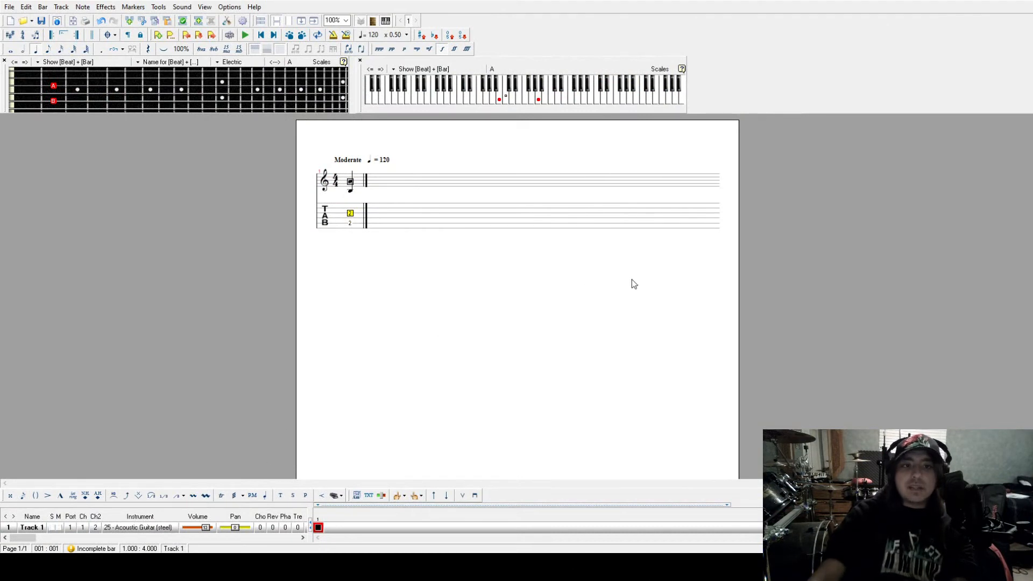
Step: Delete the notes in the first beat and enter the title Dissociate and the artist Phoenix Splash in the score information
left_click(346, 180)
left_click_drag(346, 183, 356, 204)
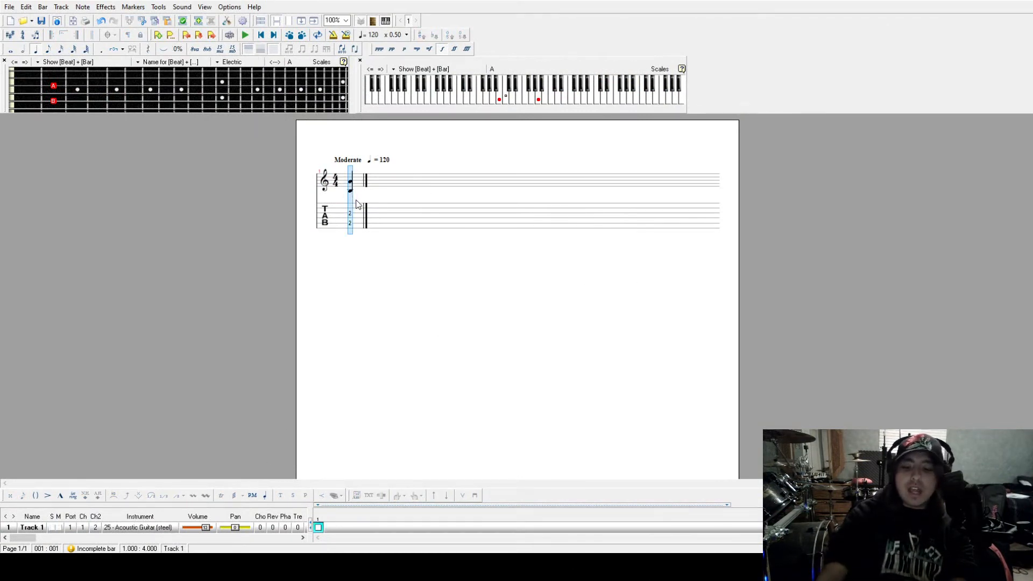
key("Delete")
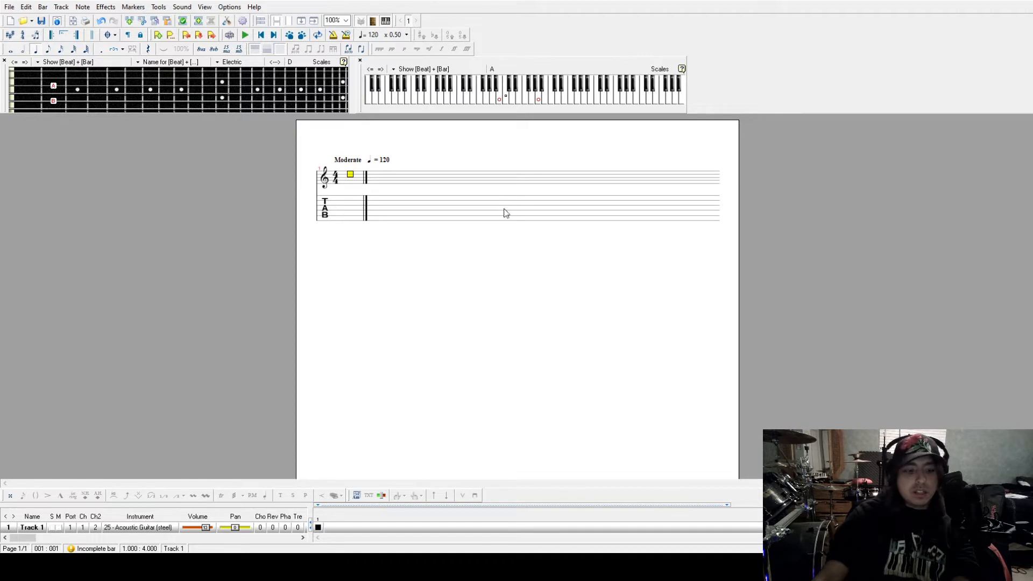
left_click(558, 405)
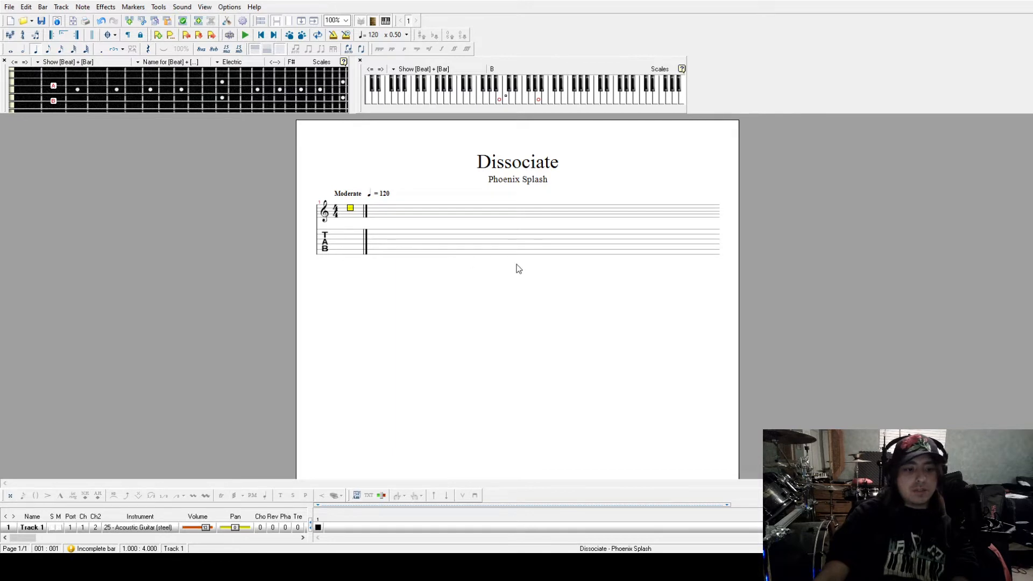
Step: Add two more acoustic guitar tracks and a percussion track, and check the guitar tracks one by one
key("ctrl+shift+Insert")
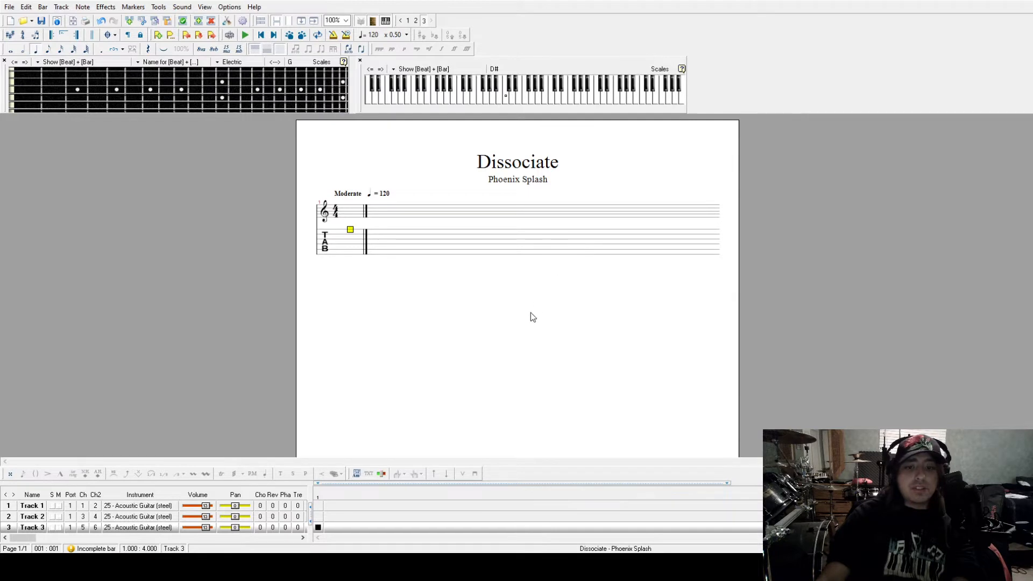
key("ctrl+shift+Insert")
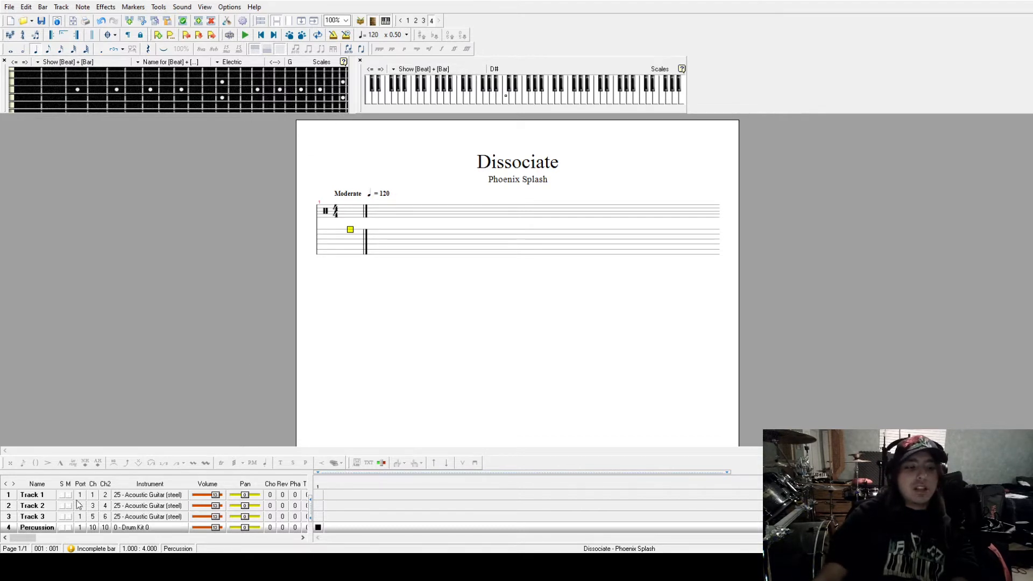
left_click(51, 516)
left_click(51, 506)
left_click(51, 495)
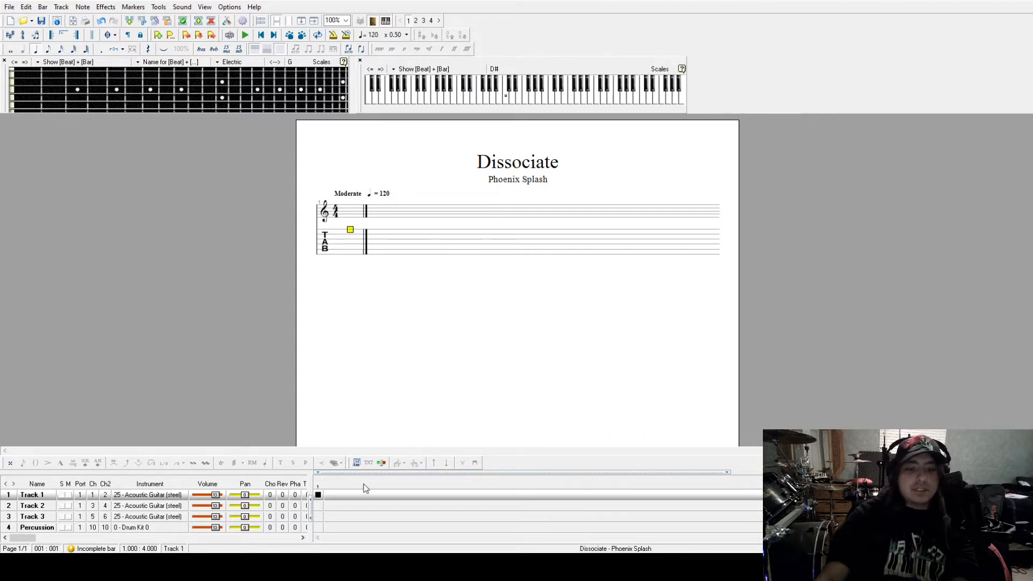
Step: Turn the third track into a four-string Bass Guitar track with Electric Bass (finger), and rename the percussion track Drumset
left_click(61, 519)
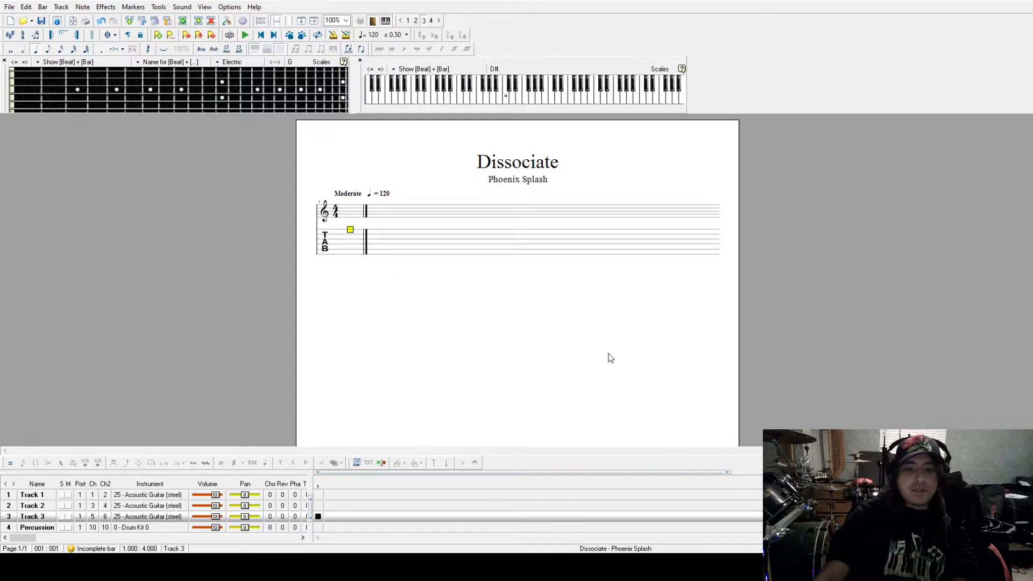
left_click(628, 373)
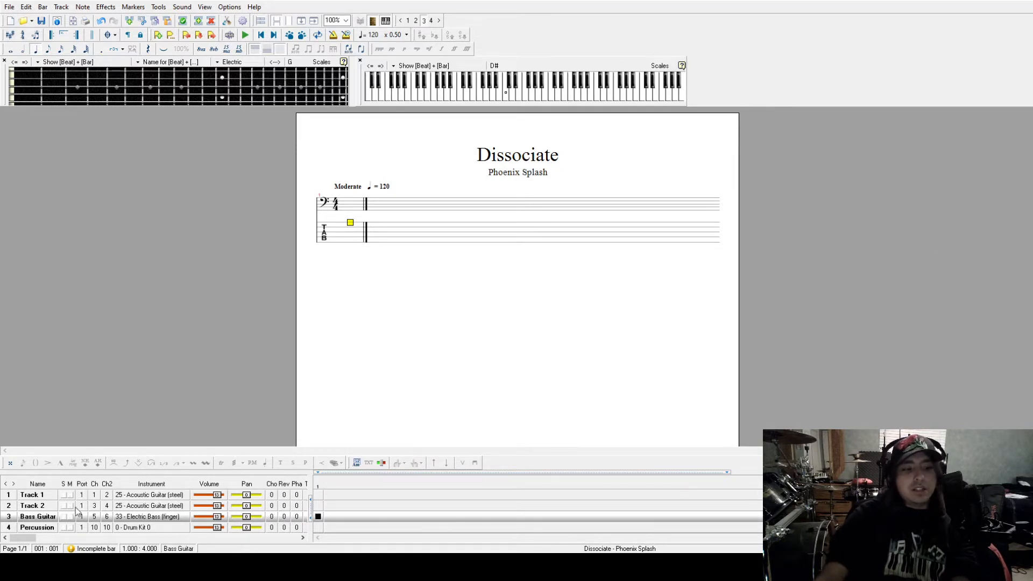
left_click(46, 528)
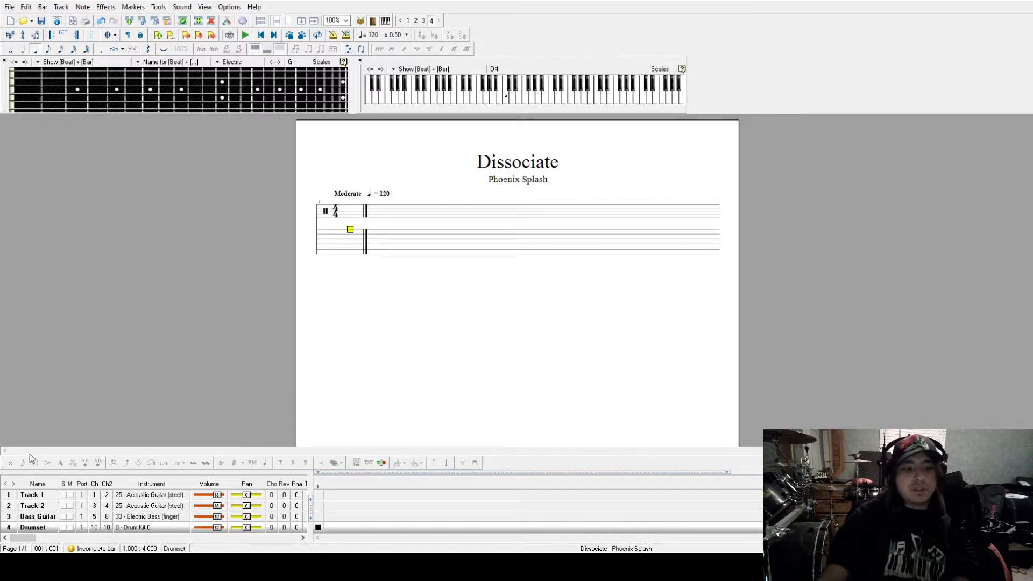
Step: Set Track 1's instrument to Lead 8 (bass + lead) and Track 2's to Timpani, and try playback
left_click(44, 497)
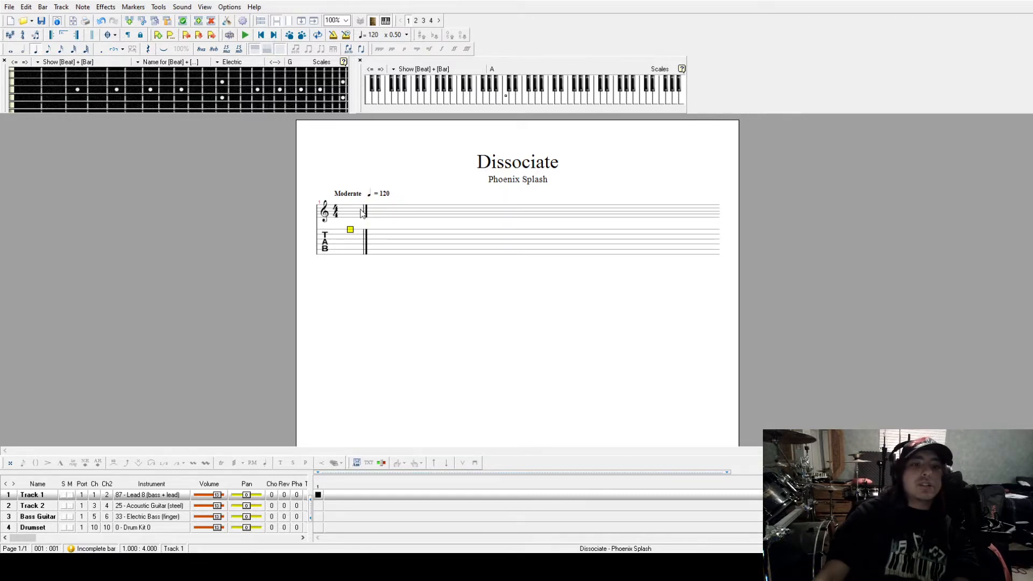
key("space")
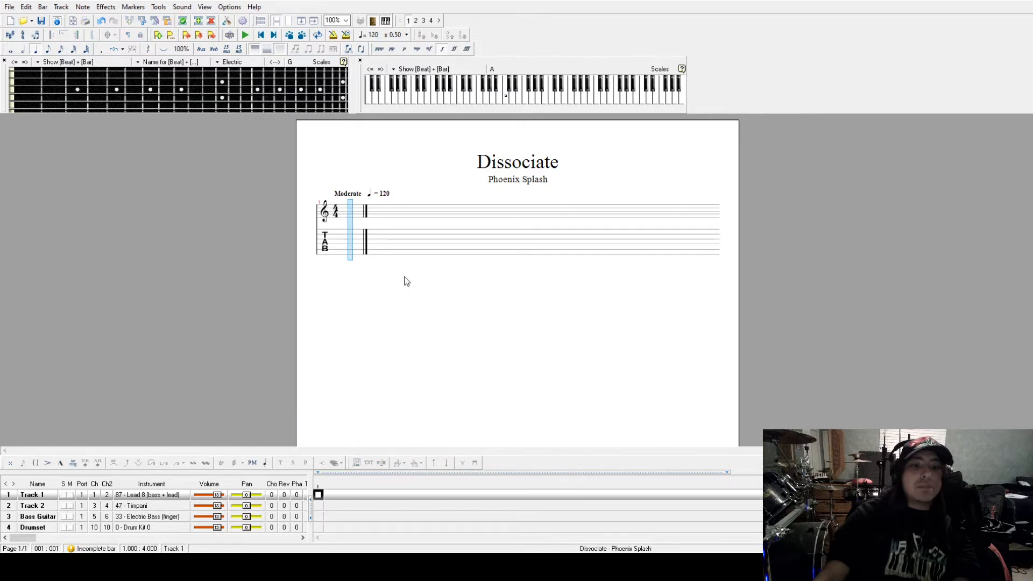
key("space")
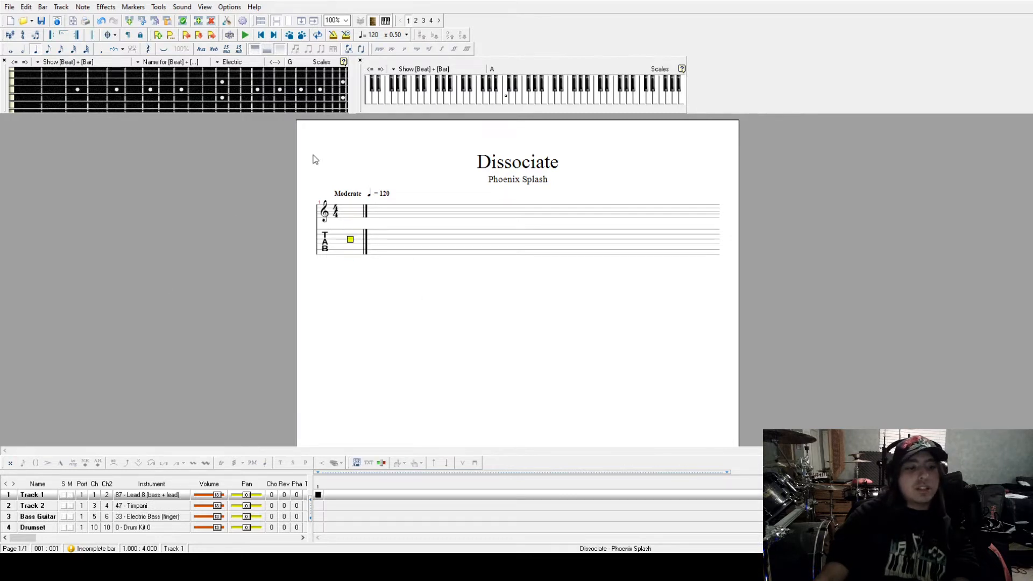
Step: Rename Track 2 as Timpani and Track 1 as Synth
left_click(39, 507)
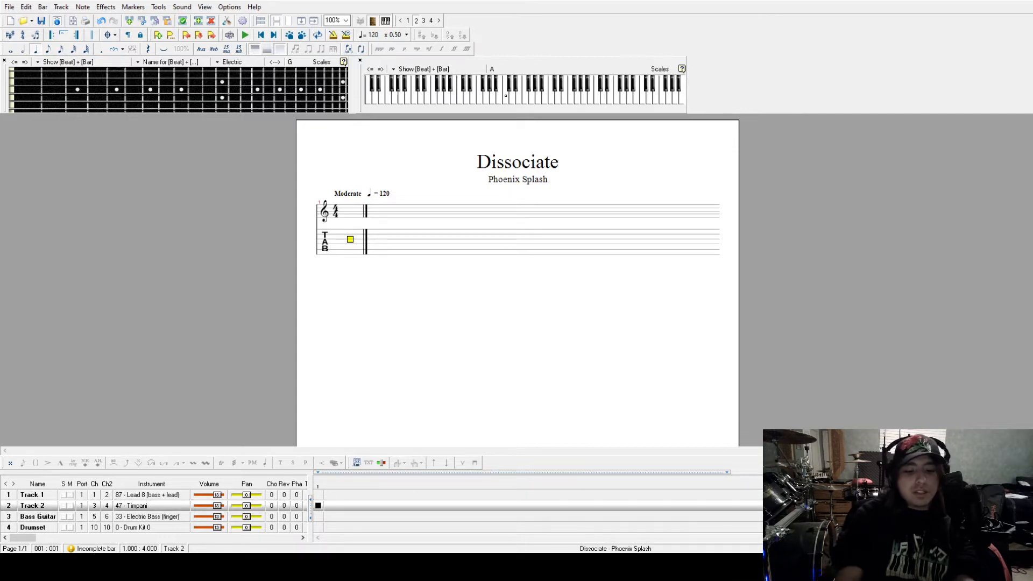
left_click(52, 498)
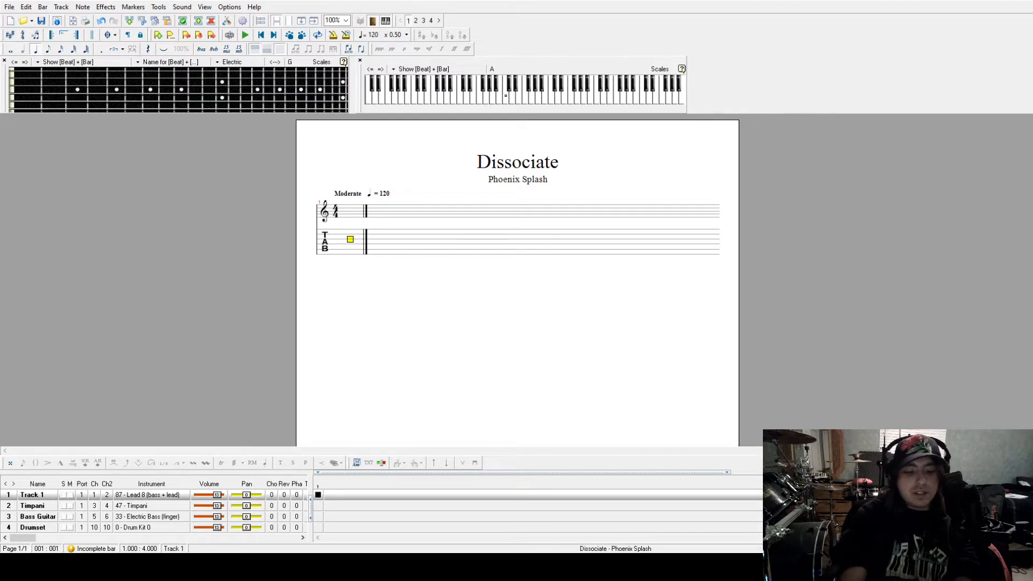
key("Return")
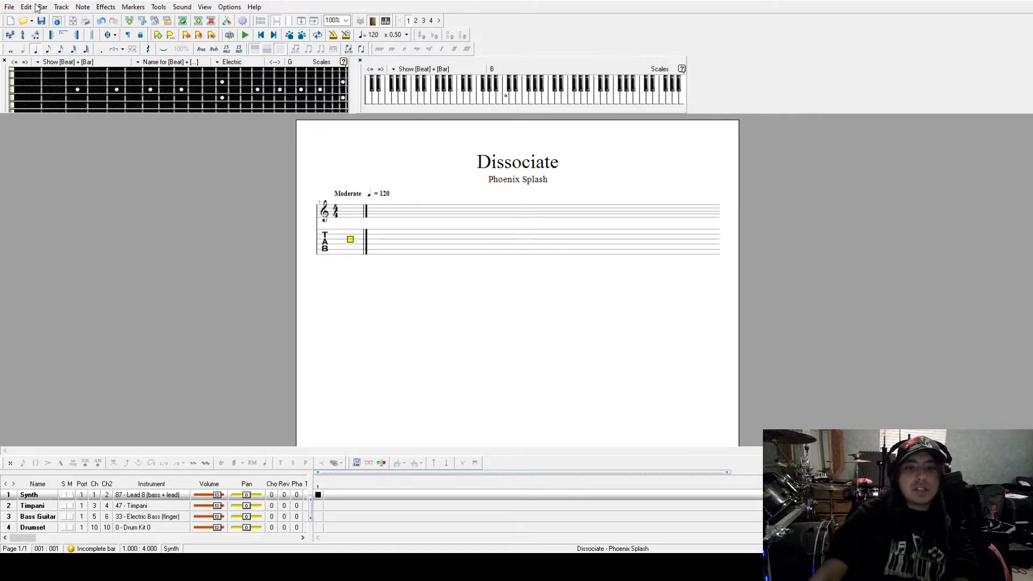
Step: Add a new track, move it above all the others, set its instrument to Celesta and name it Music Box
key("ctrl+shift+Insert")
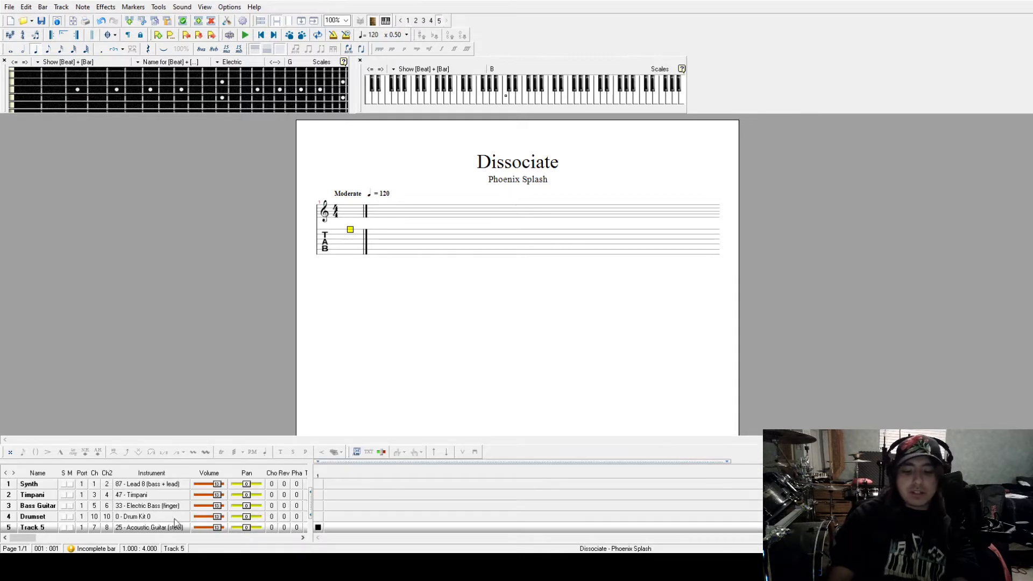
key("ctrl+Up")
key("ctrl+Up")
key("ctrl+Up")
key("ctrl+Up")
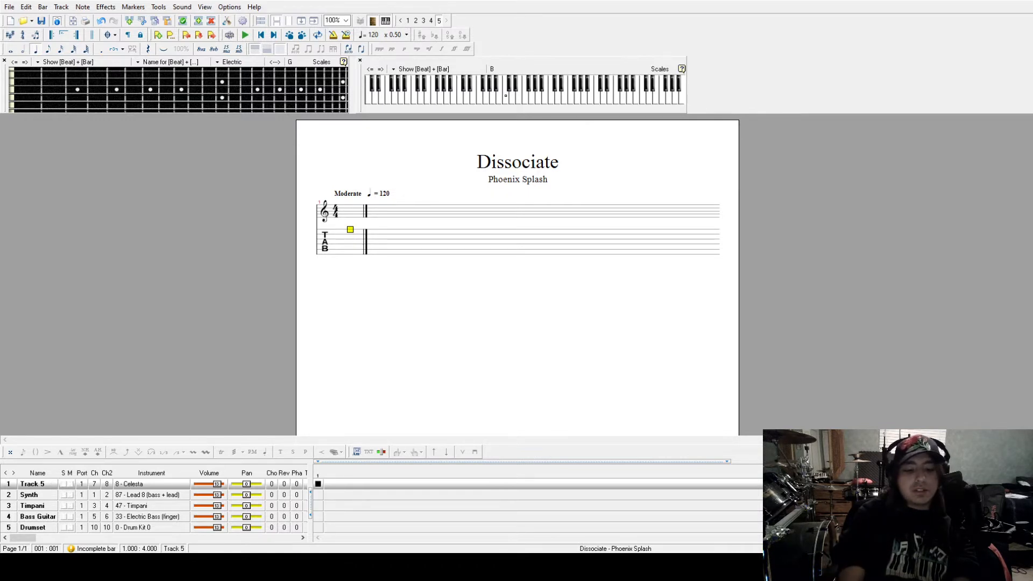
key("Return")
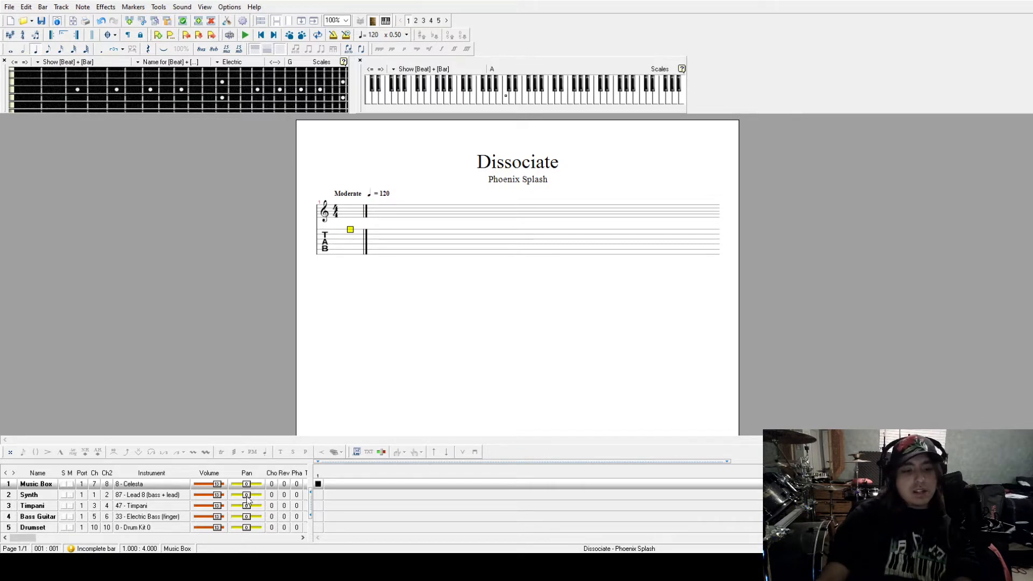
Step: Show the Drumset track in standard notation only and try a note above the staff in its first beat
left_click(54, 525)
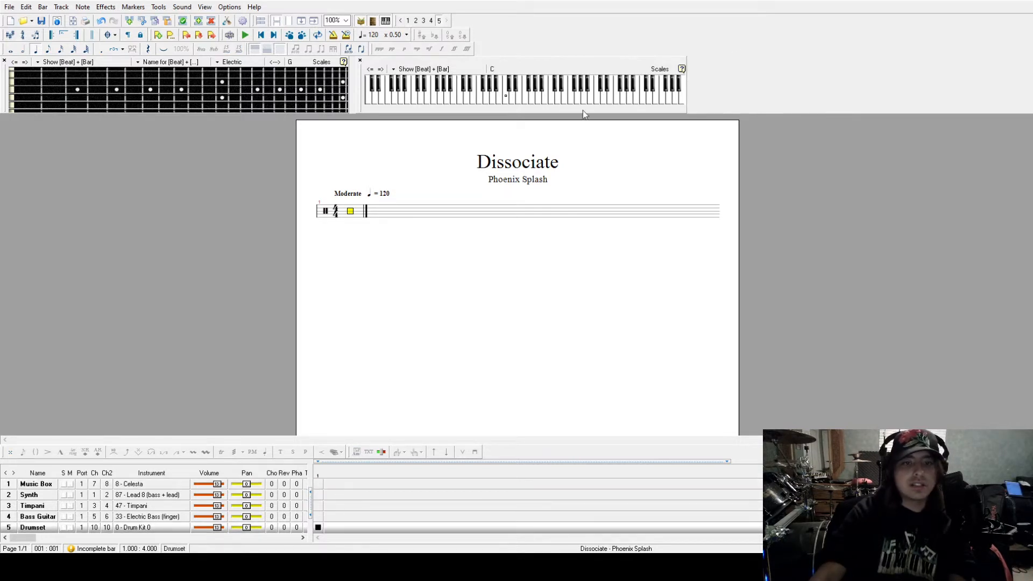
left_click(349, 219)
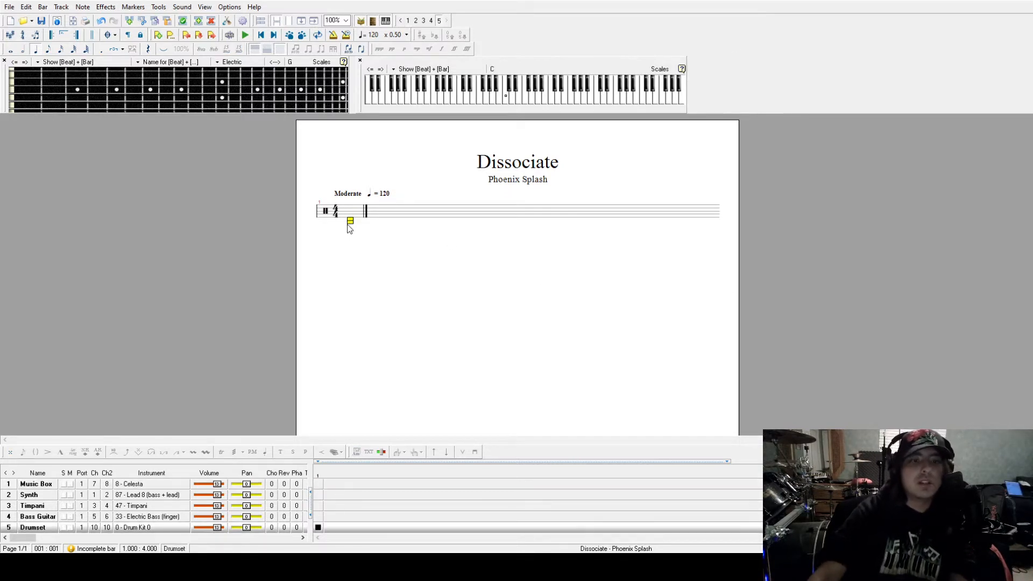
key("Up")
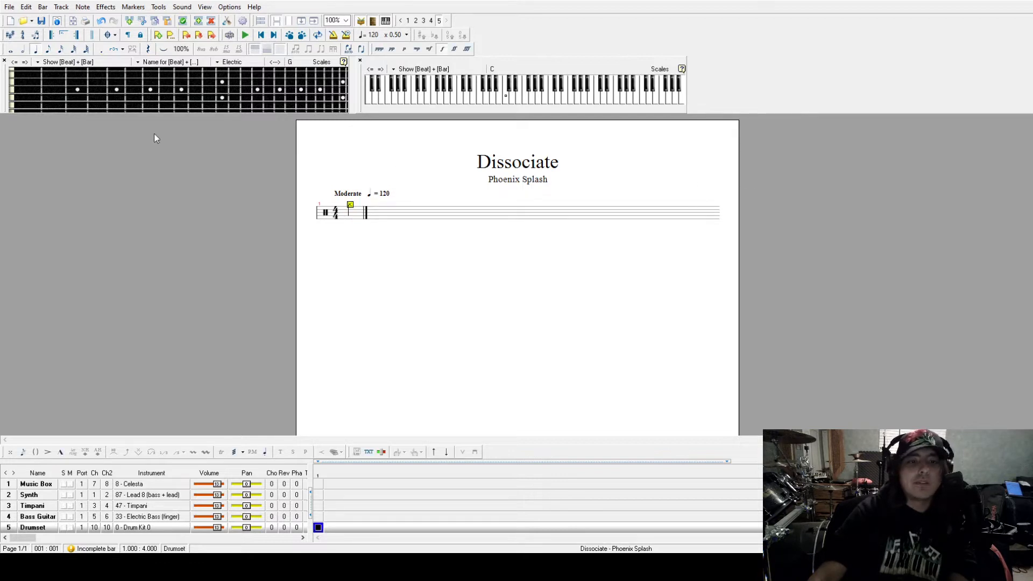
key("Up")
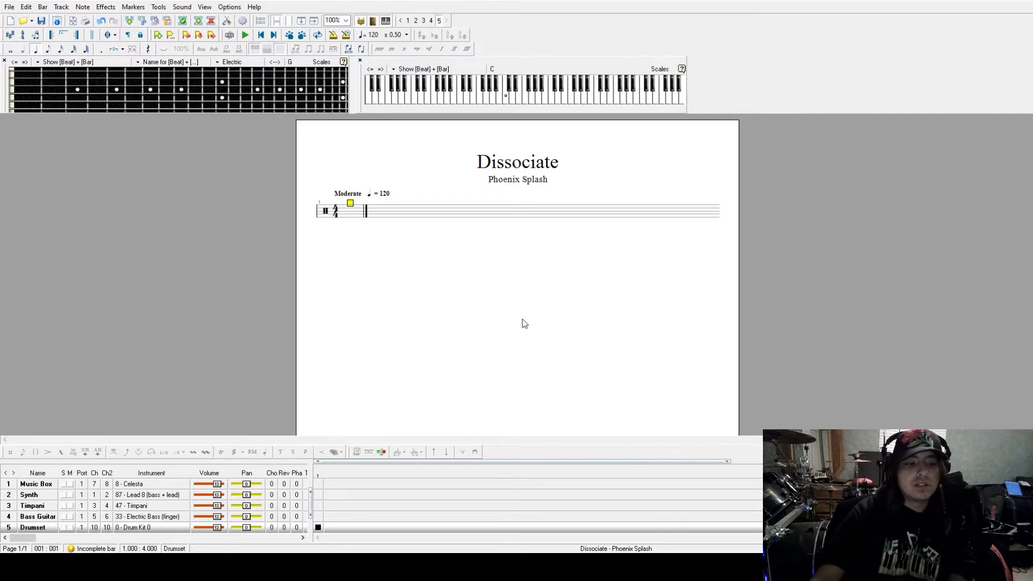
Step: Change the Timpani track to a bass-clef staff with a four-string tablature
left_click(47, 506)
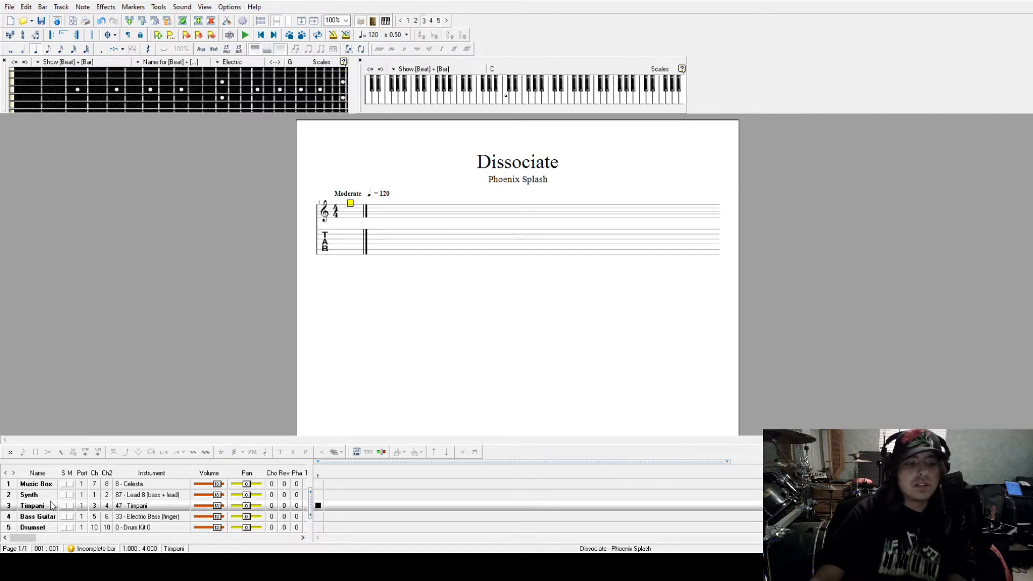
left_click(347, 214)
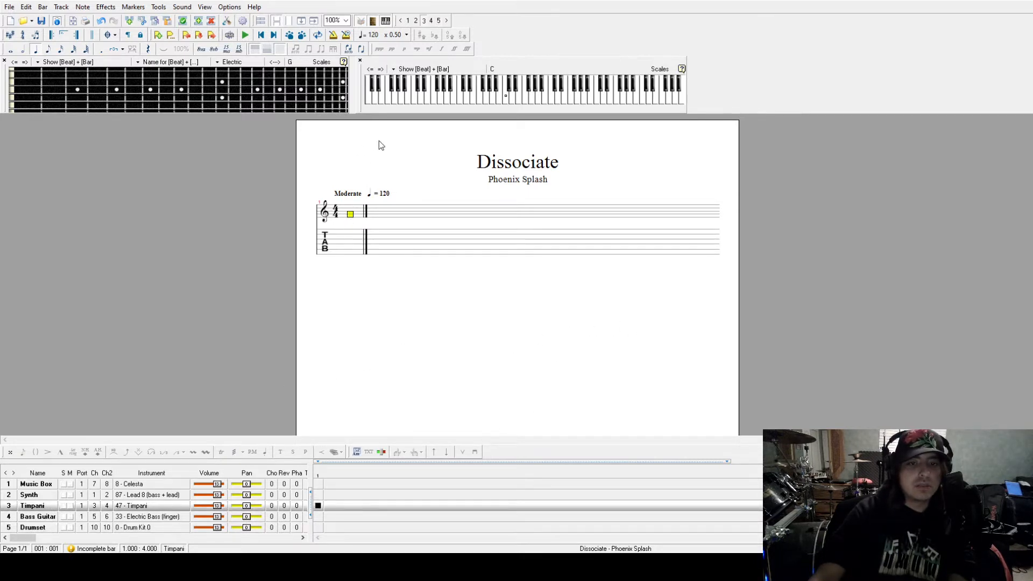
left_click(521, 104)
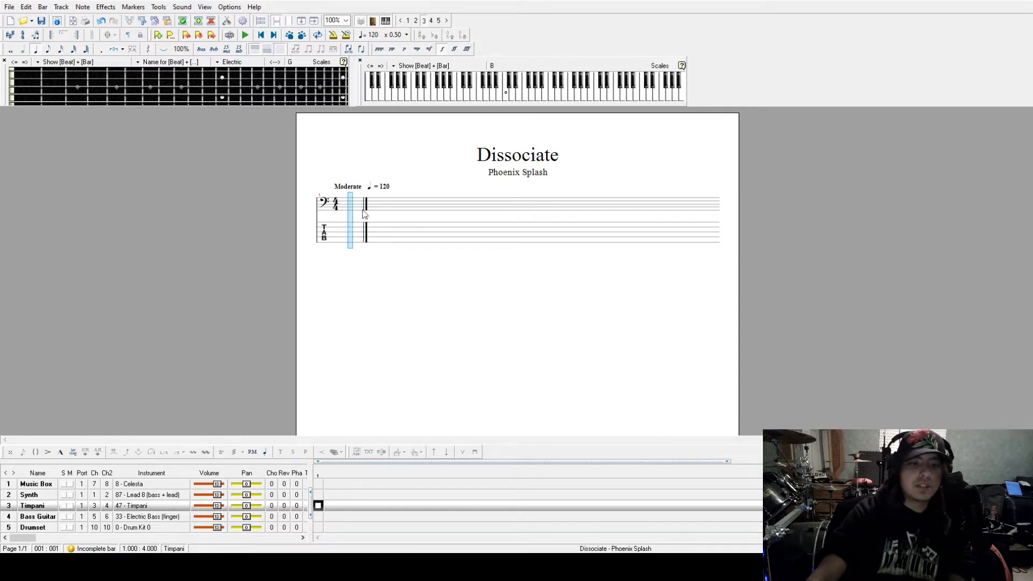
Step: Try out low notes from the piano keyboard in the Timpani track's first beat
left_click(474, 99)
left_click(474, 99)
left_click(478, 100)
left_click(479, 100)
left_click(478, 100)
left_click(479, 100)
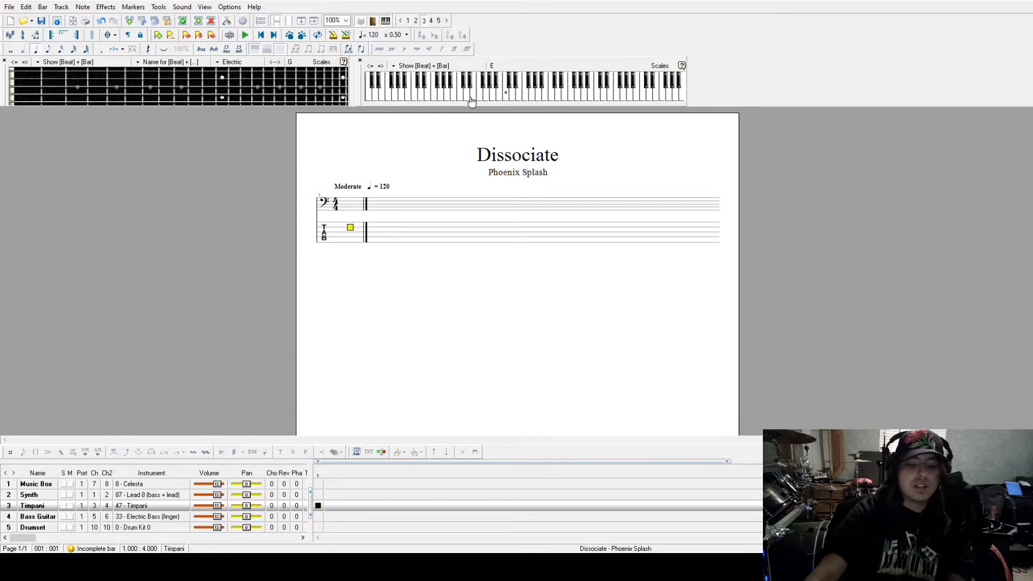
Step: Enter two quarter rests at the start of the Timpani track's first bar
key("Right")
key("r")
key("Right")
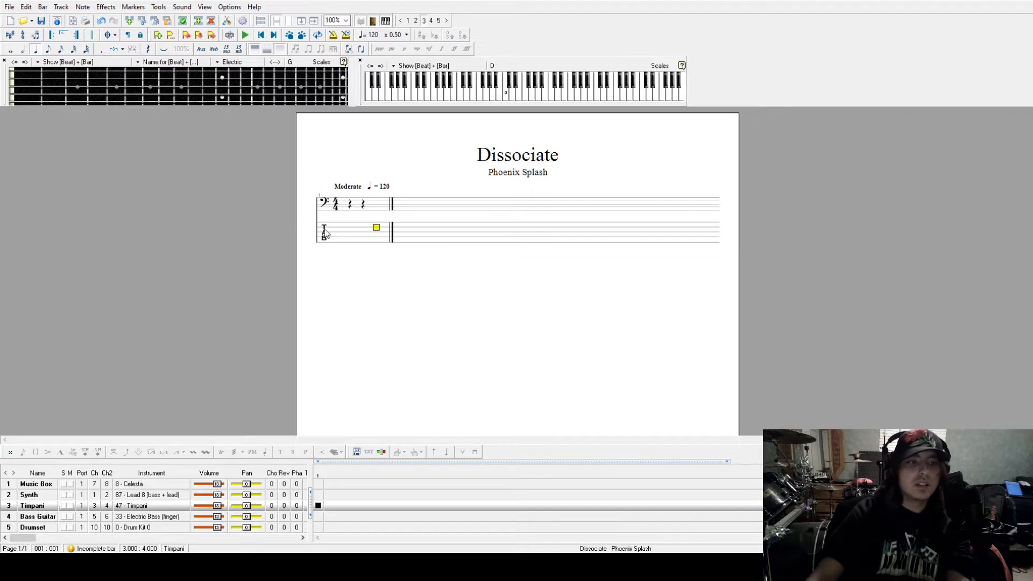
Step: Set the tempo to 160 and complete the Timpani bar with eighth notes at frets 3 and 0 and four sixteenth notes at fret 2
left_click(48, 49)
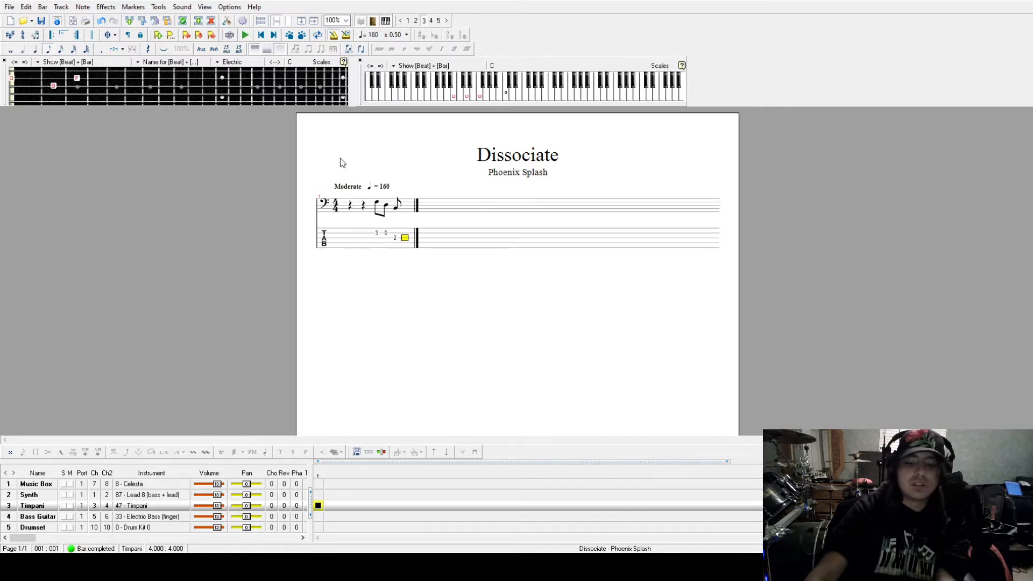
key("2")
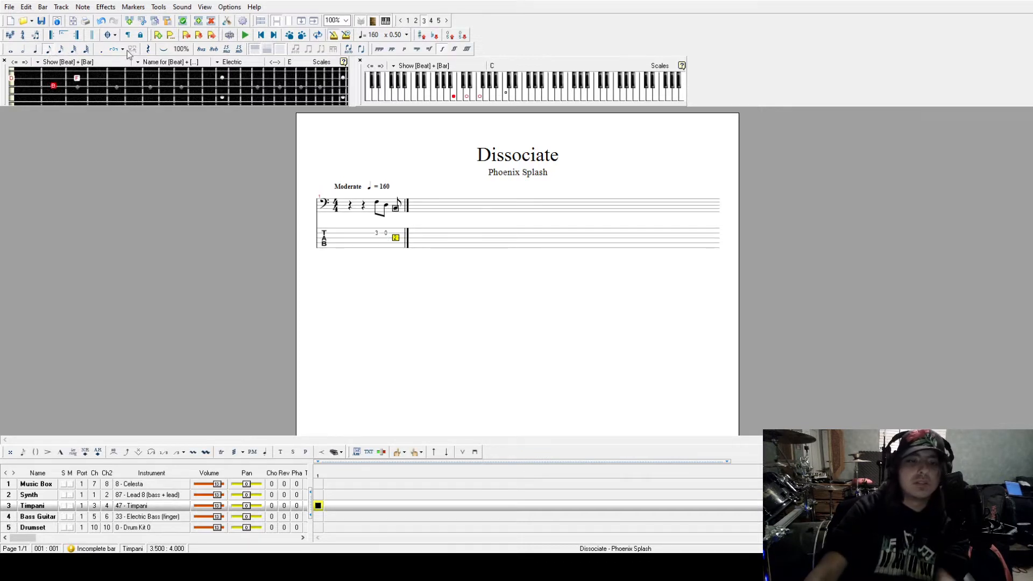
key("Right")
key("2")
key("Right")
key("2")
key("Right")
key("Right")
Step: Apply gradually rising dynamics to the Timpani notes, from the fret 3 eighth note through the four sixteenths, and play the bar back
left_click(404, 238)
key("Left")
key("Left")
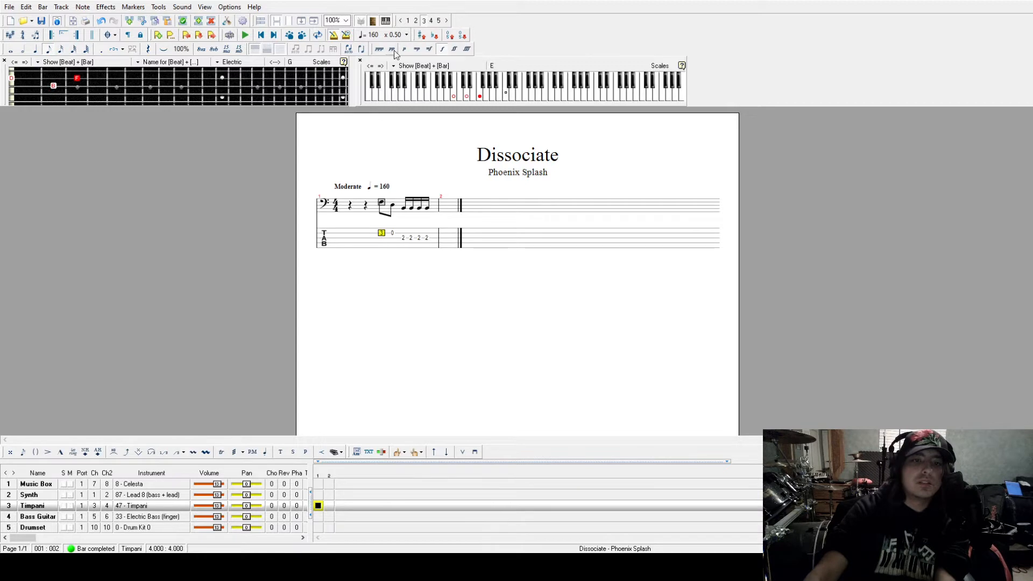
key("Right")
key("Right")
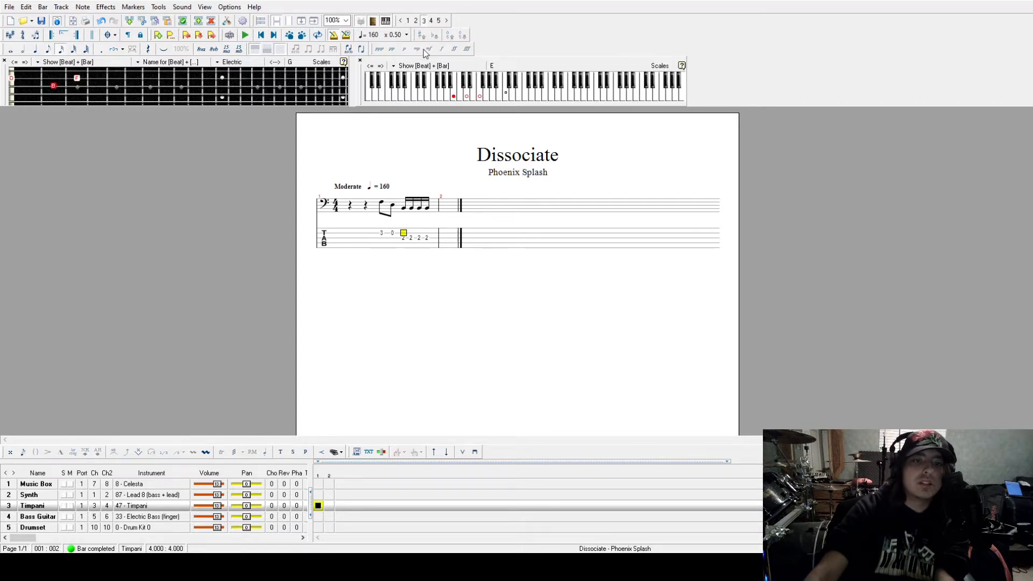
key("Down")
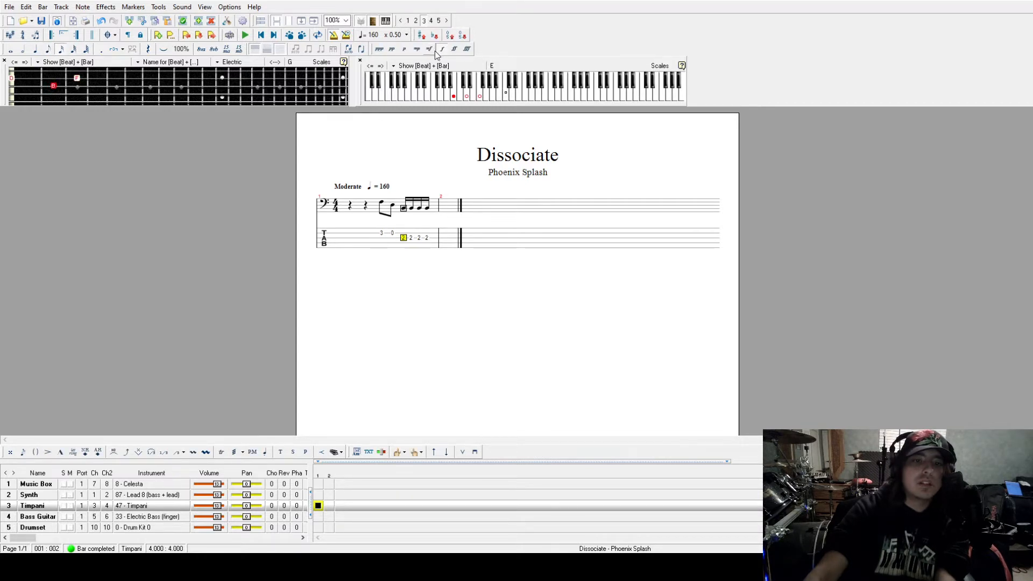
key("Right")
key("Right")
key("Right")
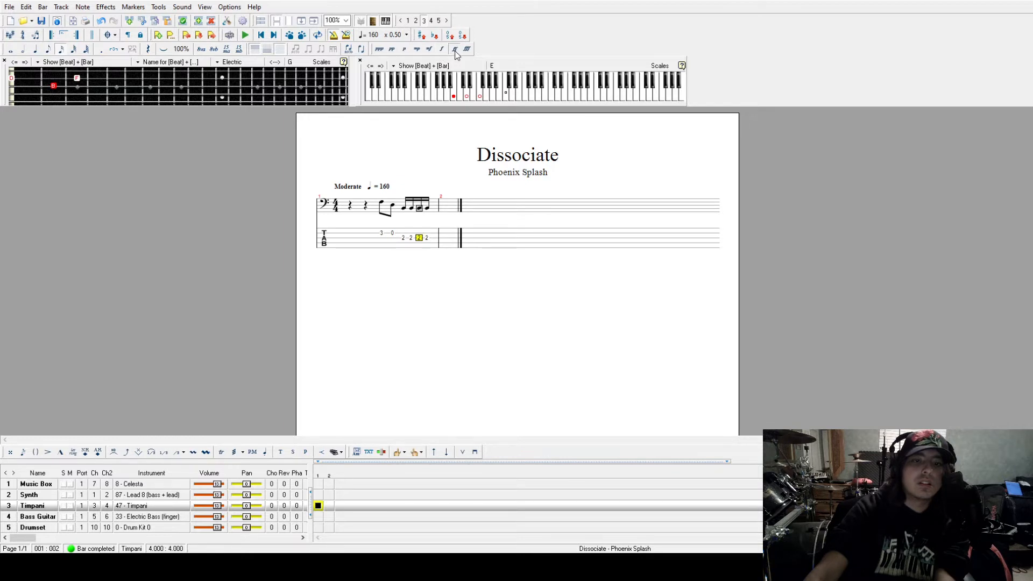
key("space")
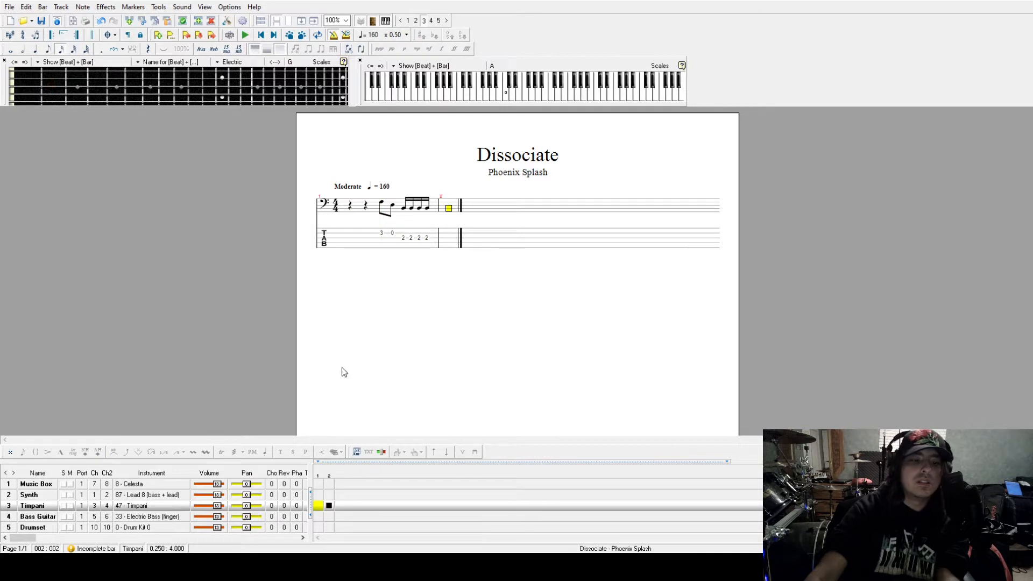
Step: In the Drumset track's second bar, enter a quarter-note crash cymbal (49) followed by three quarter-note open hi-hats (46)
left_click(56, 529)
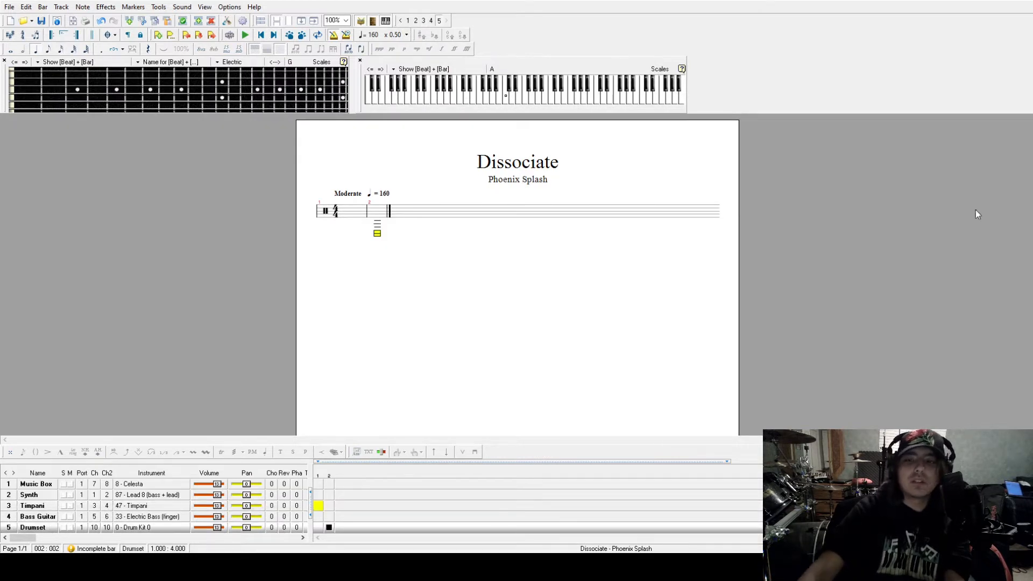
type("49")
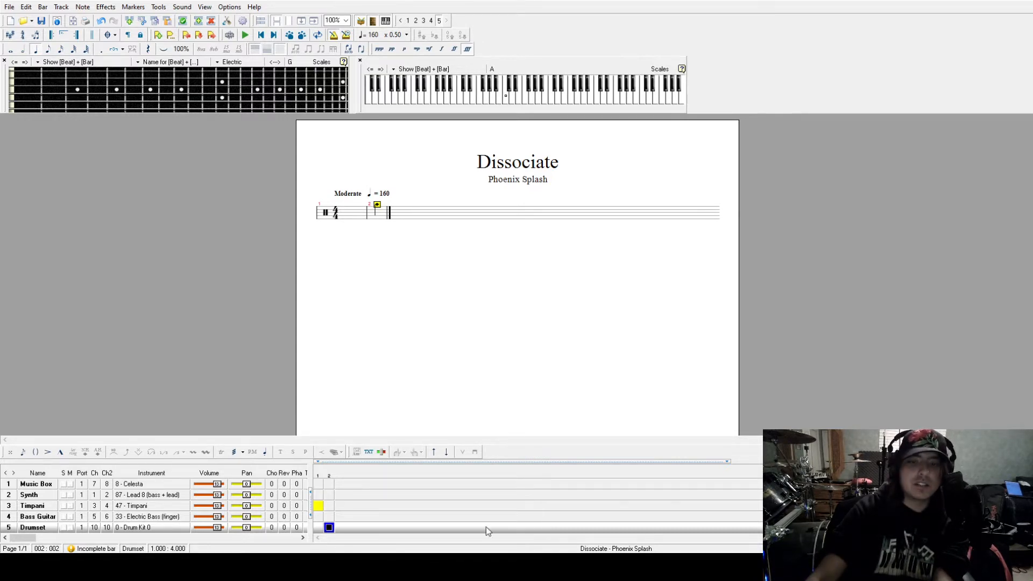
key("Right")
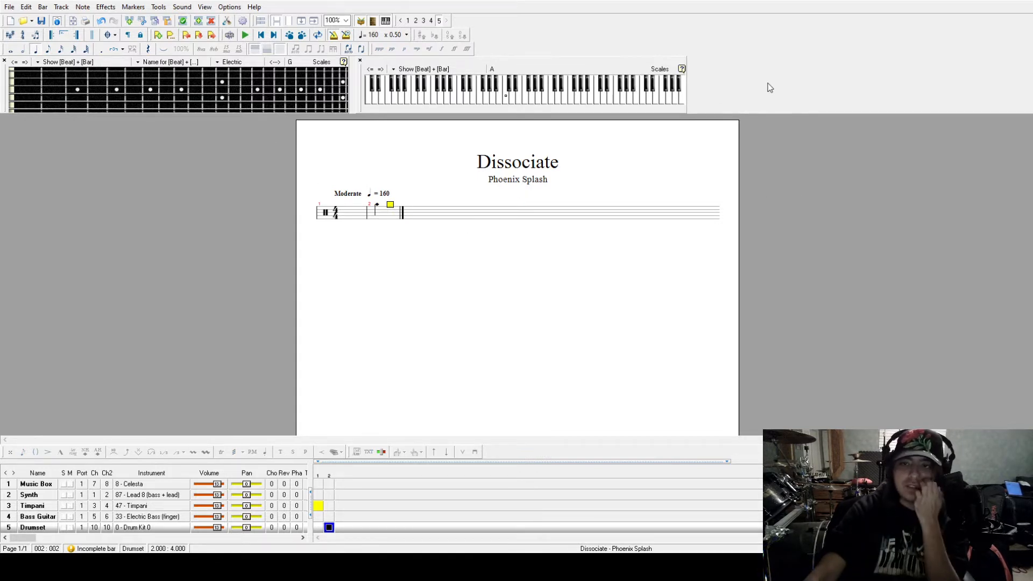
type("46")
key("Right")
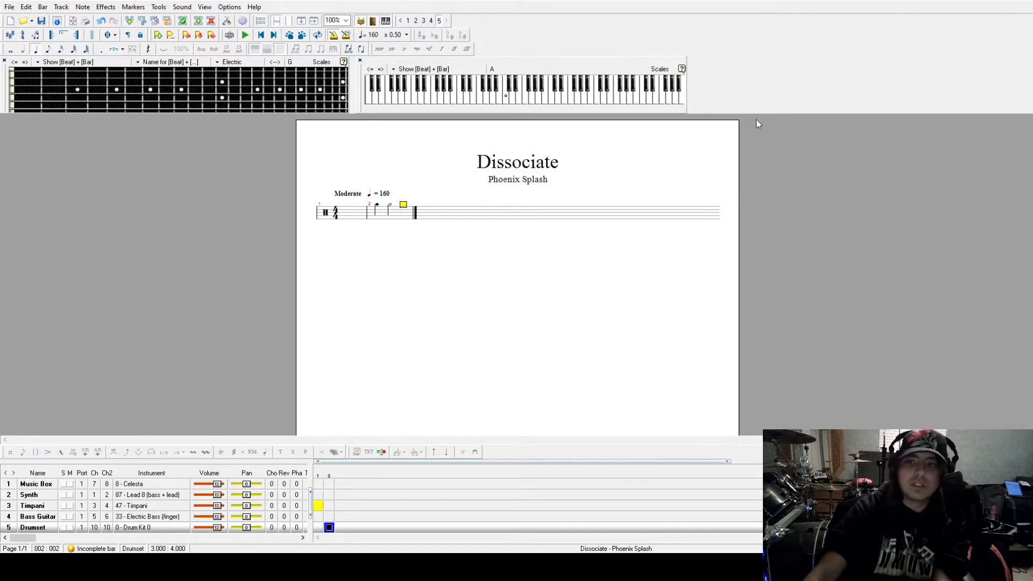
type("46")
key("Right")
type("46")
Step: Switch to the lower voice of the Drumset's second bar and enter an eighth-note kick (36) on the first beat
left_click(389, 207)
left_click(378, 206)
left_click(379, 207)
double_click(378, 207)
left_click(377, 207)
left_click(270, 53)
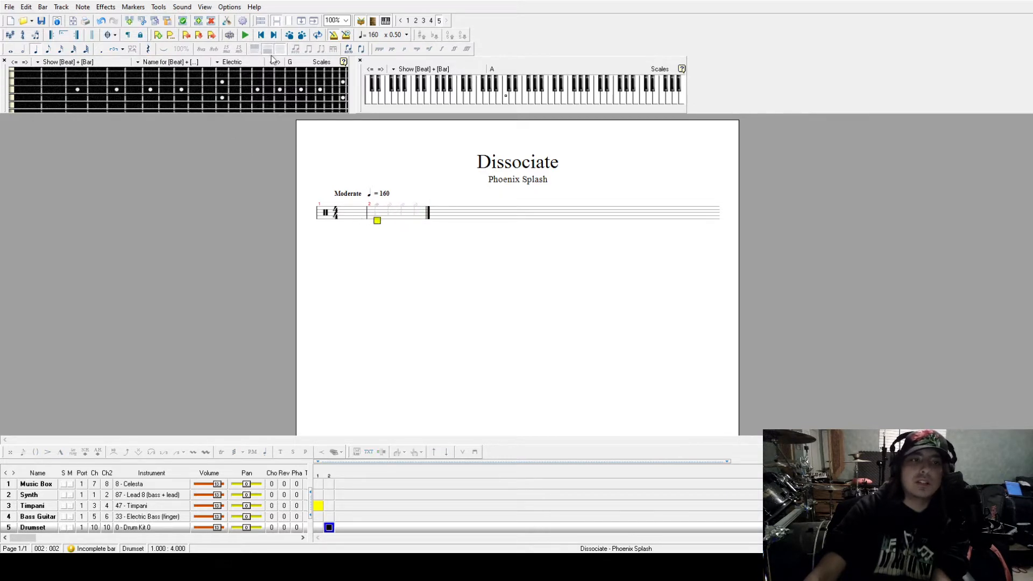
left_click(48, 49)
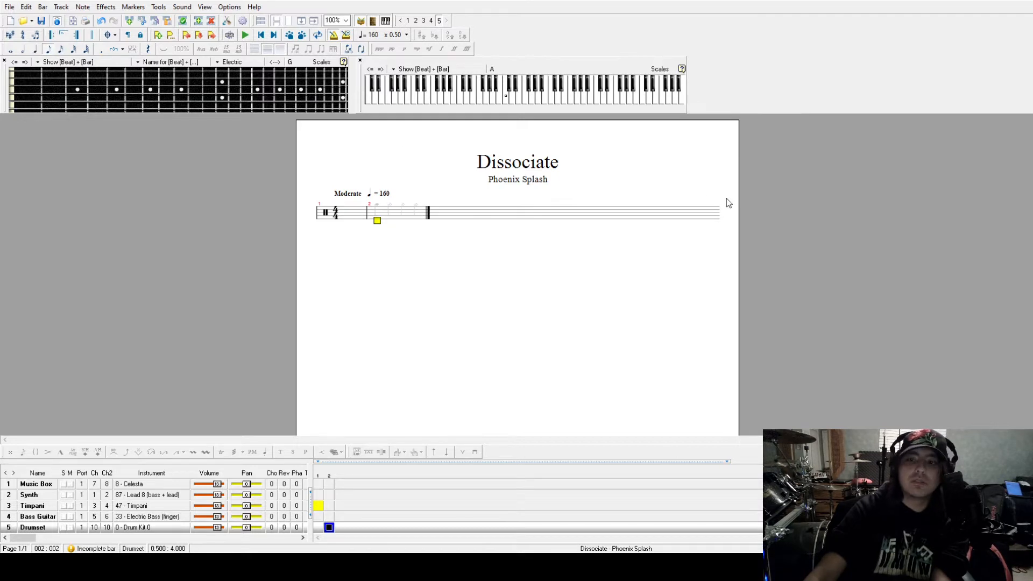
type("36")
key("Right")
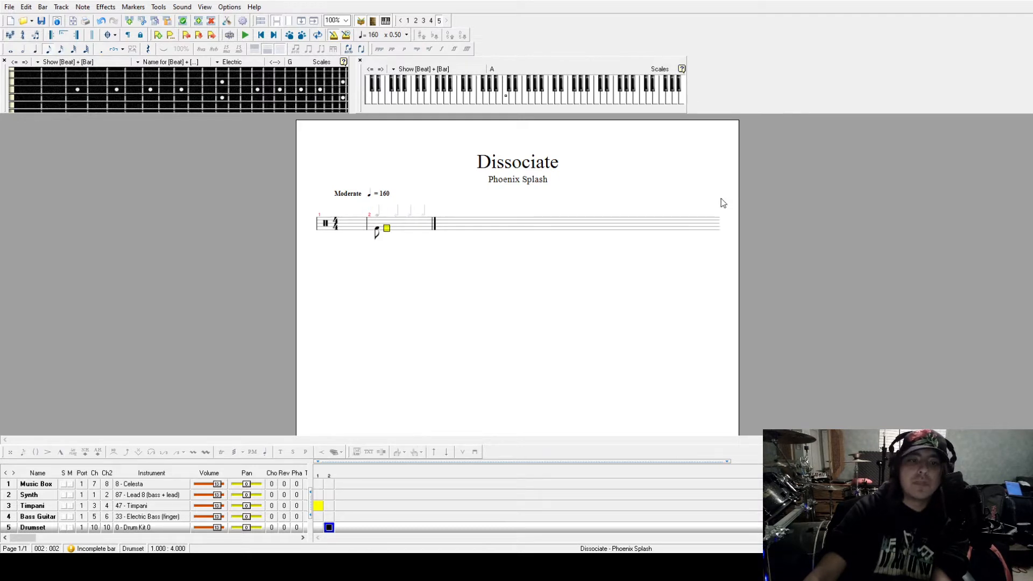
Step: Add an eighth-note snare after the kick, lengthen that kick to a quarter note, and play the bar back
key("Up")
key("Up")
key("Up")
key("Up")
key("Return")
key("Right")
key("Left")
key("Left")
left_click(36, 51)
left_click(381, 230)
key("space")
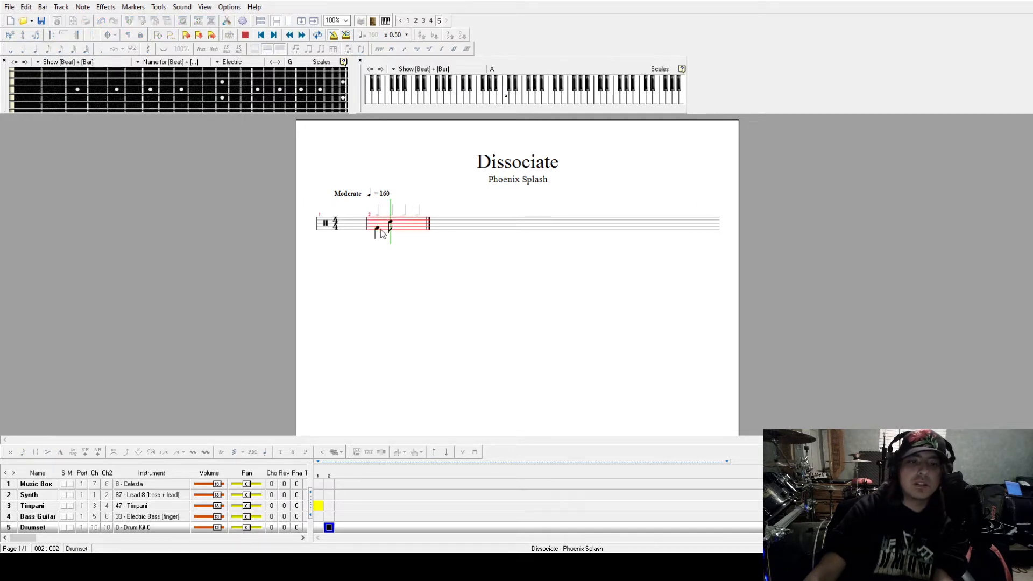
Step: Complete the lower voice with an eighth-note kick (36), an eighth rest, another eighth-note kick and a quarter-note snare (38), and play it back
key("Right")
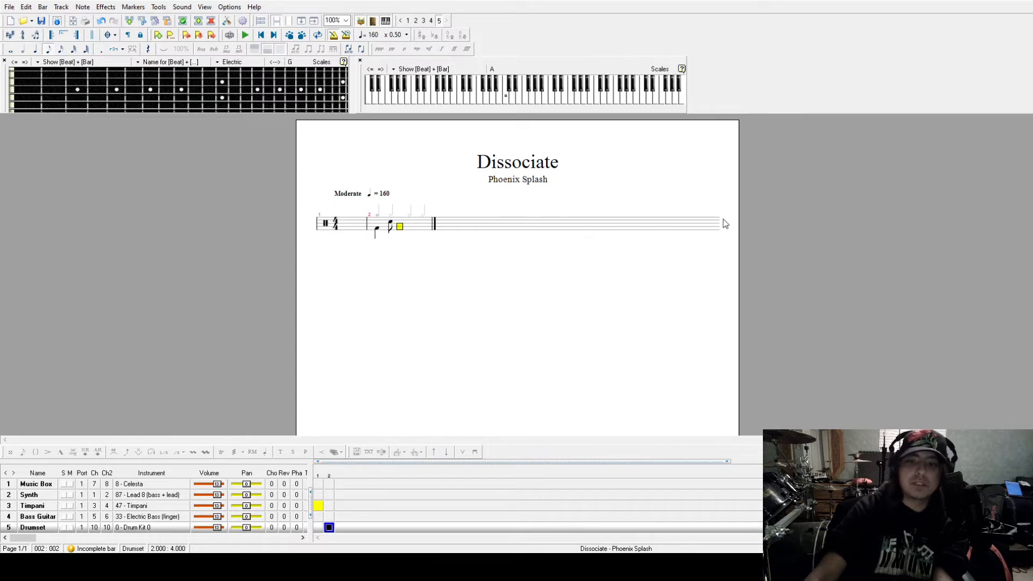
key("3")
key("6")
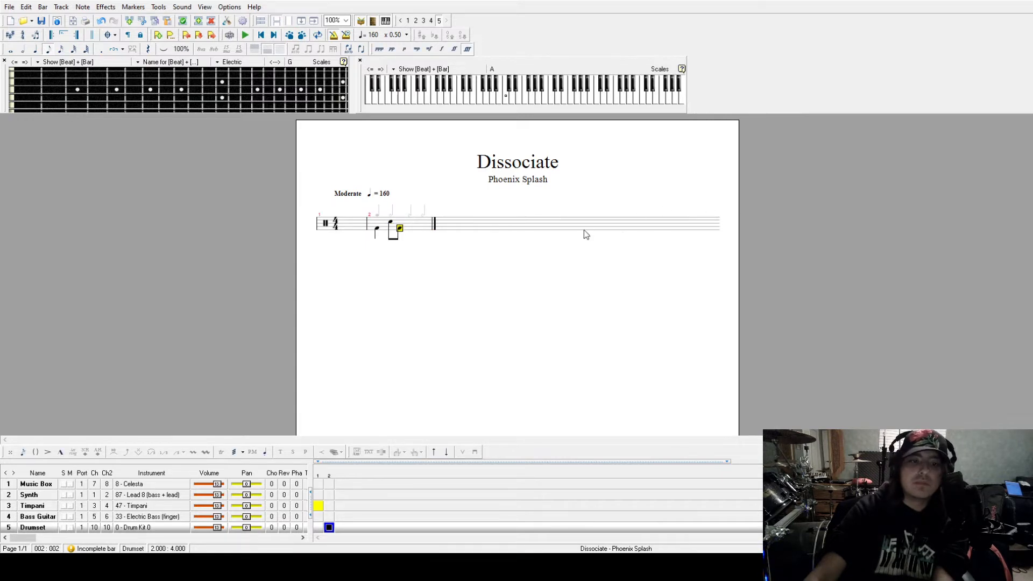
key("Right")
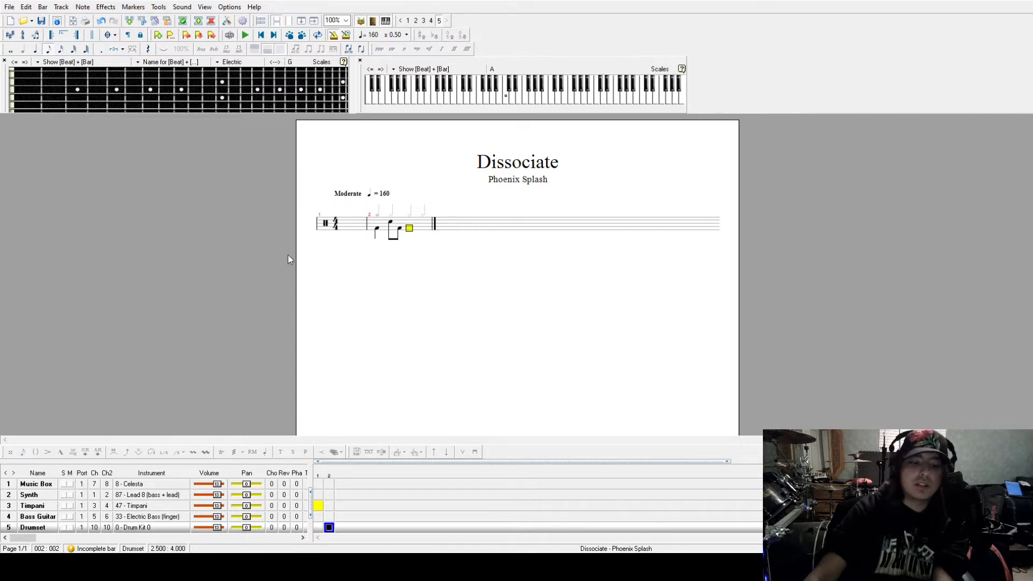
key("r")
key("Right")
key("3")
key("6")
key("Right")
key("3")
key("8")
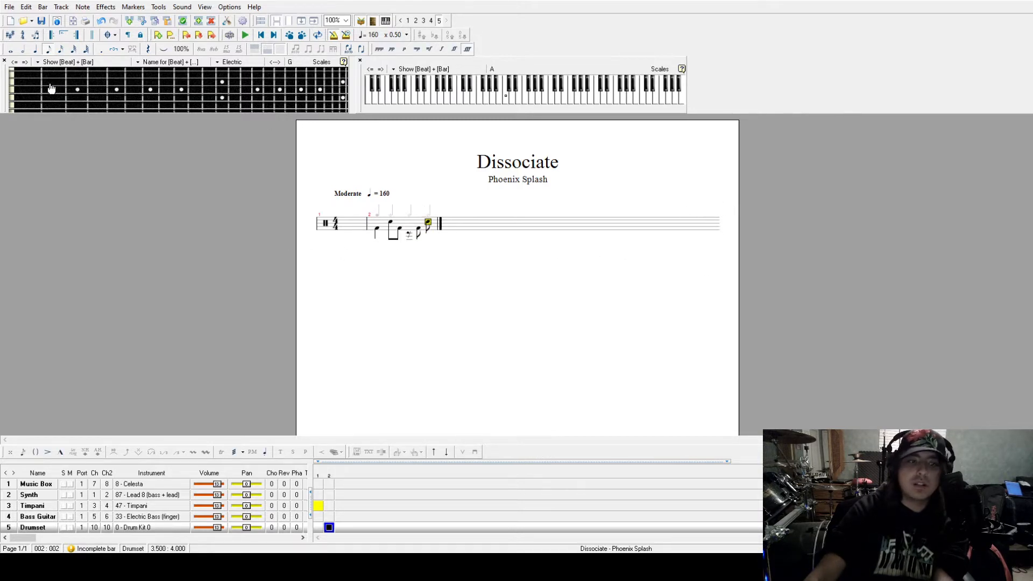
key("space")
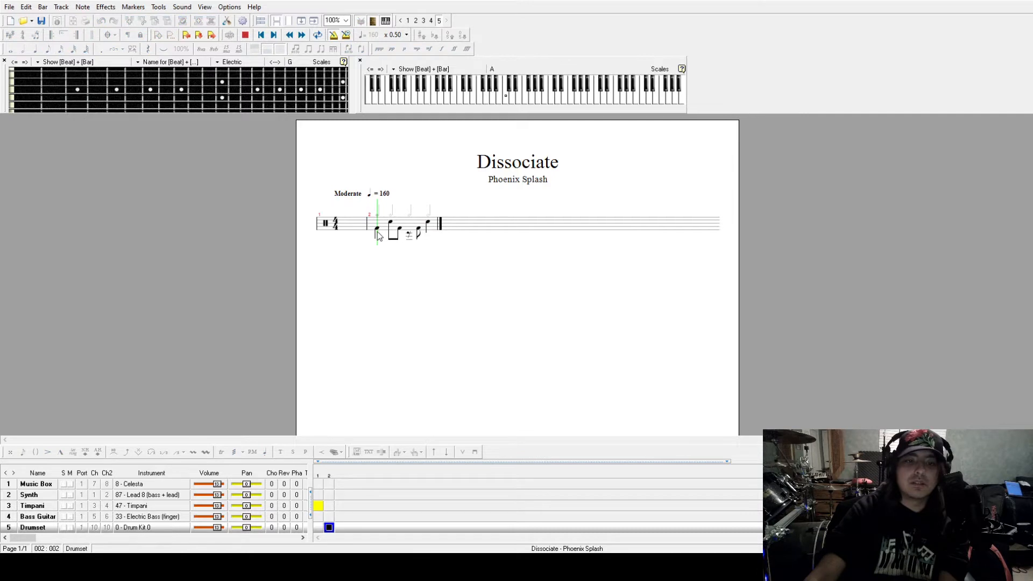
key("space")
Step: Fill the Drumset's third bar with four quarter-note hi-hats in the upper voice over the second bar's kick and snare pattern
left_click(388, 234)
left_click(428, 223)
key("Right")
left_click(254, 50)
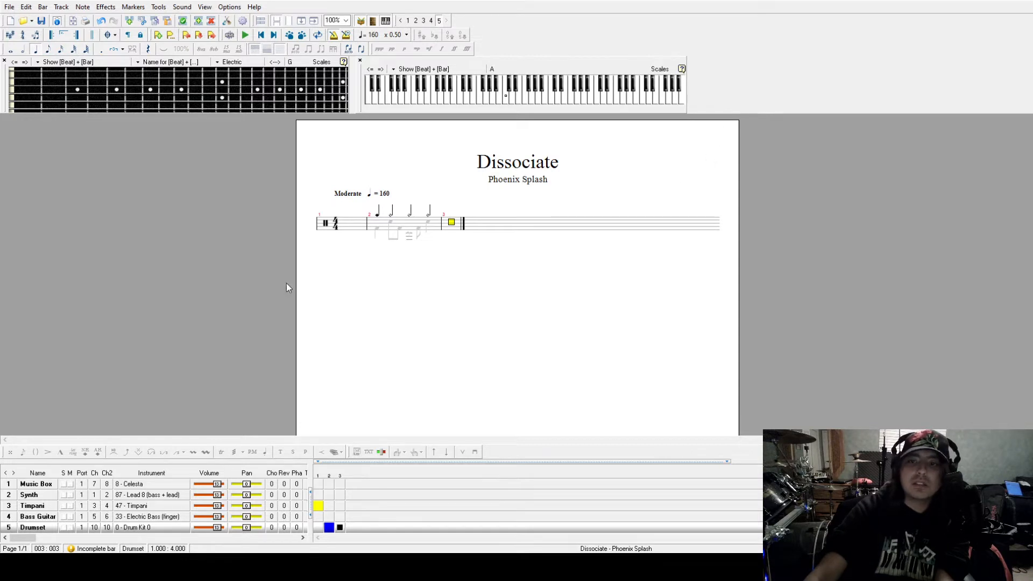
type("42")
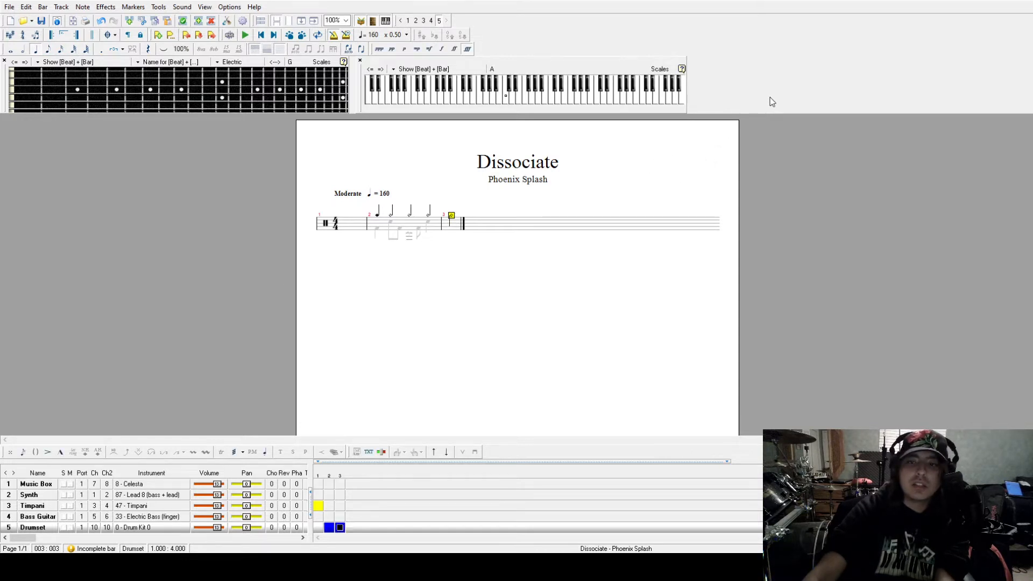
left_click(456, 222)
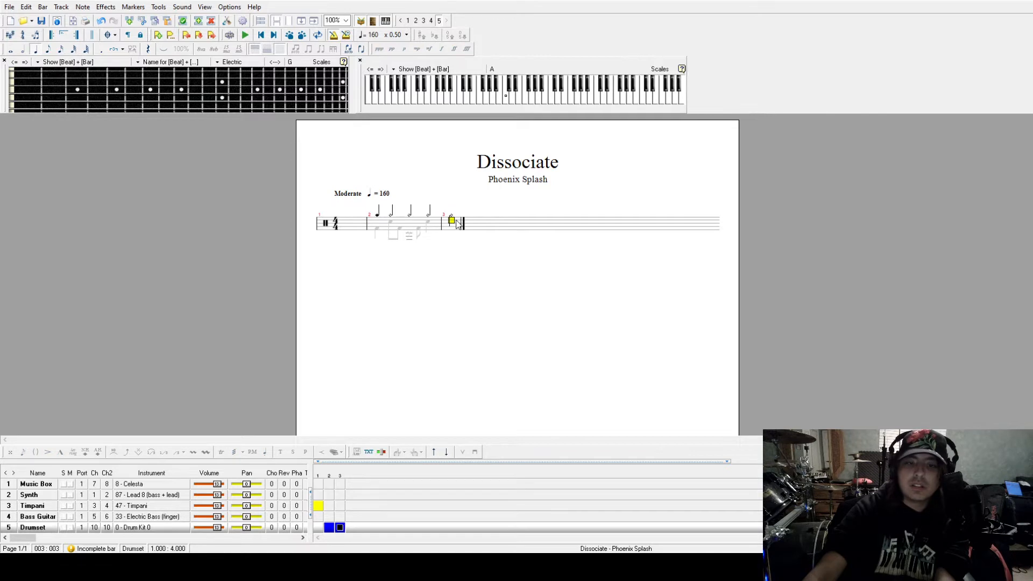
key("Right")
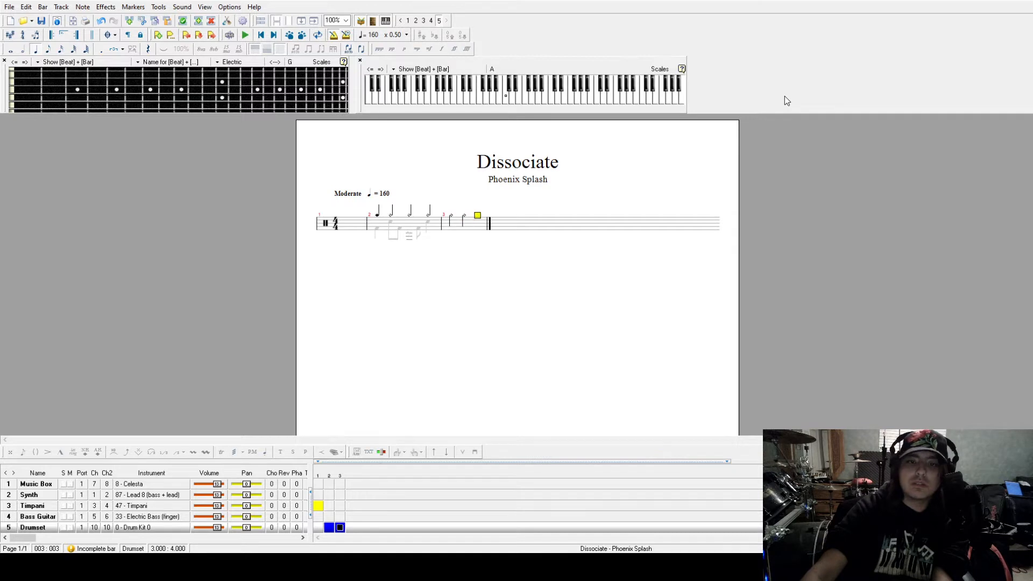
key("ctrl+v")
Step: Fill the Drumset's first bar with whole rests in both voices and play the drum part back
left_click(147, 49)
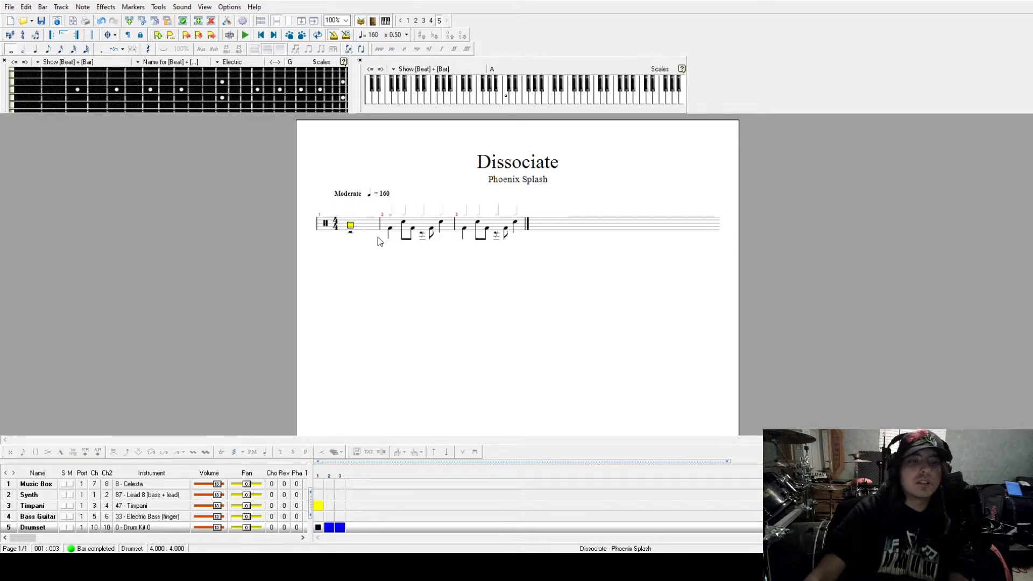
left_click(254, 49)
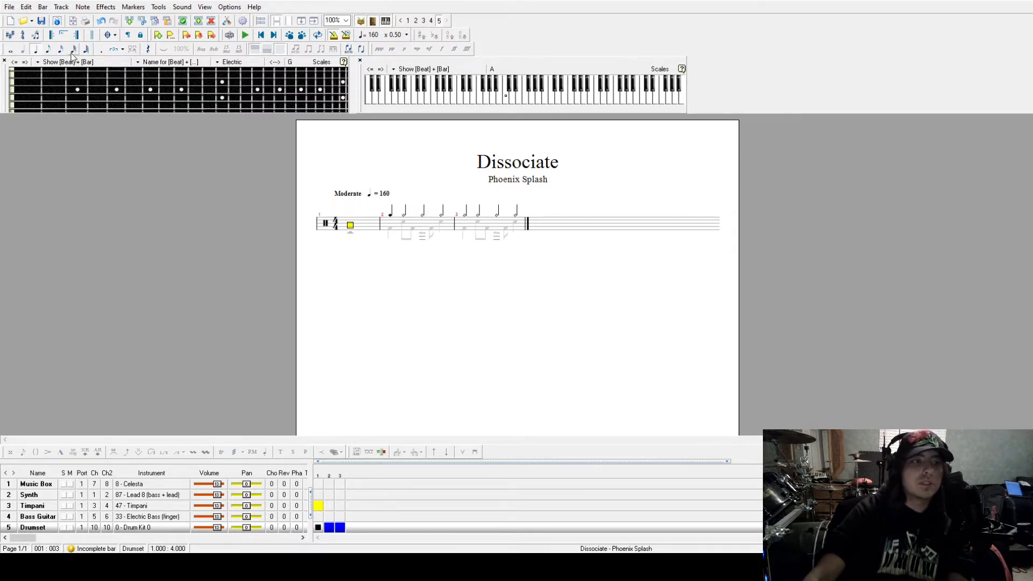
left_click(267, 49)
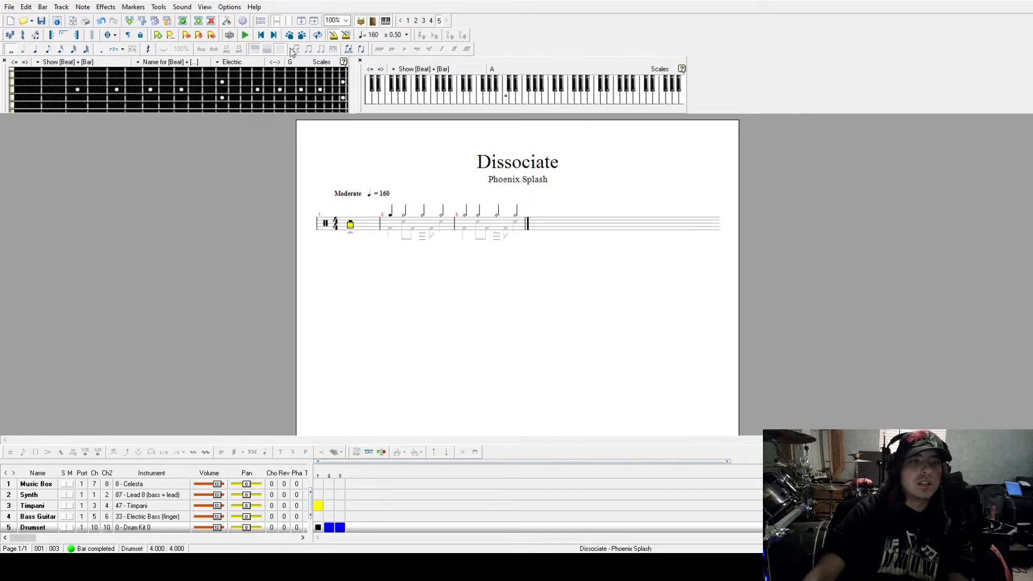
key("space")
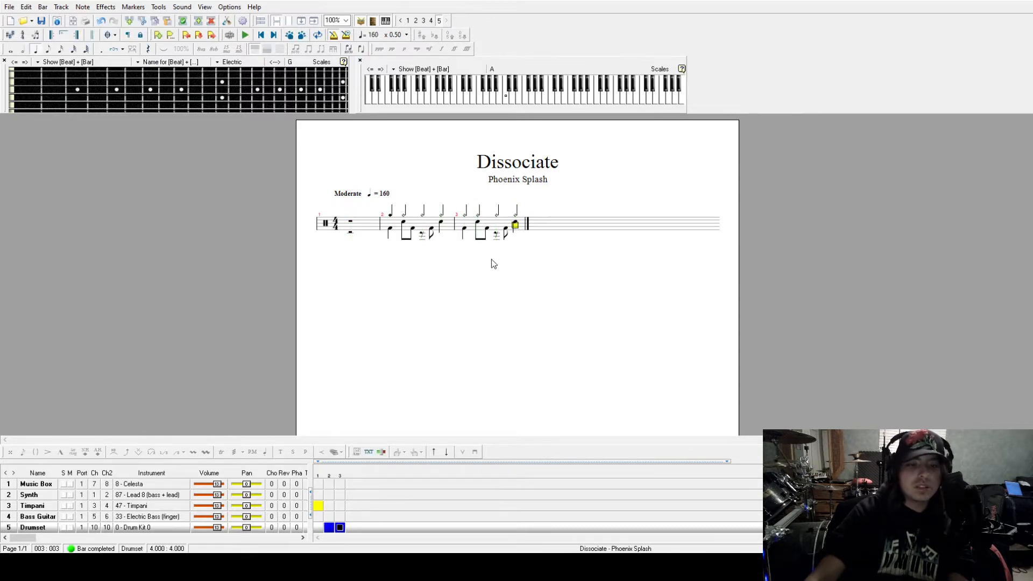
Step: Duplicate the third bar's drum groove into a new fourth bar of the Drumset track
key("Home")
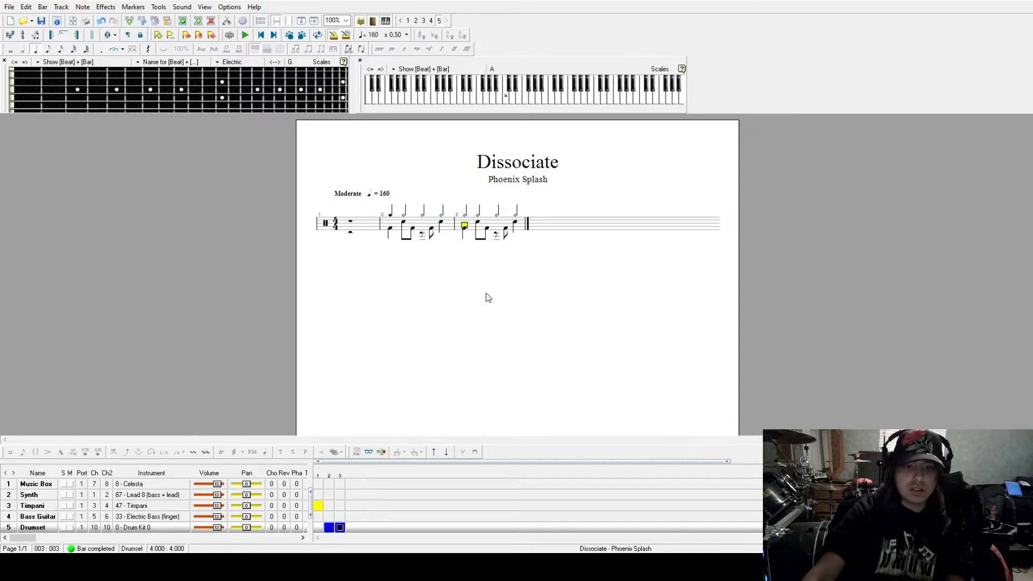
key("Right")
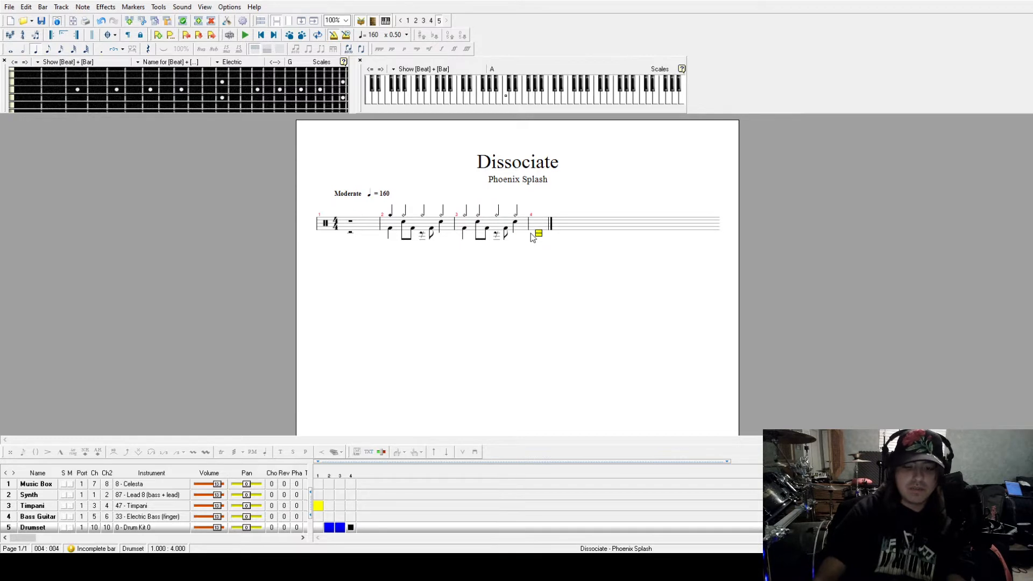
key("ctrl+v")
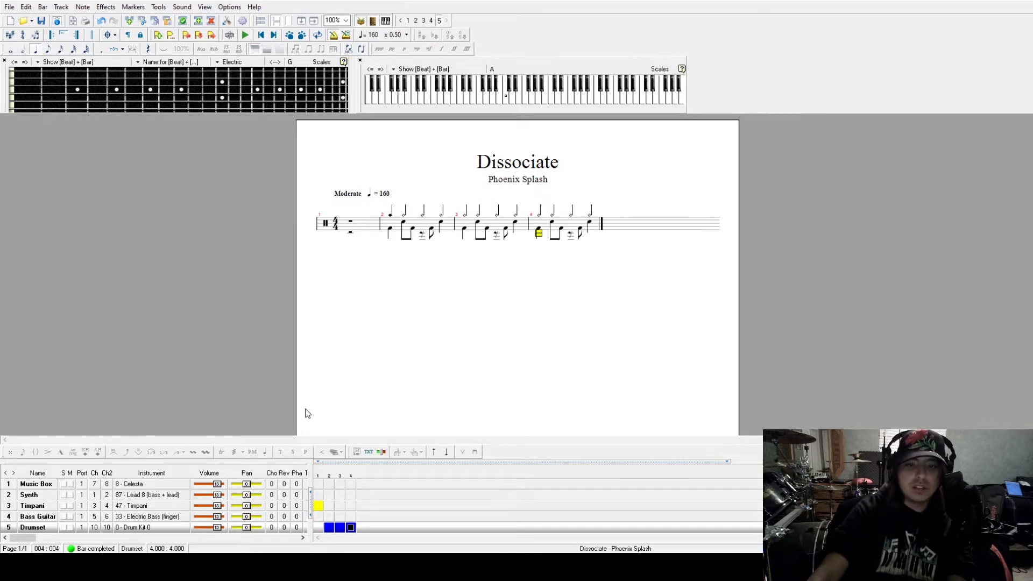
Step: Go to the Bass Guitar track's second bar and try out notes there, including the open lowest string
left_click(44, 519)
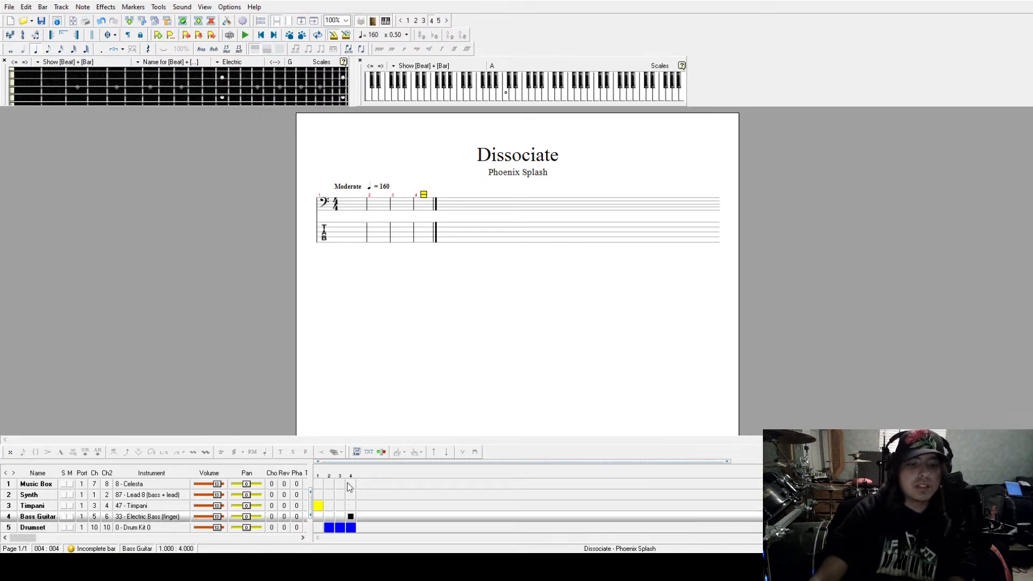
left_click(328, 518)
left_click(454, 97)
left_click(454, 97)
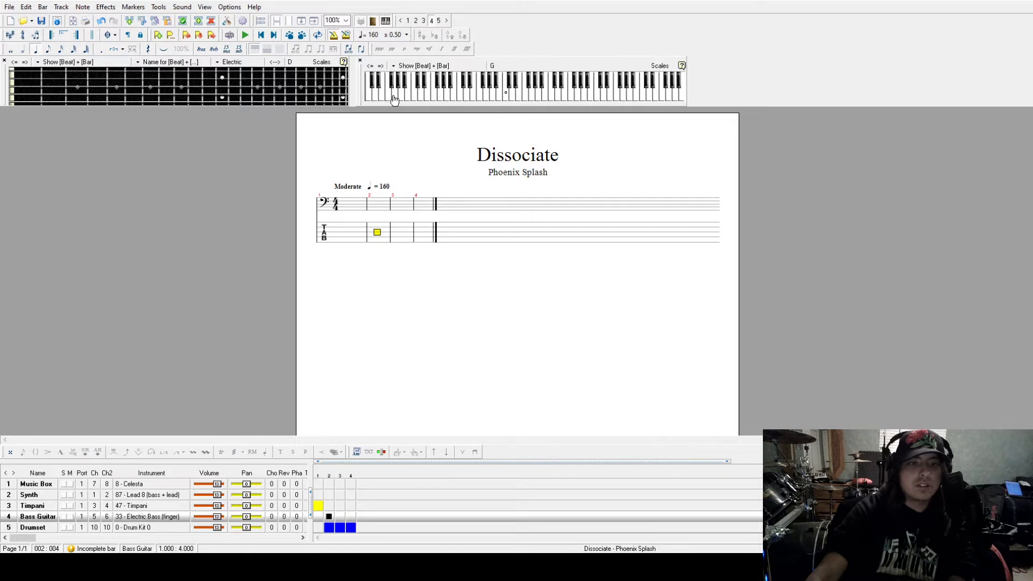
left_click(12, 102)
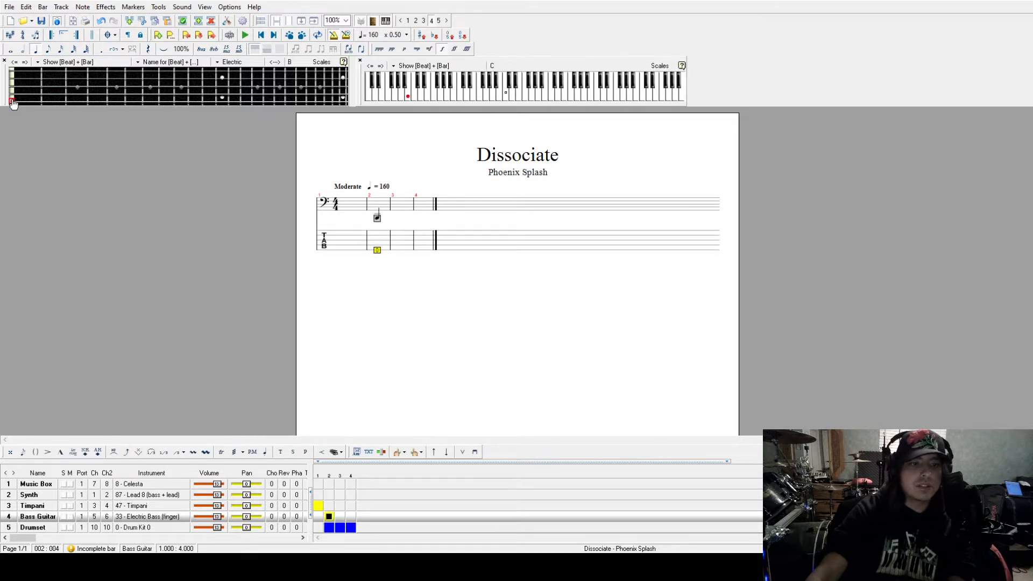
left_click(12, 102)
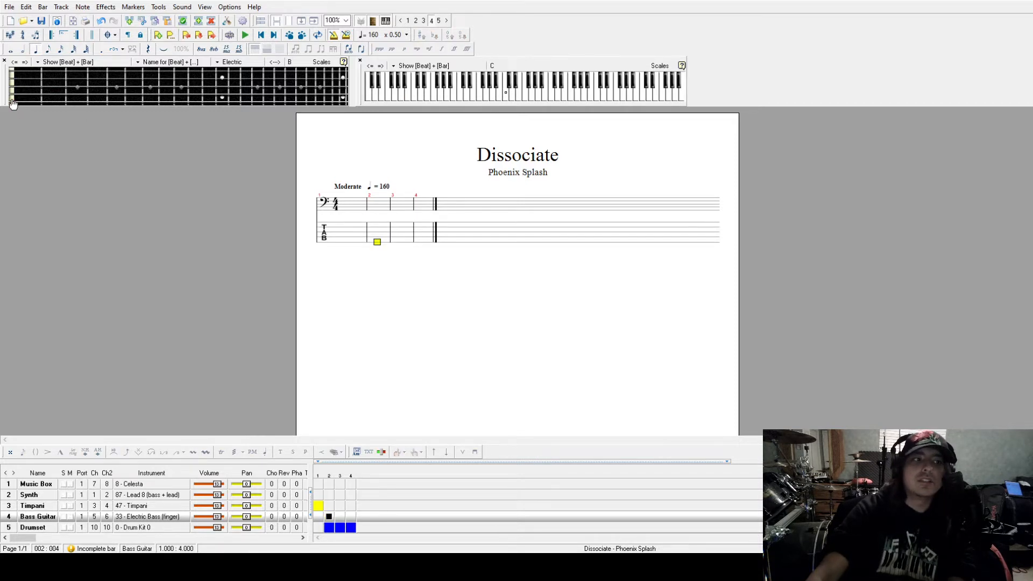
left_click(12, 102)
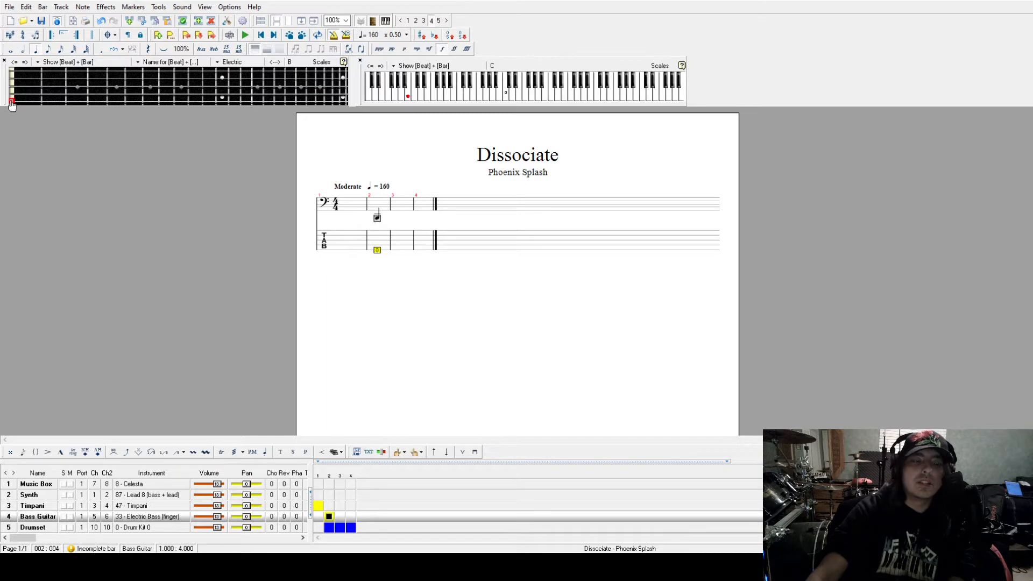
Step: Enter a quarter note B at fret 2 on the middle string at the start of the Bass Guitar's second bar
left_click(453, 99)
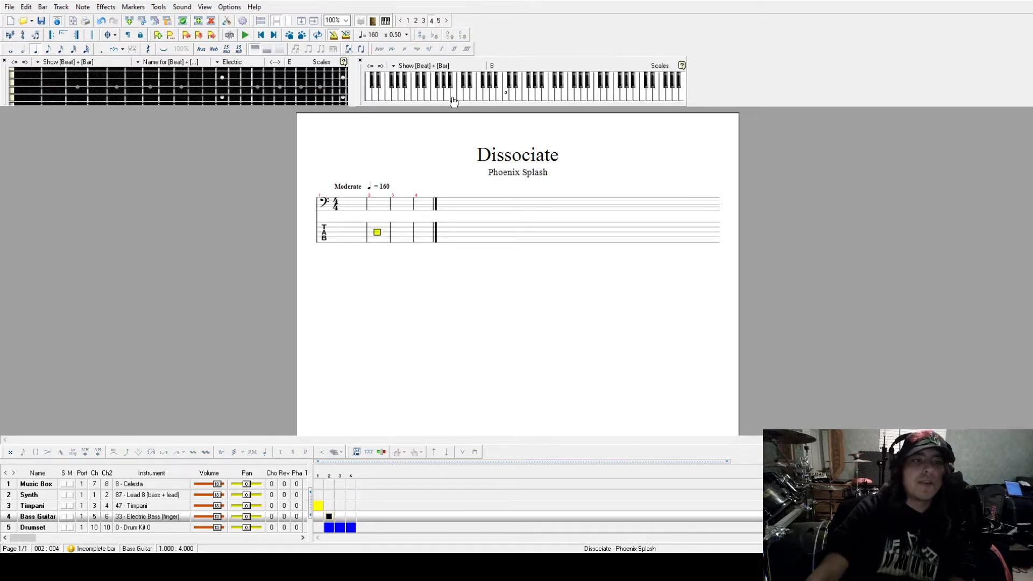
left_click(46, 50)
key("Right")
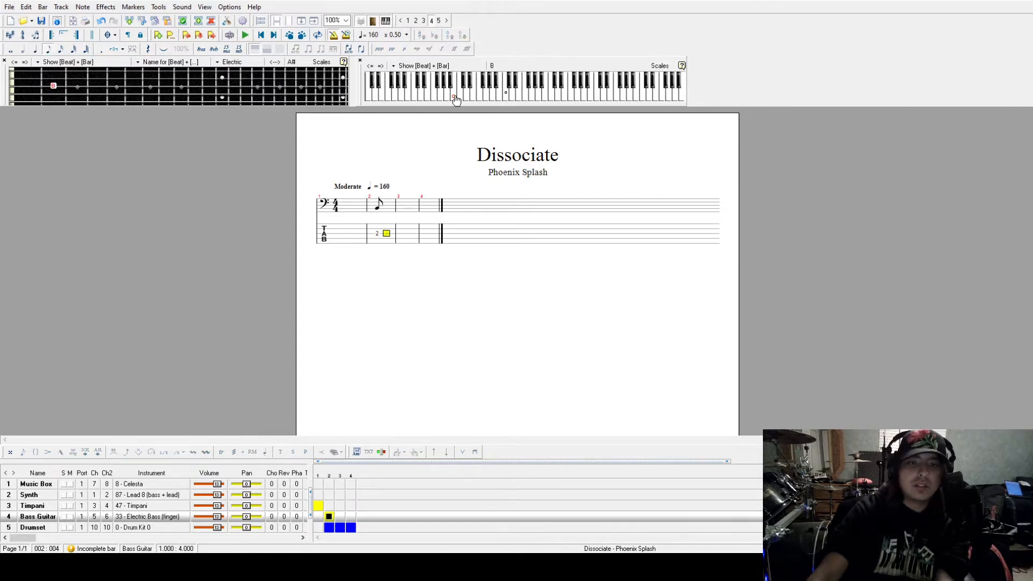
key("Left")
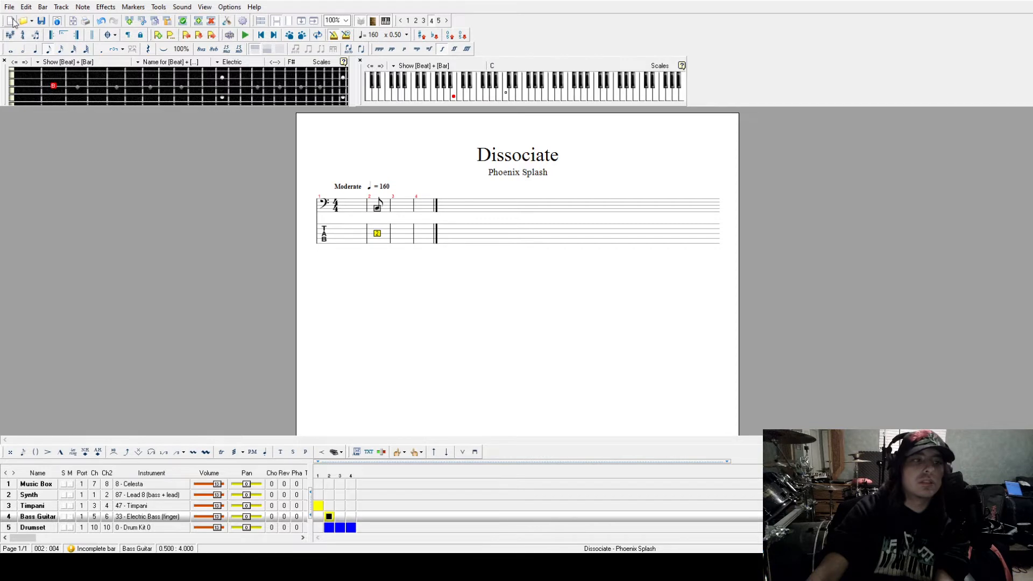
left_click(35, 49)
key("Right")
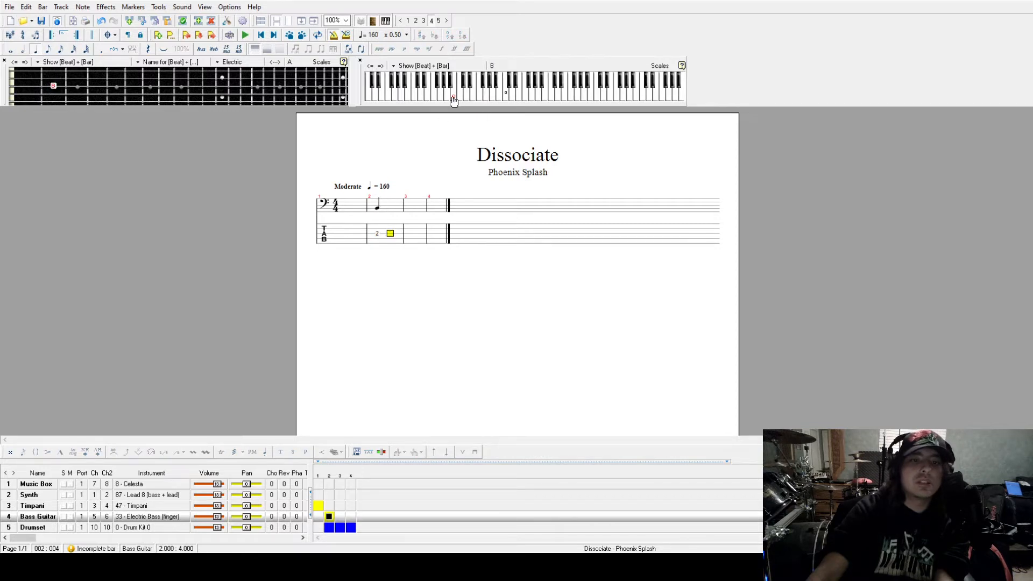
Step: Continue the Bass Guitar's second bar with an eighth-note B at fret 4 on the highest string and a quarter-note B at fret 2 on the middle string
key("KP_Add")
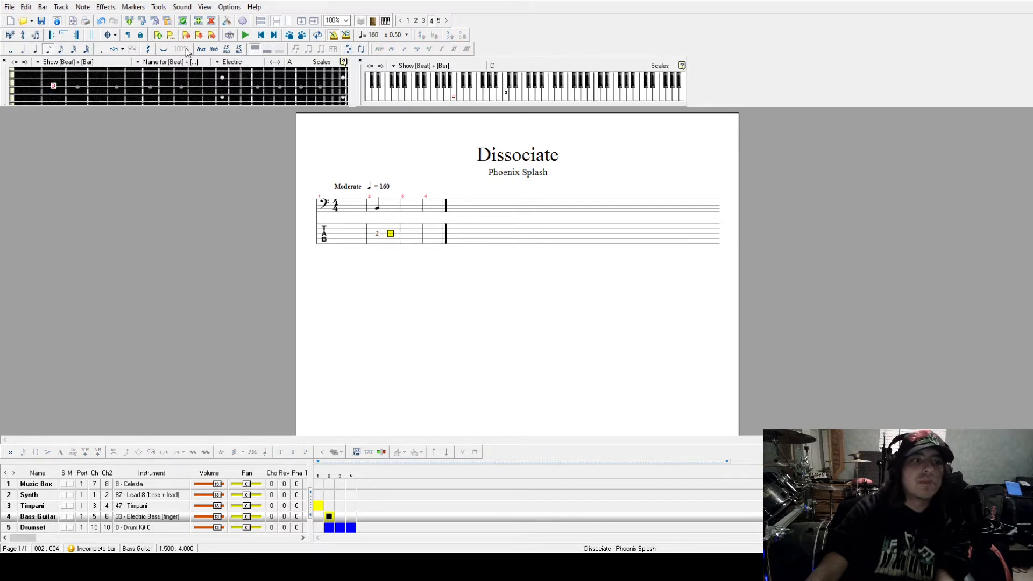
left_click(498, 97)
key("Right")
left_click(452, 98)
left_click(37, 50)
key("Right")
left_click(47, 49)
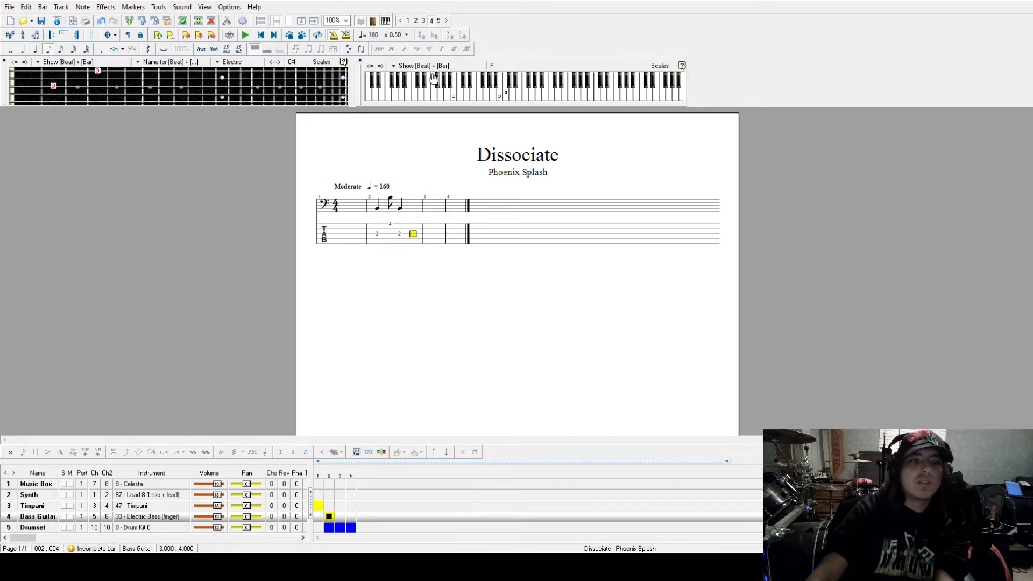
Step: Complete the Bass Guitar's second bar with an eighth-note low B and a quarter-note high B, and play it back
left_click(448, 95)
key("Right")
left_click(499, 97)
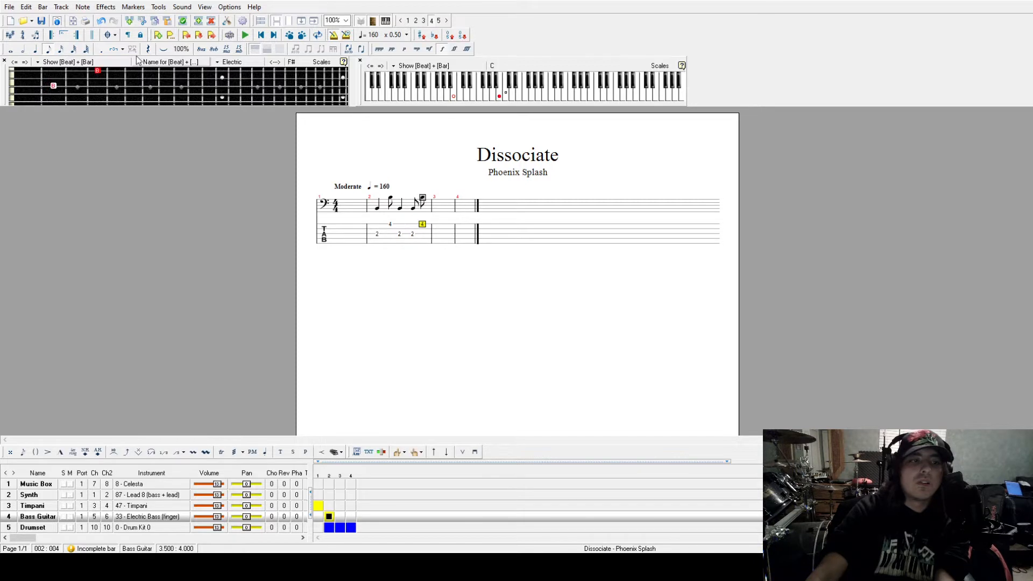
left_click(380, 230)
key("space")
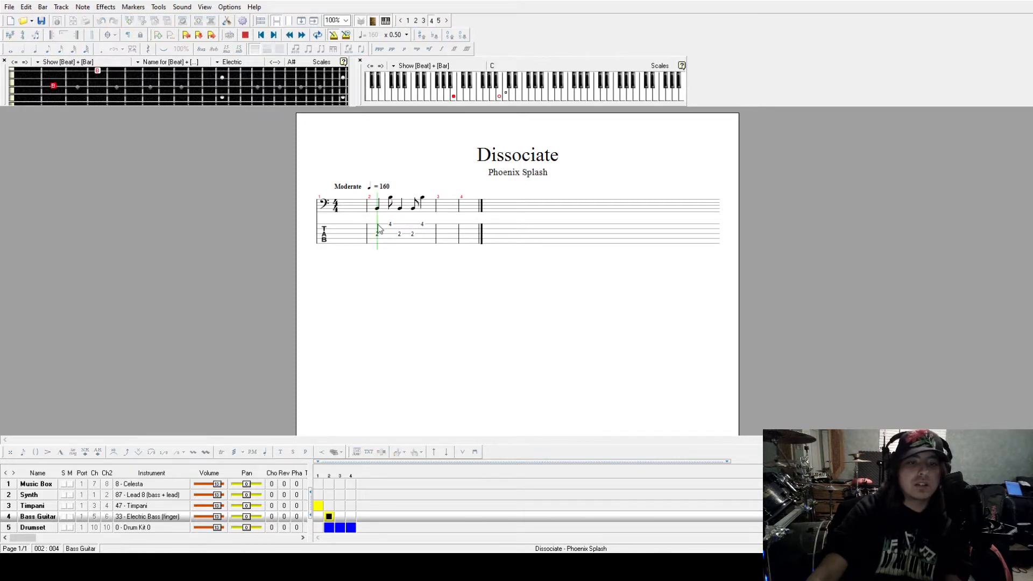
key("space")
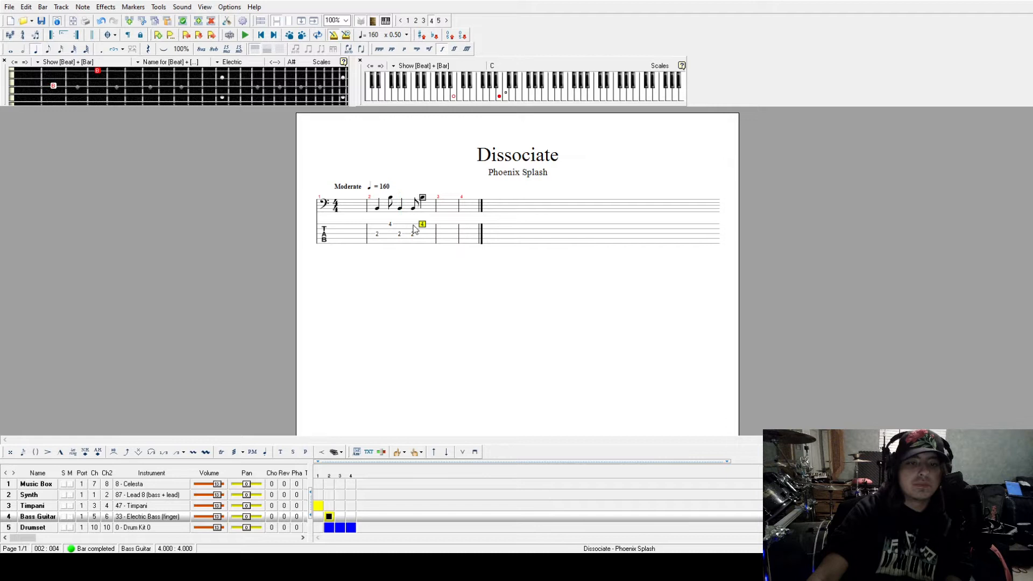
Step: Change the Synth track's instrument to 4 - Rhodes Piano
left_click(330, 506)
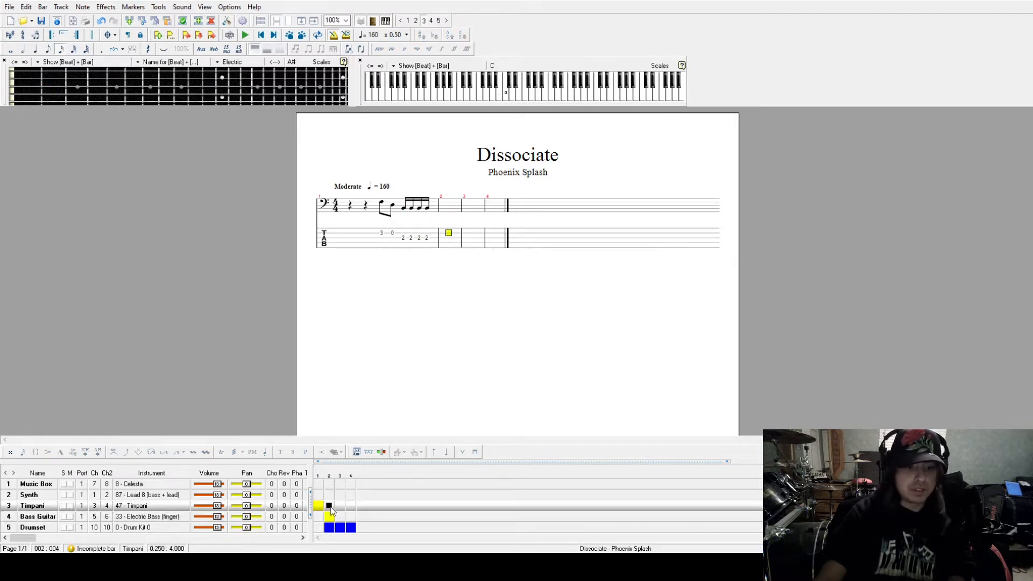
left_click(329, 495)
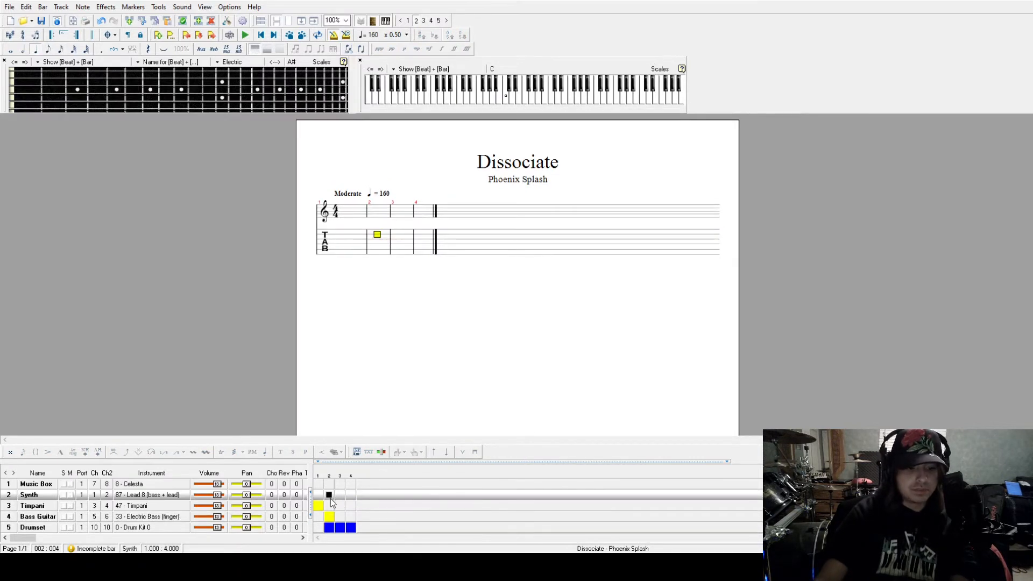
left_click(329, 484)
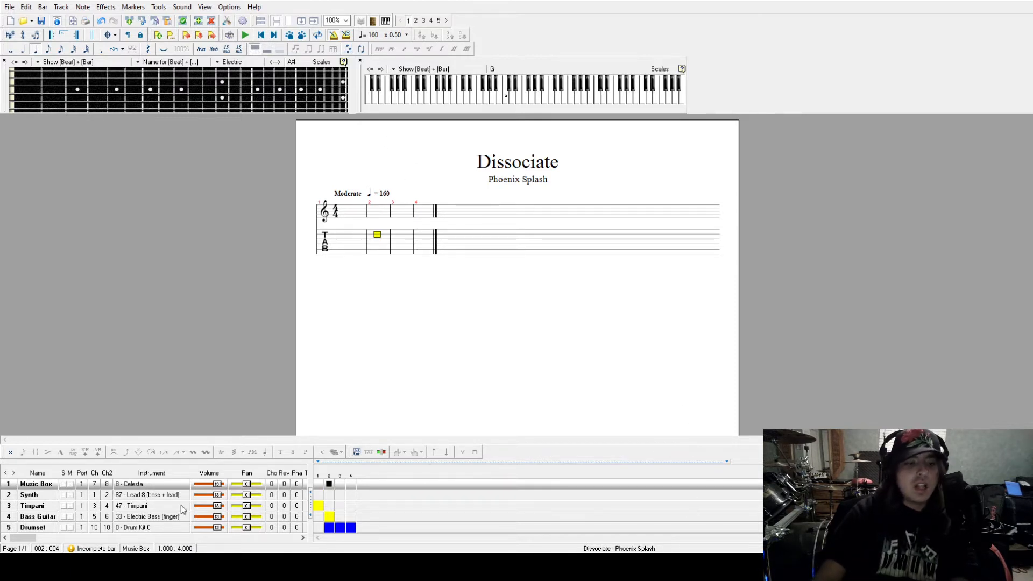
left_click(142, 497)
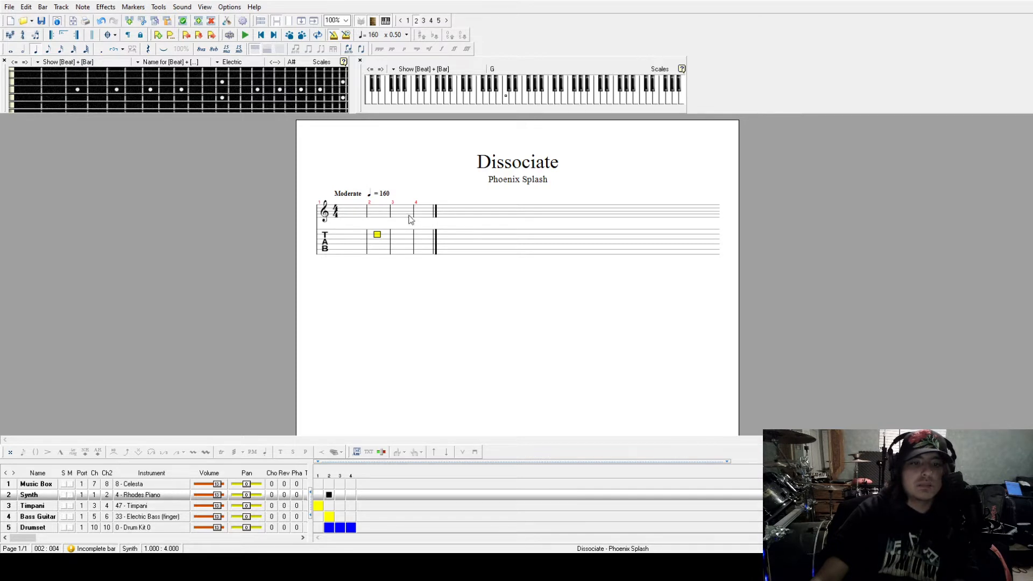
Step: Enter a whole-note chord of B, D and F in the Synth's second bar
left_click(506, 98)
left_click(499, 100)
left_click(513, 101)
left_click(526, 101)
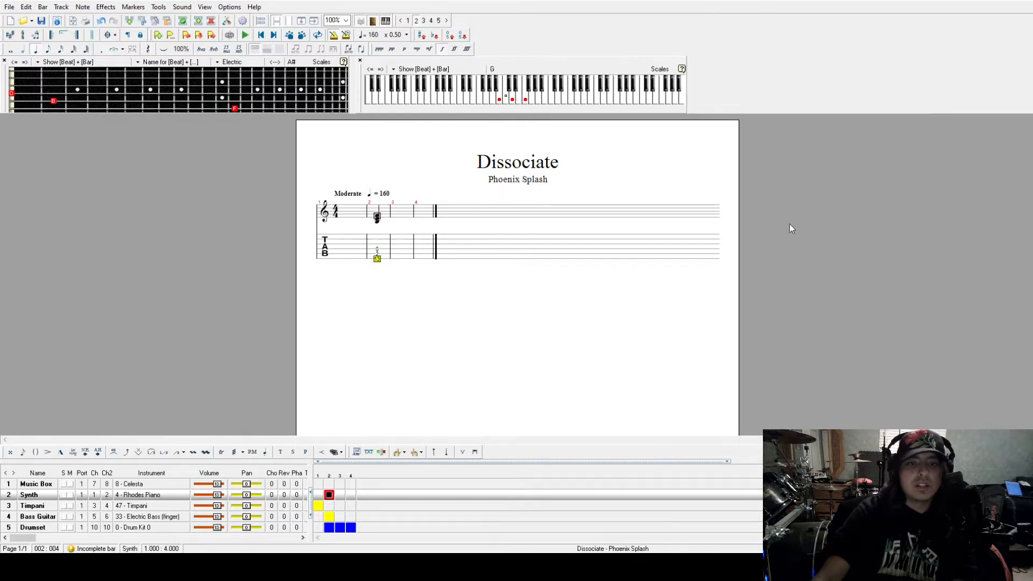
left_click(10, 50)
Step: Add a higher B to the Synth's second-bar chord, keeping its D and F, and play it back
left_click(512, 101)
left_click(526, 101)
left_click(545, 100)
left_click(512, 100)
left_click(525, 101)
key("space")
key("space")
Step: Enter a whole-note chord of G, G, B, D and F in the Synth's third bar and hide the tablature
left_click(425, 223)
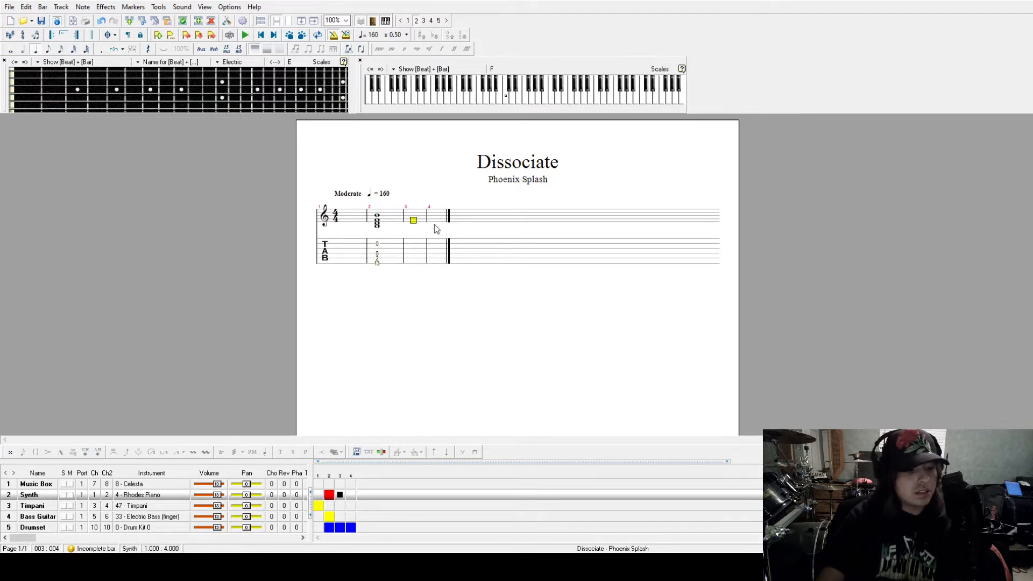
left_click(486, 100)
left_click(531, 99)
left_click(545, 99)
left_click(570, 99)
left_click(558, 100)
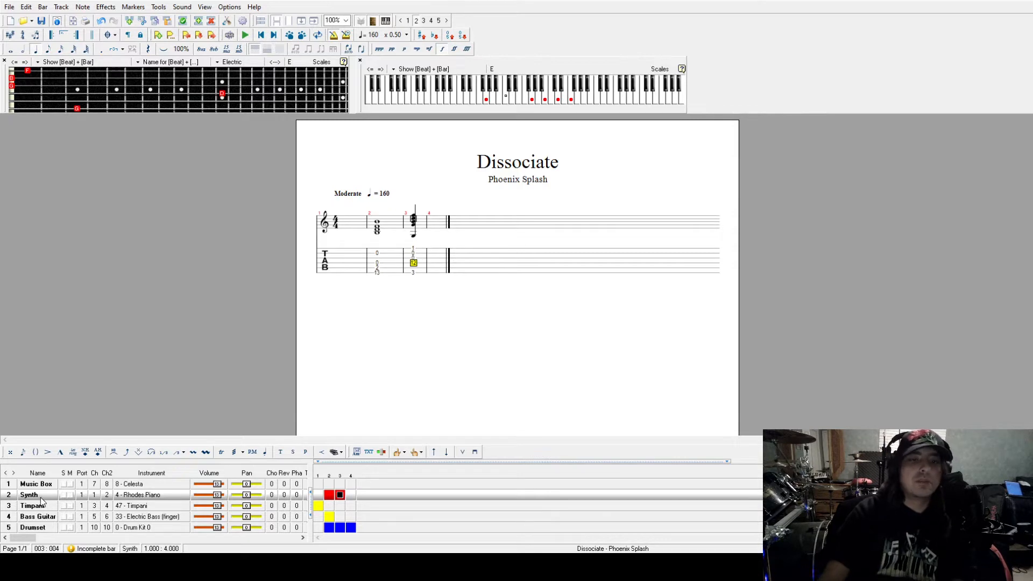
key("shift+Tab")
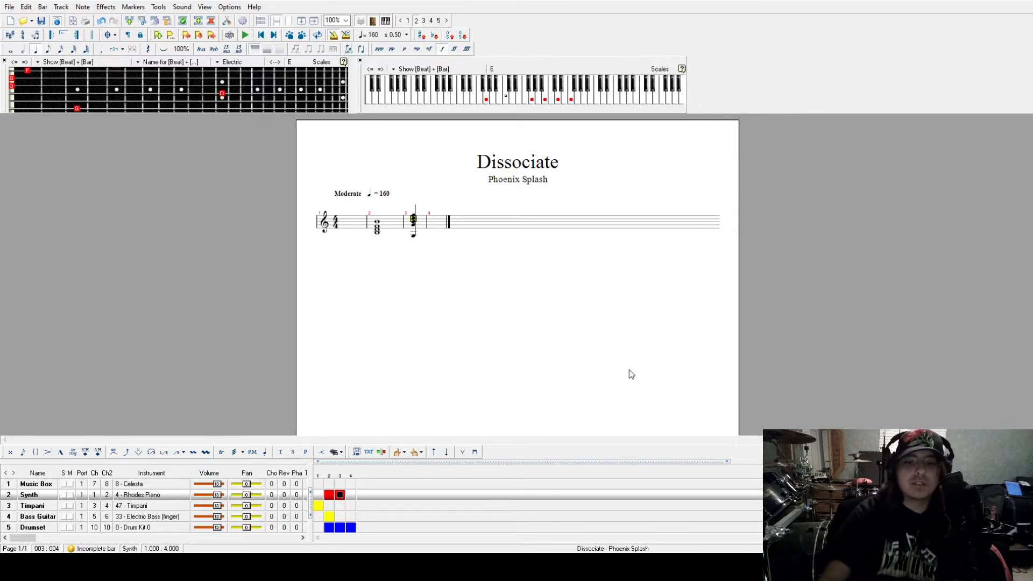
left_click(11, 49)
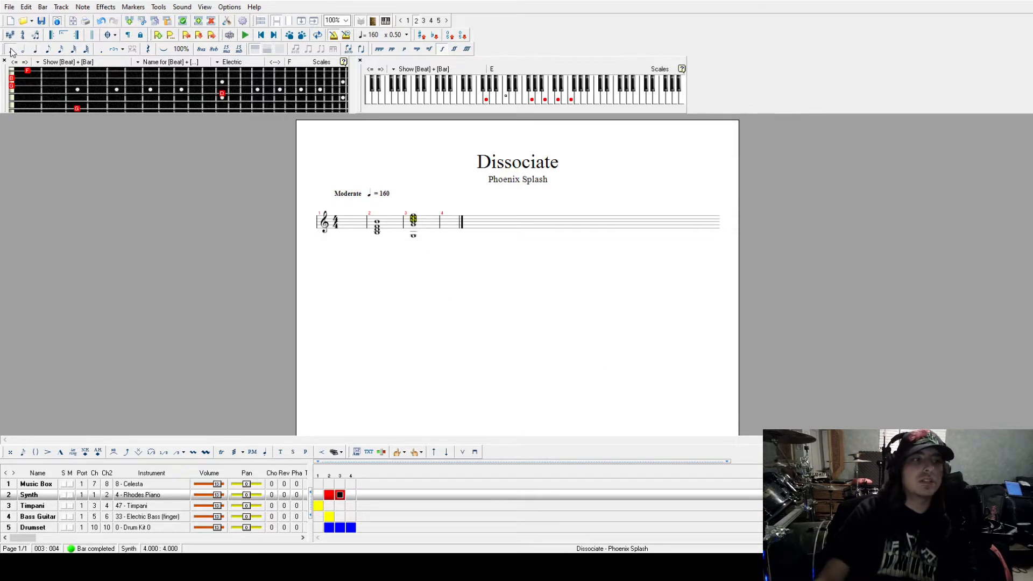
Step: Fill the Synth's first bar with a whole rest and play the chords back from the second bar
left_click(385, 230)
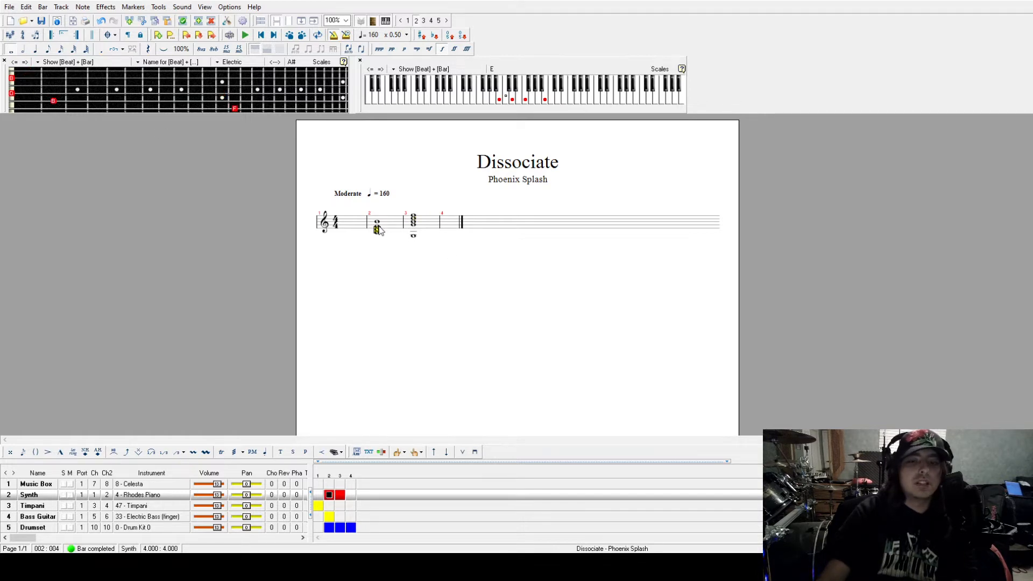
left_click(349, 225)
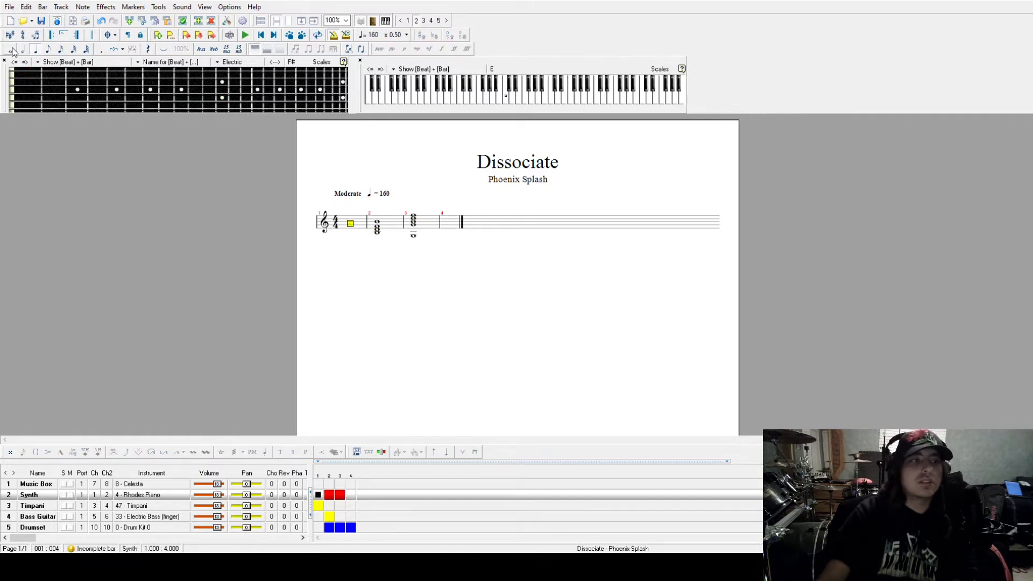
left_click(150, 49)
left_click(389, 224)
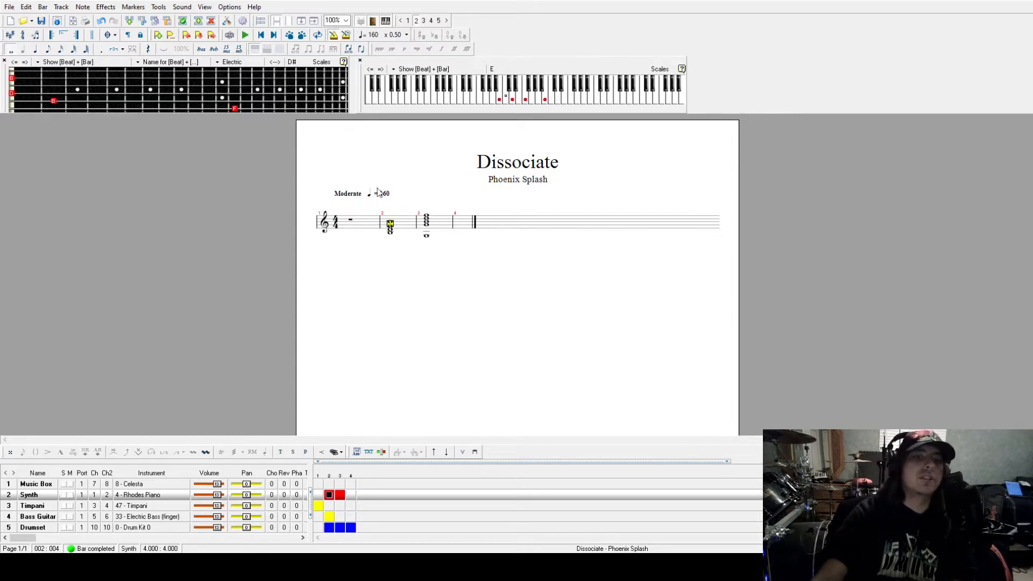
key("space")
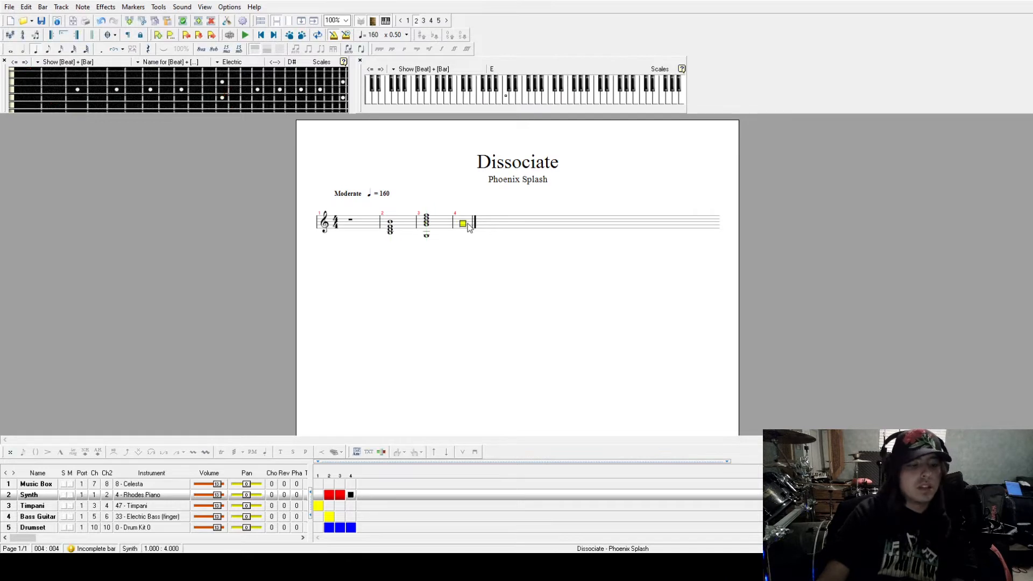
Step: Enter a whole-note chord of G, C, G, B and E in the Synth's fourth bar and play the chords back
left_click(506, 99)
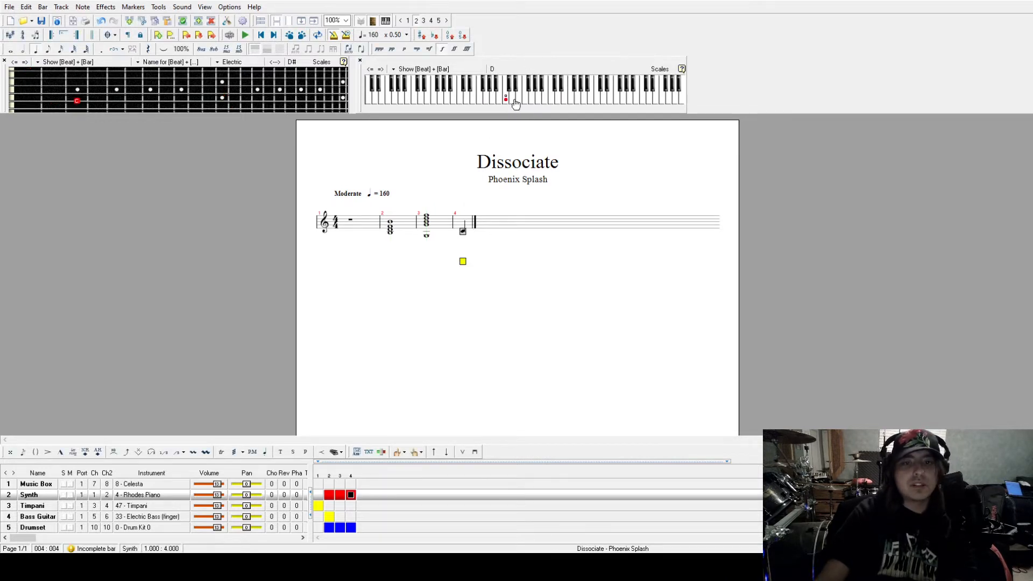
left_click(518, 100)
left_click(532, 99)
left_click(544, 99)
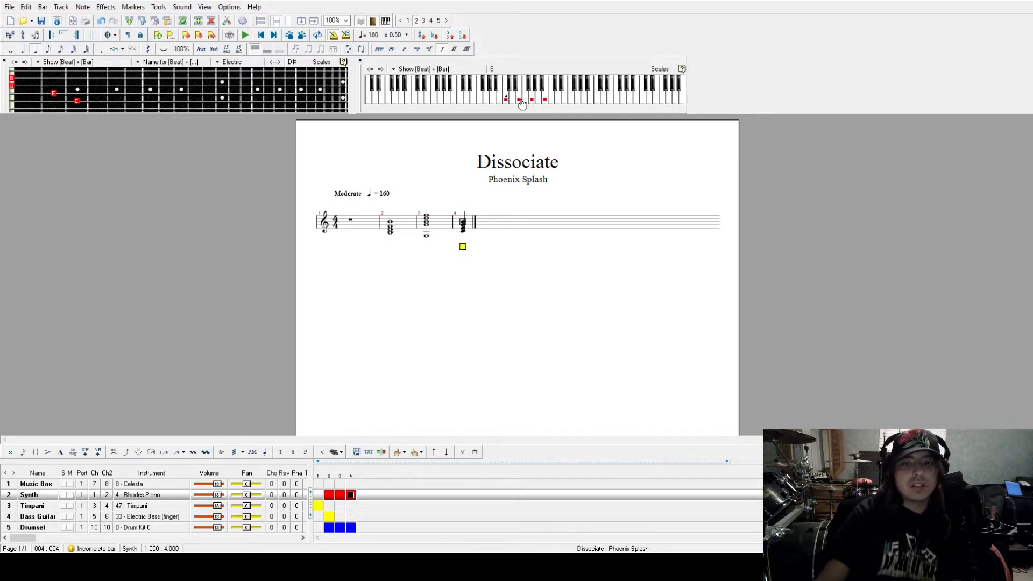
left_click(564, 100)
left_click(519, 99)
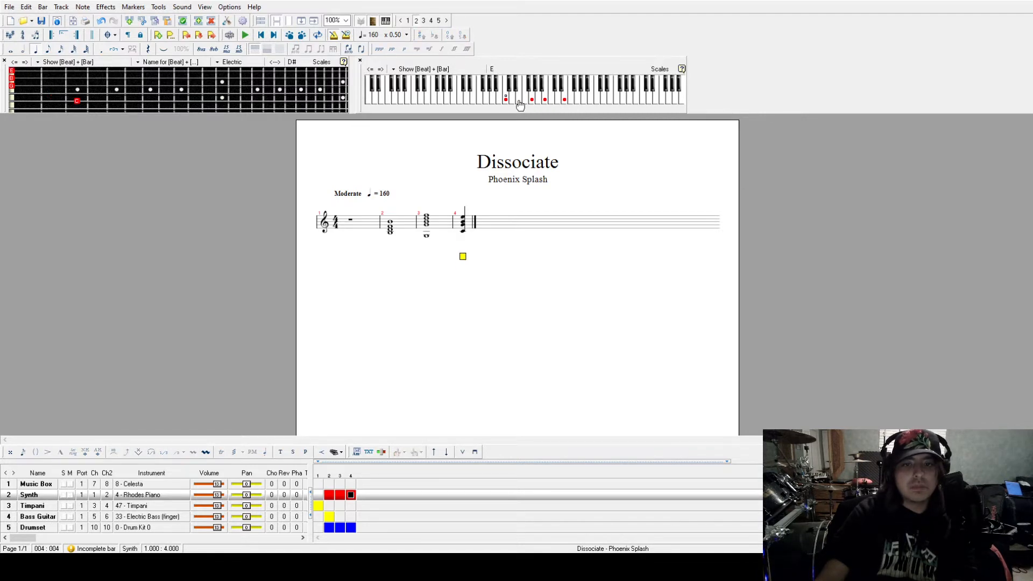
left_click(487, 100)
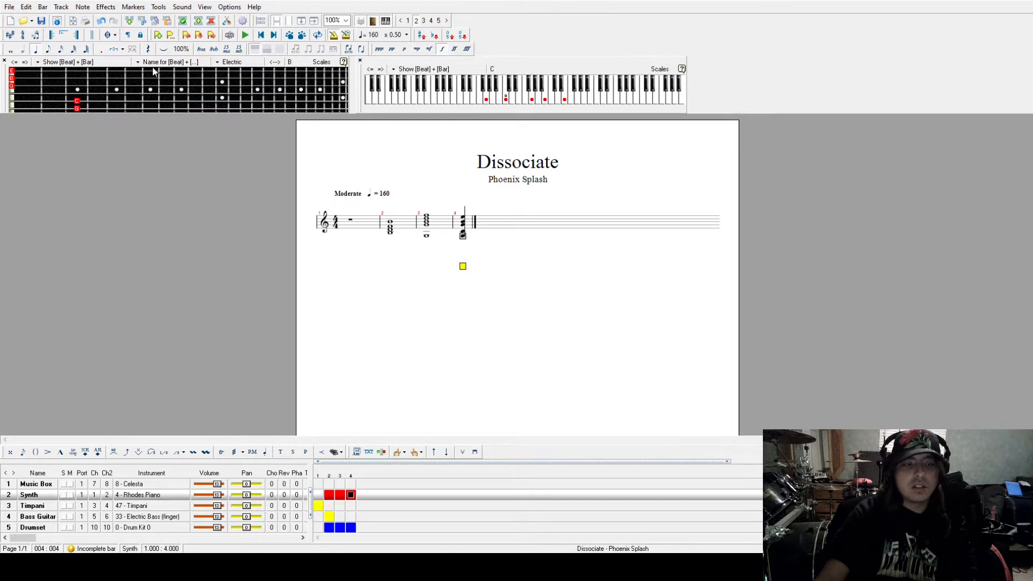
left_click(10, 50)
left_click(391, 223)
key("space")
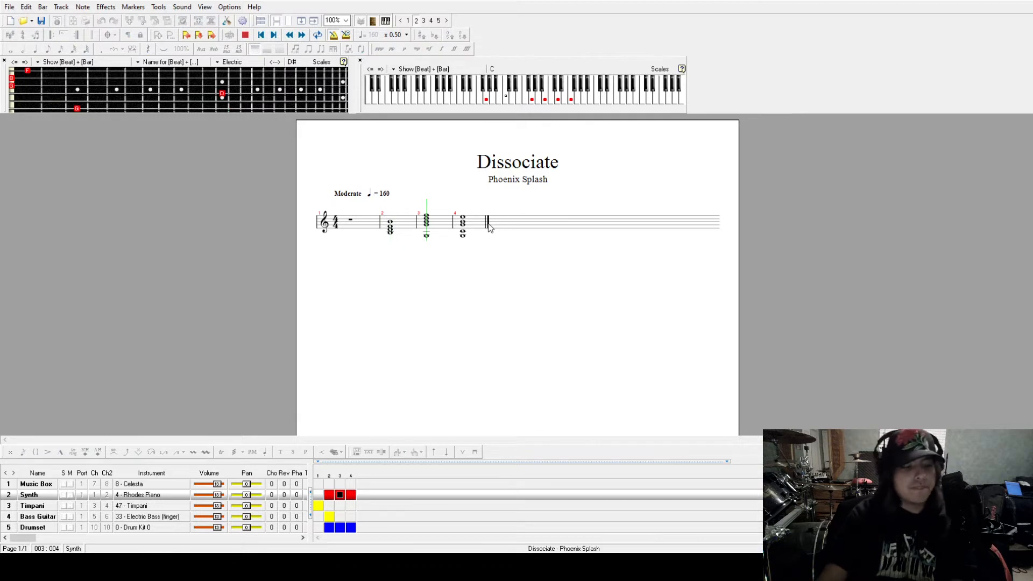
key("space")
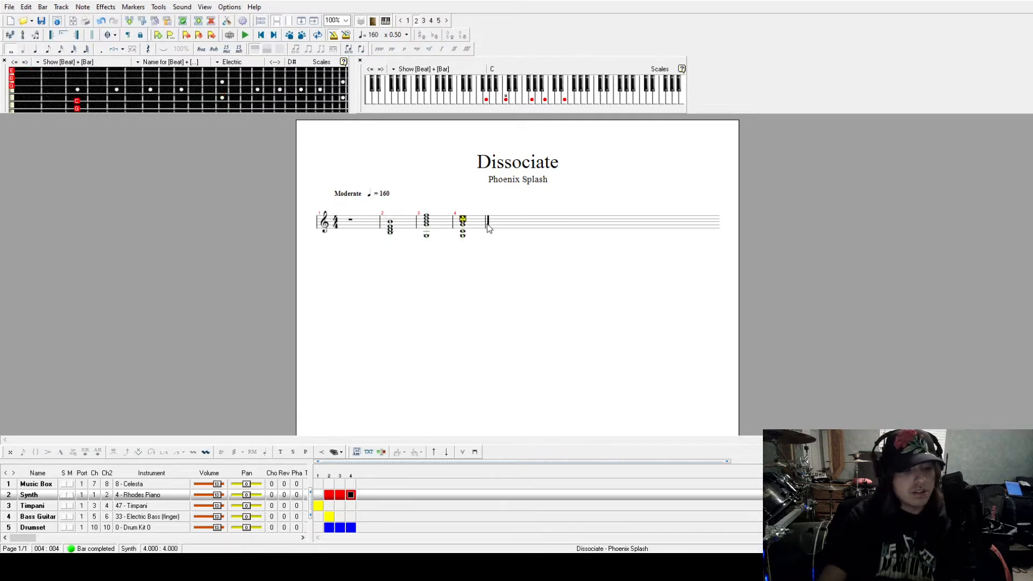
Step: Try replacing the high E of the Synth's fourth-bar chord with D and with C, and play it
left_click(564, 100)
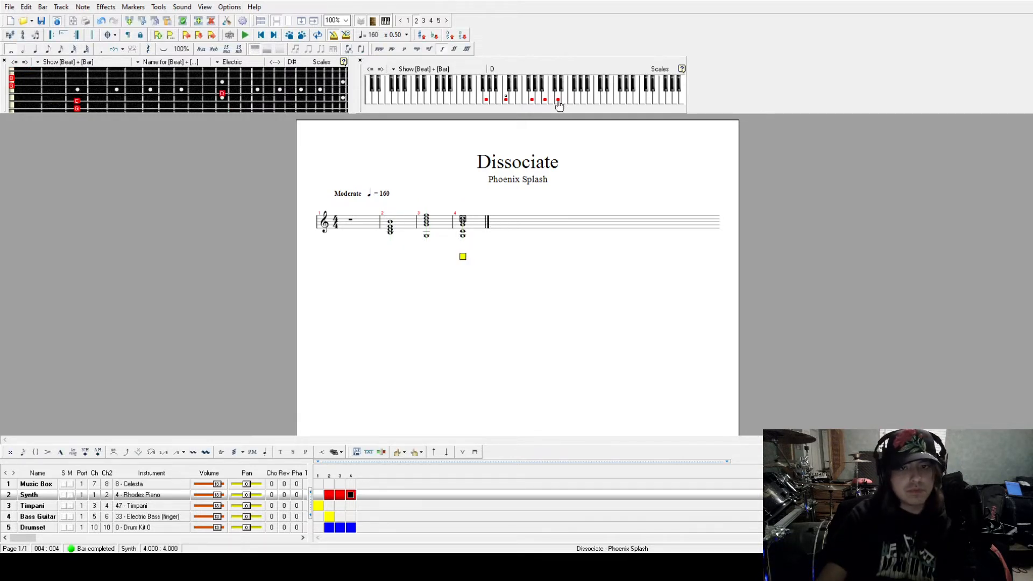
left_click(551, 101)
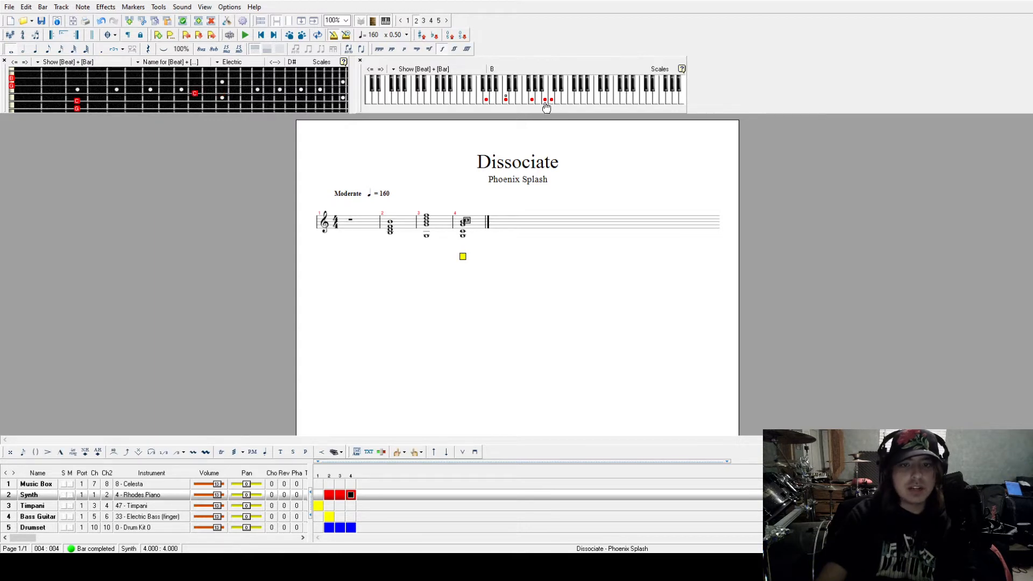
key("space")
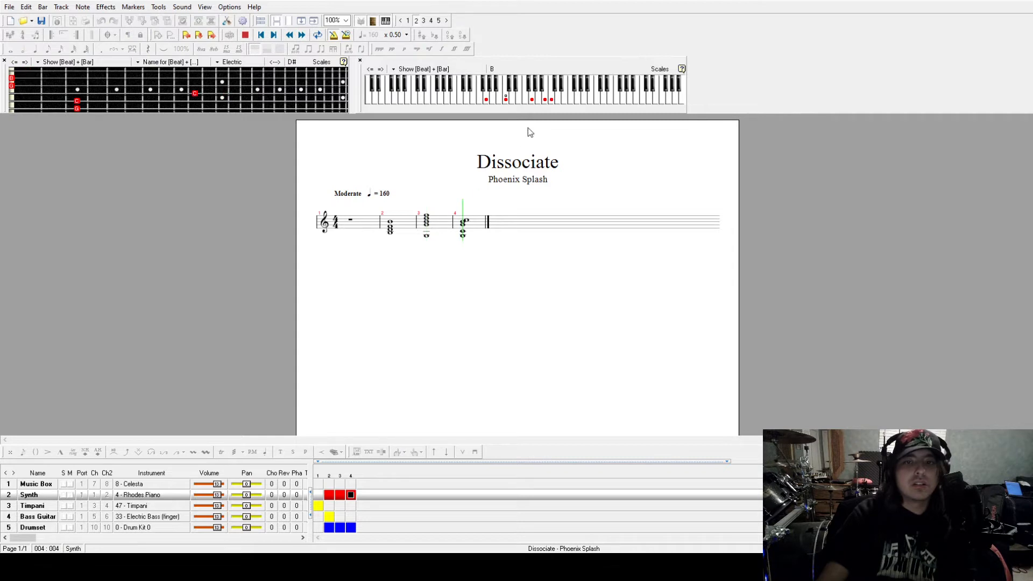
Step: Revise the Synth's fourth-bar chord to G, C, E, G and B from low to high, and play it back
left_click(551, 101)
left_click(563, 101)
left_click(564, 101)
left_click(519, 100)
left_click(427, 233)
key("space")
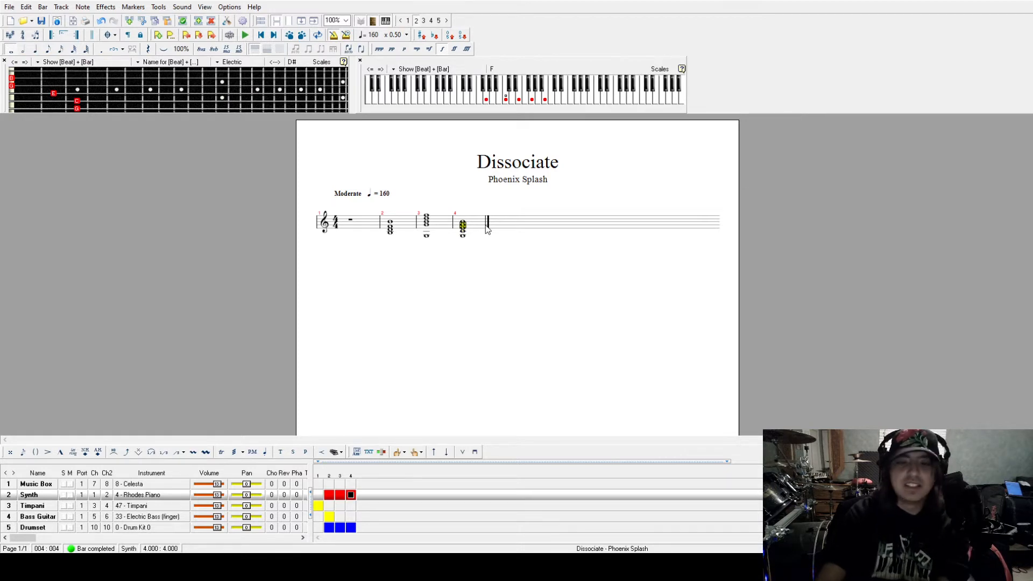
Step: Add a fifth bar to the Synth with a whole-note chord of E, E, G, B and D, and play the progression
key("Right")
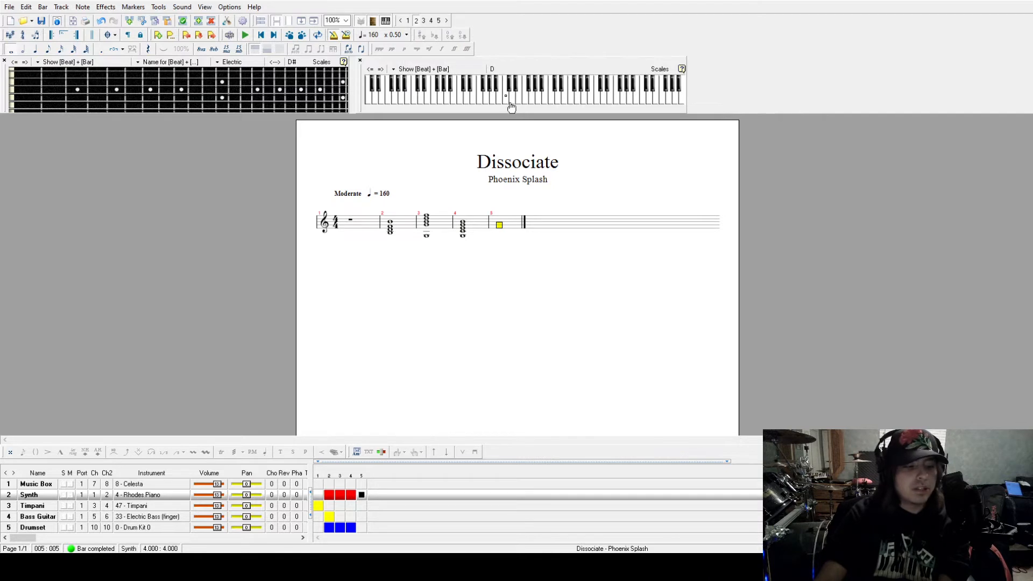
left_click(474, 105)
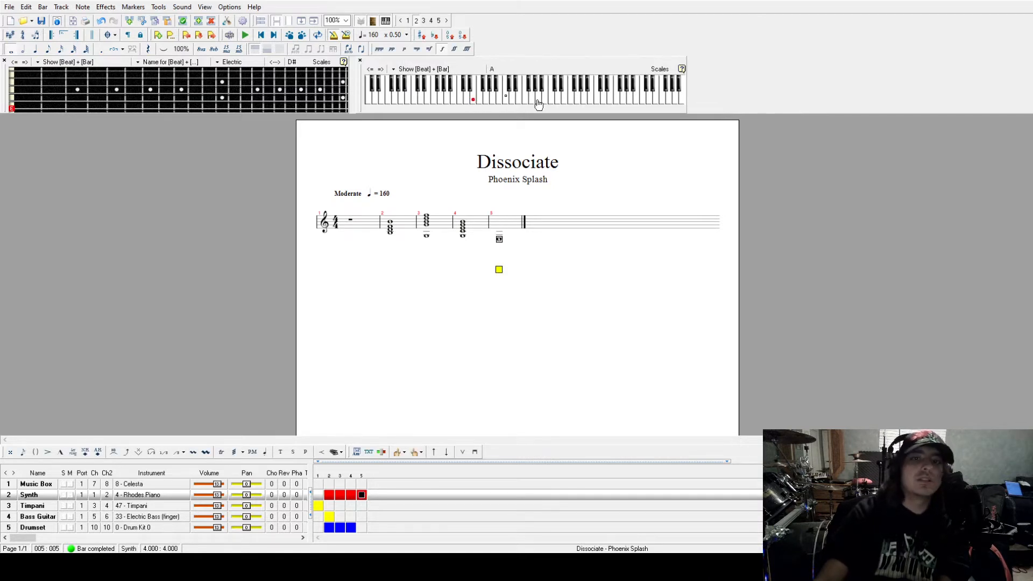
left_click(520, 104)
left_click(545, 103)
left_click(559, 101)
left_click(534, 103)
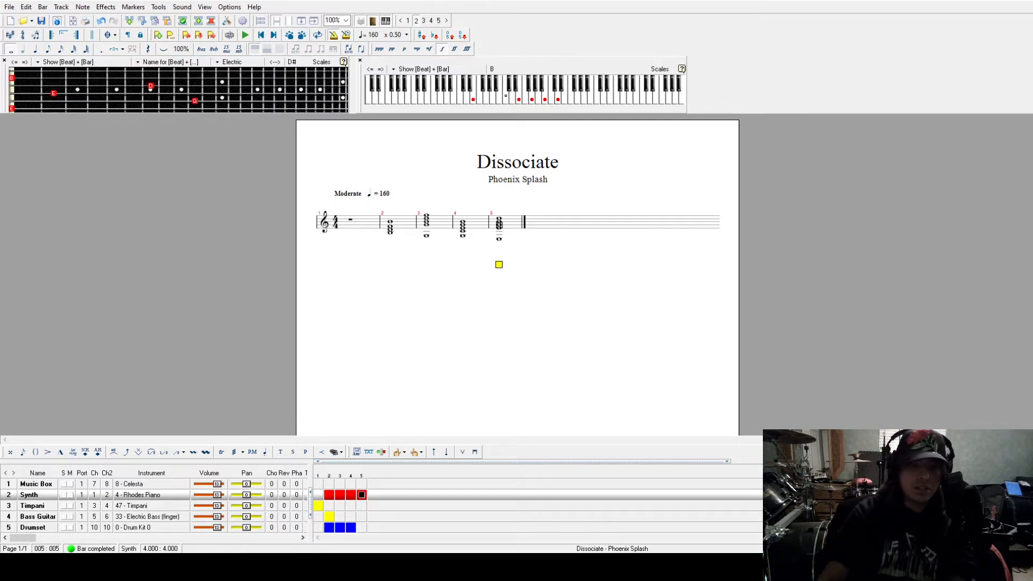
left_click(357, 230)
key("space")
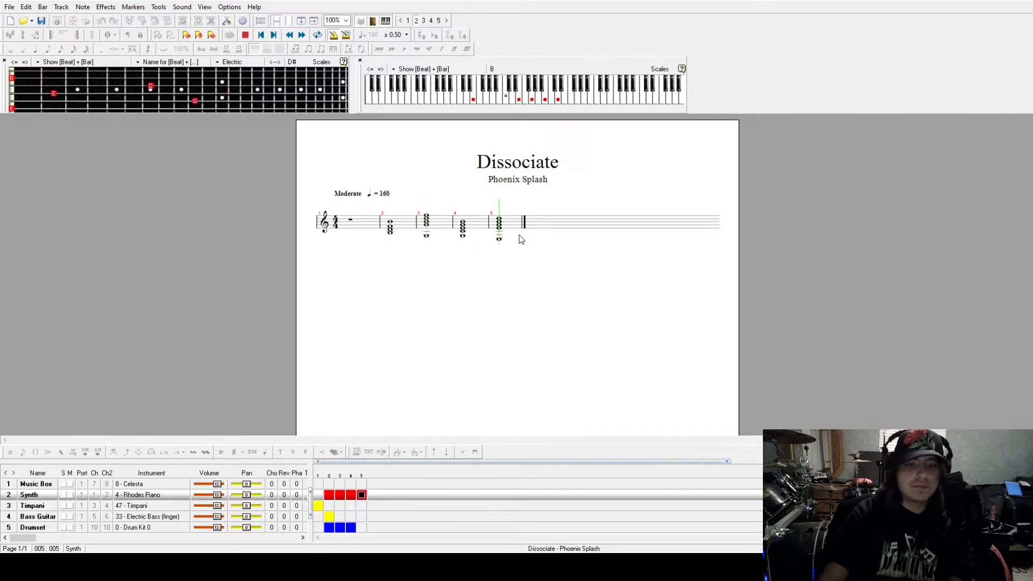
Step: In the Synth's fifth-bar chord, replace the top D with E and the middle E with D, and play it back
left_click(562, 102)
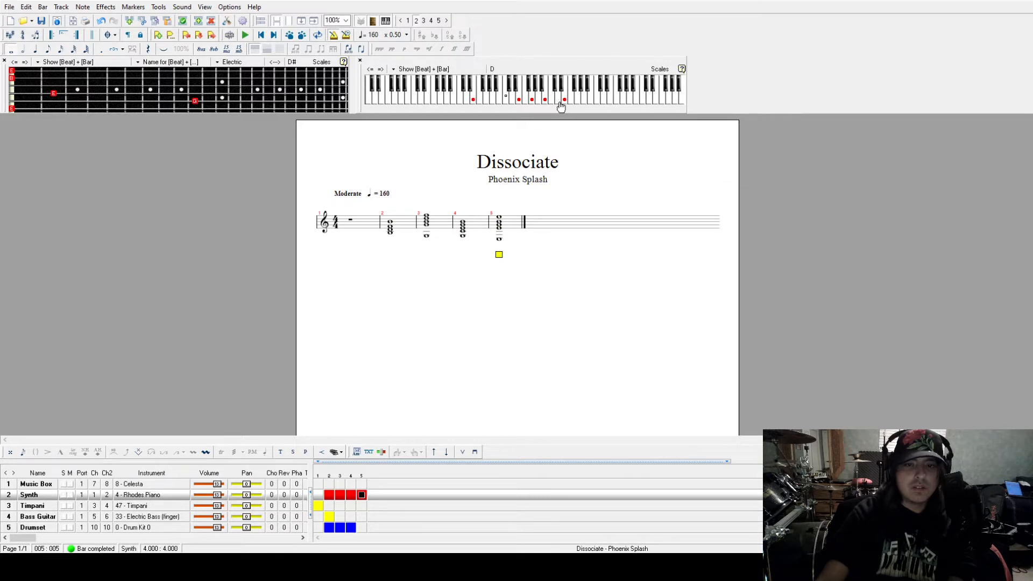
left_click(517, 100)
left_click(513, 101)
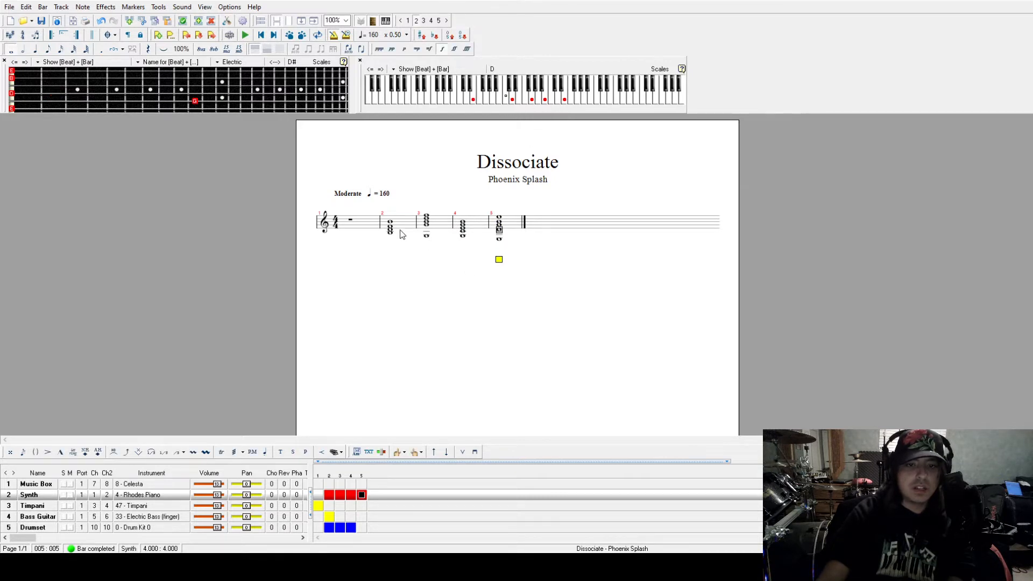
left_click(498, 227)
key("space")
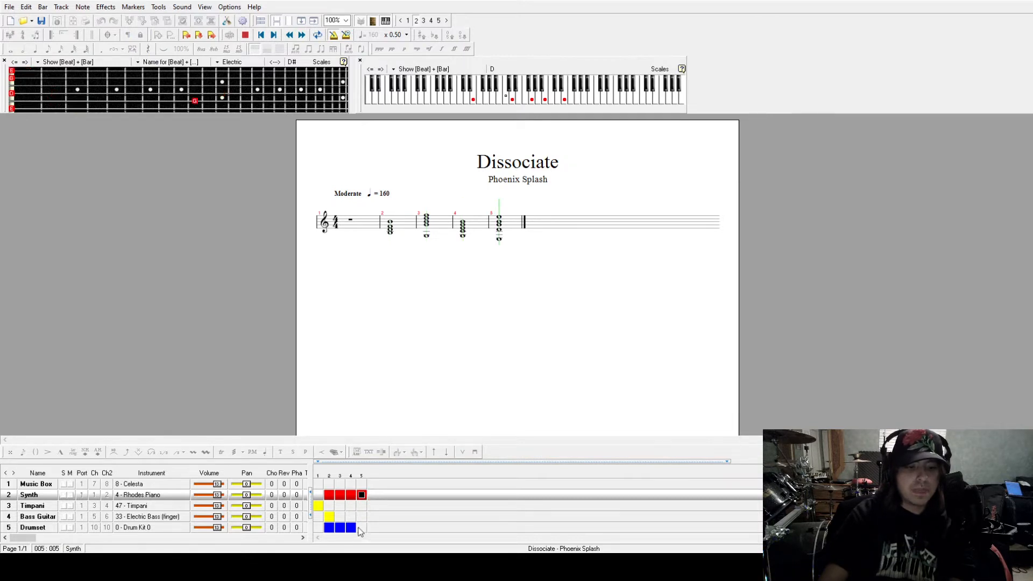
Step: Paste the drum groove into the empty fifth bar of the Drumset track and play the passage back
left_click(358, 528)
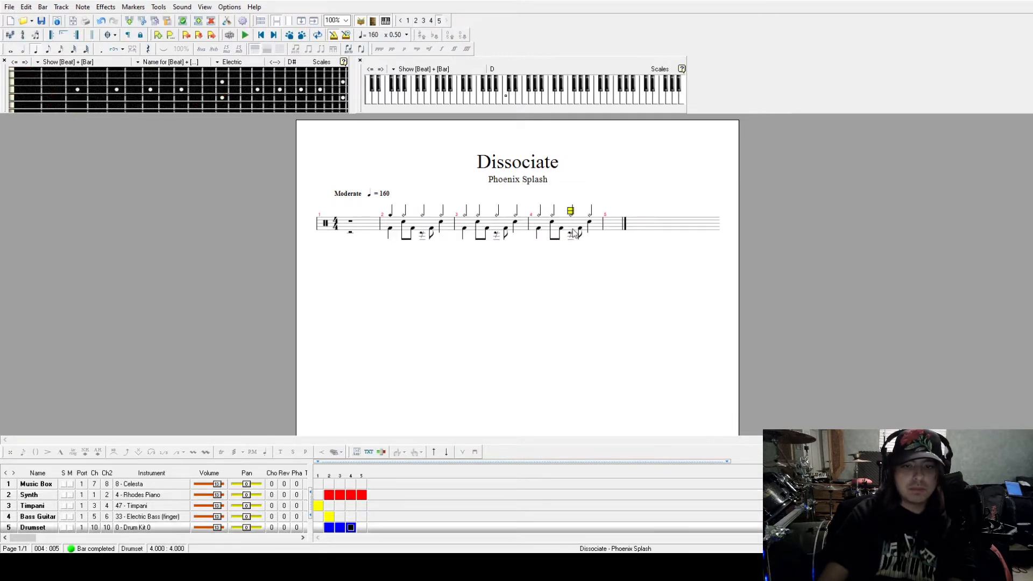
left_click(613, 226)
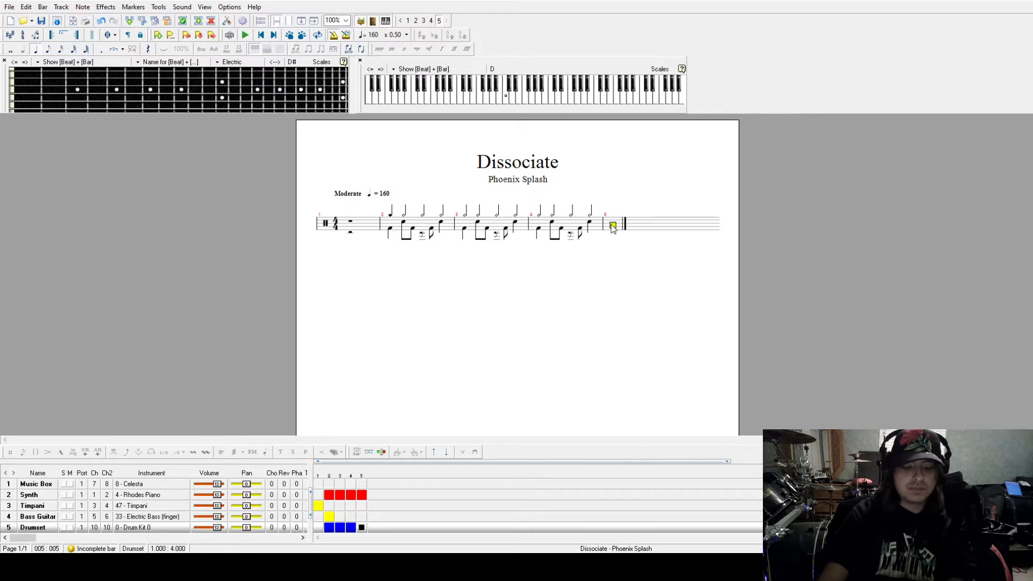
key("ctrl+v")
key("space")
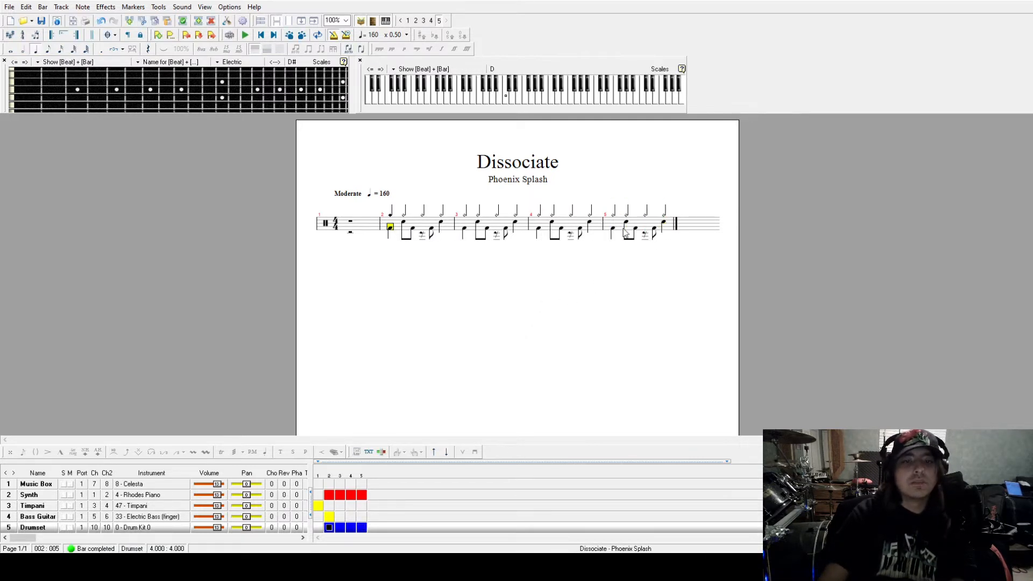
Step: Mark the first bar of the score as a section named Intro
left_click(328, 495)
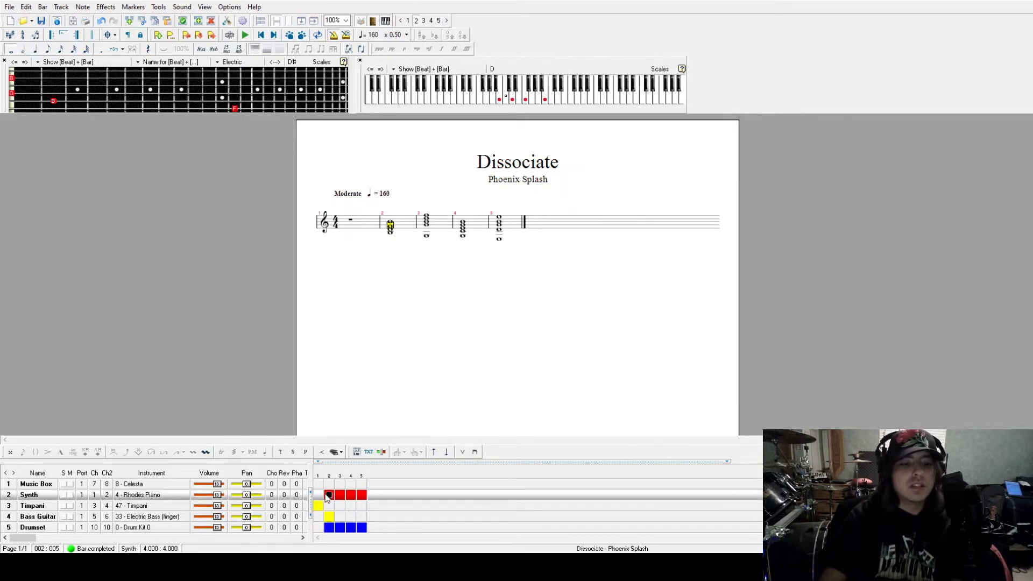
left_click(352, 226)
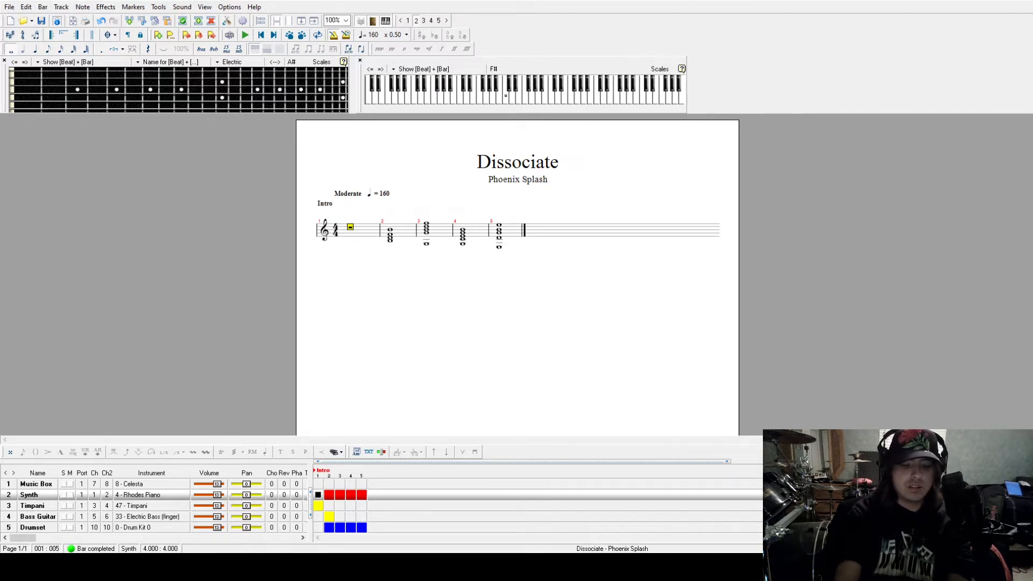
Step: Add a Vocals track with the Soprano Sax instrument and move it to the head of the track list
key("ctrl+z")
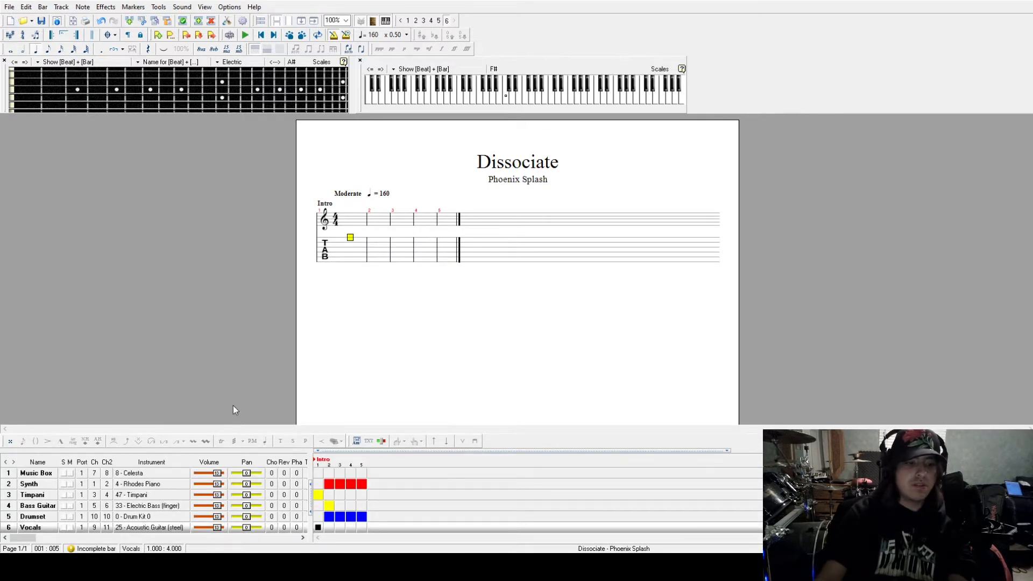
key("ctrl+Up")
key("ctrl+Up")
key("ctrl+Up")
key("ctrl+Up")
key("ctrl+Up")
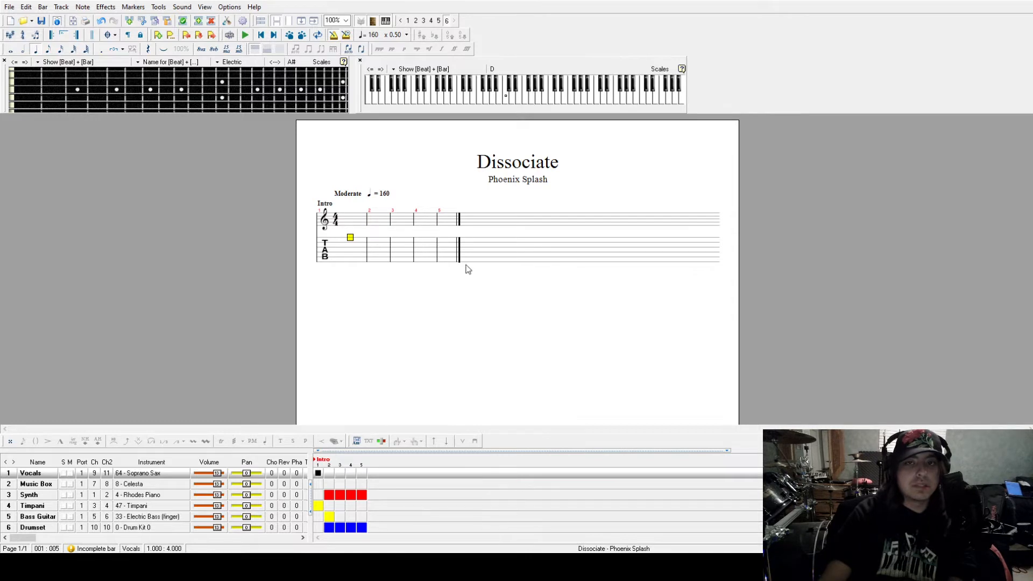
Step: Play the Intro from the Timpani's first bar and review the Bass Guitar's second bar
left_click(44, 494)
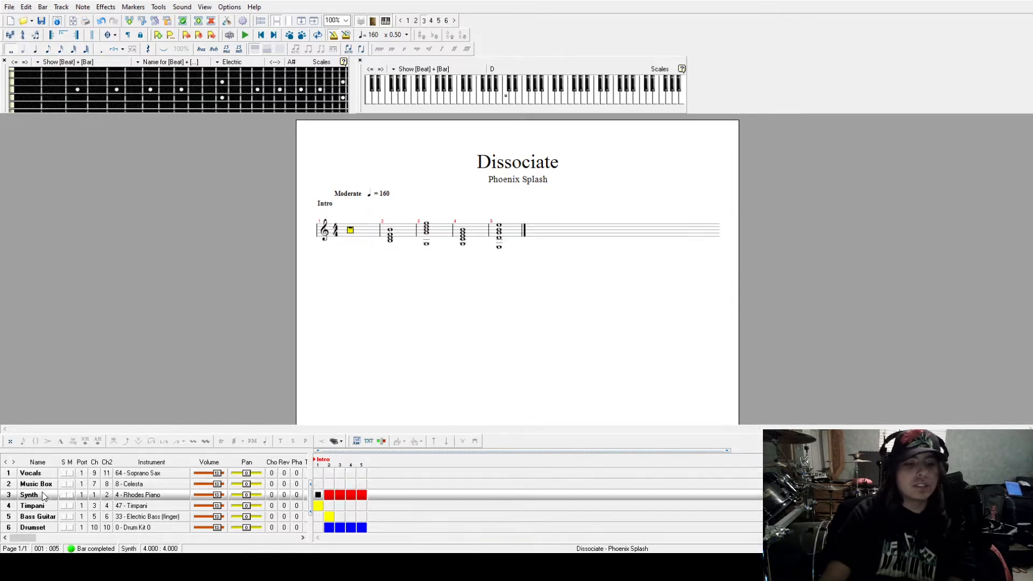
left_click(39, 507)
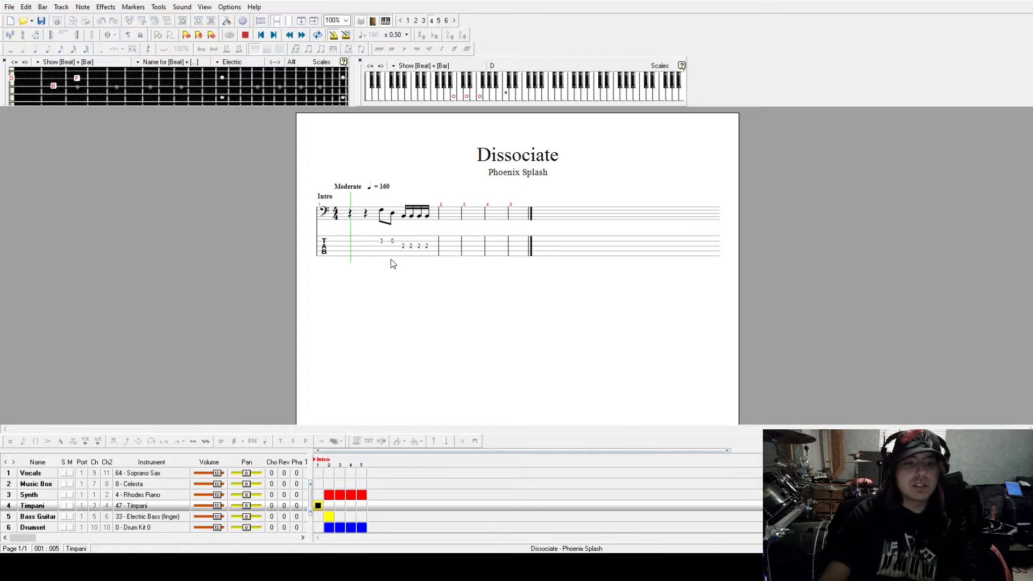
left_click(453, 249)
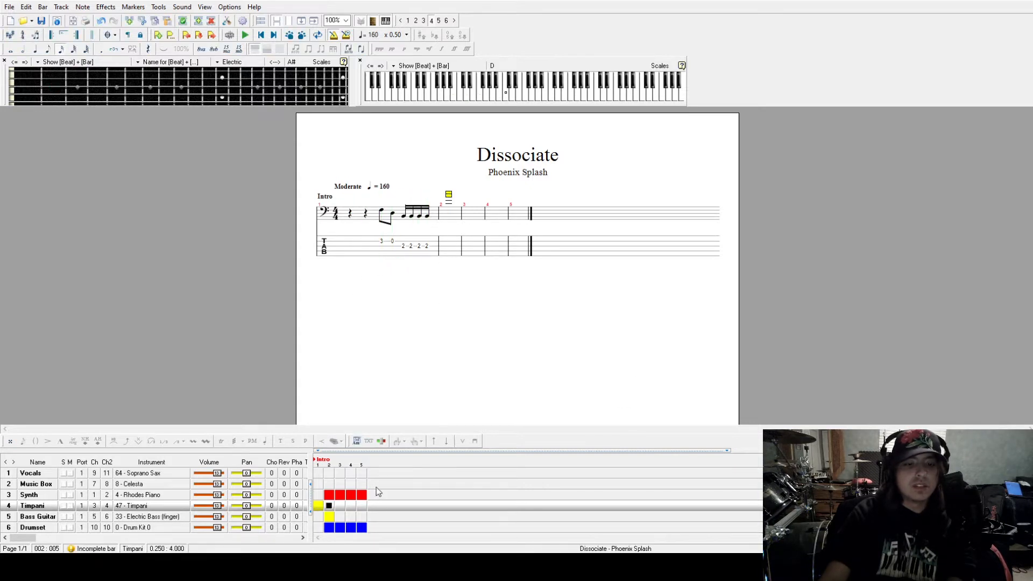
left_click(330, 517)
left_click(377, 233)
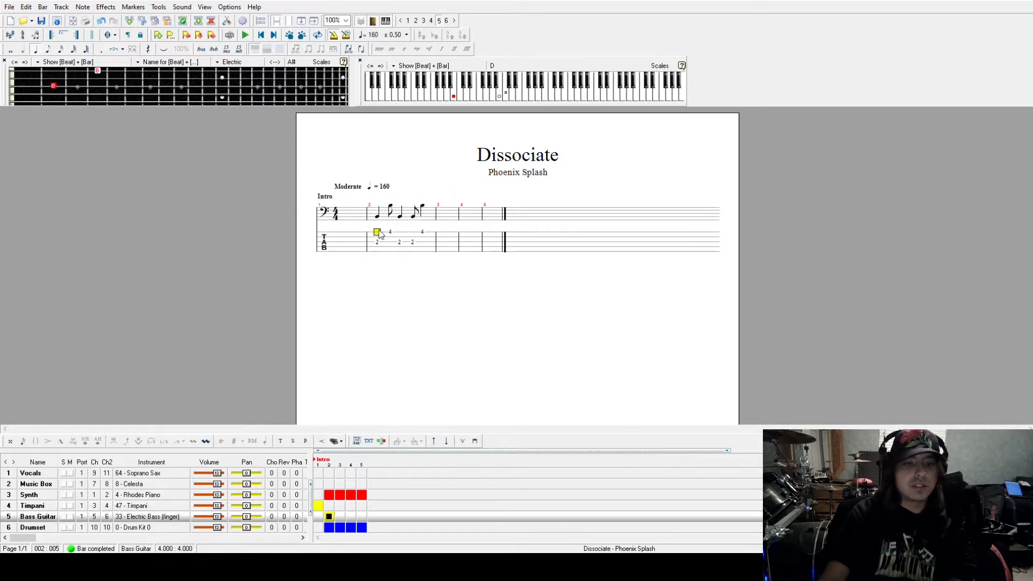
Step: Start the Bass Guitar's third bar with a quarter-note low G, an eighth-note G an octave higher, and a quarter-note low G
left_click(452, 239)
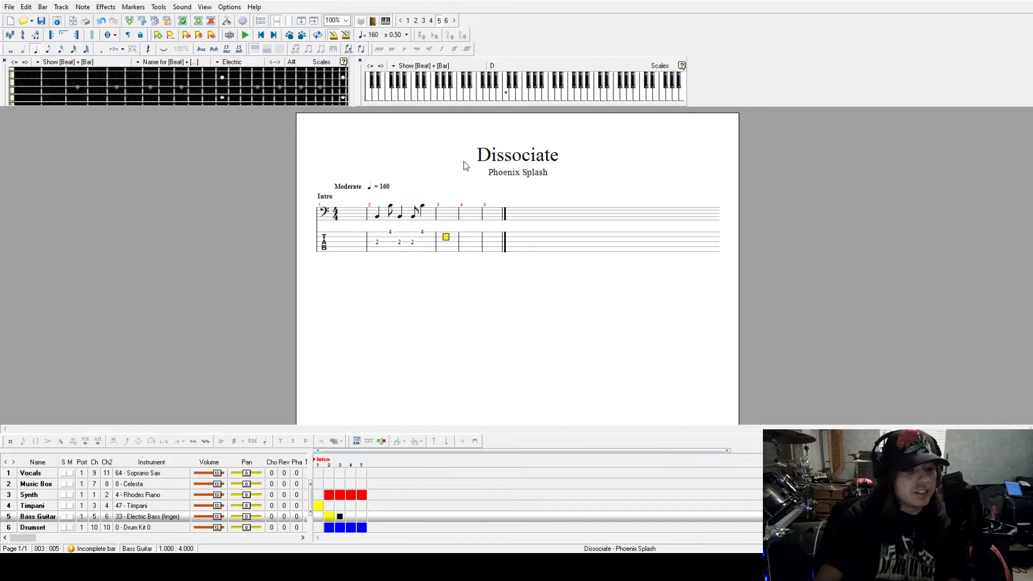
left_click(440, 98)
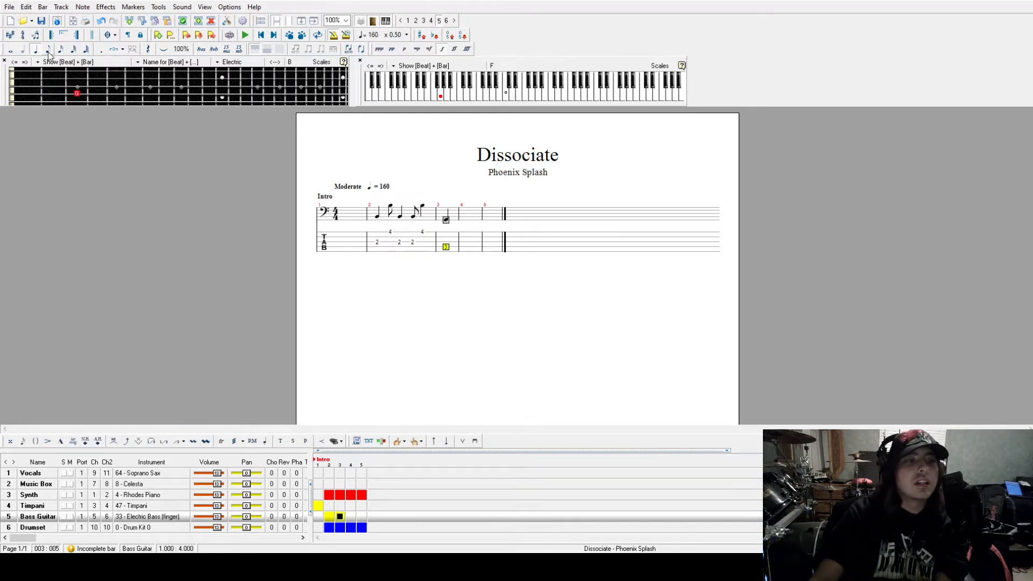
left_click(48, 50)
left_click(486, 98)
left_click(440, 98)
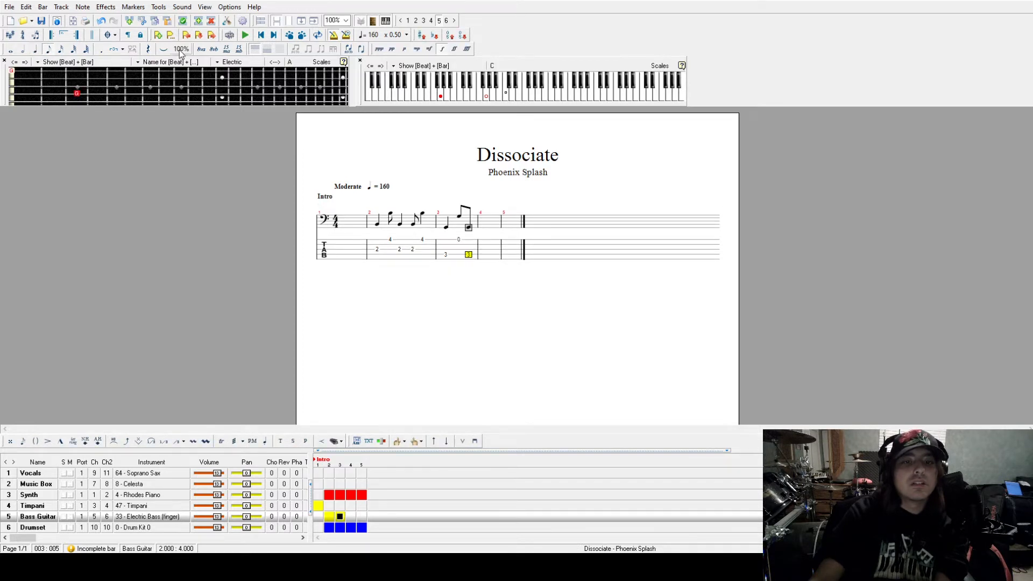
left_click(40, 50)
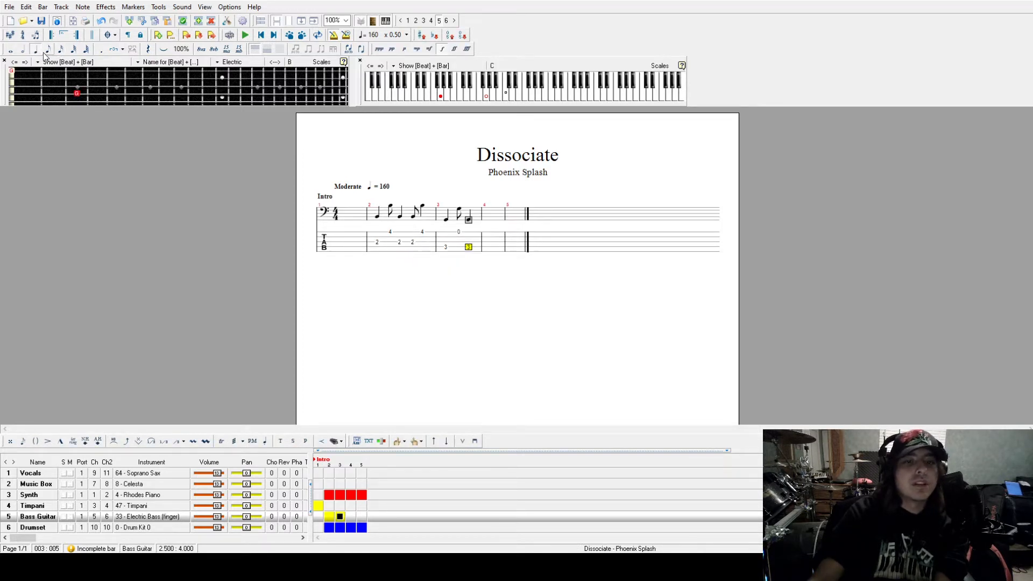
Step: Finish the Bass Guitar's third bar with an eighth-note low G and a quarter-note high G, and play it back
key("Right")
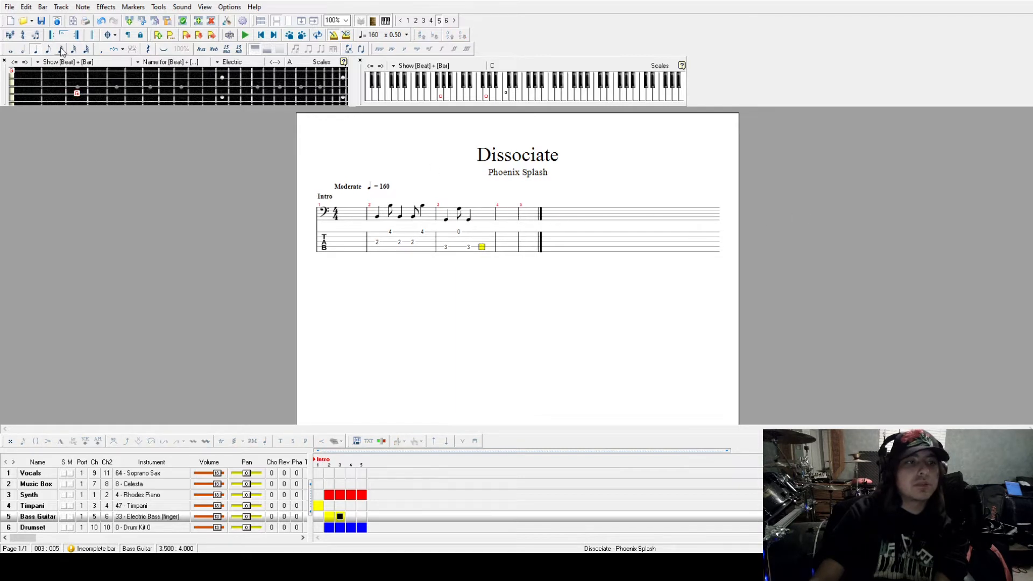
left_click(48, 50)
left_click(441, 99)
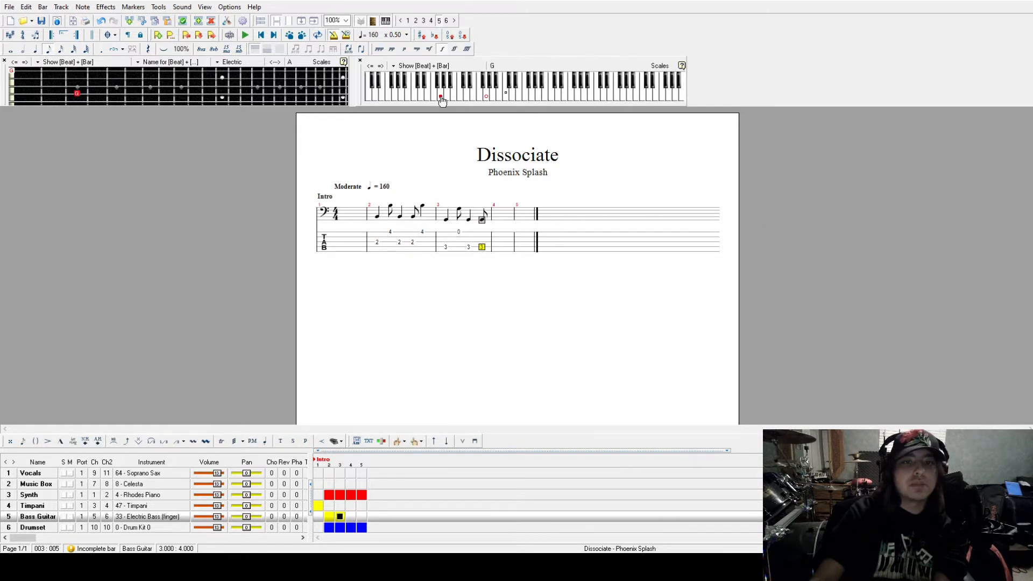
key("Right")
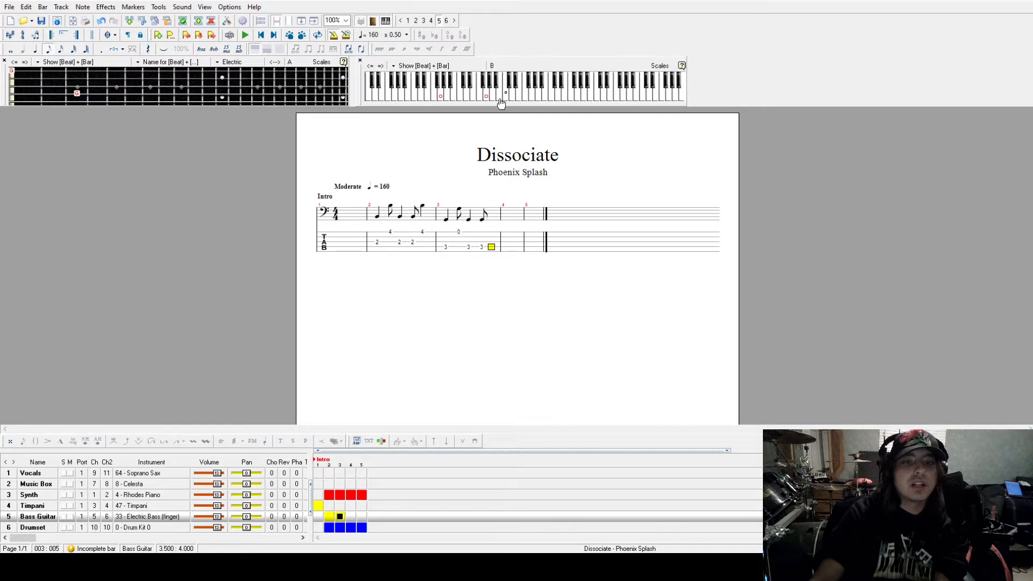
left_click(486, 99)
left_click(35, 49)
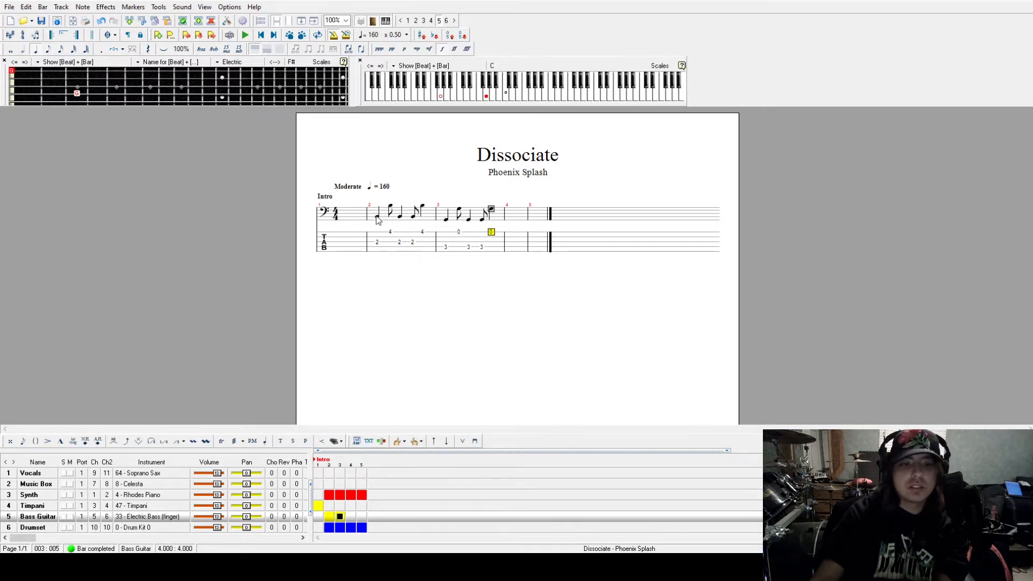
key("space")
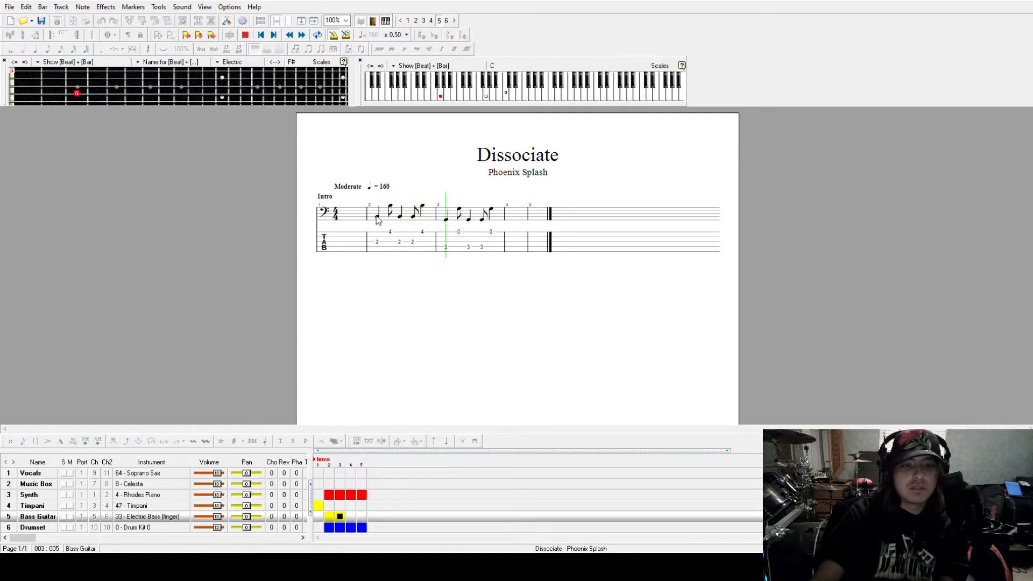
Step: Try a very low C on the lowest string as the Bass Guitar's fourth-bar opening, remove it, and play from the second bar
left_click(516, 218)
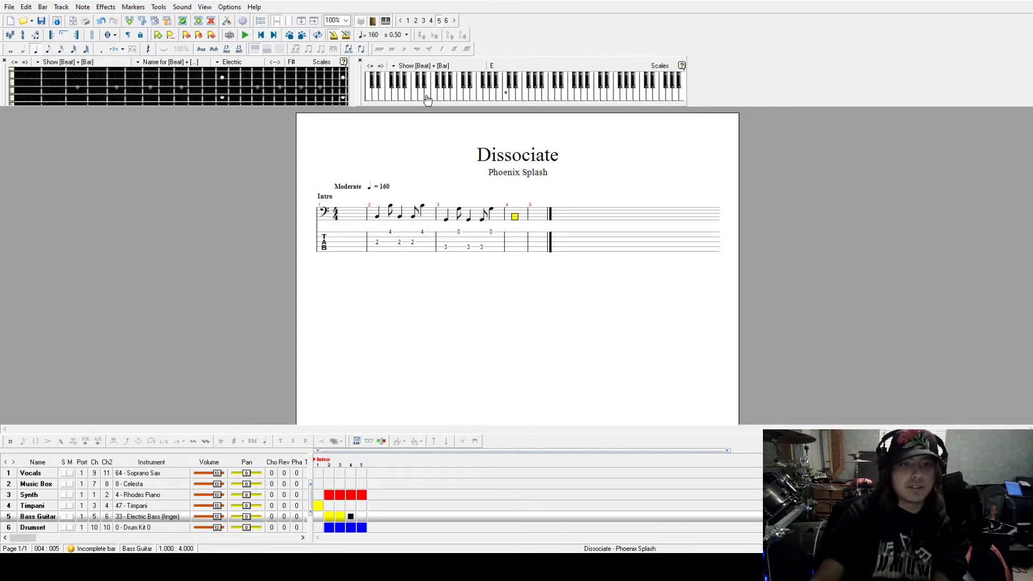
key("Down")
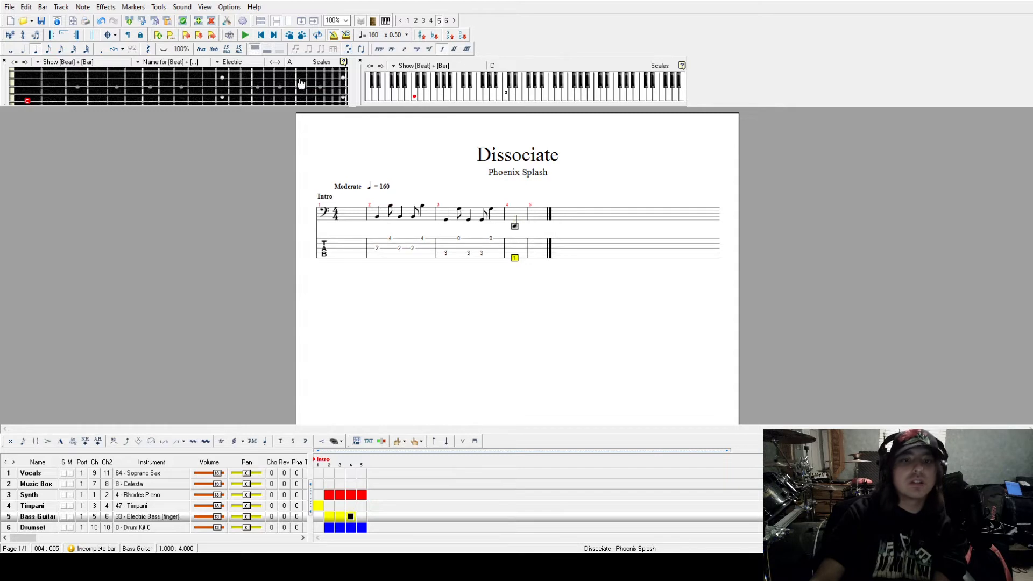
left_click(416, 97)
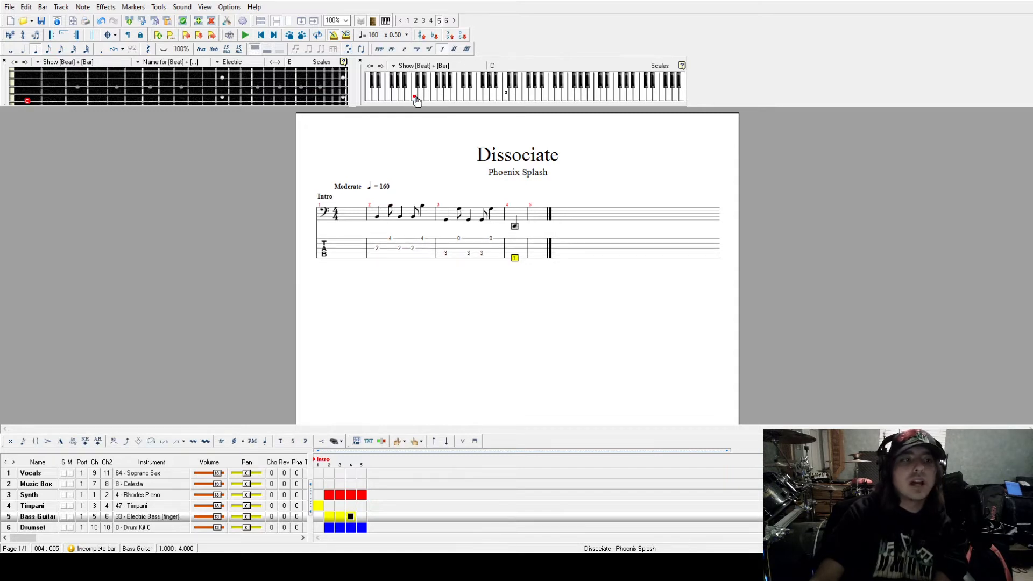
left_click(415, 98)
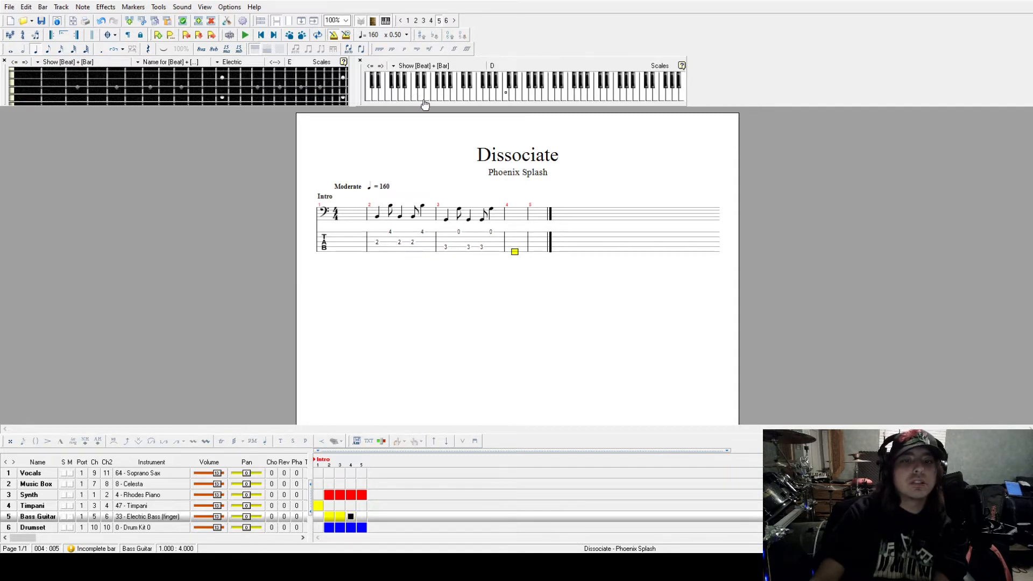
key("space")
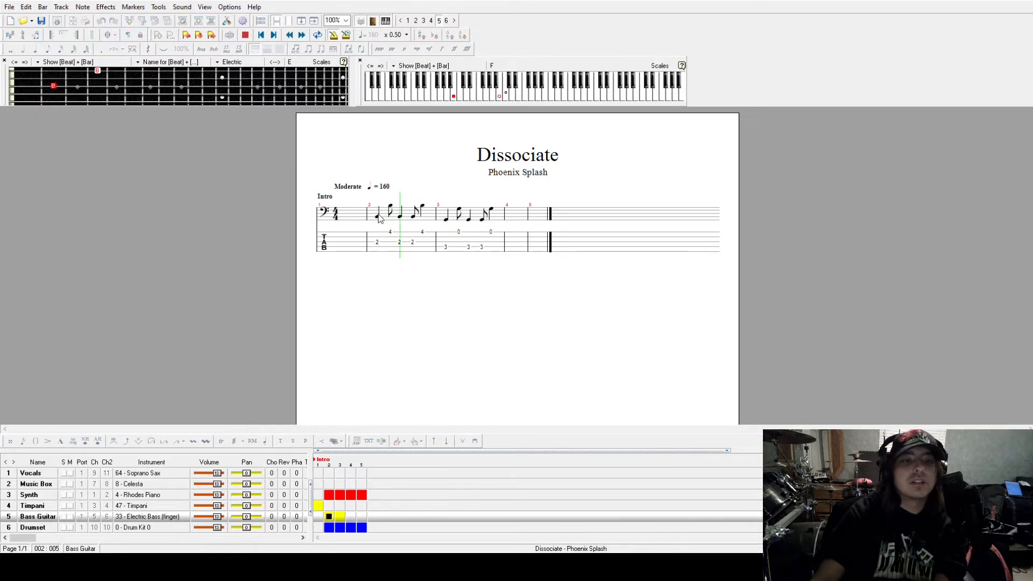
Step: Try a C one octave higher in the Bass Guitar's fourth bar, remove it, and replay the third bar
left_click(511, 220)
left_click(461, 101)
left_click(462, 102)
left_click(444, 220)
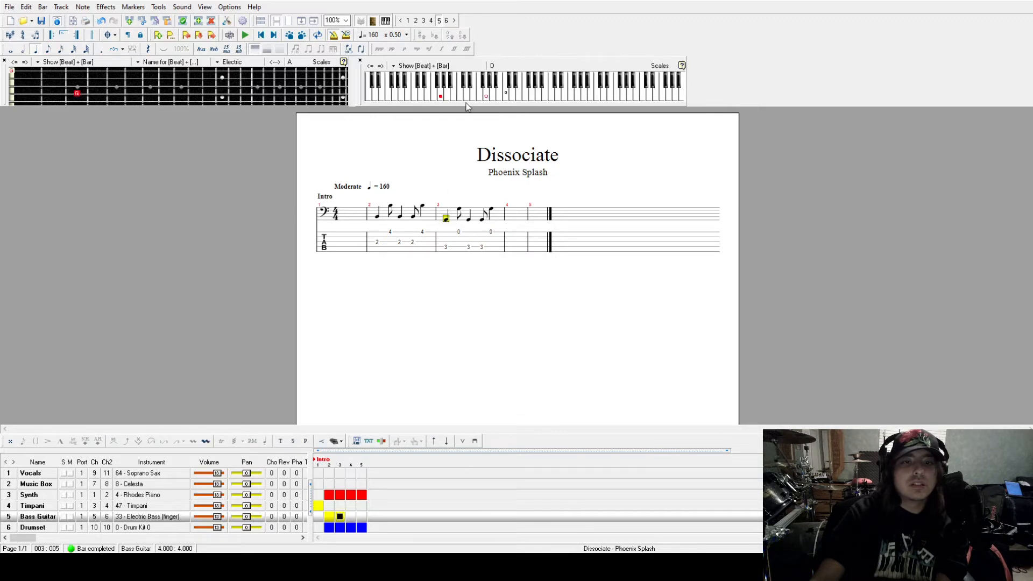
key("space")
key("space")
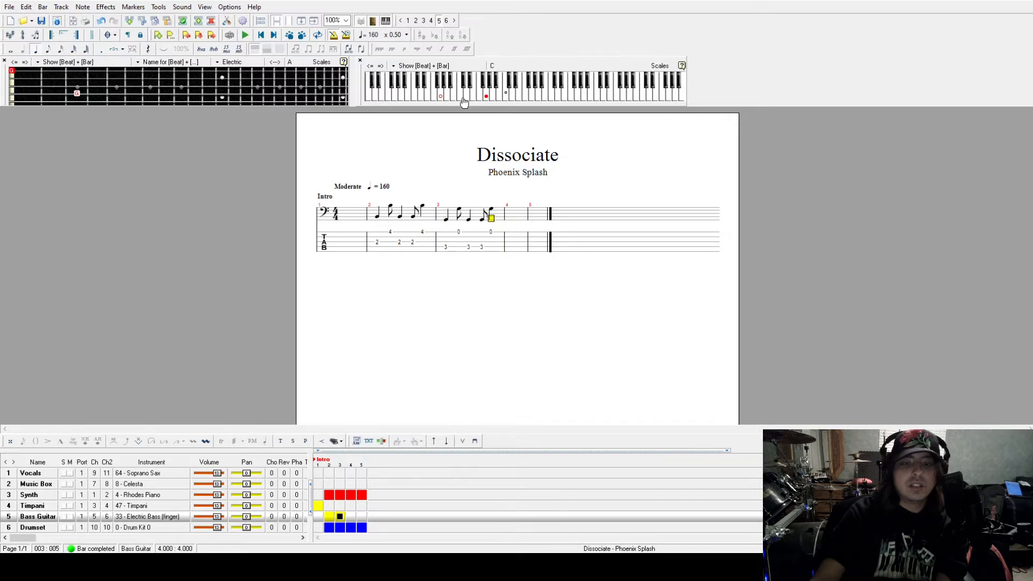
Step: Start the Bass Guitar's fourth bar with a quarter-note C (fret 3), an eighth-note C an octave higher, and a quarter-note lower C
left_click(457, 100)
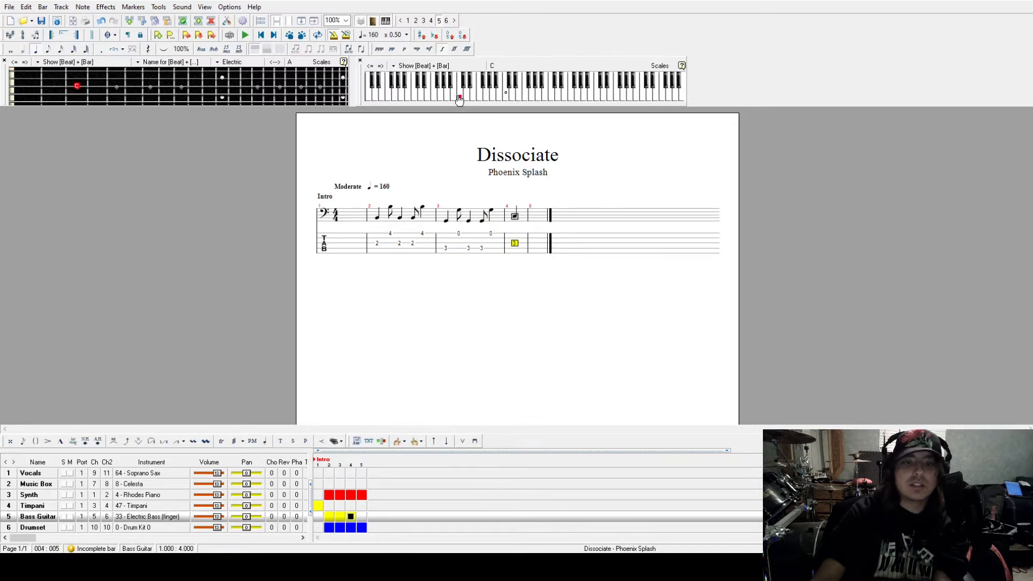
key("Right")
left_click(48, 49)
left_click(506, 99)
key("Right")
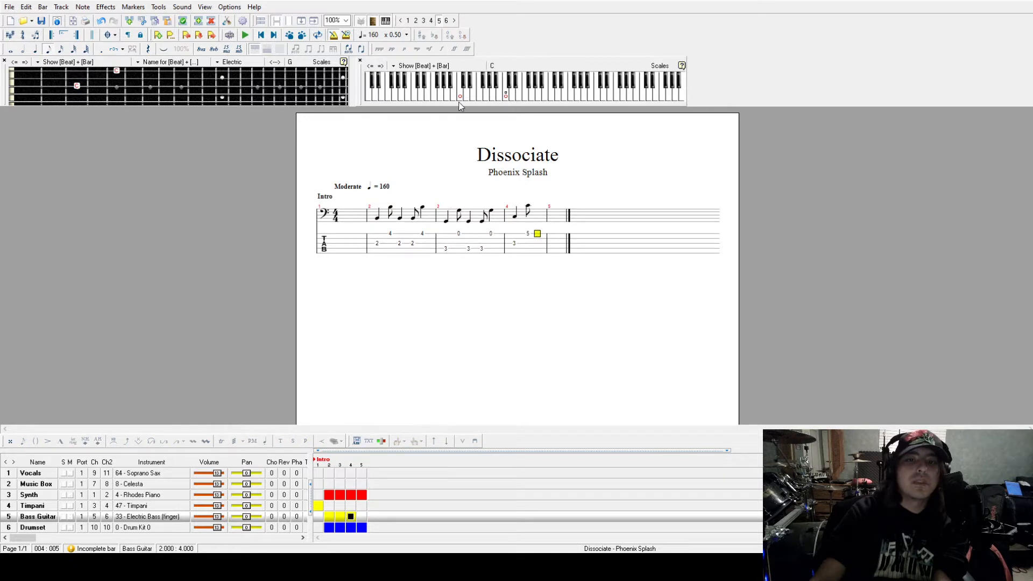
left_click(460, 100)
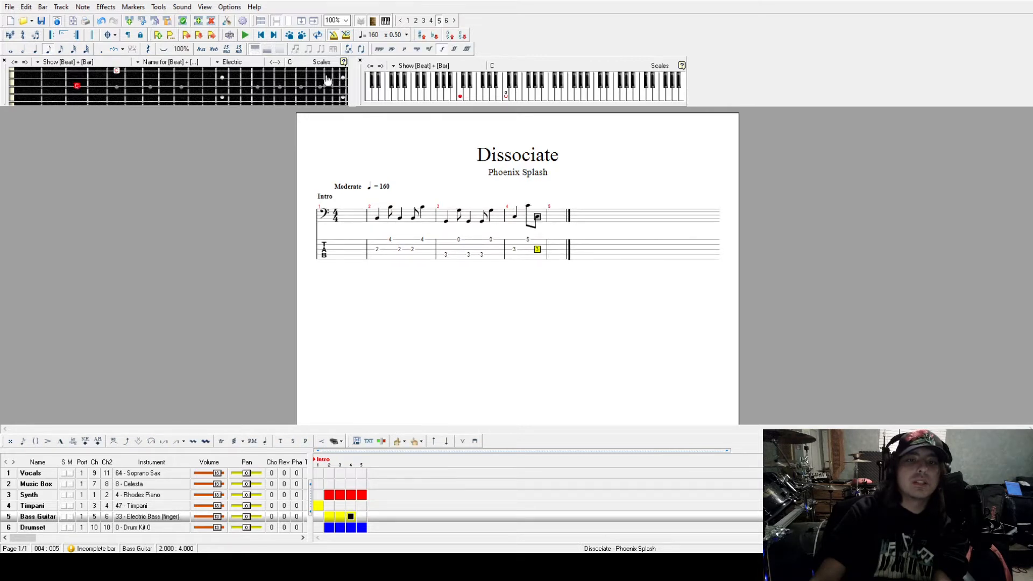
left_click(35, 50)
Step: Finish the Bass Guitar's fourth bar with an eighth-note lower C and a quarter-note higher C, and play the line from the second bar
key("Right")
key("3")
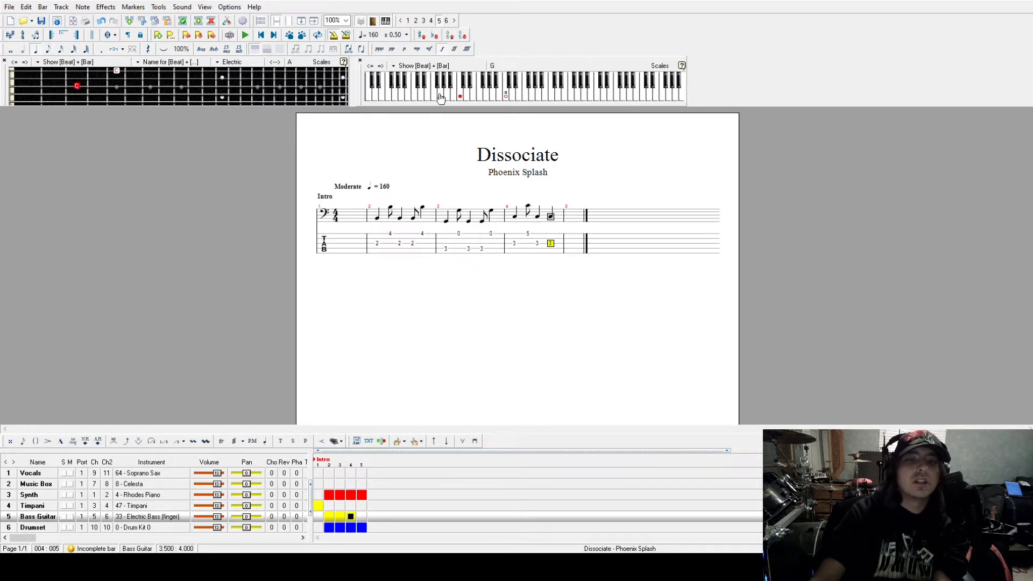
key("Right")
left_click(49, 50)
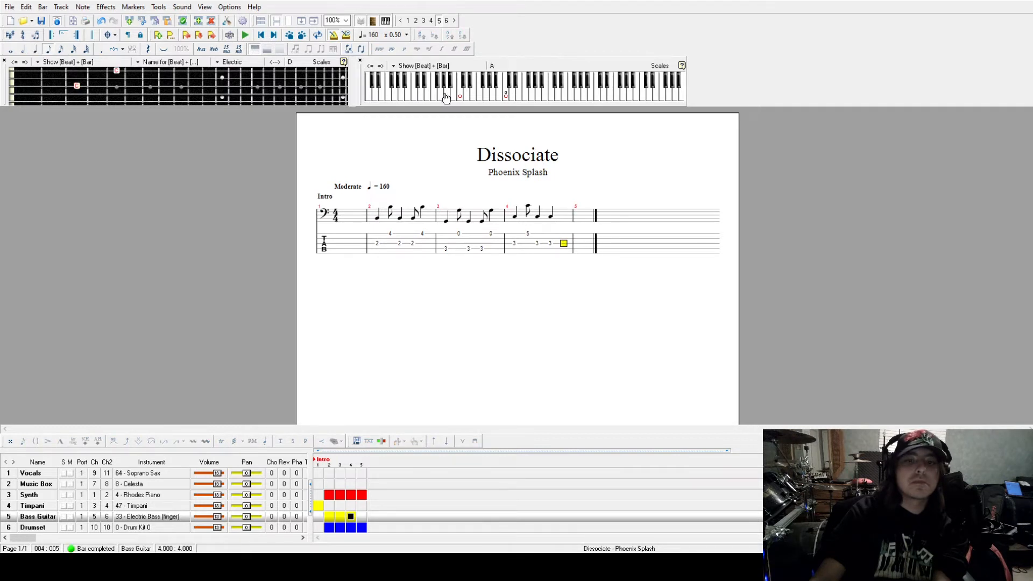
left_click(507, 101)
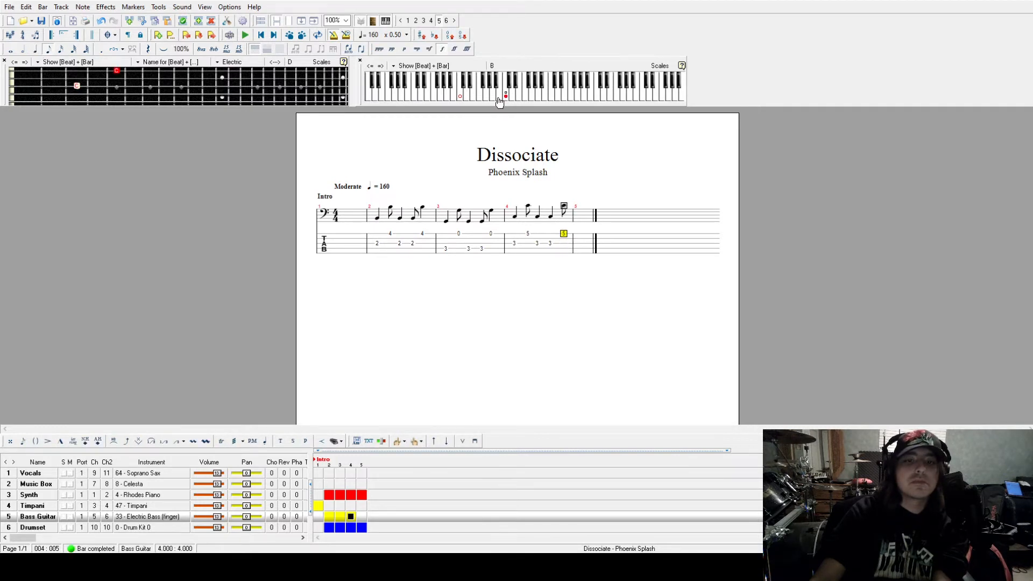
left_click(52, 50)
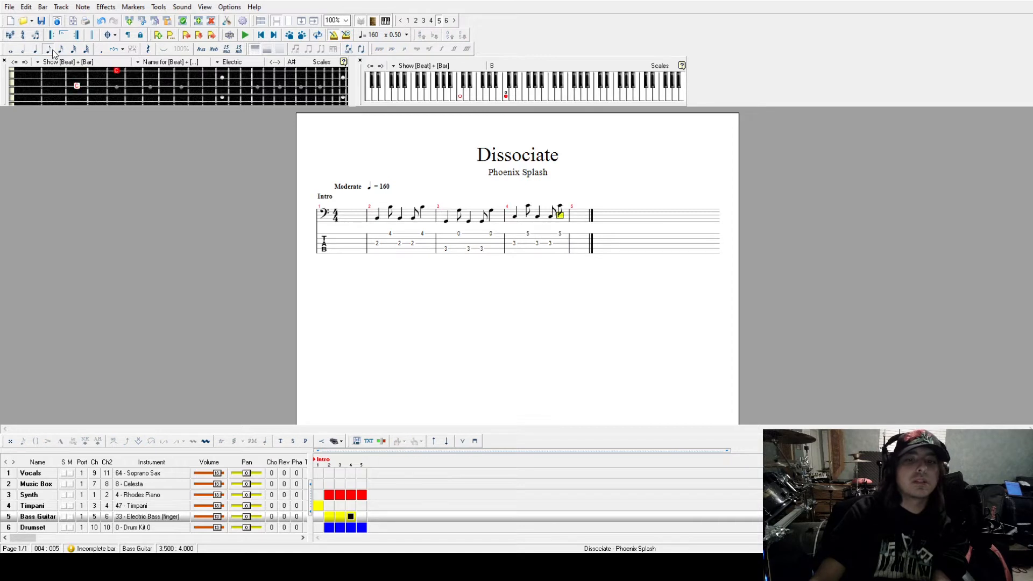
left_click(377, 239)
key("space")
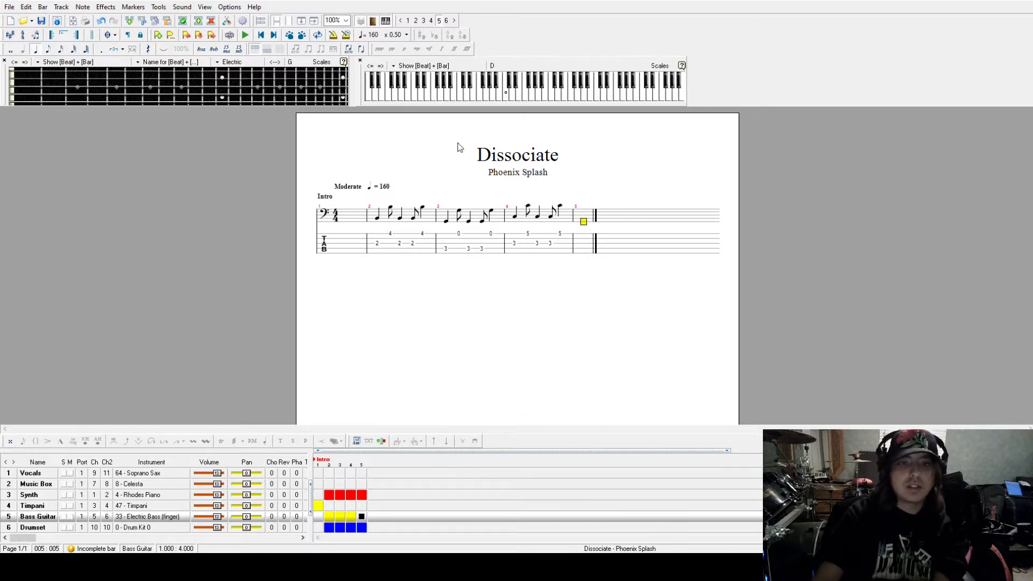
Step: Start the Bass Guitar's fifth bar with a quarter-note low E (fret 0), and play the line from the fourth bar
left_click(475, 102)
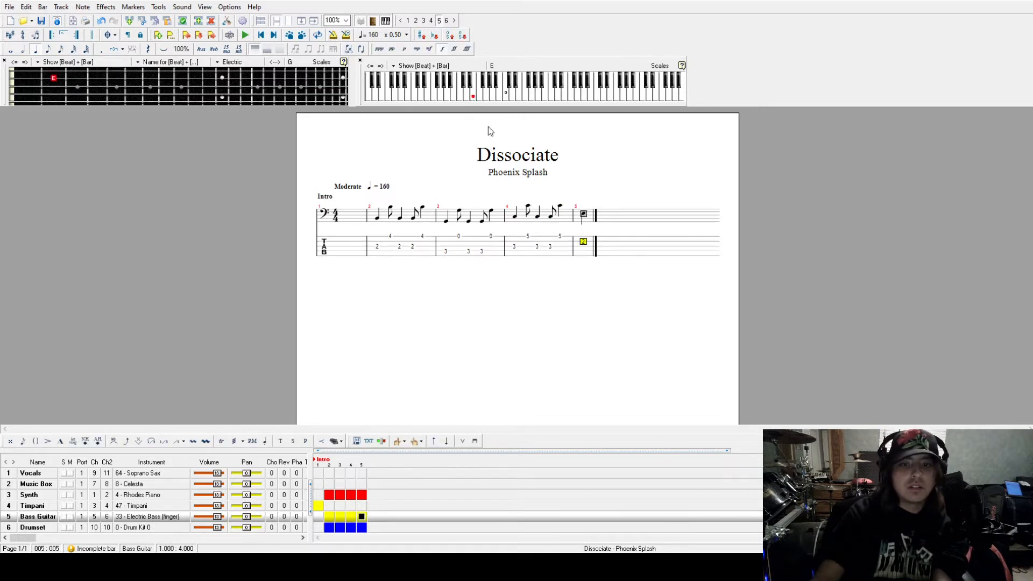
left_click(474, 102)
left_click(429, 101)
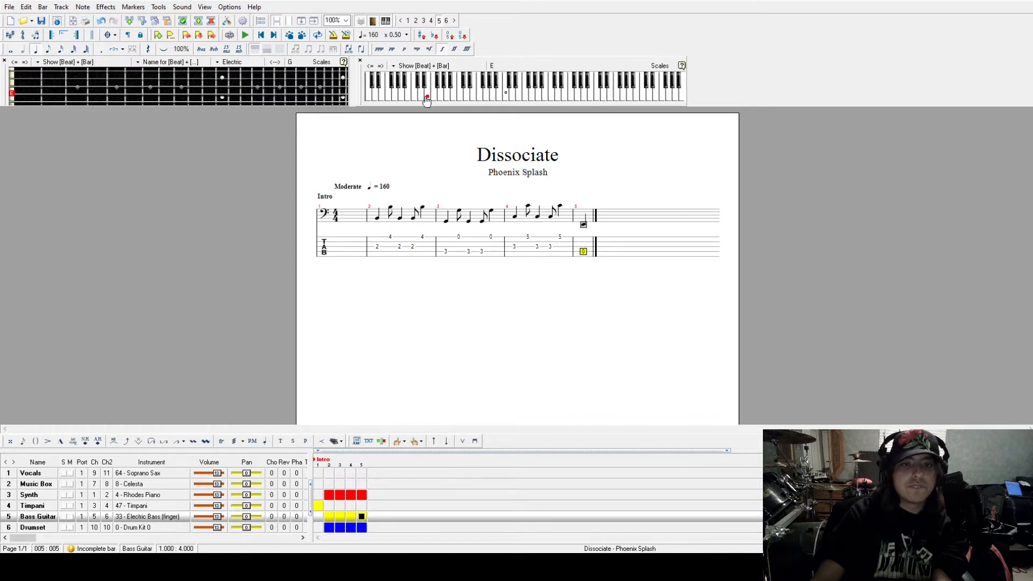
left_click(516, 228)
key("space")
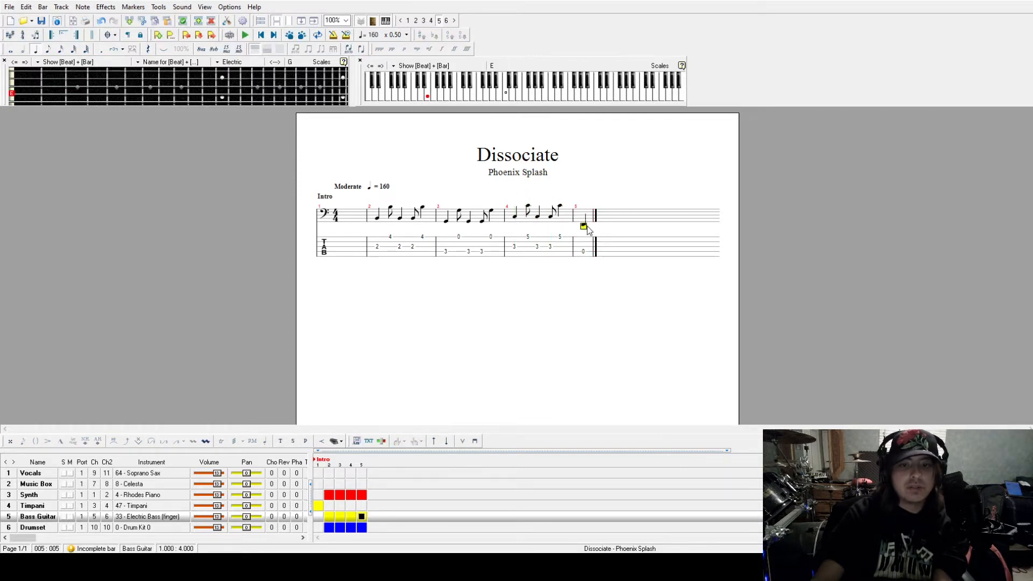
Step: Continue the Bass Guitar's fifth bar with an eighth-note E an octave higher (fret 2) and a quarter-note low E (fret 0)
key("Right")
left_click(52, 50)
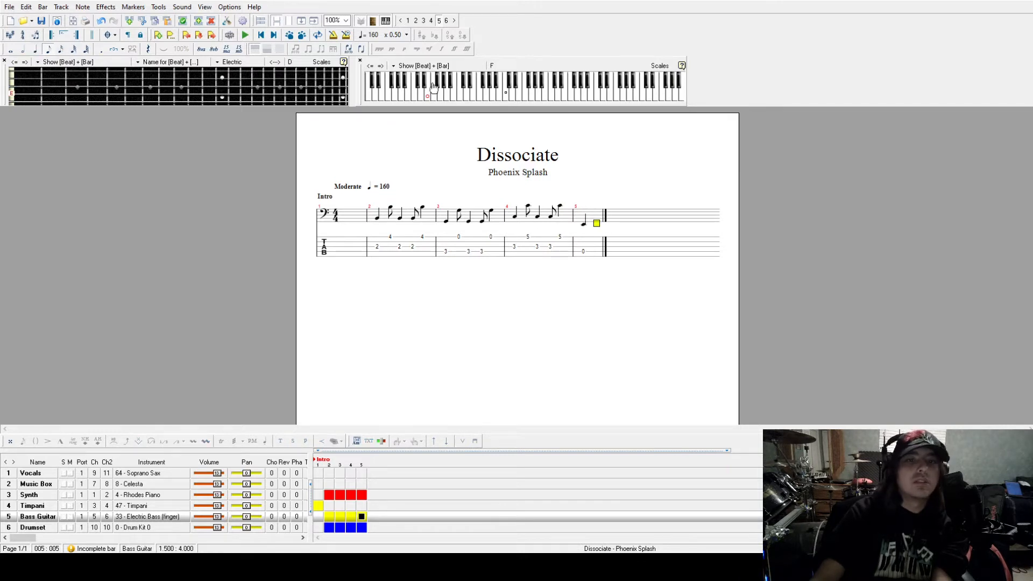
left_click(472, 99)
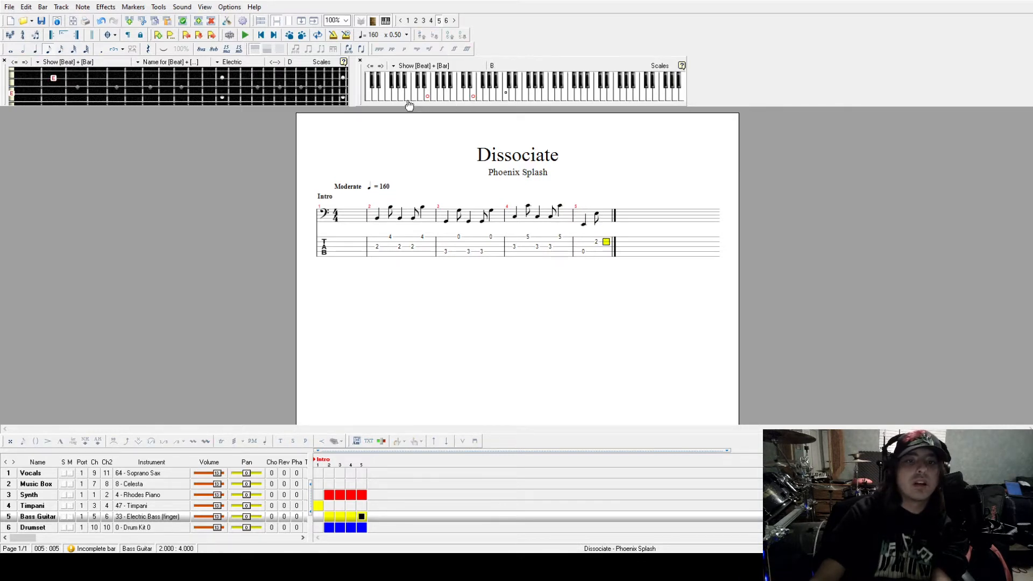
key("Right")
left_click(427, 98)
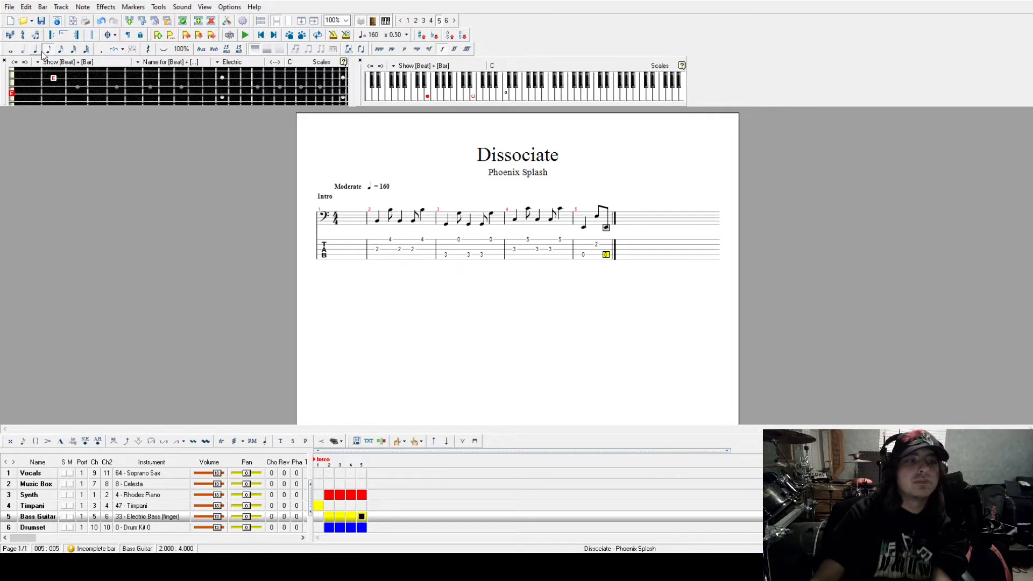
left_click(41, 51)
Step: Finish the Bass Guitar's fifth bar with an eighth-note low E and a quarter-note higher E, and play from the first bar
key("Right")
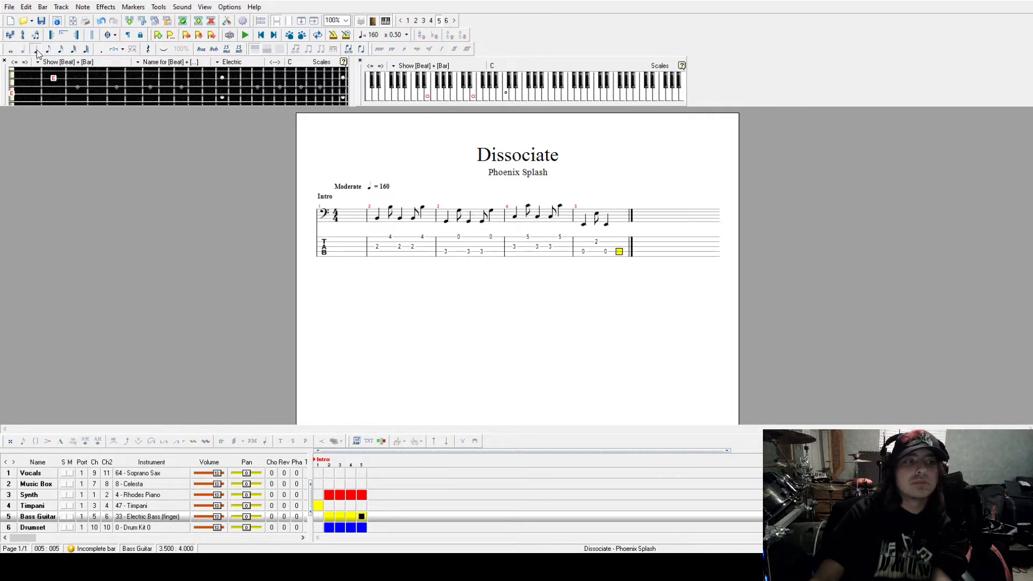
left_click(426, 98)
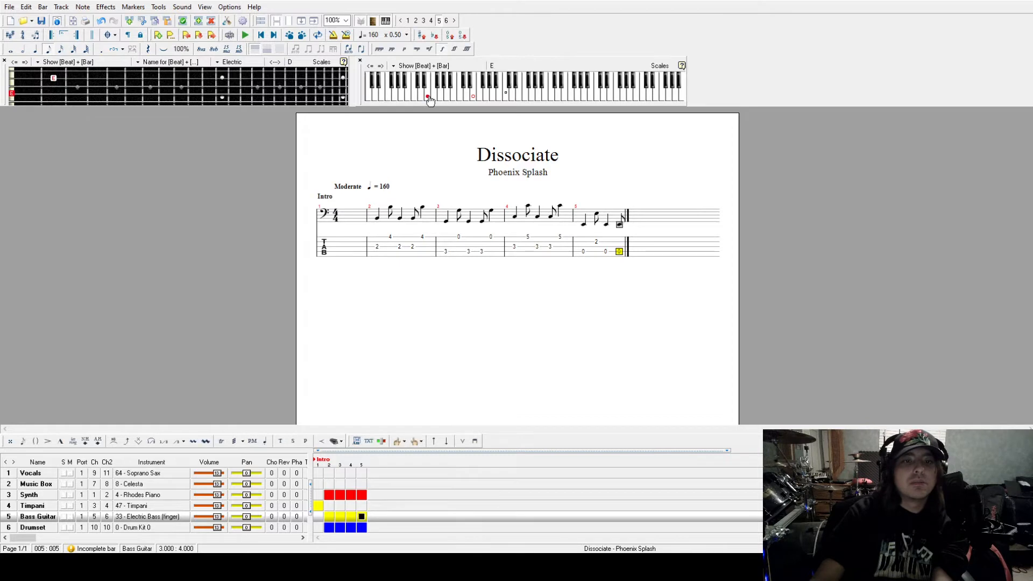
key("Right")
left_click(474, 98)
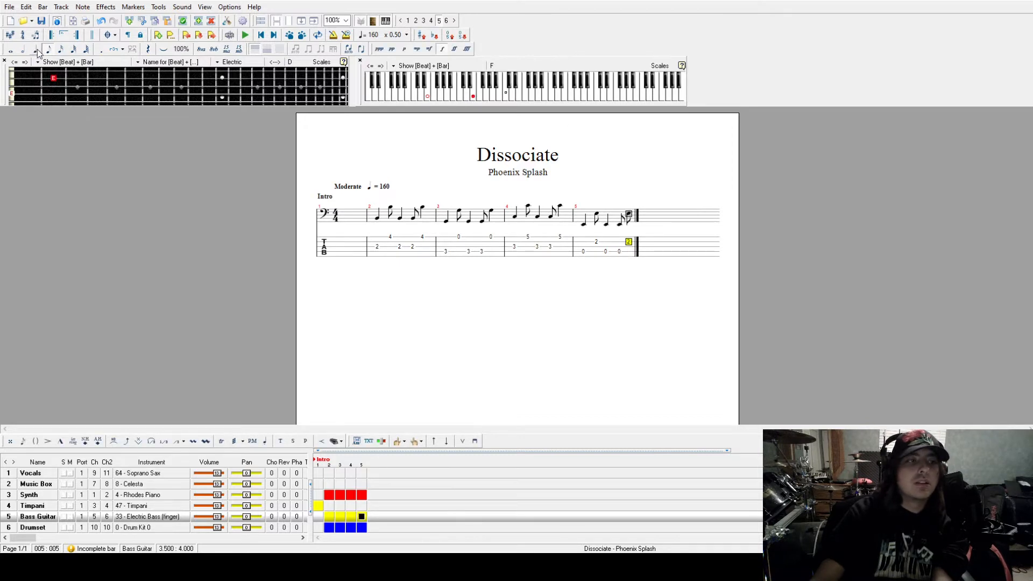
left_click(37, 49)
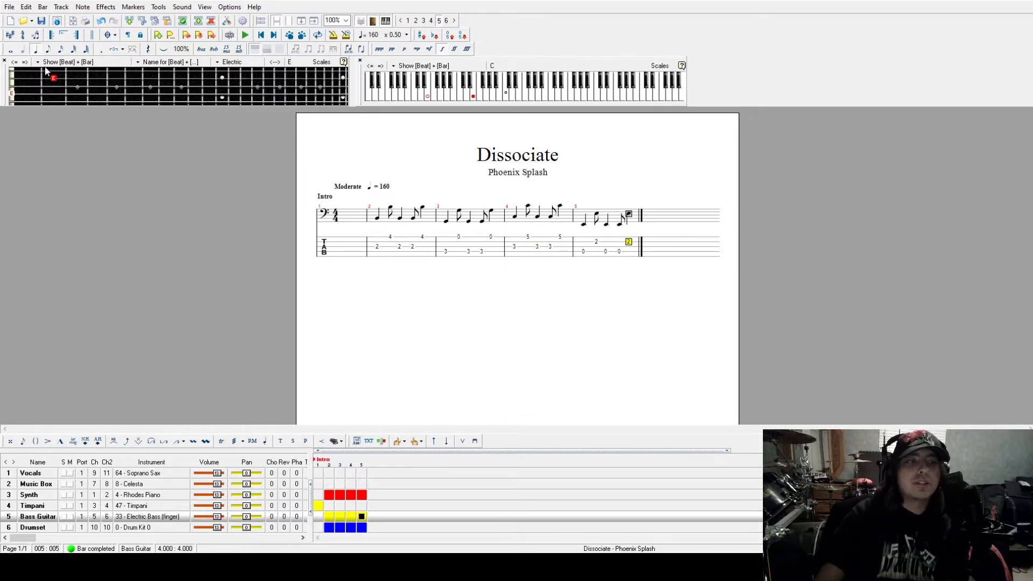
left_click(332, 216)
key("space")
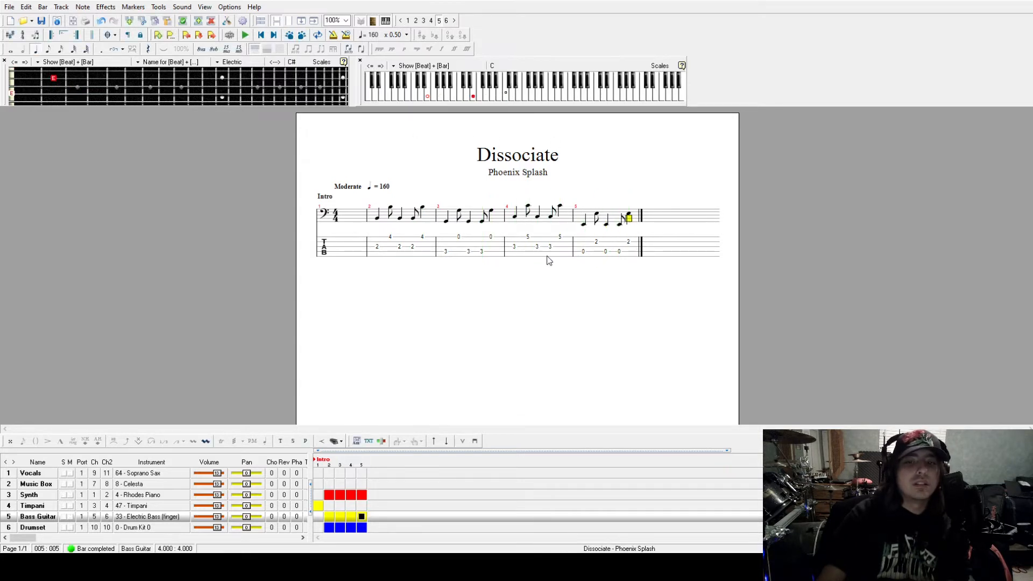
Step: Switch to the Music Box track and fill its first bar with a whole rest
left_click(329, 493)
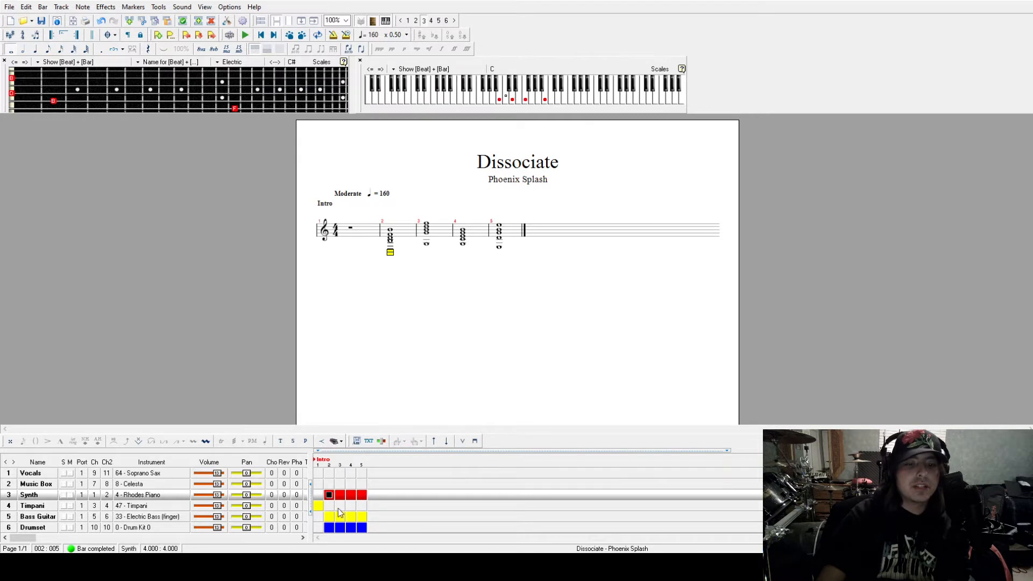
left_click(330, 505)
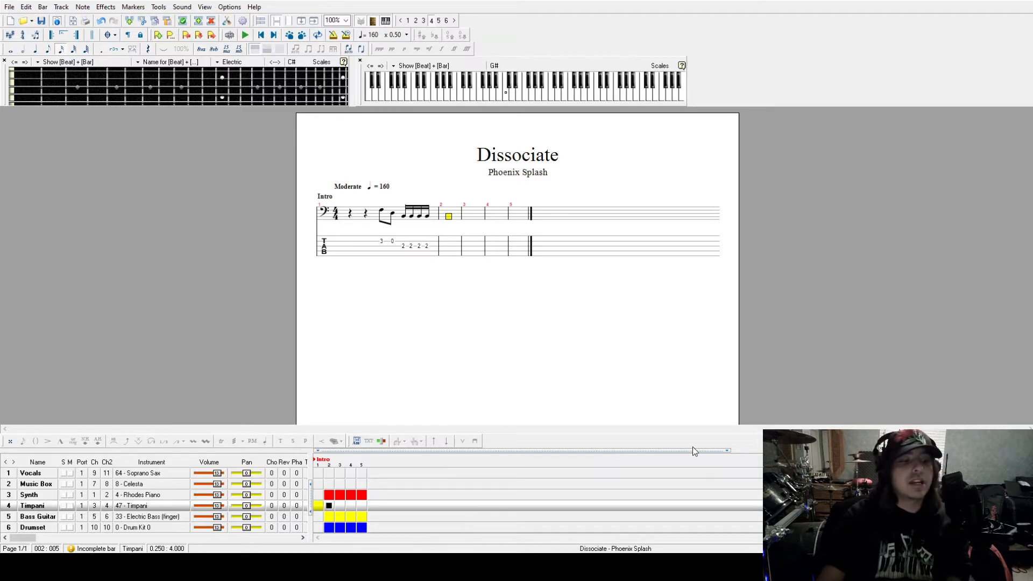
left_click(41, 487)
left_click(344, 242)
left_click(10, 50)
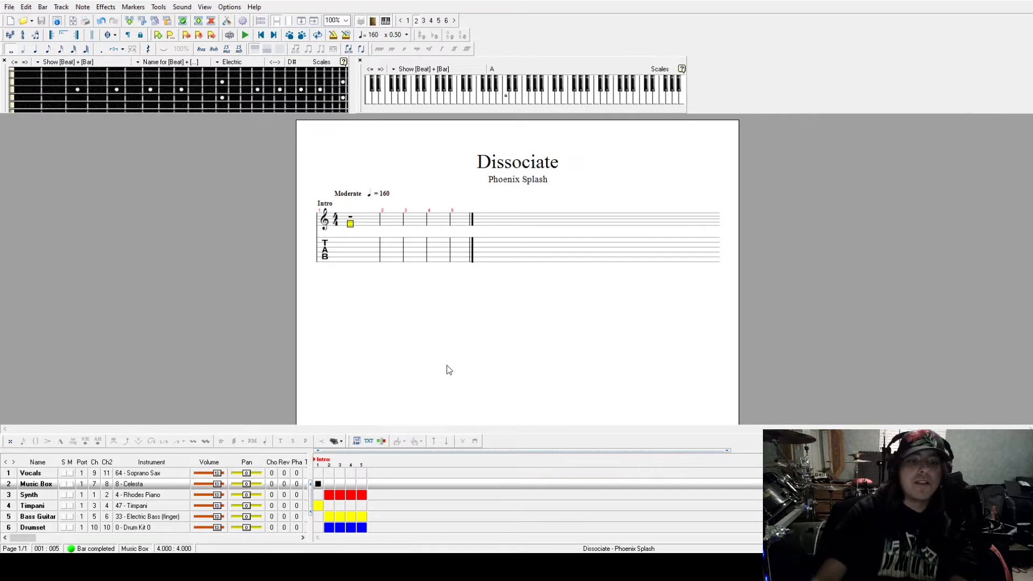
Step: Return to the Timpani track and play it from the second beat of the first bar
left_click(43, 506)
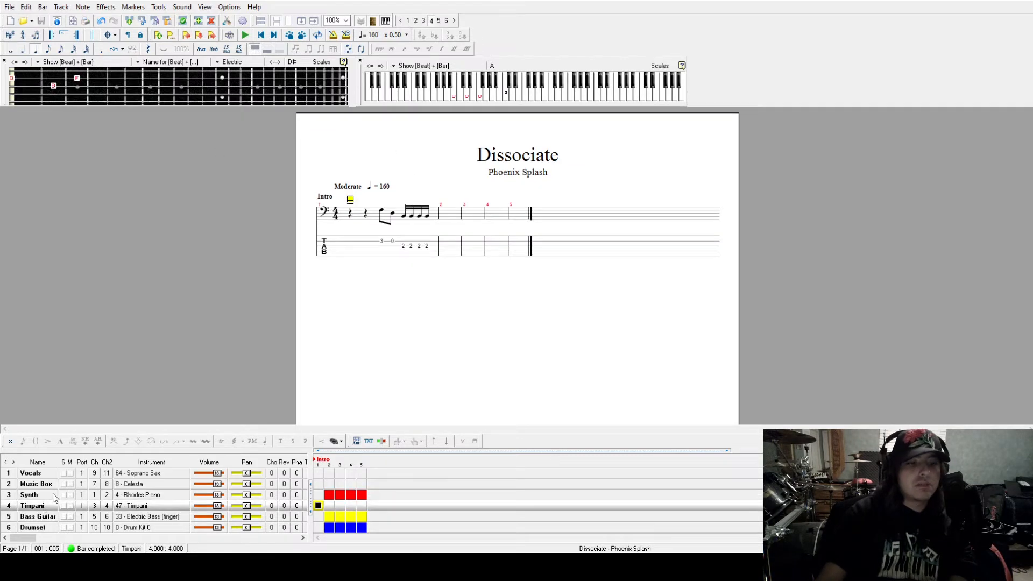
left_click(448, 220)
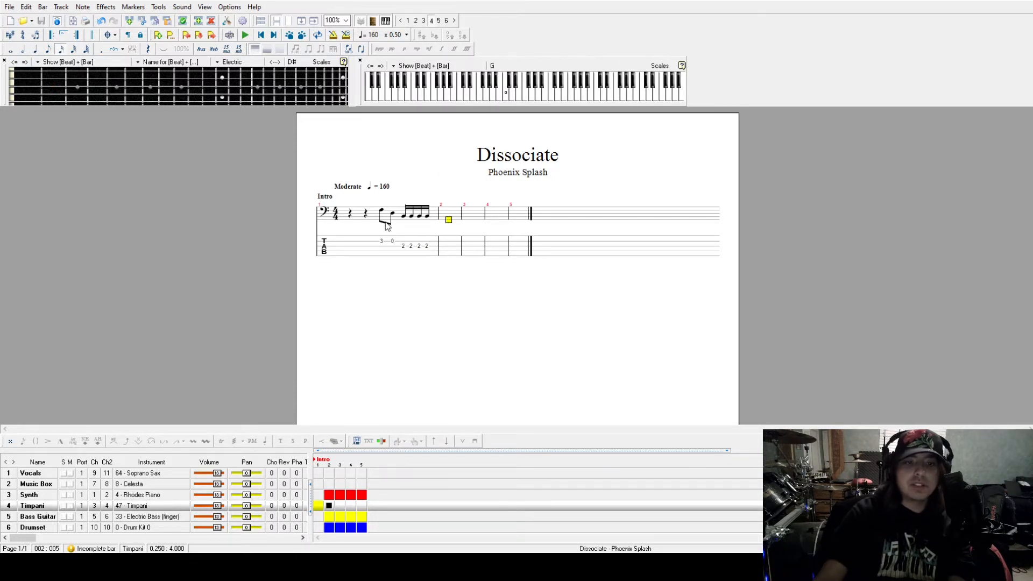
left_click(374, 220)
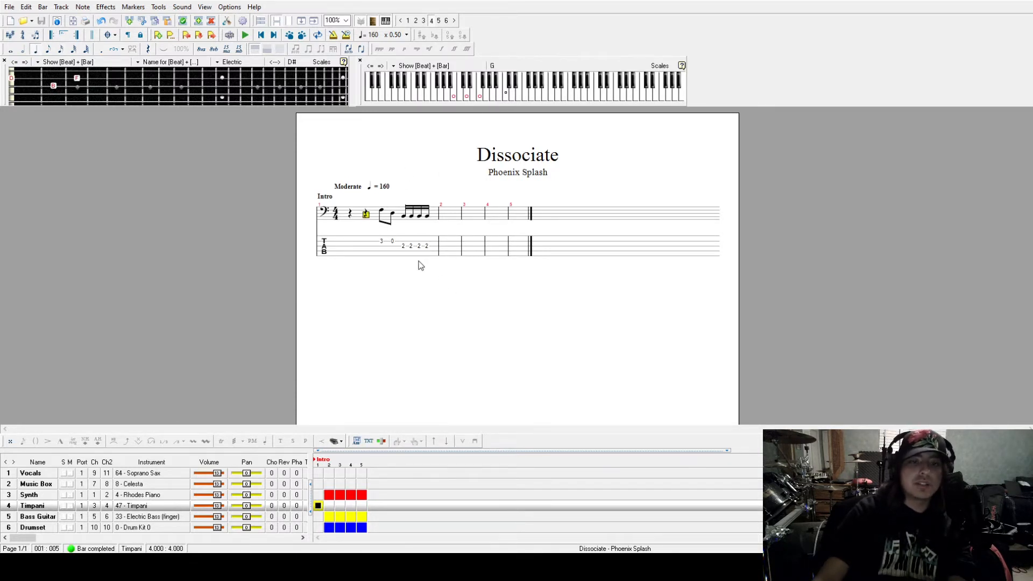
key("space")
key("space")
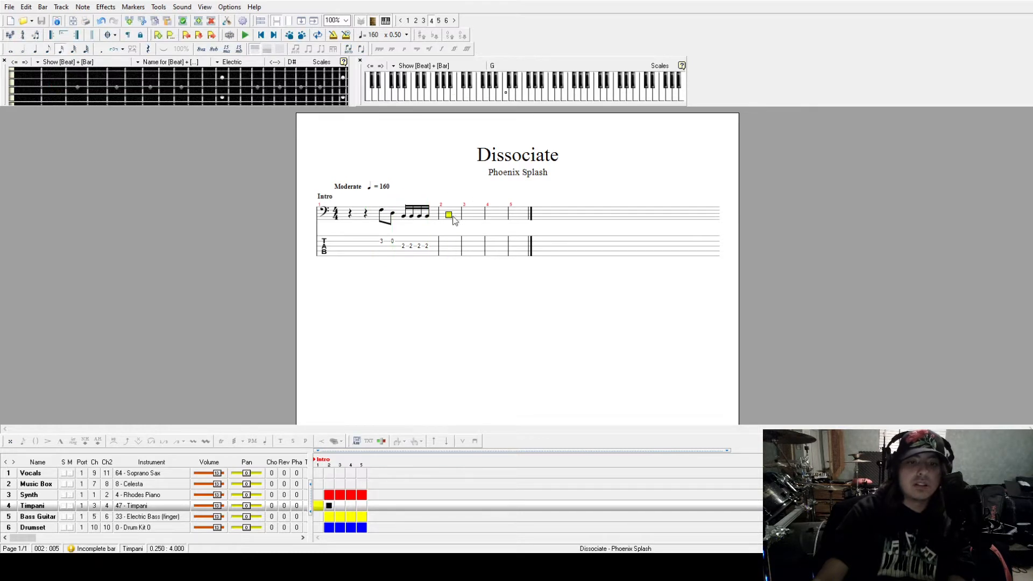
Step: Start the Timpani's second bar with two eighth-note Bs (fret 2)
left_click(452, 100)
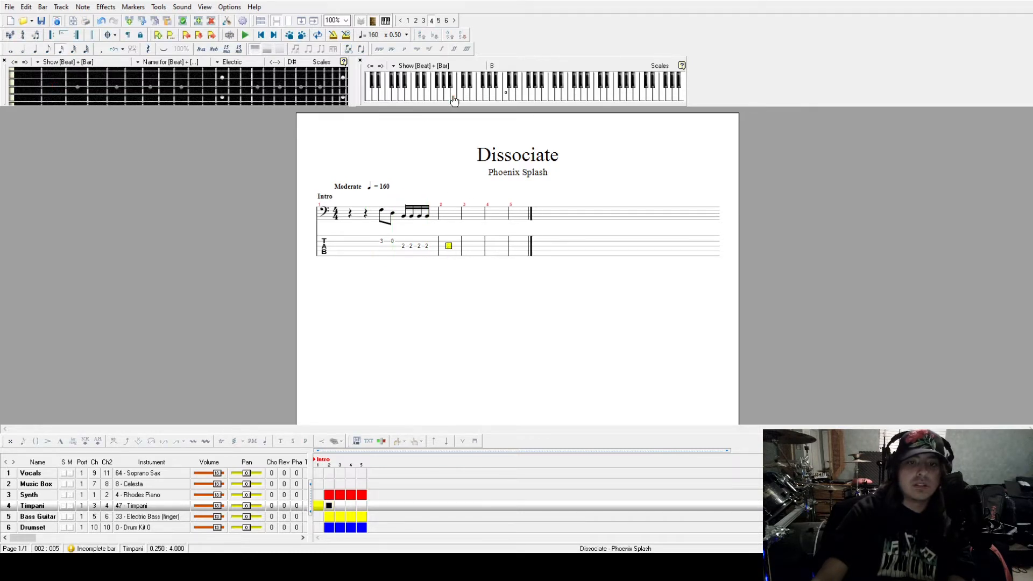
left_click(48, 48)
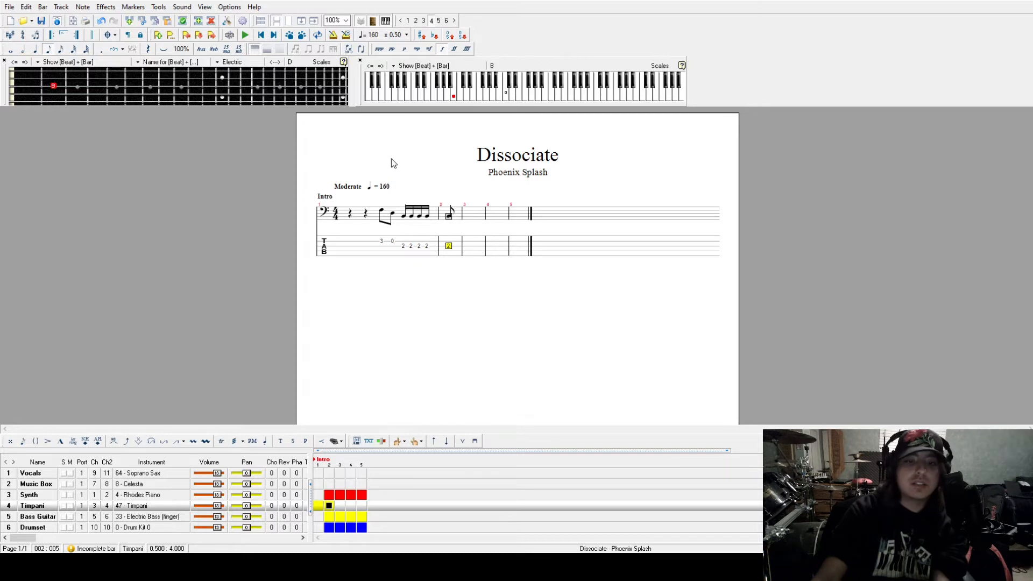
left_click(454, 99)
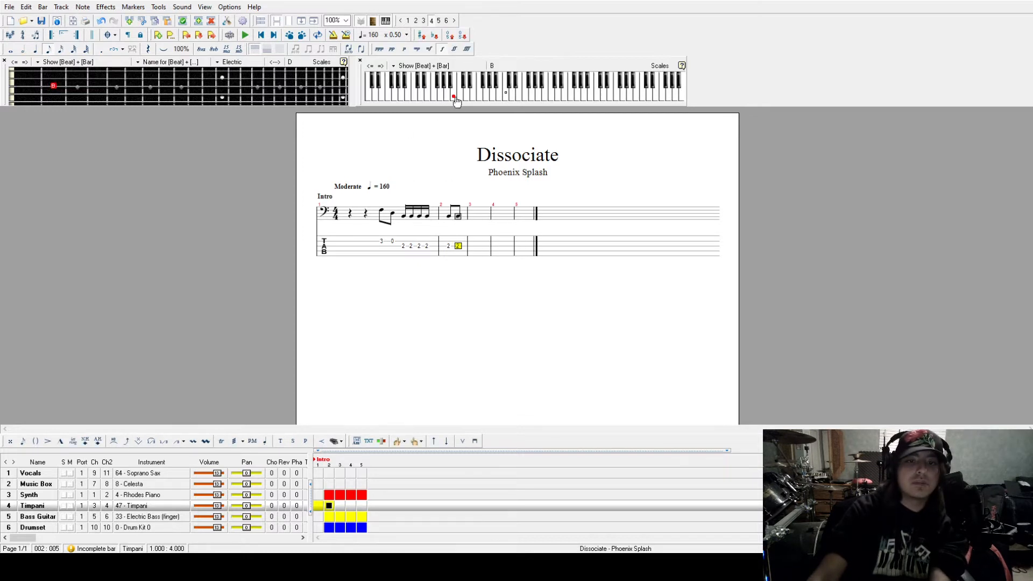
key("Right")
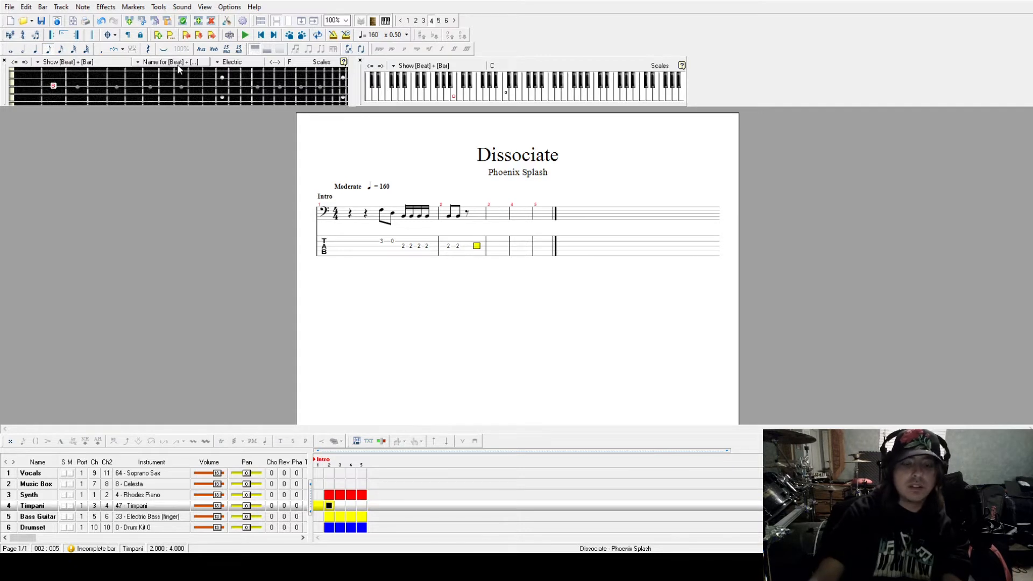
Step: Complete the Timpani's second bar with an eighth rest, three eighth-note Bs (fret 2), another eighth rest and a last eighth-note B
key("2")
key("Right")
key("Right")
key("2")
key("Right")
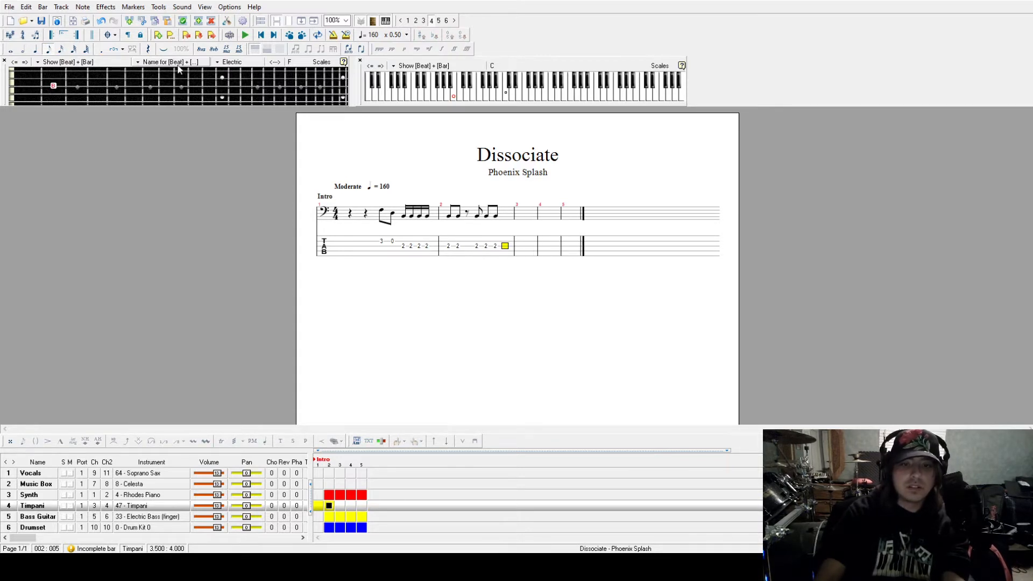
key("Right")
key("2")
key("Right")
Step: Play the Timpani part from the first bar's fret 3 note, and replay it from the start of the second bar
left_click(380, 240)
key("space")
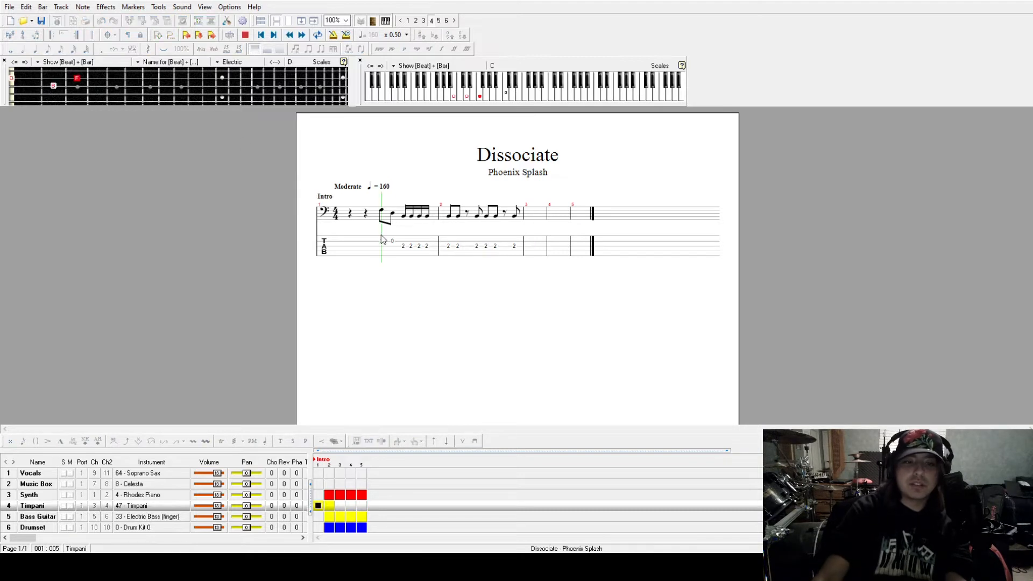
key("space")
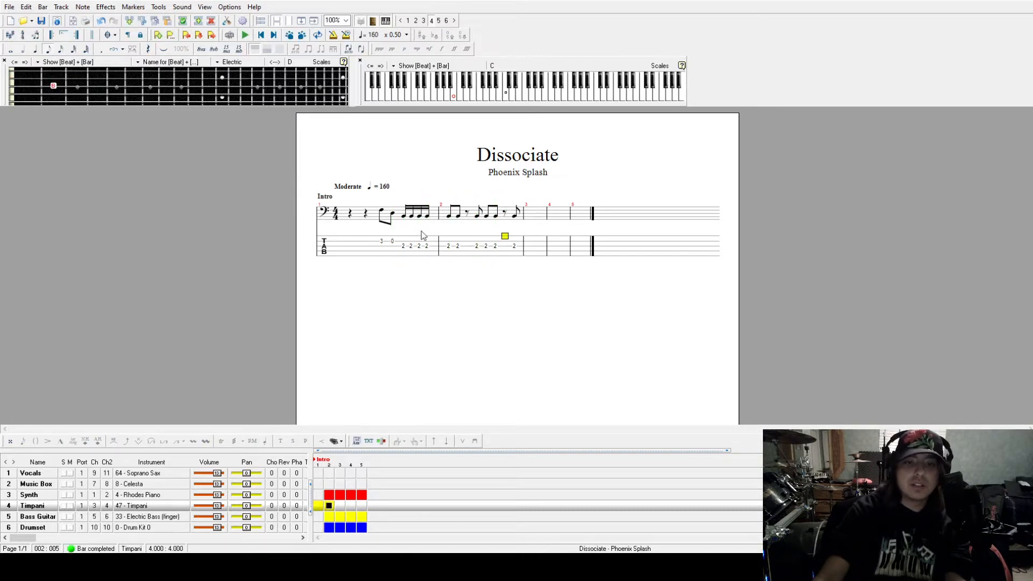
left_click(446, 220)
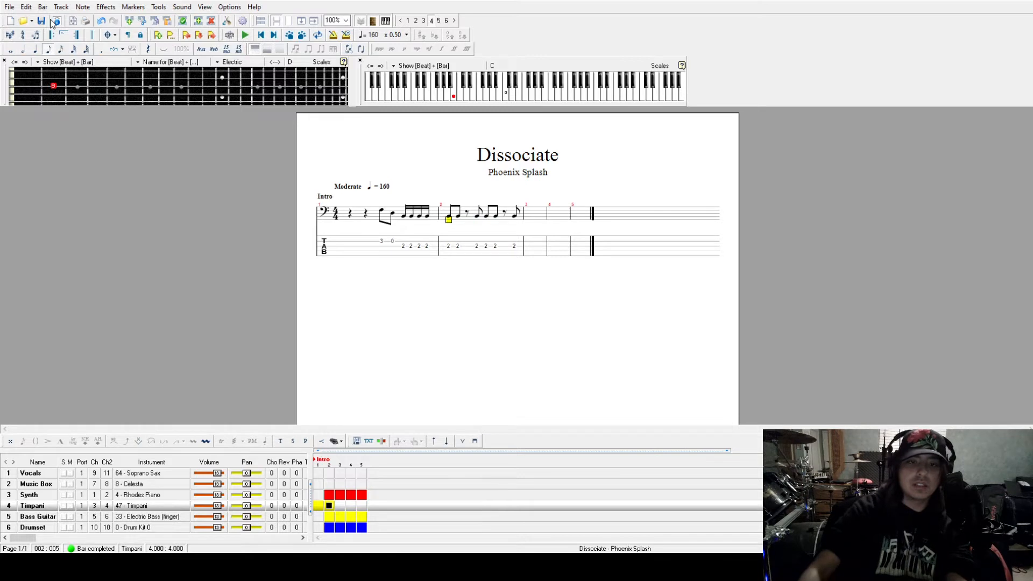
key("space")
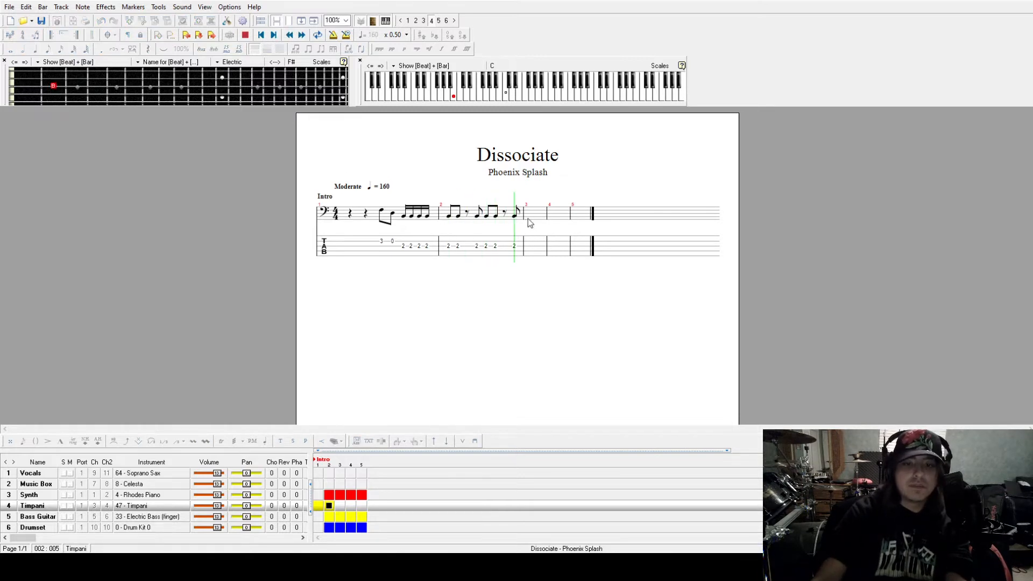
key("space")
Step: Start the Timpani's third bar with two eighth-note Gs (fret 0) followed by an eighth rest
left_click(531, 218)
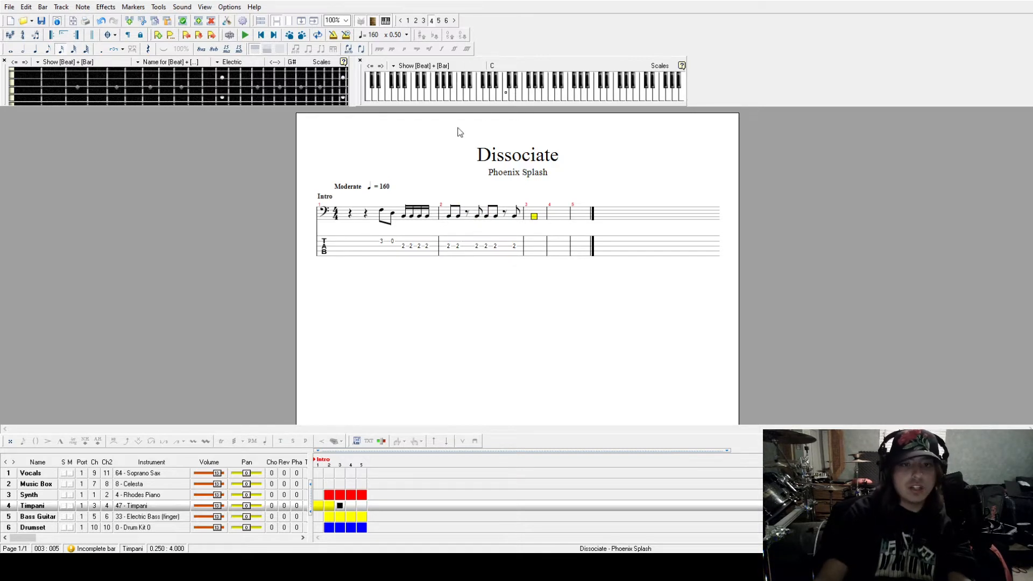
left_click(449, 102)
left_click(451, 101)
left_click(487, 100)
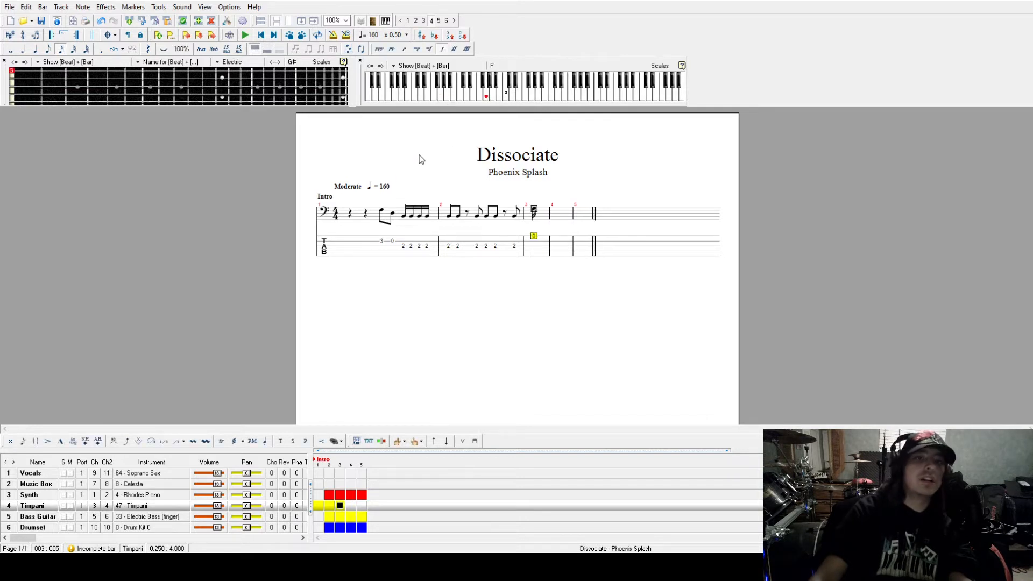
left_click(48, 49)
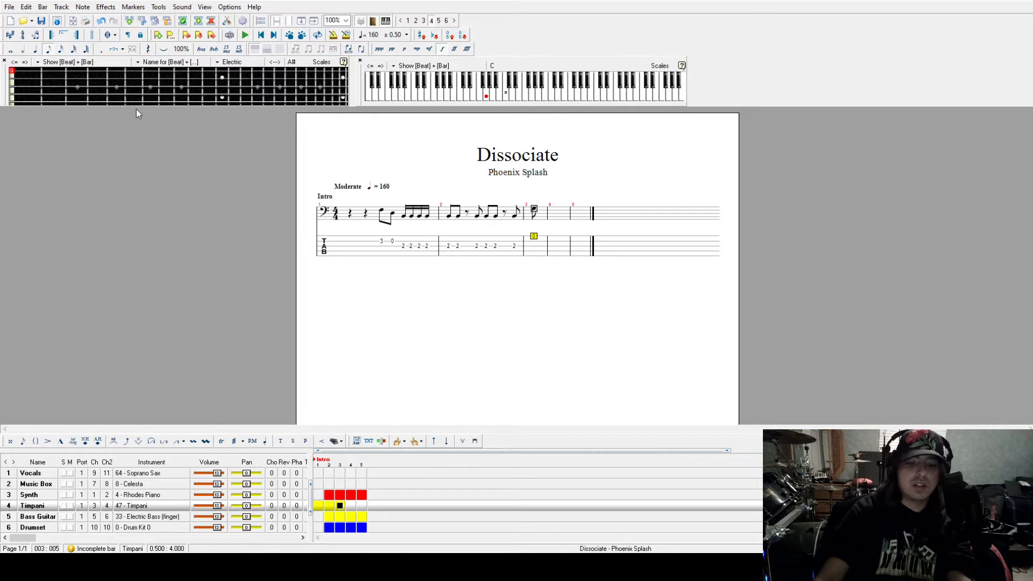
key("Right")
key("Right")
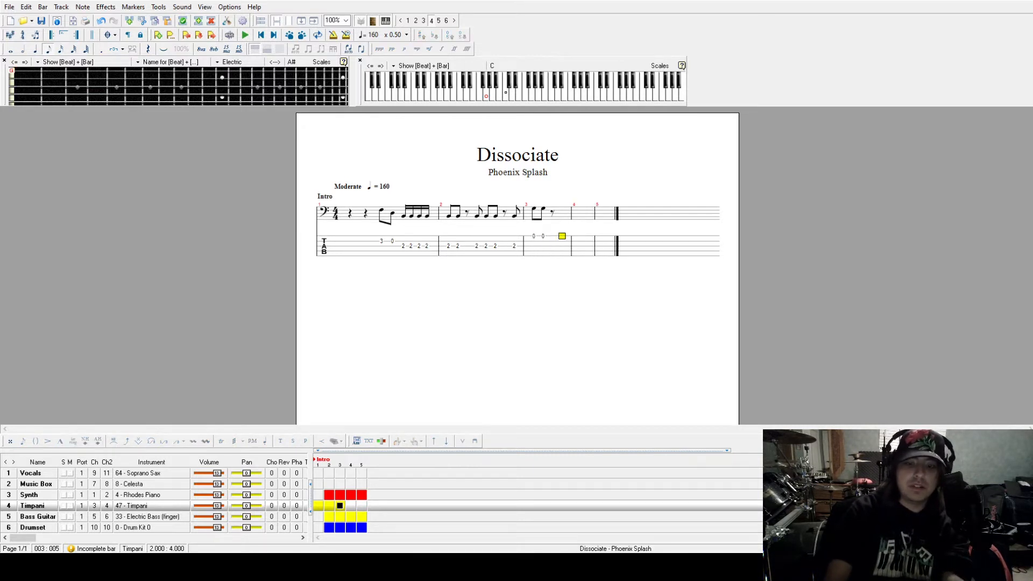
Step: Complete the Timpani's third bar with three eighth-note Gs (fret 0), an eighth rest and a last eighth-note G
key("0")
key("Right")
key("0")
key("Right")
key("0")
key("Right")
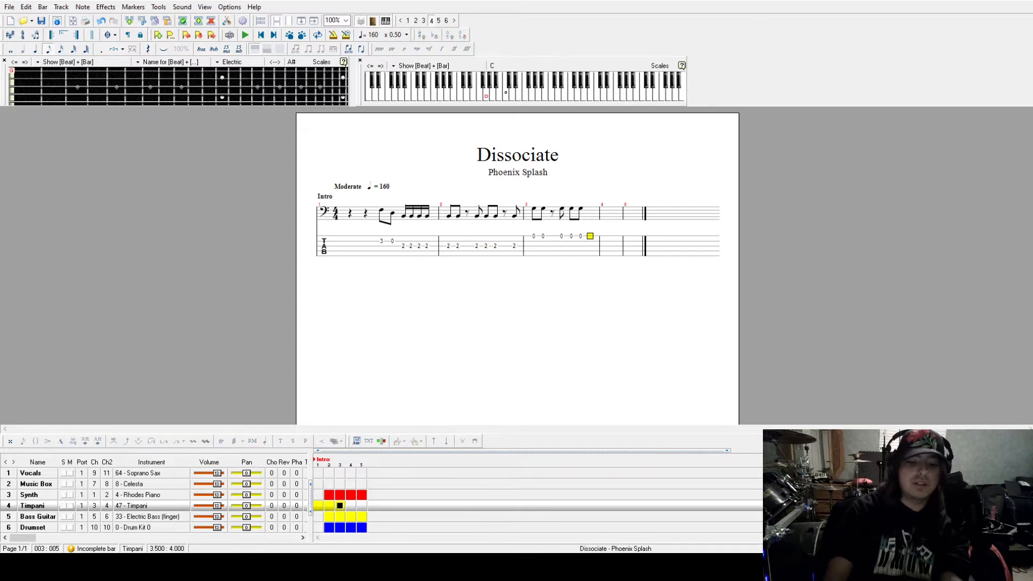
key("minus")
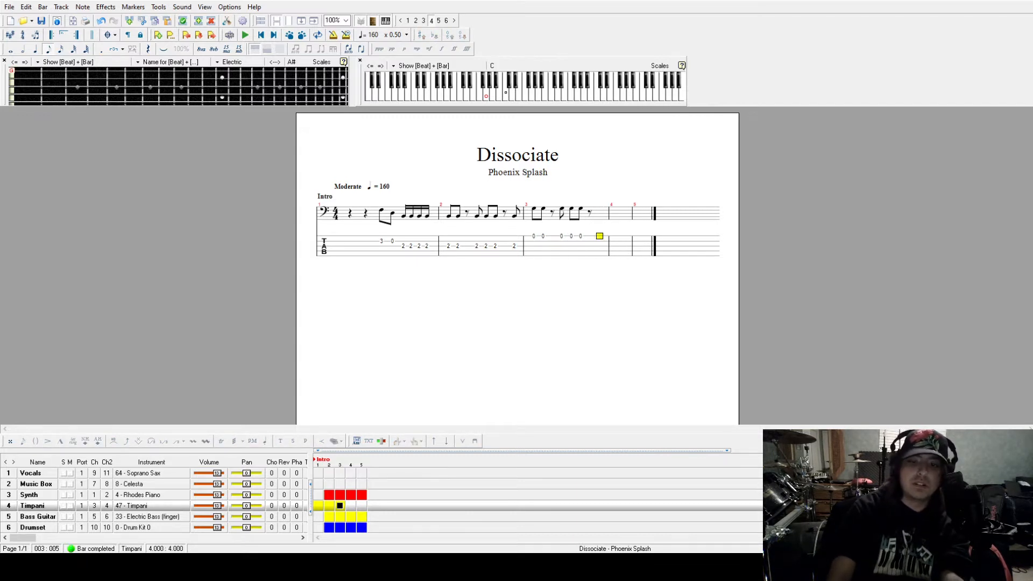
key("0")
key("Right")
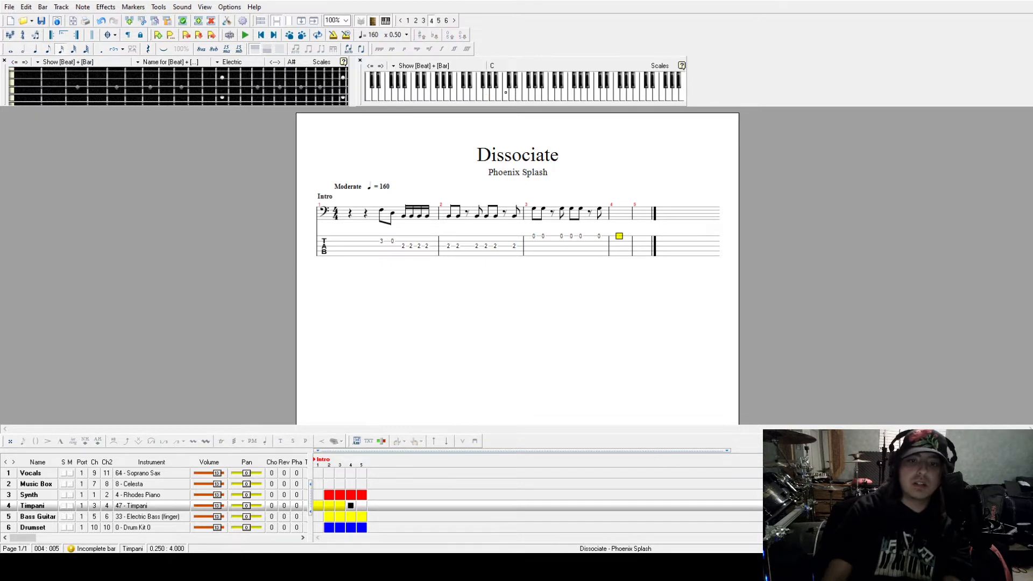
Step: Vary the dynamics note by note across the Timpani's second bar, starting softly, and play the part back
left_click(449, 246)
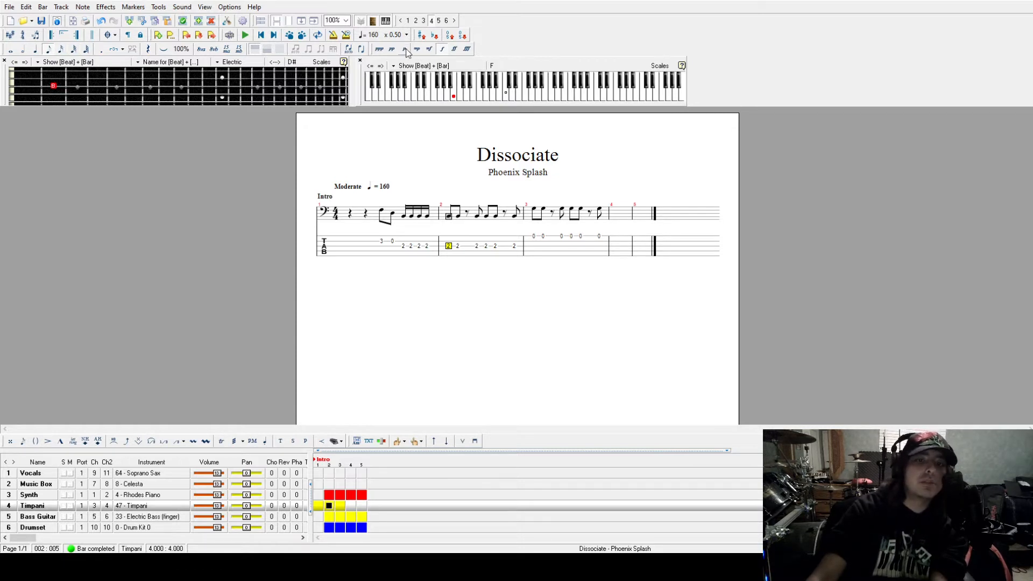
key("Right")
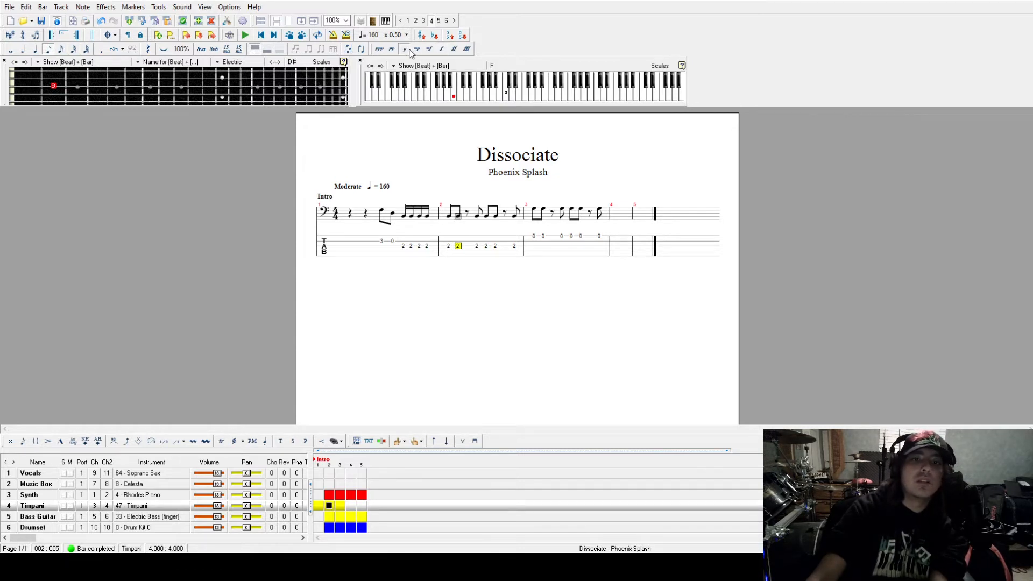
key("Right")
key("Right")
key("Right")
key("Right")
key("Right")
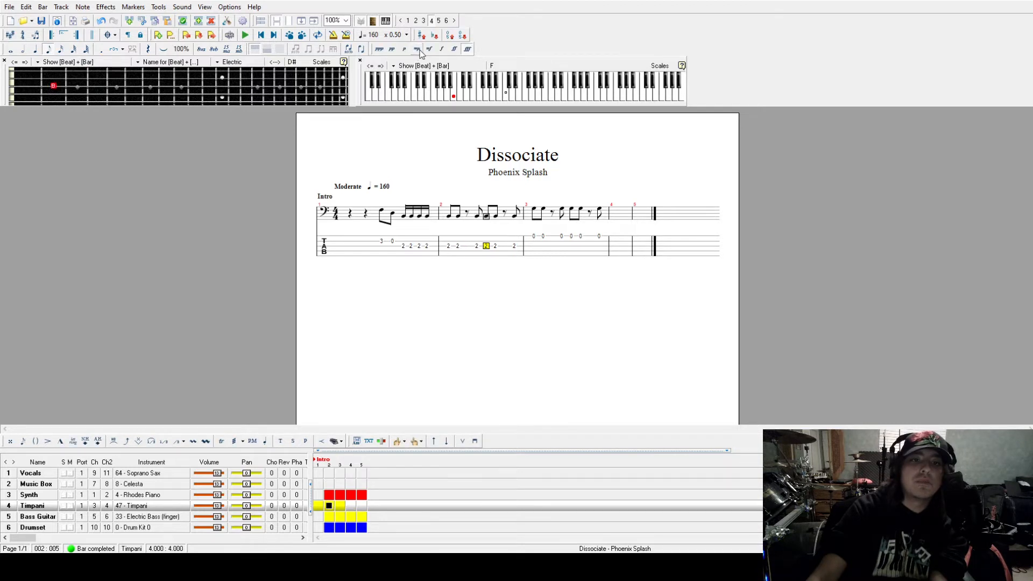
key("Right")
key("space")
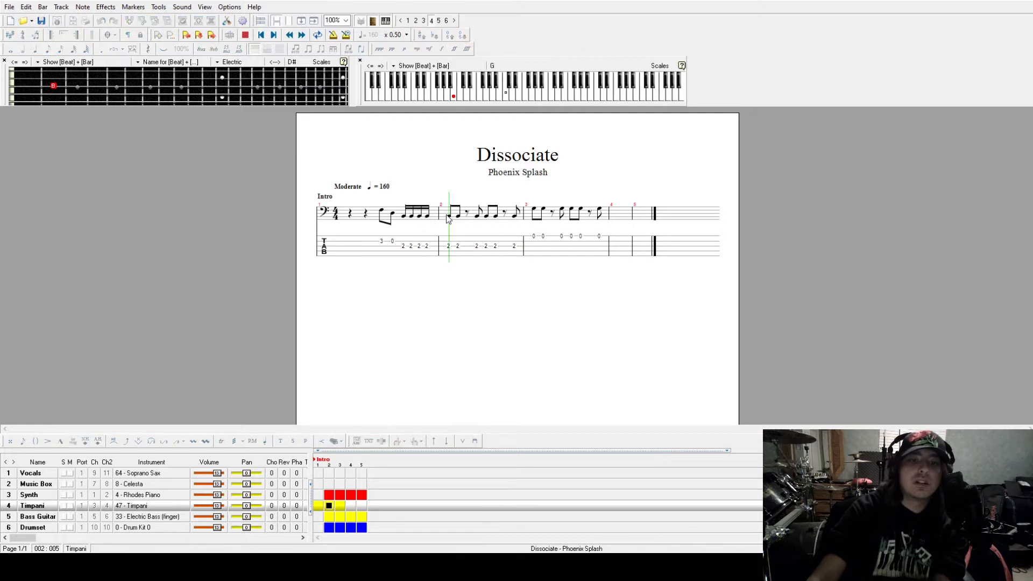
key("space")
Step: Rework the dynamics of the Timpani's second-bar notes, building up from mezzo-piano on the first B, and replay the bar
left_click(448, 246)
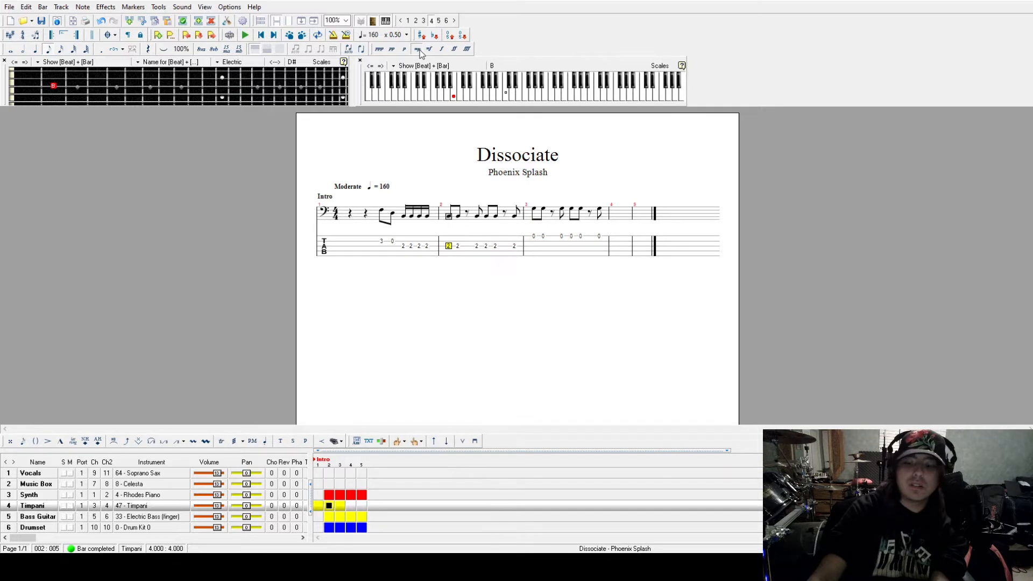
key("Right")
key("Right")
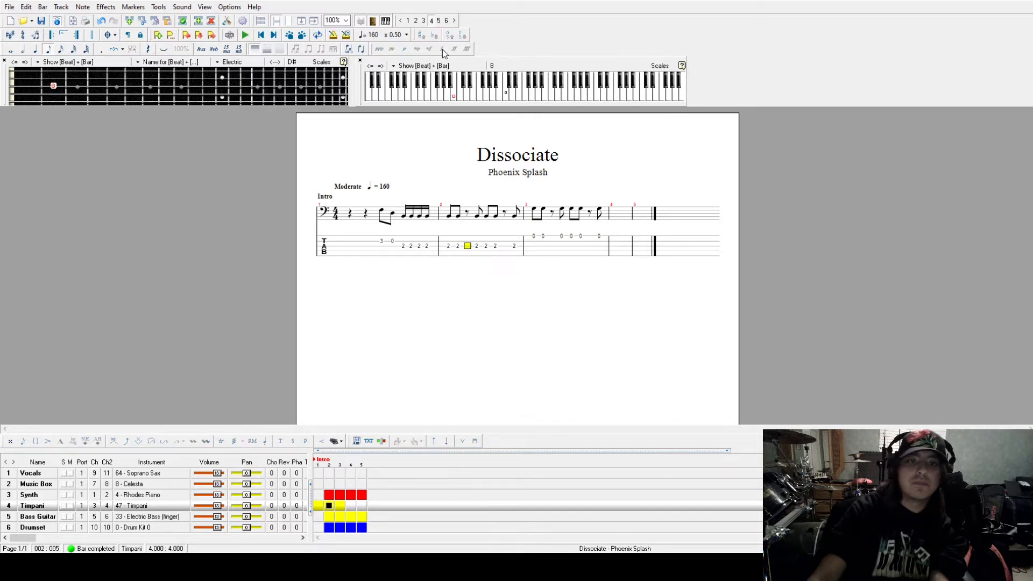
key("Right")
key("Right")
key("Right")
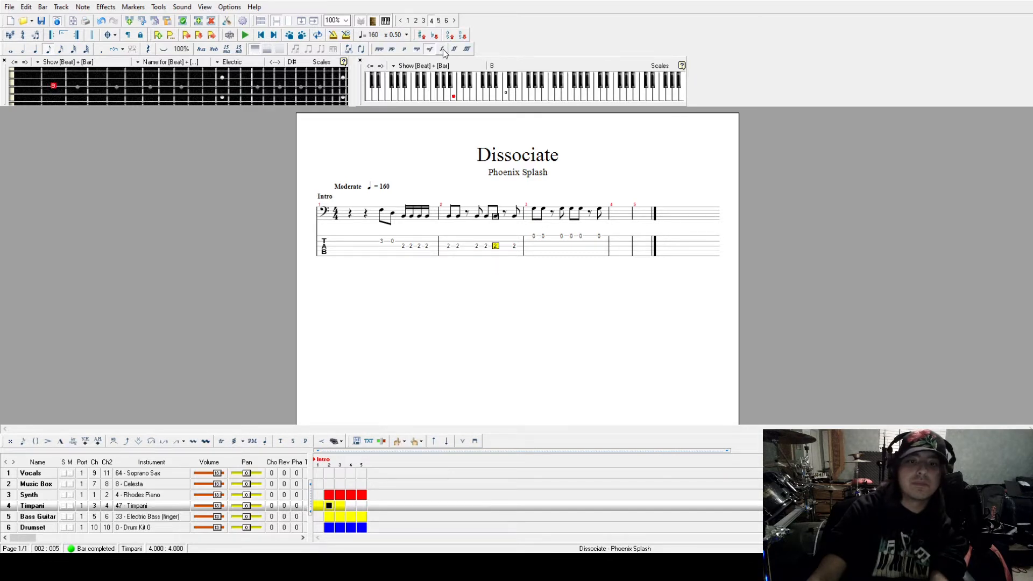
key("Right")
key("Right")
key("space")
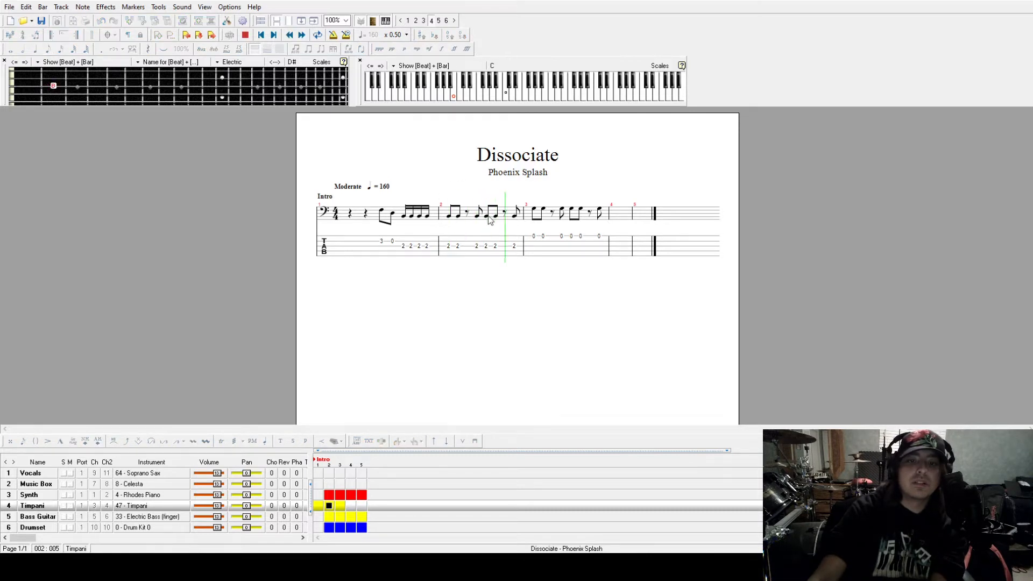
key("space")
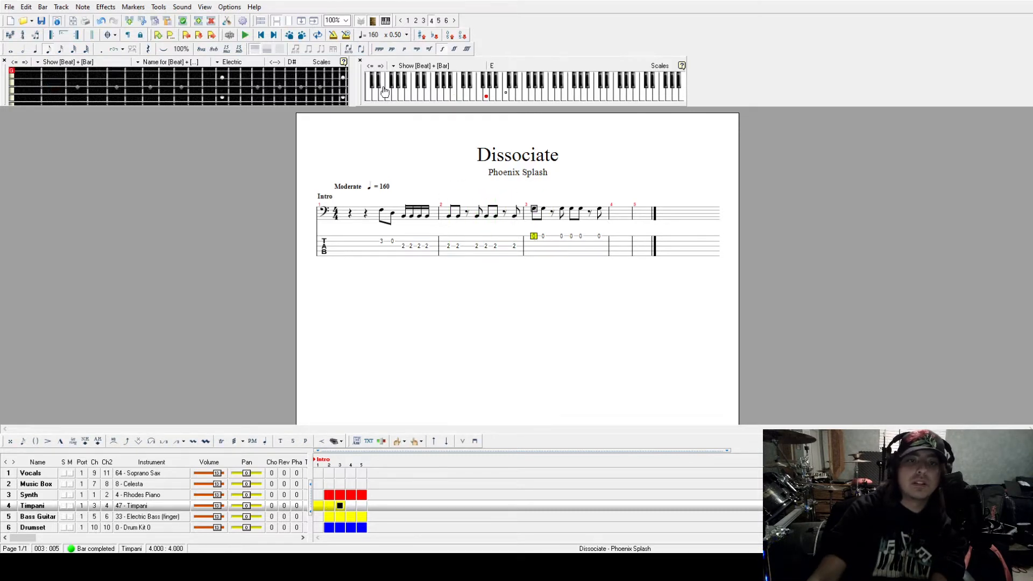
Step: Give the Timpani's third-bar G notes the same rising dynamics, and play the part from the first bar
key("Down")
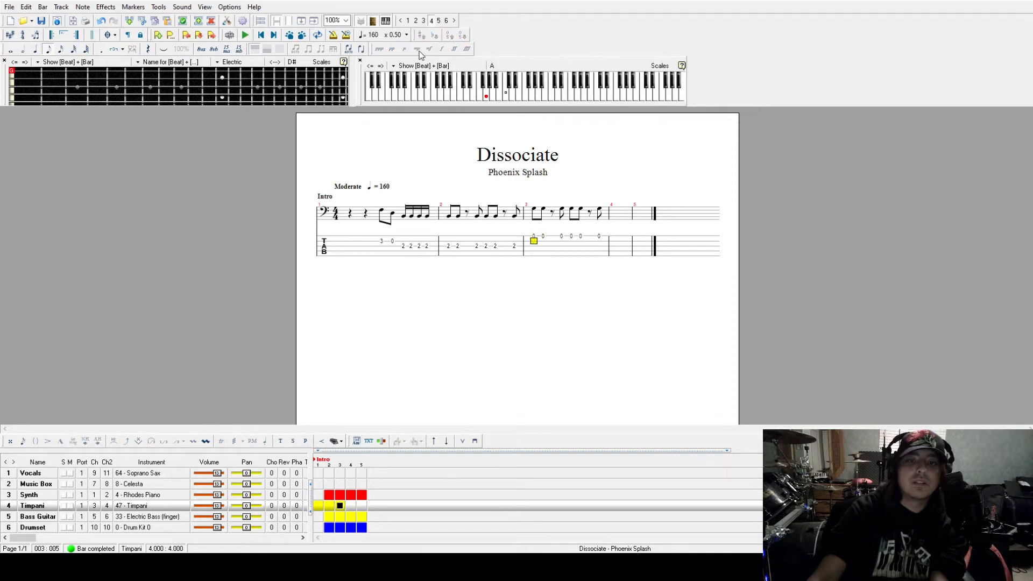
key("Up")
key("Right")
key("Right")
key("Right")
key("Right")
key("Right")
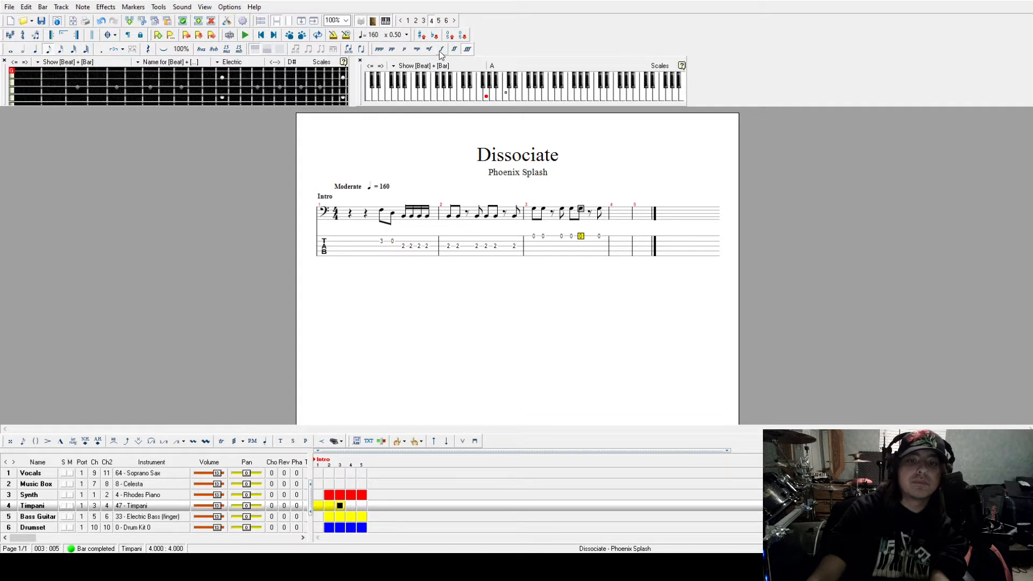
key("Right")
key("Right")
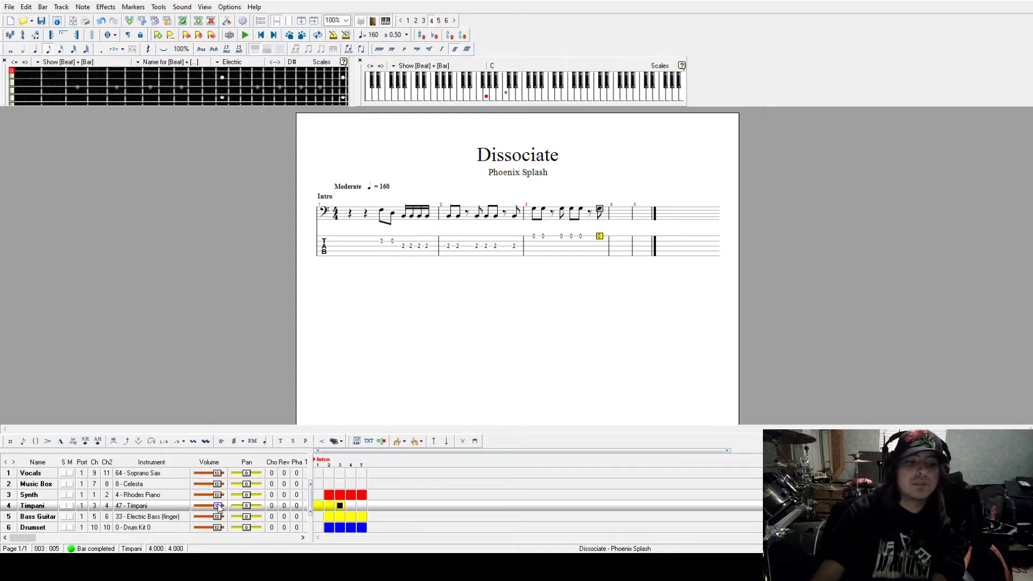
left_click(381, 226)
key("space")
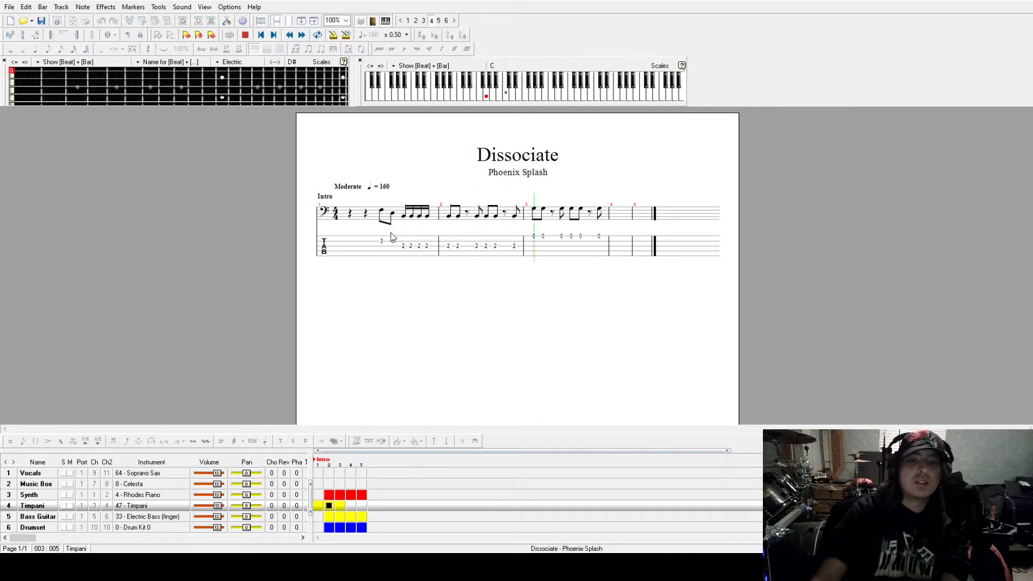
key("space")
Step: Start the Timpani's fourth bar with two eighth-note Cs (fret 3) followed by an eighth rest
left_click(619, 242)
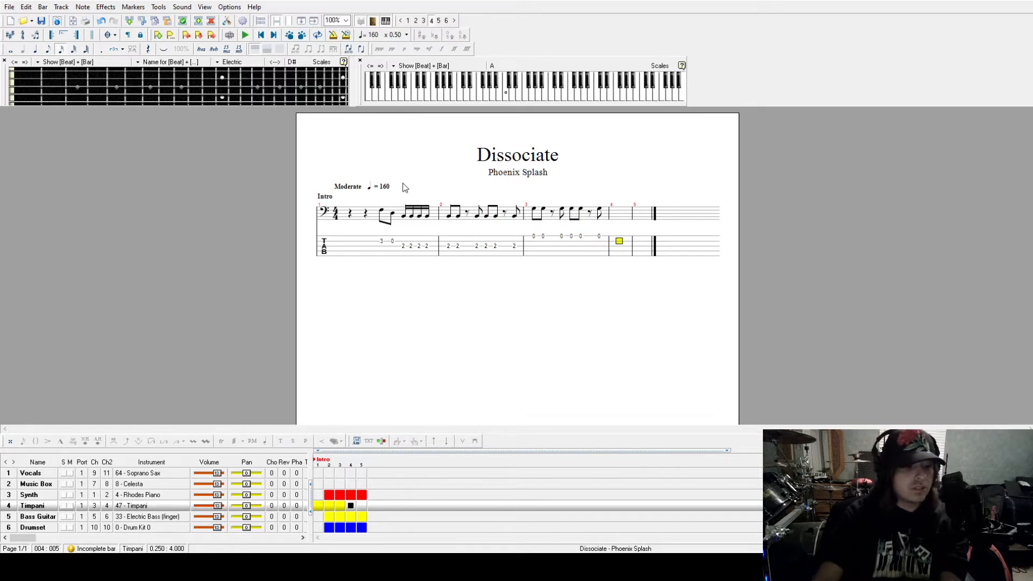
left_click(460, 98)
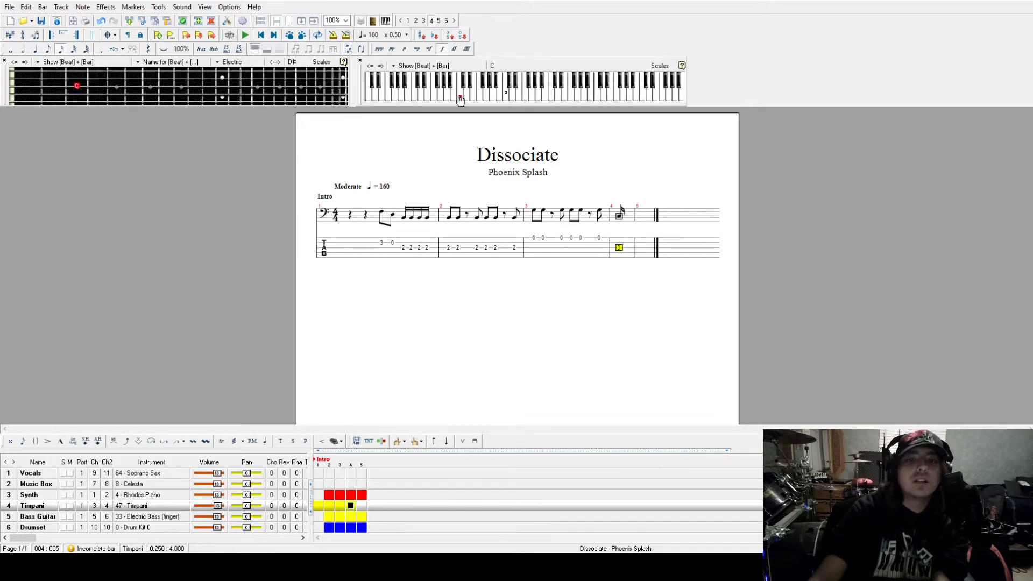
key("minus")
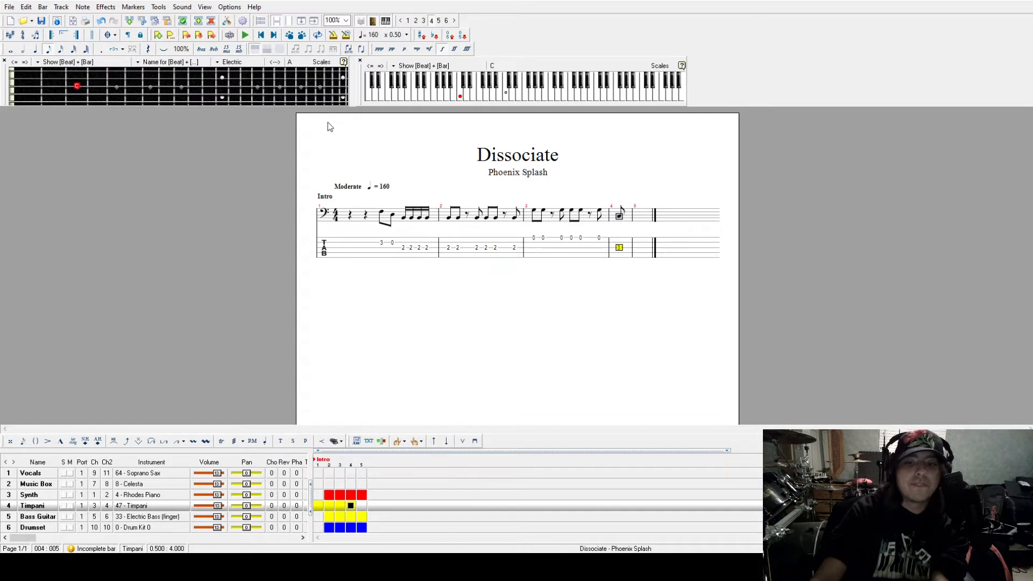
key("Right")
key("3")
key("Right")
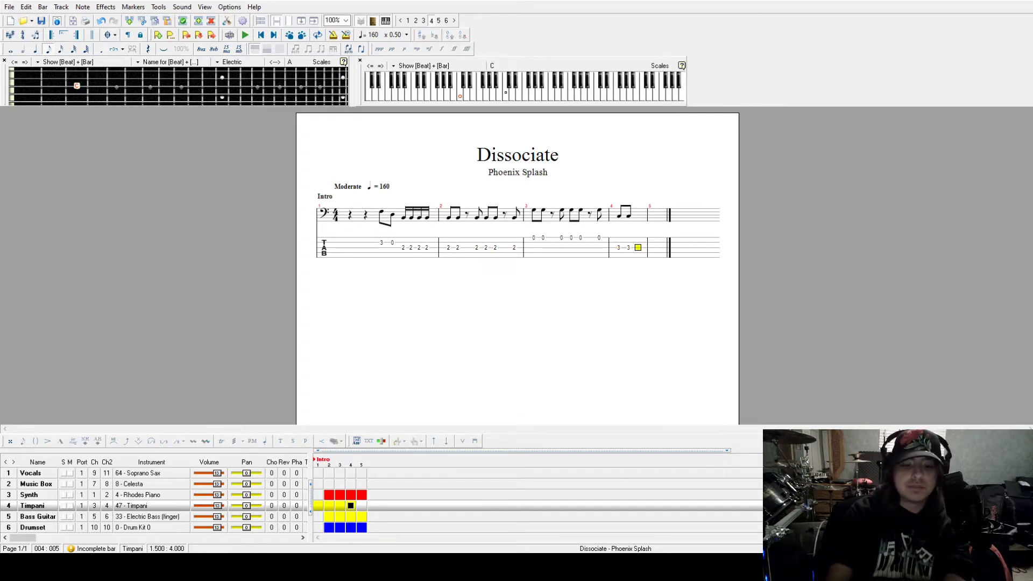
key("Right")
Step: Complete the Timpani's fourth bar with three eighth-note Cs (fret 3), an eighth rest and a last eighth-note C
key("3")
key("Right")
key("3")
key("Right")
key("3")
key("Right")
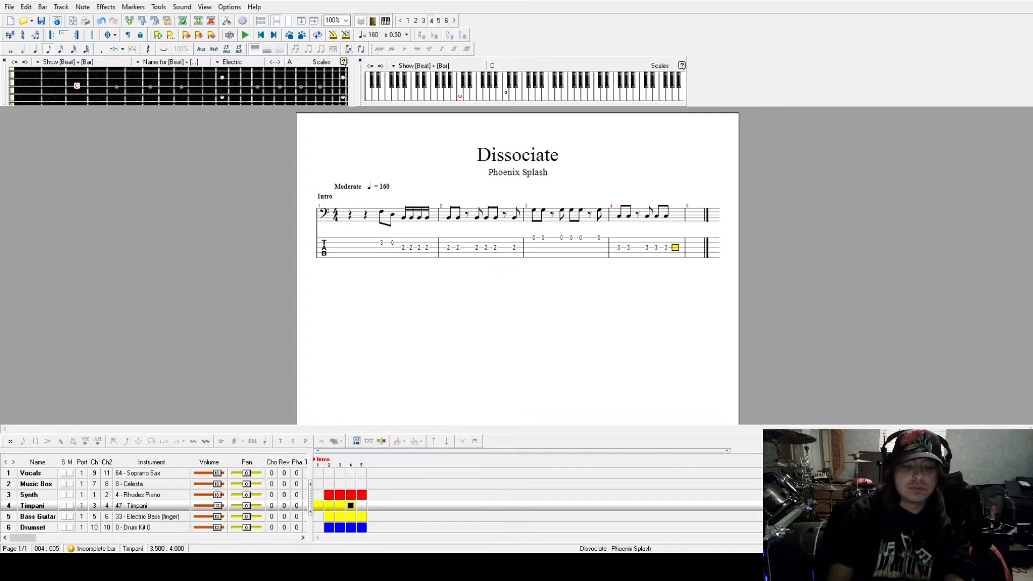
key("3")
key("Right")
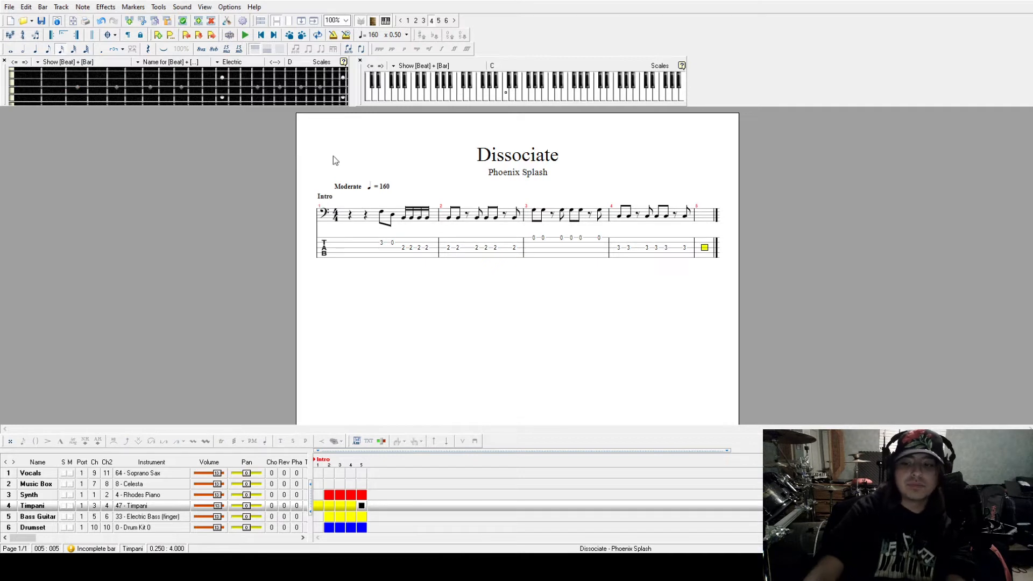
Step: Play the Timpani part from the first bar's fret 3 note through the fourth bar
left_click(381, 243)
key("space")
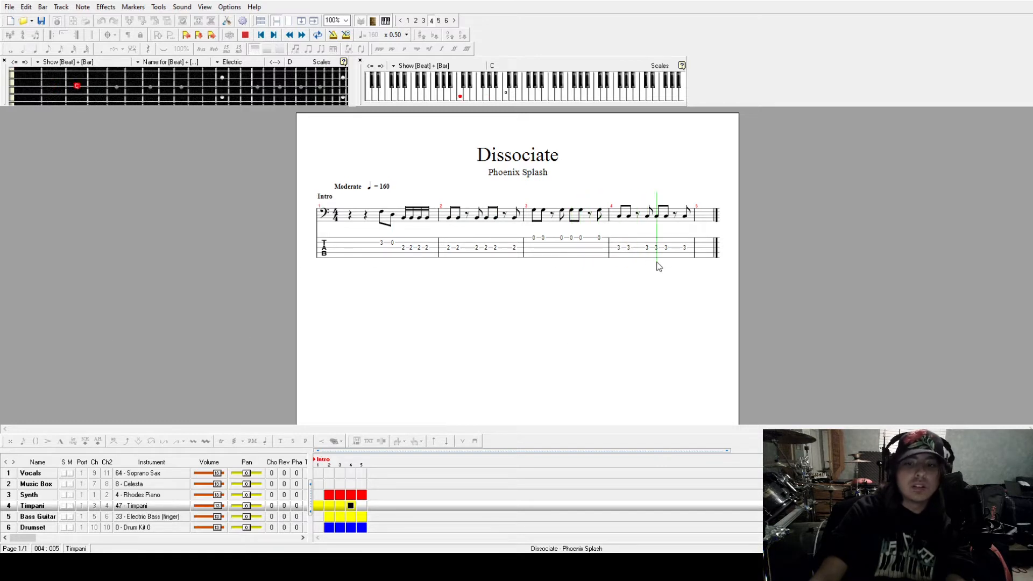
left_click(700, 251)
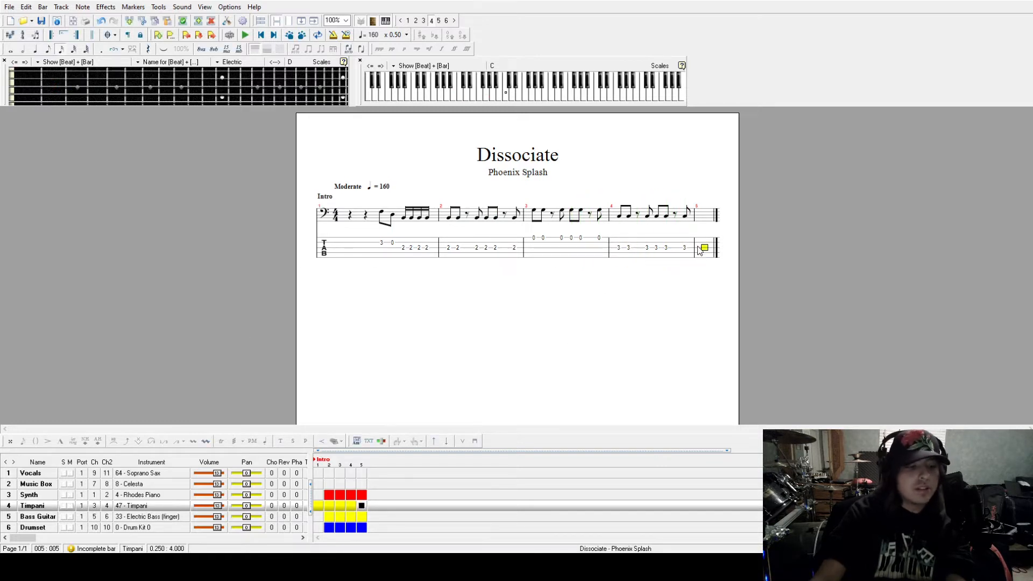
Step: Start the Timpani's fifth bar with two eighth-note Es (fret 2) followed by an eighth rest
left_click(473, 98)
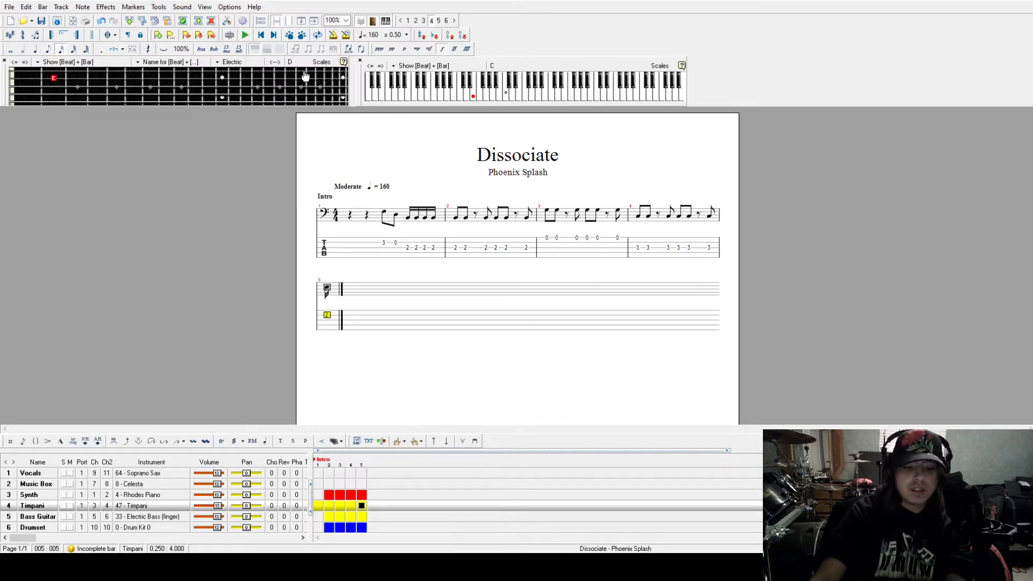
left_click(49, 50)
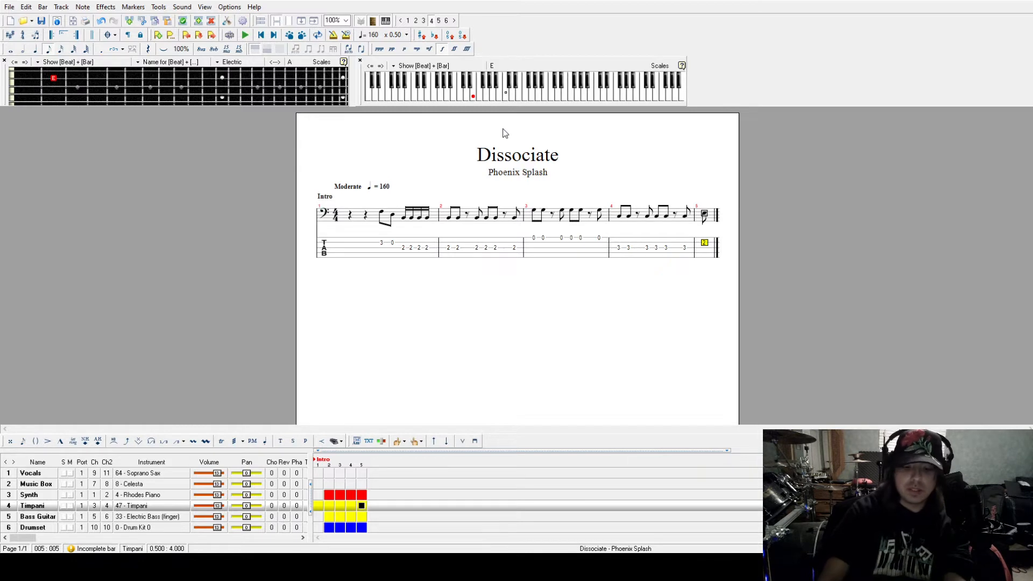
key("Right")
key("2")
key("Right")
key("Right")
Step: Complete the Timpani's fifth bar with two eighth-note Es (fret 2), an eighth rest and two more eighth-note Es
key("2")
key("Right")
key("2")
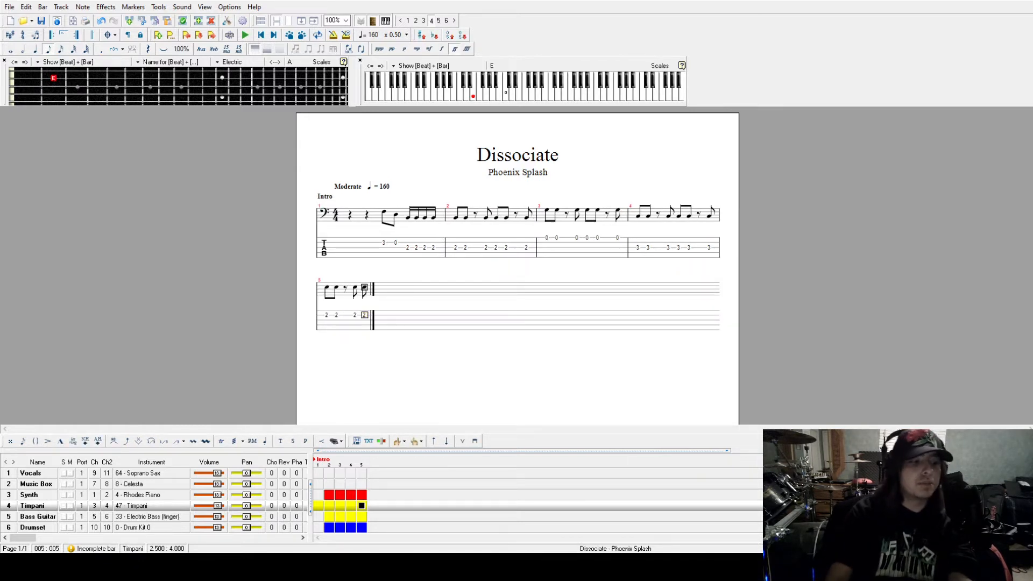
key("Right")
key("Right")
key("2")
key("Right")
key("2")
Step: Add a sixth bar to the Timpani, undoing the extra eighth-note E (fret 2) entered in it
key("Right")
key("2")
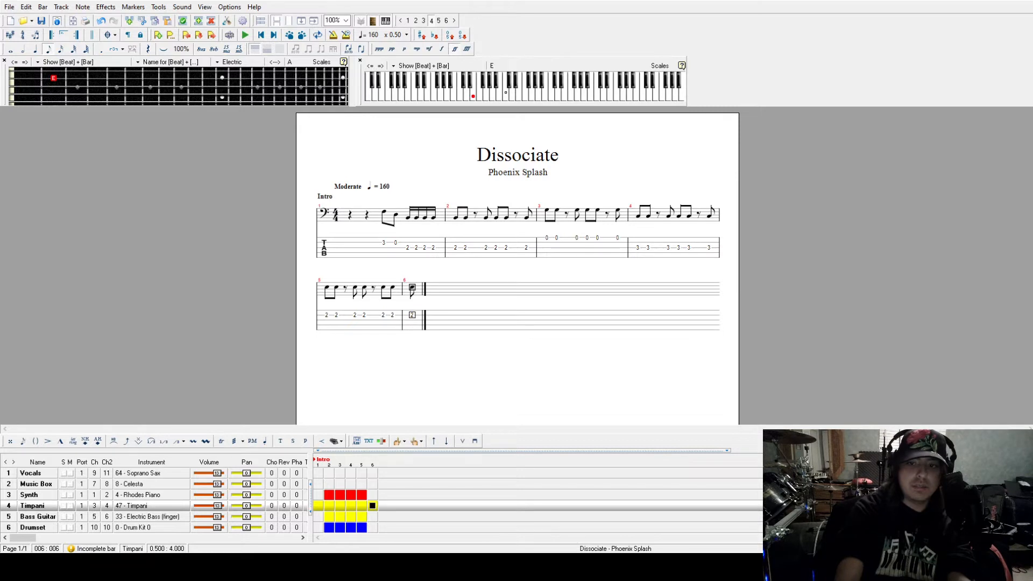
key("ctrl+z")
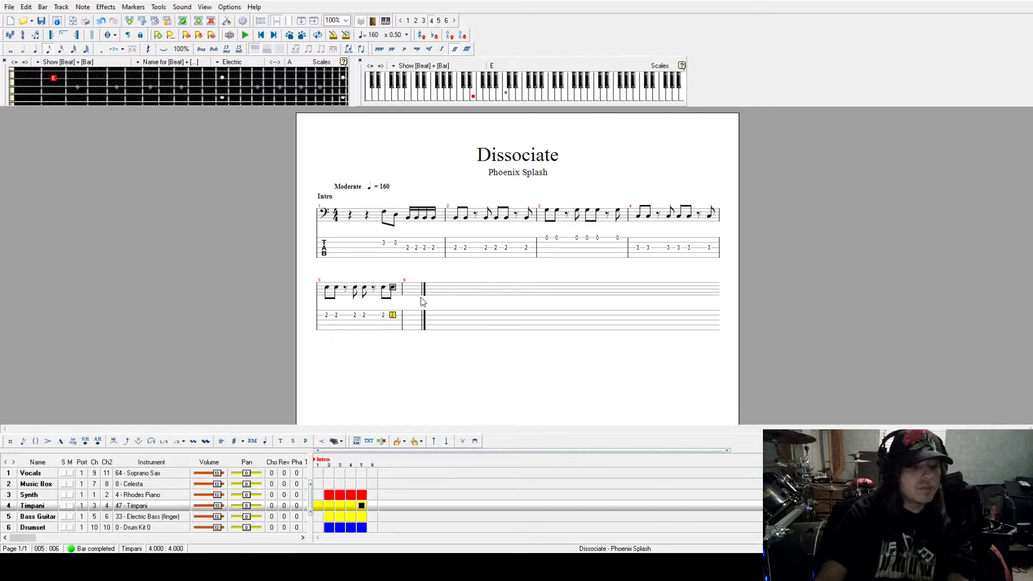
Step: Play the Timpani part from the first bar's open-string note into the fifth bar
left_click(393, 243)
type("0")
key("space")
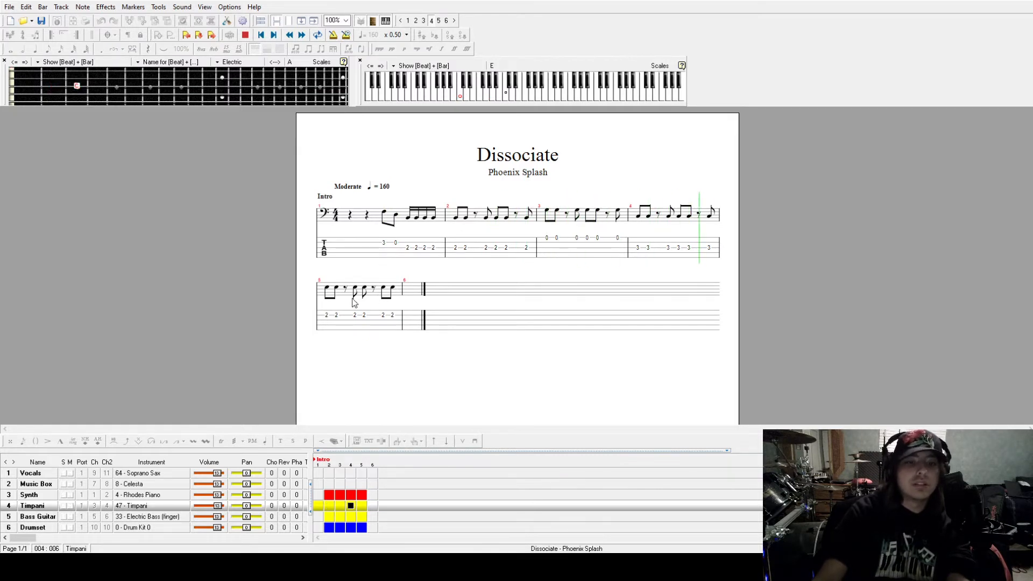
key("space")
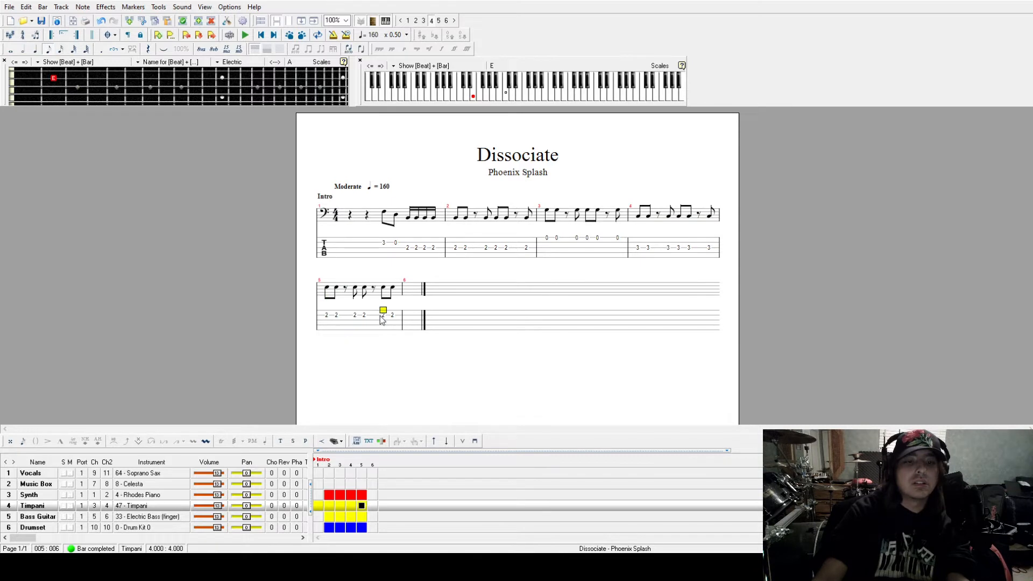
Step: Check the rhythm of the Timpani's fifth bar and replay the part from the second bar
left_click(332, 309)
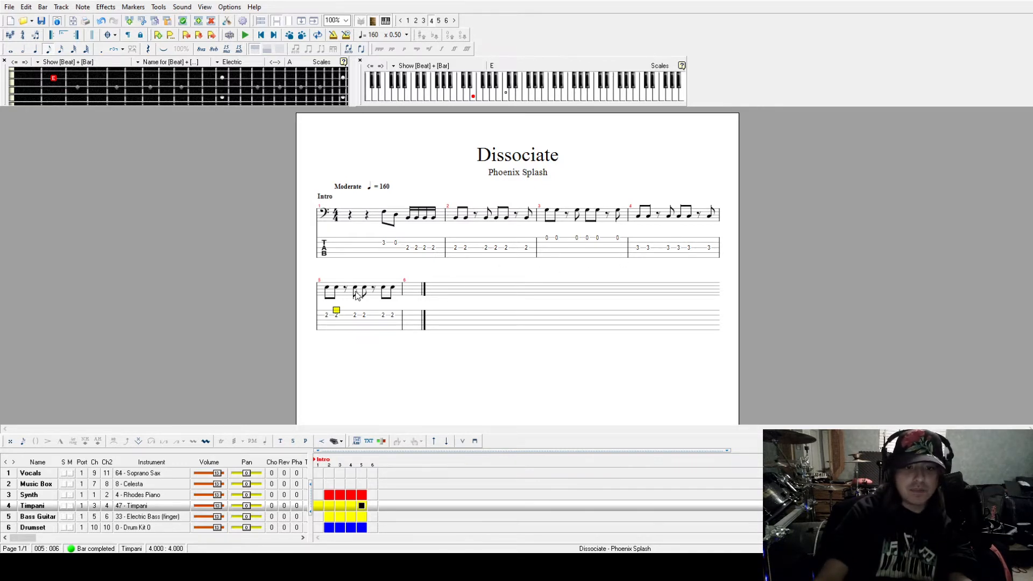
left_click(372, 292)
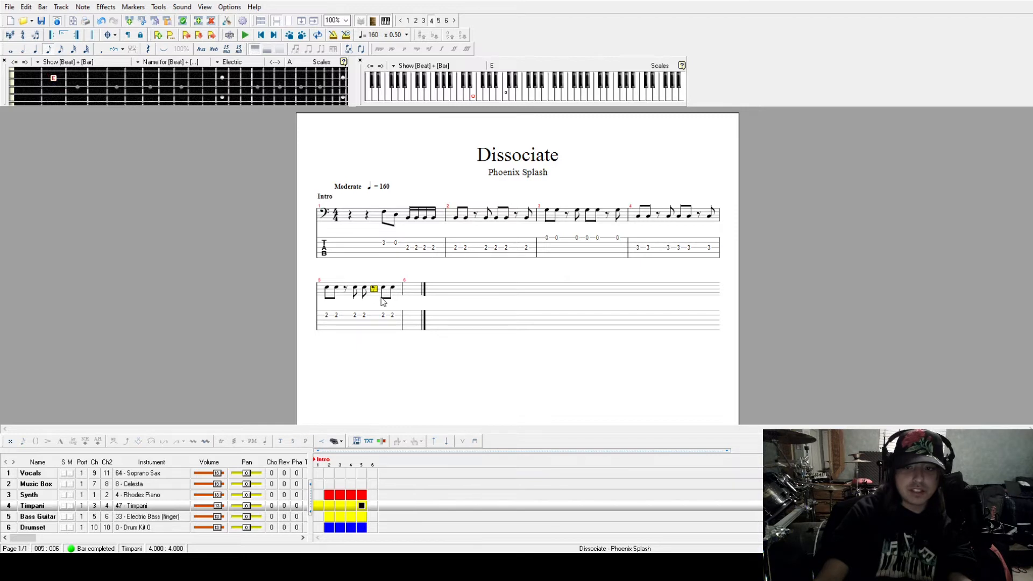
left_click(329, 293)
left_click(465, 230)
key("space")
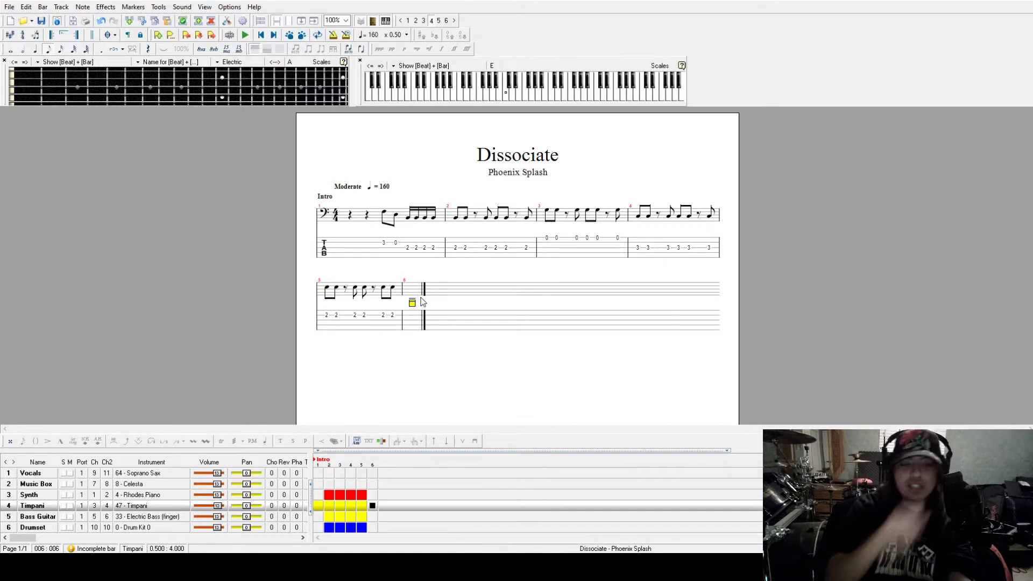
Step: Check the opening notes of the Timpani's fourth bar, and play the part from the second bar to judge its dynamics
left_click(639, 247)
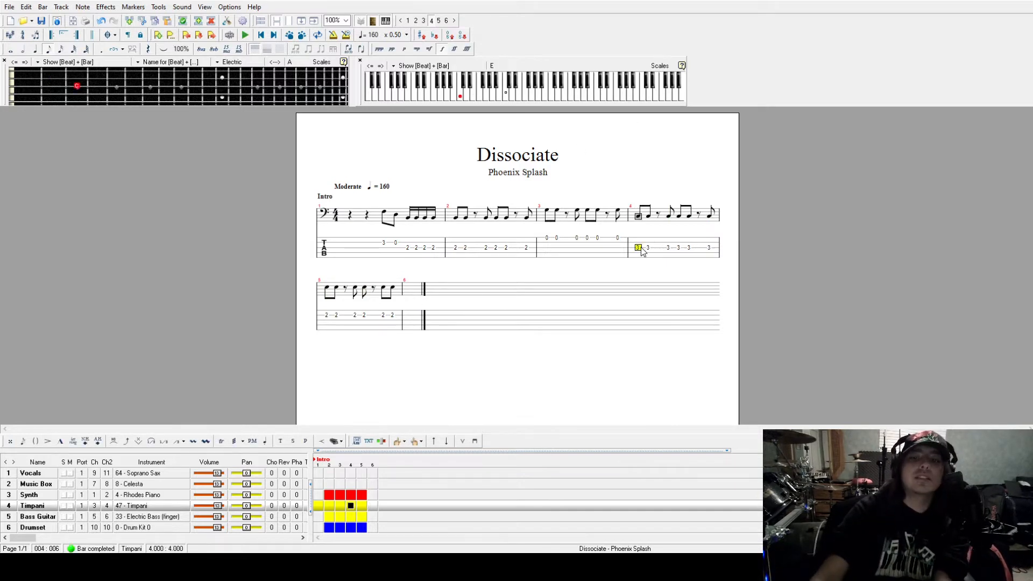
key("Right")
key("Left")
key("Right")
key("Left")
key("Left")
left_click(457, 249)
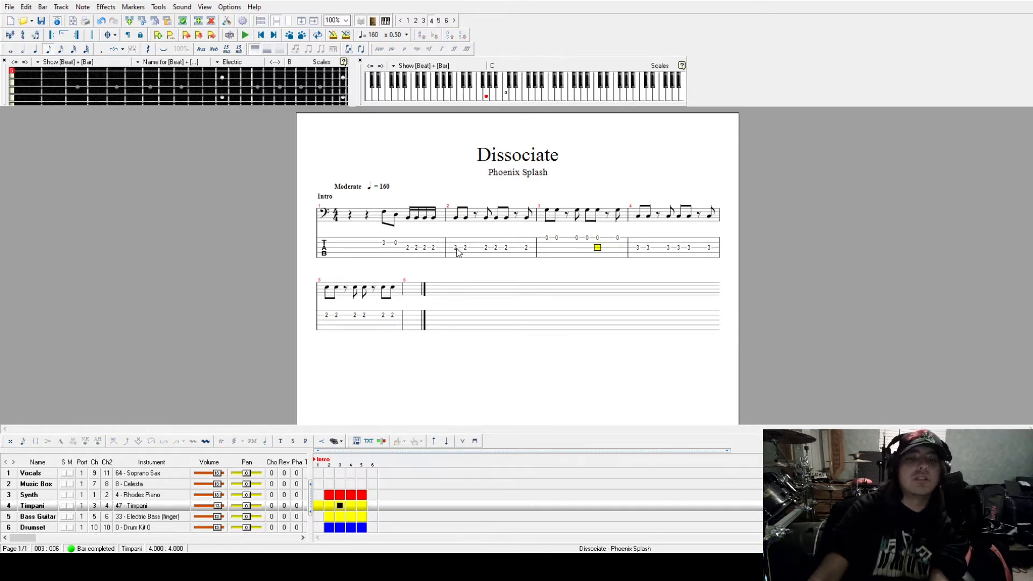
key("space")
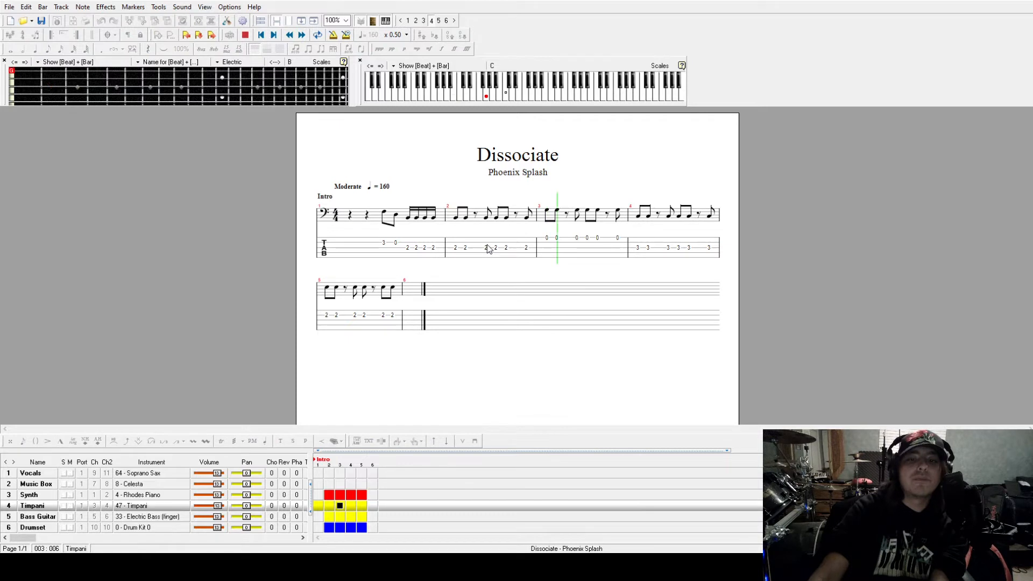
Step: Go through the notes of the Timpani's fourth bar to check their dynamics
left_click(635, 249)
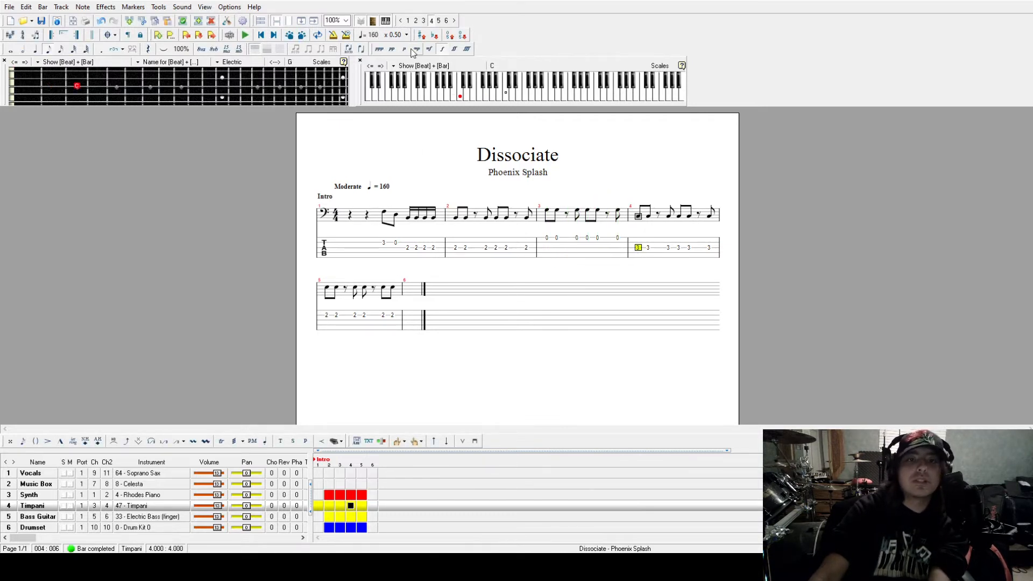
key("Right")
key("Left")
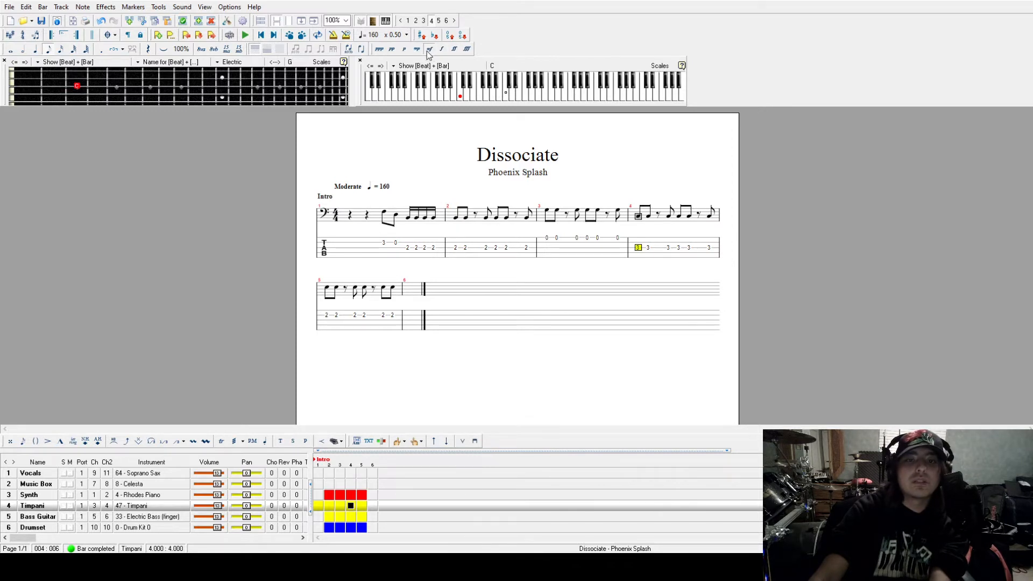
key("Right")
key("Right")
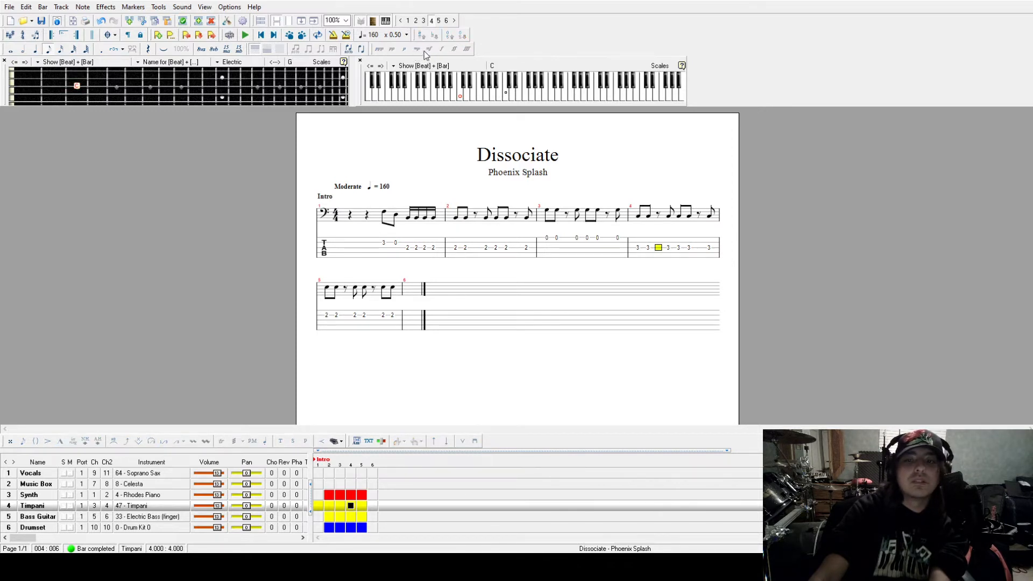
key("Right")
key("Right")
key("Right")
key("Right")
key("Right")
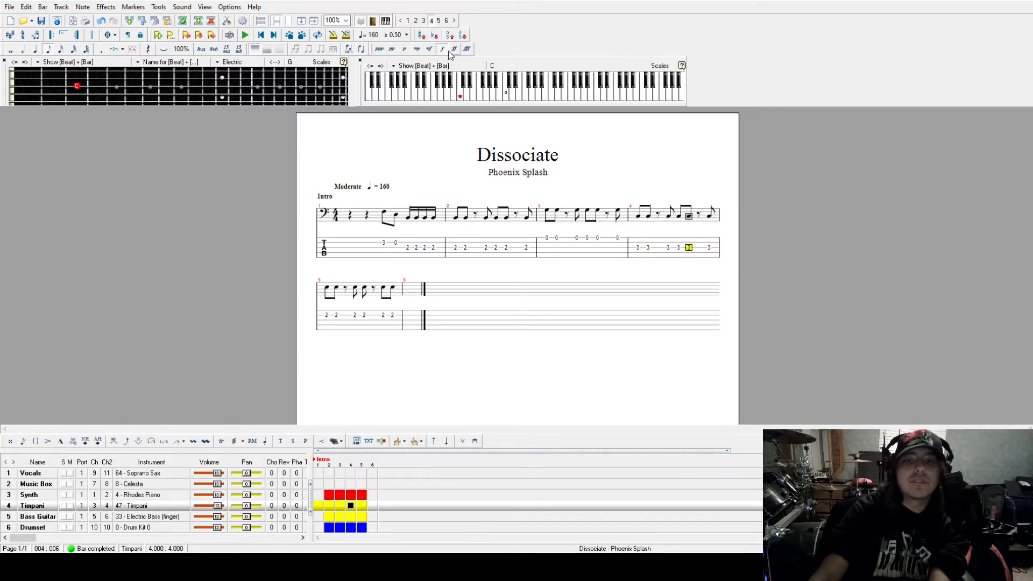
key("Right")
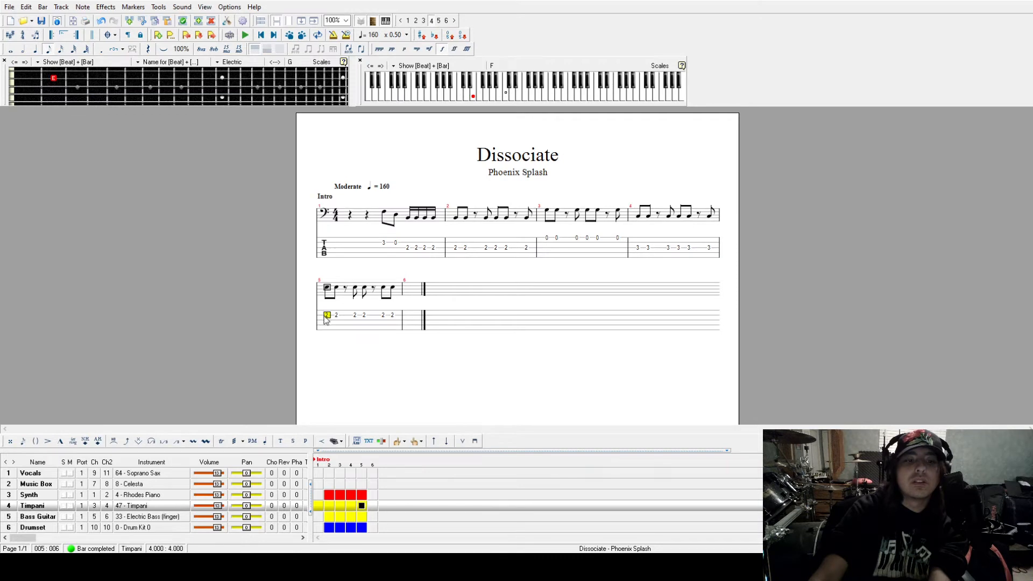
Step: Check the dynamics of the notes in the Timpani's fifth bar, and play the part from the second bar
key("Right")
key("Right")
key("Right")
key("Right")
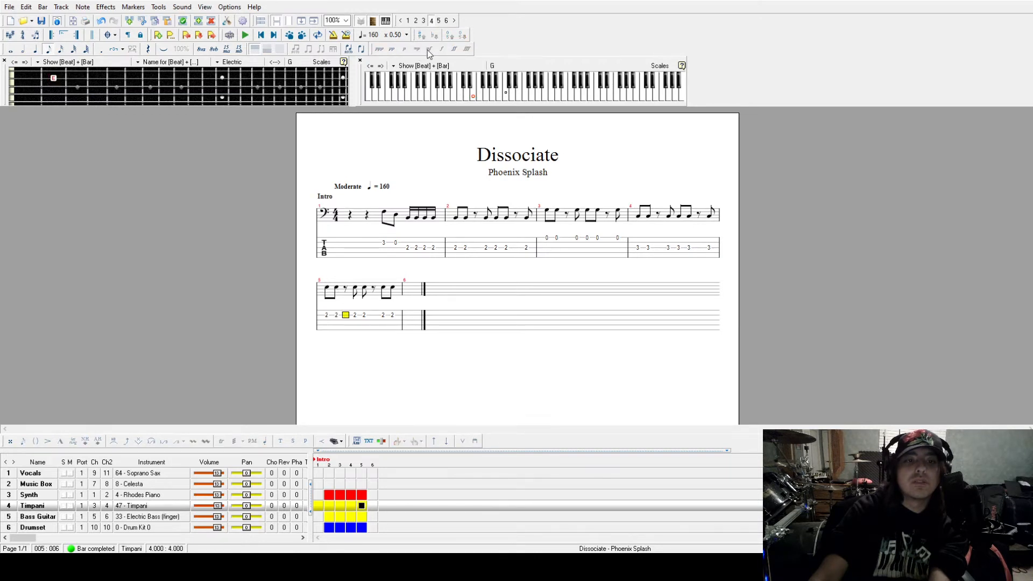
key("Right")
key("Right")
key("Right")
key("Left")
key("Left")
key("Left")
key("Left")
key("Left")
key("Left")
key("Left")
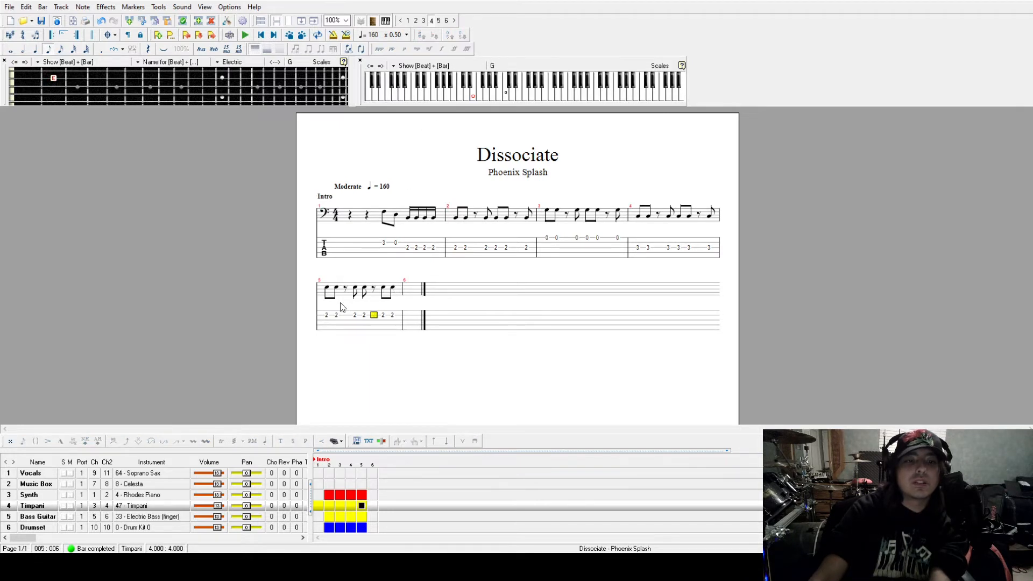
key("space")
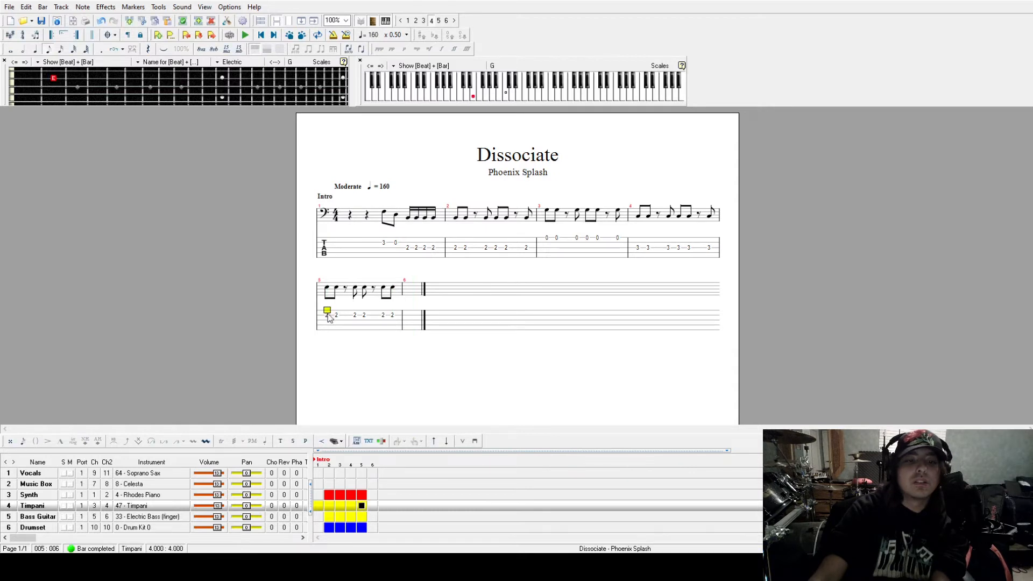
key("space")
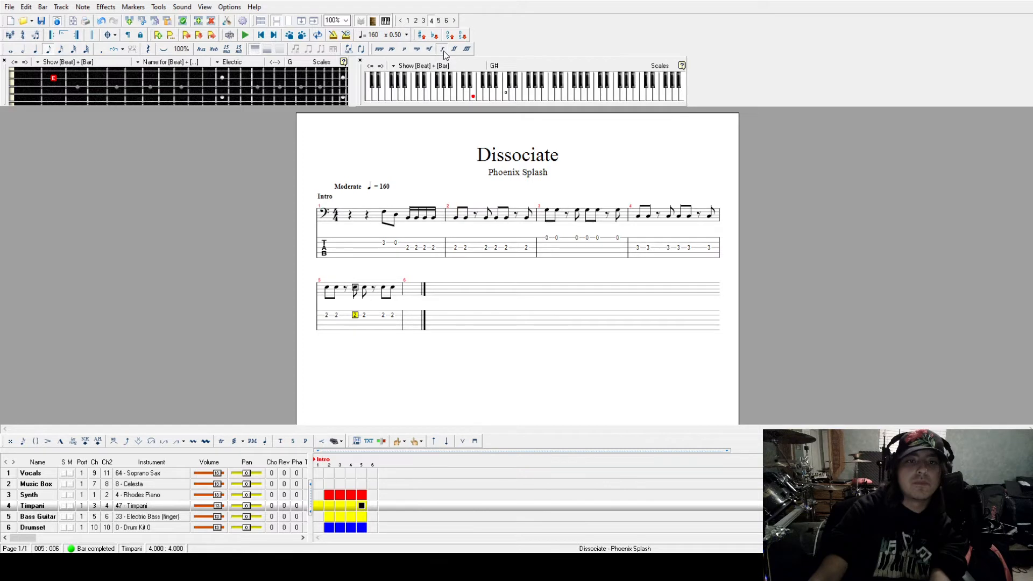
key("space")
key("Right")
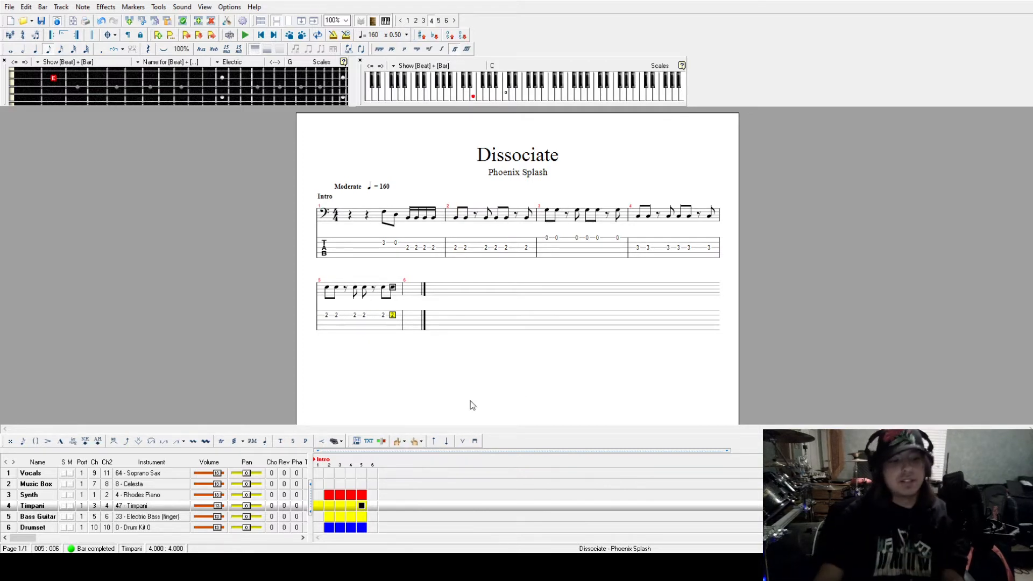
left_click(330, 505)
key("space")
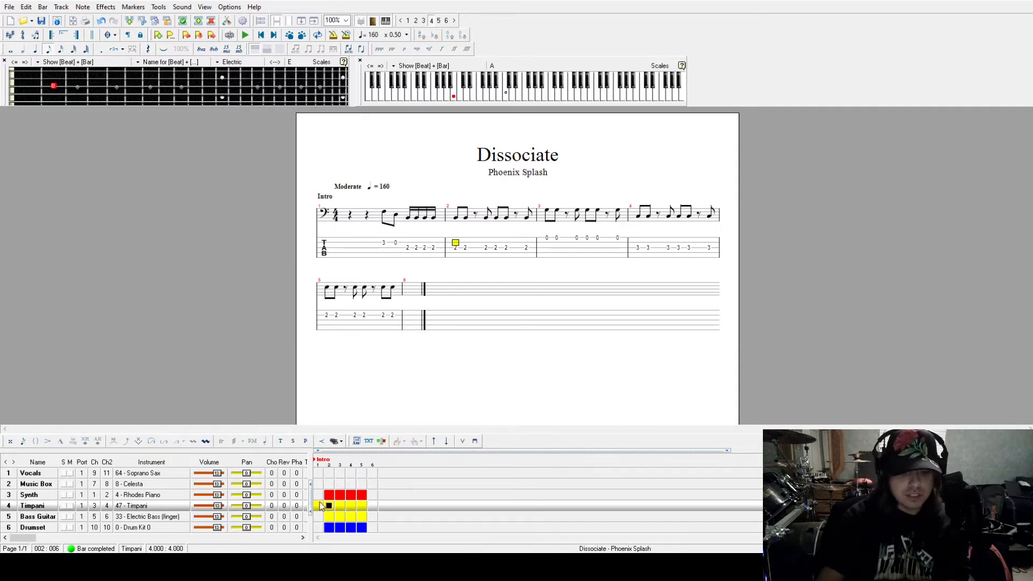
Step: View the Bass Guitar's notes from the second bar, and play the Synth chords from the second to the fifth bar
left_click(329, 517)
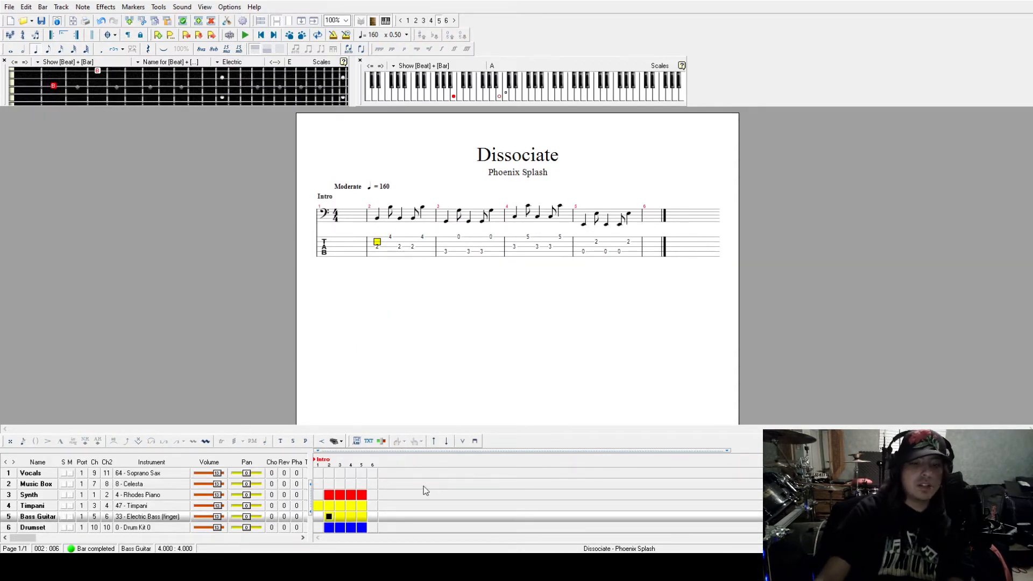
left_click(329, 495)
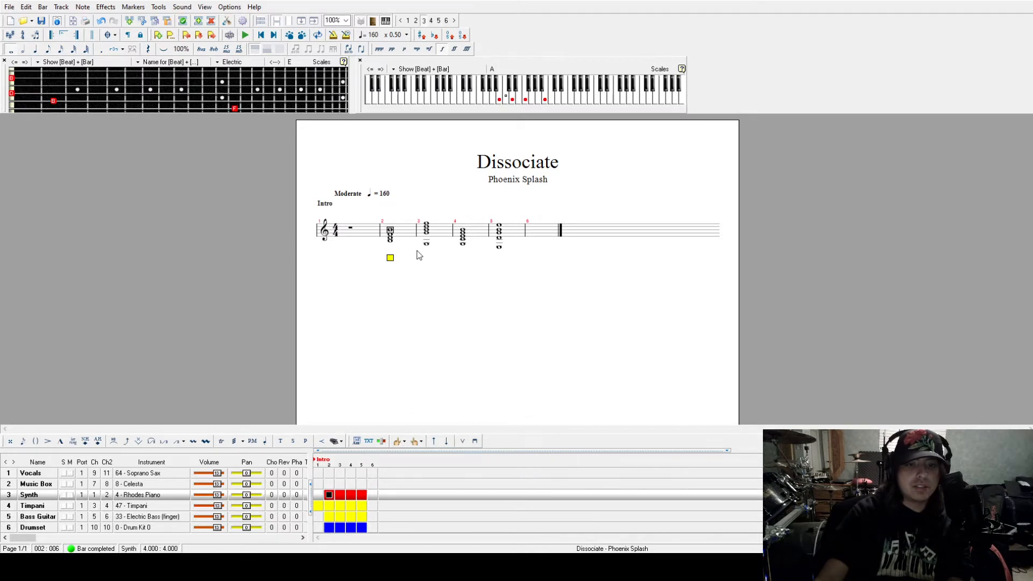
key("space")
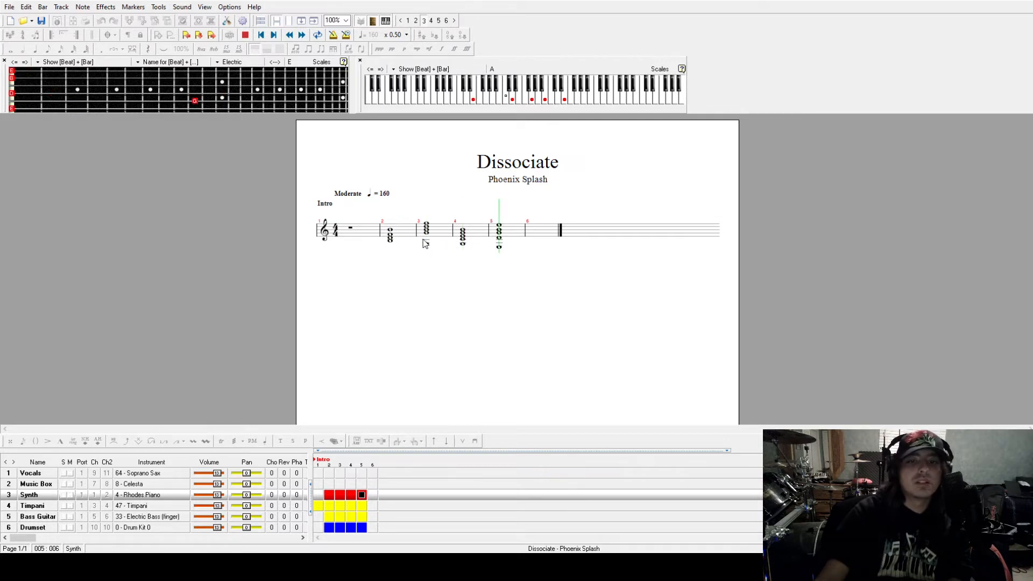
key("space")
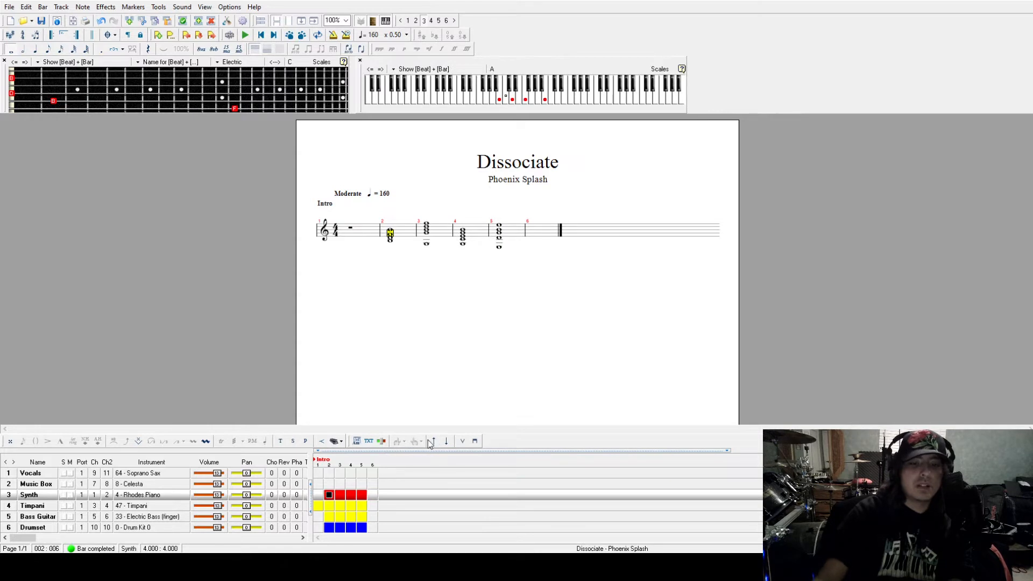
Step: Examine the Synth chords of bars 2 to 5 one by one, and replay them from the second bar
left_click(395, 239)
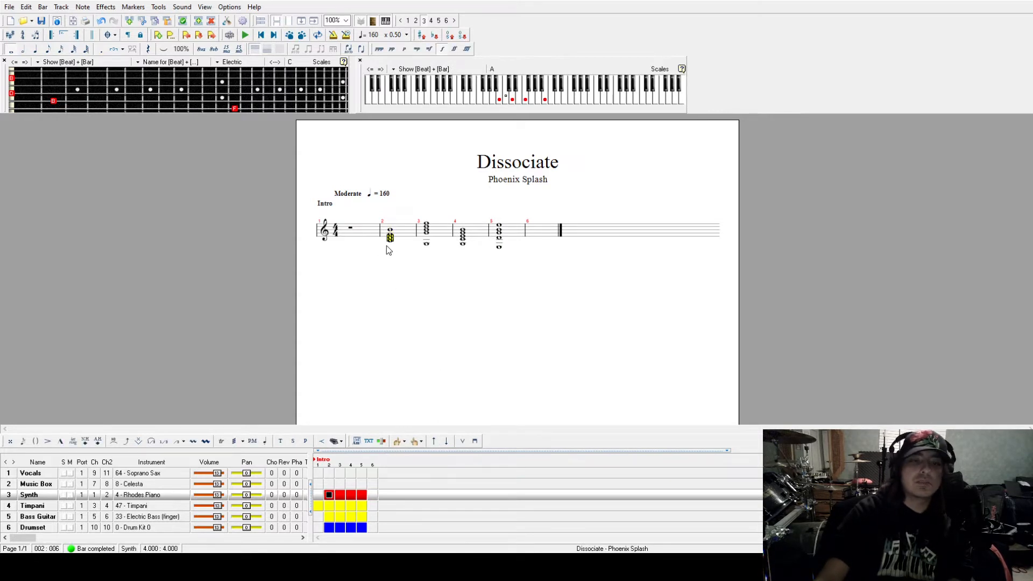
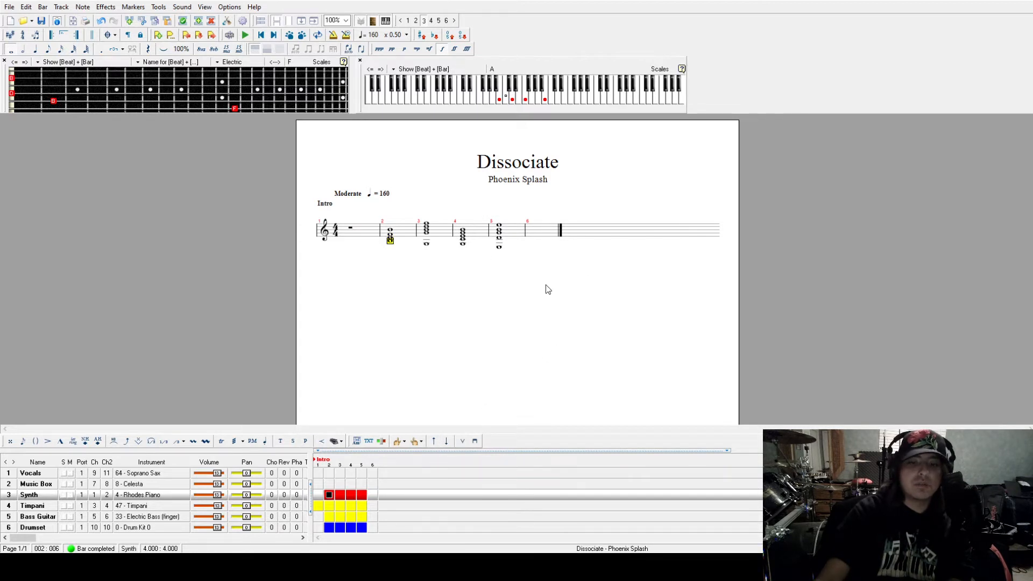
left_click(422, 227)
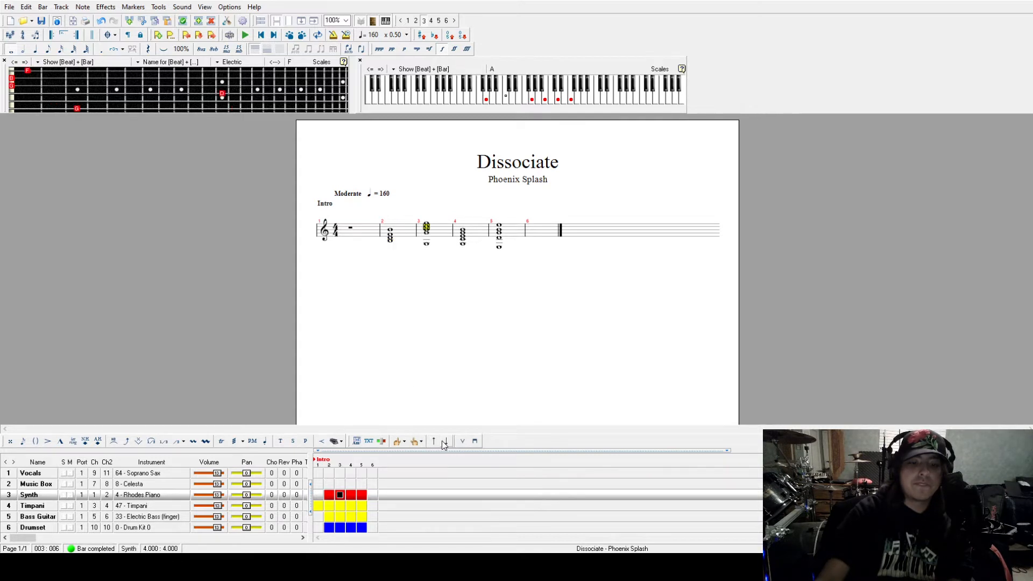
left_click(465, 237)
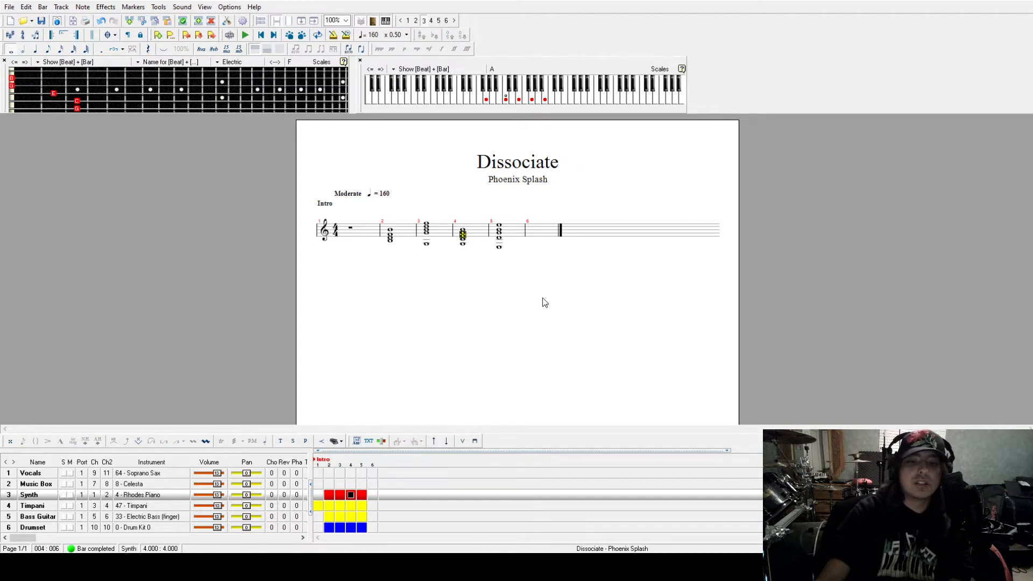
left_click(500, 235)
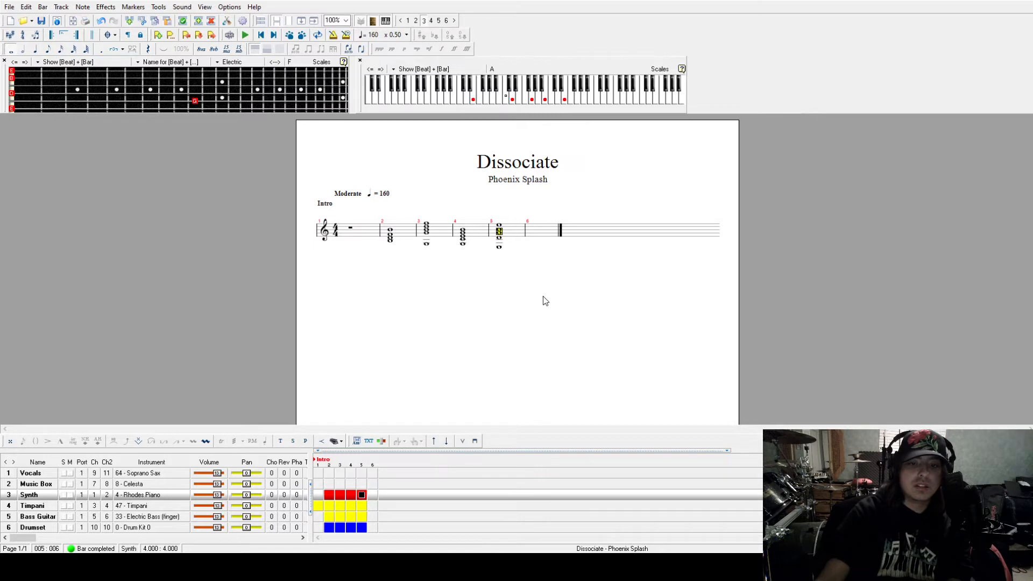
left_click(390, 237)
key("space")
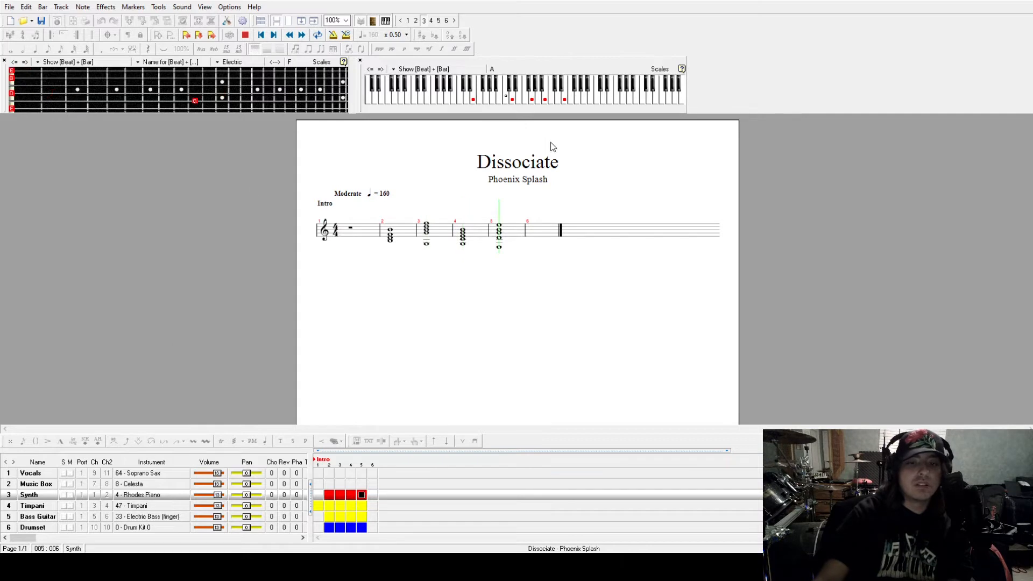
left_click(390, 232)
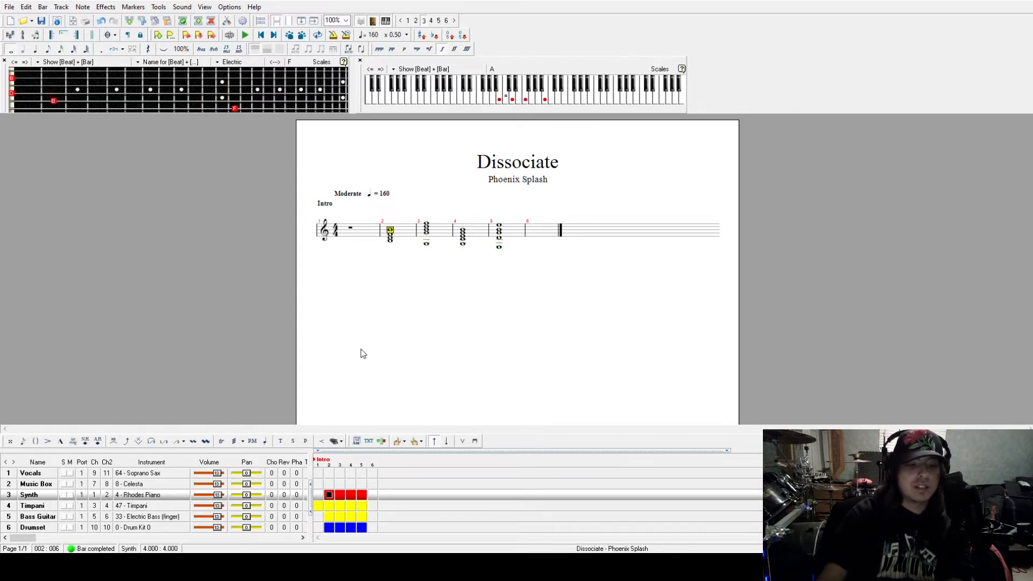
Step: Save the score and go to the empty second bar of the Music Box track, trying out a D there
left_click(41, 20)
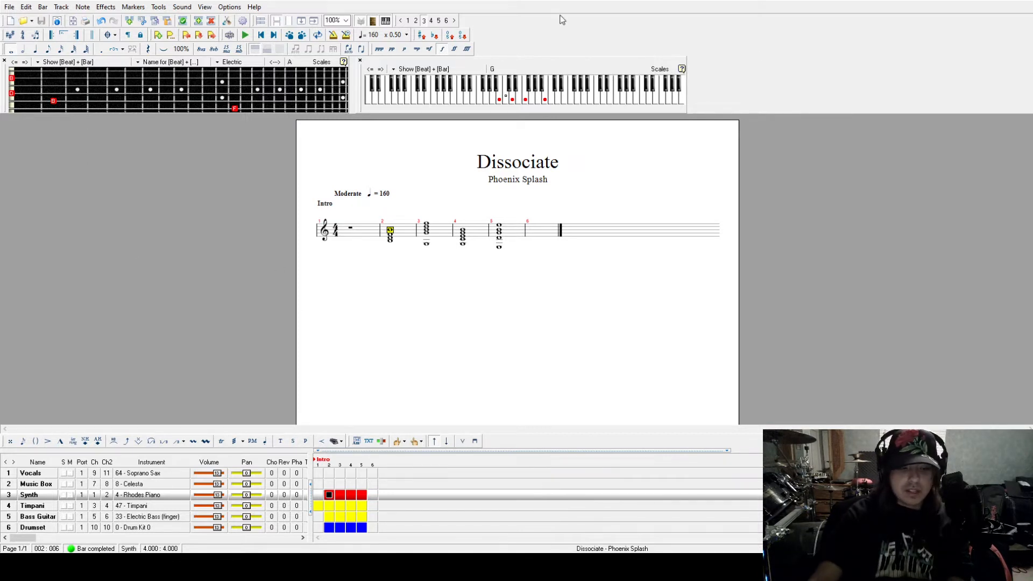
left_click(38, 485)
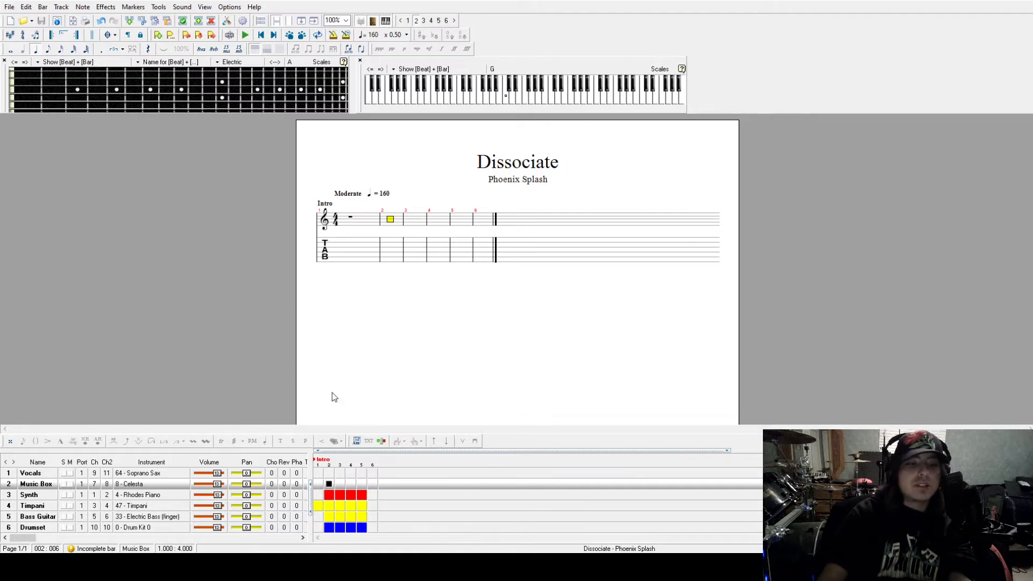
left_click(500, 102)
left_click(500, 102)
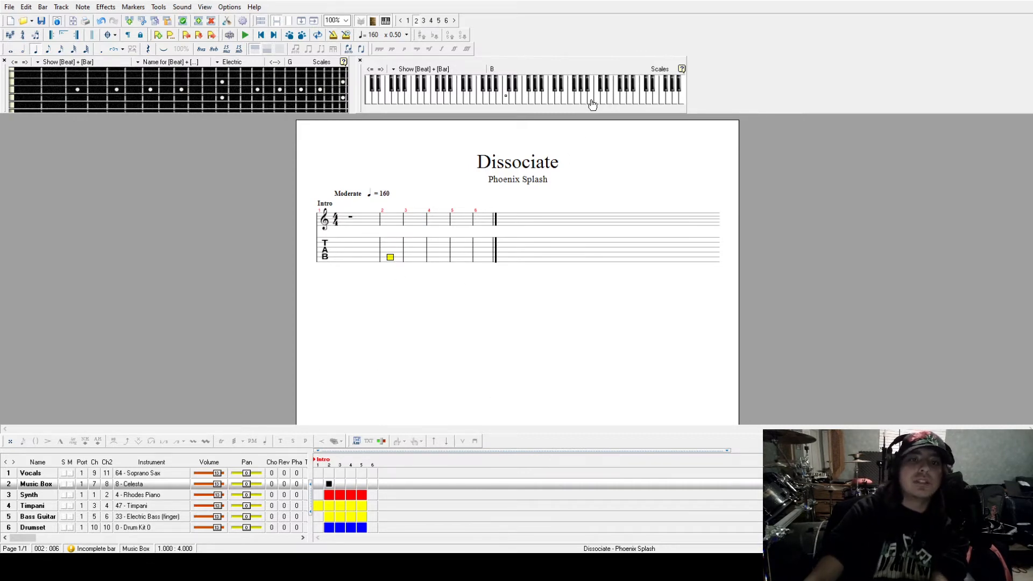
key("Right")
key("Left")
key("Right")
key("Left")
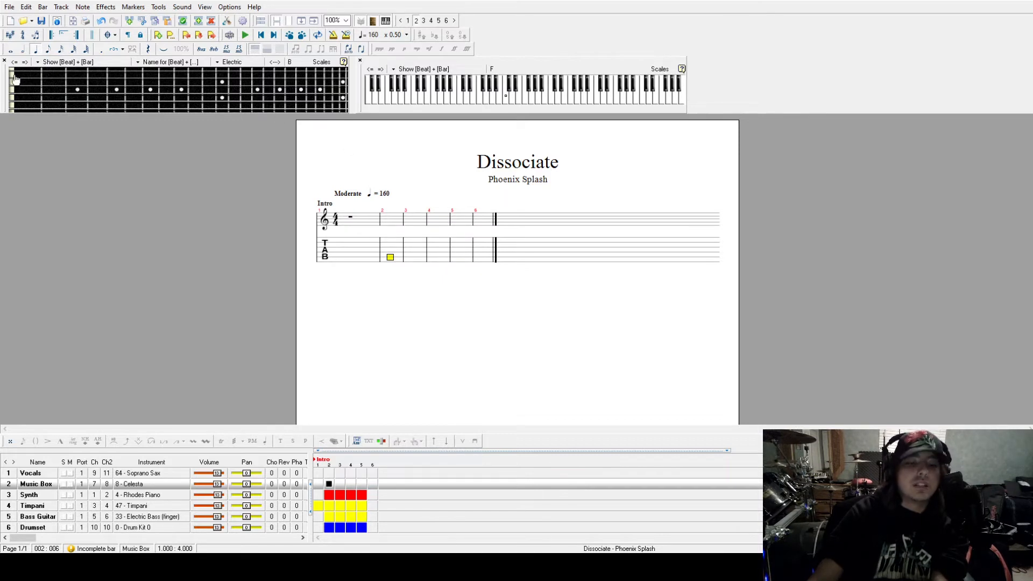
Step: Fill the Music Box's second bar with a quarter rest and quarter notes B, F and D (frets 19, 13, 10), and play it back
key("r")
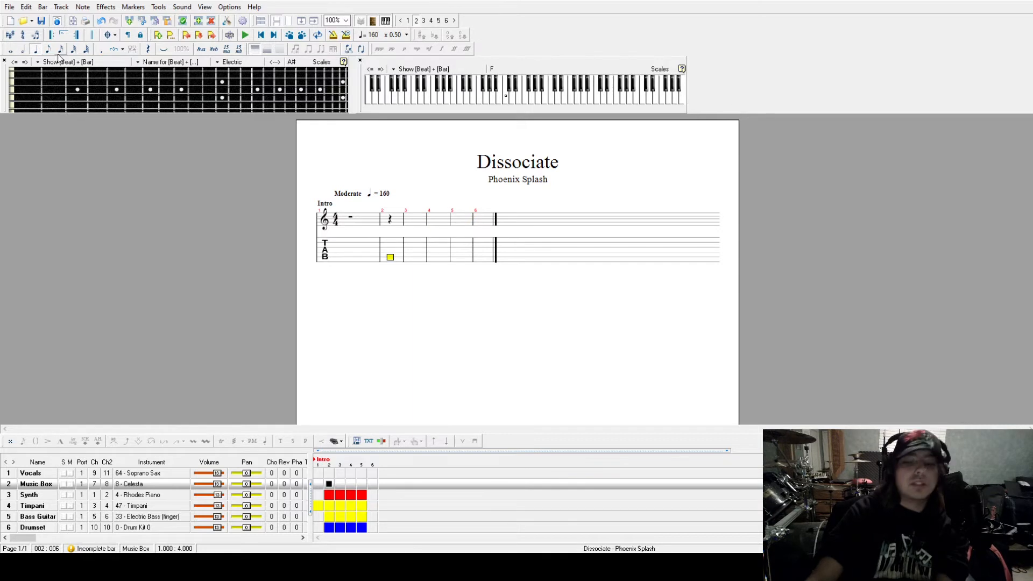
key("Right")
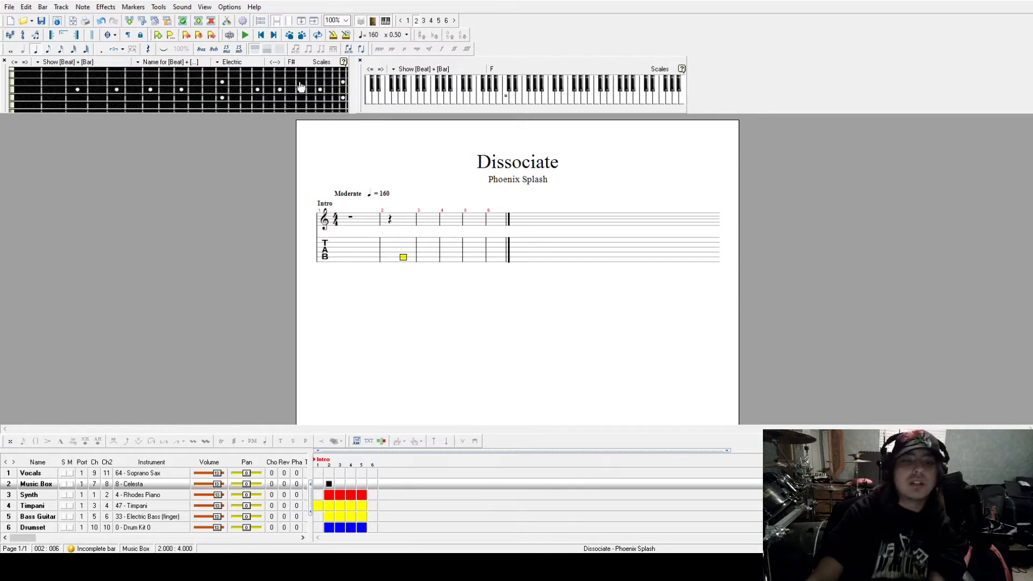
left_click(636, 103)
left_click(617, 102)
left_click(602, 102)
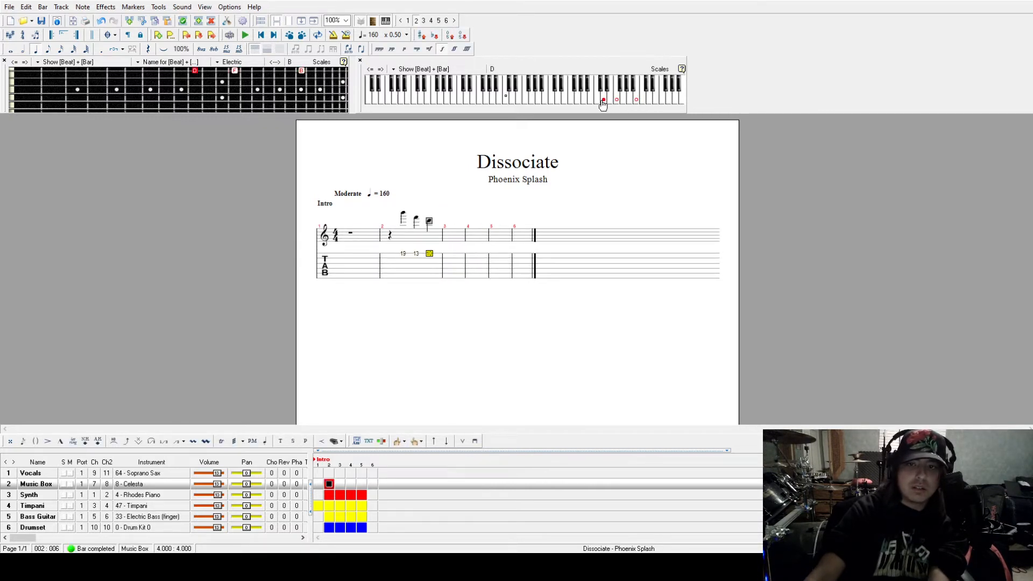
left_click(392, 240)
key("space")
key("space")
Step: Fill the Music Box's third bar with a quarter rest and quarter notes G, D and B (frets 15, 10, 7), and play both bars
left_click(446, 238)
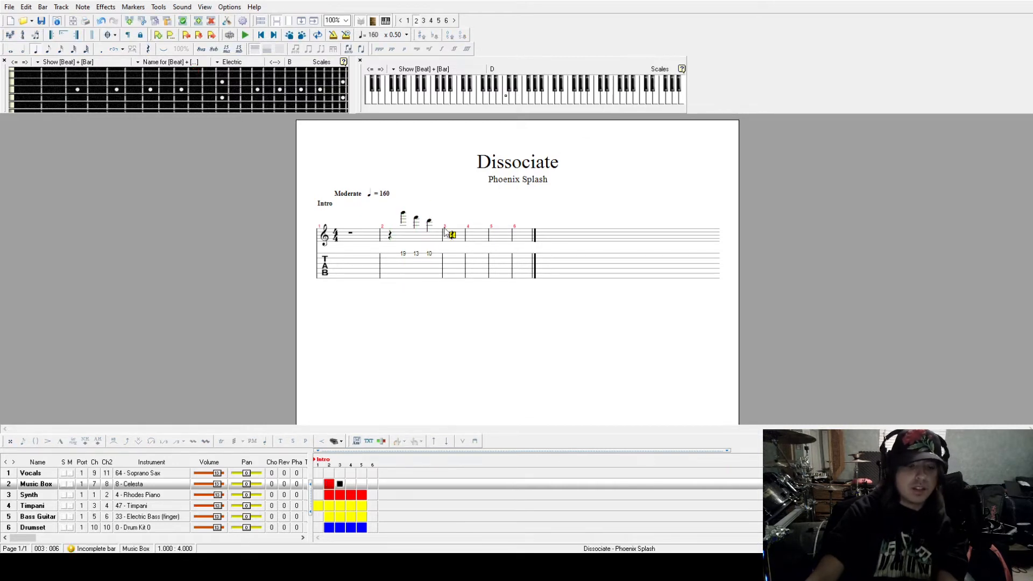
key("Right")
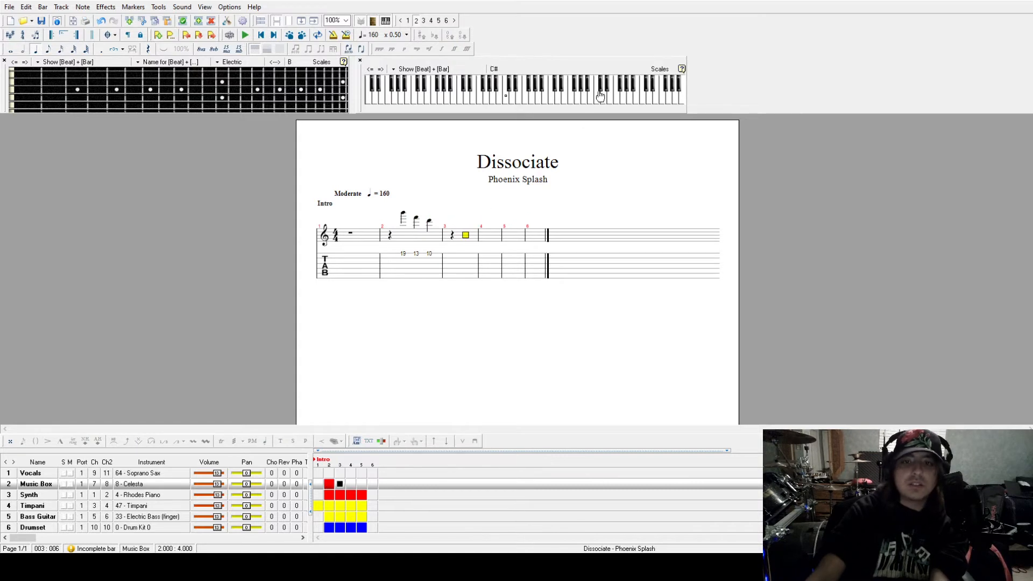
left_click(624, 101)
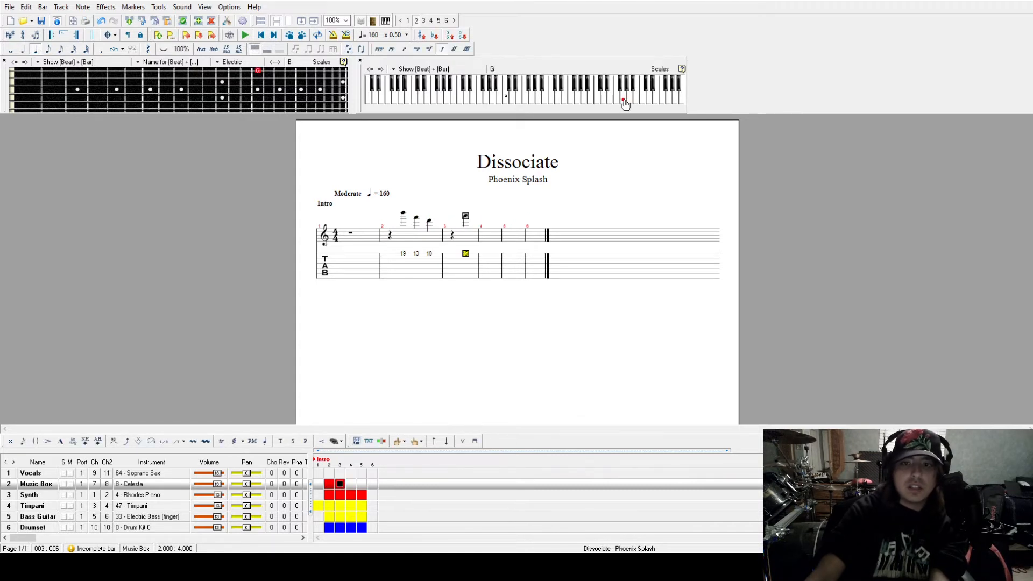
left_click(591, 101)
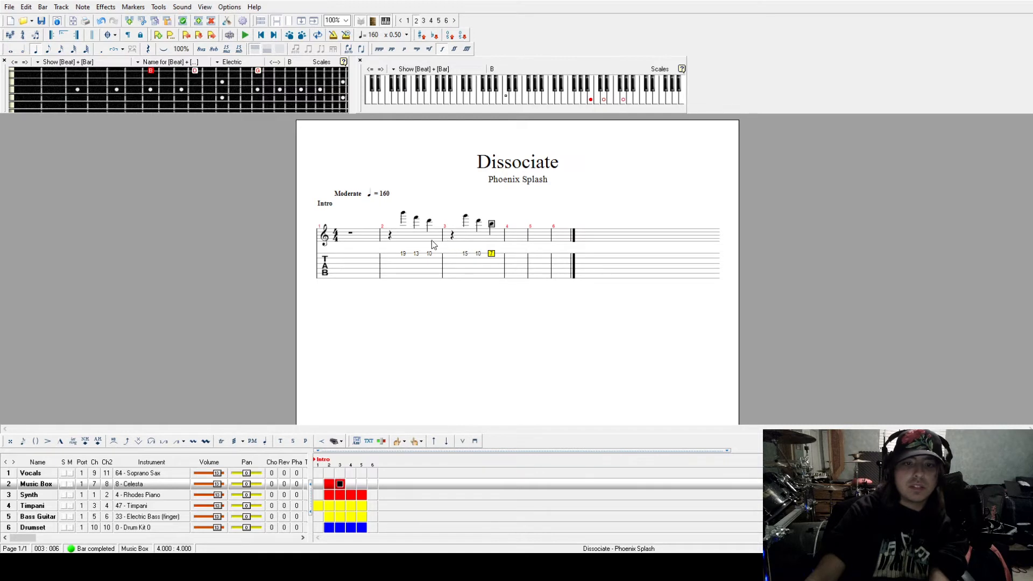
left_click(395, 246)
key("space")
key("space")
Step: Try out a B on the opening rest of the Music Box's second bar
left_click(390, 238)
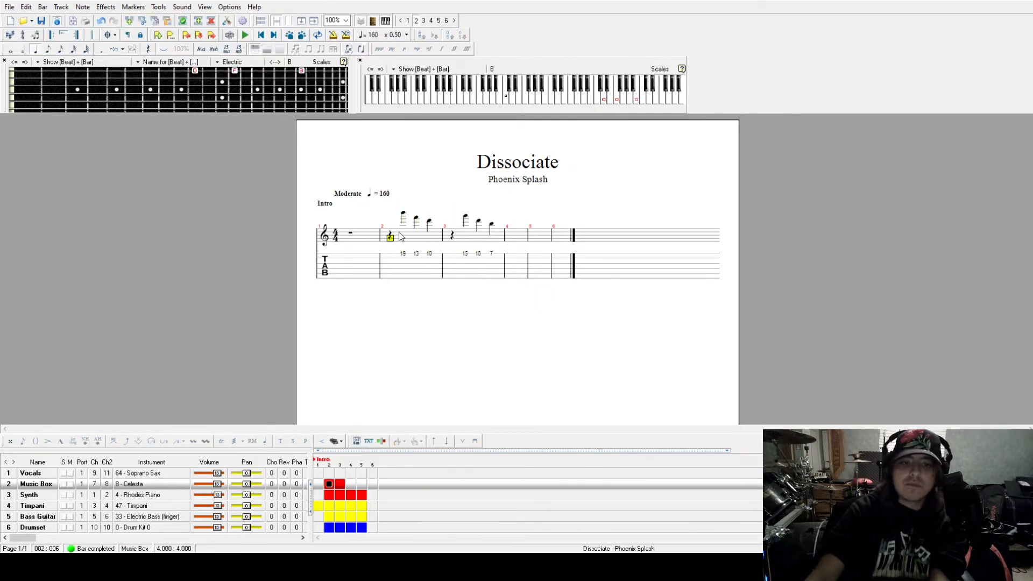
left_click(591, 100)
left_click(592, 100)
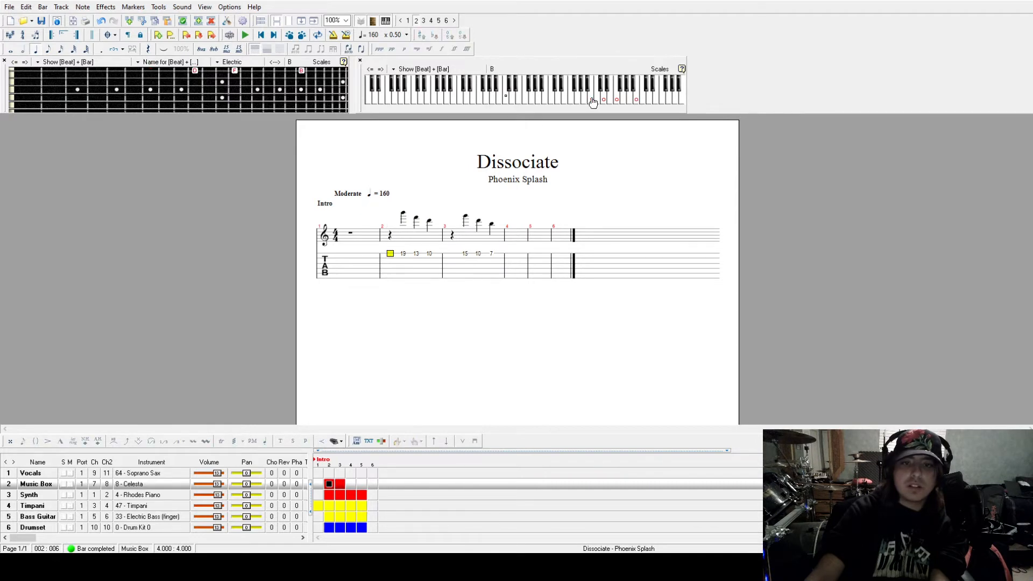
Step: Try out an E and a G on the opening rest of the Music Box's second bar
left_click(564, 101)
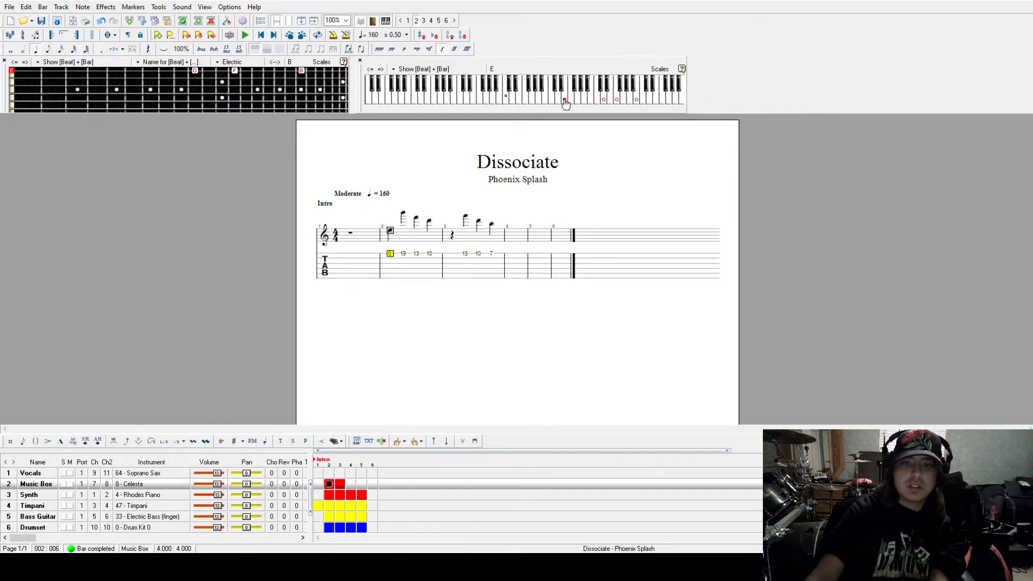
left_click(579, 101)
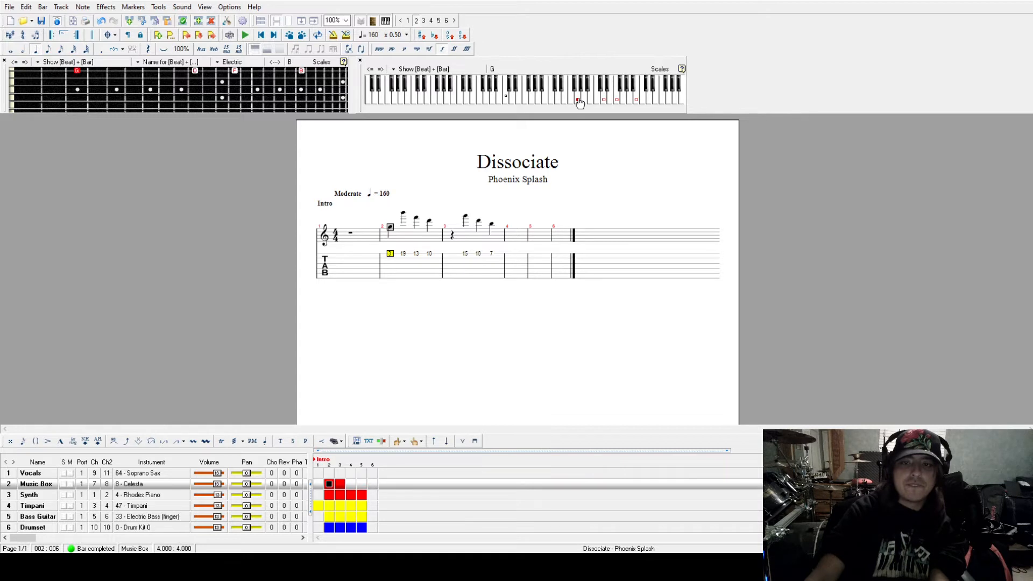
left_click(579, 101)
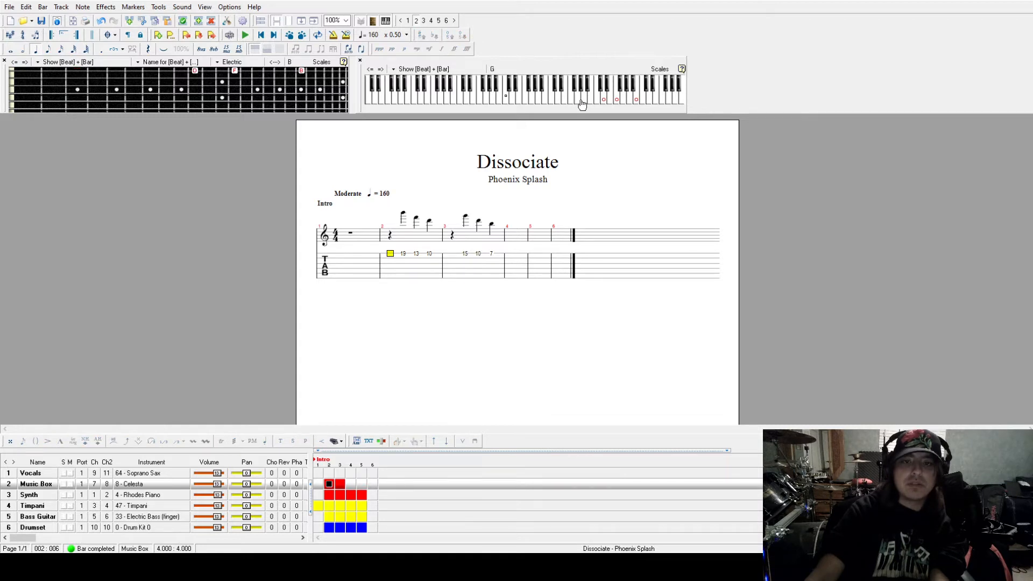
Step: Replace the second bar's opening rest with a low F, play it, and move the note to the second string at fret 6
left_click(571, 101)
key("space")
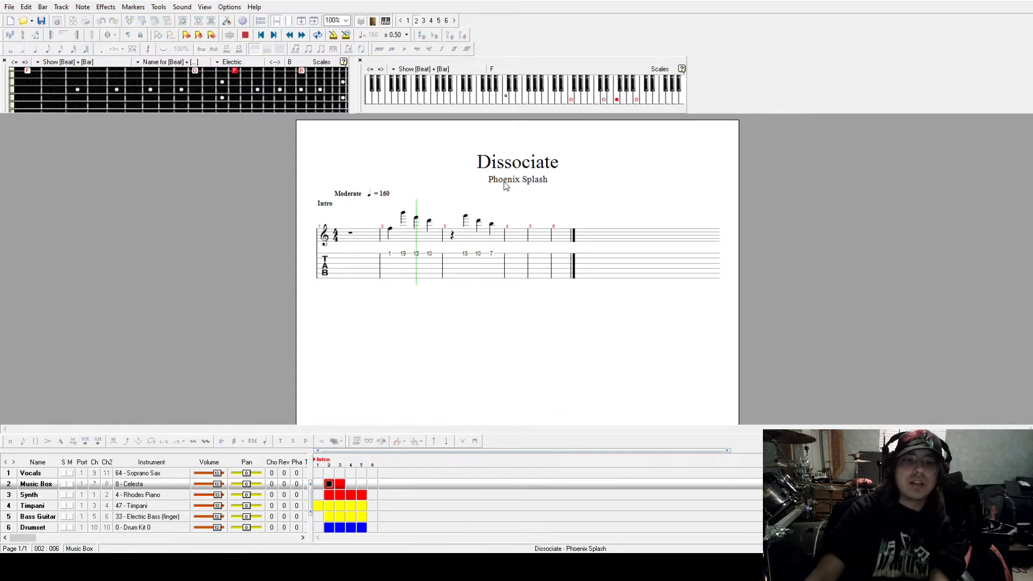
left_click(390, 254)
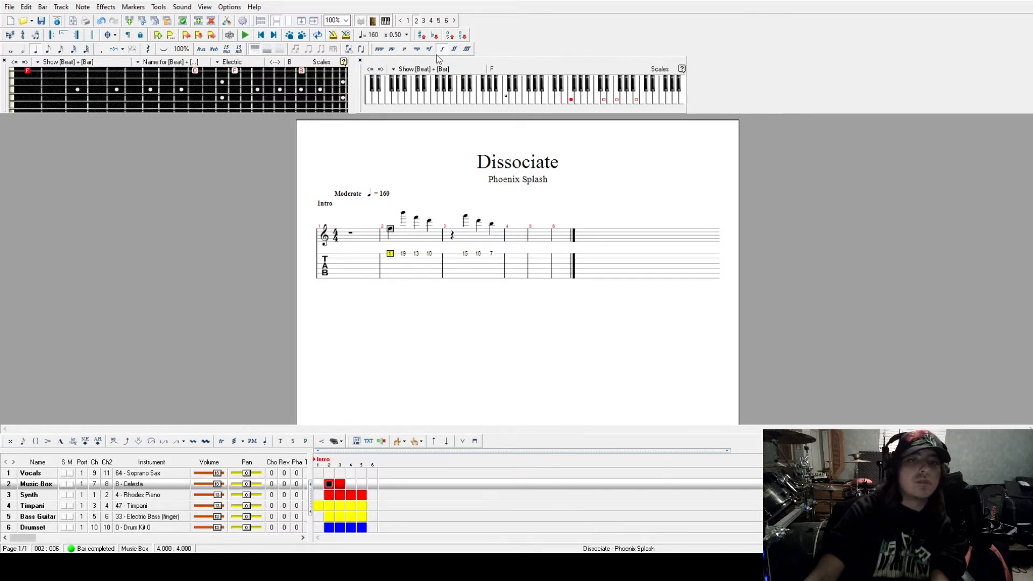
left_click(436, 37)
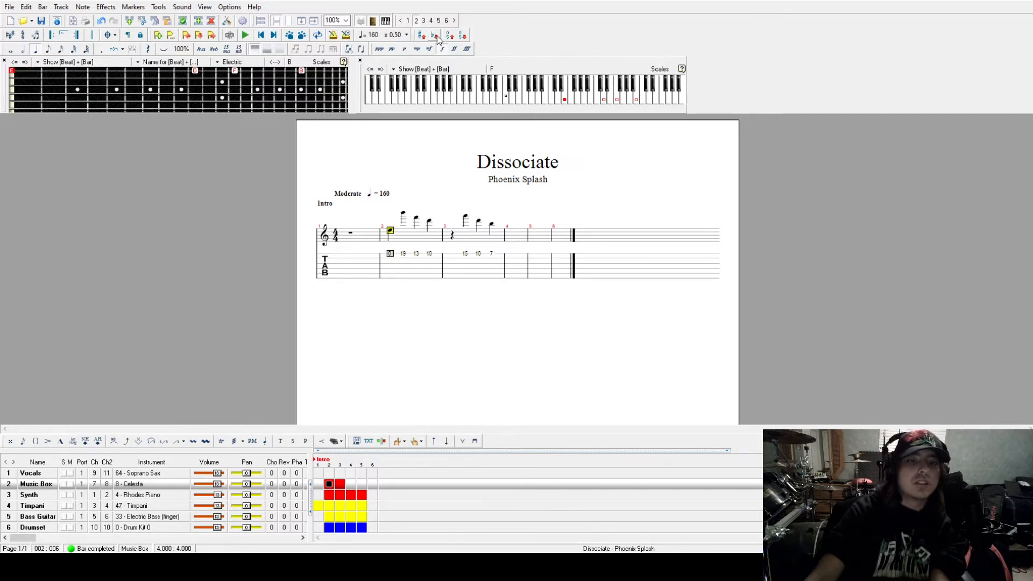
left_click(464, 36)
Step: Apply let ring to the notes of the Music Box's second and third bars and play them back
left_click_drag(392, 260, 495, 262)
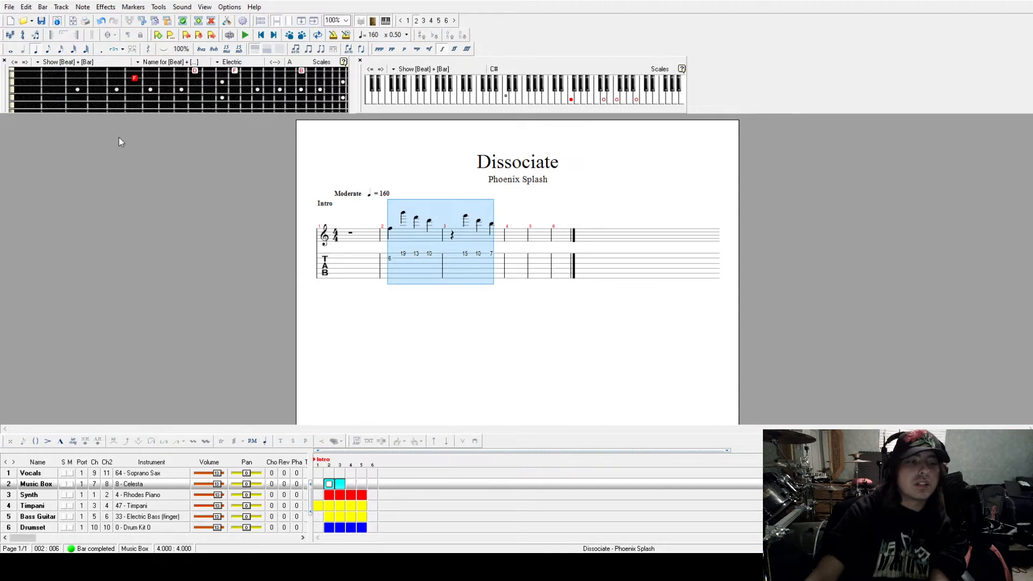
left_click(73, 441)
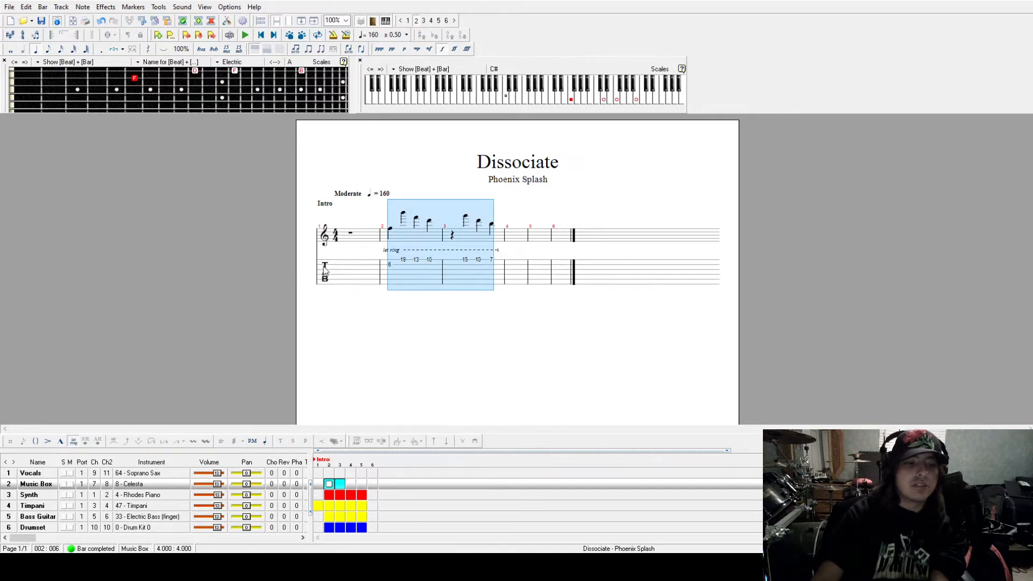
left_click(395, 237)
key("space")
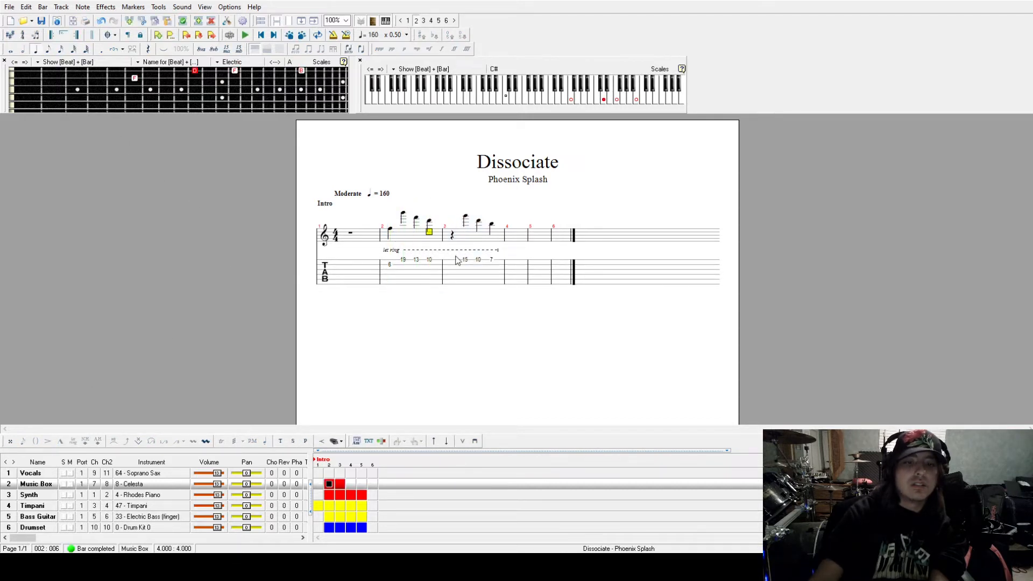
Step: Replace the third bar's opening rest with a low G on the second string, extend let ring over it, and play both bars
left_click(578, 100)
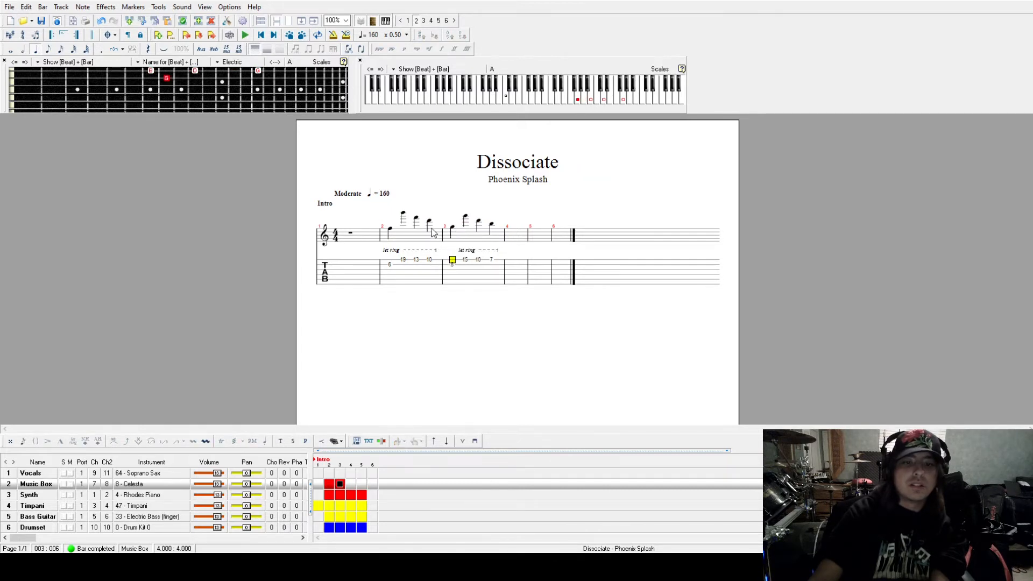
key("space")
key("space")
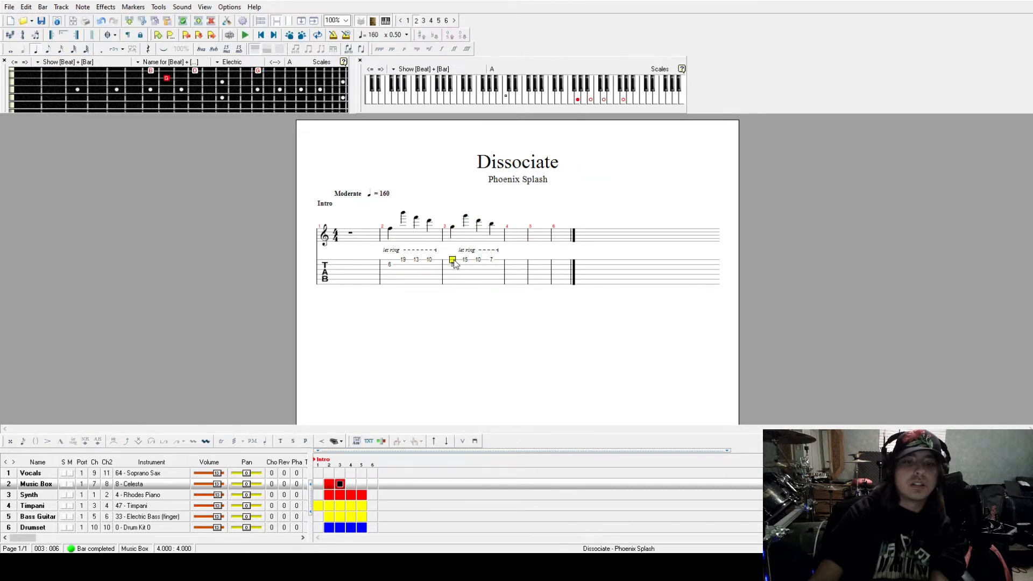
left_click_drag(453, 264, 490, 269)
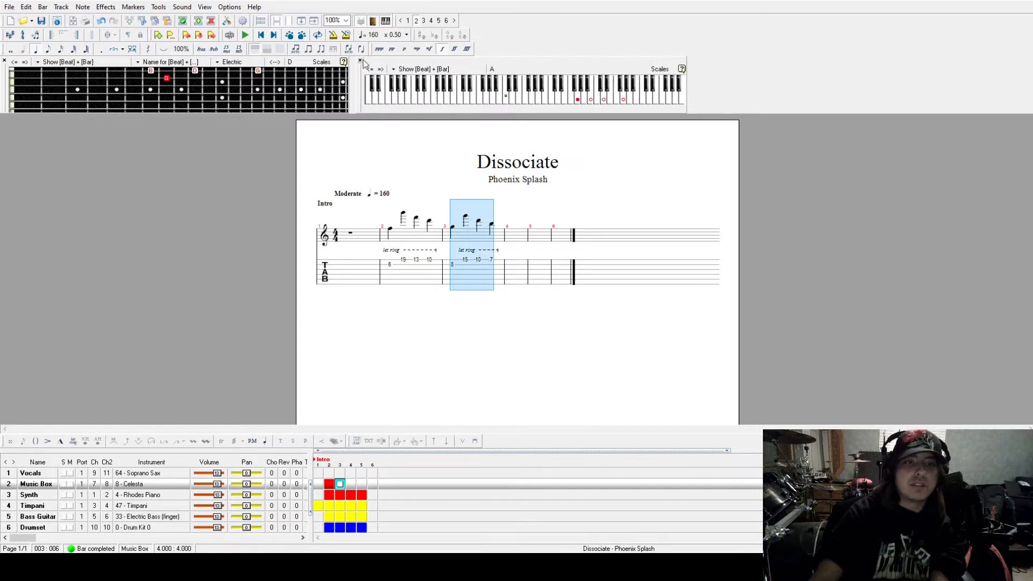
left_click(73, 441)
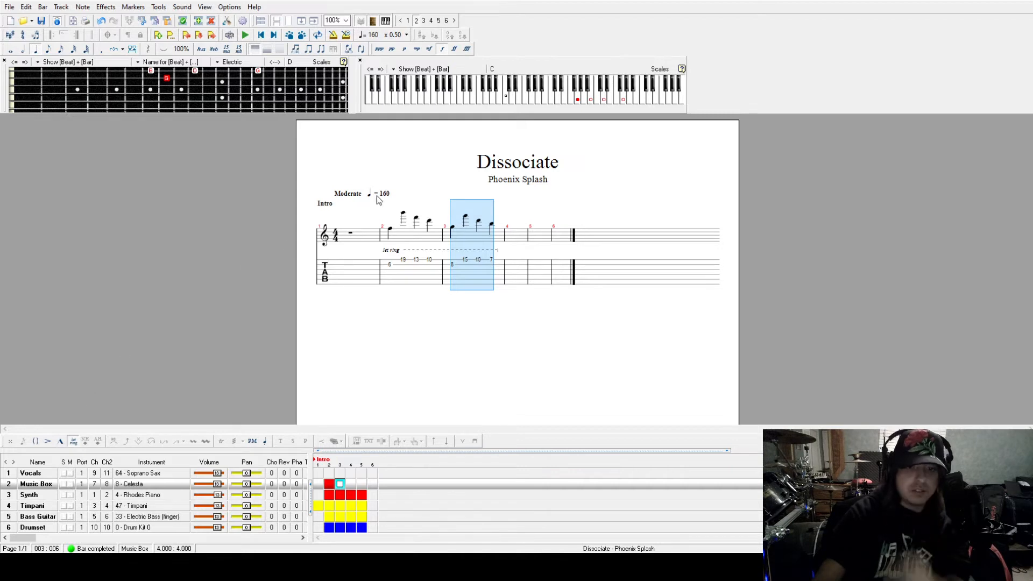
left_click(409, 260)
key("space")
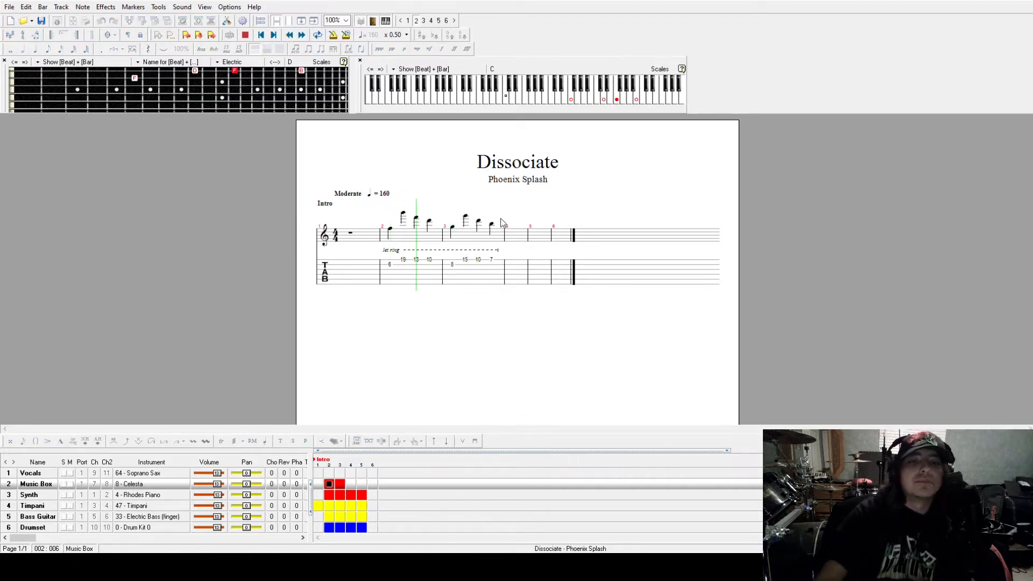
key("space")
Step: Fill the Music Box's fourth bar with quarter notes C, E, C and B (frets 1, 12, 8, 7) and play it back
left_click(520, 238)
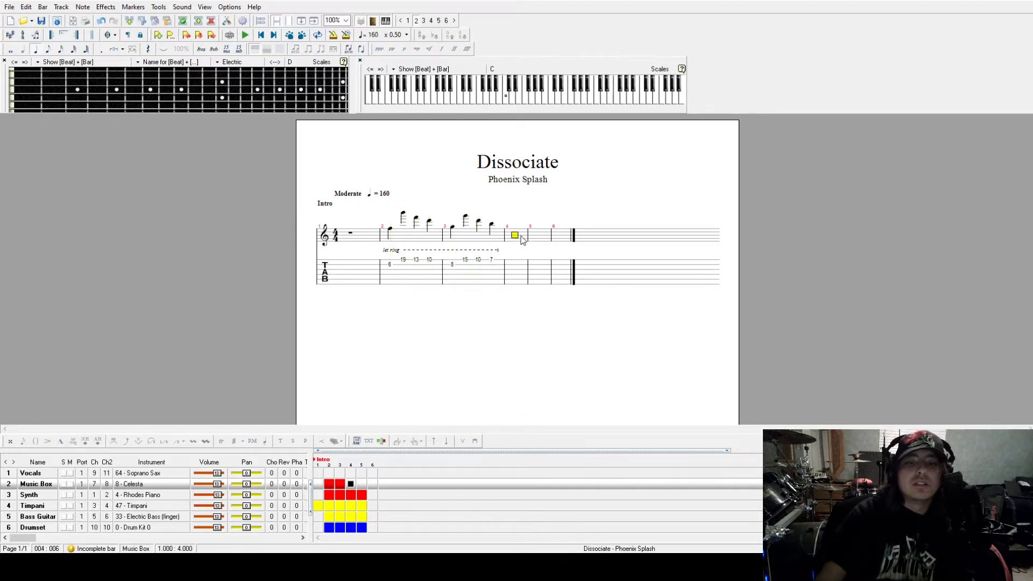
left_click(553, 101)
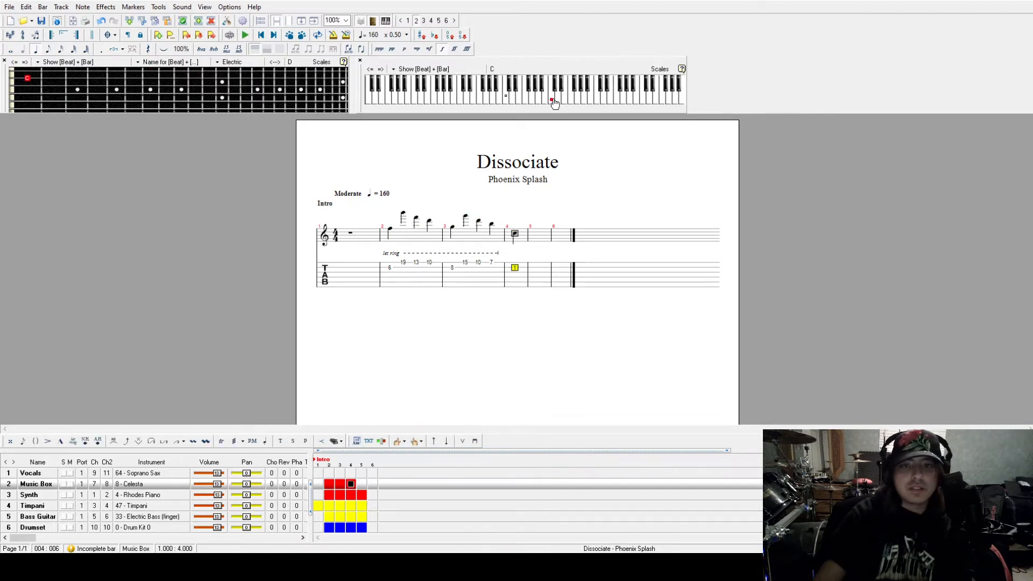
left_click(597, 102)
left_click(601, 103)
left_click(600, 102)
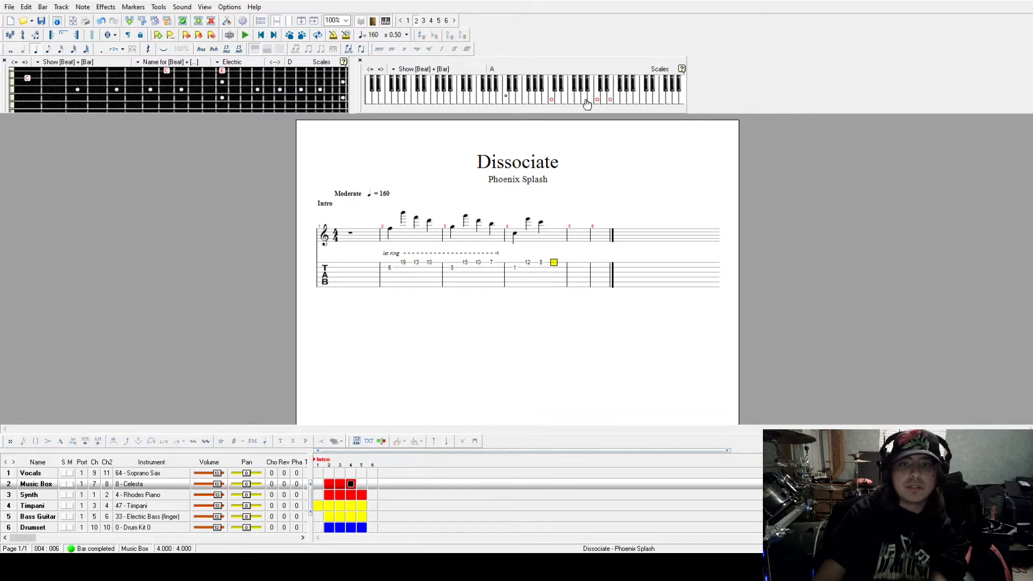
left_click(578, 103)
left_click(591, 102)
key("space")
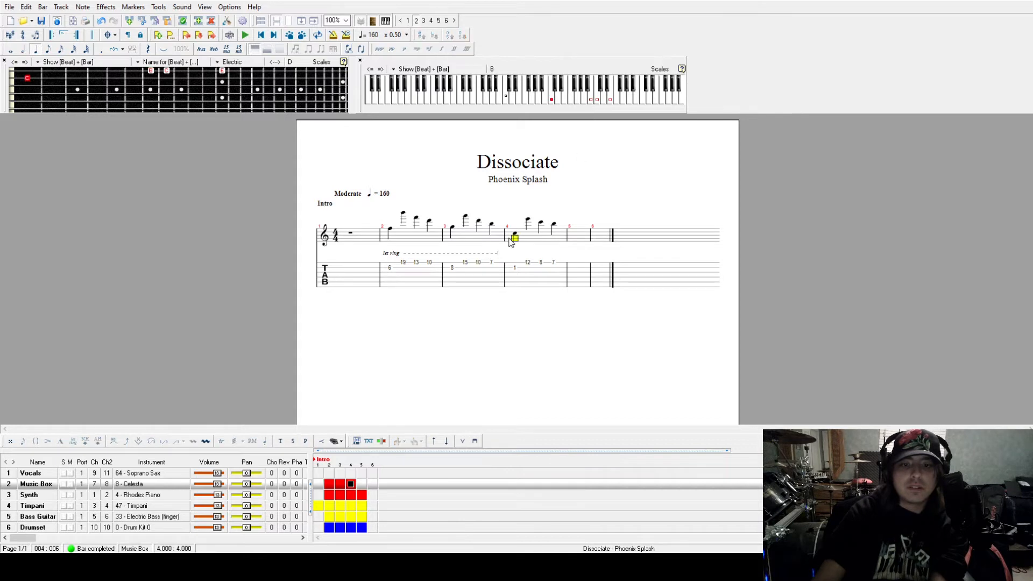
Step: Build a chord of E, G, B and high E on the fifth bar's first beat and give it a downstroke
left_click(577, 232)
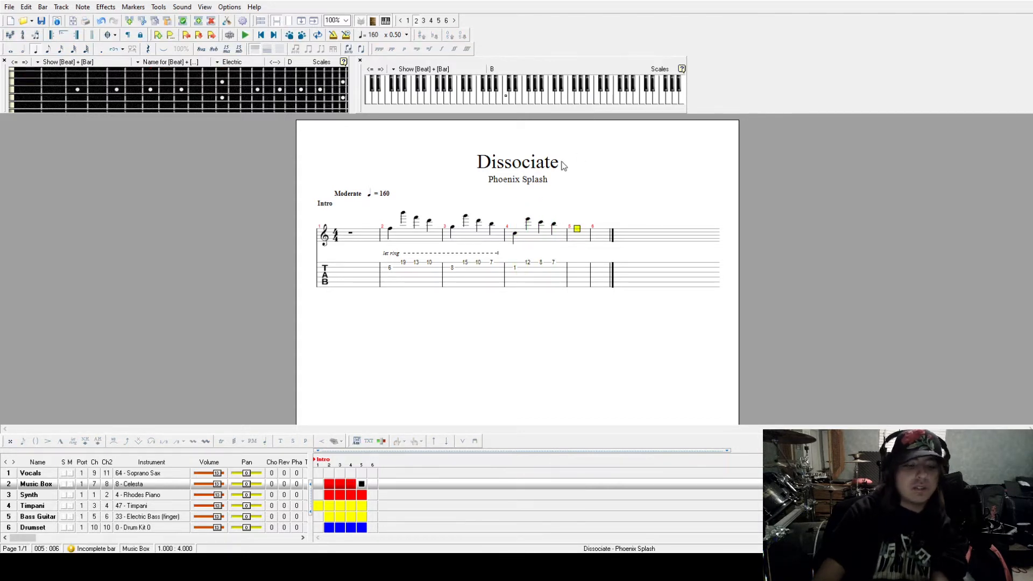
left_click(565, 102)
left_click(578, 102)
left_click(591, 102)
left_click(615, 101)
left_click(615, 103)
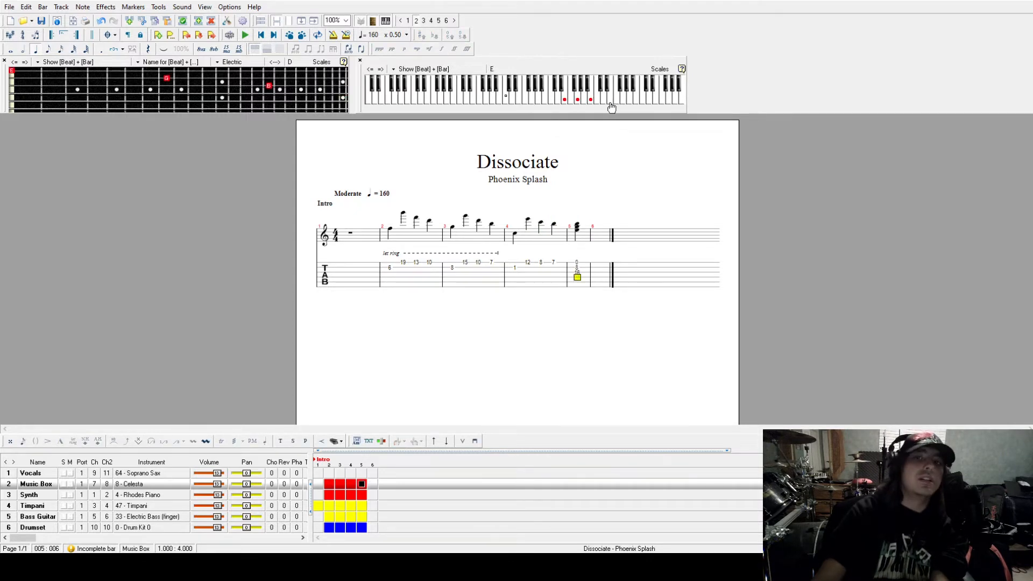
left_click(611, 102)
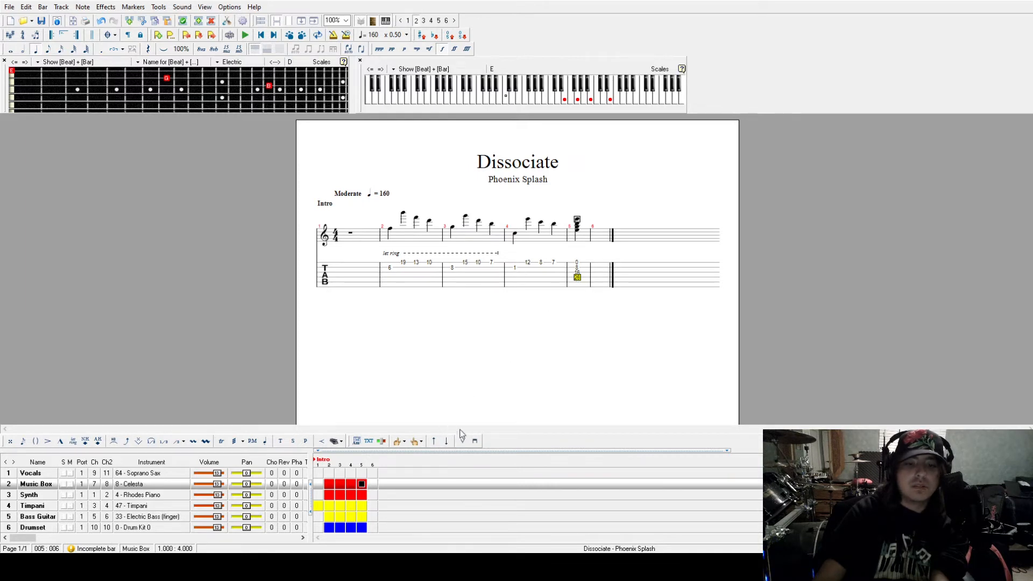
key("ctrl+d")
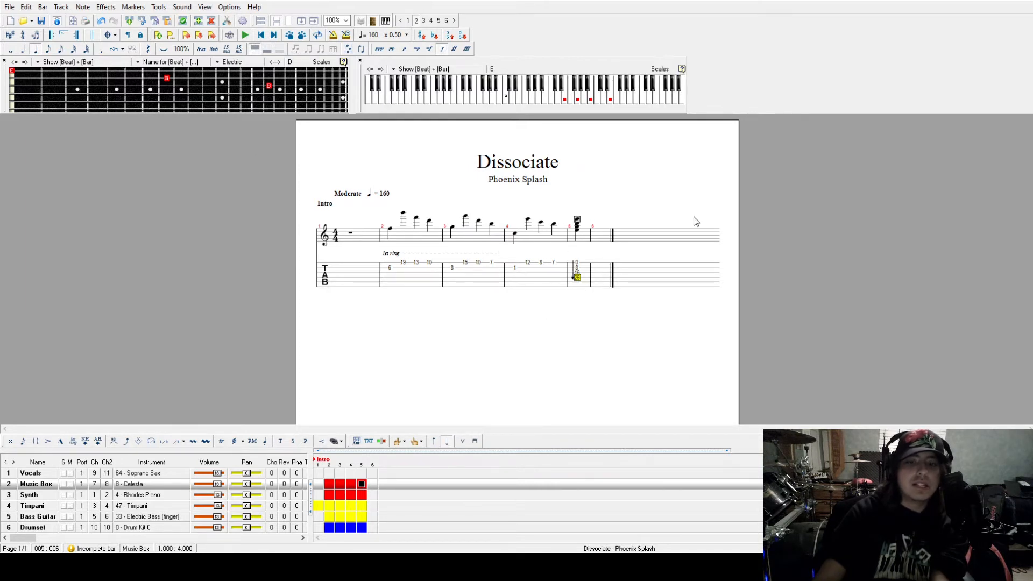
Step: Make the fifth bar's chord a half note and paste a copy of it right after
left_click(24, 50)
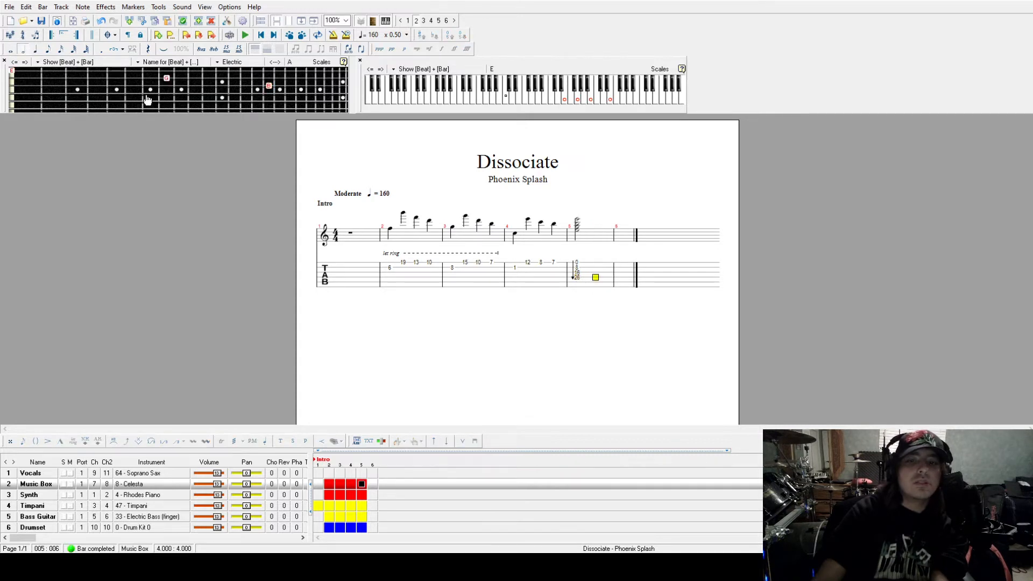
left_click_drag(576, 242, 586, 246)
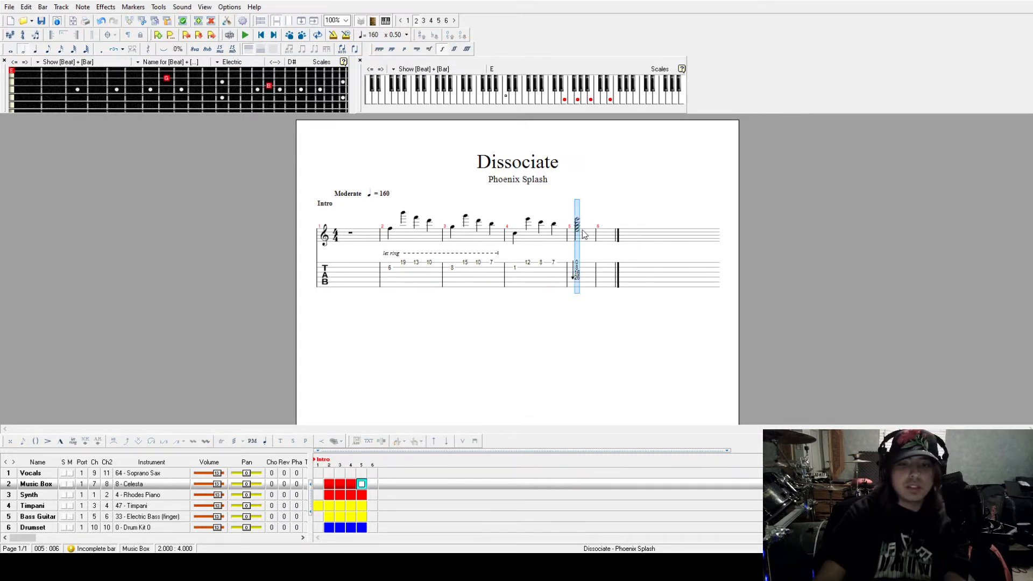
key("Right")
key("ctrl+v")
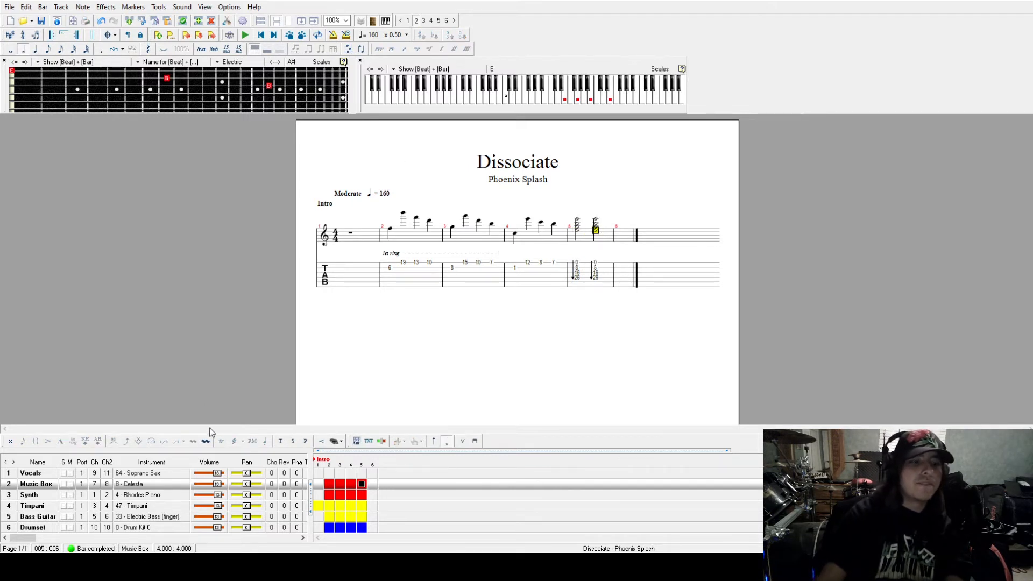
Step: Remove the downstroke from the fifth bar's second chord, shorten it to a quarter note, and copy it onto the last beat
left_click(449, 441)
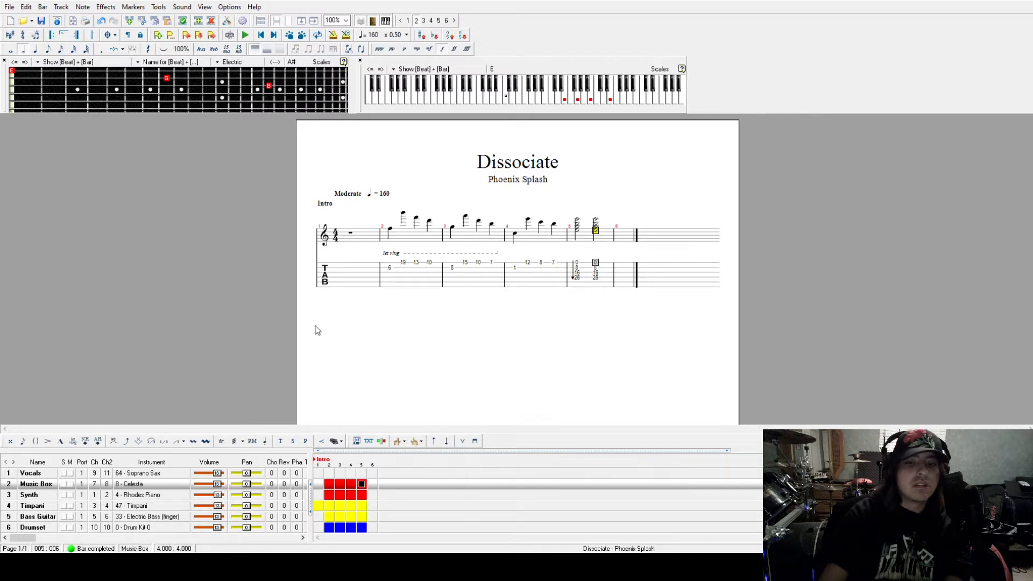
left_click(35, 49)
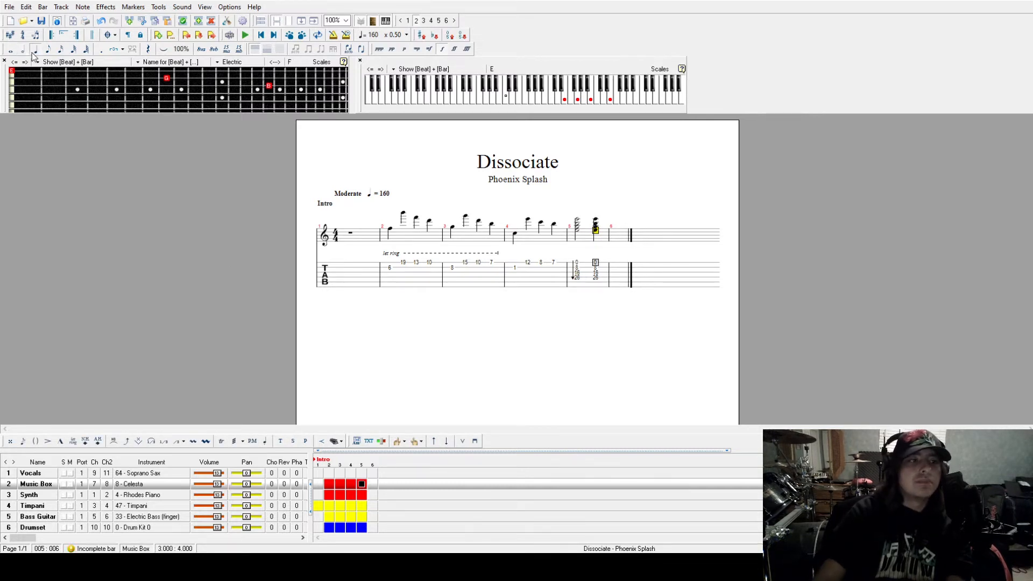
left_click(601, 277)
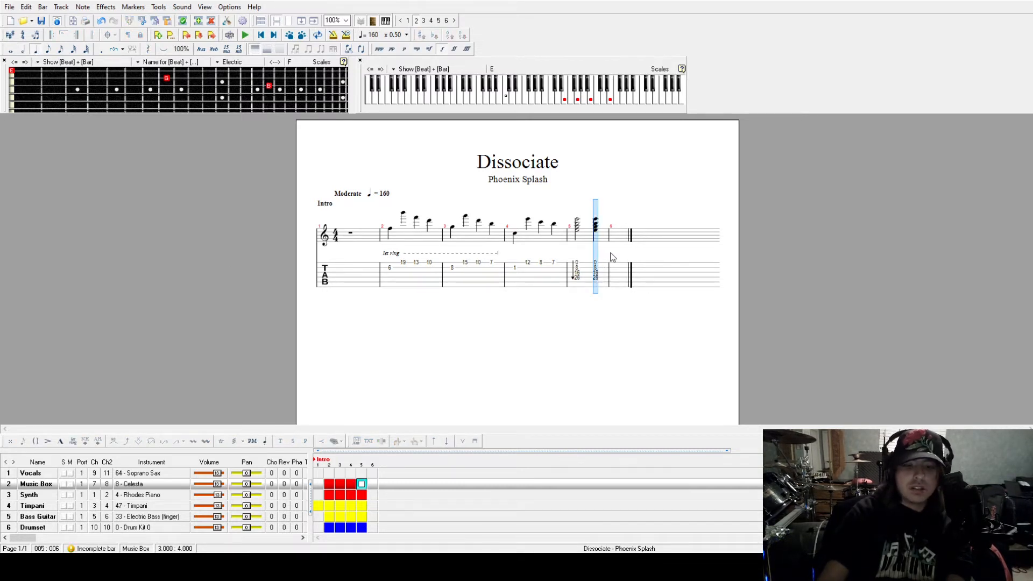
key("ctrl+c")
key("ctrl+v")
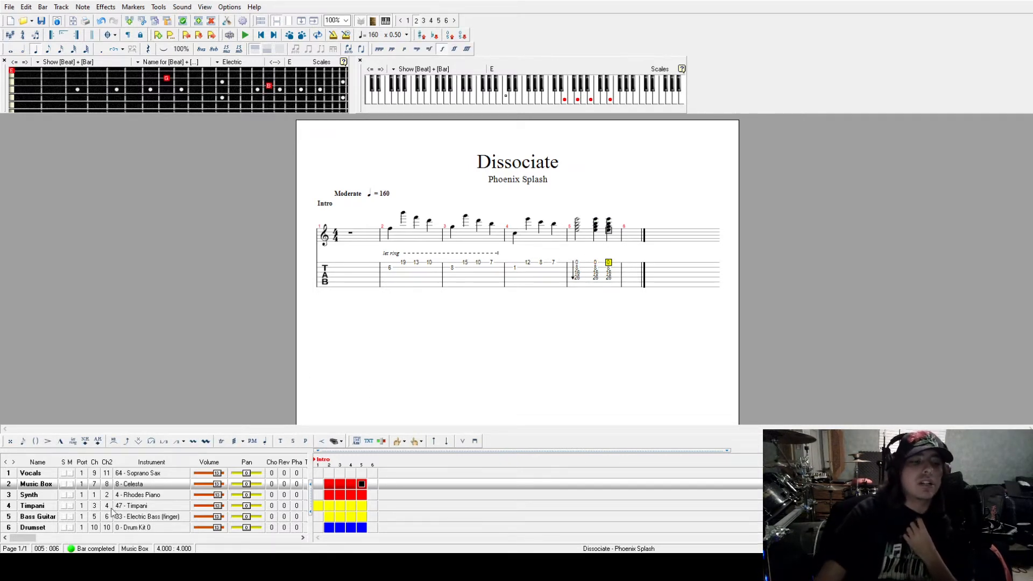
Step: Check the Timpani's fifth bar, then try 9 - Glockenspiel as the Music Box track's instrument and play the melody
left_click(42, 508)
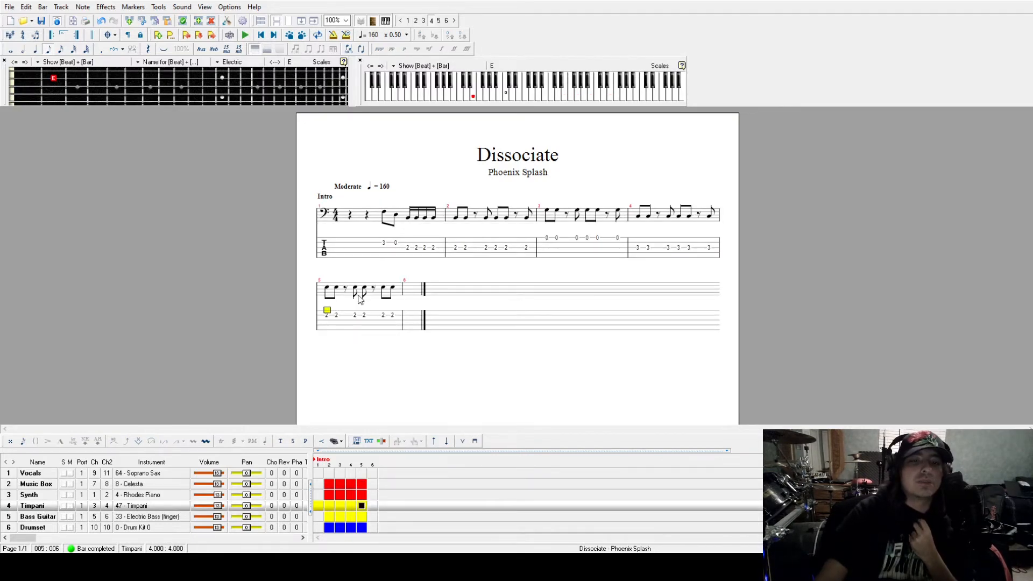
left_click(45, 488)
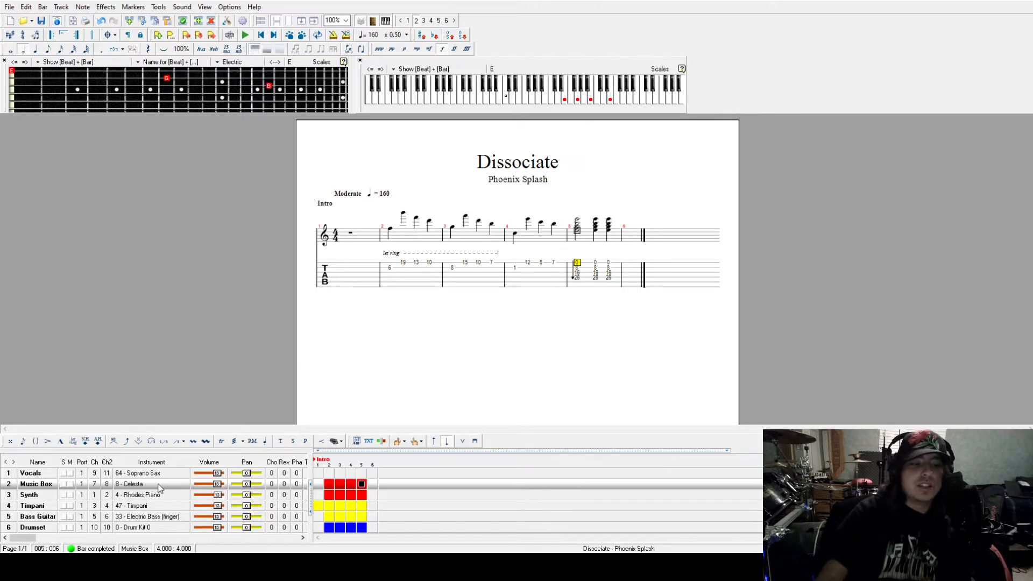
left_click(390, 232, "shift")
left_click(390, 231)
key("space")
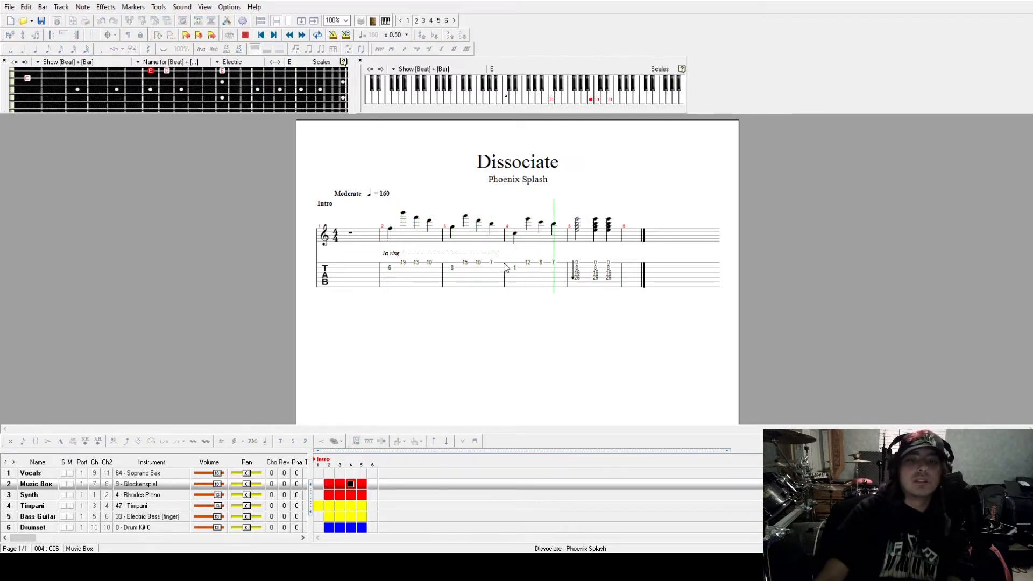
key("space")
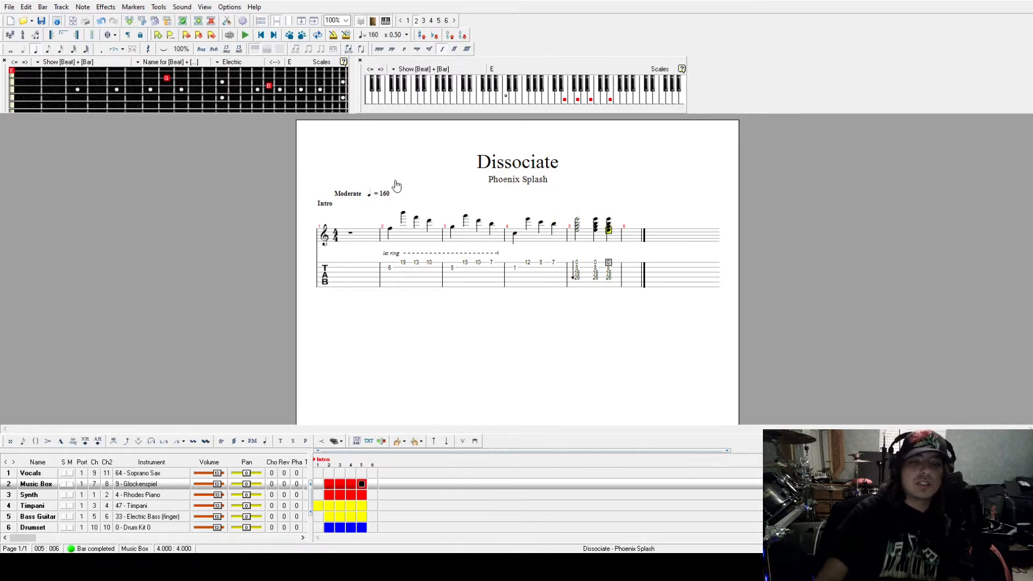
Step: Set the Music Box track's instrument to 10 - Music Box and play its second bar
left_click(405, 201)
key("space")
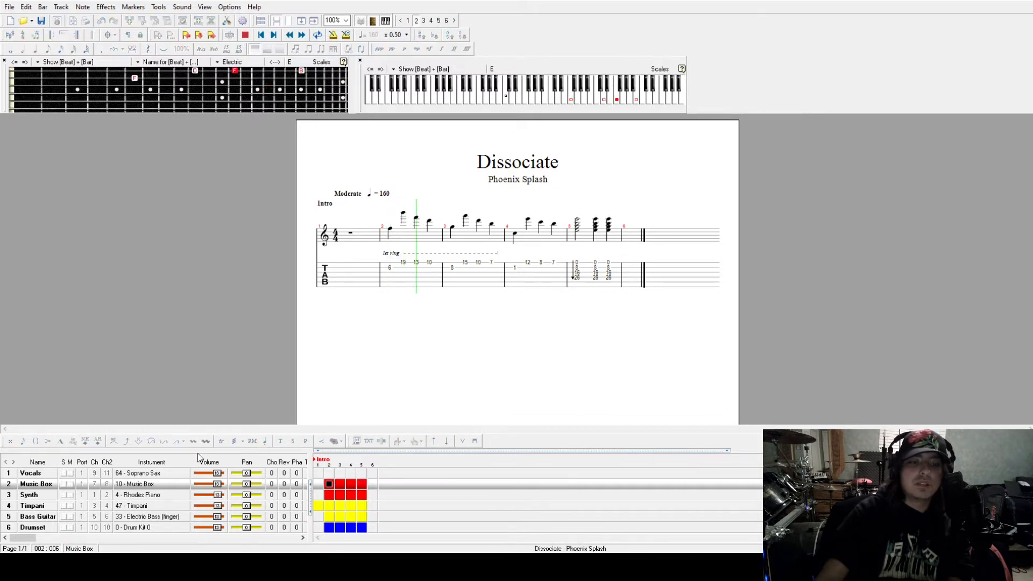
key("space")
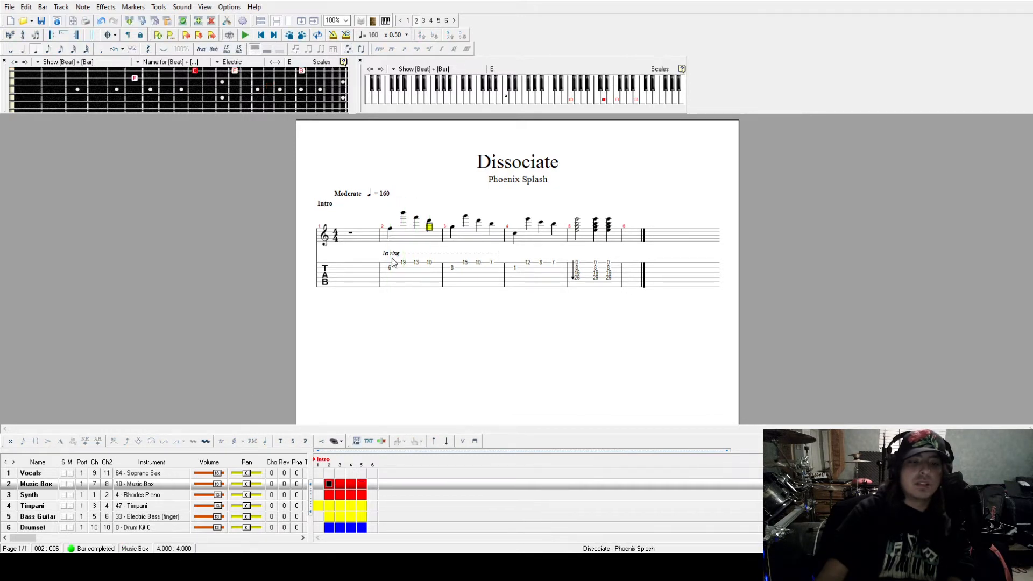
Step: Change the Music Box track's instrument to 8 - Celesta and play its melody from the second bar
left_click(390, 189)
left_click(371, 282)
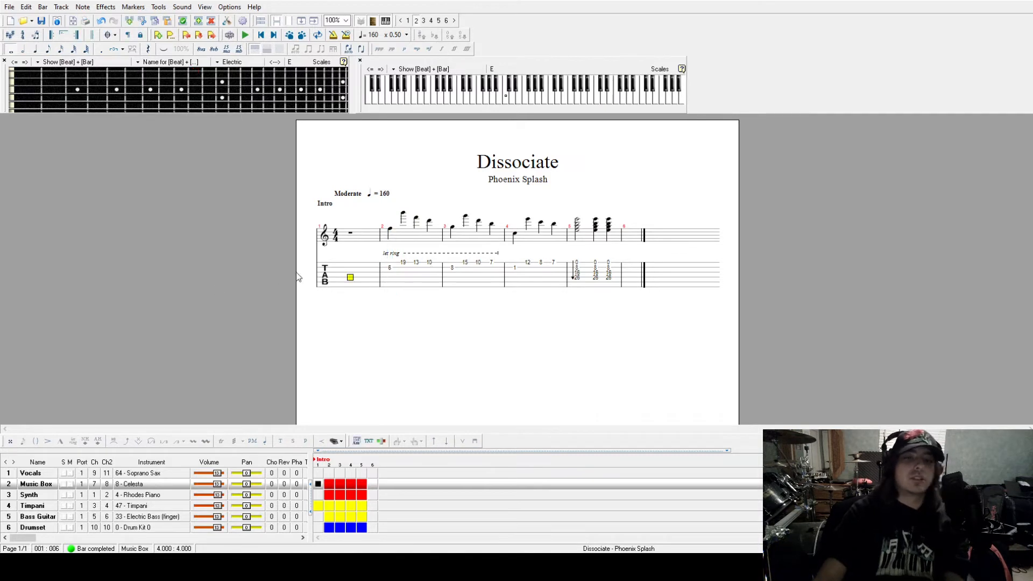
left_click(594, 263)
left_click(577, 267)
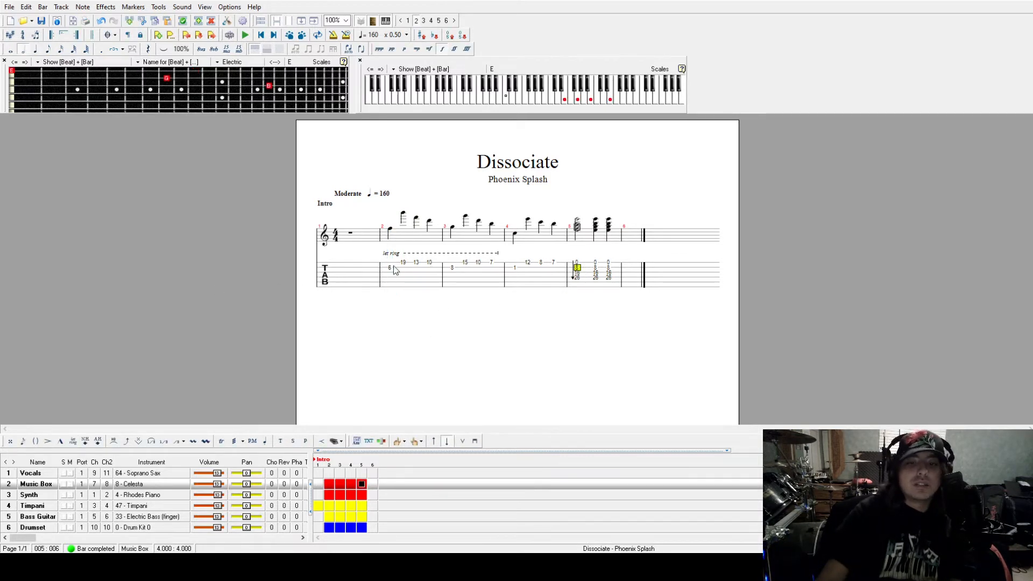
left_click(329, 486)
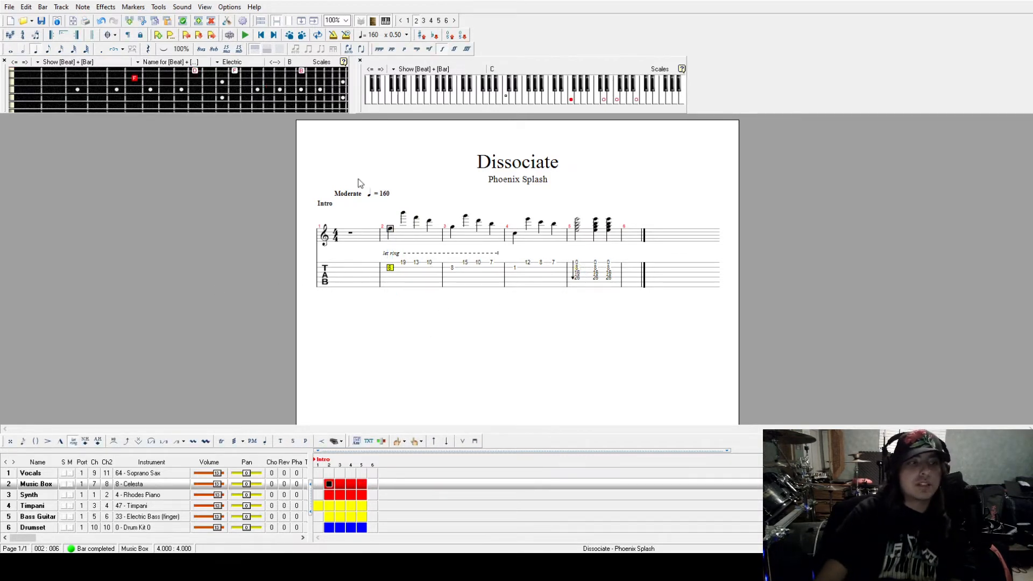
key("space")
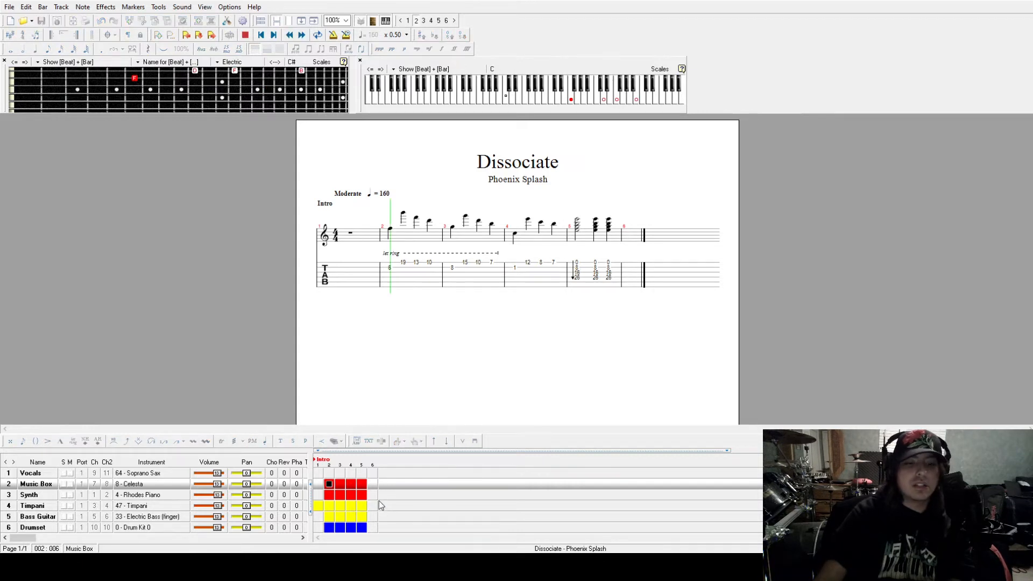
key("space")
Step: Play the Intro from the beginning, following the Synth part and then the Music Box part
key("ctrl+Home")
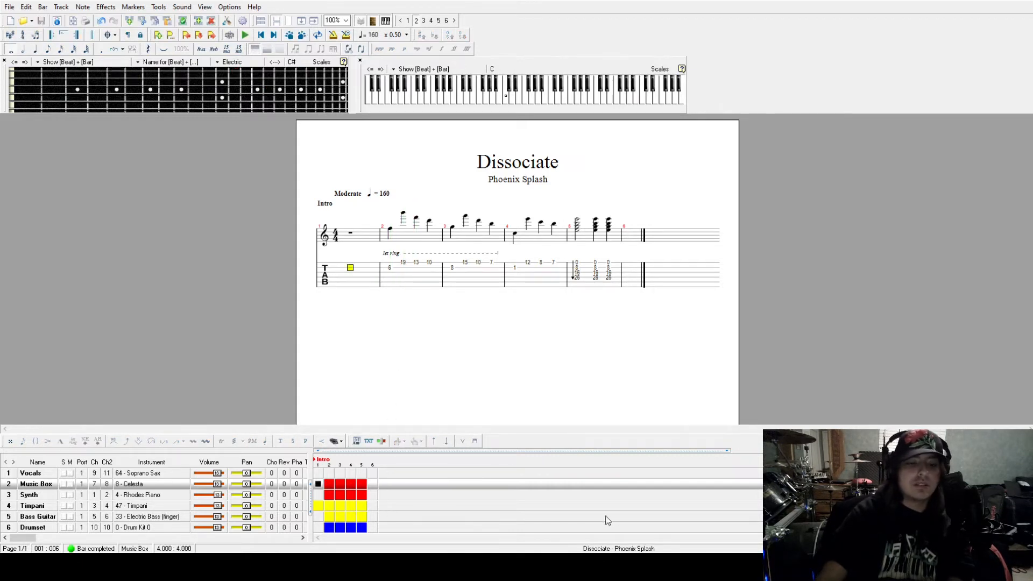
key("space")
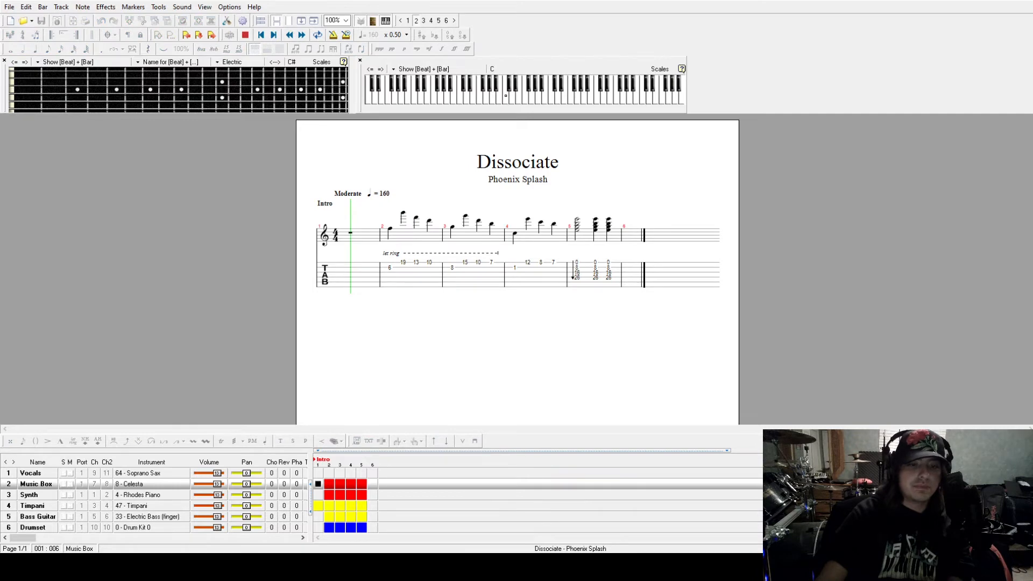
left_click(48, 505)
left_click(49, 495)
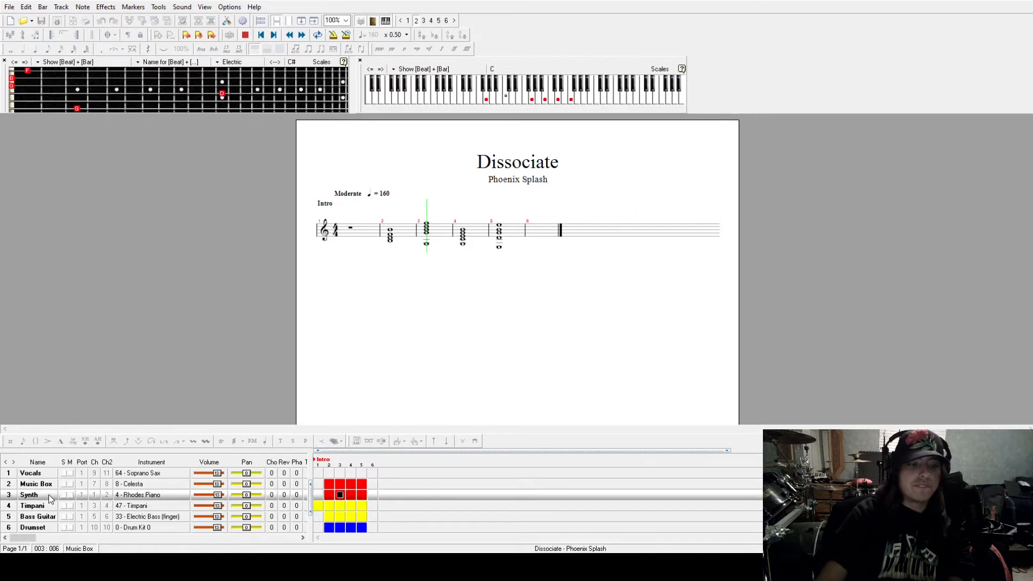
left_click(51, 485)
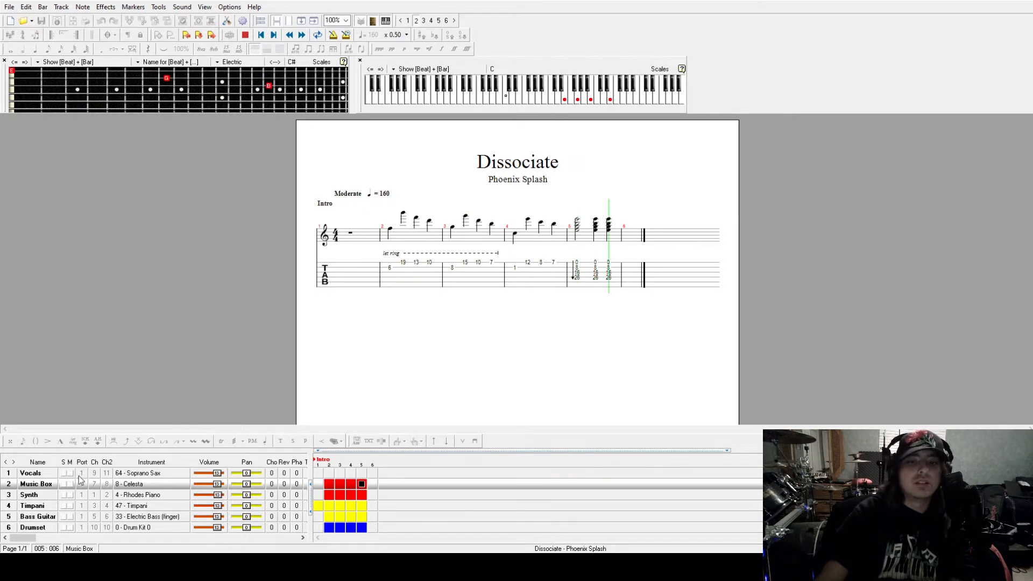
Step: Copy bars 2 to 5 of all tracks and paste them at bar 6
left_click(325, 484)
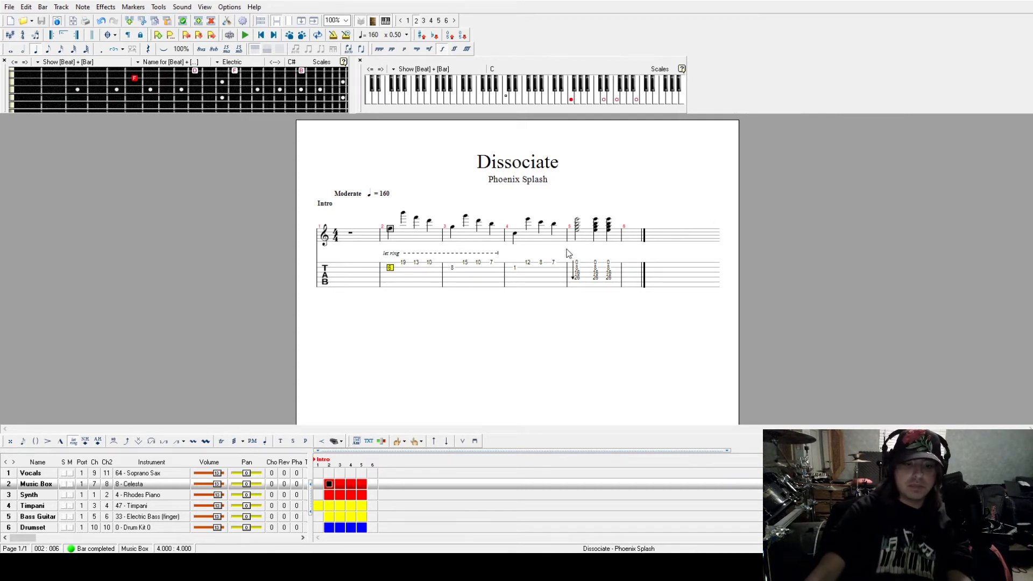
left_click(629, 236)
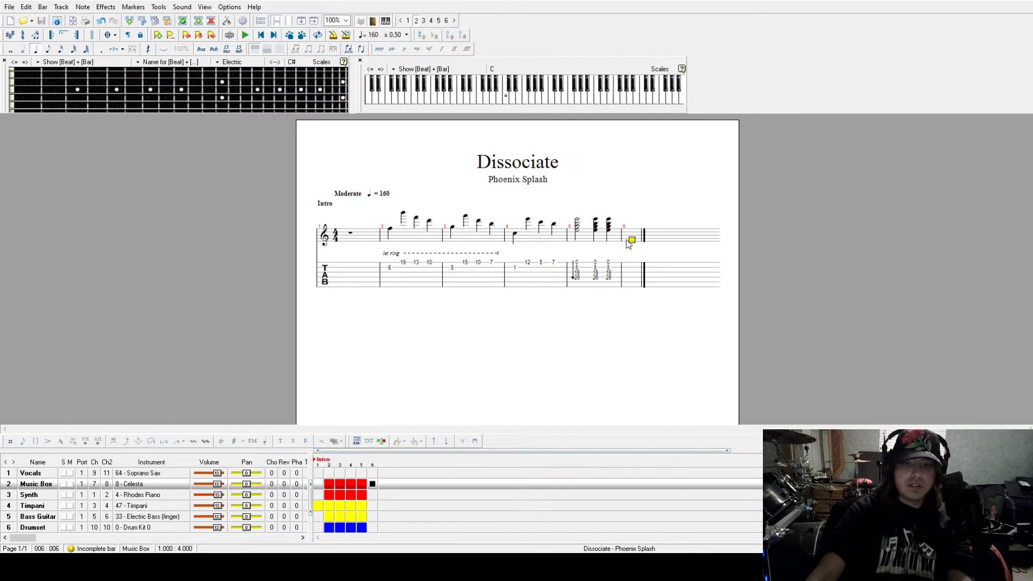
key("ctrl+v")
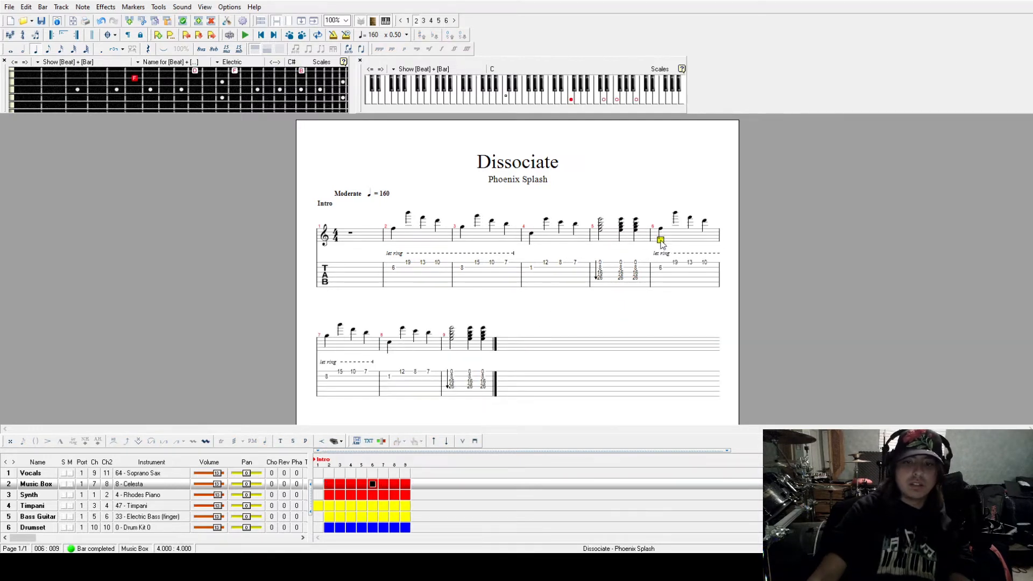
Step: Cut the Music Box notes from bars 8 and 9, leaving both bars empty
left_click(339, 346)
left_click(389, 347)
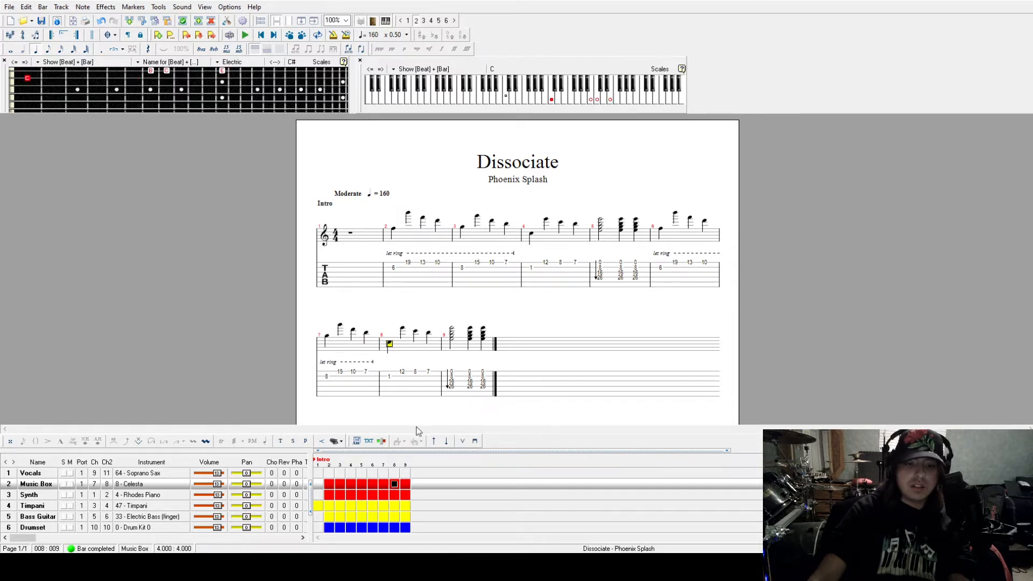
key("ctrl+x")
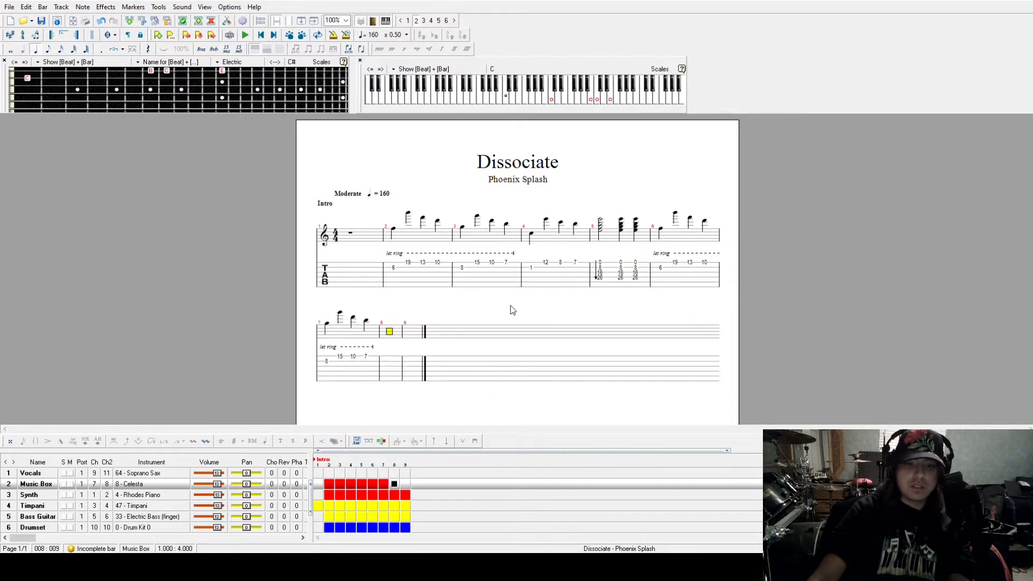
Step: Play the Music Box melody from bar 6 up to the empty bar 8
left_click(662, 243)
key("space")
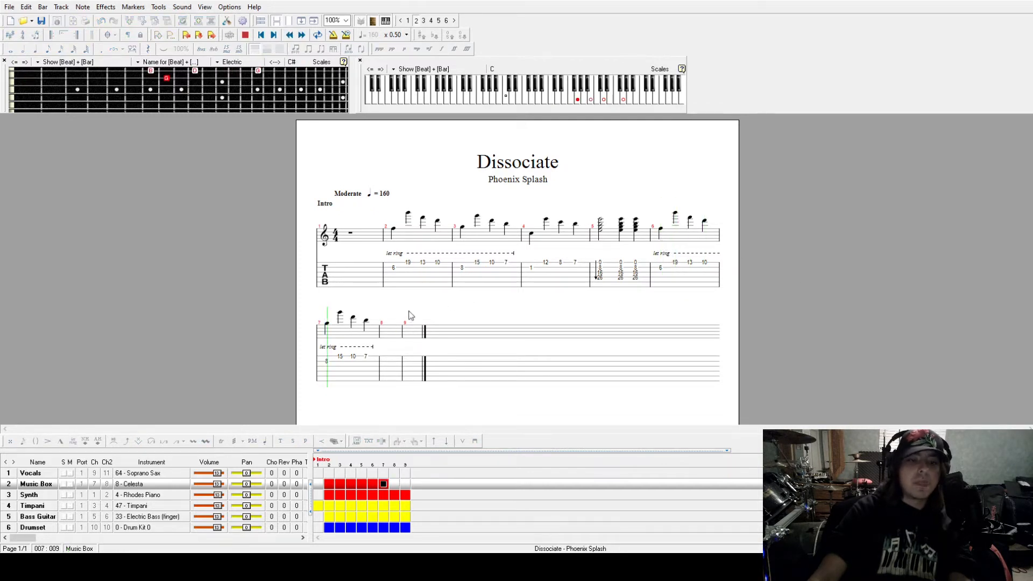
key("space")
left_click(391, 331)
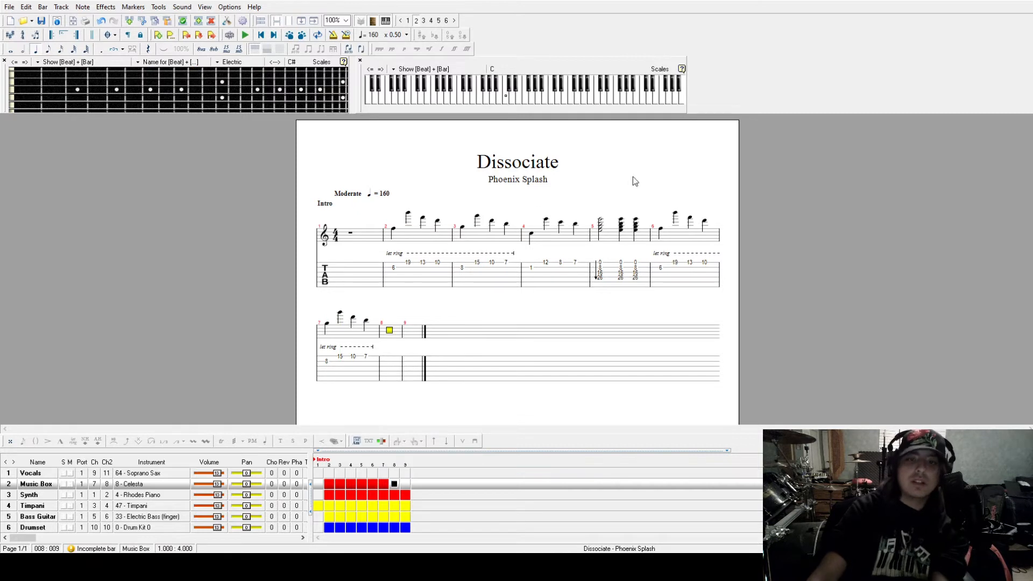
Step: Try out notes on the piano keyboard for the Music Box's bar 8 and play the Synth's chord in that bar
left_click(519, 101)
left_click(519, 101)
left_click(564, 101)
left_click(563, 101)
left_click(548, 101)
left_click(548, 101)
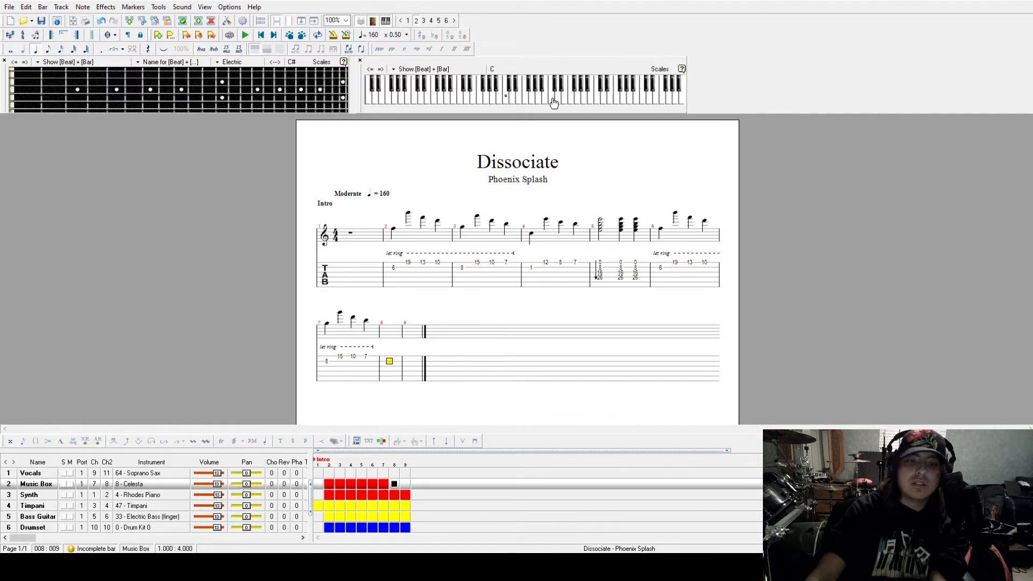
left_click(394, 495)
key("space")
key("space")
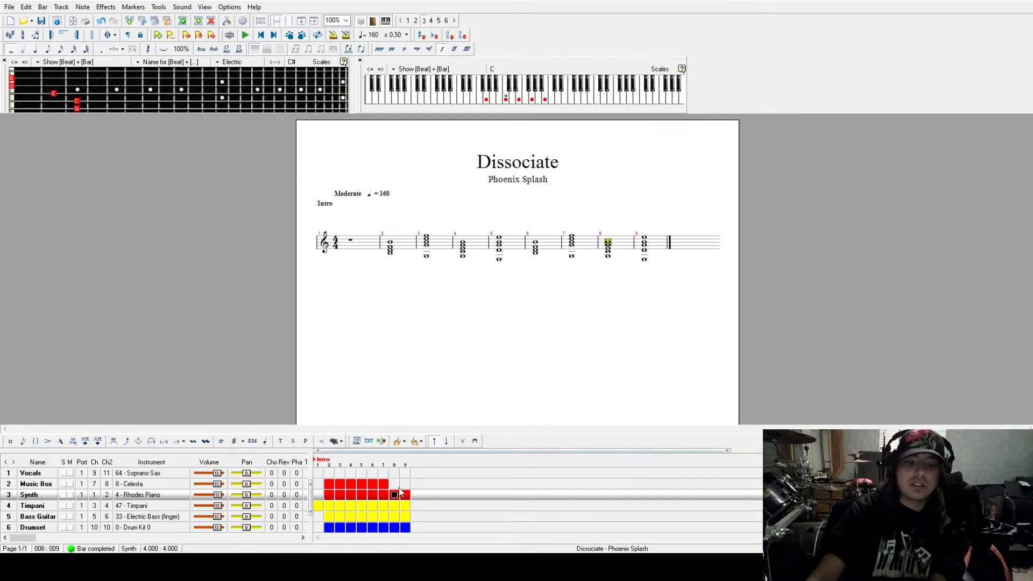
Step: Enter the ascending quarter notes C, E, G and B in bar 8 of the Music Box track
left_click(398, 486)
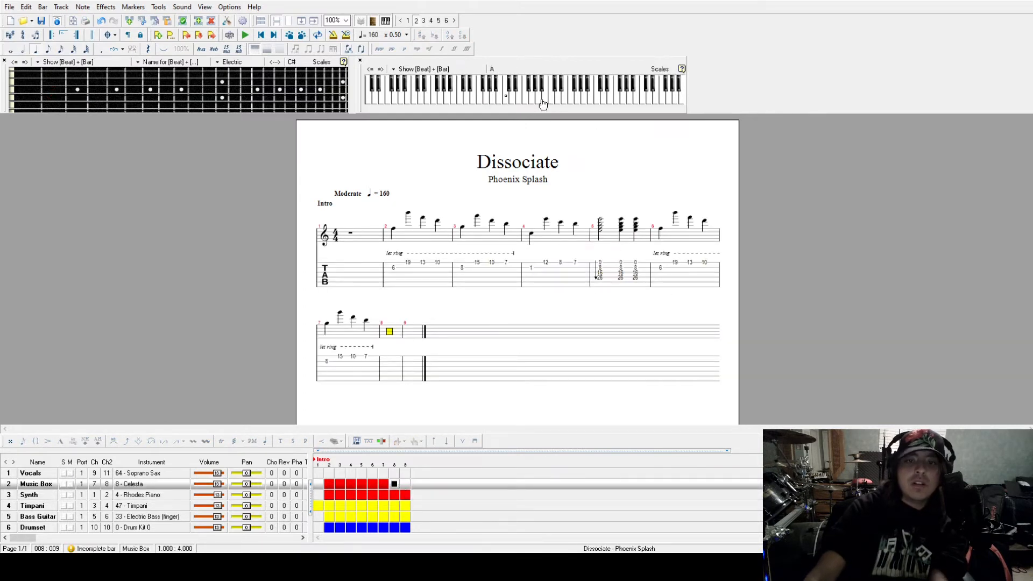
key("Down")
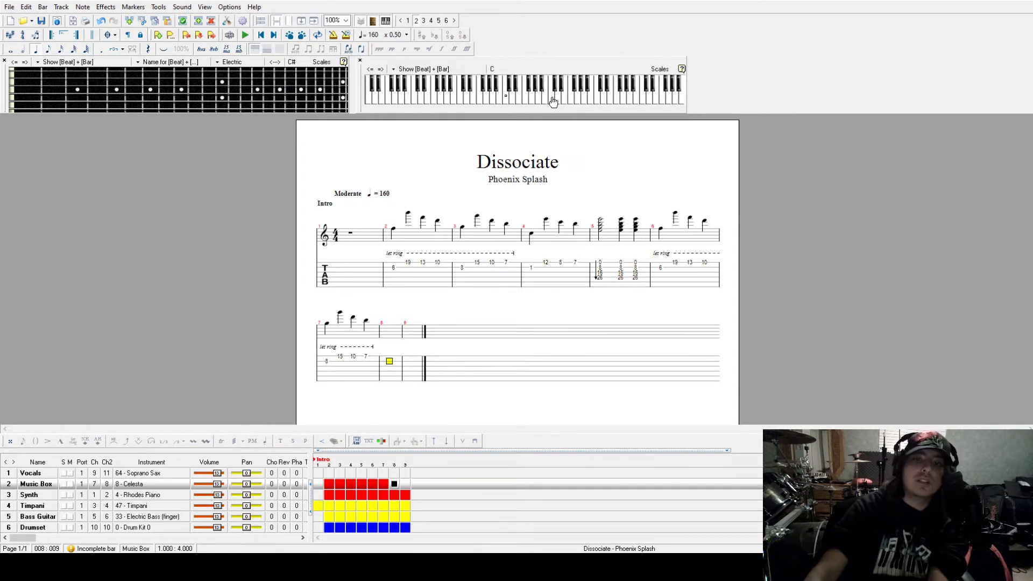
left_click(552, 102)
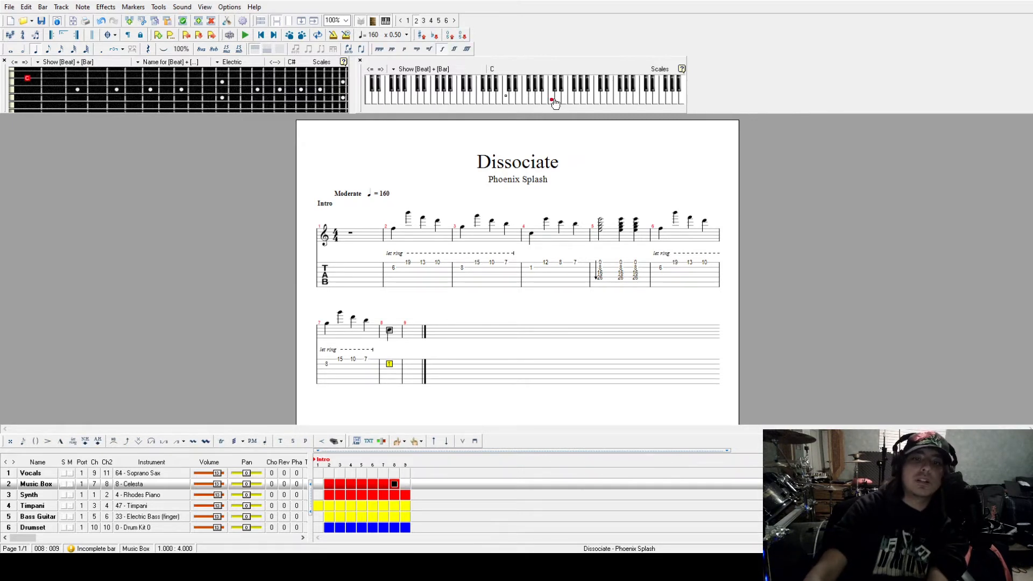
left_click(564, 102)
left_click(577, 102)
left_click(588, 103)
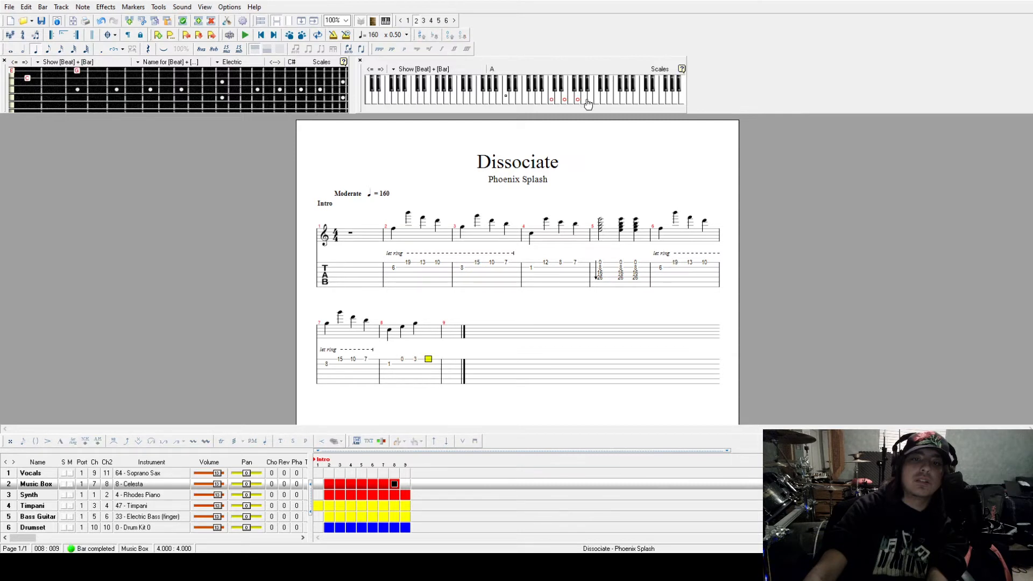
Step: Enter a C, G and E chord in the Music Box's bar 9 as a whole note with an upstroke
left_click(604, 105)
left_click(597, 102)
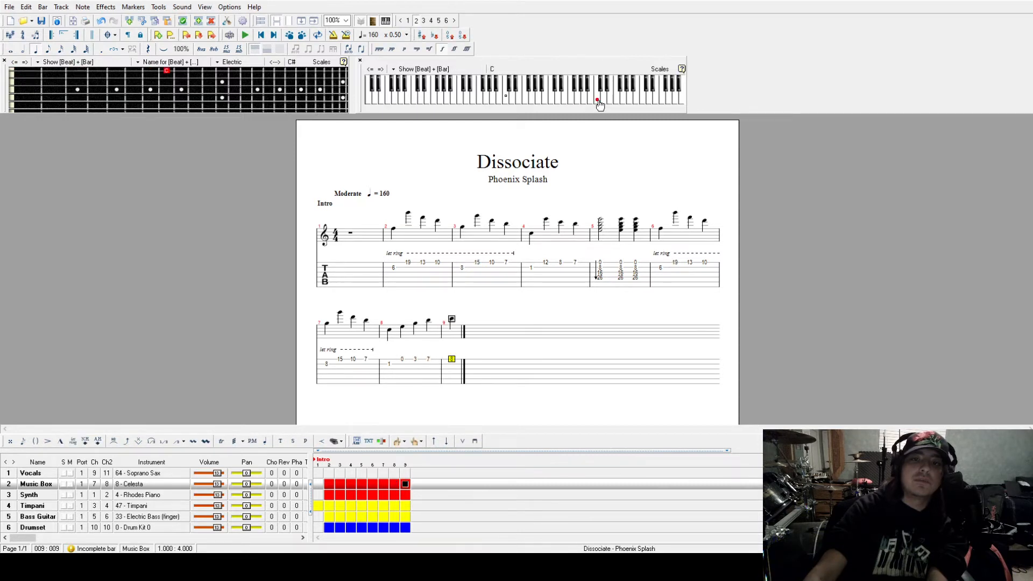
left_click(577, 102)
left_click(564, 102)
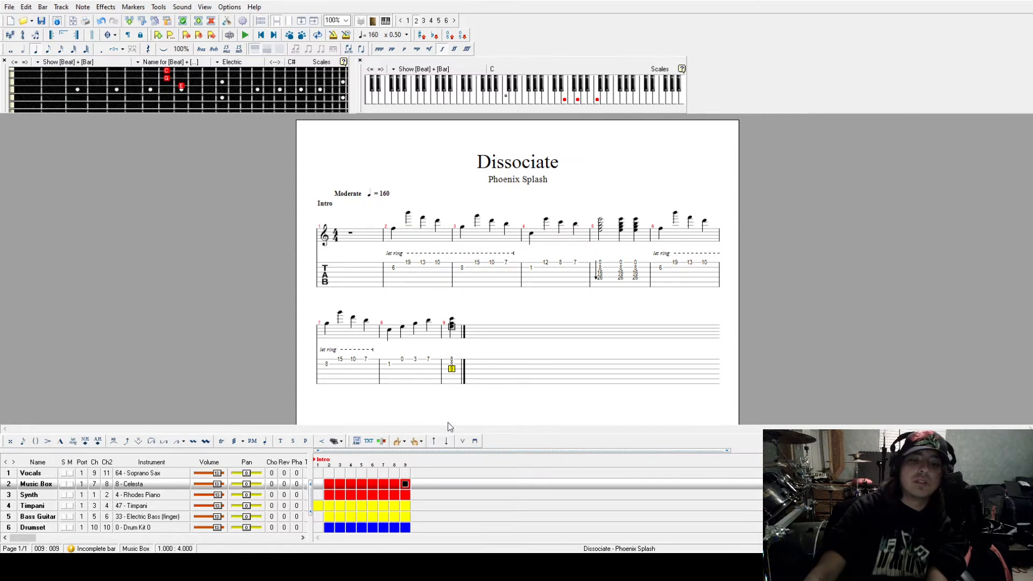
left_click(11, 50)
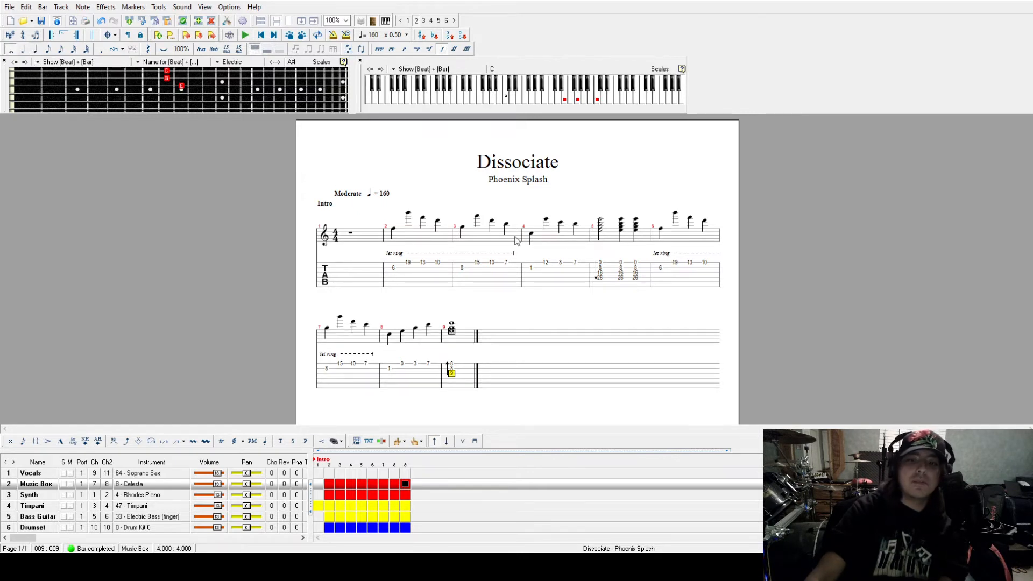
Step: Play the Intro from the first bar, then compare bar 9 of the Timpani and Music Box tracks
left_click(360, 245)
key("space")
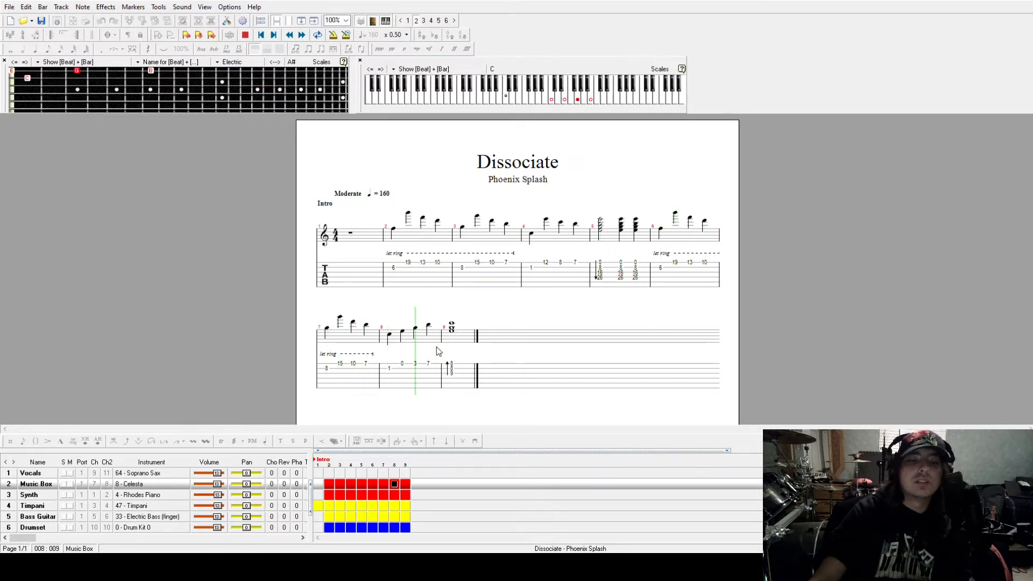
left_click(405, 506)
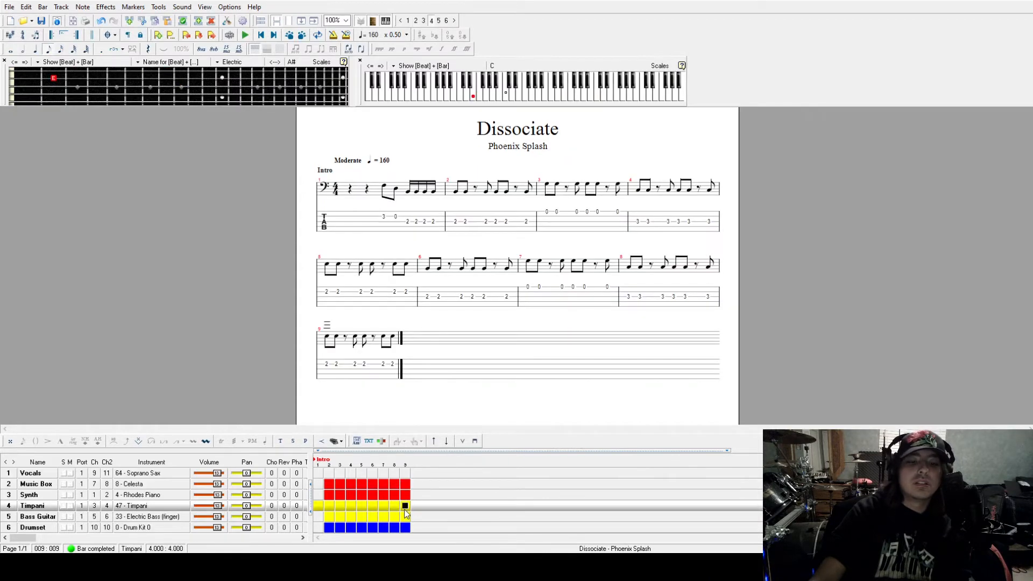
left_click(405, 484)
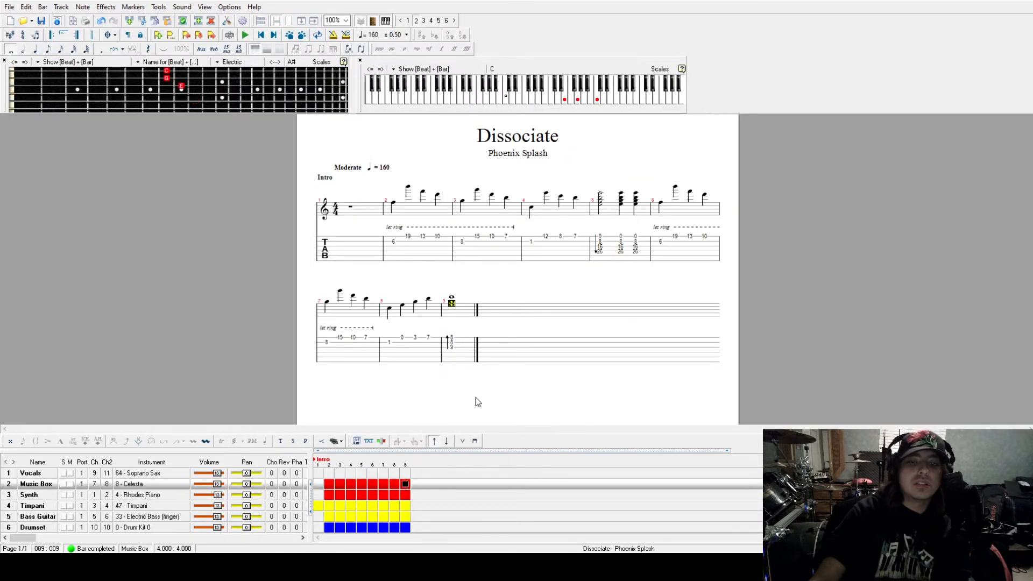
left_click(405, 506)
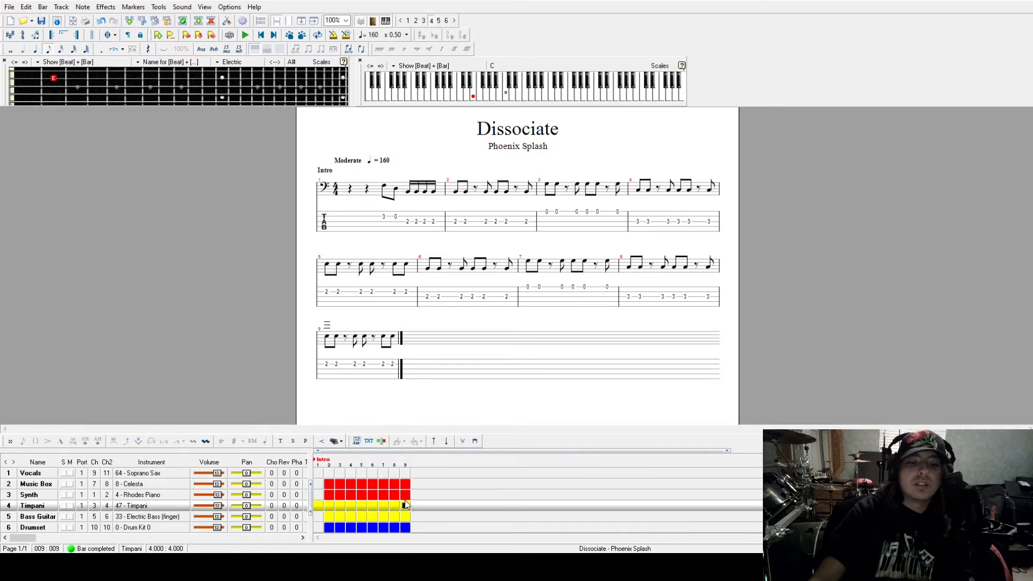
Step: Revoice the Synth's bar 9 chord as G, E, G, C, E from low to high and play from bar 8
left_click(406, 494)
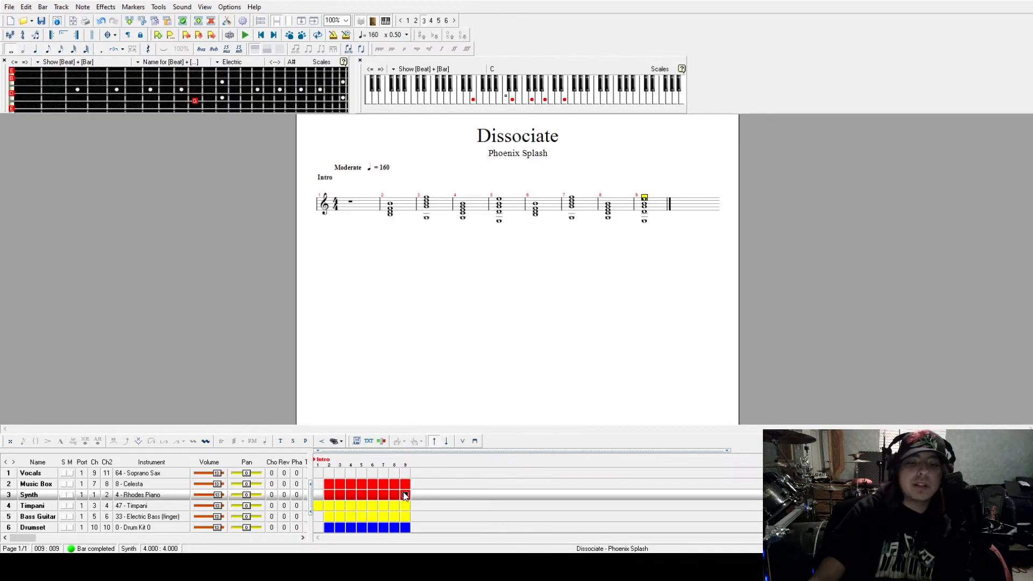
left_click(486, 101)
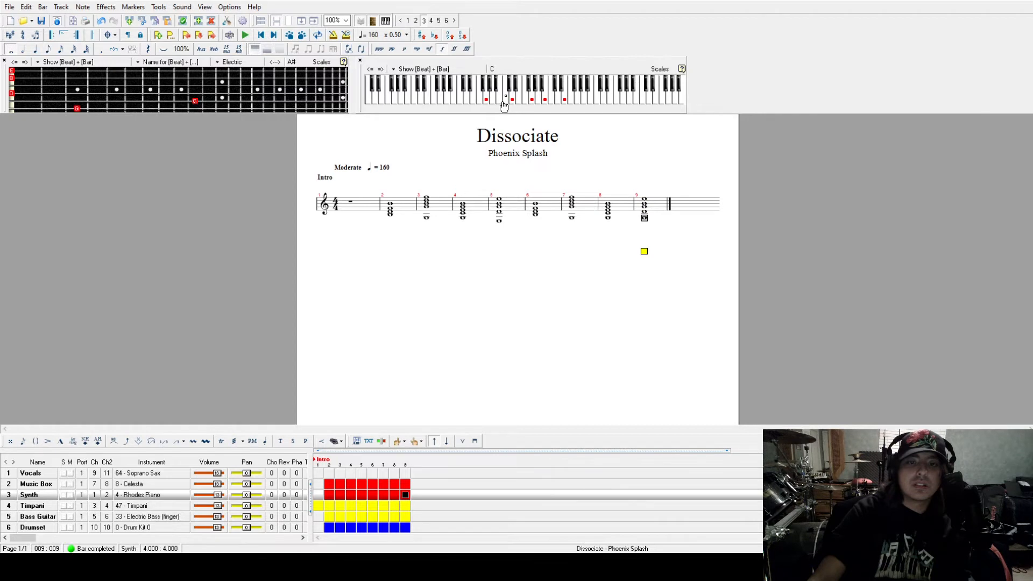
left_click(531, 102)
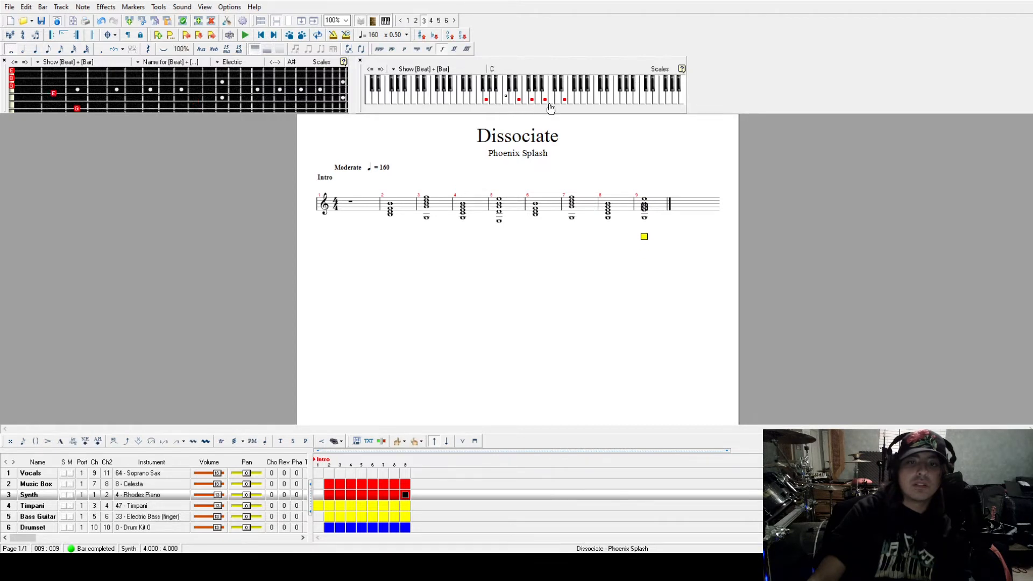
left_click(618, 214)
key("space")
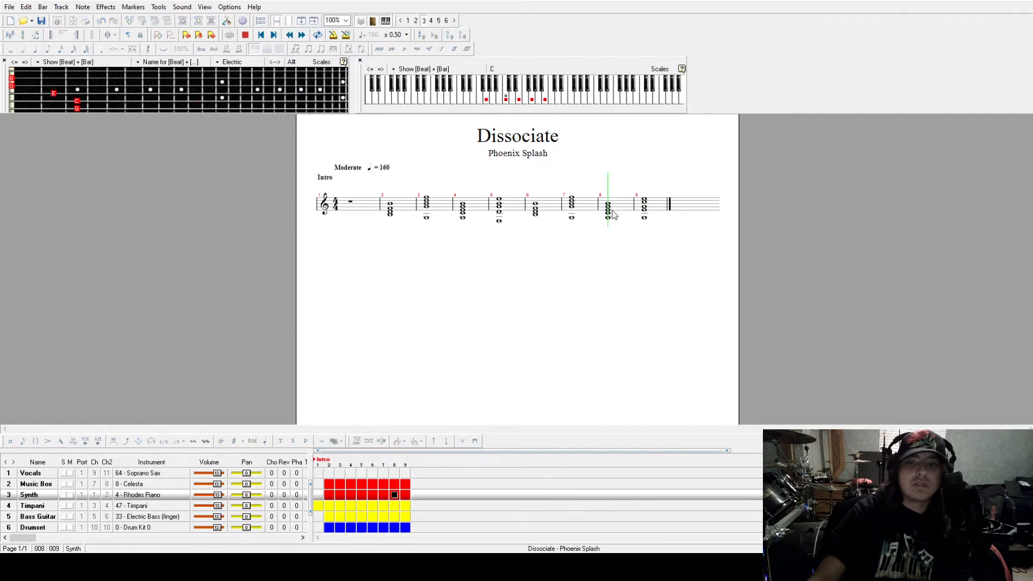
key("space")
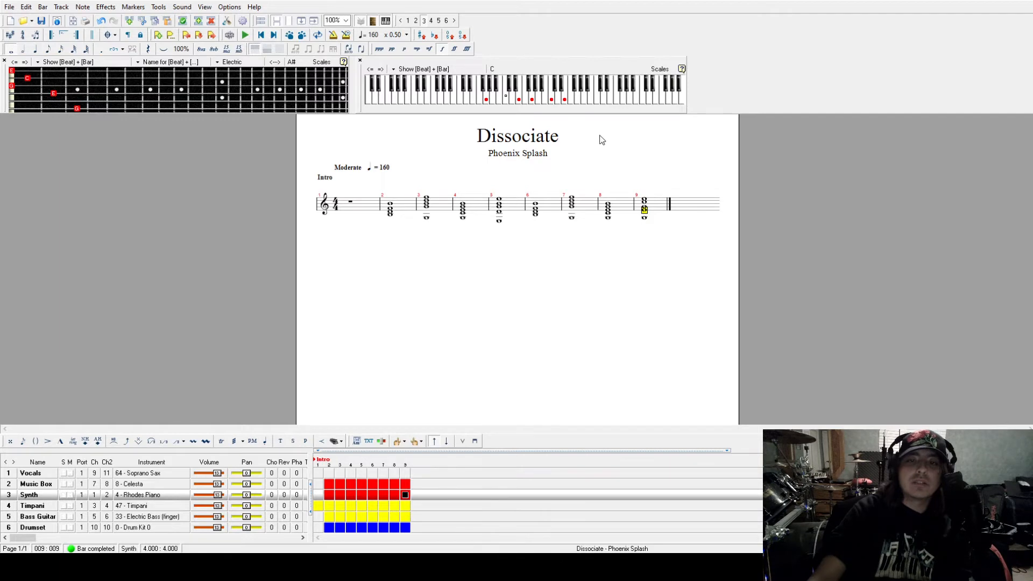
Step: Compare bar 9 across the Music Box, Timpani, Synth, Bass Guitar and Drumset tracks
left_click(406, 485)
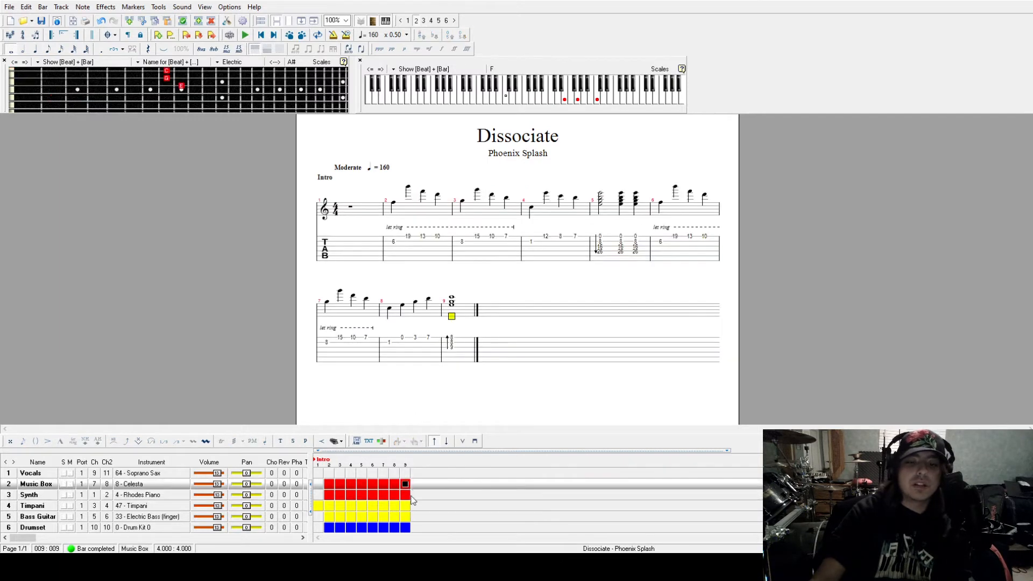
left_click(406, 506)
left_click(329, 343)
key("ctrl+Up")
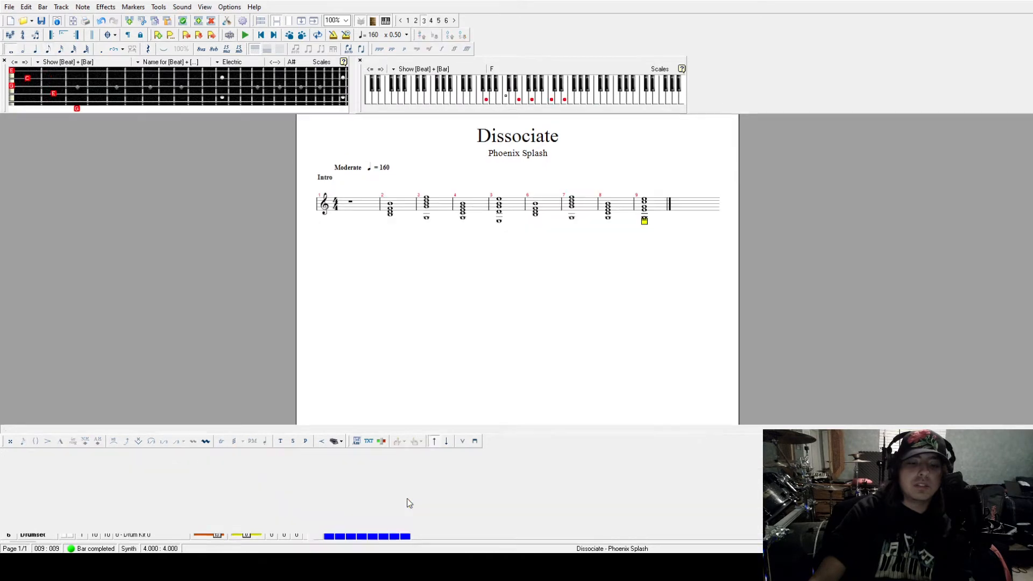
left_click(406, 517)
left_click(408, 527)
left_click(407, 516)
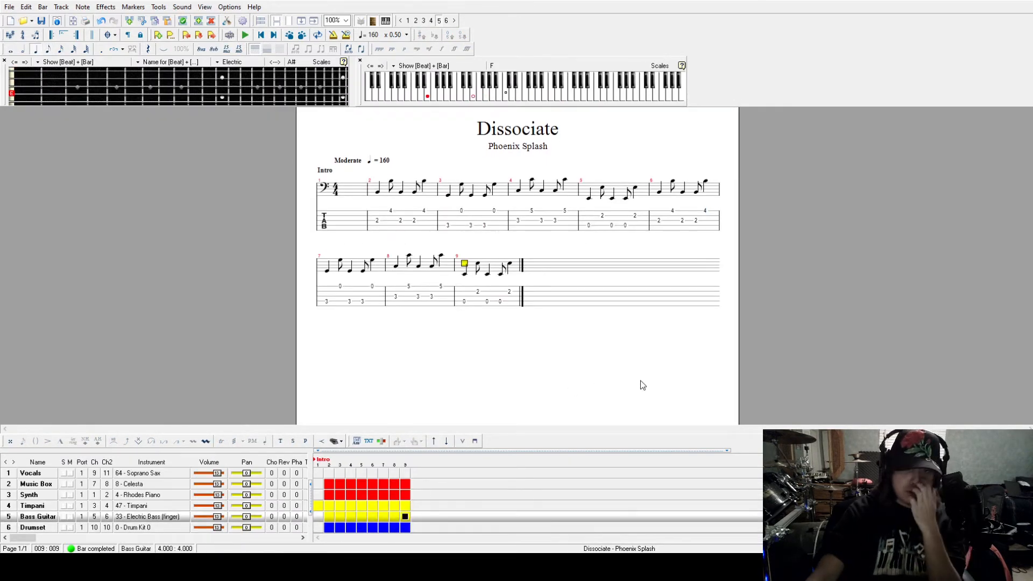
Step: Play the Intro from bar 2 of the Bass Guitar track, viewing the Vocals and Music Box tracks during playback
left_click(373, 197)
key("space")
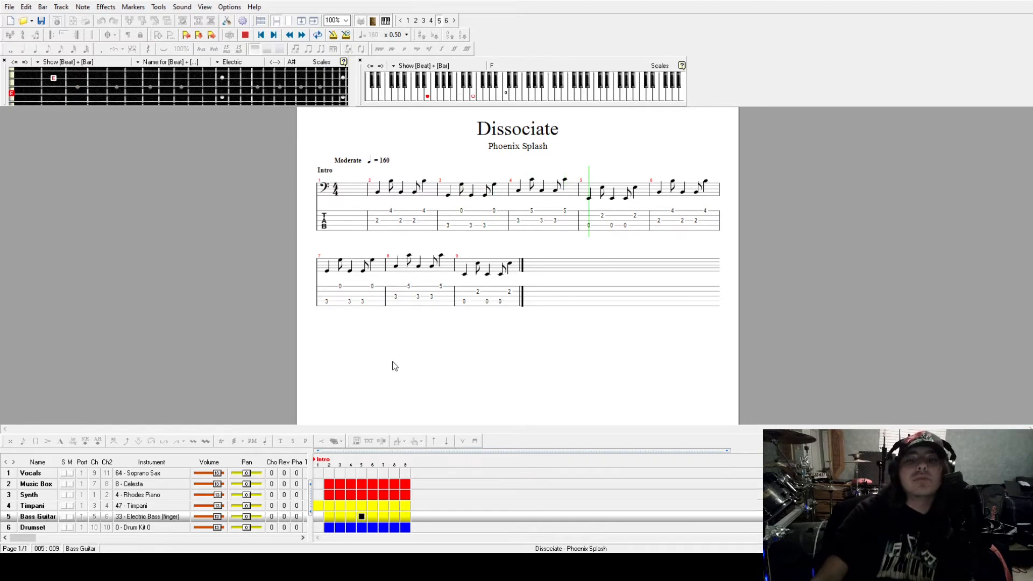
left_click(27, 474)
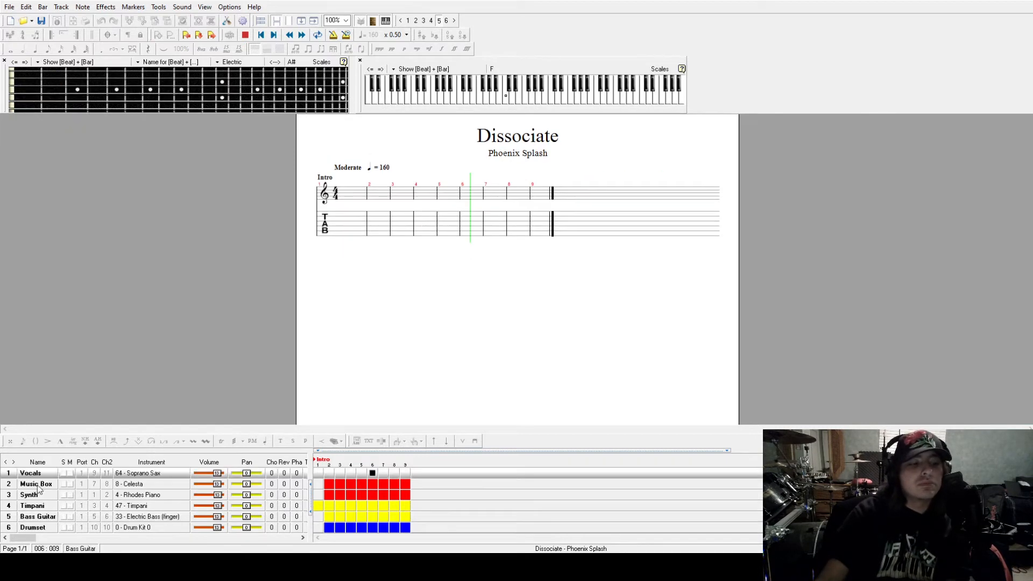
left_click(38, 487)
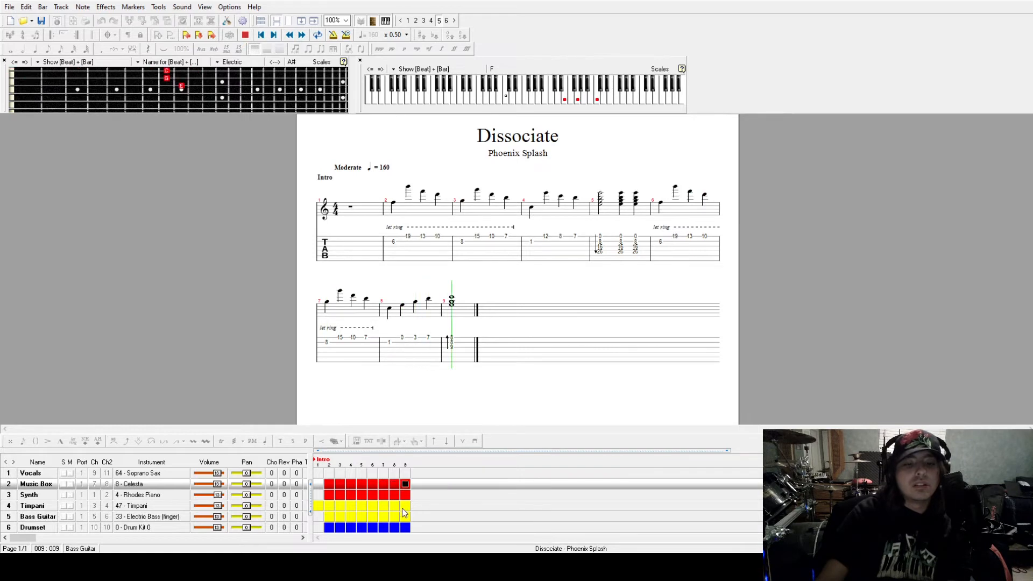
Step: Display the Drumset track and play it from bar 4 into bar 5
left_click(383, 528)
left_click(372, 528)
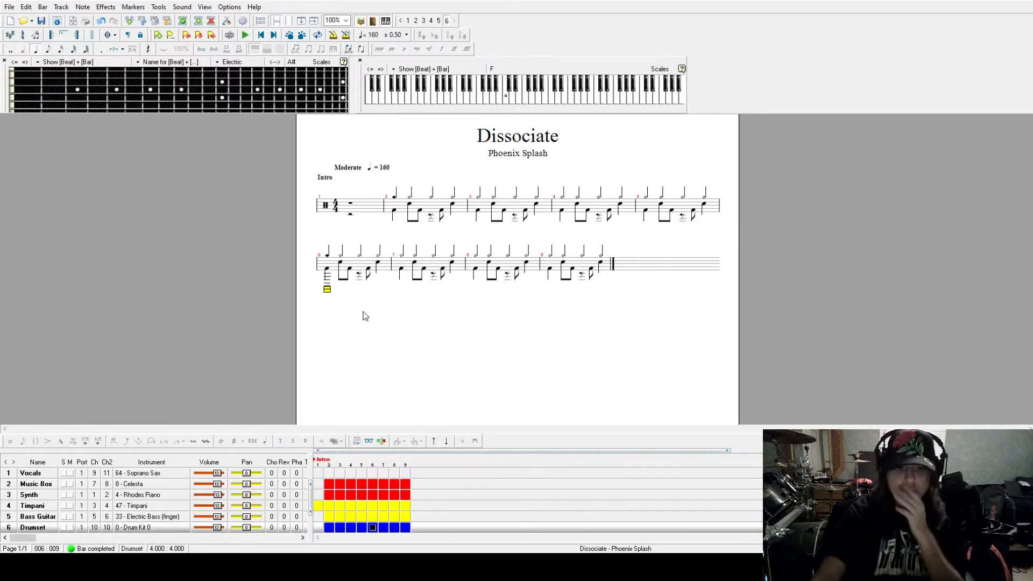
left_click(542, 210)
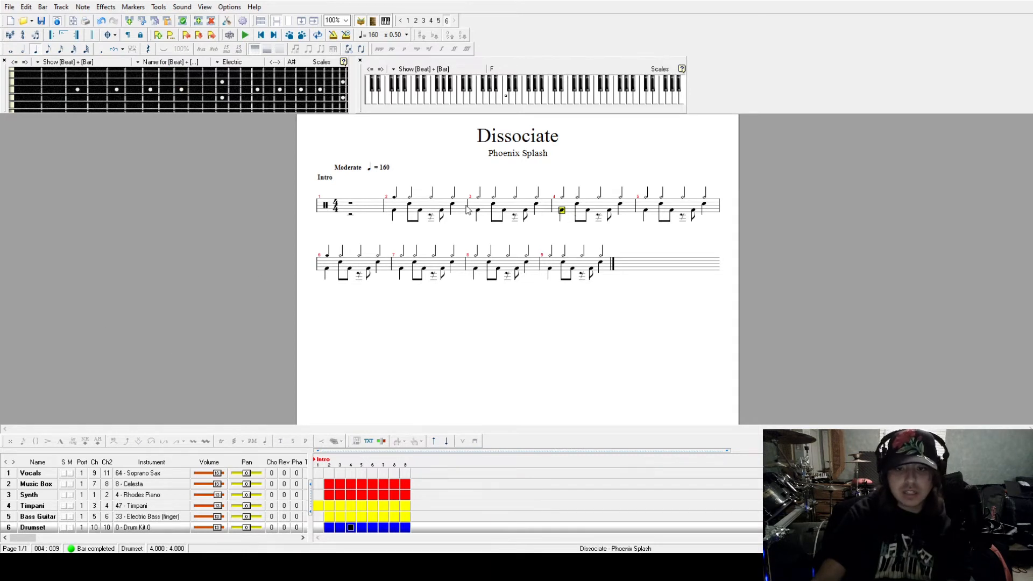
key("space")
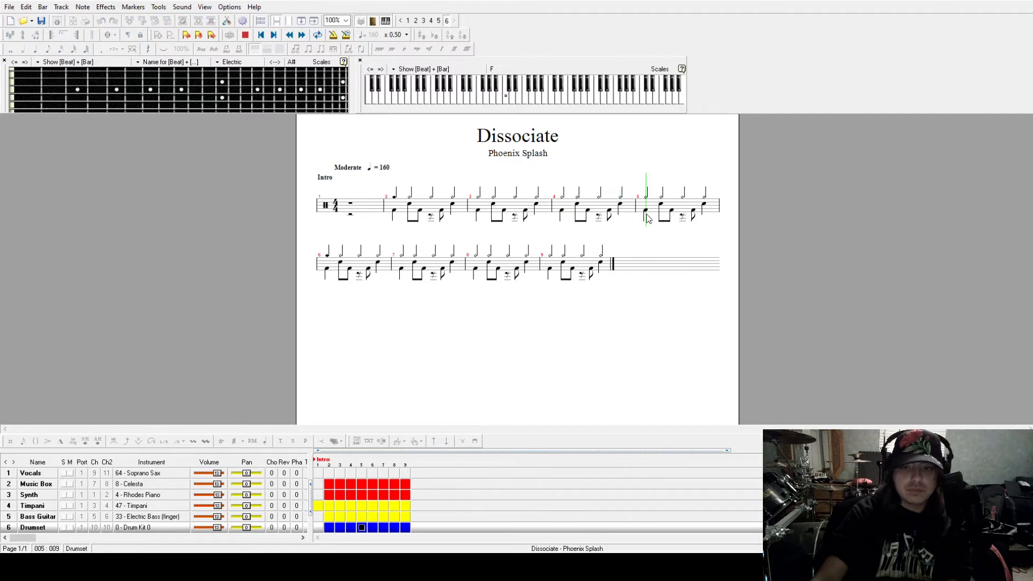
key("space")
Step: Delete the last two upper-voice notes, on beats 3 and 4, in bar 5 of the Drumset track
left_click(662, 212)
left_click(691, 214)
left_click(683, 203)
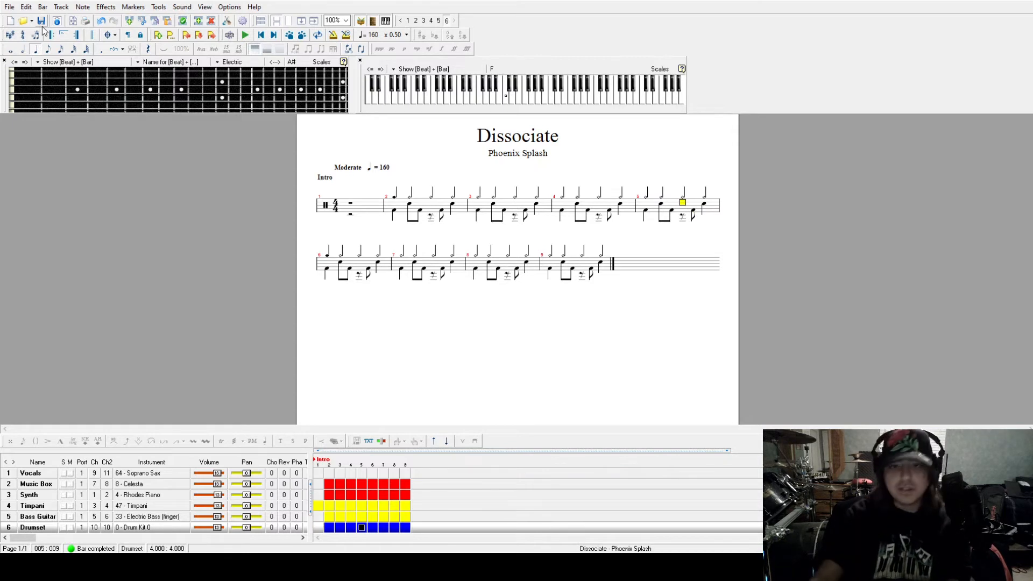
left_click(644, 204)
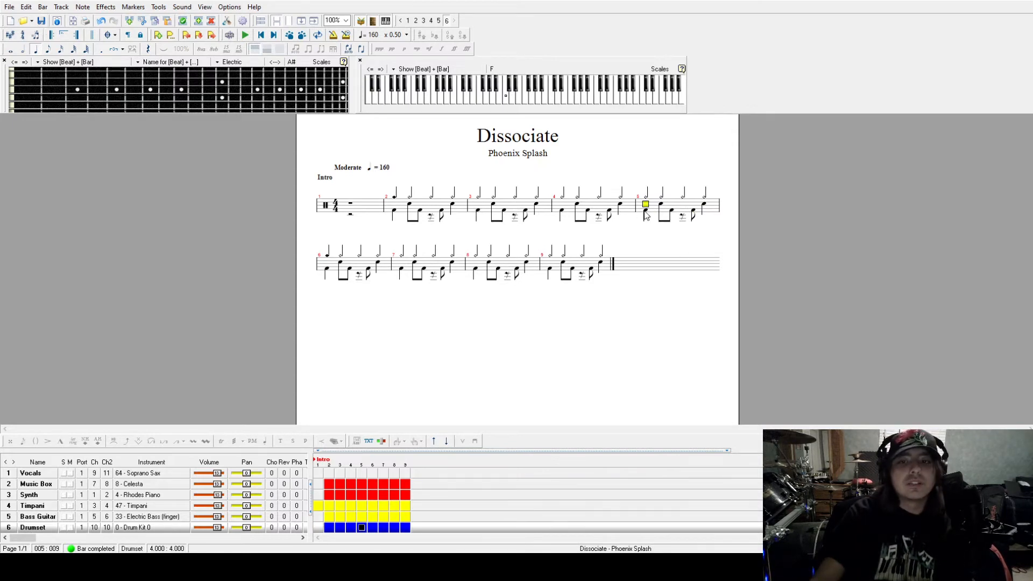
left_click_drag(682, 200, 702, 203)
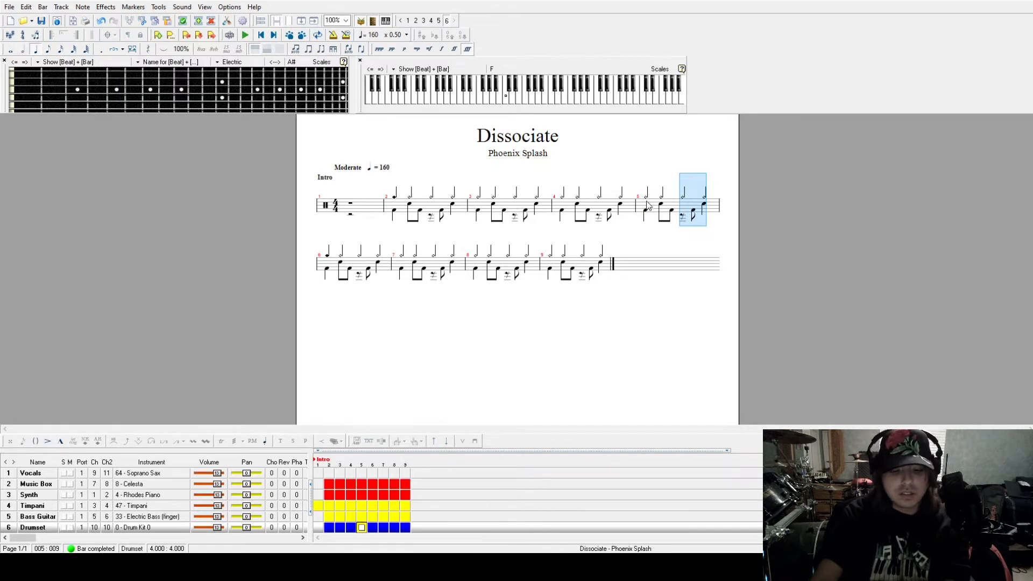
left_click(682, 196)
key("Delete")
left_click(703, 197)
key("Delete")
Step: Switch to the lower voice and select beats 3 and 4 in bar 5 of the Drumset track
left_click(682, 208)
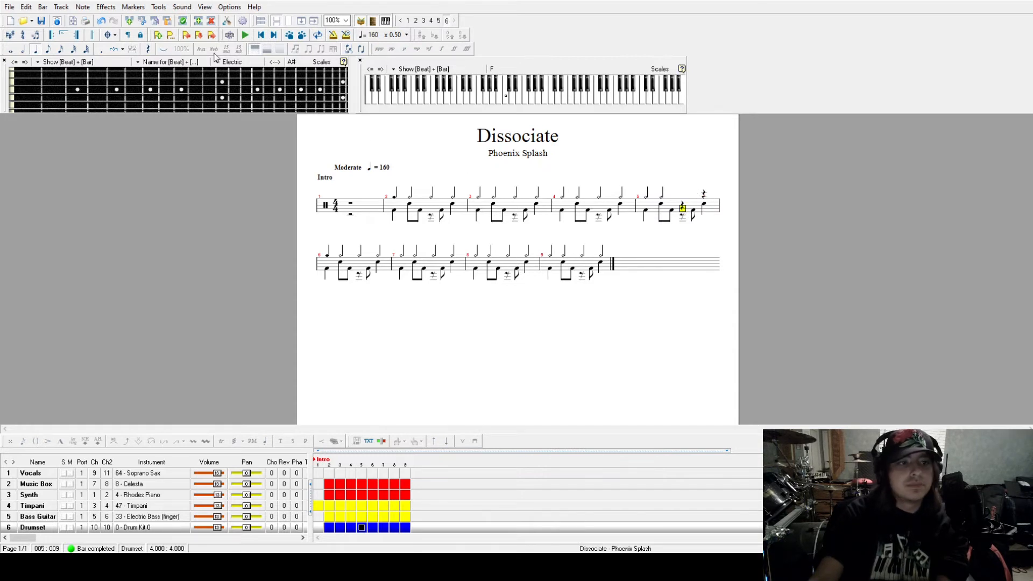
left_click(266, 50)
left_click_drag(684, 215, 705, 214)
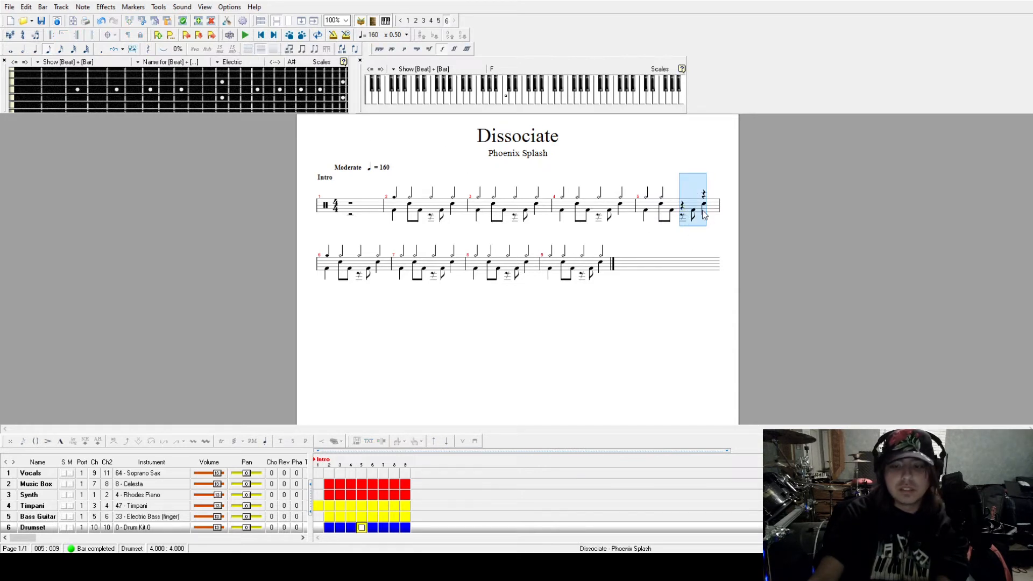
Step: Replace beats 3 and 4 of Drumset bar 5 with one eighth and two sixteenth snare notes
key("Delete")
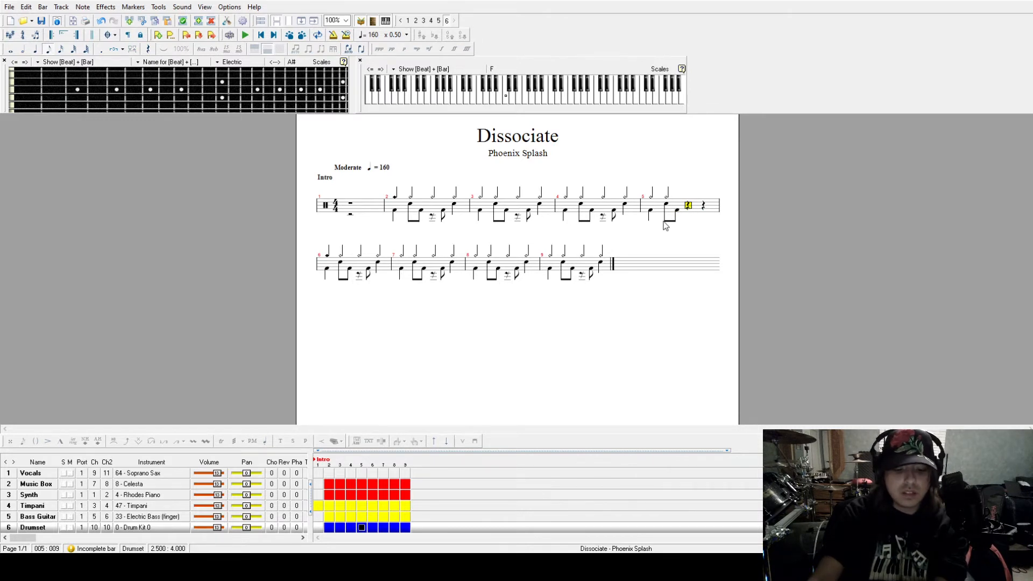
key("Return")
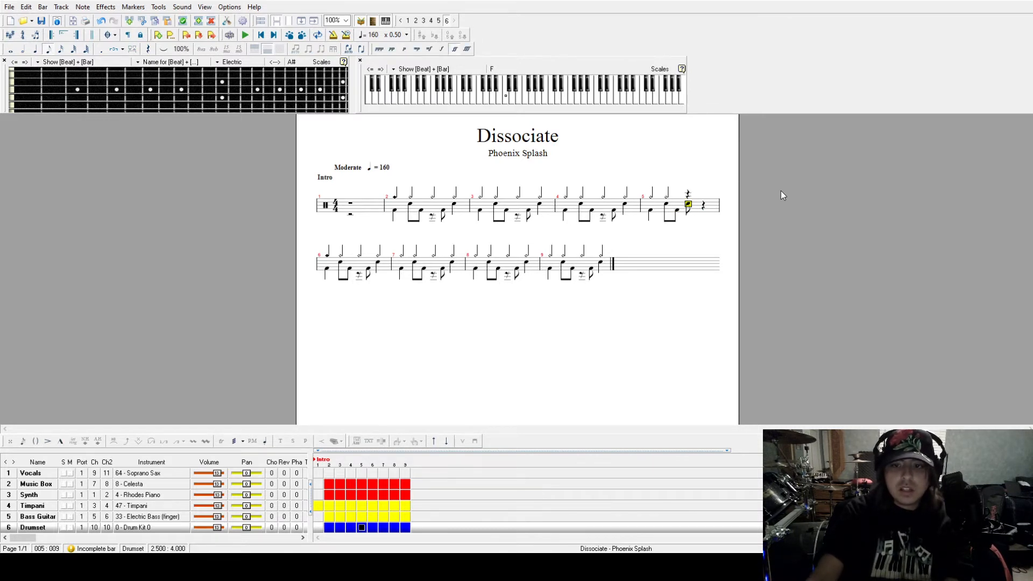
key("Right")
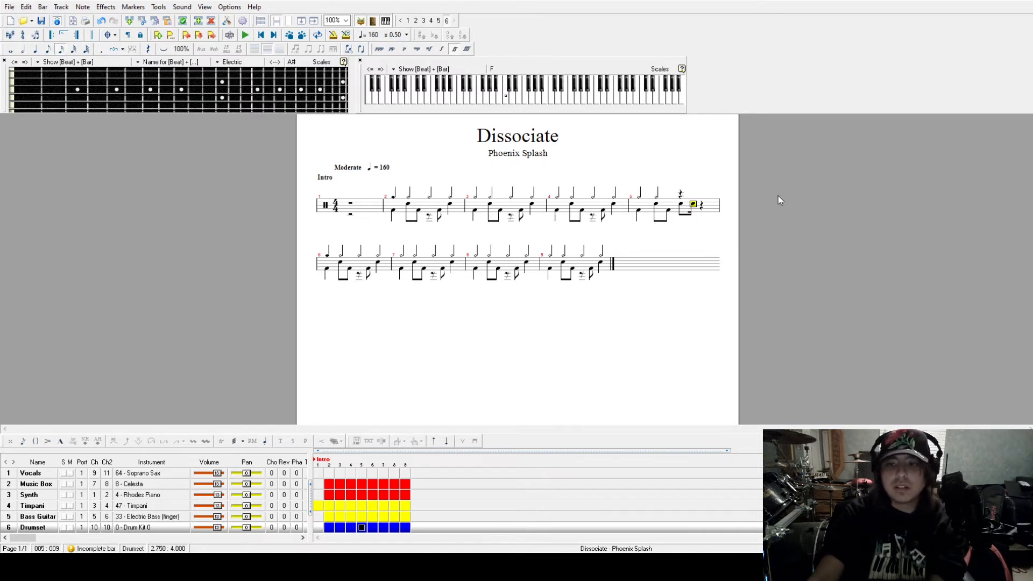
key("Return")
Step: Move the three-note snare fill in bar 5 to beat 4, leaving a quarter rest on beat 3
left_click(674, 211)
left_click_drag(674, 212, 697, 216)
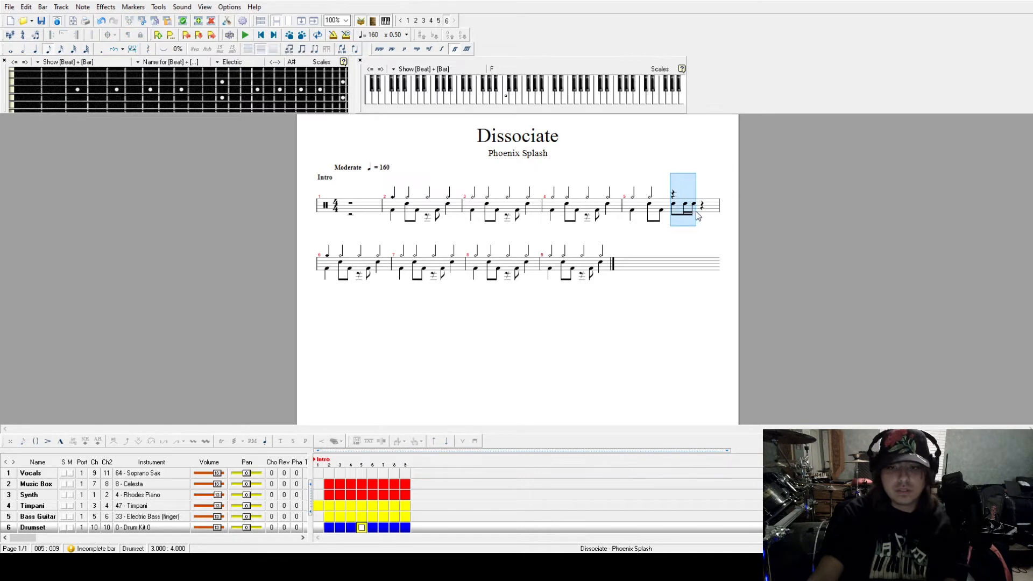
key("Delete")
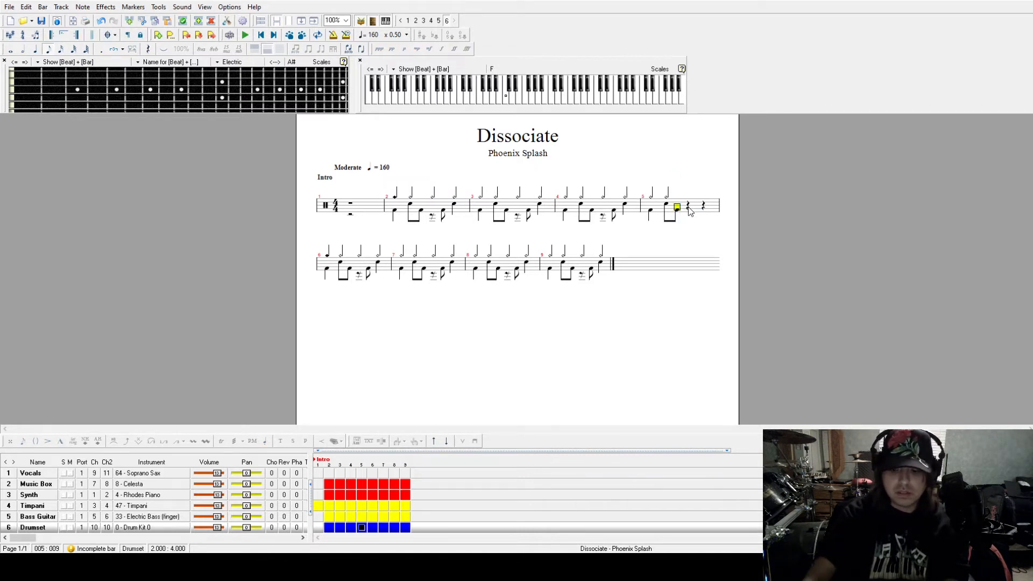
left_click(689, 210)
key("minus")
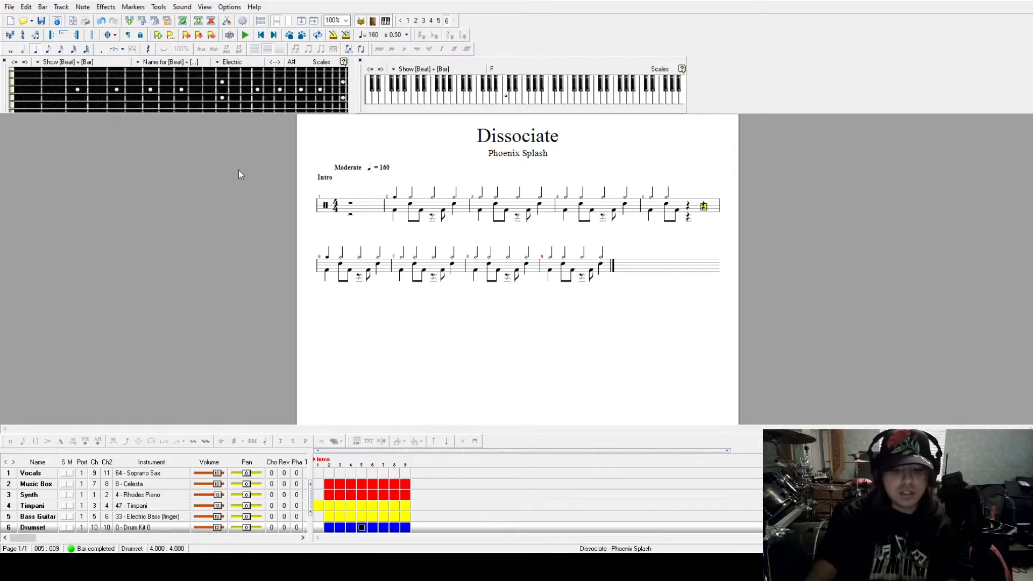
key("ctrl+v")
Step: Play bar 5, and fill beat 3 with a quarter-note bass drum (36) and the same upper-voice note used on the earlier beats
key("space")
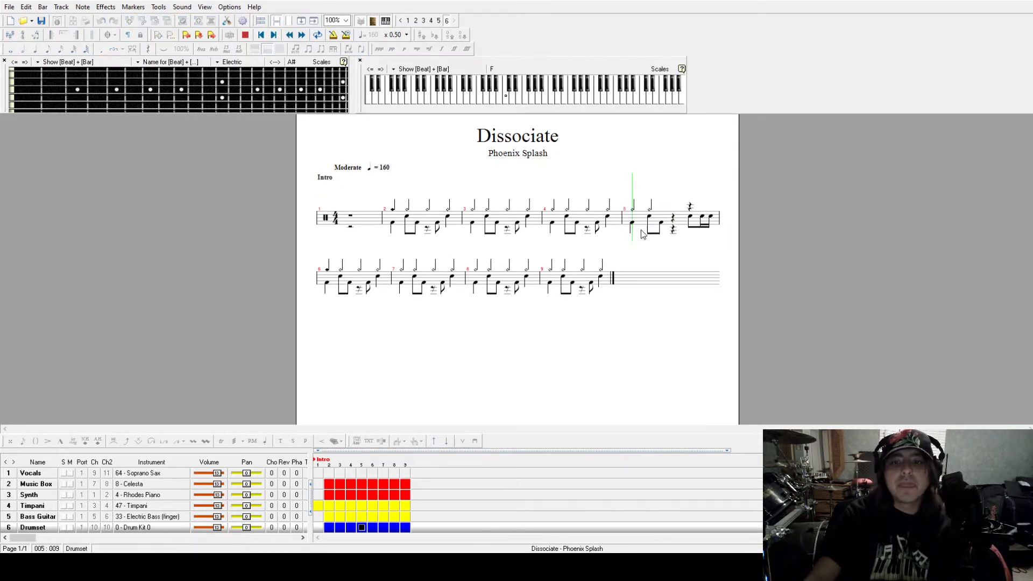
left_click(673, 228)
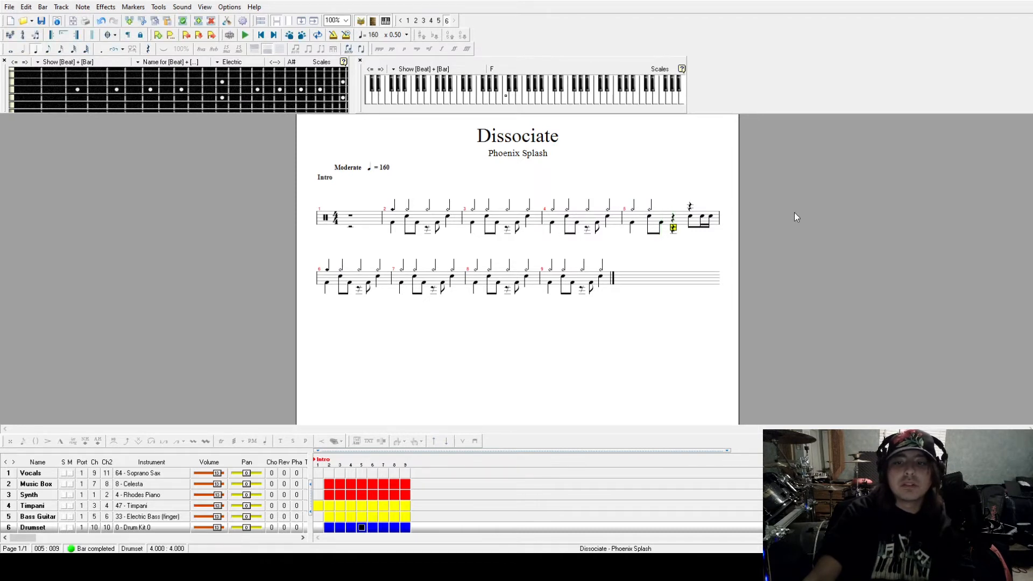
type("36")
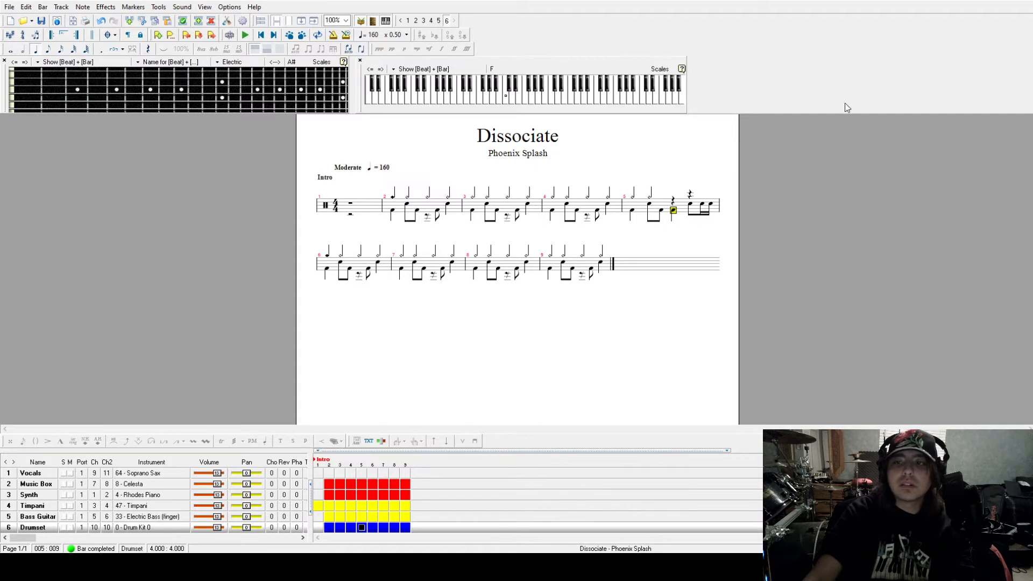
key("Up")
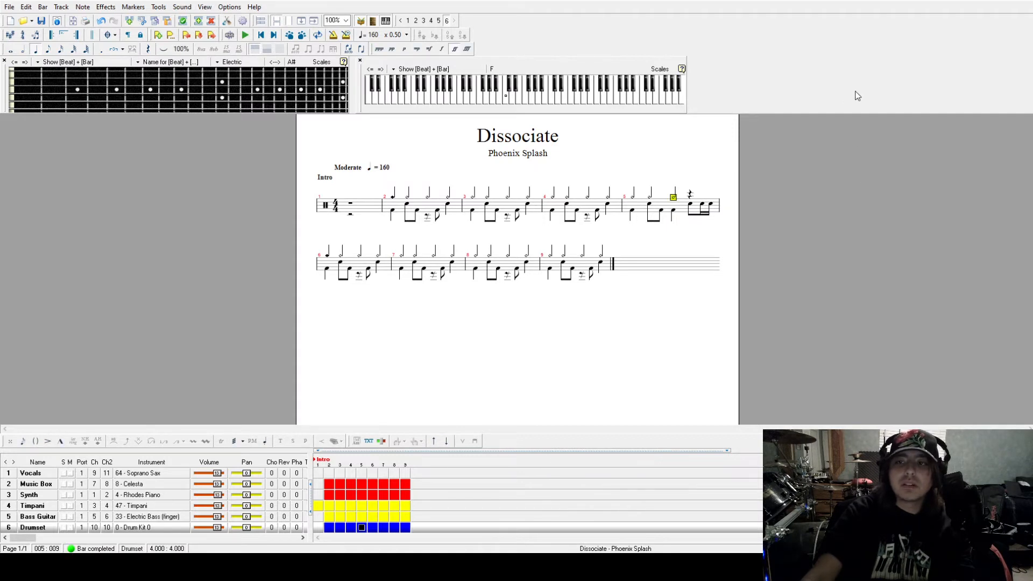
Step: Play back the drum part from bar 5 into bar 9
key("space")
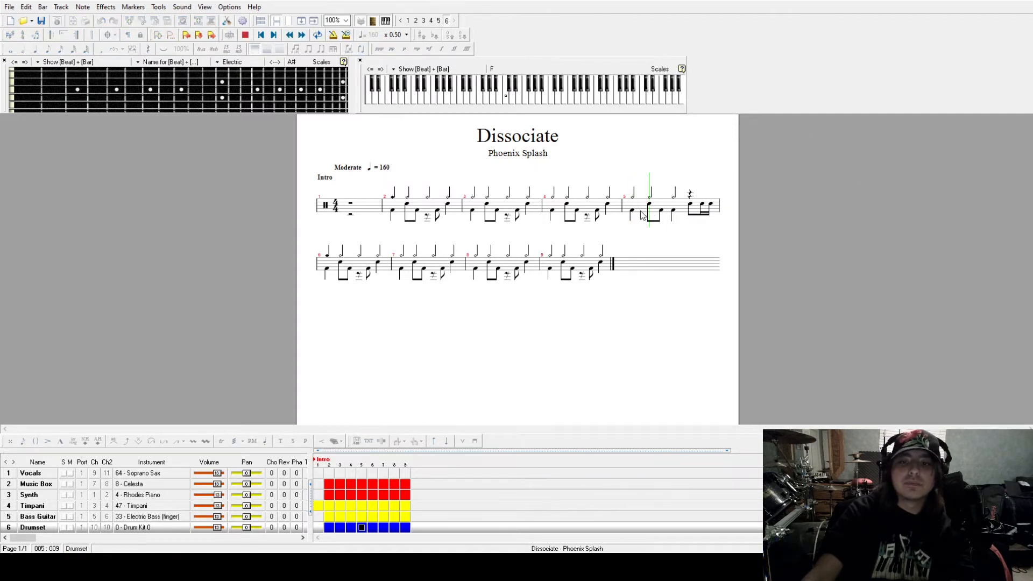
key("space")
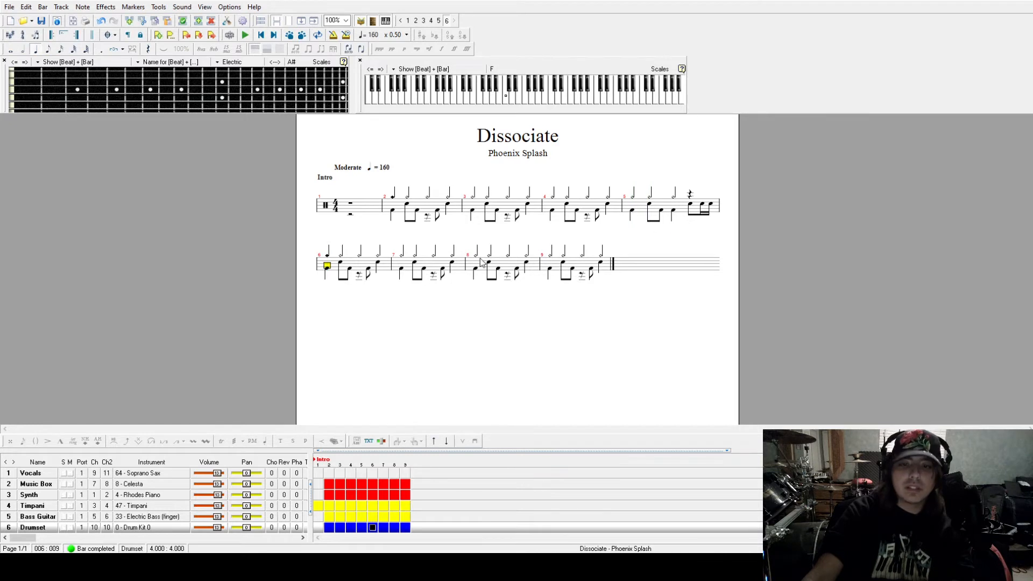
left_click(404, 207)
left_click(391, 218)
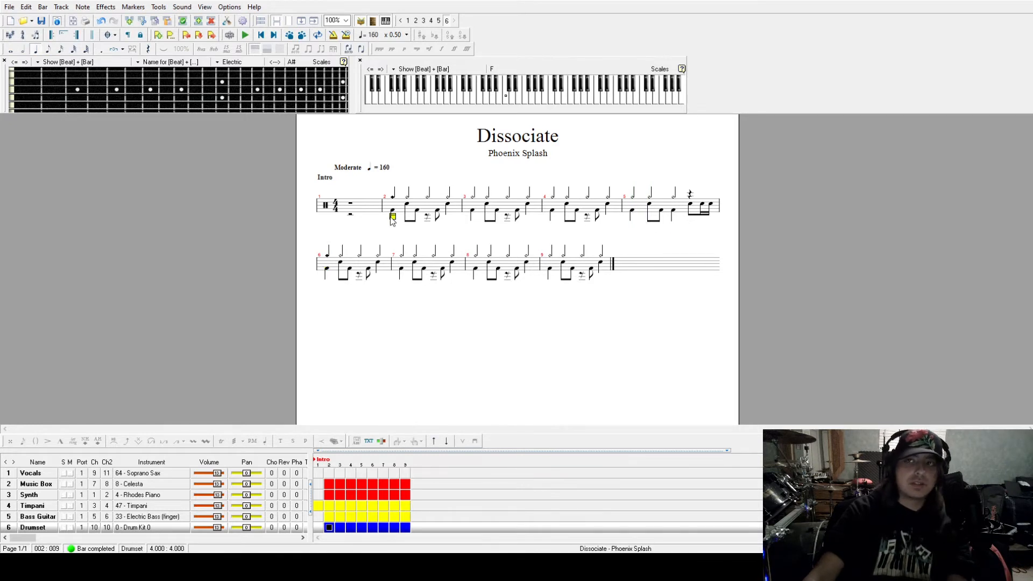
left_click(632, 213)
key("space")
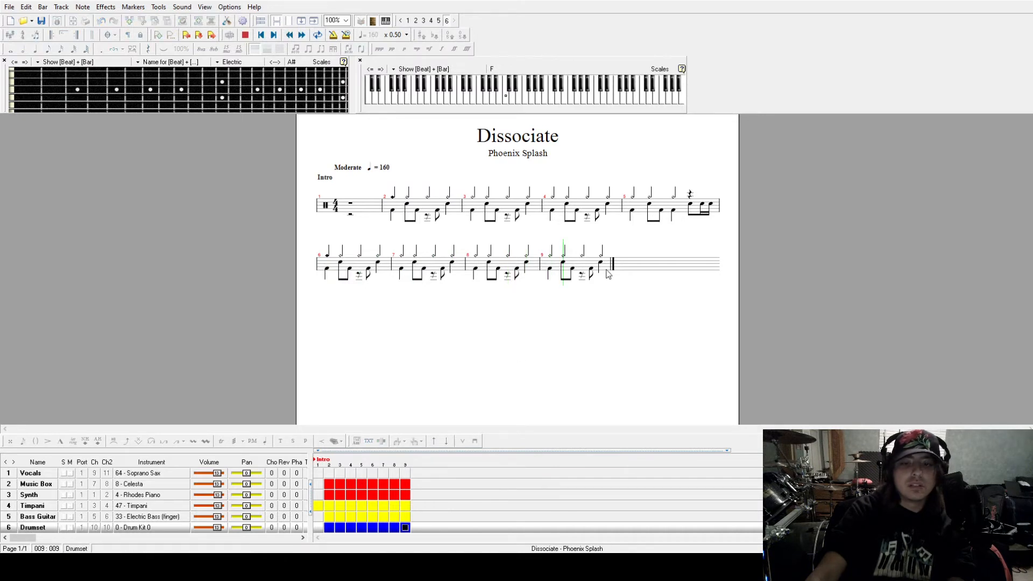
key("space")
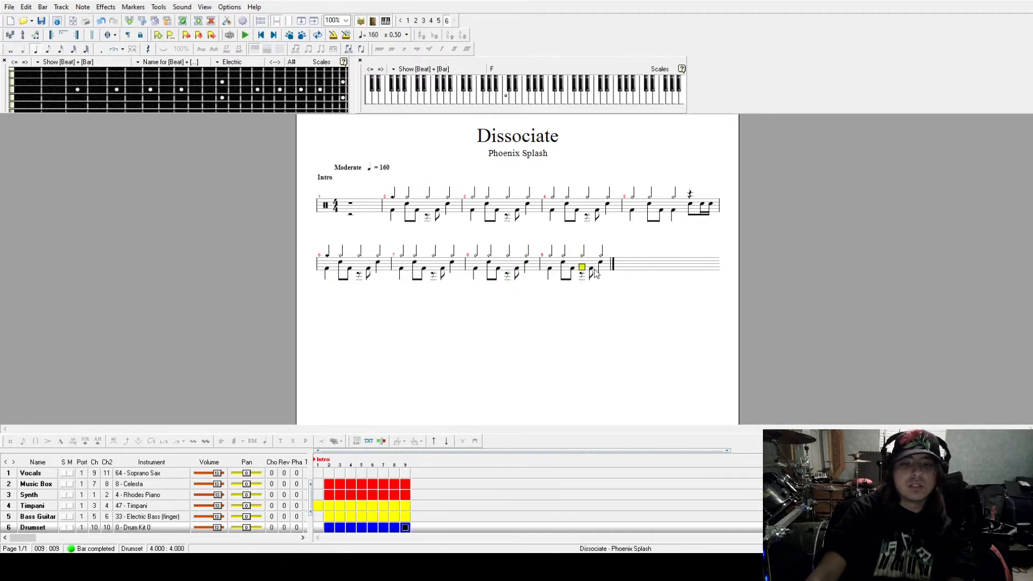
Step: Go to bar 9 of the Timpani track and play it back
left_click(404, 499)
left_click(406, 518)
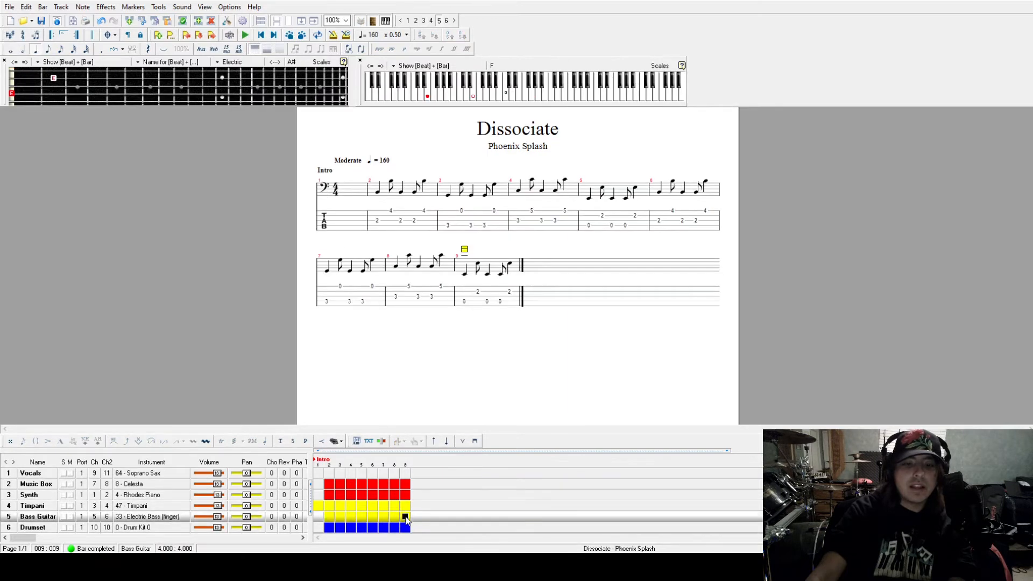
left_click(405, 506)
left_click(327, 341)
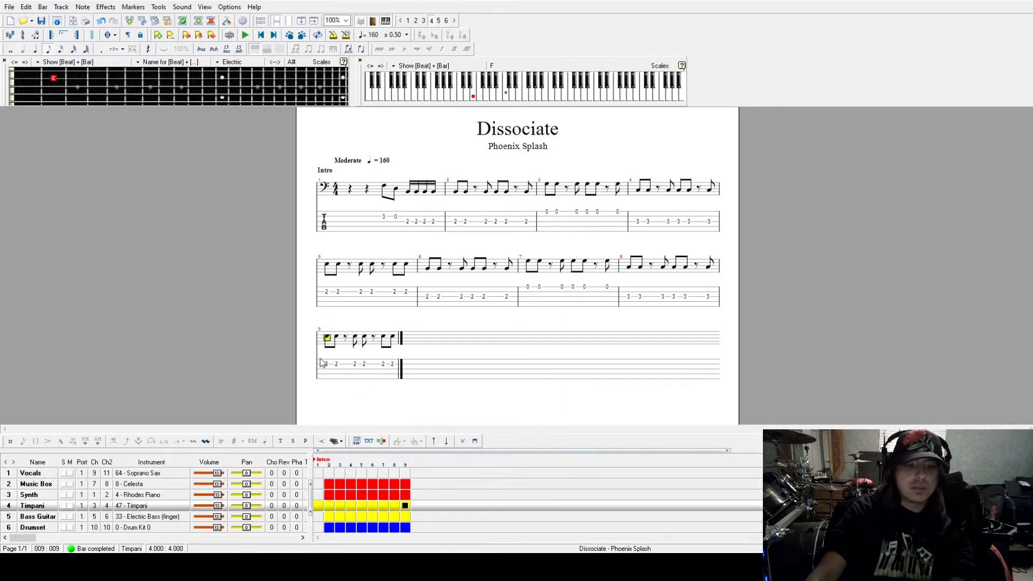
key("space")
Step: Turn the last beat of Timpani bar 9 into four sixteenth notes on fret 2 and play them back
left_click(383, 364)
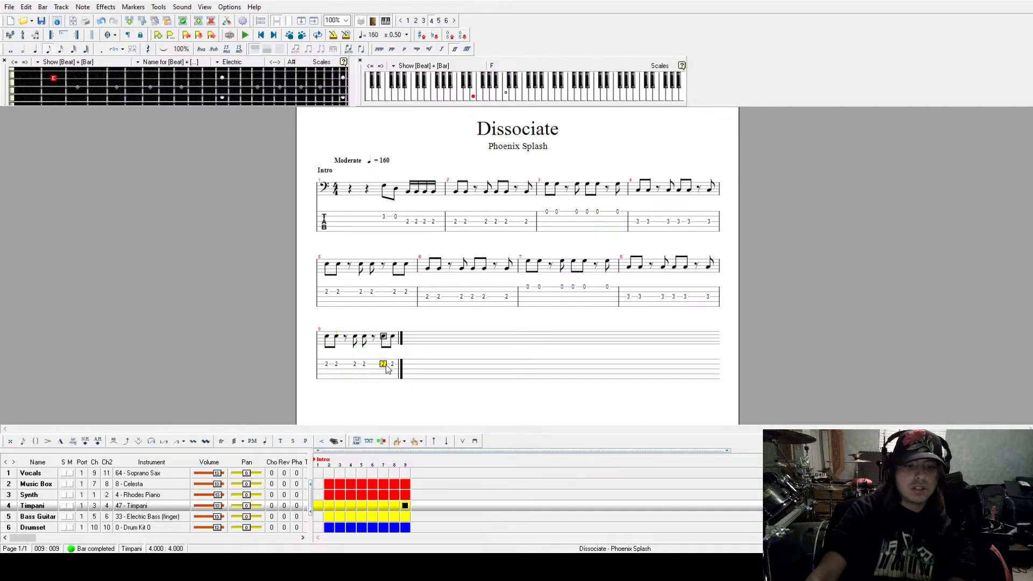
key("period")
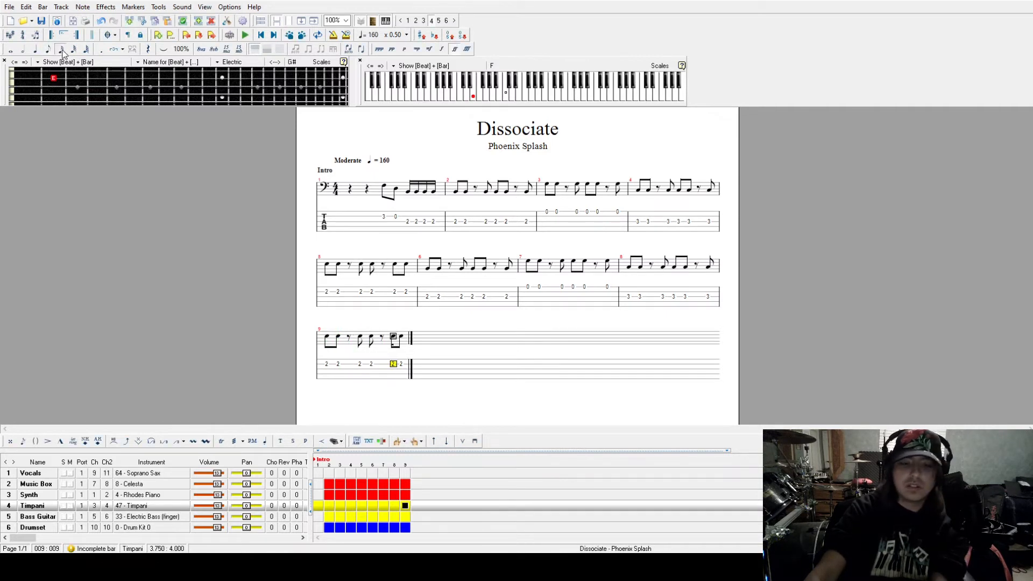
key("Right")
key("Right")
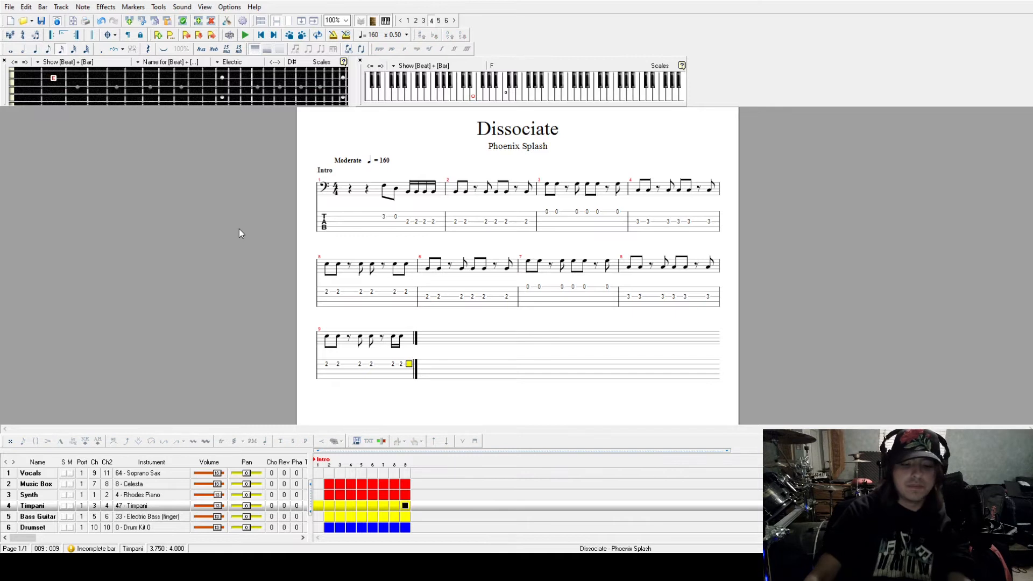
key("2")
key("Left")
key("Left")
key("Left")
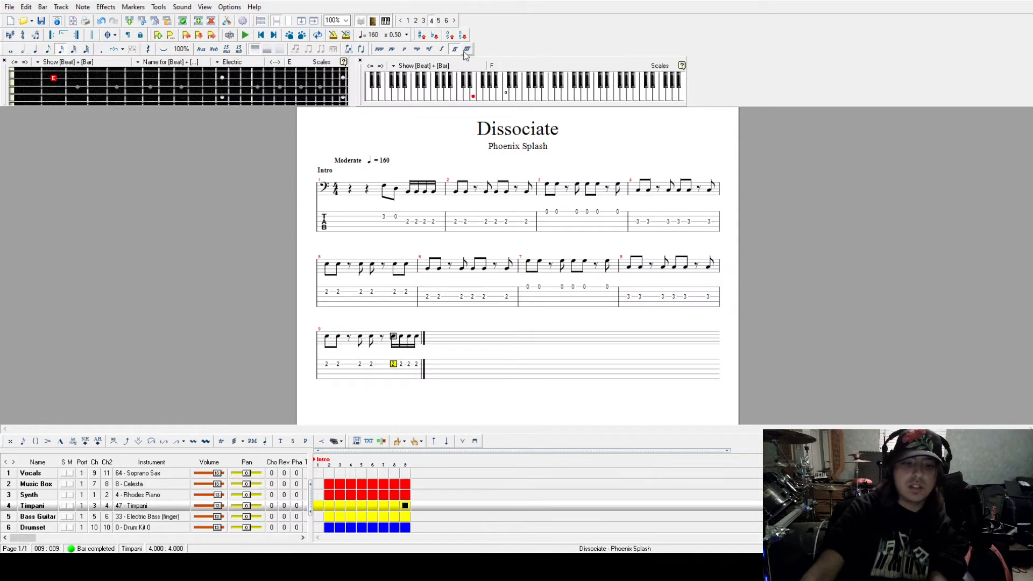
key("Right")
key("Right")
key("Right")
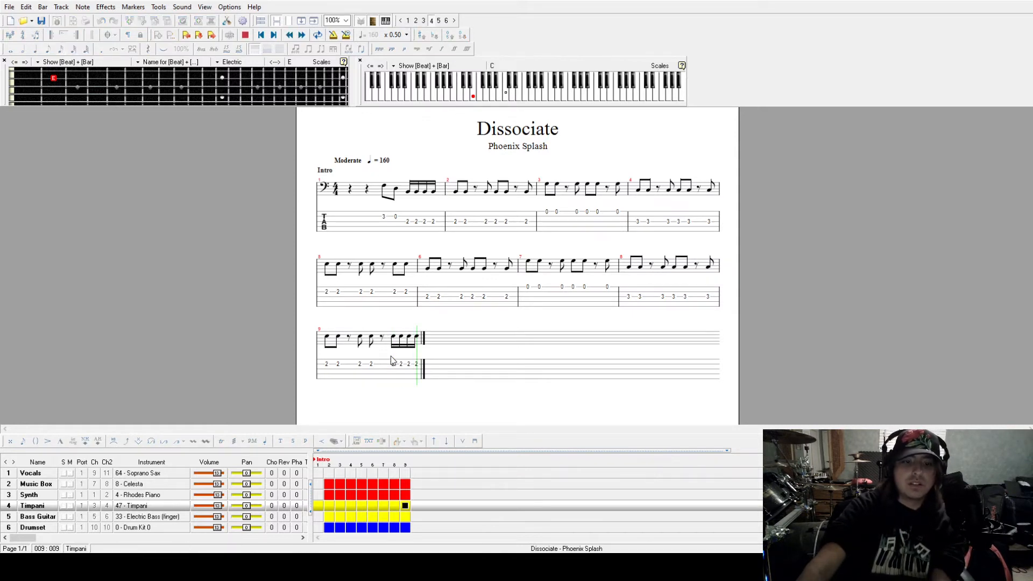
Step: Remove the upper-voice note on beat 4 of Drumset bar 9
left_click(405, 527)
key("End")
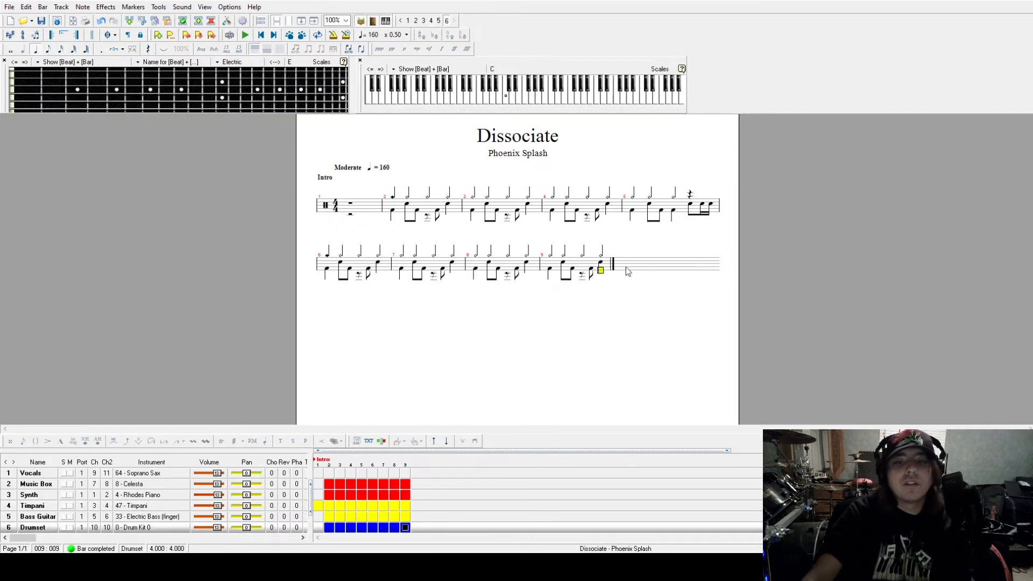
left_click(600, 255)
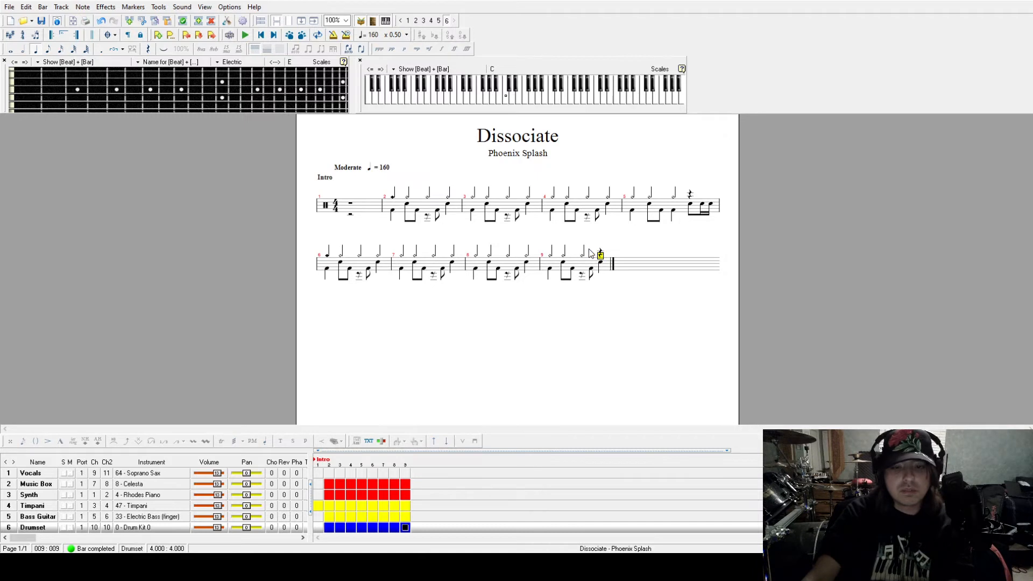
key("Right")
key("Left")
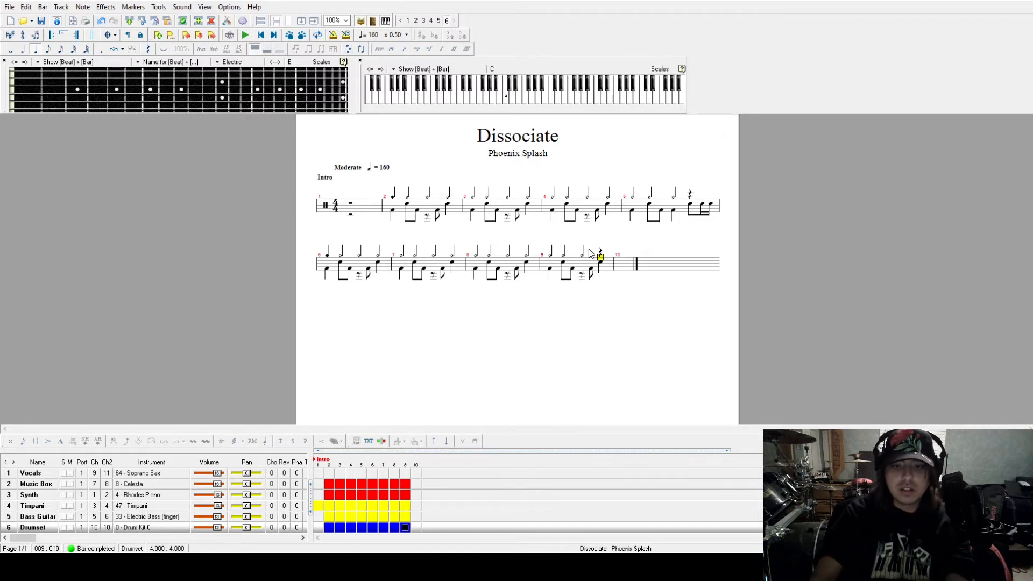
left_click(600, 264)
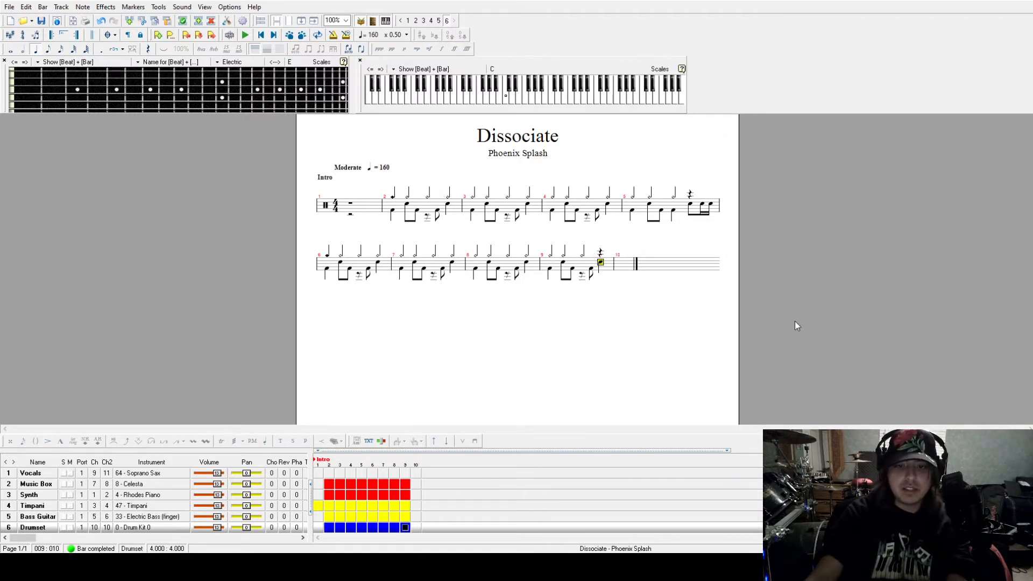
left_click(60, 49)
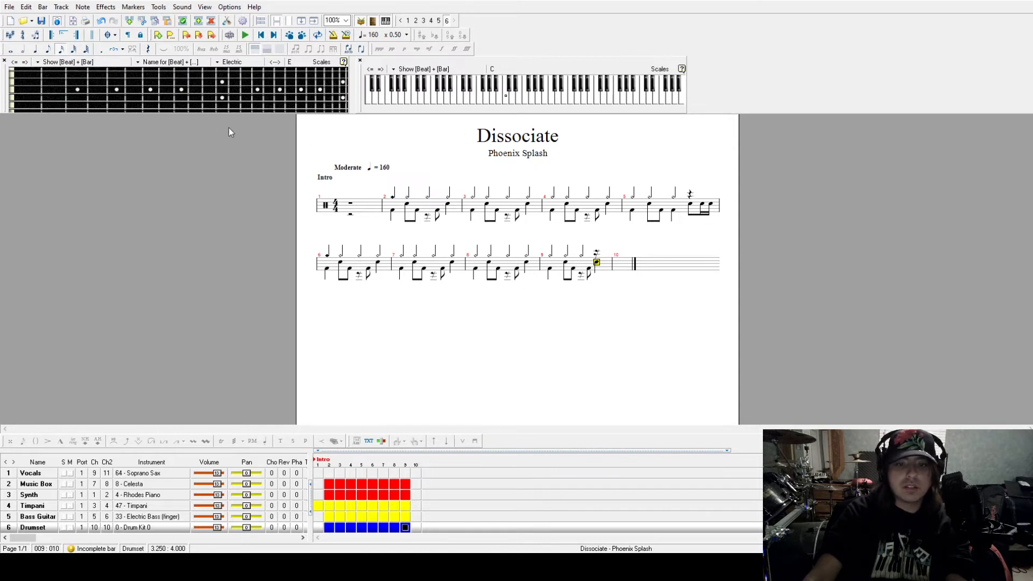
left_click(36, 49)
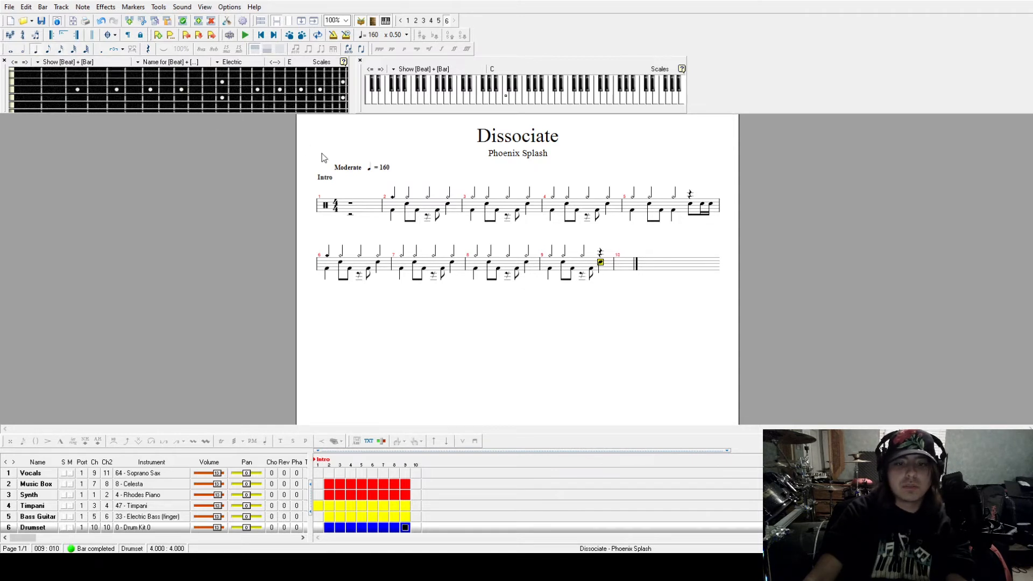
Step: Shorten the beat 4 snare of Drumset bar 9 to a sixteenth and add two more sixteenth snare notes (38) after it
left_click(601, 264)
key("Up")
key("Down")
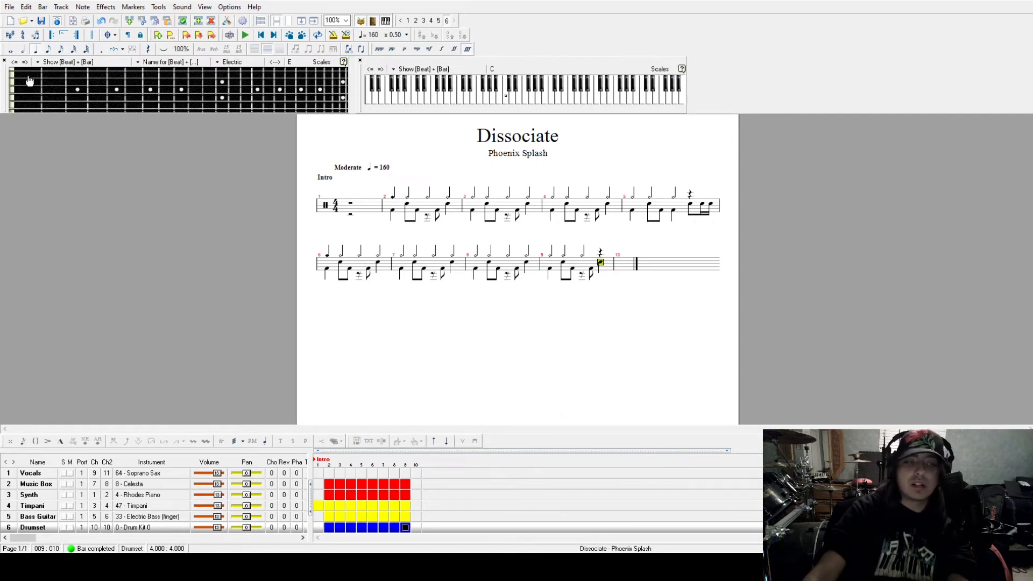
left_click(61, 49)
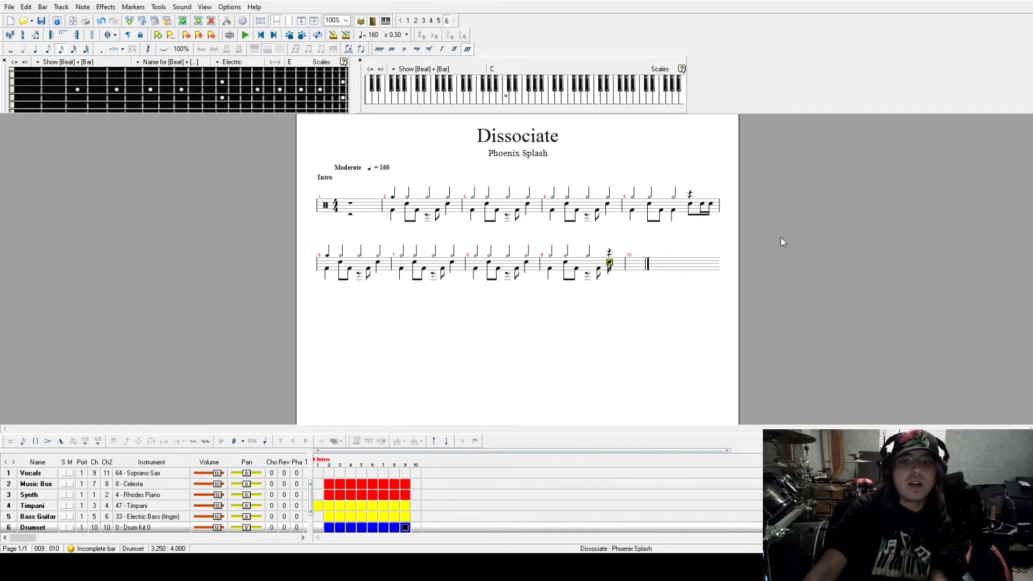
key("Right")
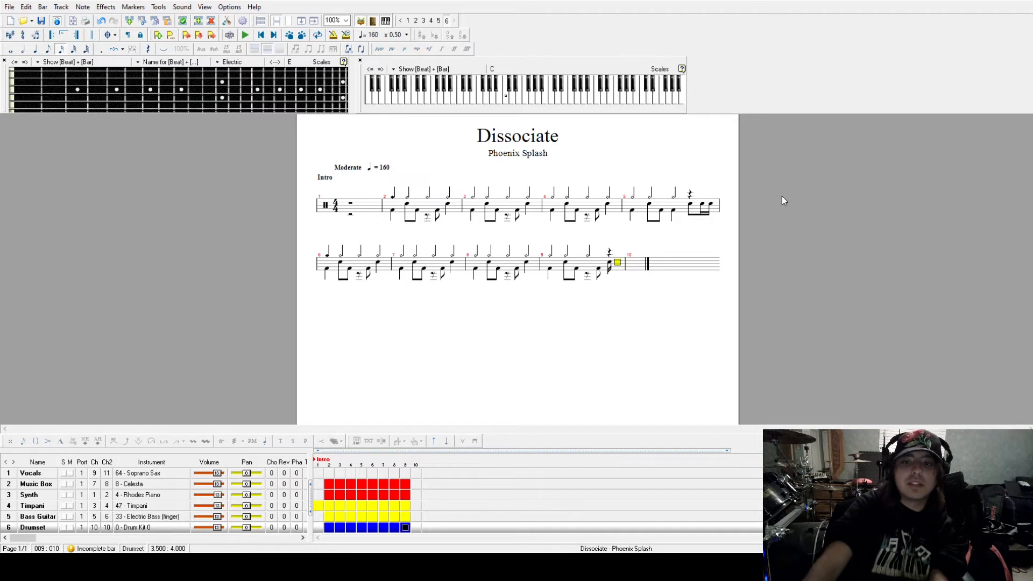
type("38")
key("Right")
type("38")
key("Right")
key("Left")
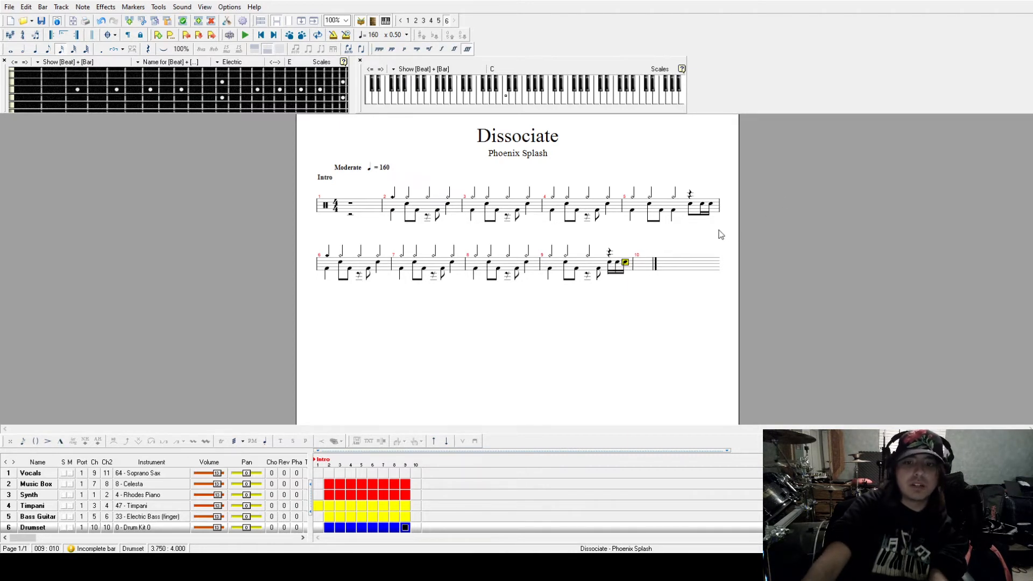
Step: Replace the third sixteenth of the bar 9 fill with a note one staff position higher, repeat it as the fourth, and play the fill
key("Delete")
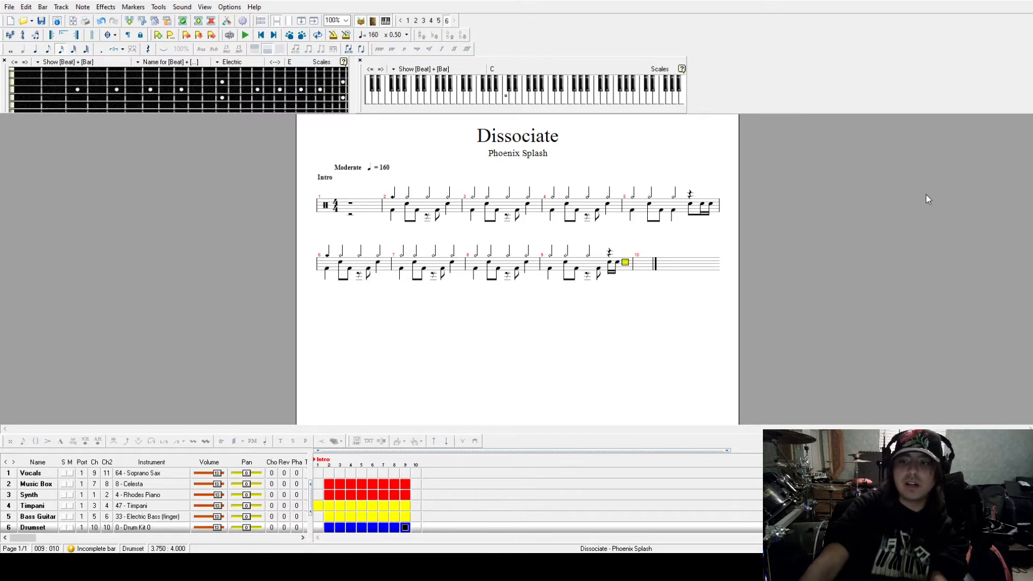
key("Up")
key("Return")
key("Right")
key("Return")
left_click(617, 262)
left_click(609, 262)
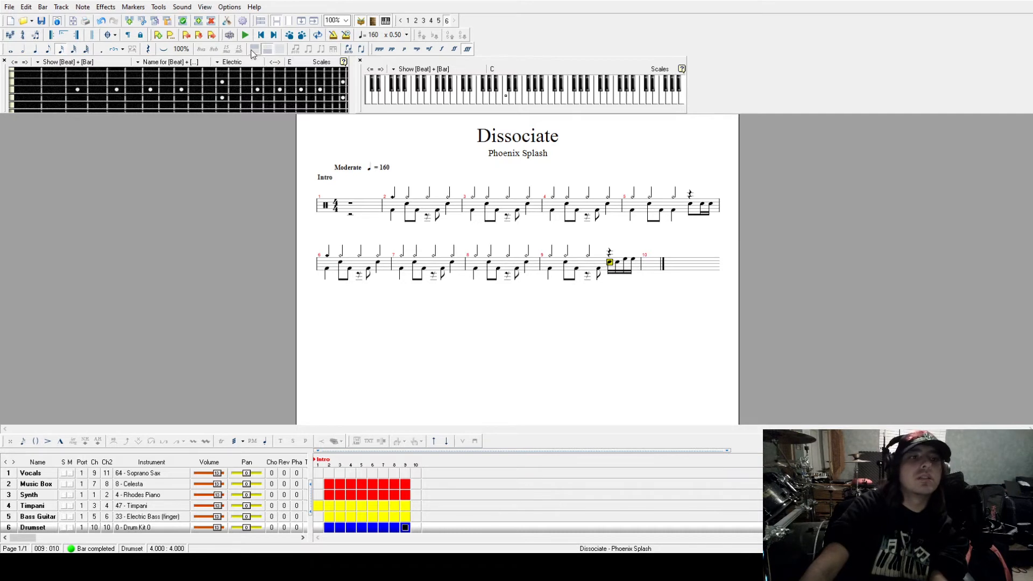
key("space")
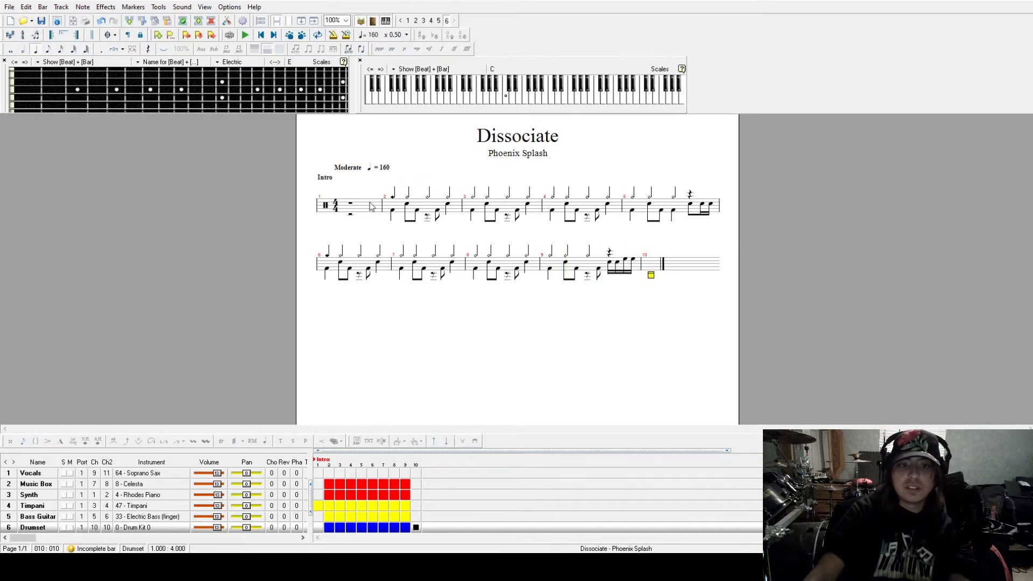
Step: Examine the Timpani, Bass Guitar and Drumset parts at bars 9 and 10 to see where the next section begins
left_click(43, 520)
left_click(41, 508)
left_click(43, 527)
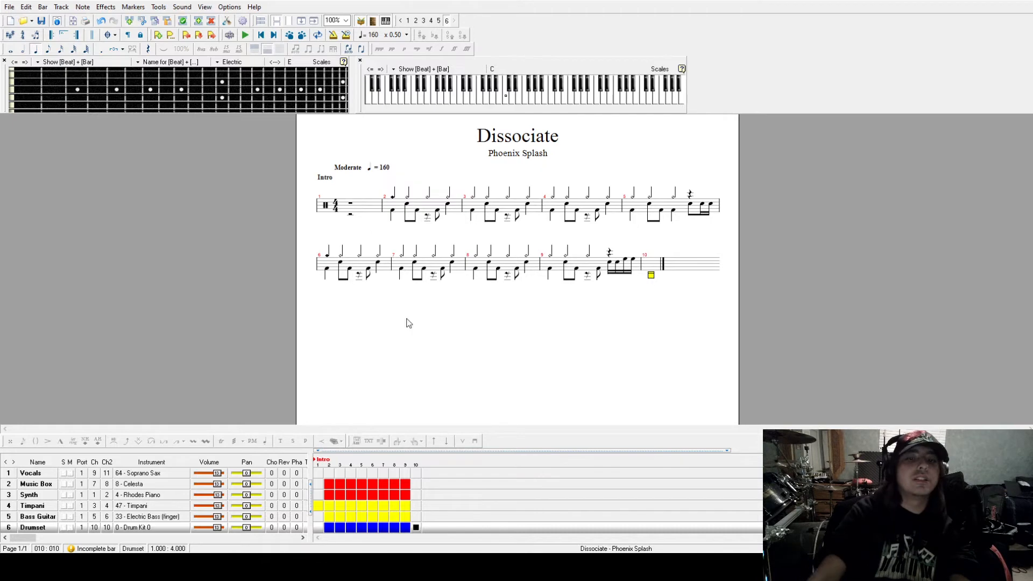
left_click(28, 506)
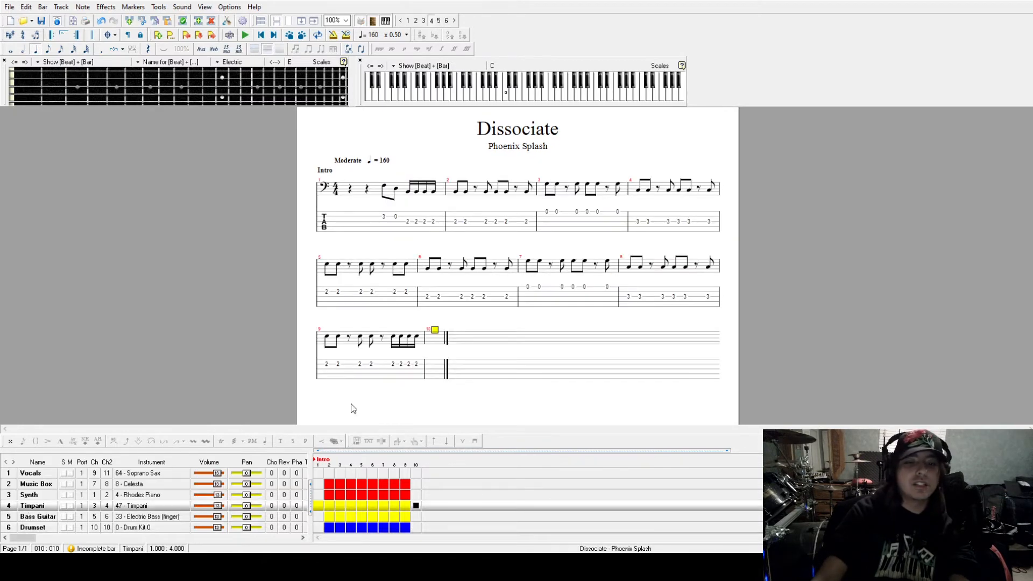
left_click(42, 517)
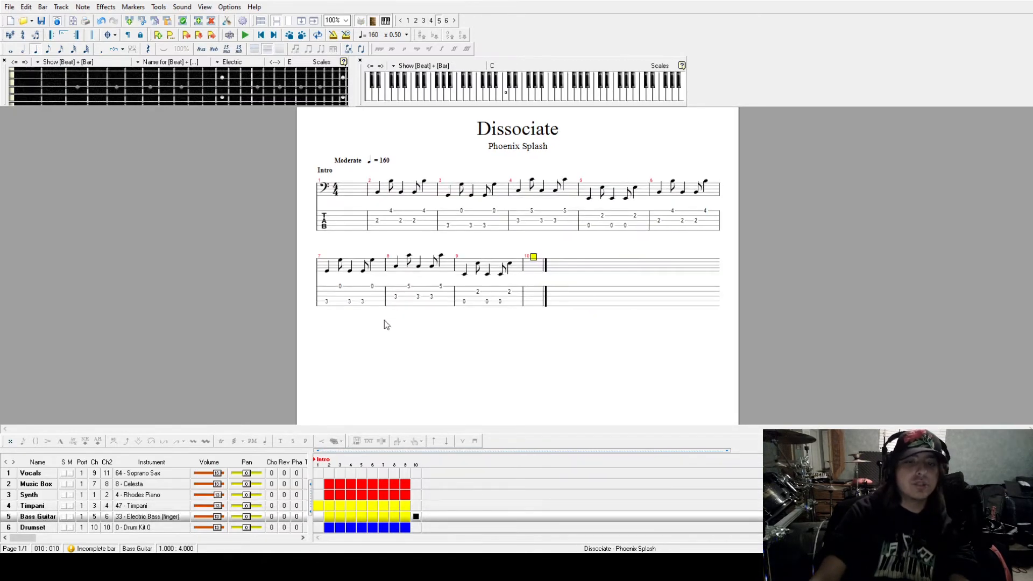
left_click(465, 301)
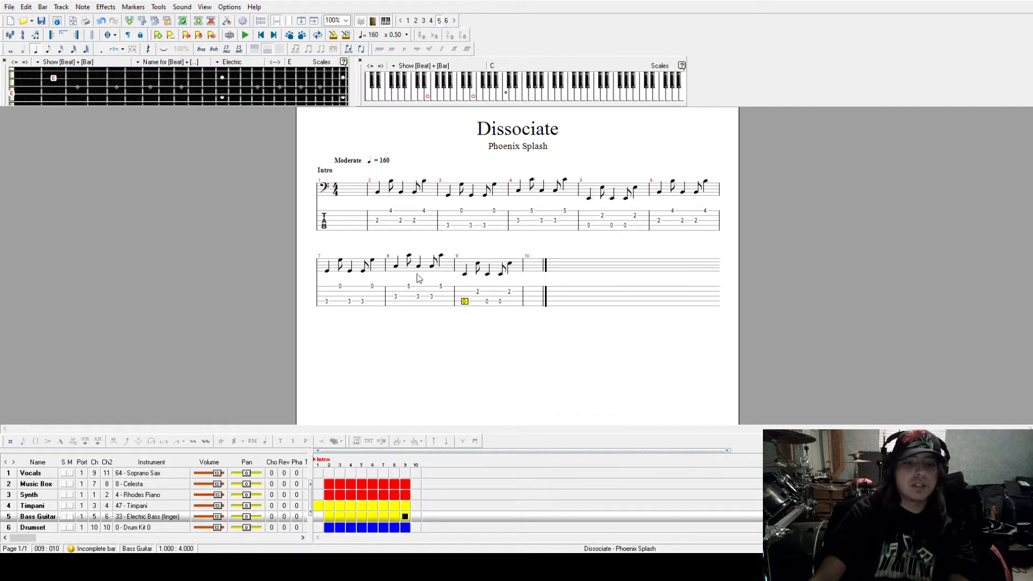
left_click(532, 303)
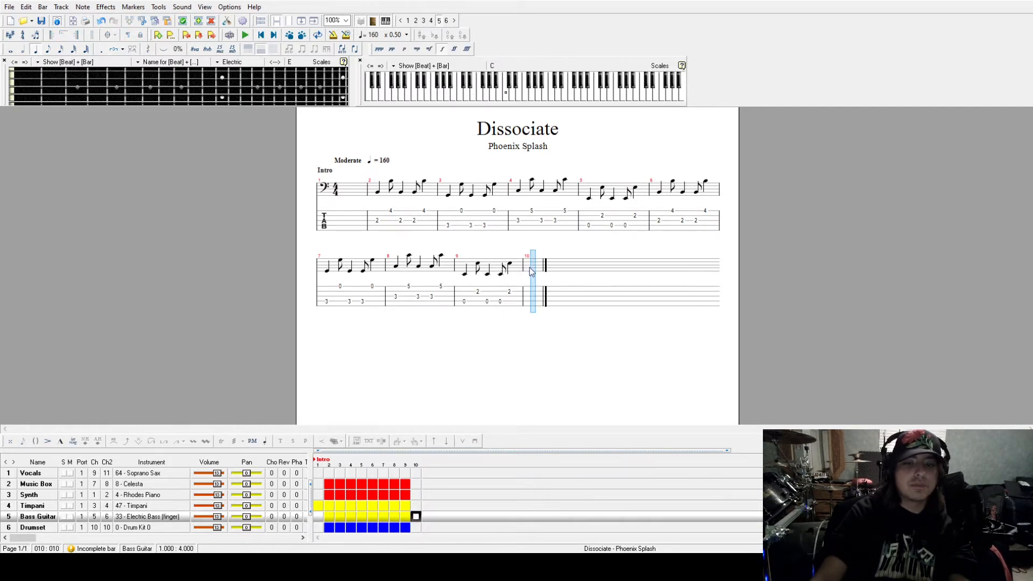
left_click(533, 263)
left_click(405, 527)
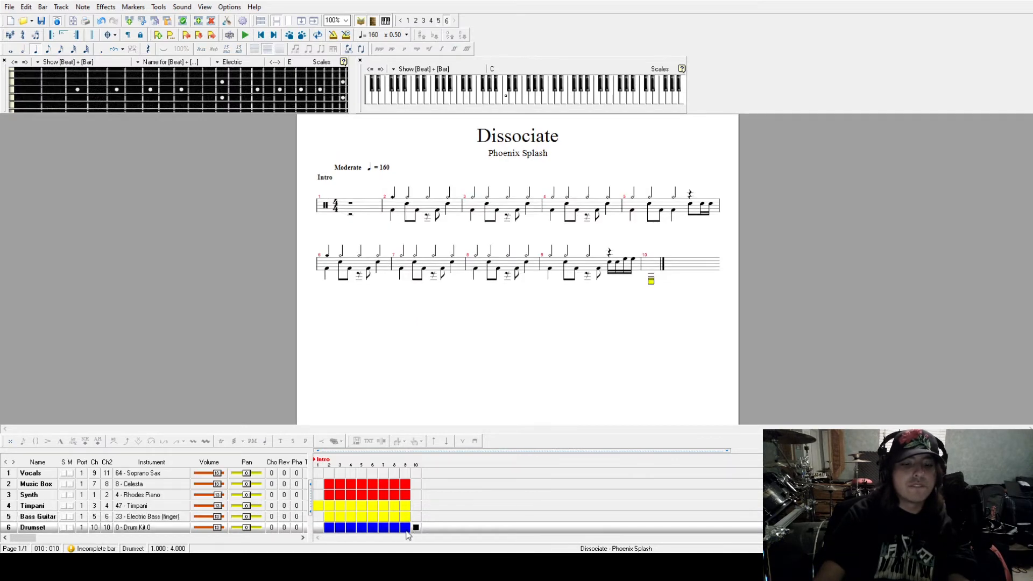
left_click(657, 278)
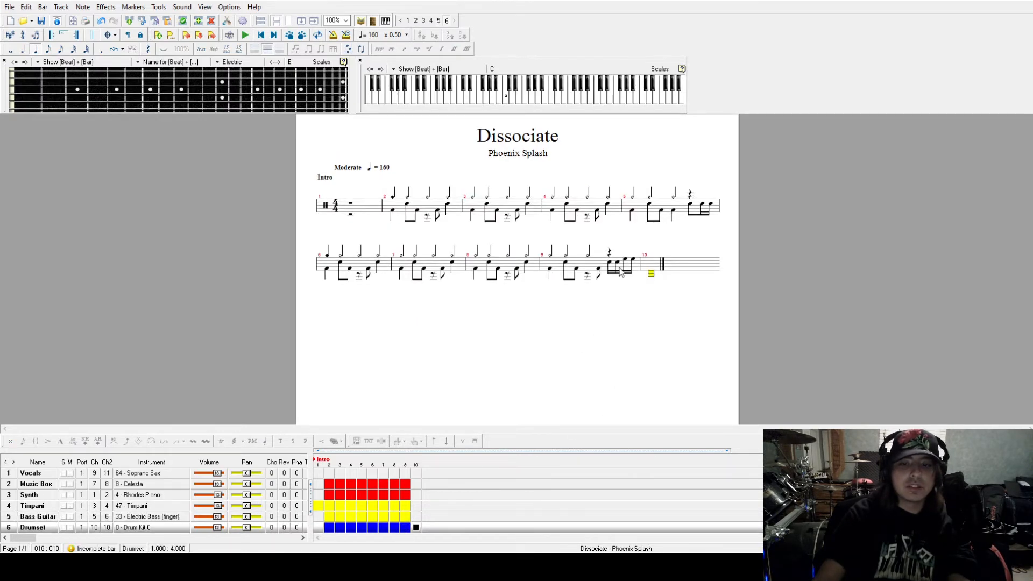
Step: Play the whole intro back from the start of the Music Box track
left_click(329, 487)
left_click(319, 484)
key("space")
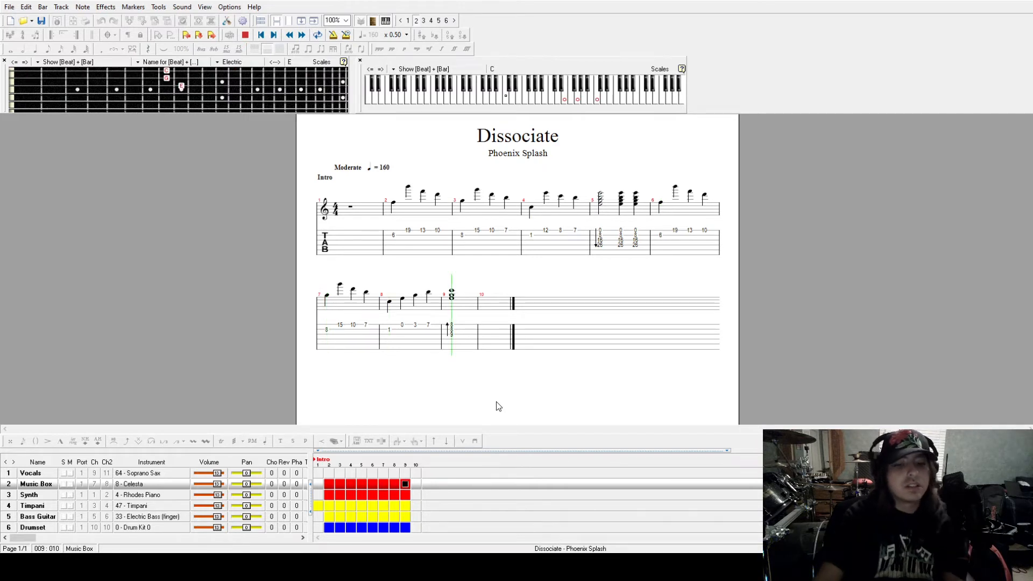
key("space")
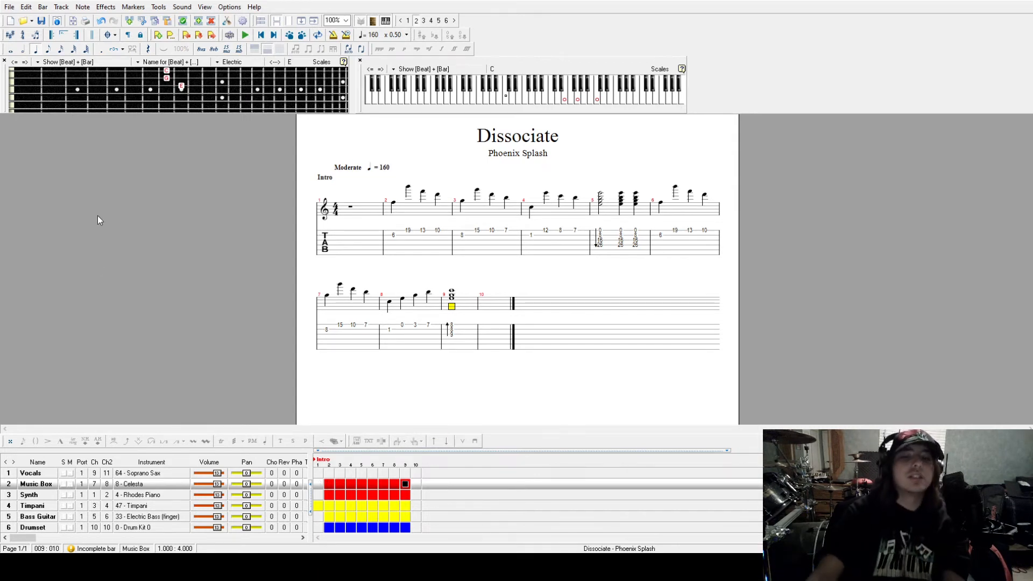
Step: Return to the Drumset track and play bar 9 with its closing fill
key("ctrl+Down")
key("ctrl+Down")
key("ctrl+Down")
key("ctrl+Down")
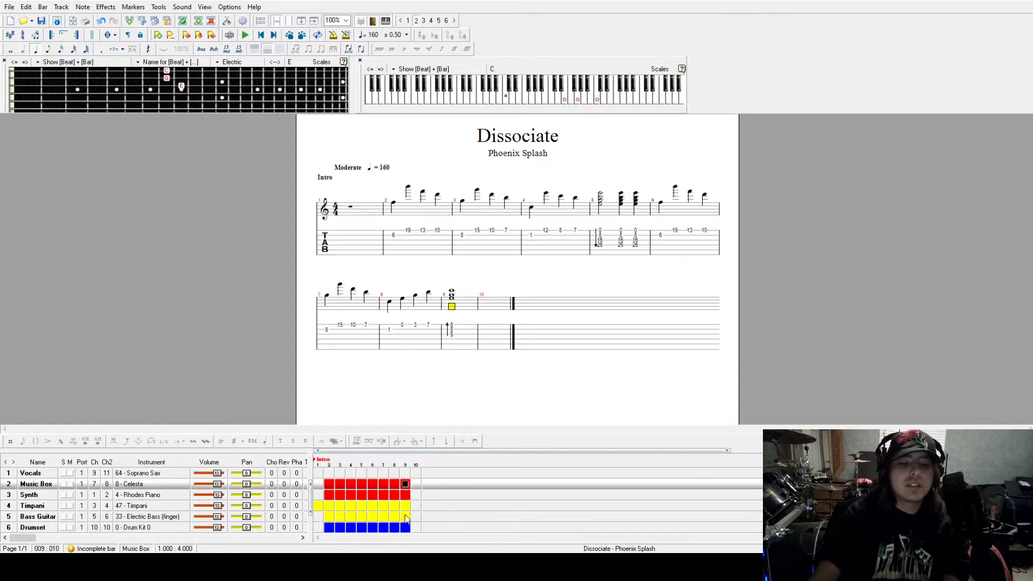
left_click(620, 263)
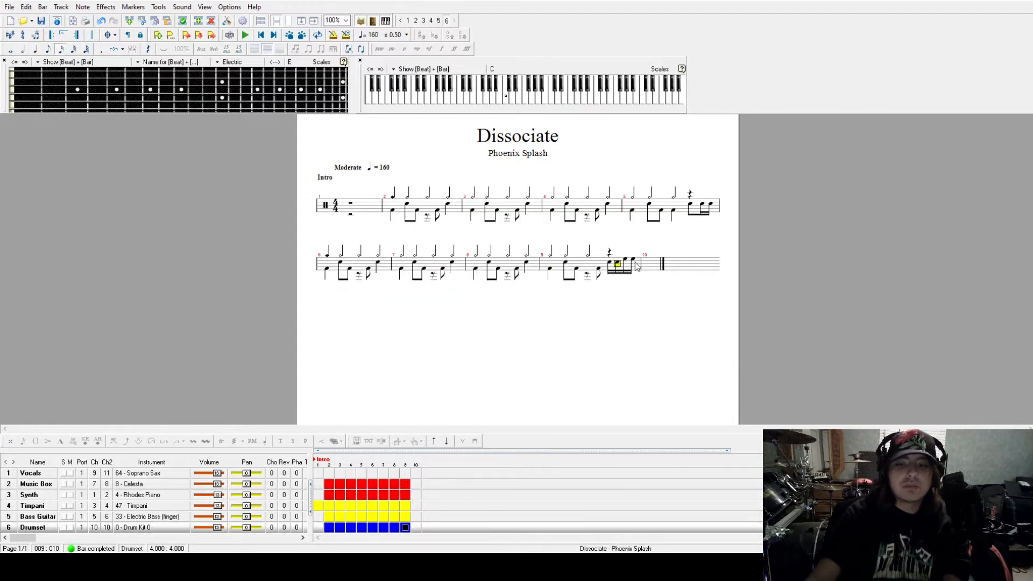
left_click(633, 260)
key("space")
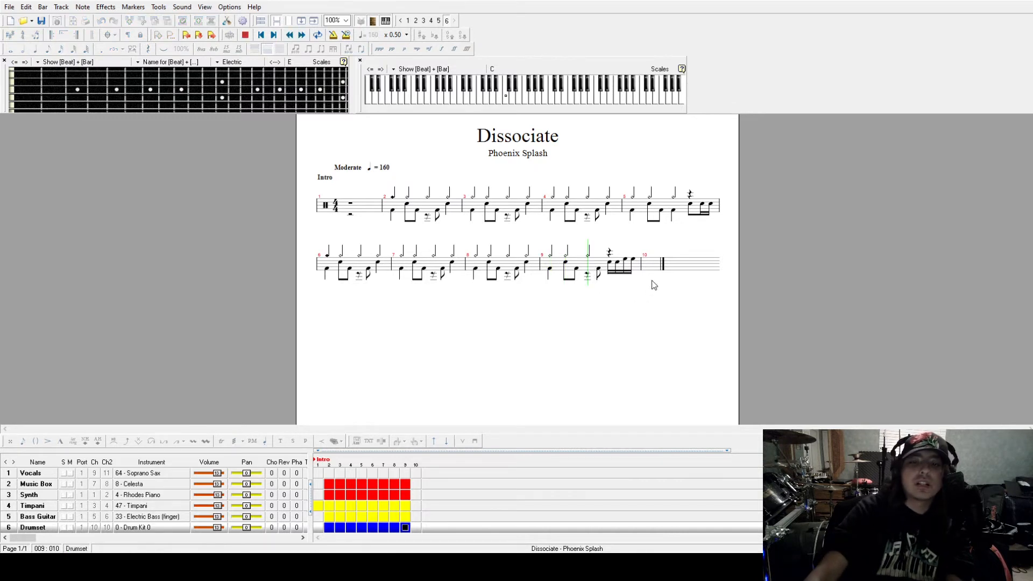
Step: Fill Drumset bar 10 with eight eighth notes, using closed hi-hat (42) for the last seven
key("Up")
left_click(48, 48)
key("Right")
key("4")
key("2")
key("Right")
key("4")
key("2")
key("Right")
key("4")
key("2")
key("Right")
key("4")
key("2")
key("Right")
key("4")
key("2")
key("Right")
key("4")
key("2")
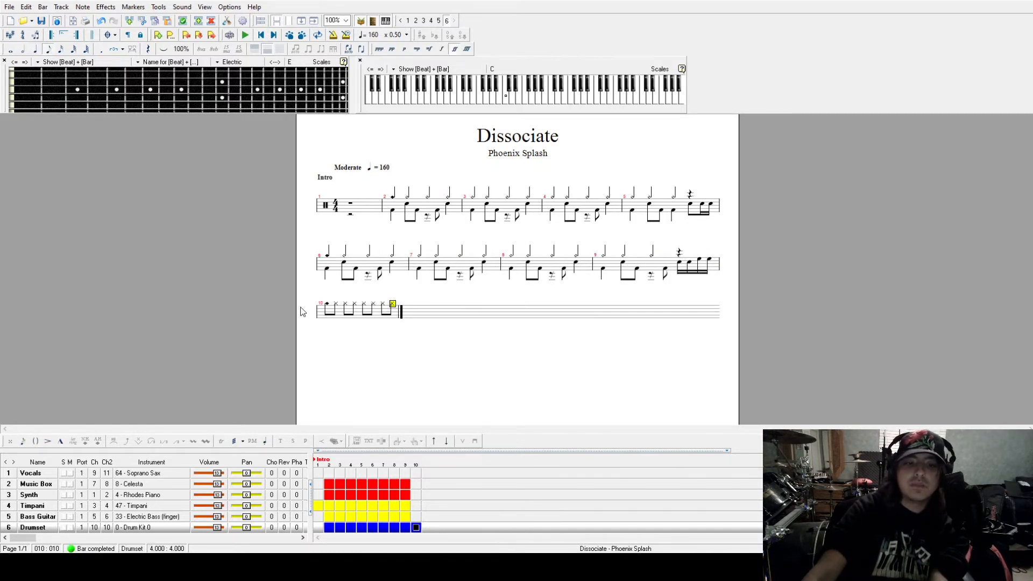
Step: Mark bar 10 as the start of a section named Verse 1
left_click(326, 304)
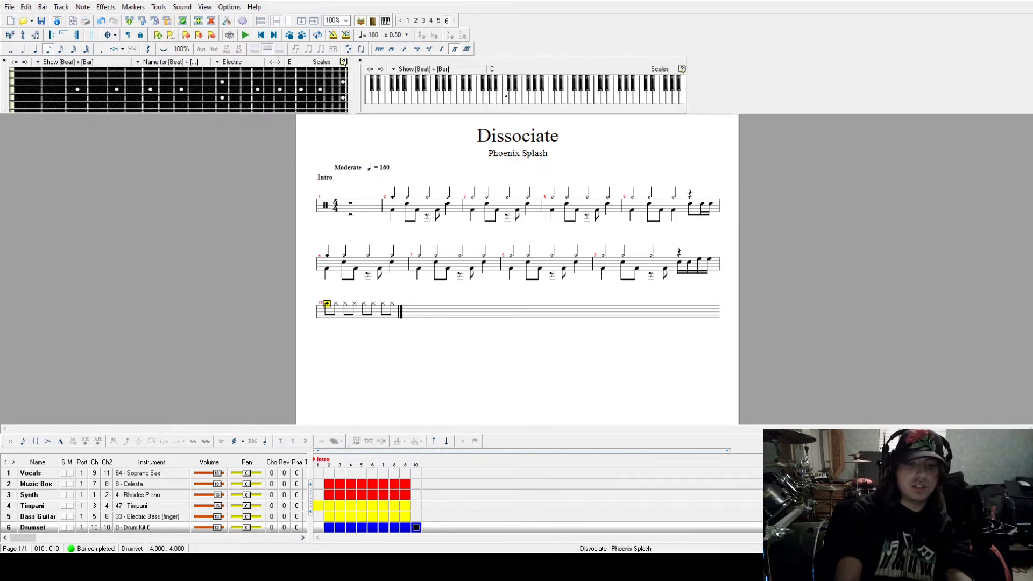
key("Return")
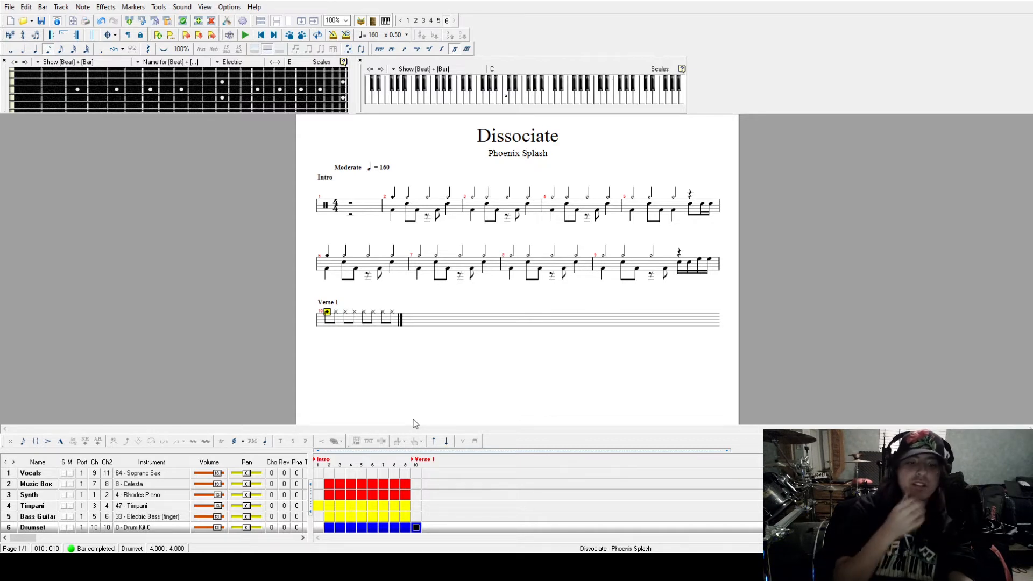
left_click(326, 324)
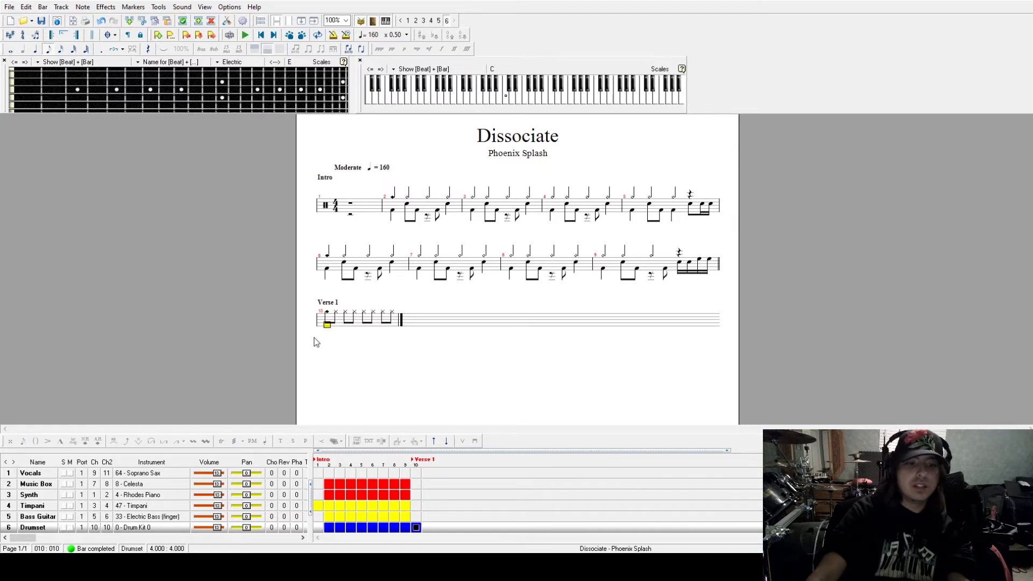
left_click_drag(324, 326, 375, 330)
key("Delete")
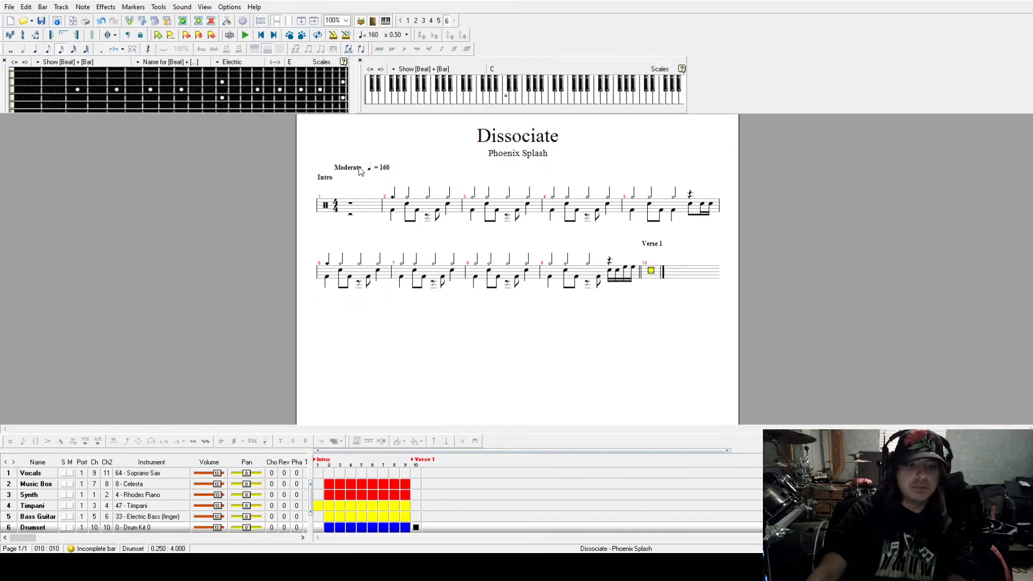
key("KP_Add")
key("KP_Add")
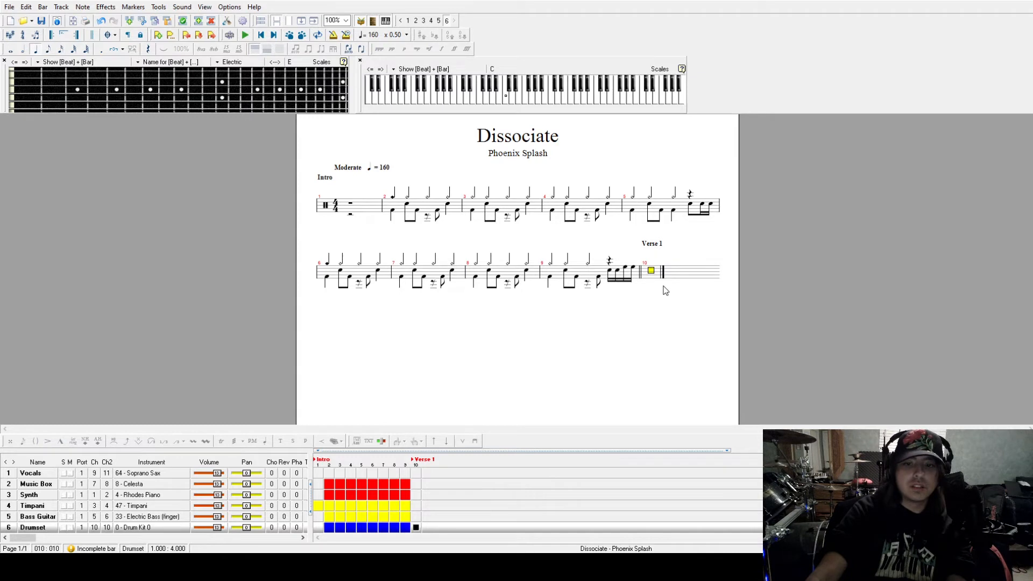
key("ctrl+v")
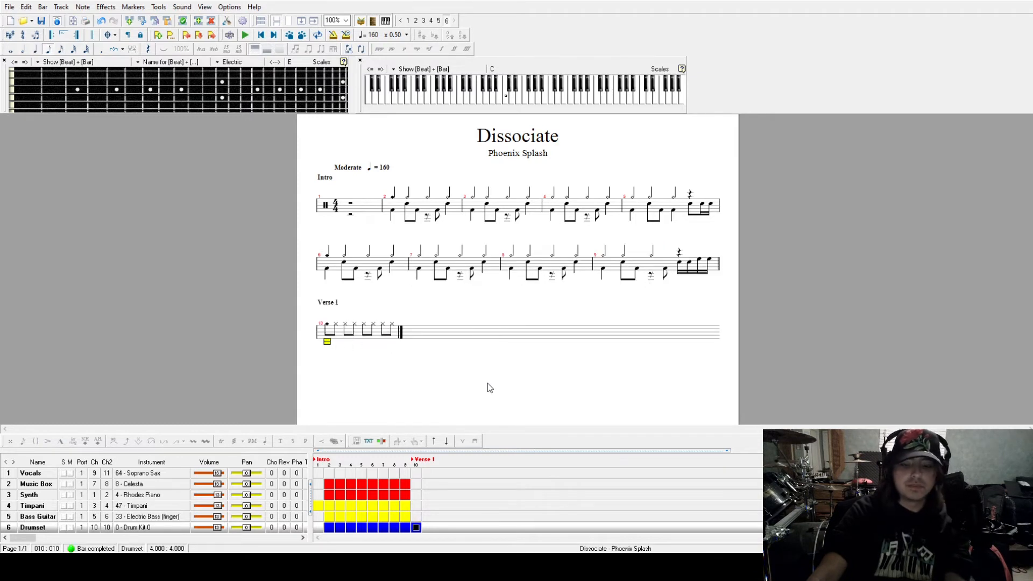
Step: Add kicks (36) on eighths 1, 4 and 6 and snares on eighths 3 and 7 of Drumset bar 10, and play it
type("36")
key("Right")
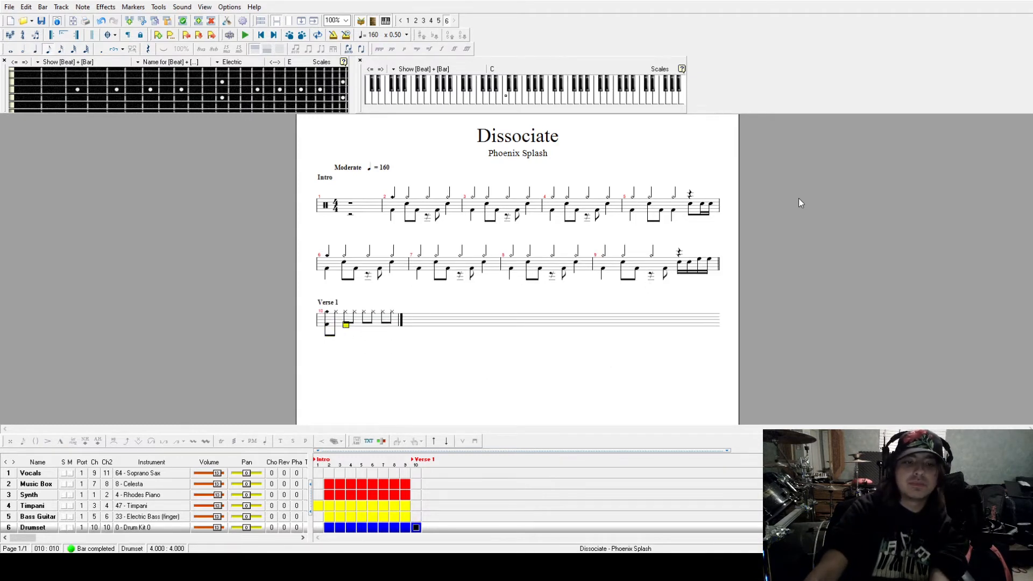
type("36")
key("Right")
type("36")
key("Right")
key("Right")
type("36")
key("Right")
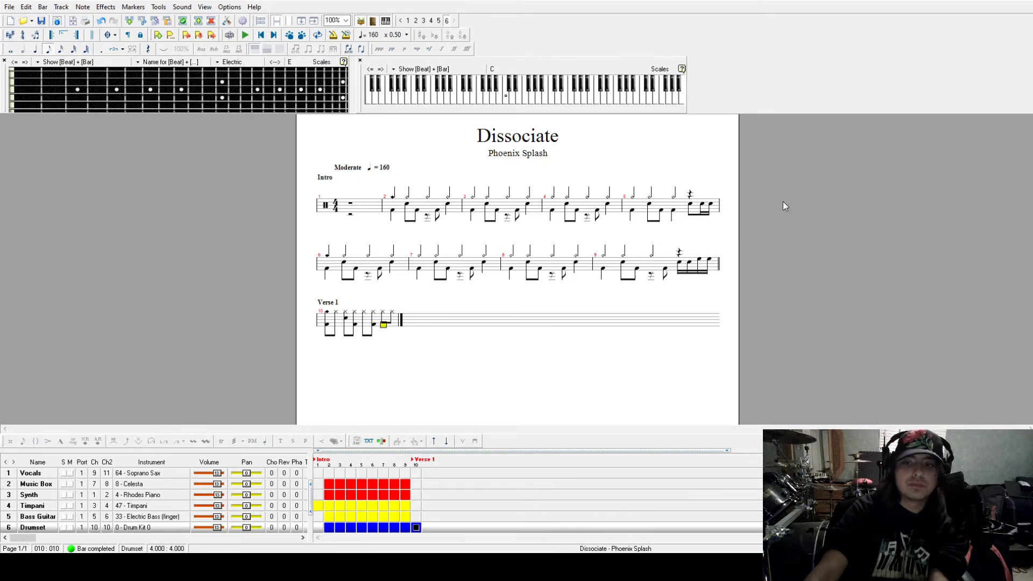
type("36")
key("Right")
left_click(327, 327)
key("space")
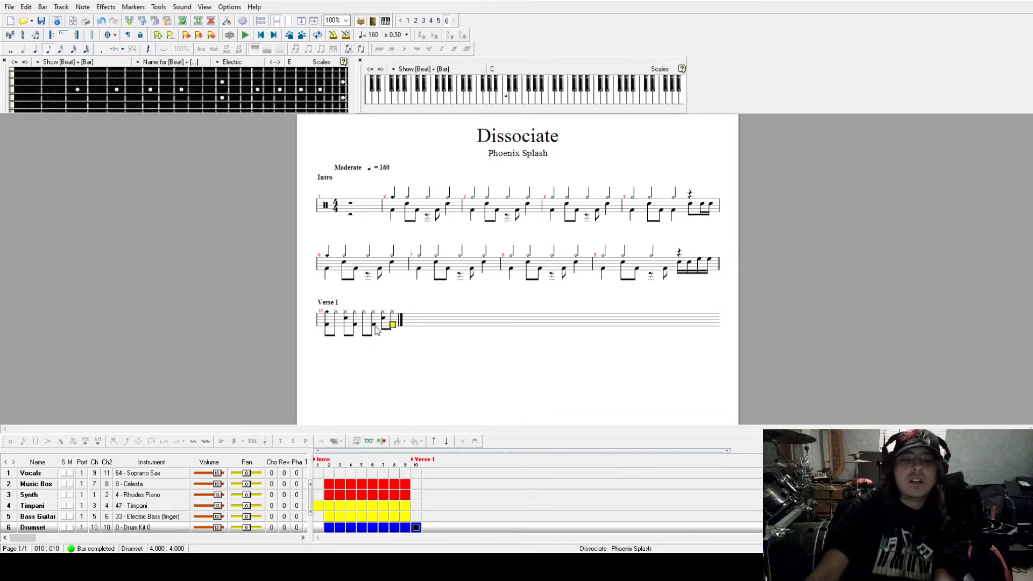
Step: Add Drumset bar 11 and fill it with eight closed hi-hat (42) eighth notes
key("Right")
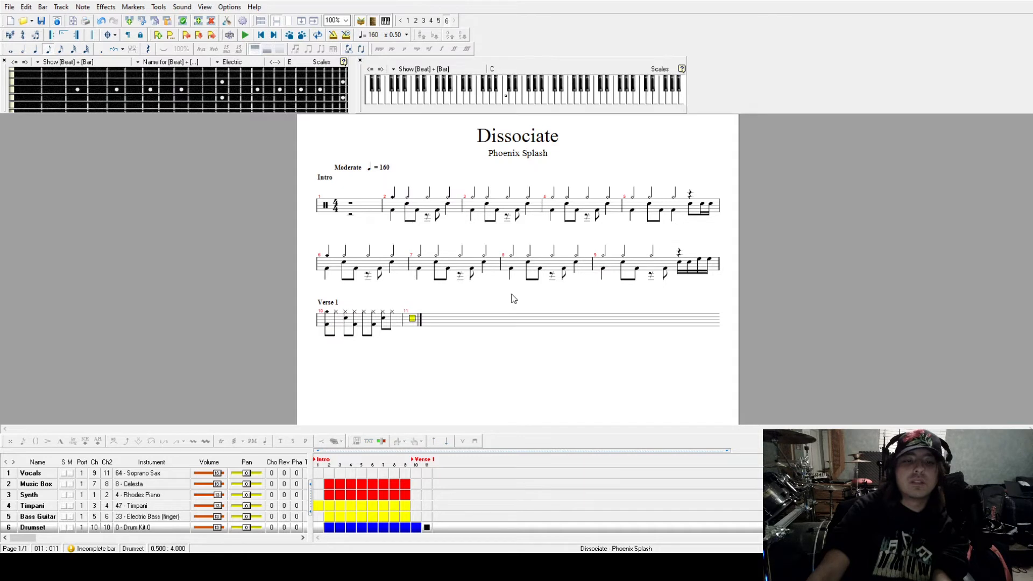
key("4")
key("2")
key("Right")
key("4")
key("2")
key("Right")
key("4")
key("2")
key("Right")
key("4")
key("2")
key("Right")
key("4")
key("2")
key("Right")
key("4")
key("2")
key("Right")
key("4")
key("2")
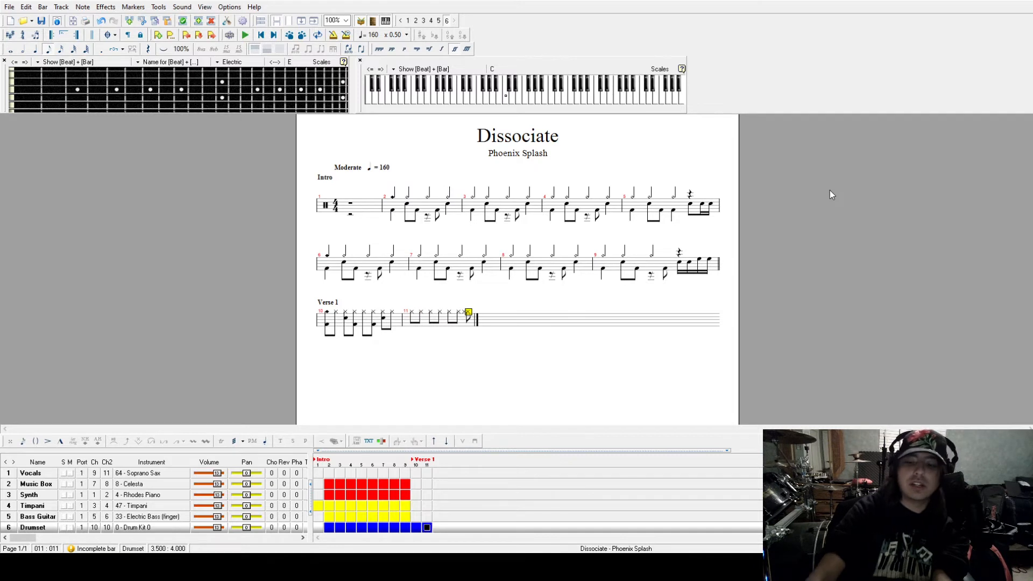
key("Right")
key("4")
key("2")
Step: Put a kick (36) on beat 1 of bar 11 and split its second eighth into a hi-hat sixteenth and an inserted sixteenth
key("Home")
key("Down")
key("Down")
key("Down")
key("Down")
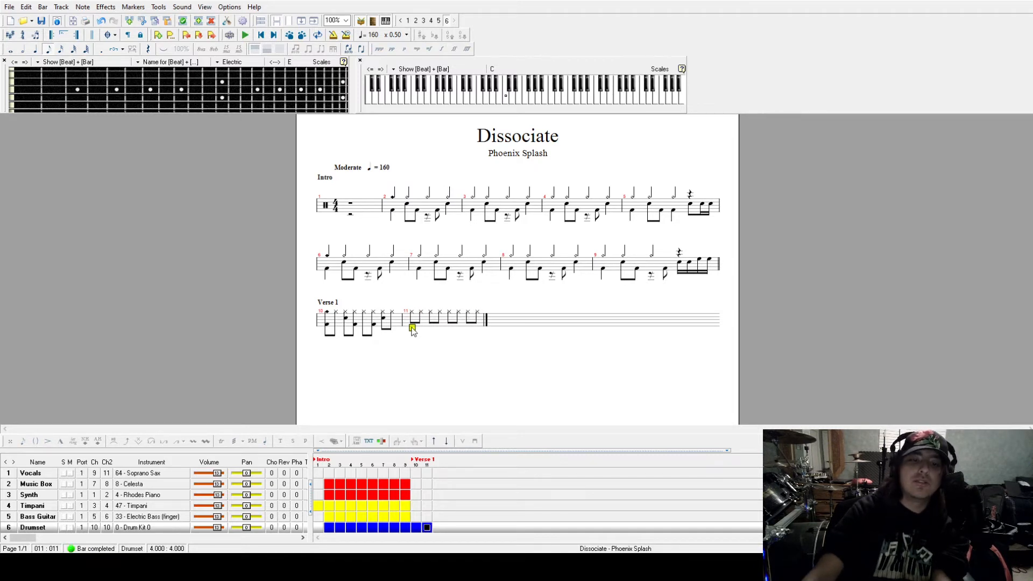
key("3")
key("6")
key("Right")
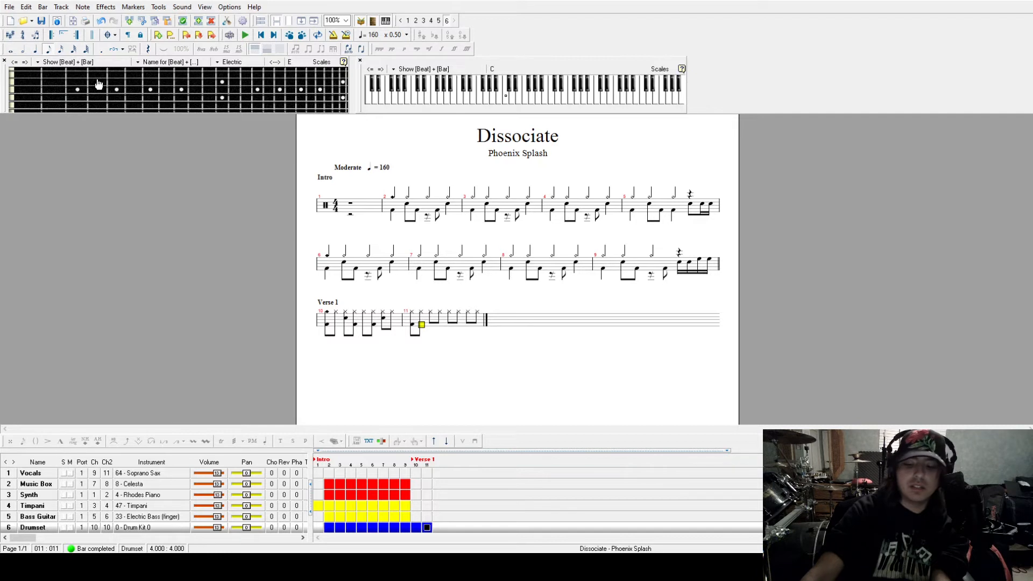
key("Right")
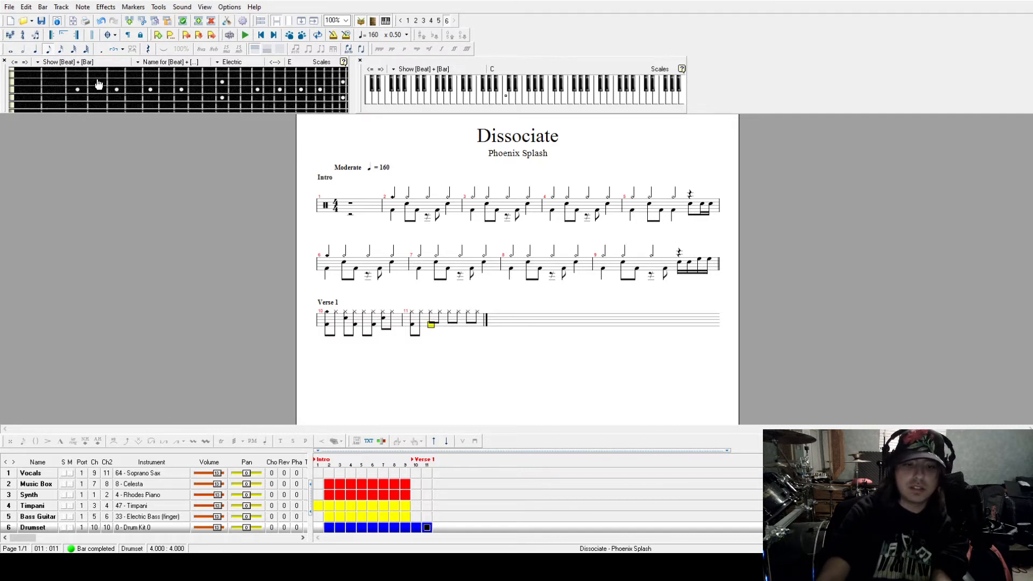
key("Insert")
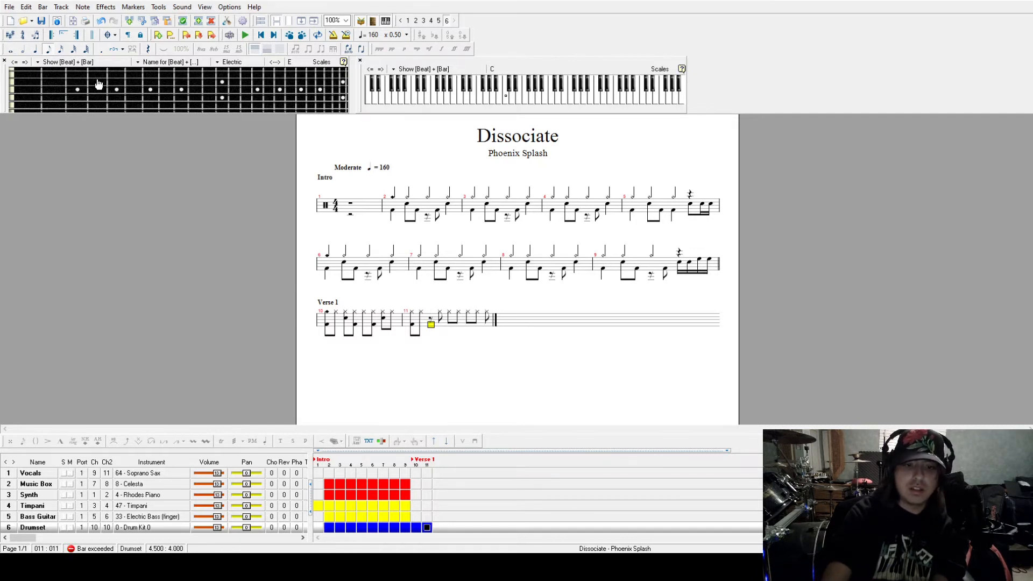
left_click(62, 50)
key("Delete")
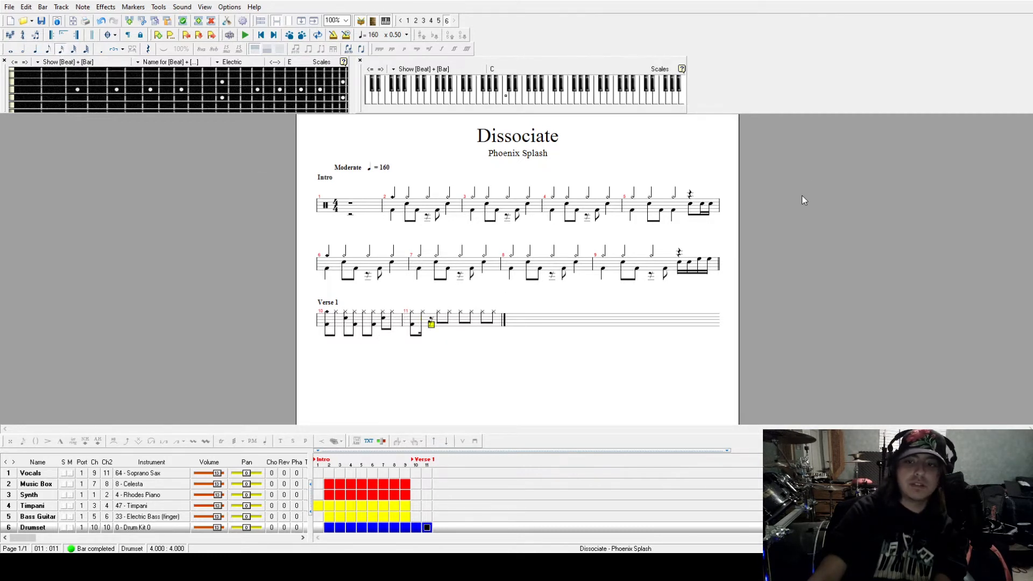
Step: Complete bar 11 with kicks on the inserted sixteenth and the offbeats of 2 and 3, snares on beats 2 and 4, and play the verse drums
key("Return")
key("Right")
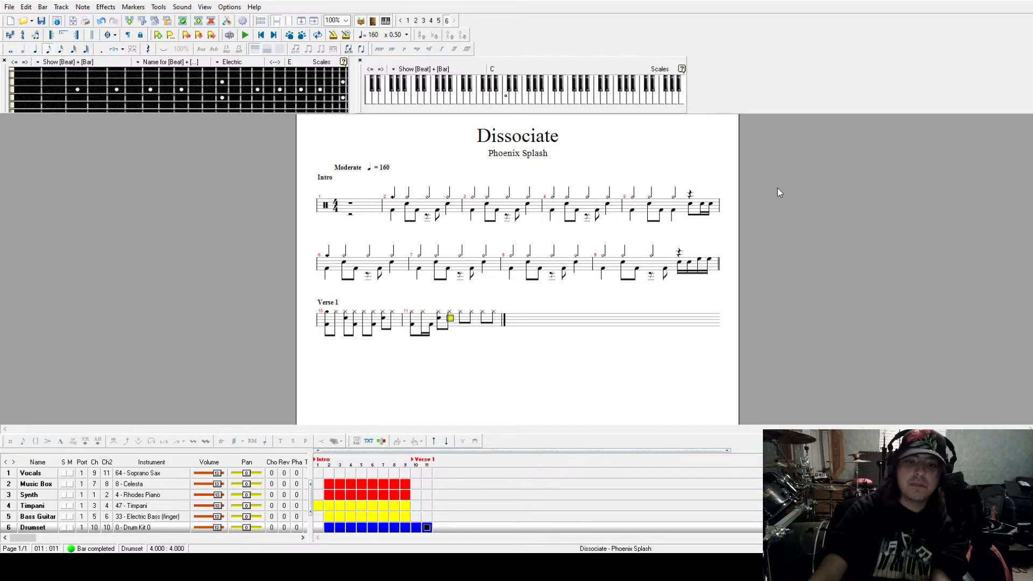
key("Return")
key("Right")
left_click(328, 324)
key("space")
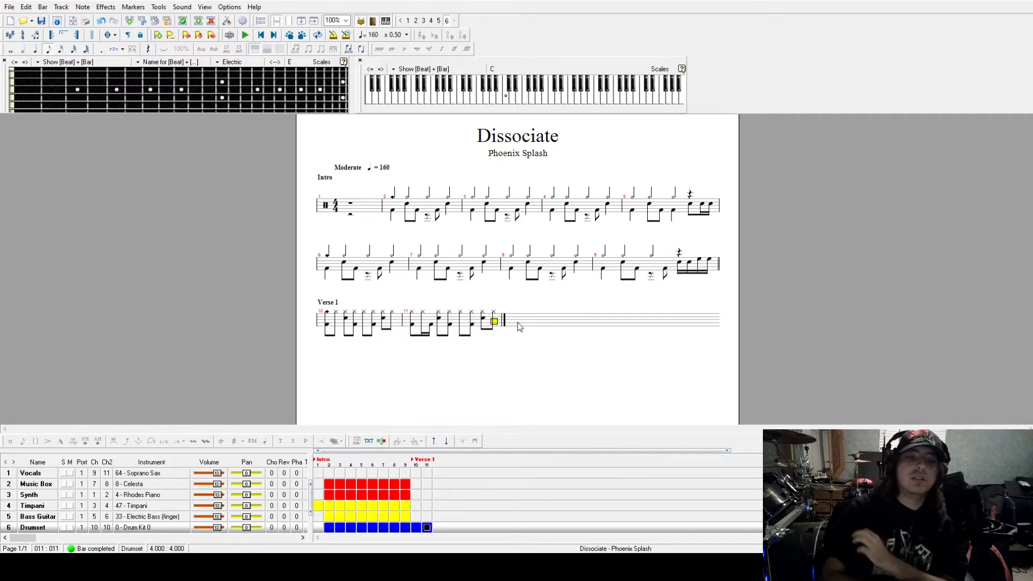
Step: Play the Synth chords from bar 2 to review the intro progression
left_click(419, 494)
left_click(391, 211)
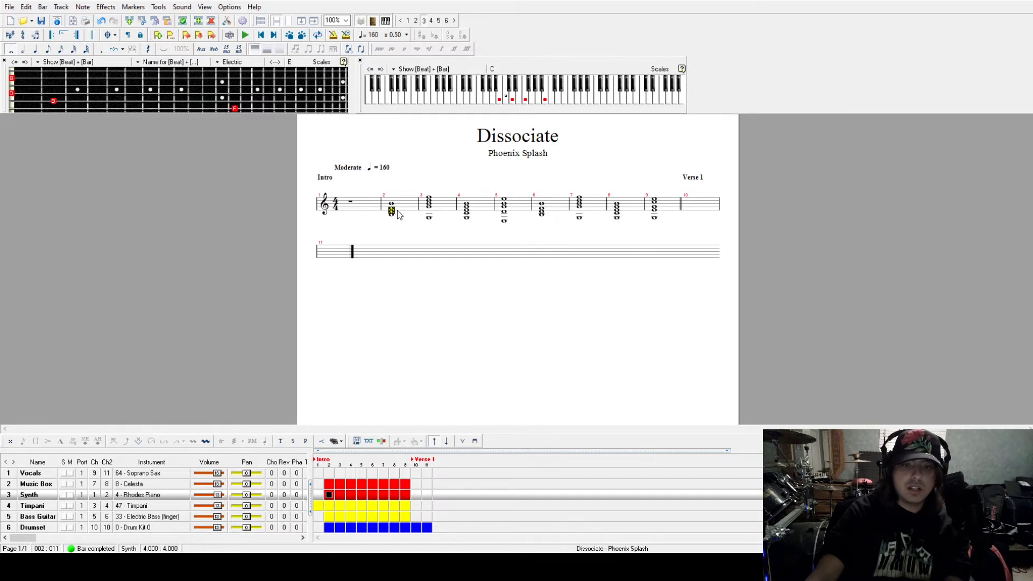
key("space")
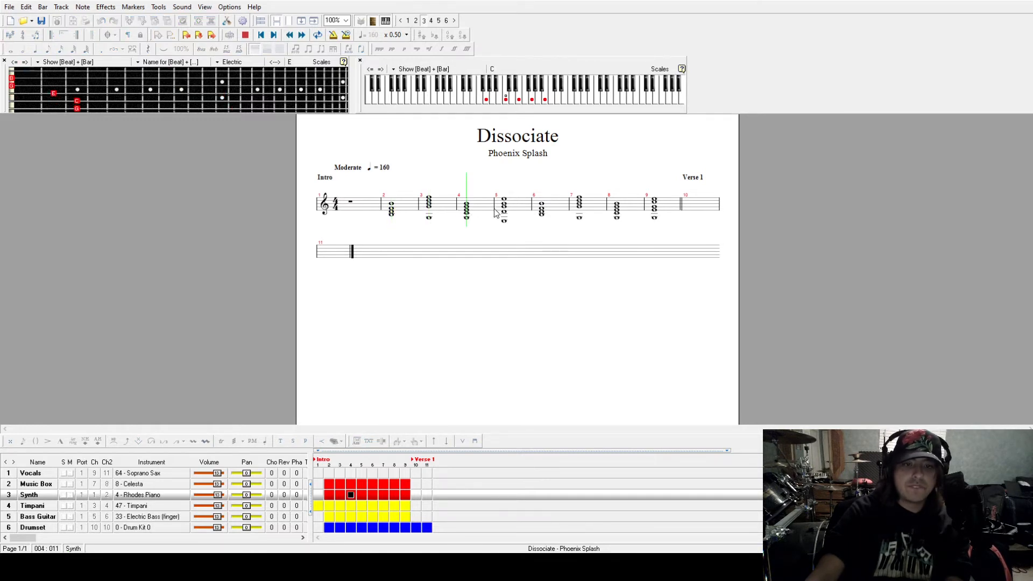
key("space")
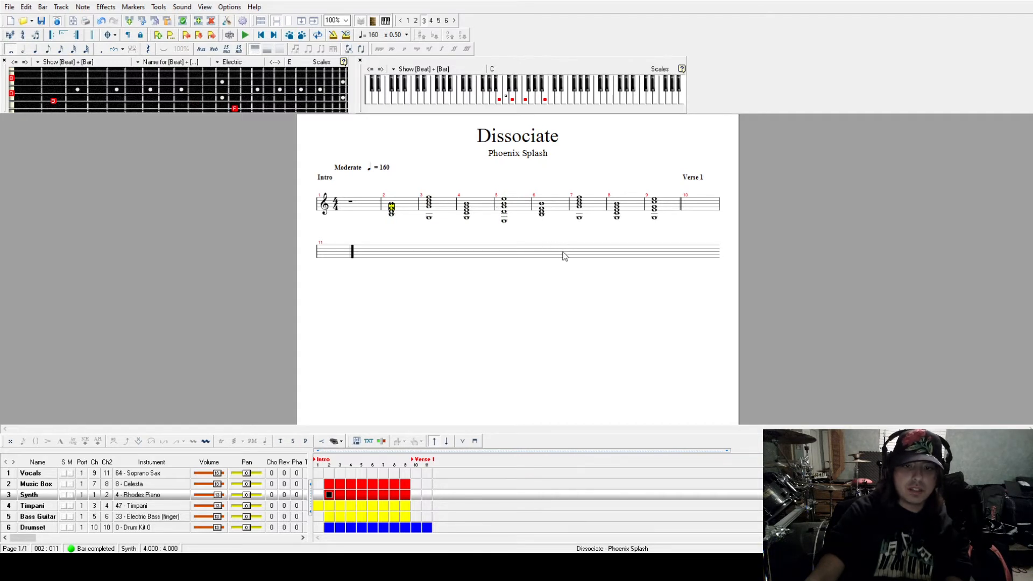
Step: Paste the Synth chords of intro bars 2–4 into Verse 1 at bars 10–12 and play them
left_click(416, 516)
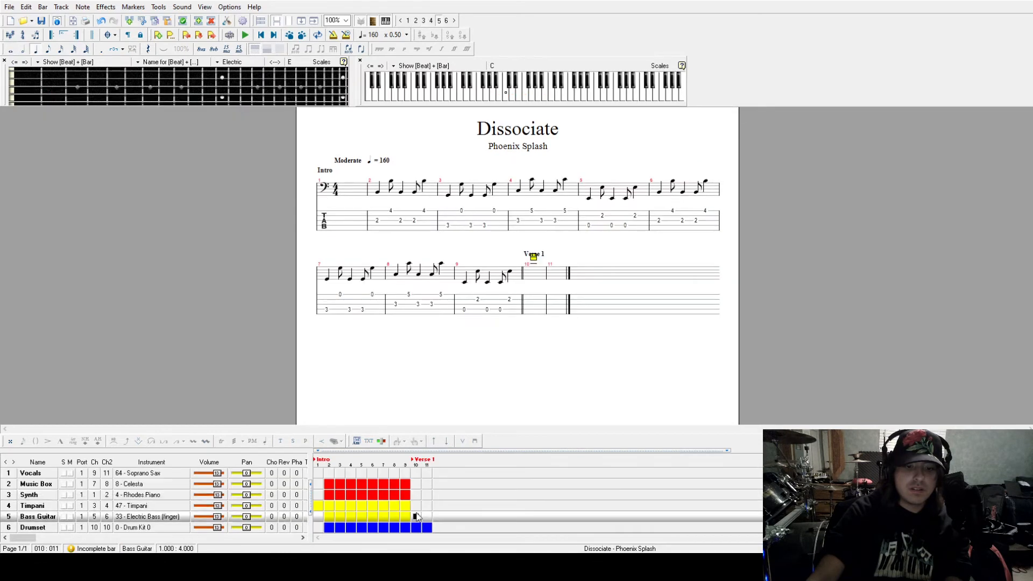
left_click(416, 484)
left_click(416, 495)
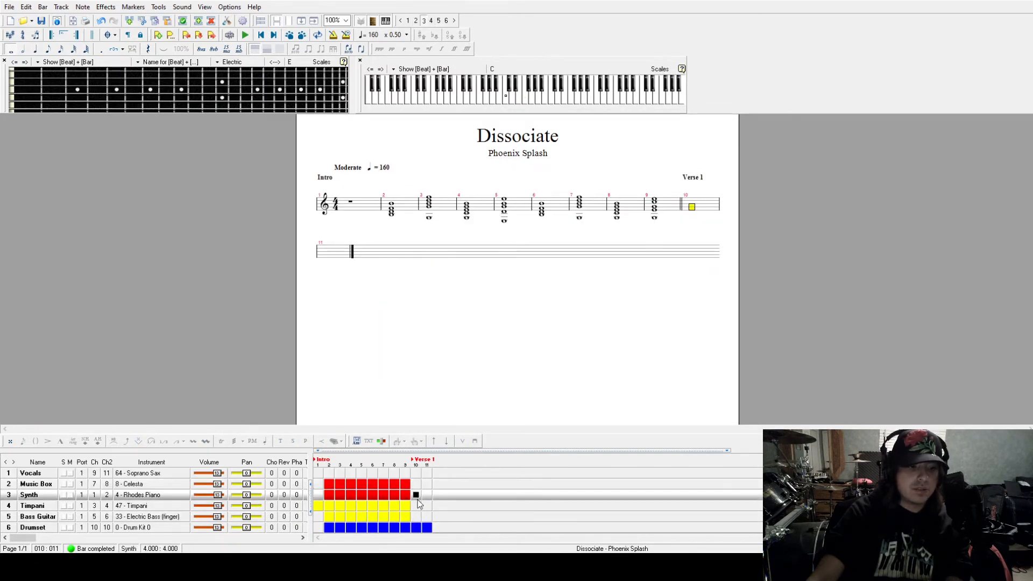
key("ctrl+v")
key("space")
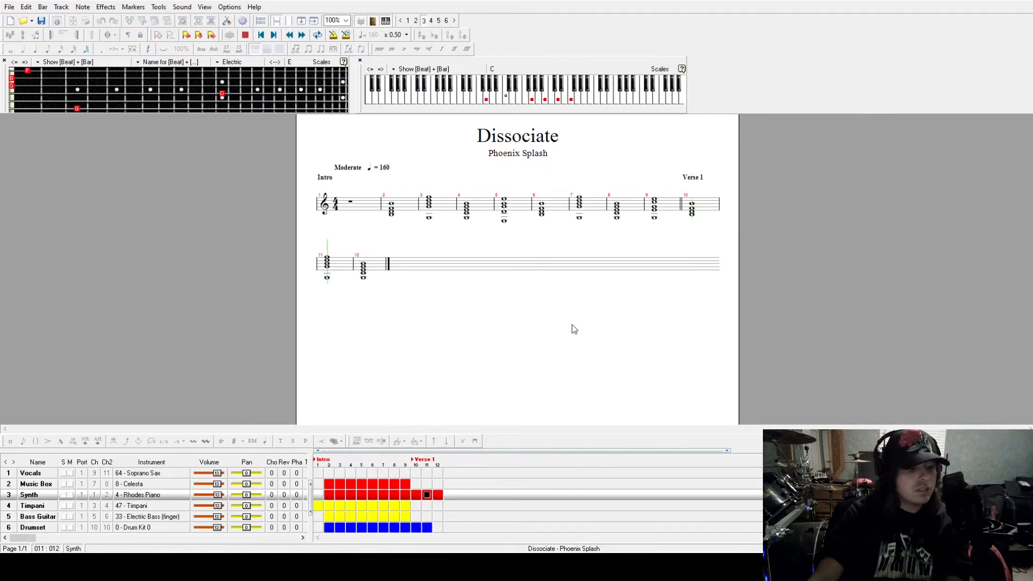
key("space")
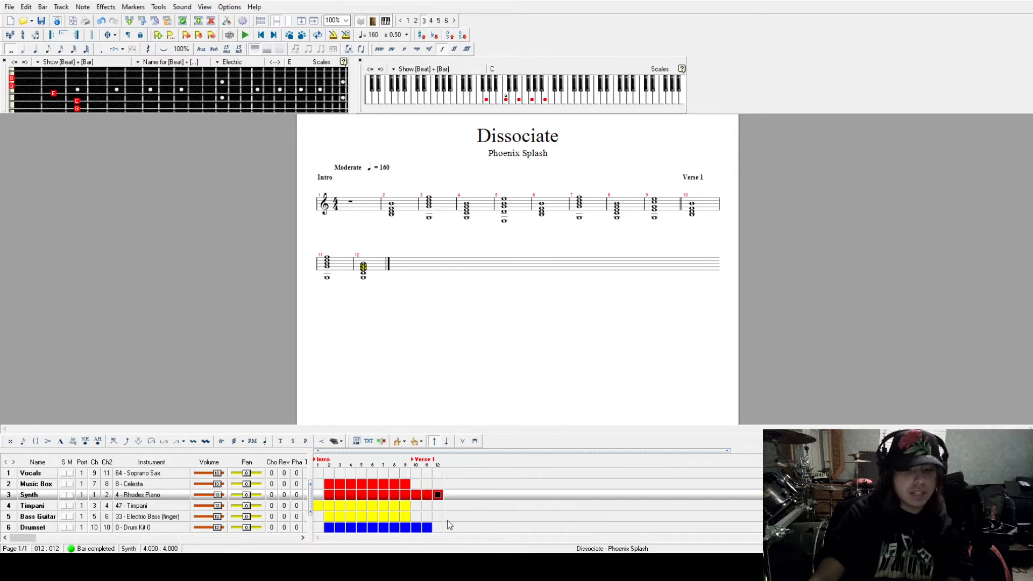
Step: Copy the Drumset groove of bar 11 into bar 12 and play both bars
left_click(427, 527)
left_click_drag(420, 331, 495, 330)
left_click(462, 330)
left_click(516, 321)
key("ctrl+v")
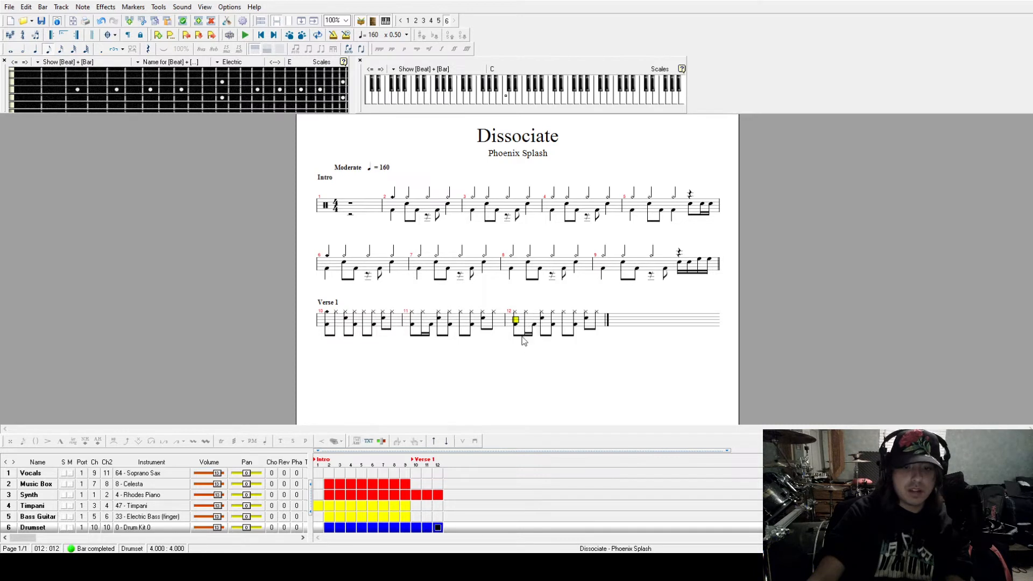
left_click(422, 331)
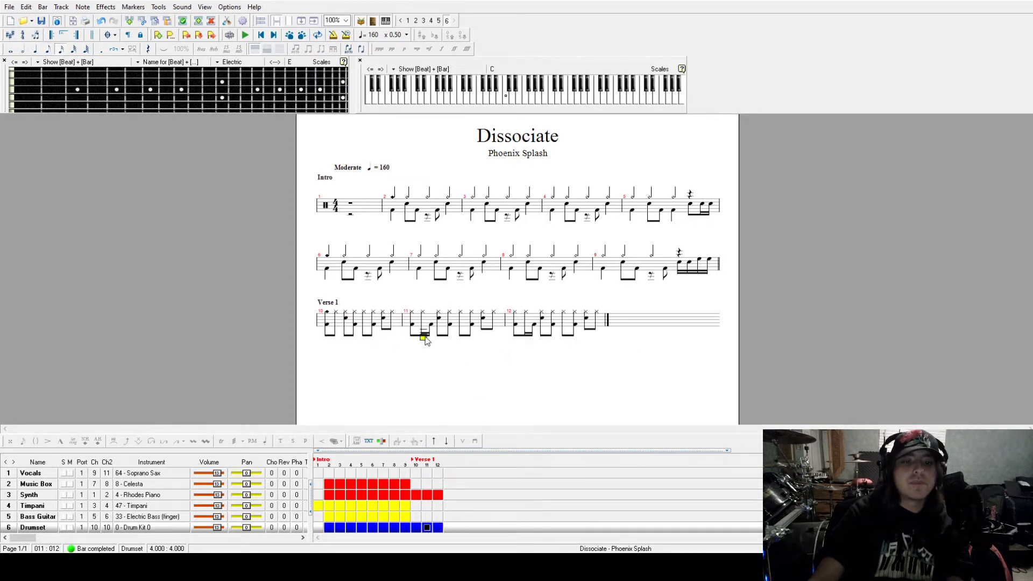
key("space")
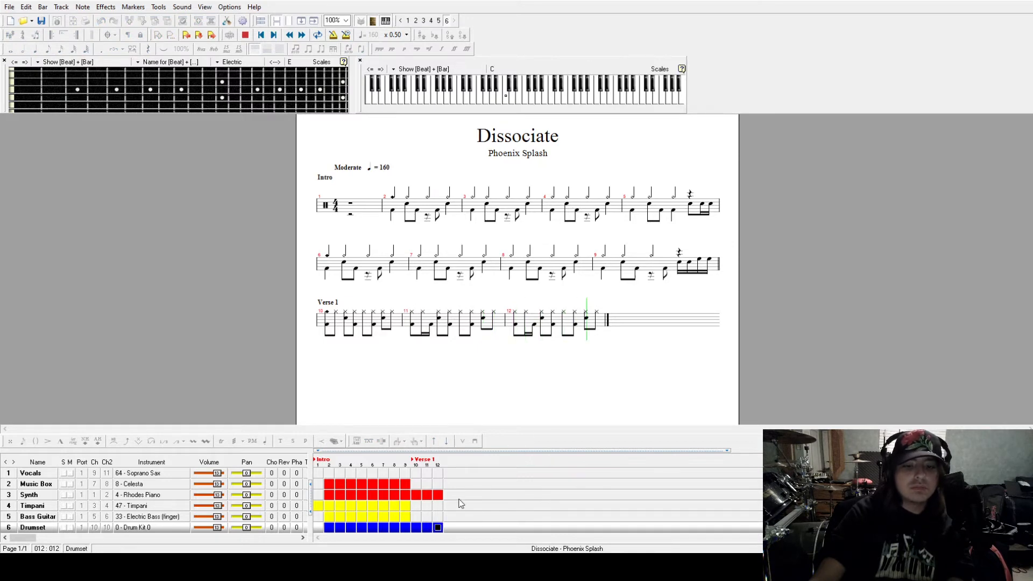
Step: Review the Synth chords of bars 2–5, and add bar 13 with a whole-note chord of C, E, G and A#
left_click(438, 495)
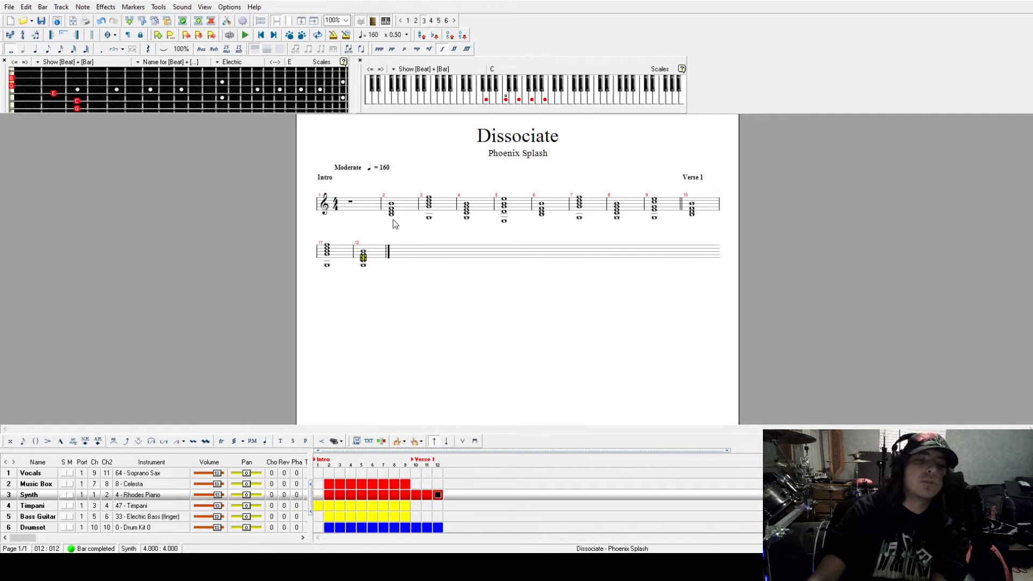
left_click(407, 214)
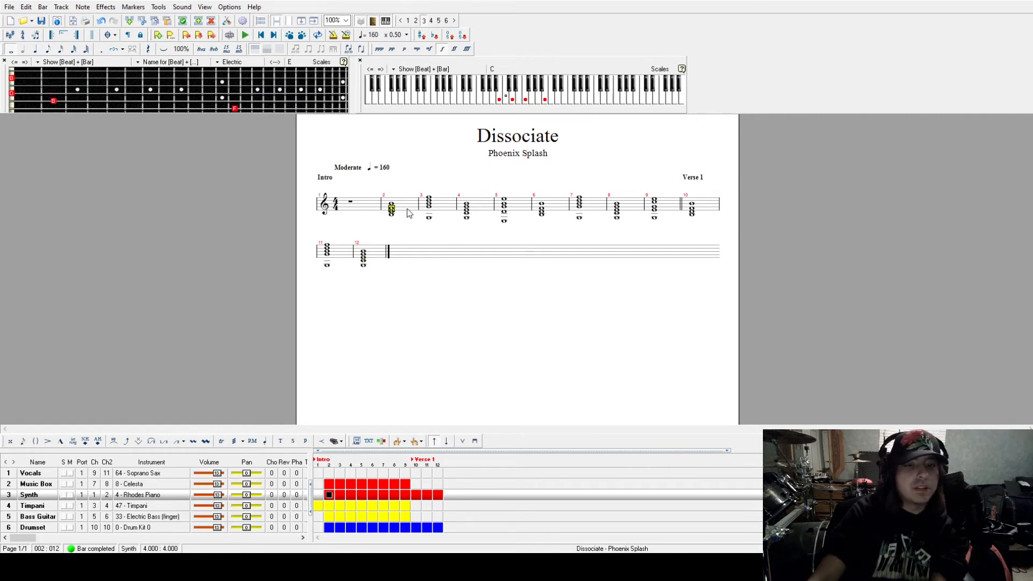
left_click(430, 209)
left_click(466, 208)
left_click(498, 210)
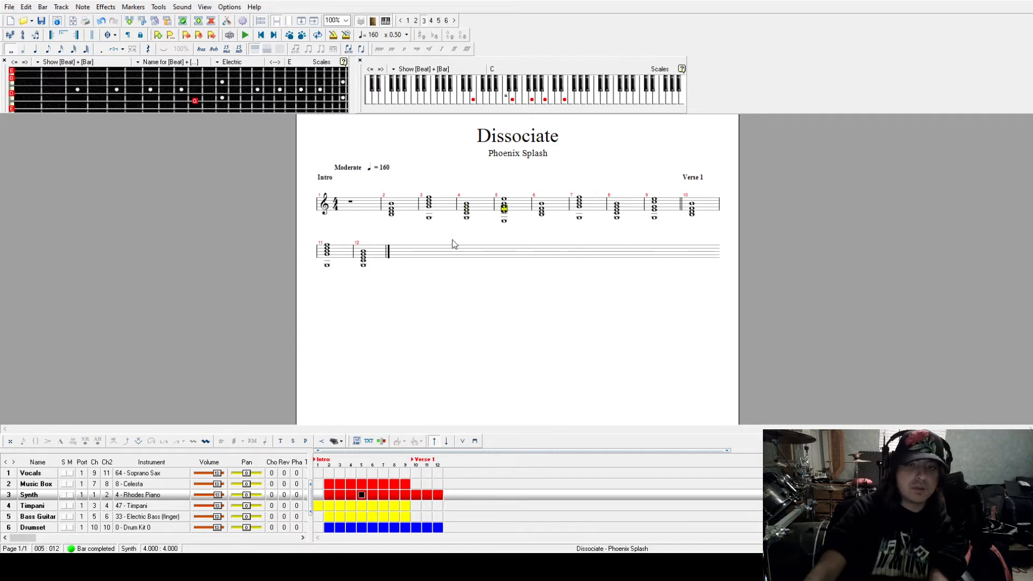
left_click(694, 212)
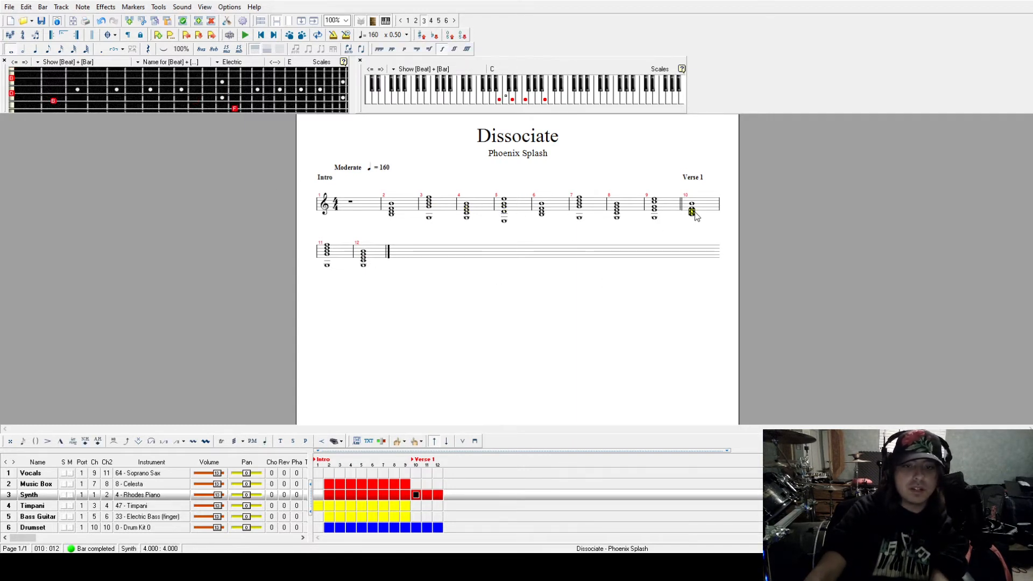
key("Right")
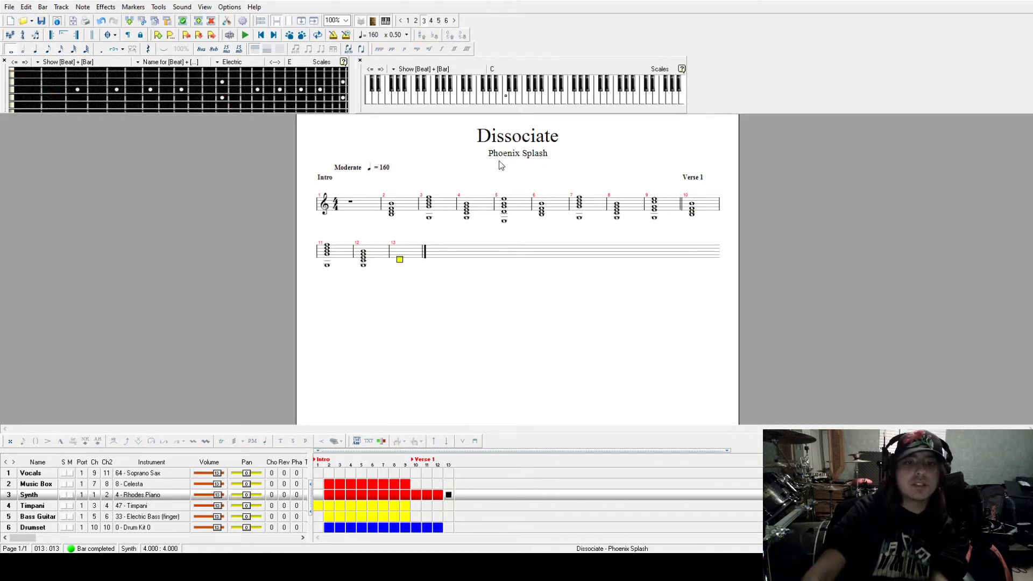
left_click(510, 100)
left_click(520, 101)
left_click(533, 101)
left_click(542, 89)
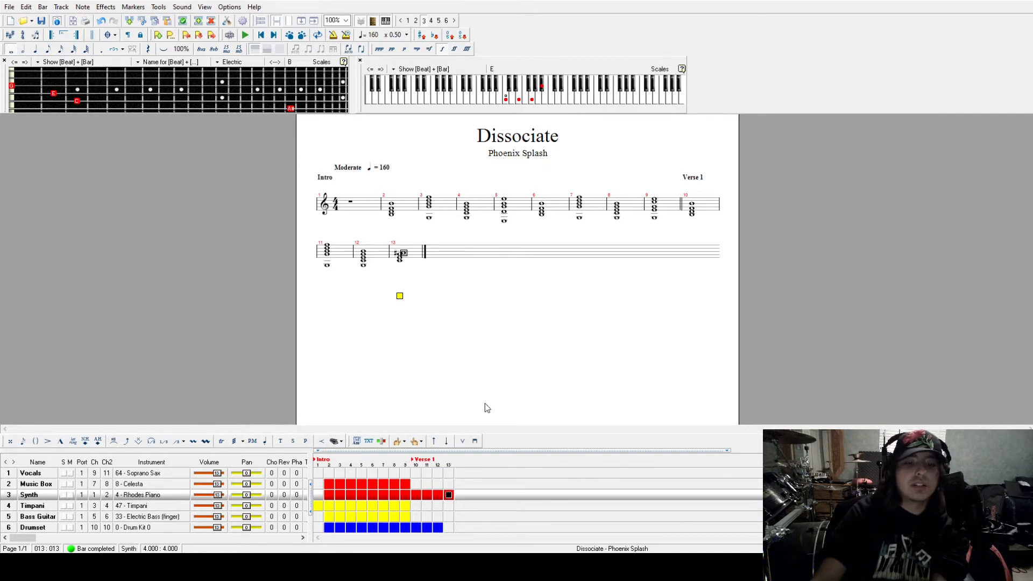
Step: Copy the Drumset groove of bar 12 into bar 13
left_click(438, 528)
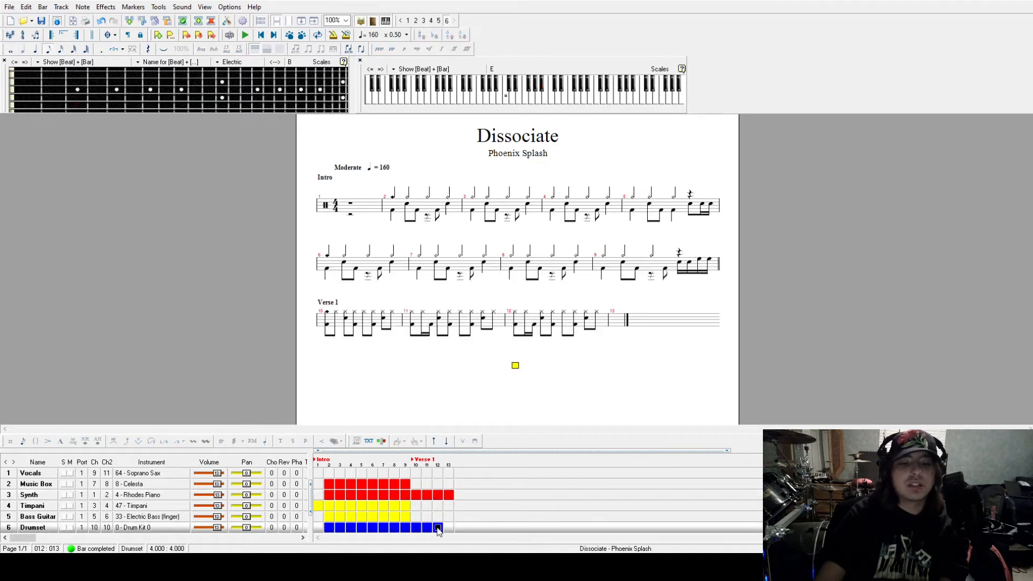
left_click_drag(514, 325, 597, 322)
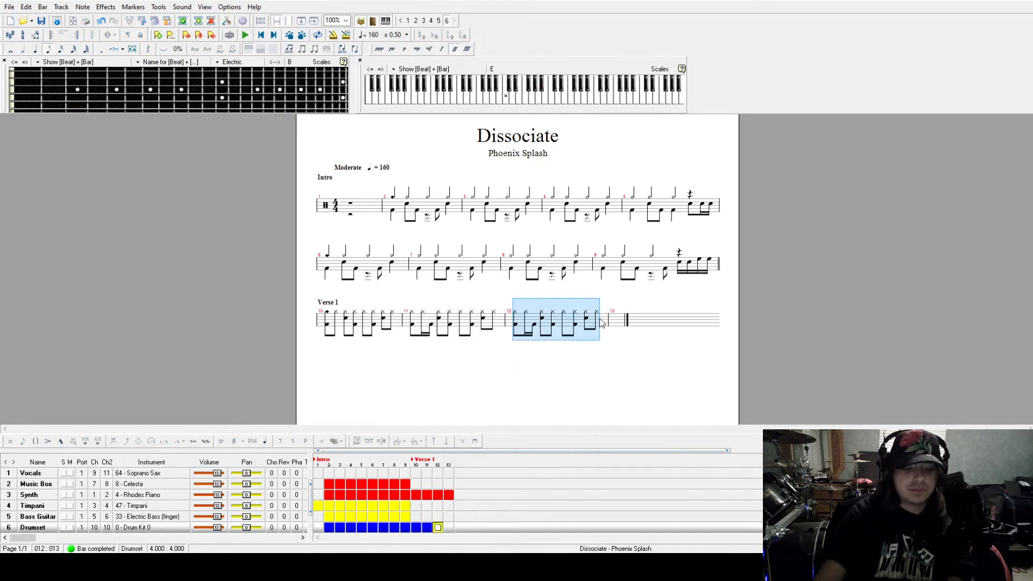
left_click(617, 328)
key("ctrl+v")
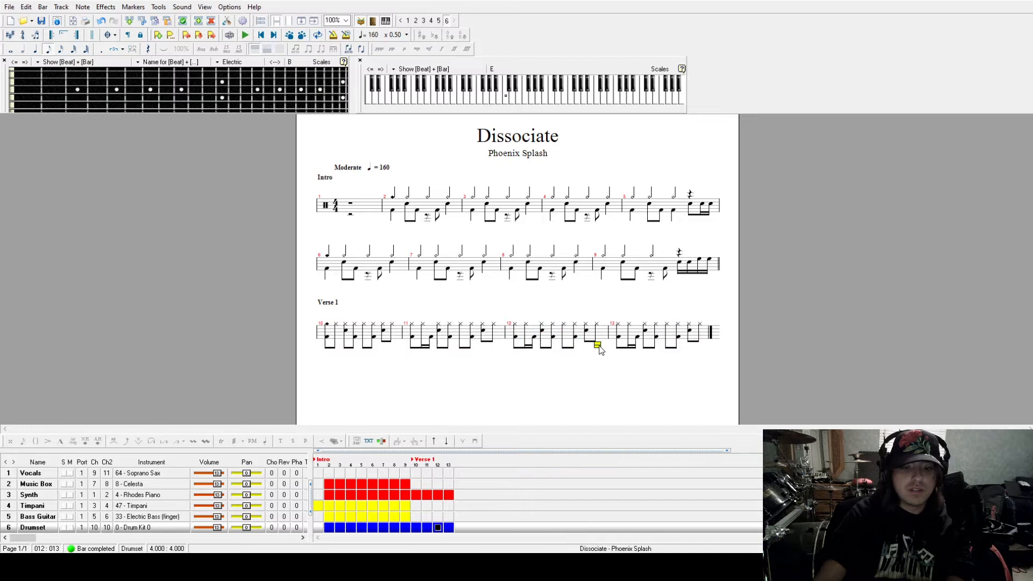
Step: Check the still-empty Timpani and Bass Guitar bars of Verse 1 and play the section from Synth bar 10
left_click(417, 528)
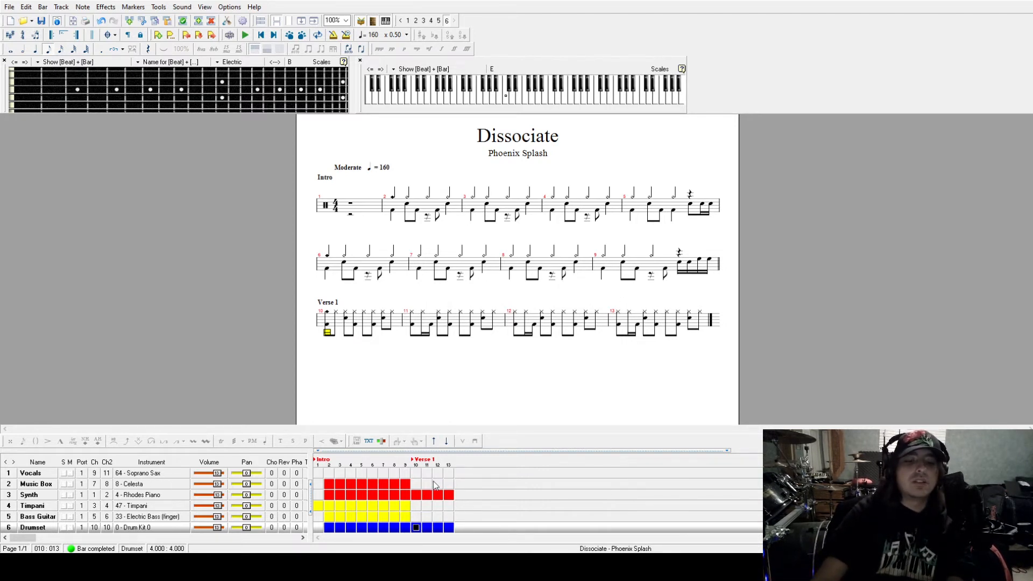
left_click(418, 495)
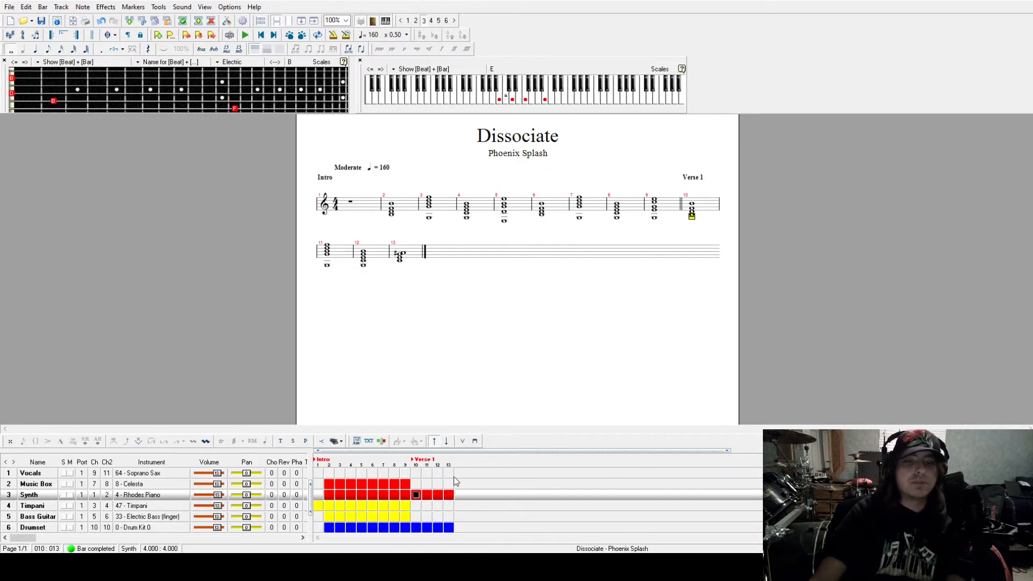
left_click(407, 496)
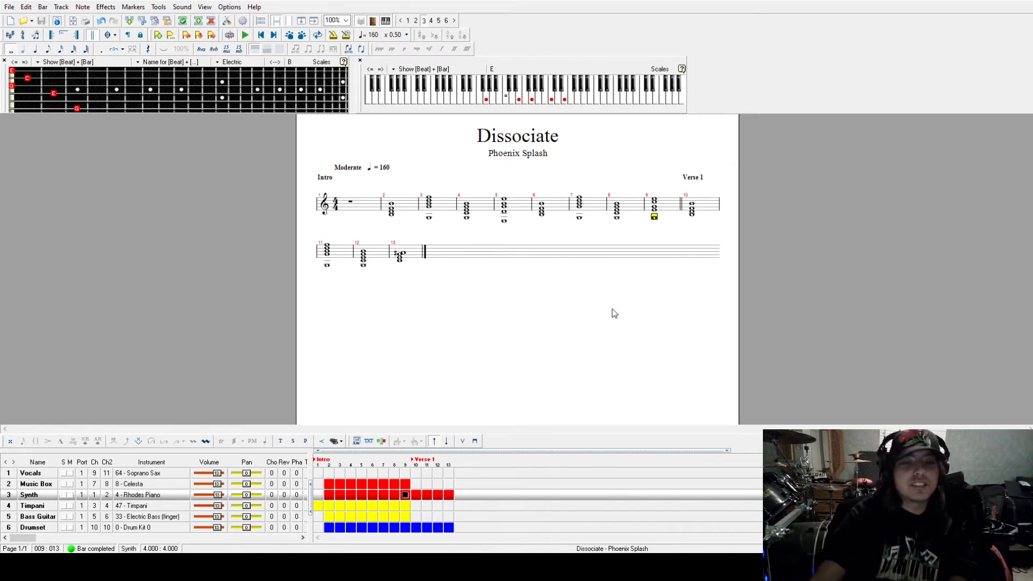
left_click(415, 507)
left_click(415, 515)
left_click(415, 508)
left_click(415, 515)
left_click(415, 508)
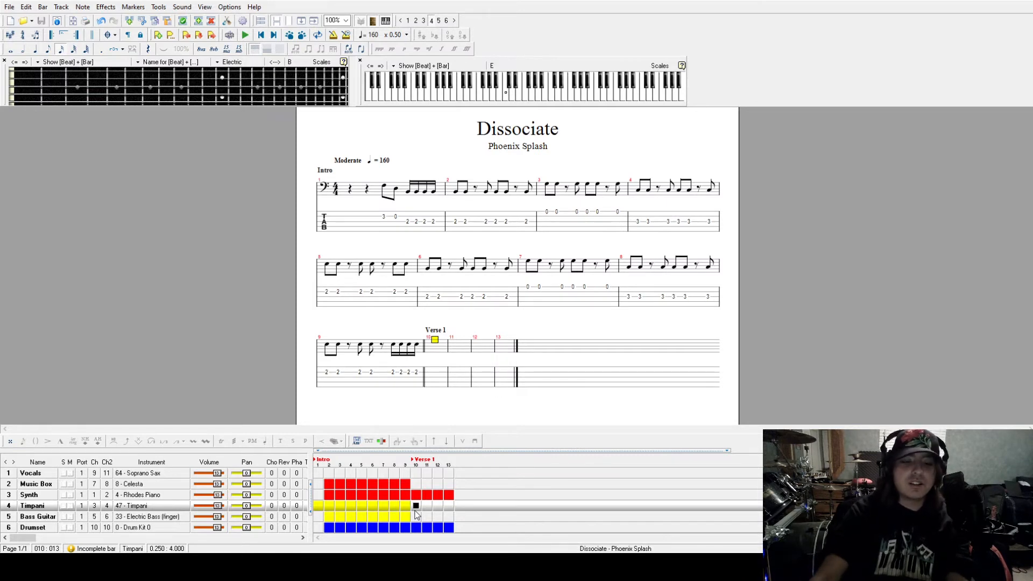
left_click(417, 518)
left_click(418, 506)
left_click(417, 495)
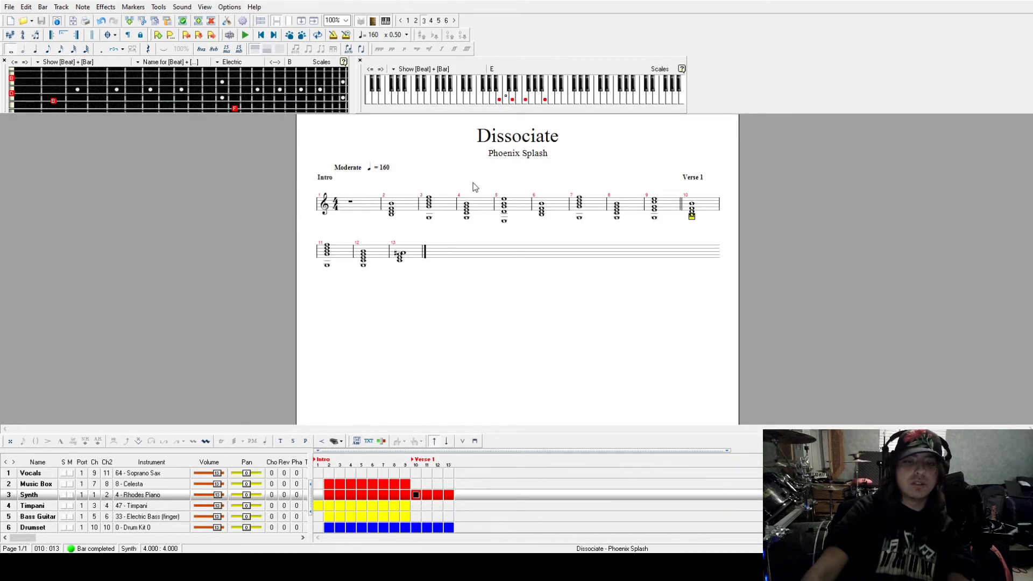
key("space")
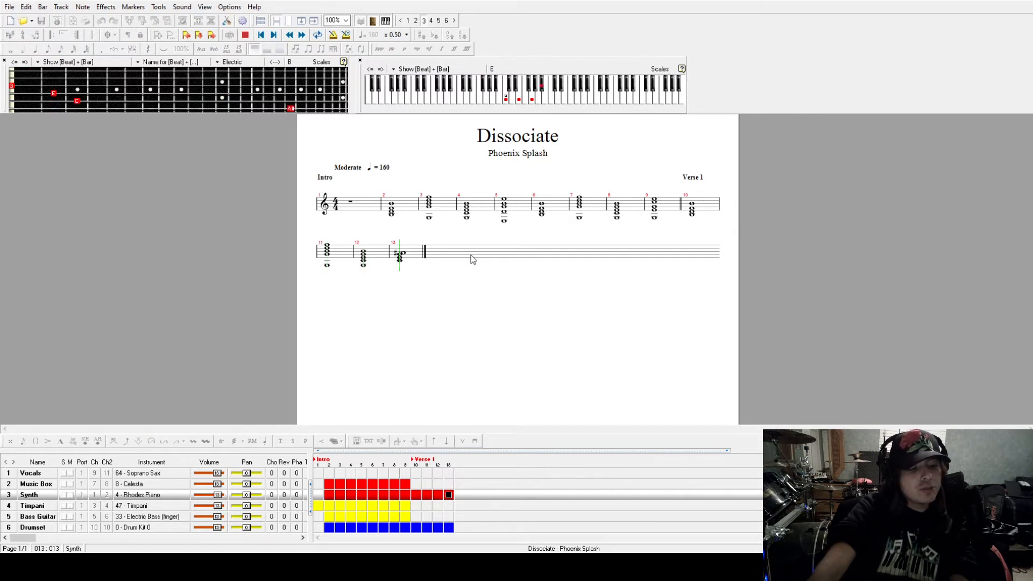
Step: Add bar 14 and paste the Synth and Drumset parts of bars 10–12 into bars 14–16
left_click(418, 497)
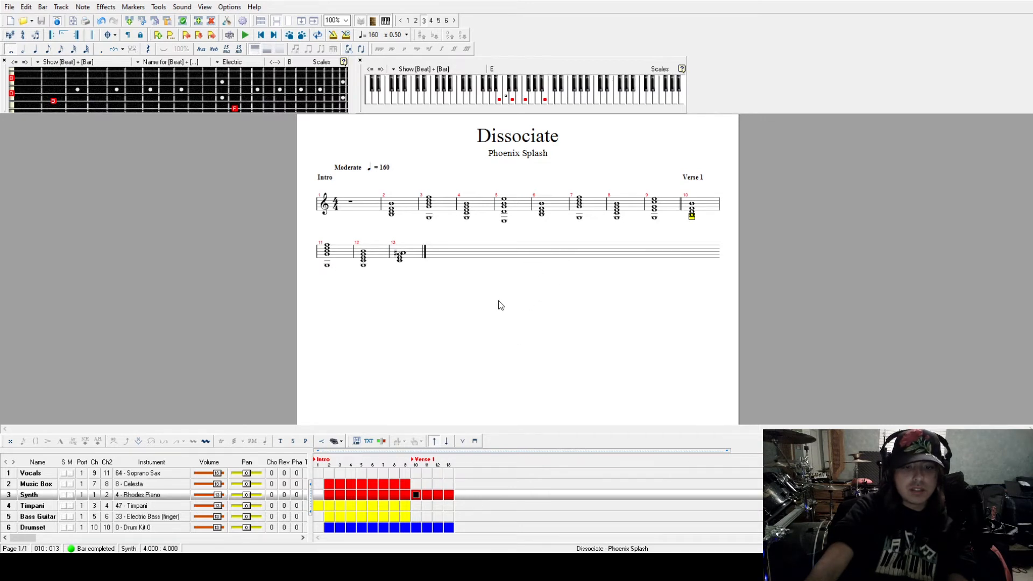
left_click(451, 495)
key("Right")
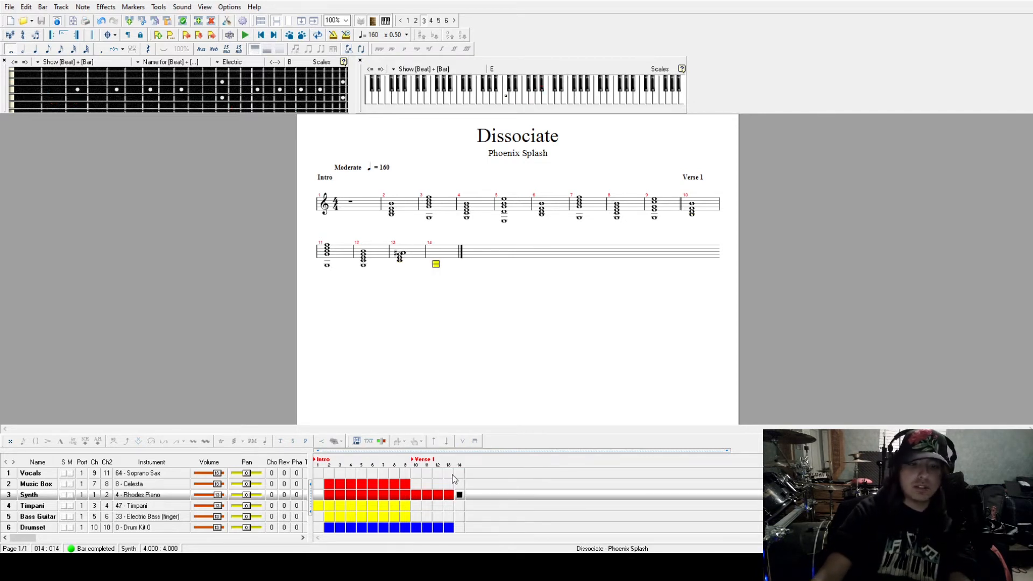
key("ctrl+v")
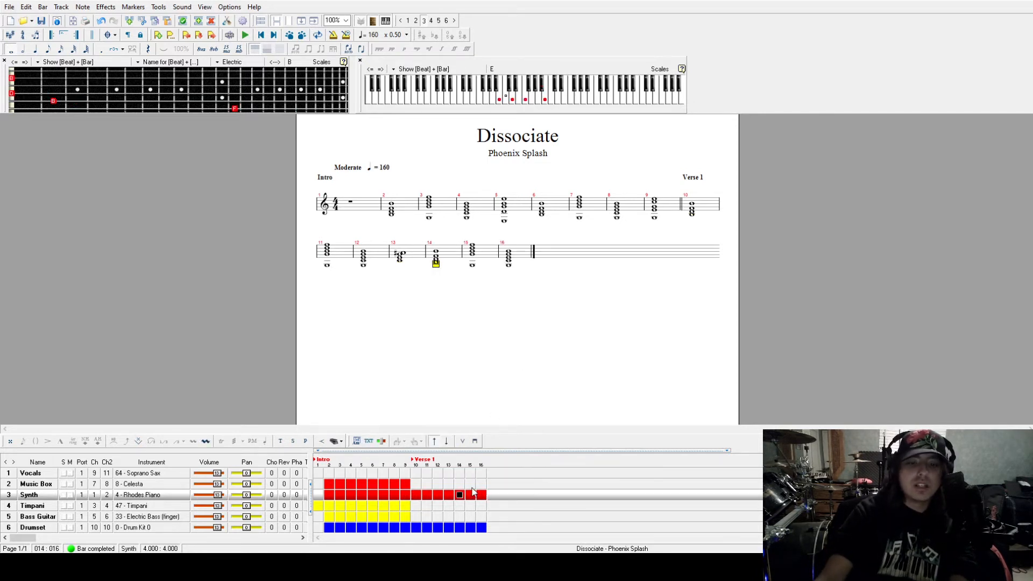
Step: Listen to the Music Box part at bar 5 and copy the bar 5 Synth chord into a new bar 17
left_click(342, 484)
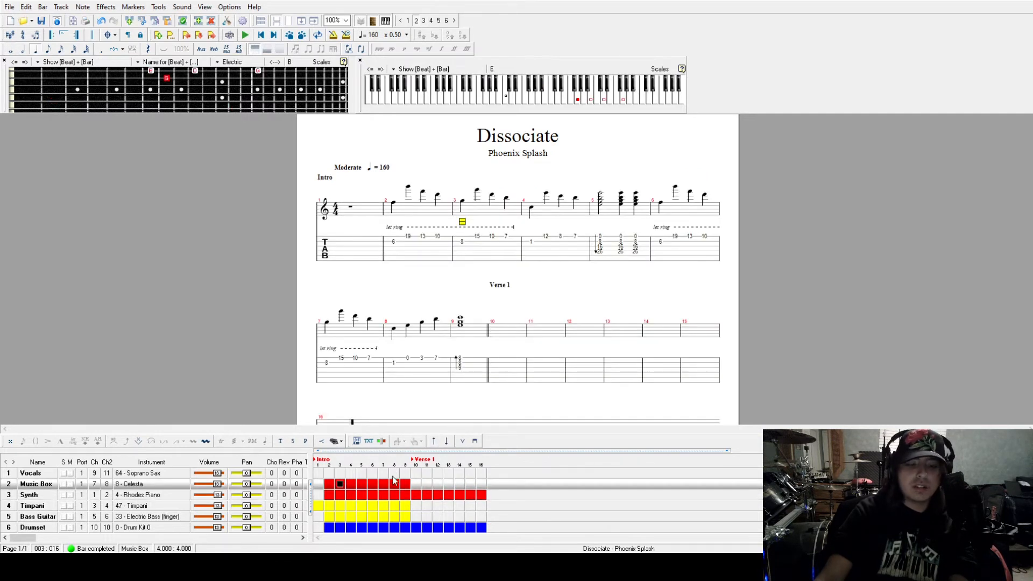
left_click(352, 484)
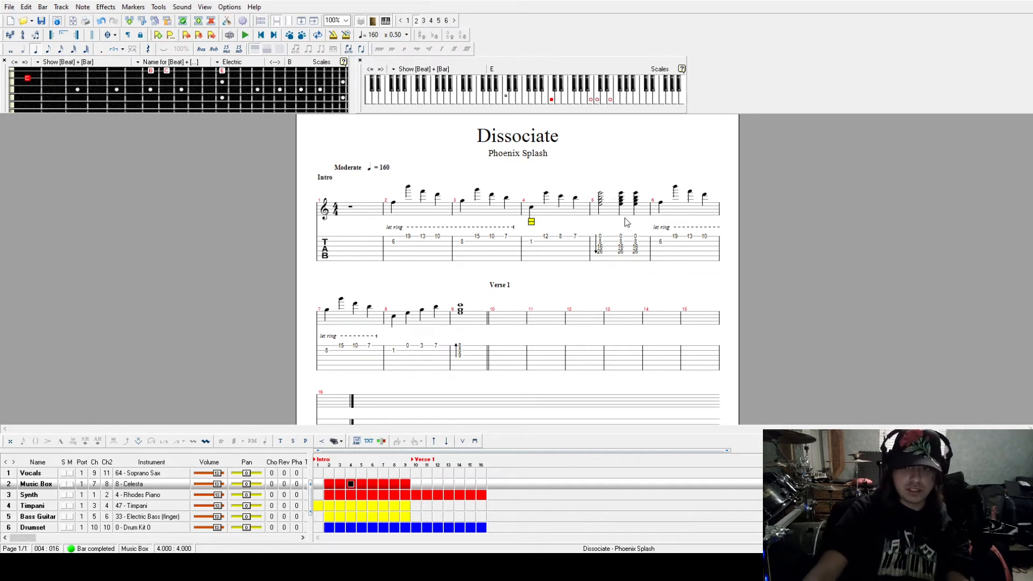
left_click(607, 215)
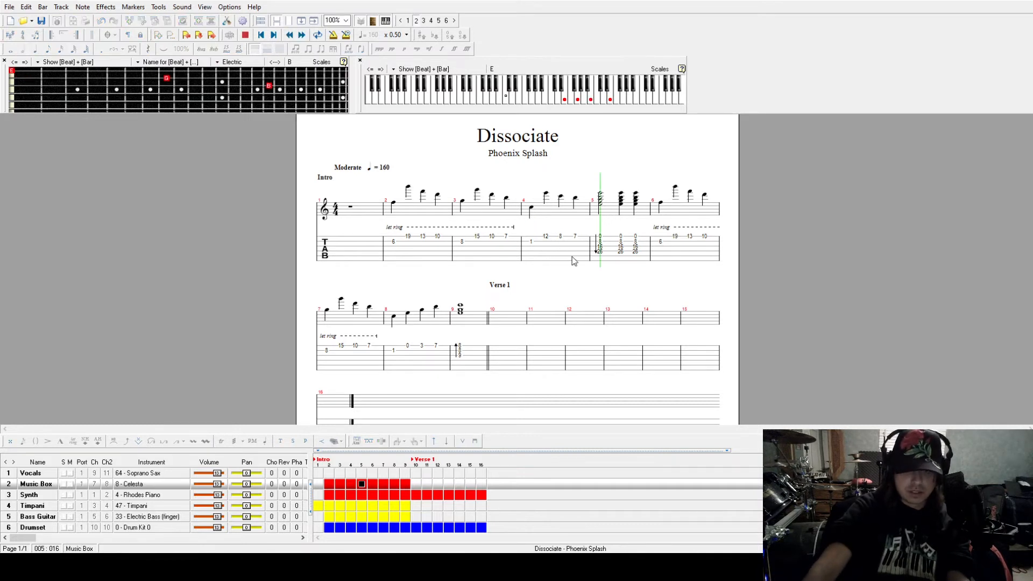
left_click(361, 495)
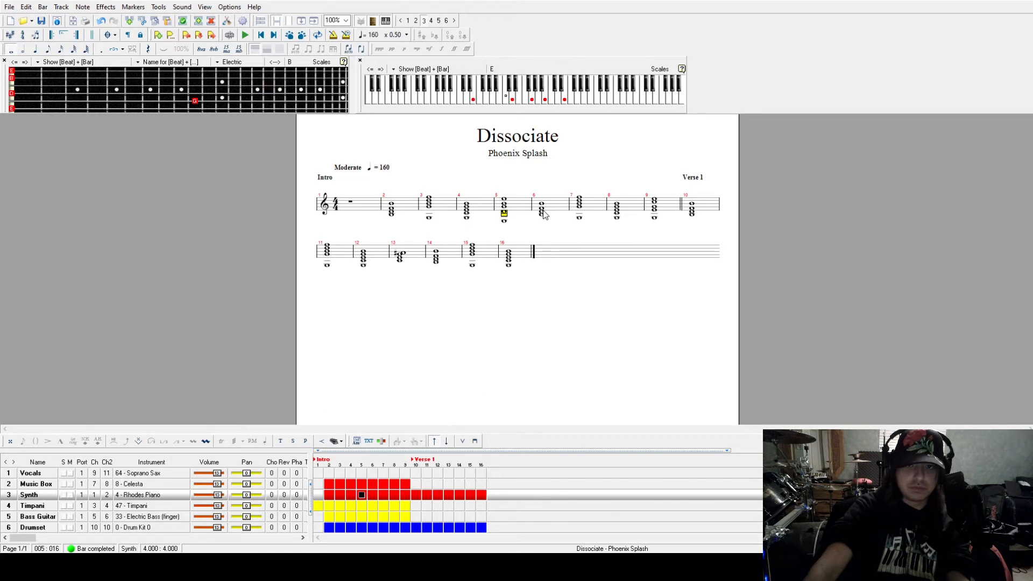
left_click(508, 216)
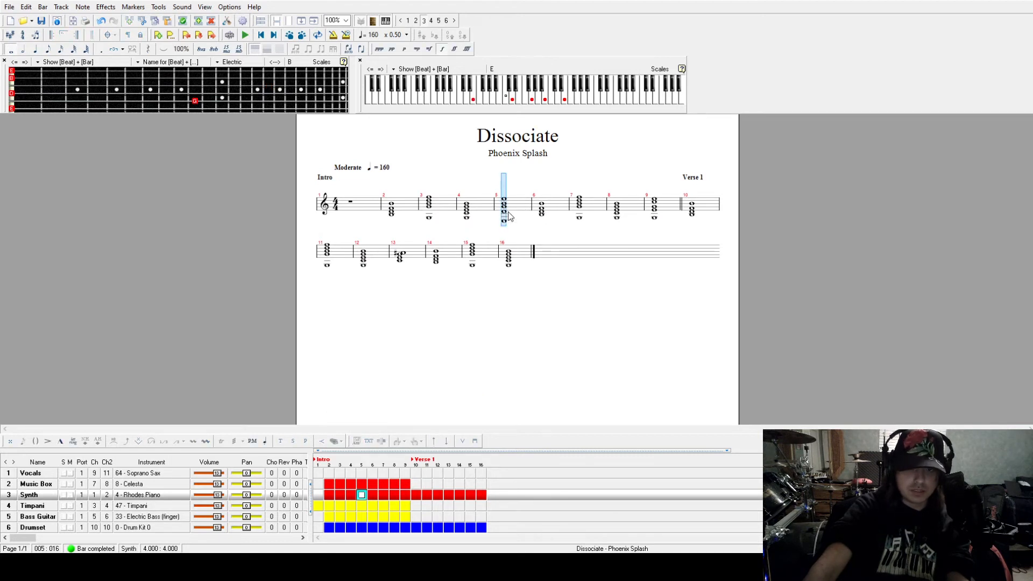
left_click(486, 502)
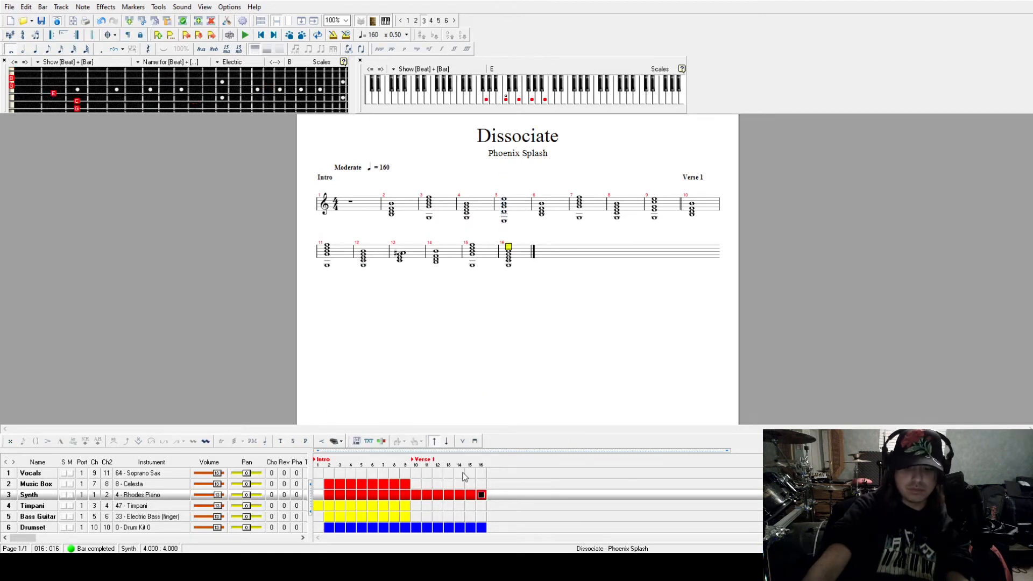
key("Right")
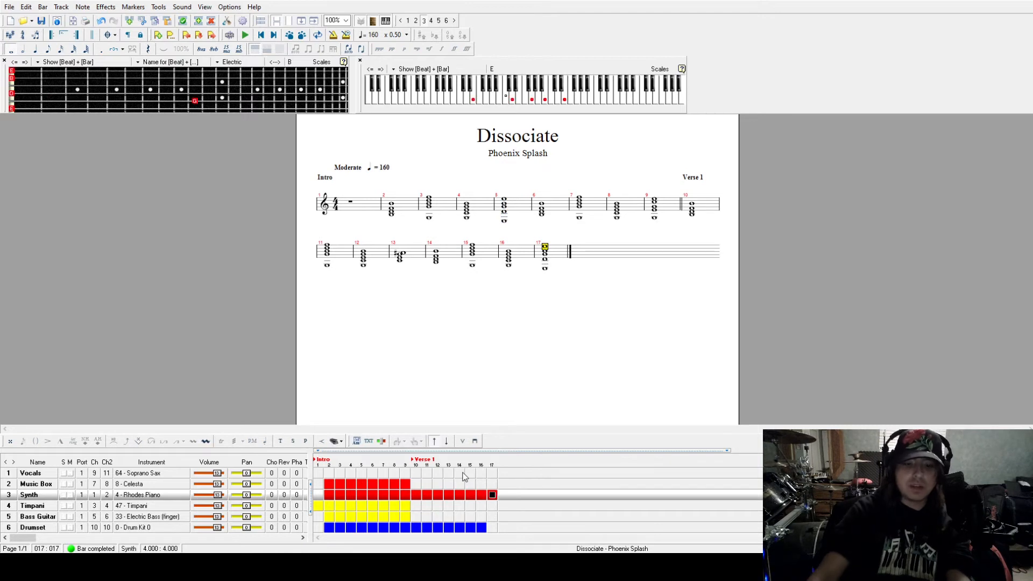
Step: Copy the Drumset groove of bar 16 and paste it into bar 17
left_click(481, 527)
key("space")
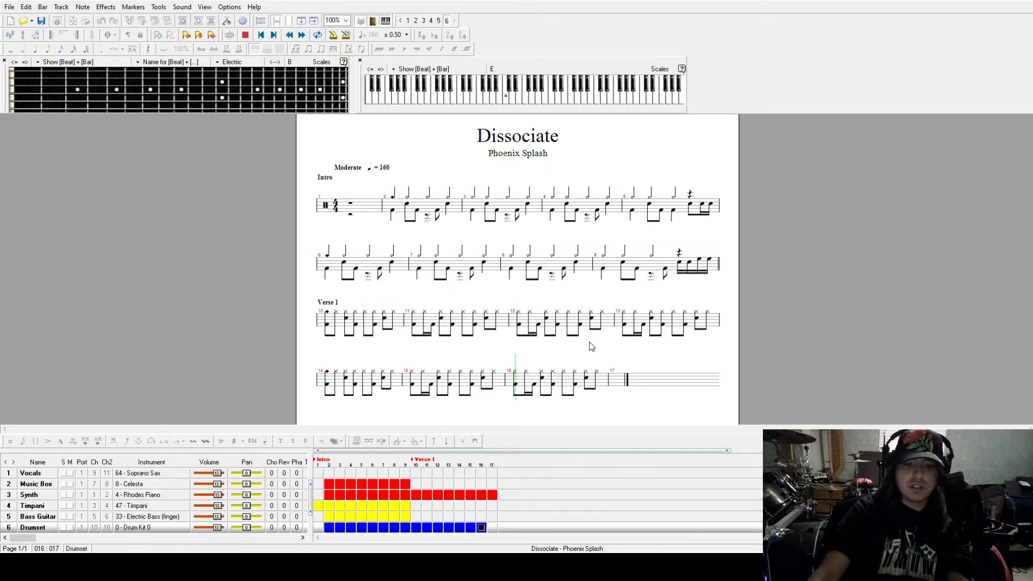
left_click_drag(527, 392, 576, 395)
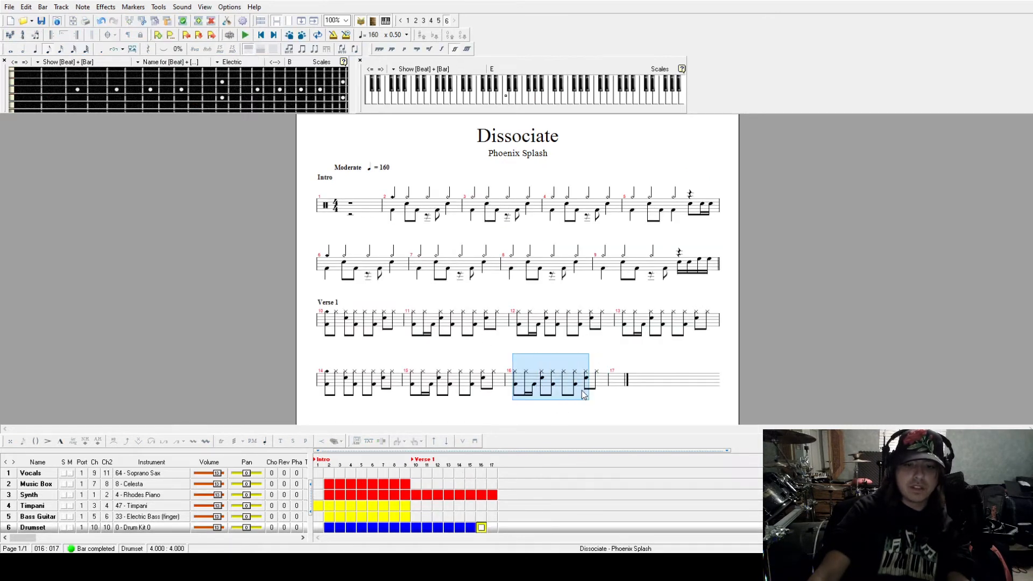
key("ctrl+c")
left_click(624, 385)
key("ctrl+v")
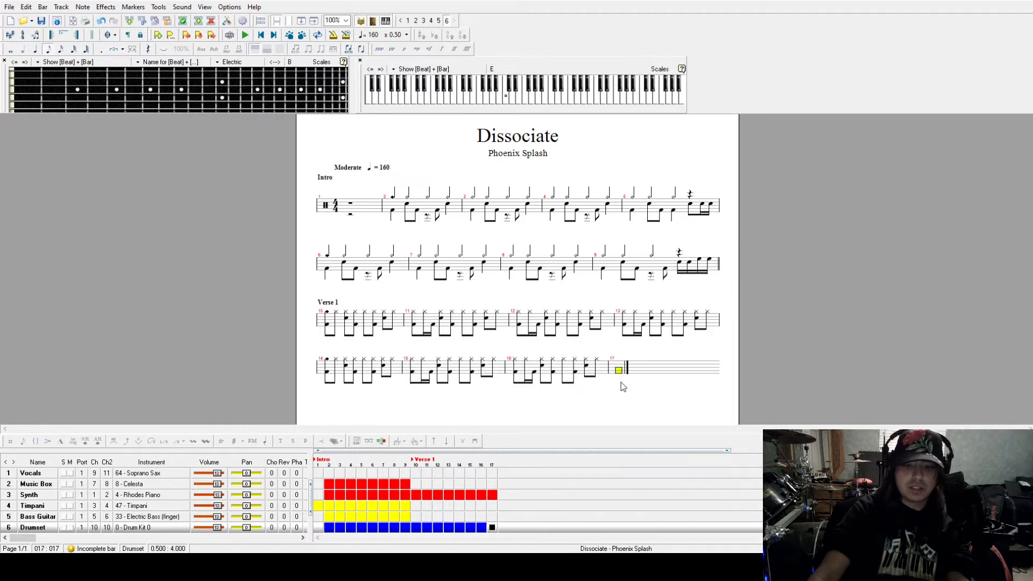
Step: Play Verse 1 from Synth bar 10 through bar 17, then start it again from bar 10
left_click(422, 496)
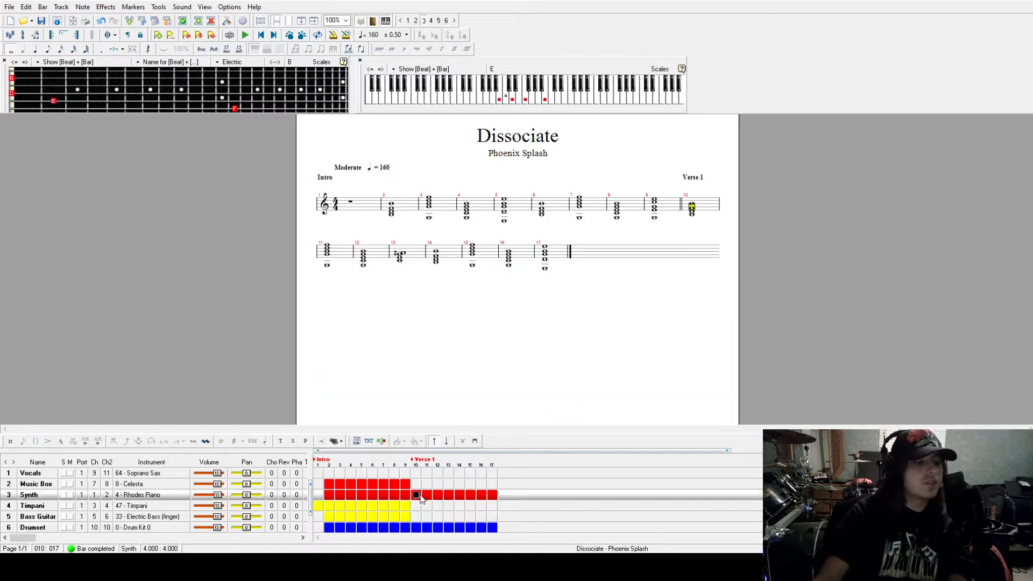
key("space")
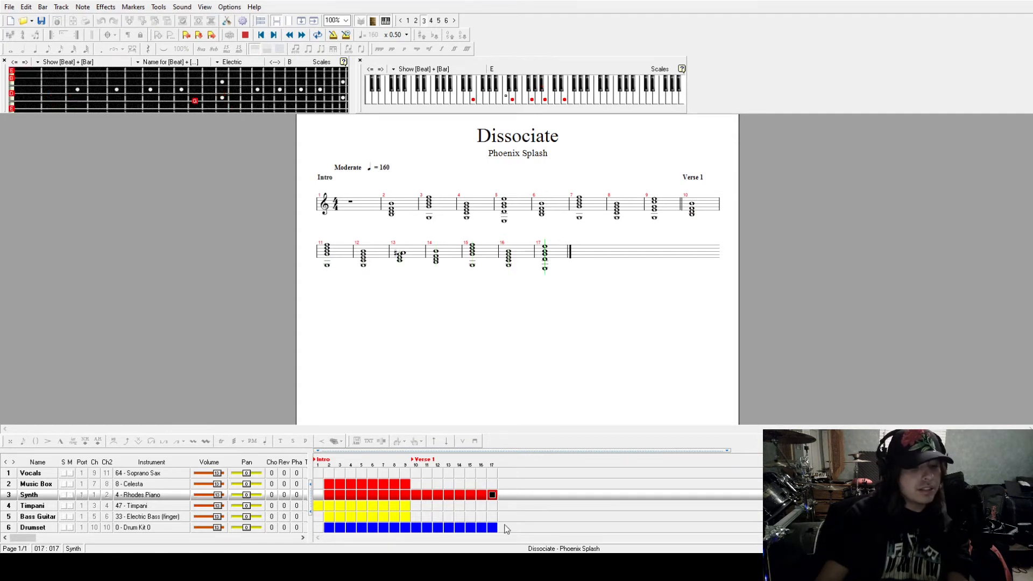
left_click(418, 496)
key("space")
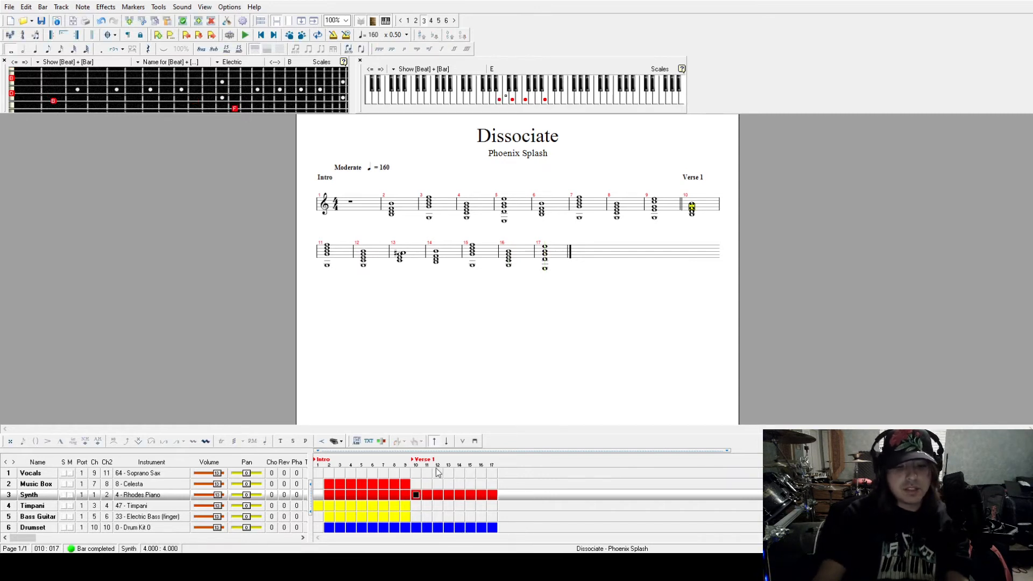
key("space")
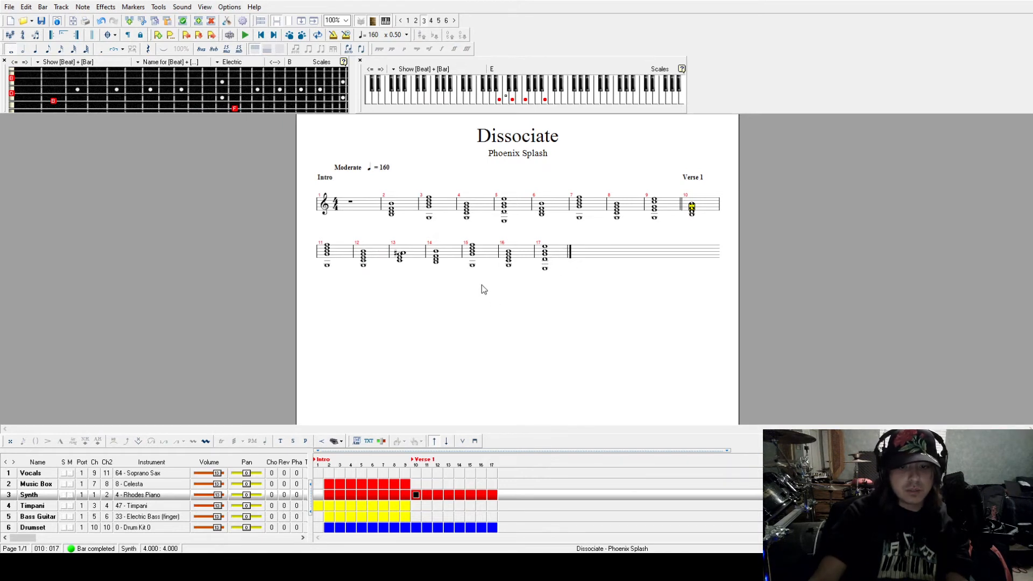
Step: Paste a copy of Verse 1 bars 10–17 into bars 18–25 and play the section from Synth bar 10
key("ctrl+v")
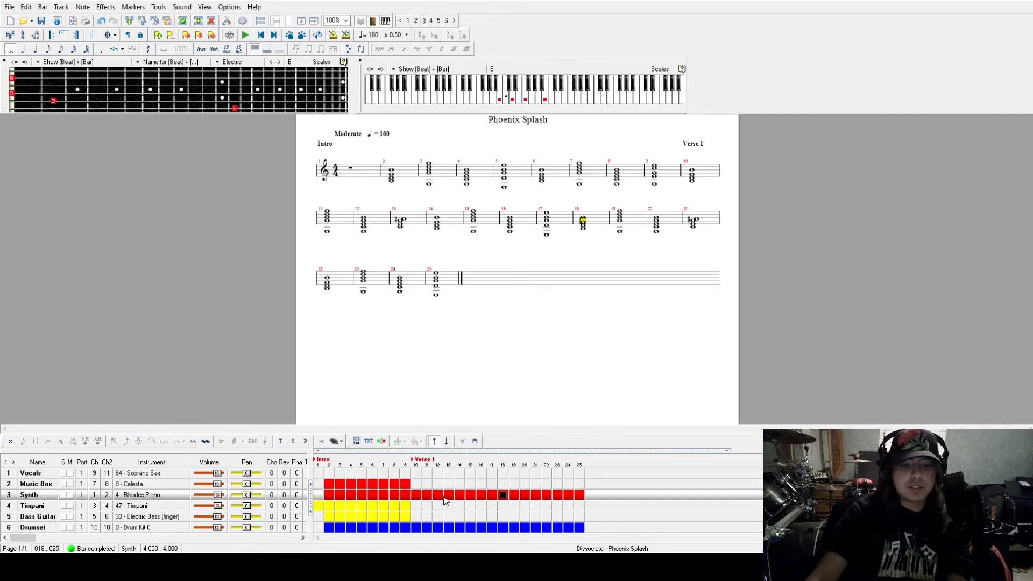
left_click(415, 497)
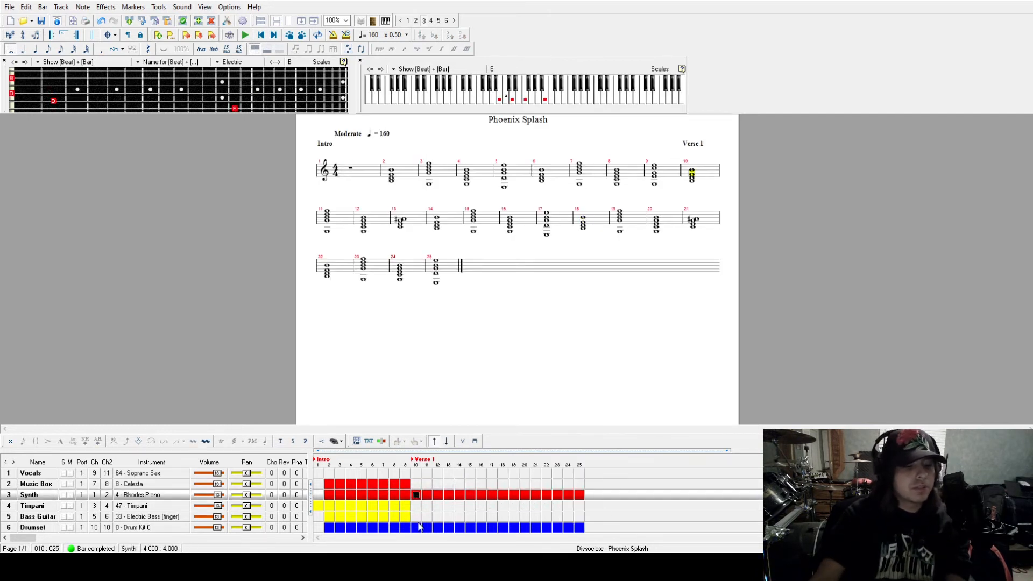
key("space")
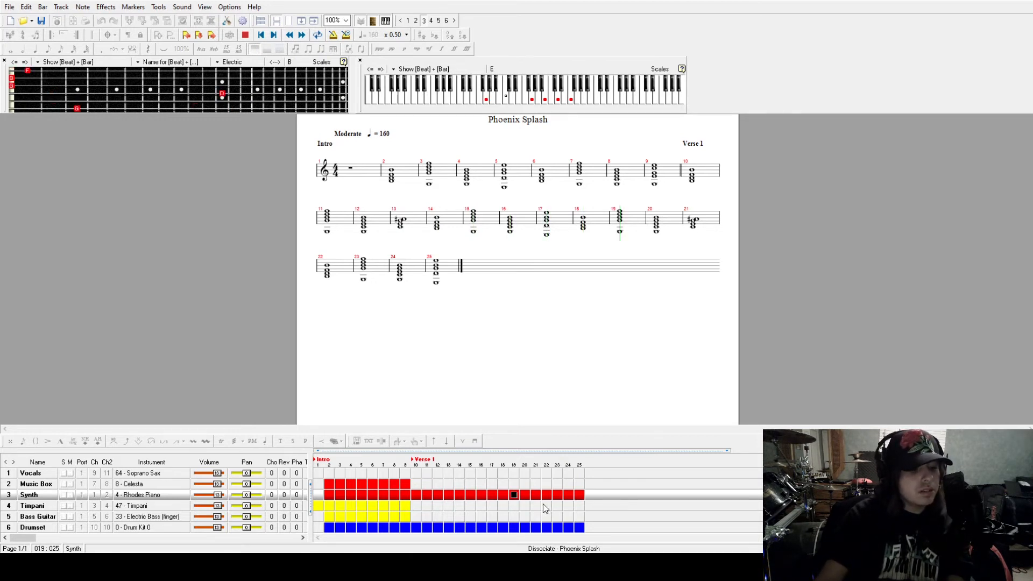
key("space")
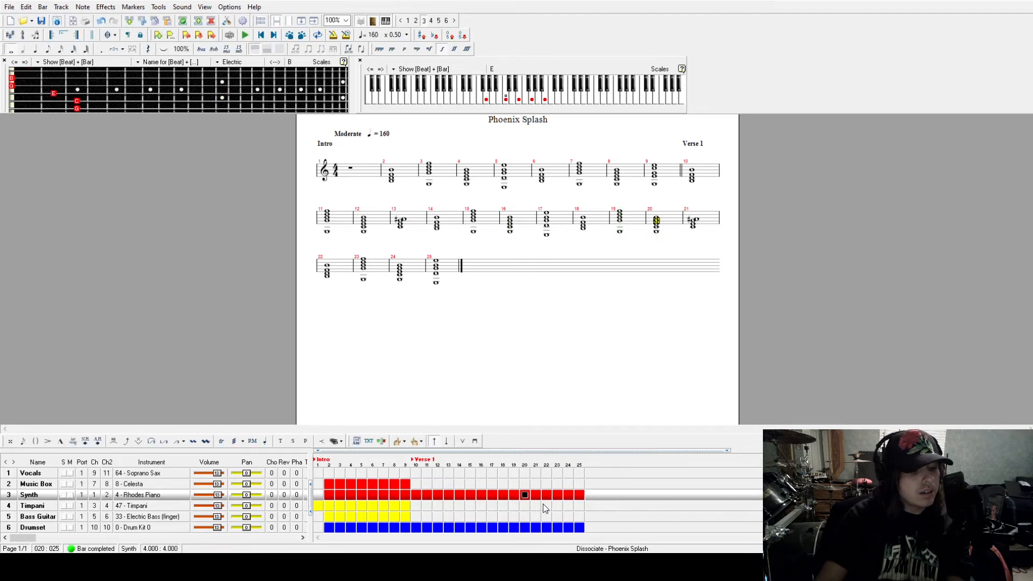
Step: Replay the Synth chords around bars 17–19 and listen through the repeated section up to bar 25
left_click(514, 496)
key("space")
left_click(503, 496)
left_click(493, 496)
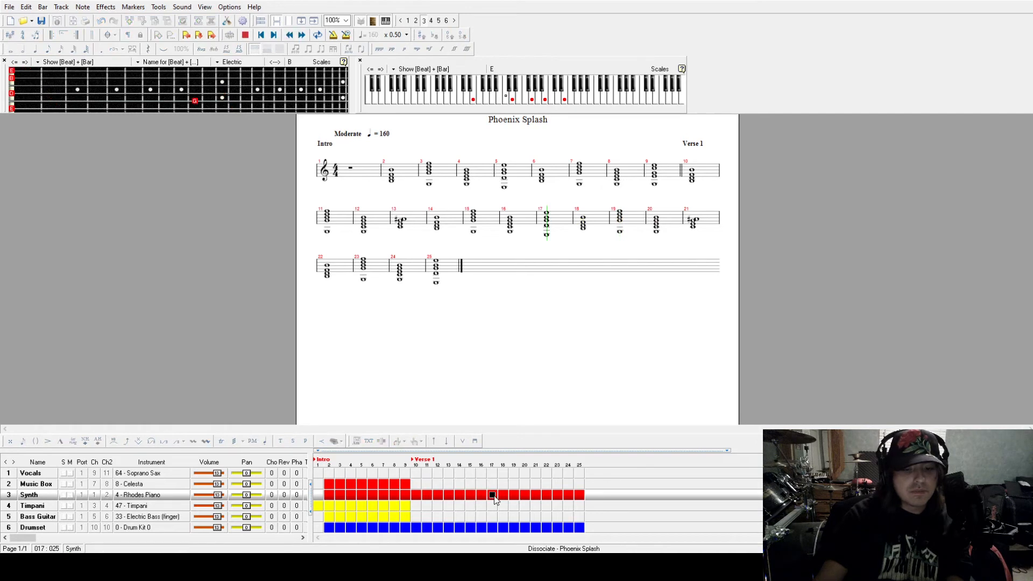
left_click(498, 496)
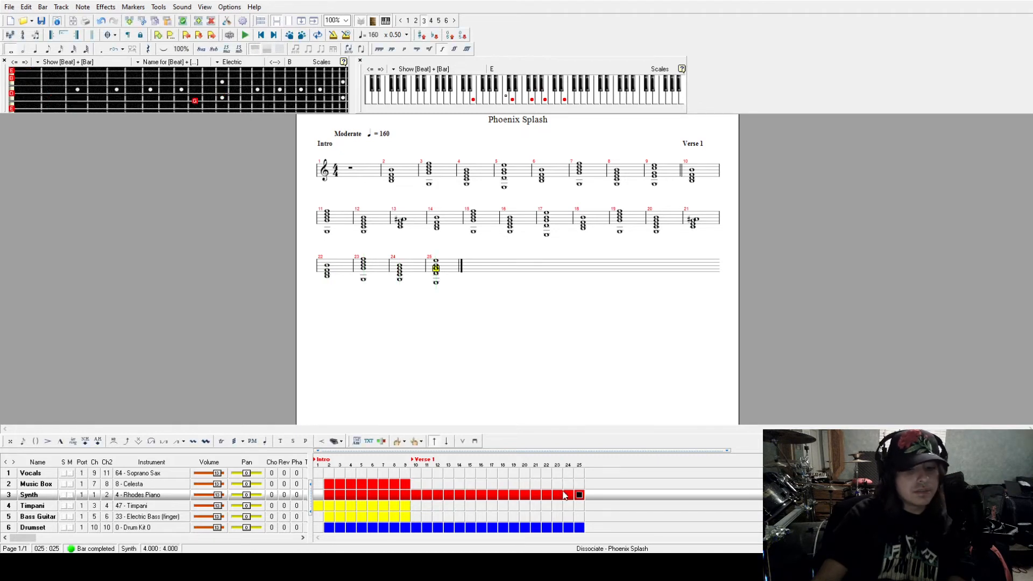
Step: Check the empty Bass Guitar bar 10 and play the opening of Verse 1 from Synth bar 10
left_click(407, 495)
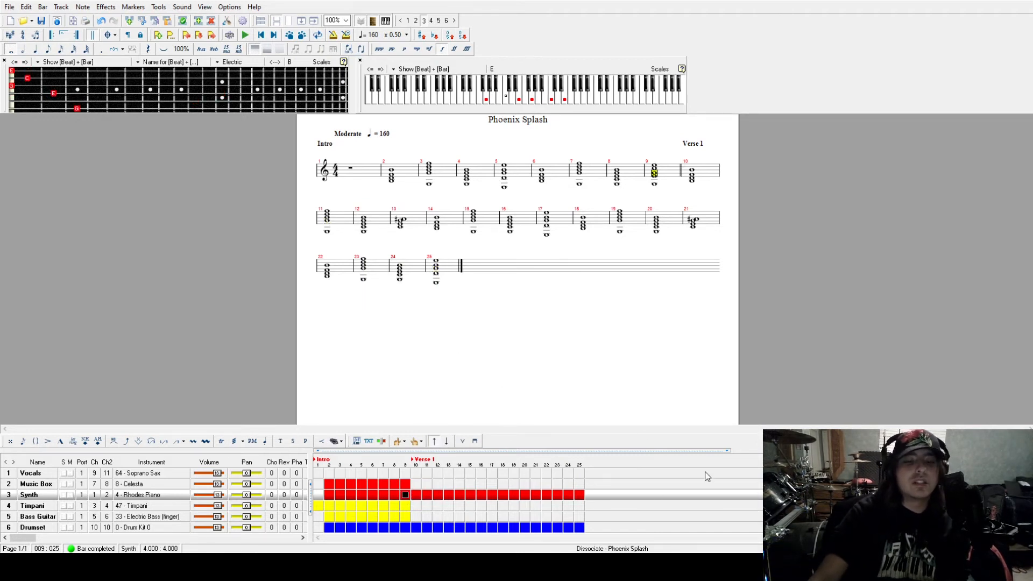
left_click(405, 506)
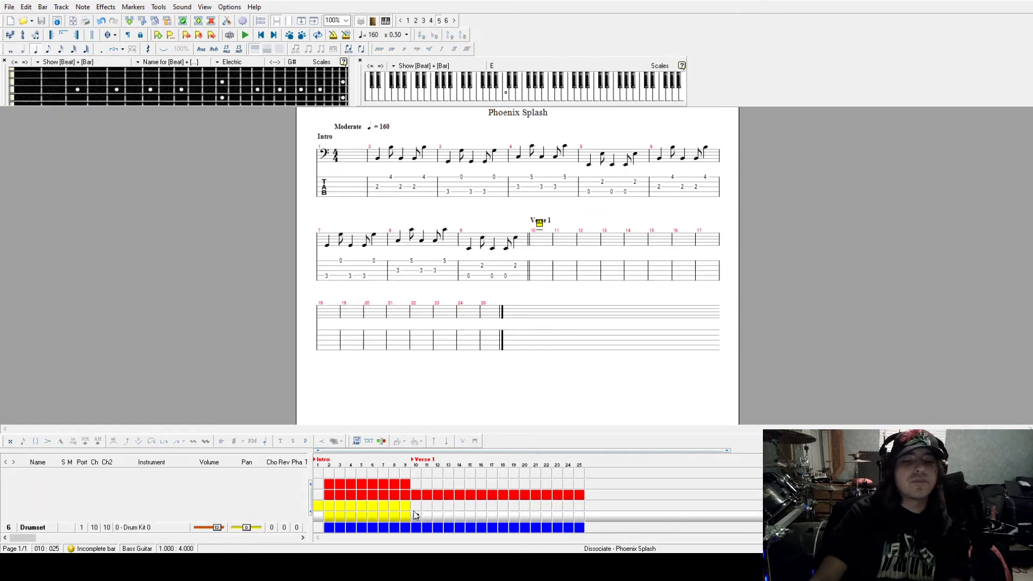
left_click(416, 494)
key("space")
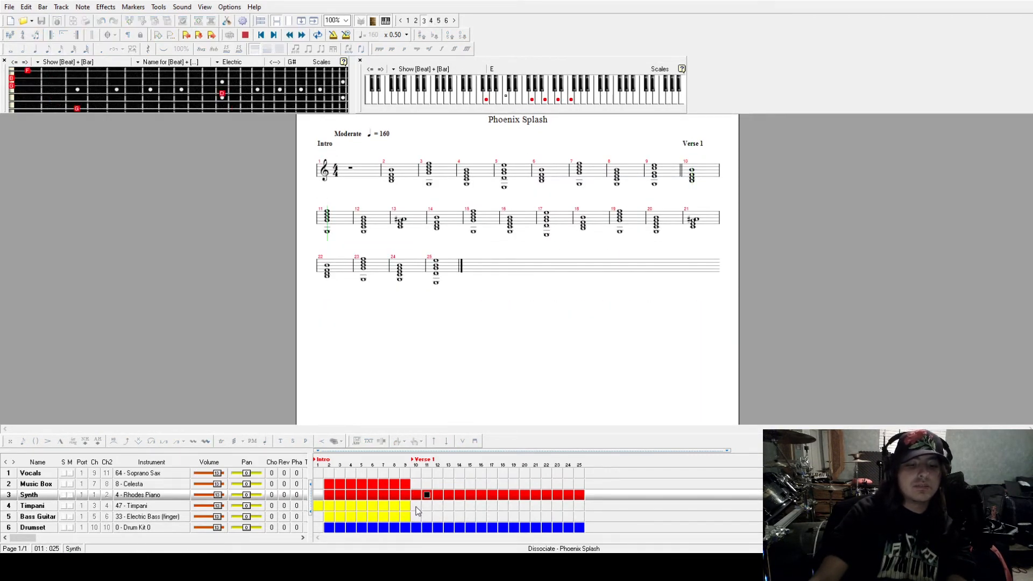
key("space")
Step: Start Bass Guitar bar 10 with two eighth notes at fret 2 of the third string
left_click(418, 517)
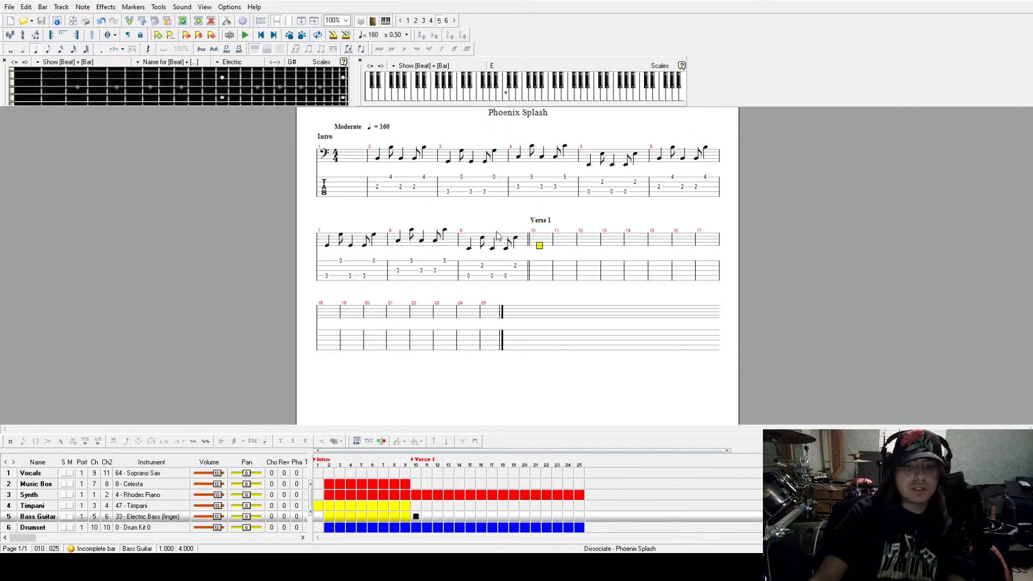
double_click(475, 100)
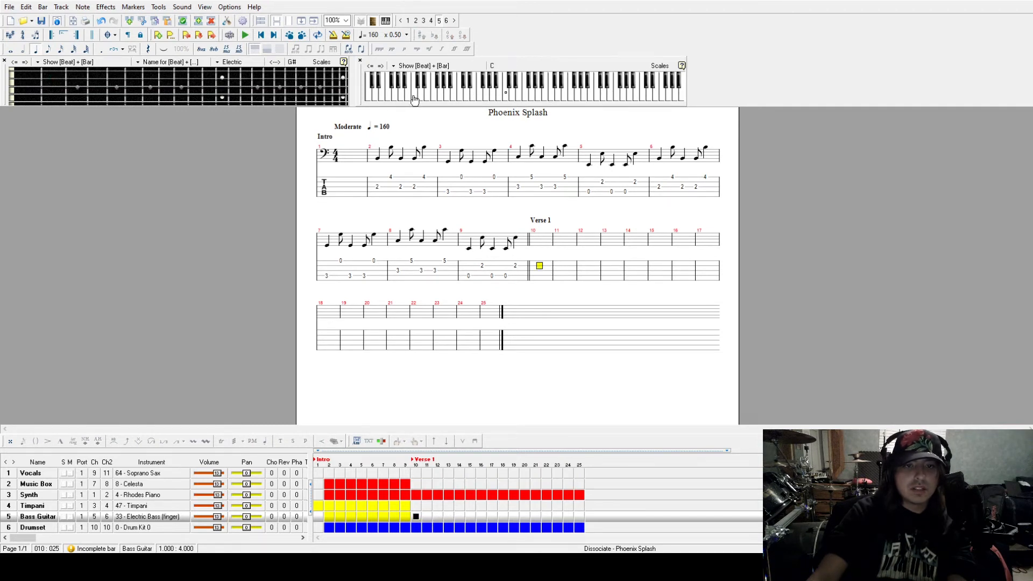
key("Down")
key("Down")
key("Up")
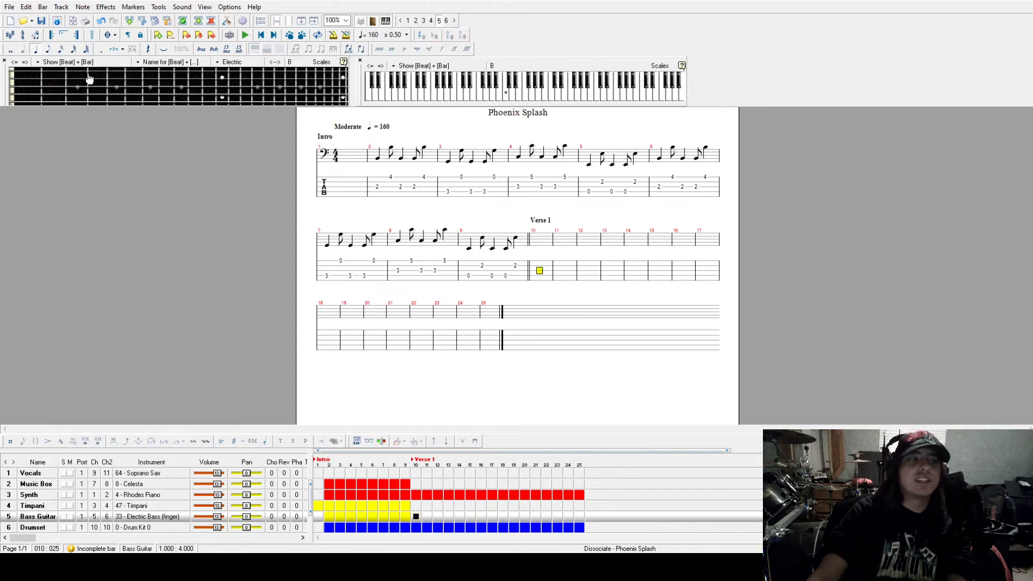
left_click(48, 49)
left_click(453, 97)
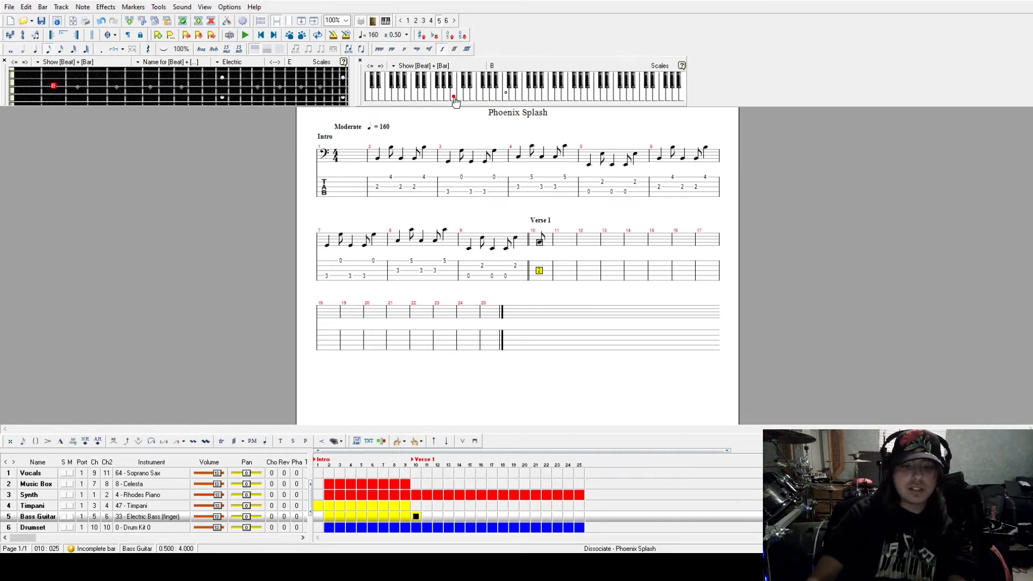
left_click(454, 98)
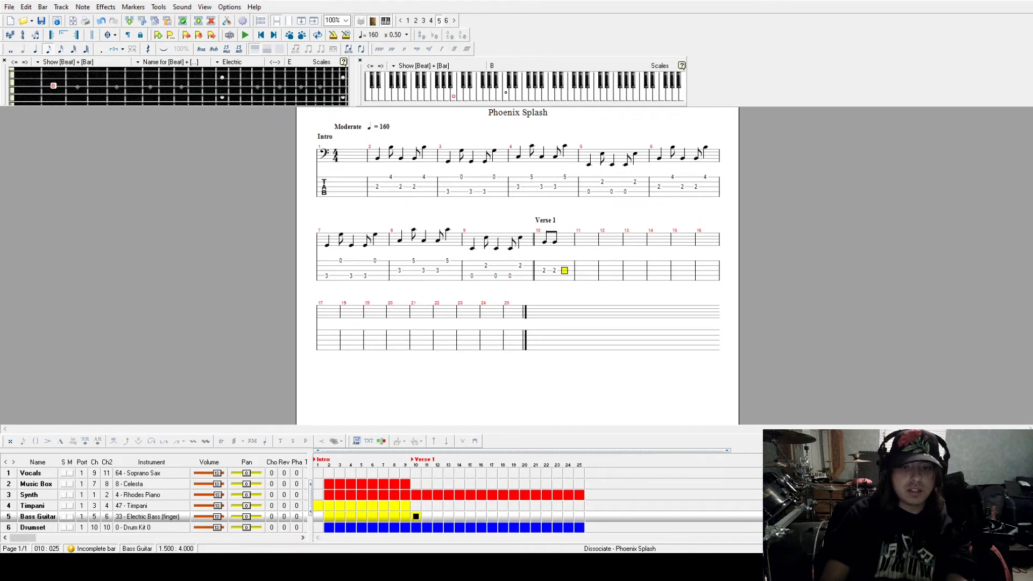
Step: Complete Bass Guitar bar 10 with an eighth rest, three fret-2 eighths, another eighth rest and one fret-2 eighth, and listen
key("r")
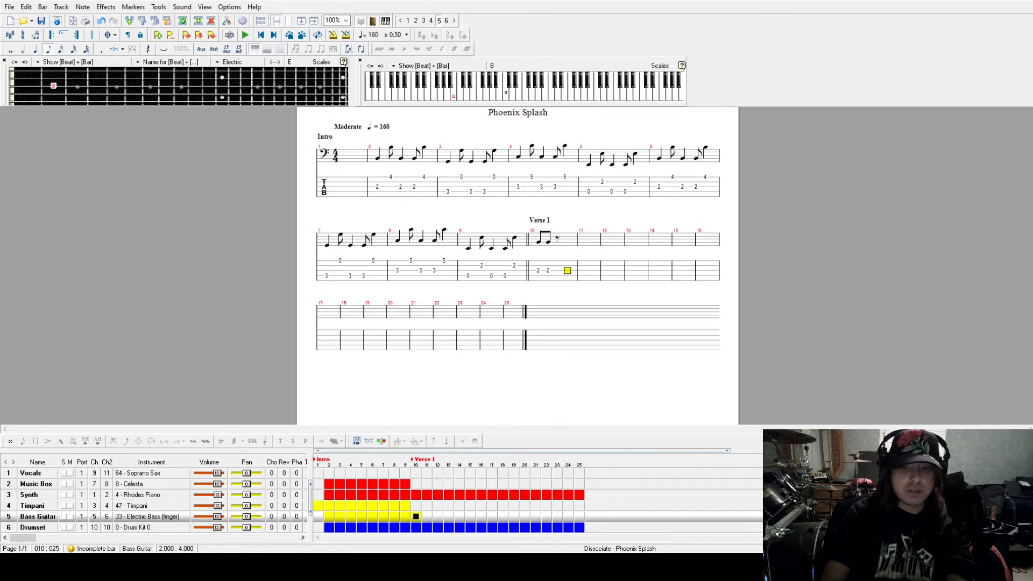
left_click(454, 98)
left_click(453, 98)
left_click(453, 98)
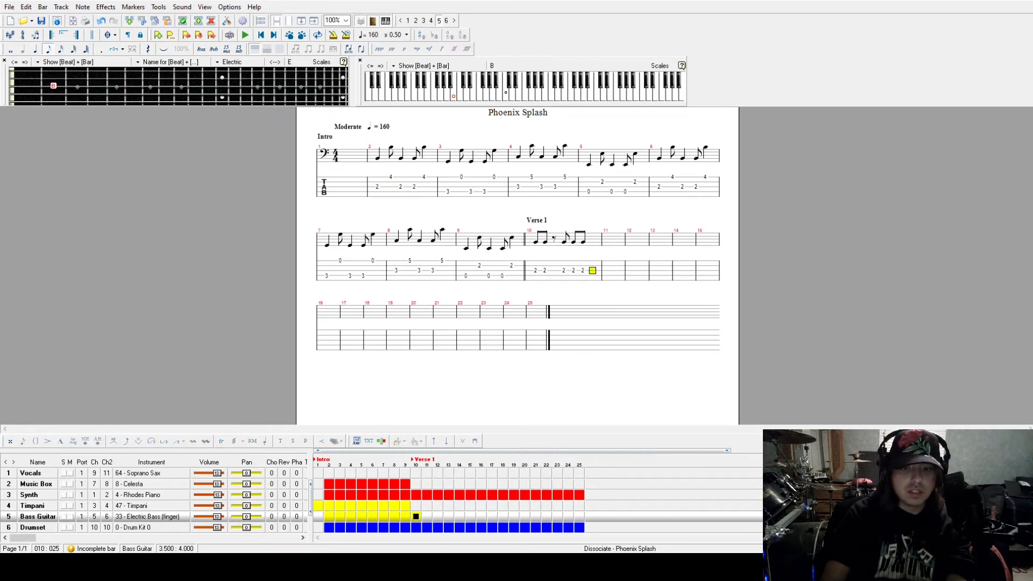
key("r")
left_click(453, 98)
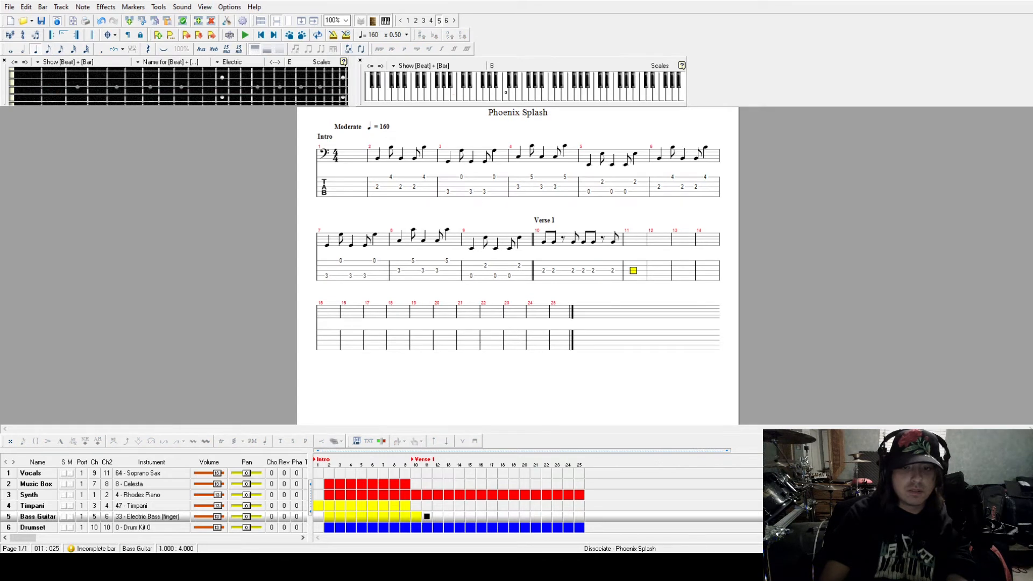
key("space")
key("space")
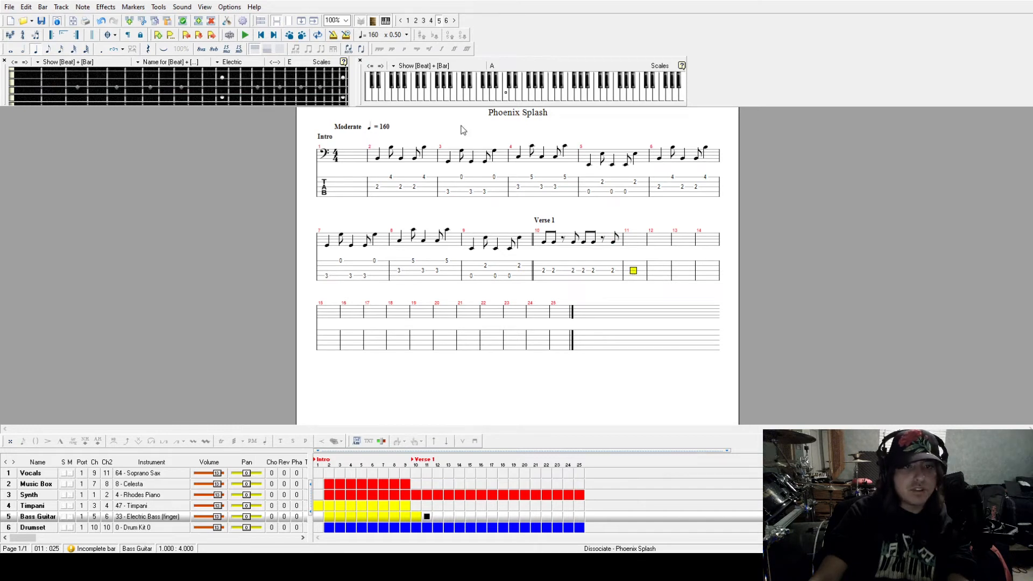
Step: Enter fret-3 eighth notes on the fourth string in Bass Guitar bar 11: two notes, a rest, and four more notes
left_click(441, 99)
left_click(48, 49)
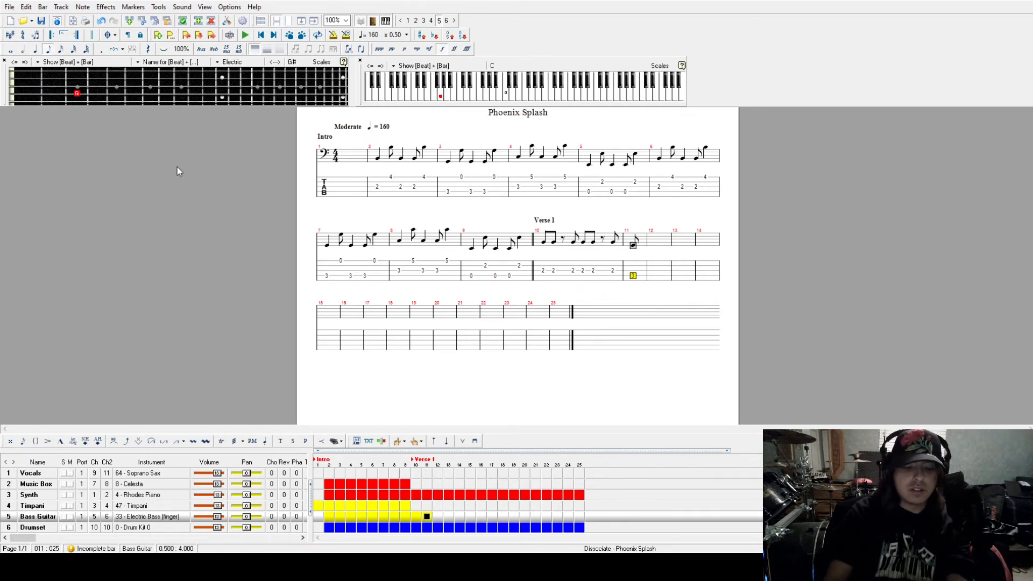
key("Right")
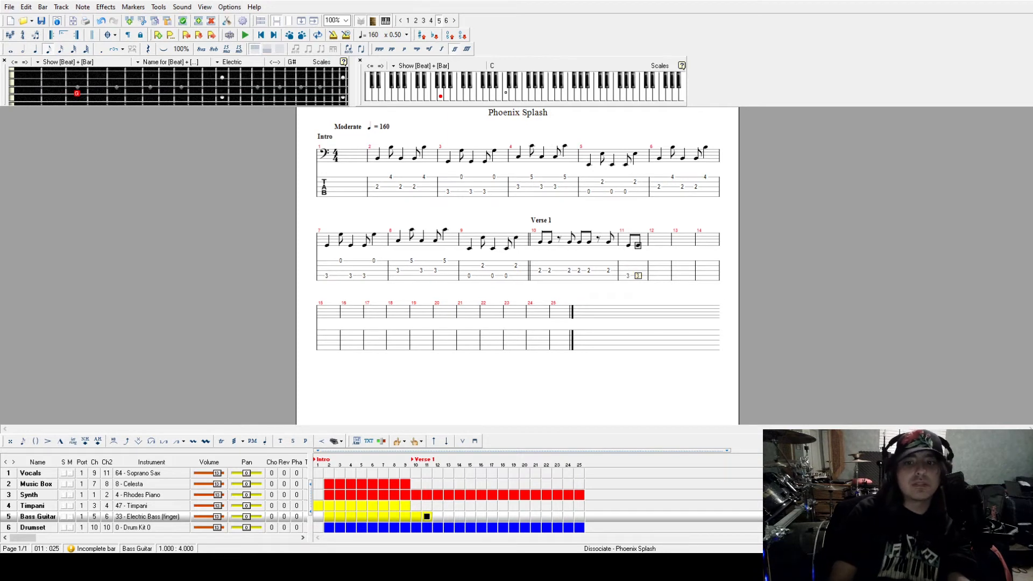
key("Right")
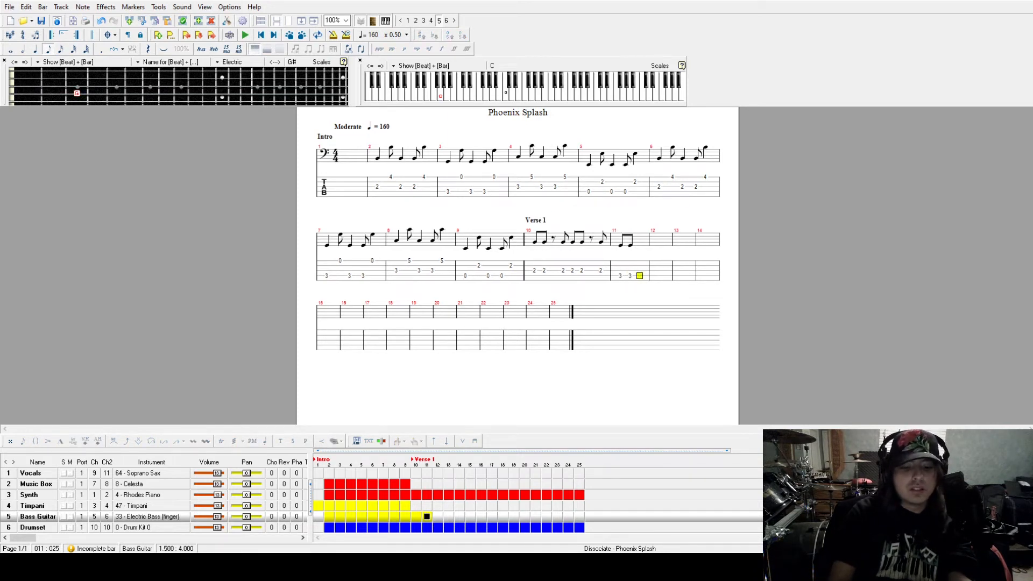
key("Right")
key("3")
key("Right")
key("3")
key("Right")
key("3")
key("Right")
key("3")
key("Left")
key("Left")
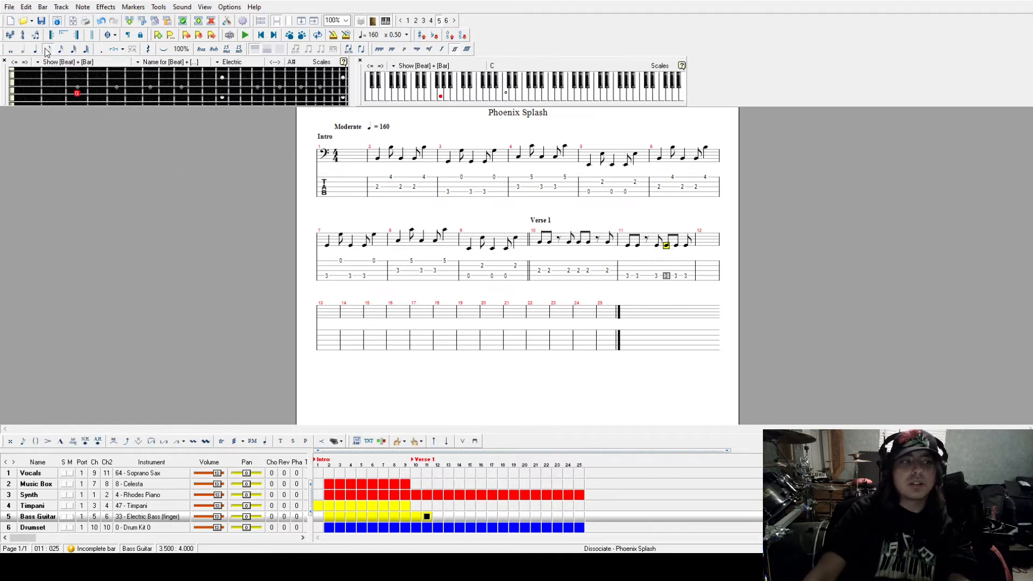
Step: Lengthen the last three notes of Bass Guitar bar 11 to quarter notes
left_click(35, 50)
left_click(38, 51)
key("Left")
key("Left")
key("Down")
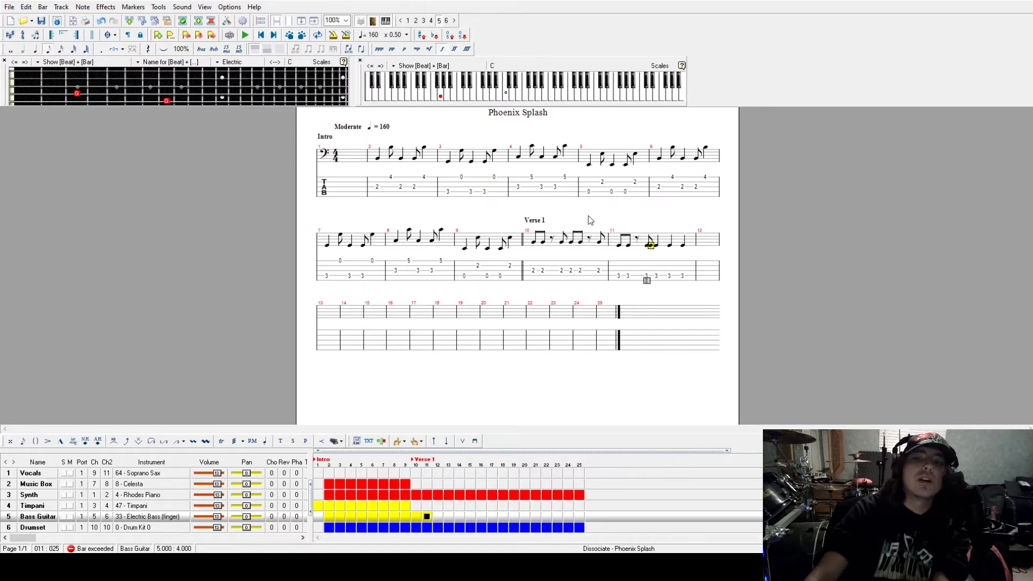
key("8")
left_click(647, 281)
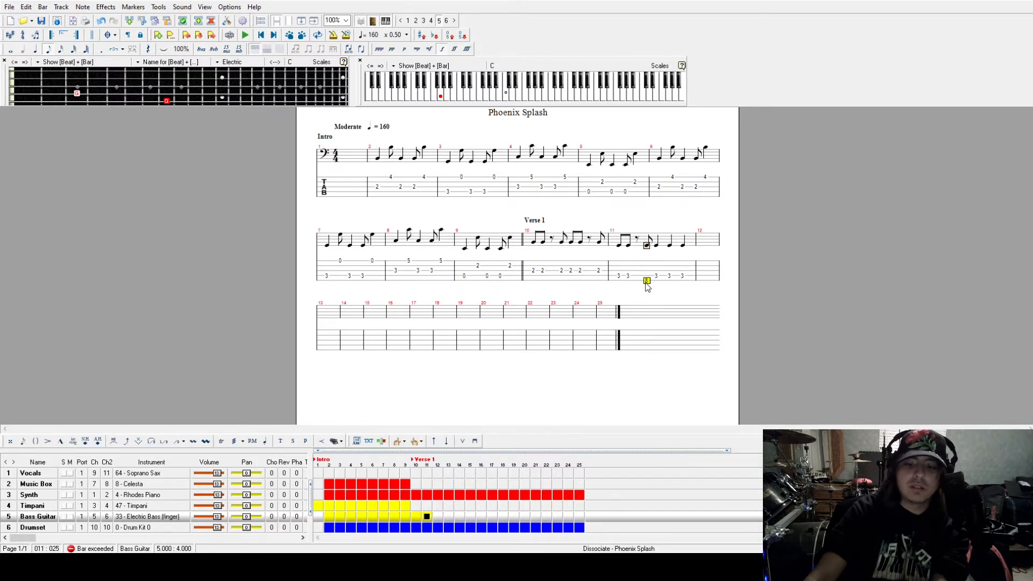
key("Delete")
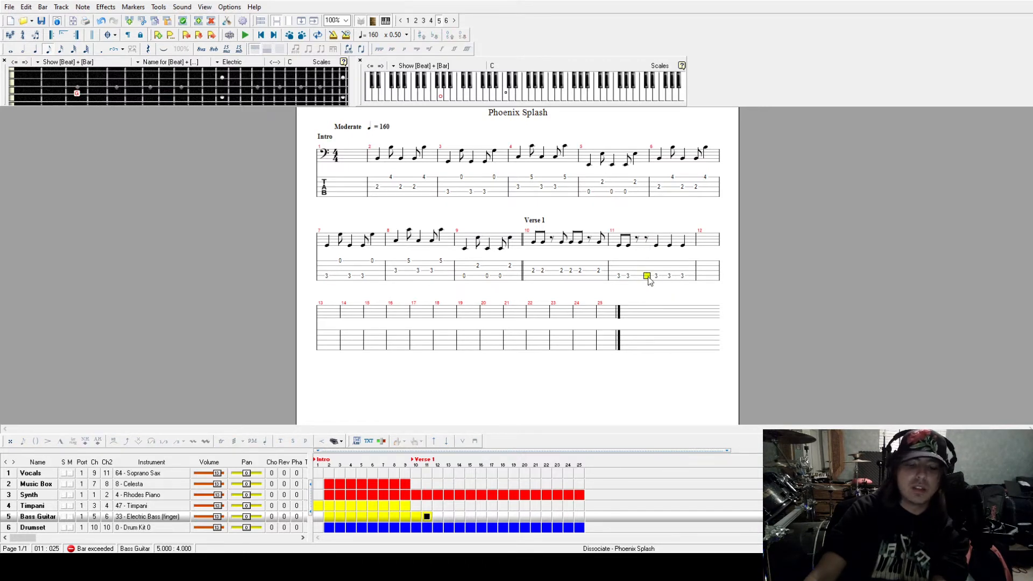
key("3")
key("Right")
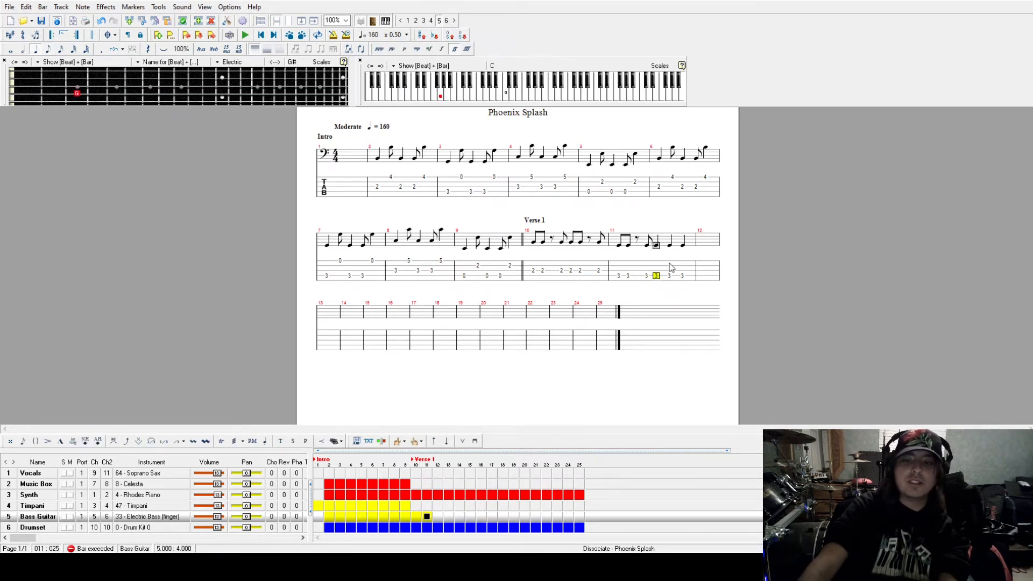
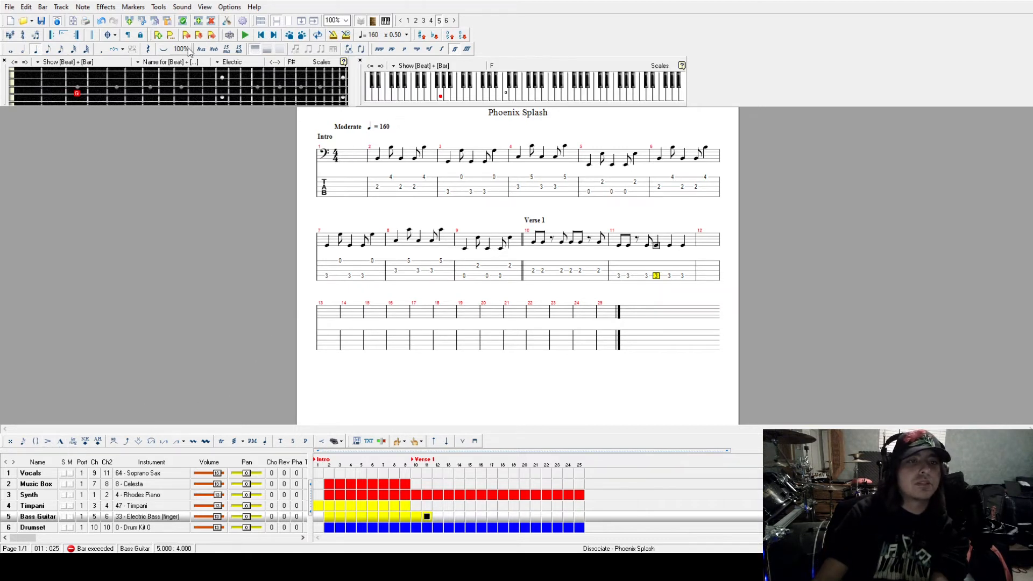
Step: Turn the last three quarter notes of Bass Guitar bar 11 into a triplet
key("slash")
key("Right")
key("Right")
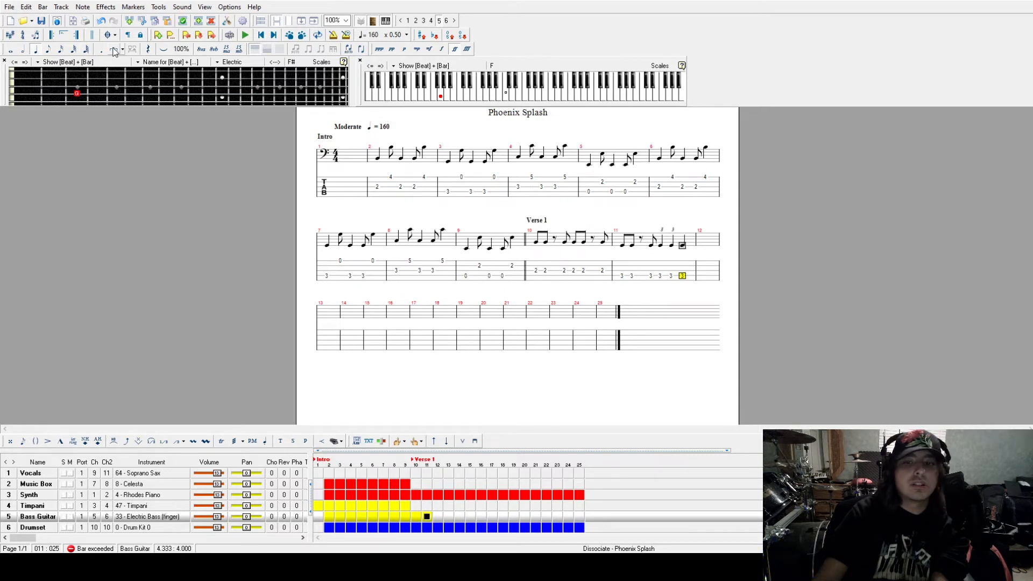
Step: Listen to the end of Bass Guitar bar 11 and play the bass line from bar 10
key("space")
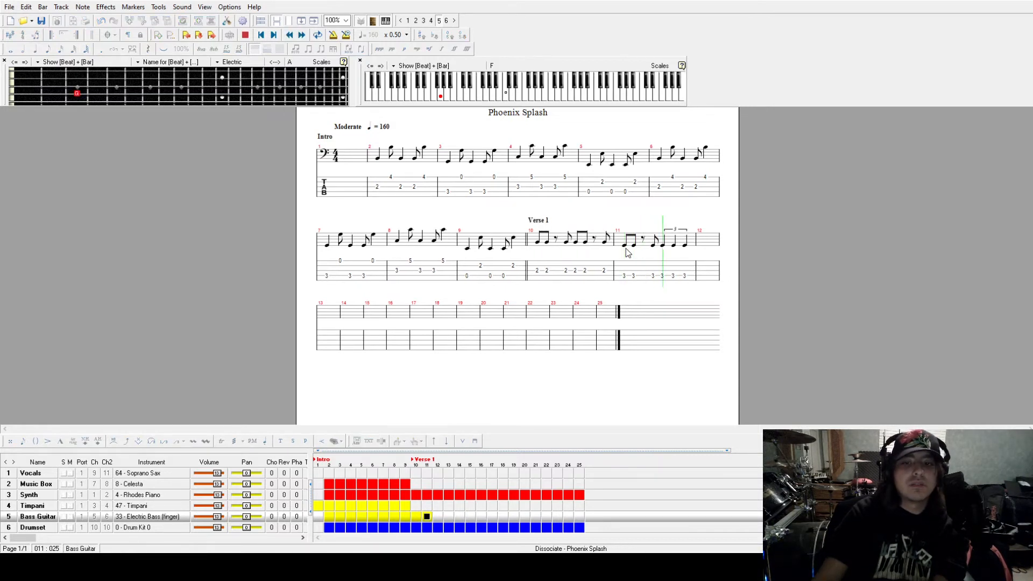
key("space")
key("ctrl+Left")
key("ctrl+Left")
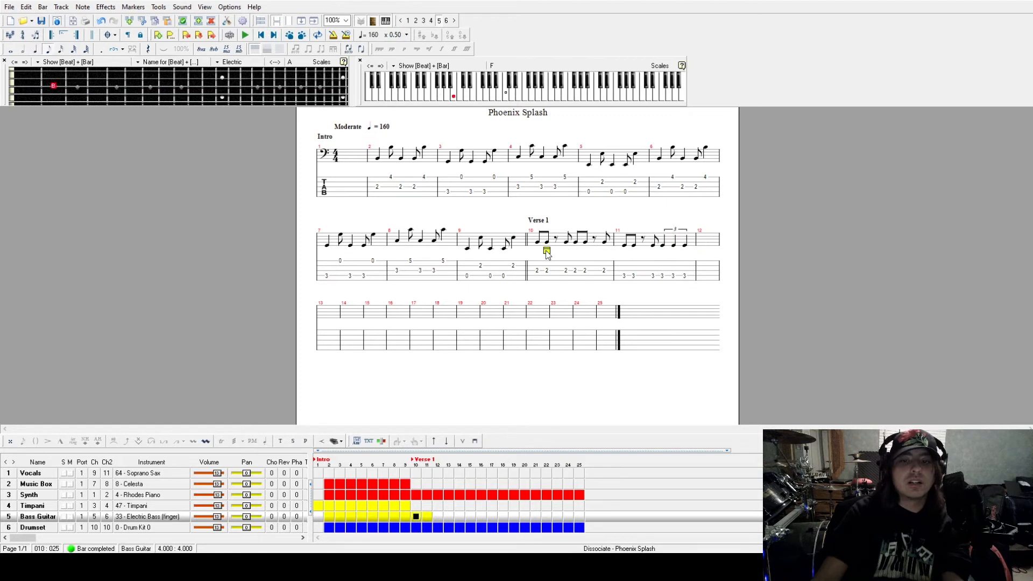
key("space")
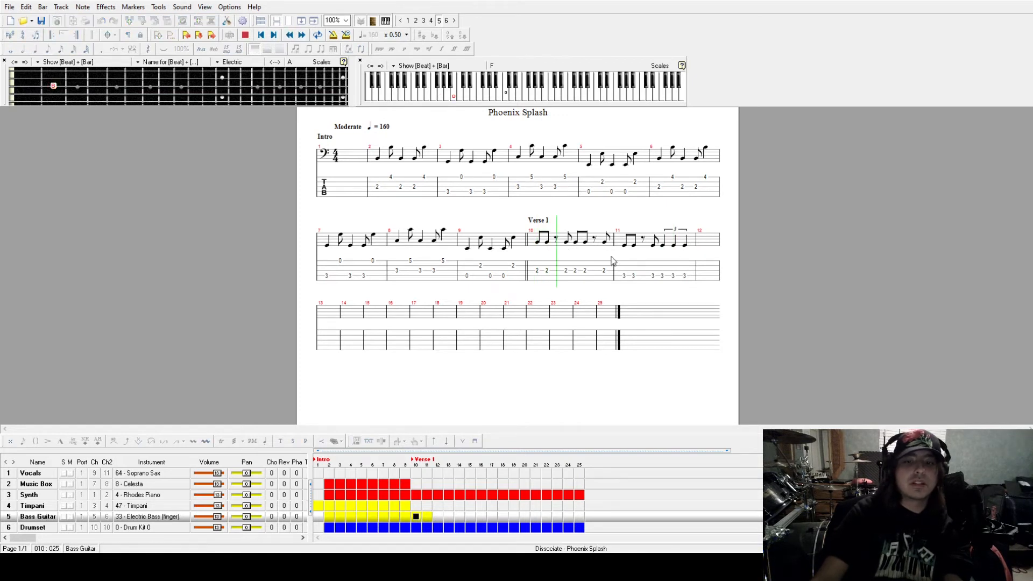
Step: Change the Bass Guitar track's instrument to 34 - Electric Bass (pick) and play the line from bar 10
key("space")
left_click(663, 254)
scroll(142, 517, "down", 1)
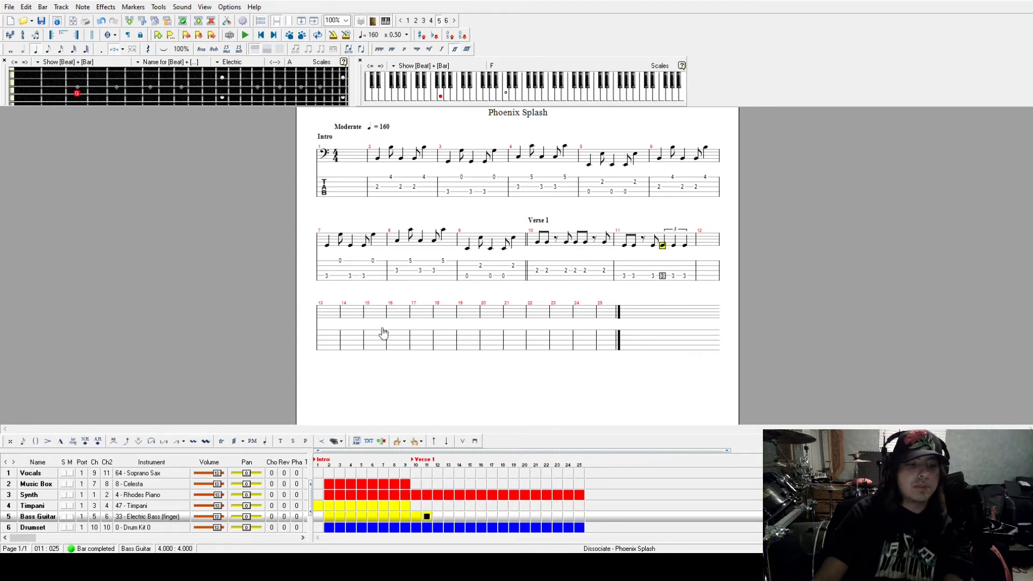
left_click(423, 235, "shift")
left_click(543, 252)
key("space")
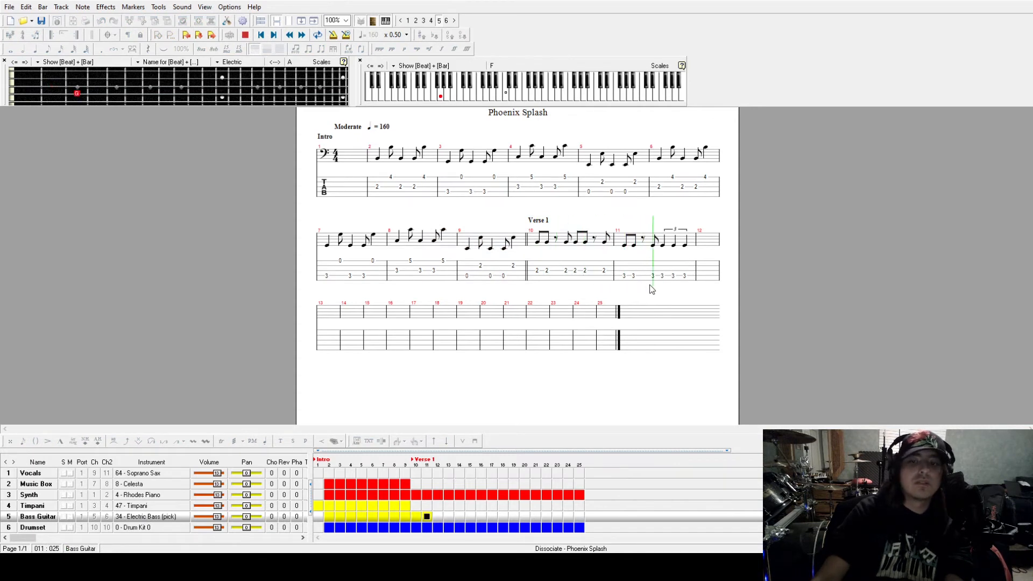
key("space")
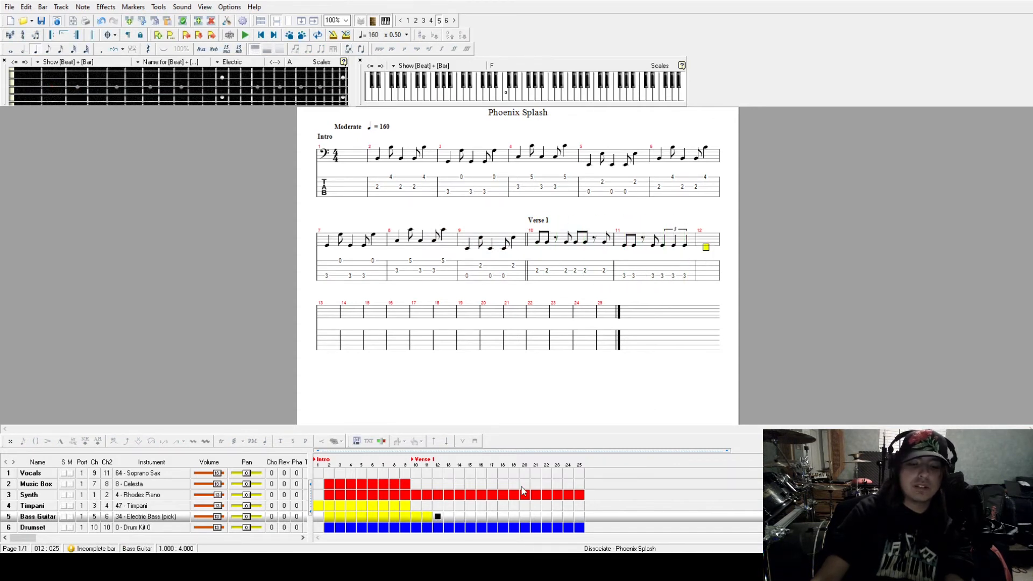
Step: Play the arrangement from bar 10 with the Synth track selected
left_click(670, 246)
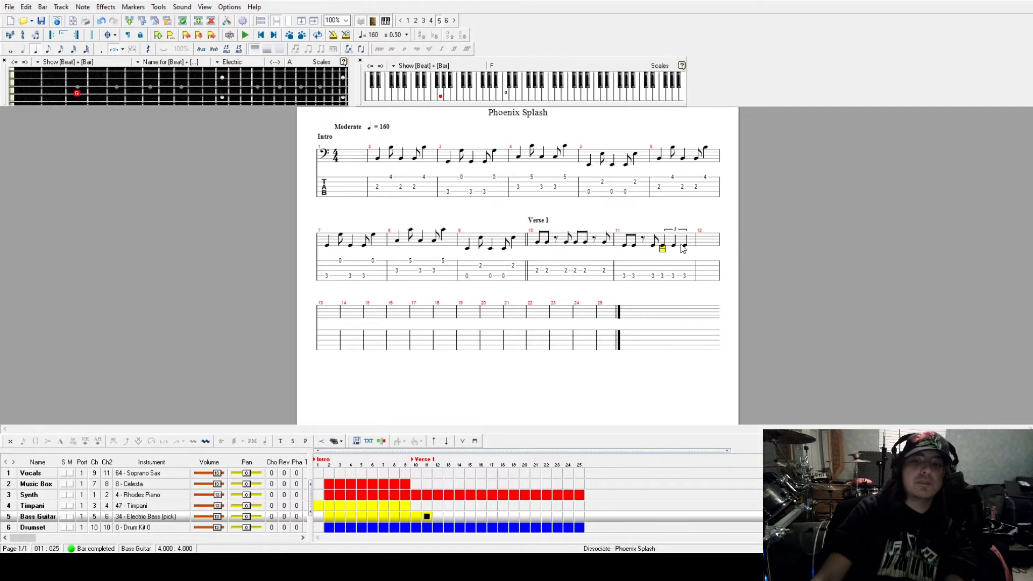
left_click(663, 246)
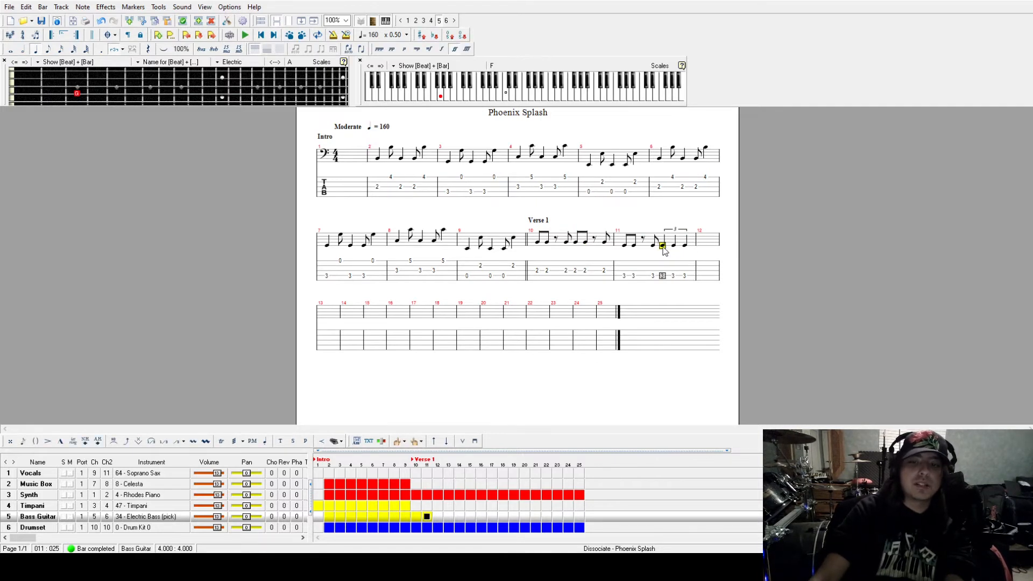
left_click(417, 516)
left_click(427, 516)
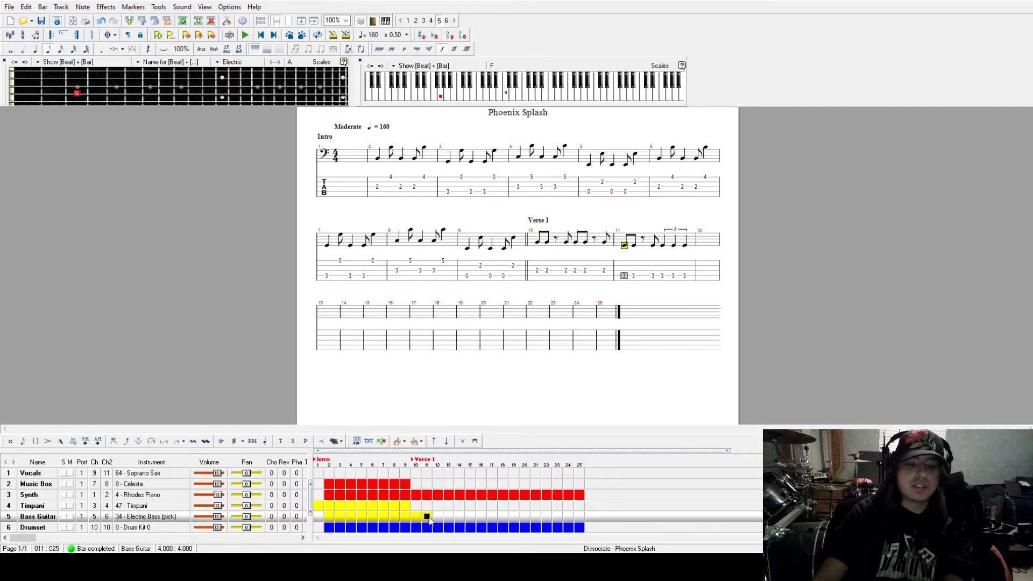
key("ctrl+Left")
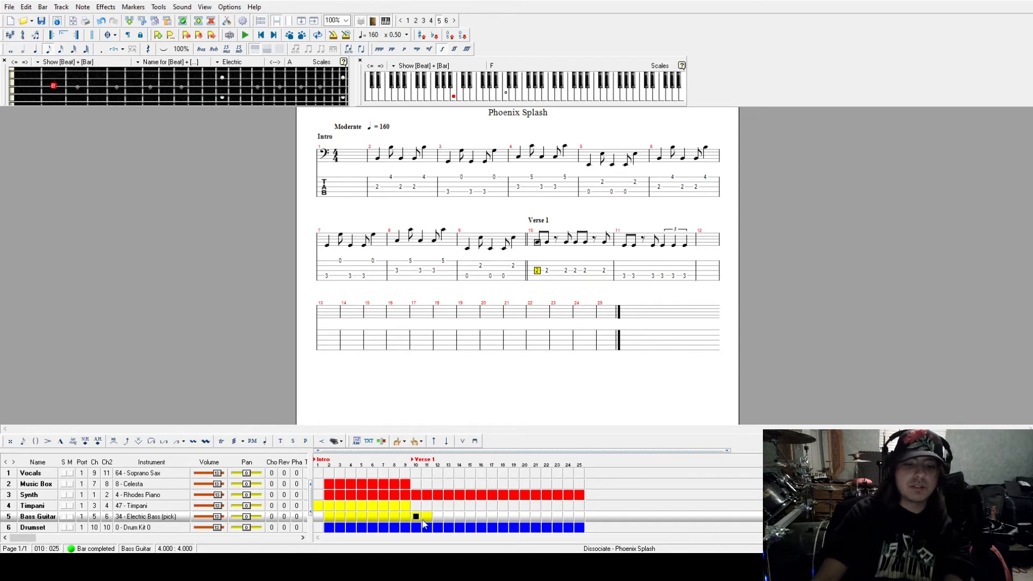
left_click(418, 495)
key("space")
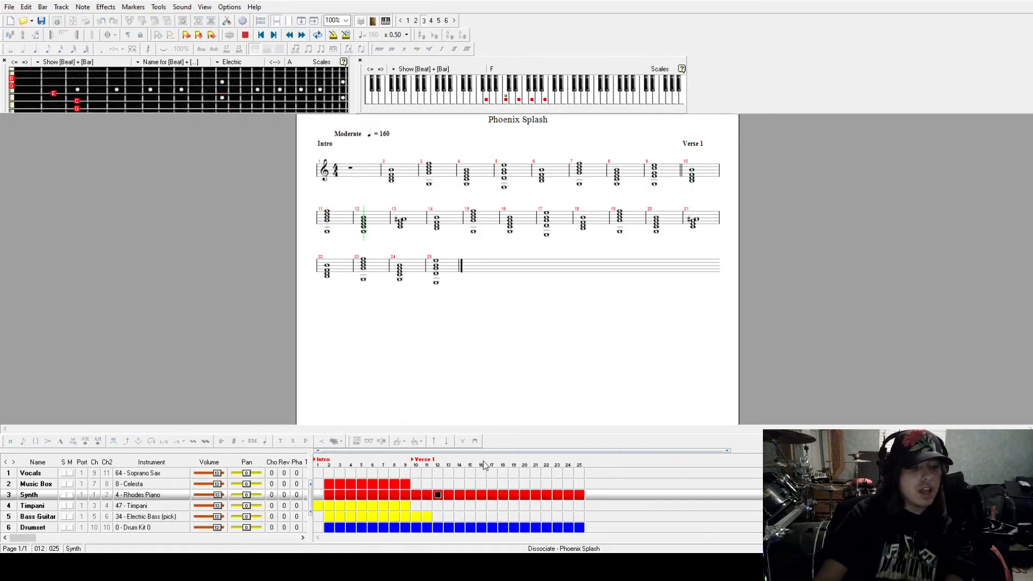
key("space")
Step: Enter fret-1 eighth notes on the fifth string in Bass Guitar bar 12: two notes, a rest, two notes, a rest, and one note
left_click(433, 518)
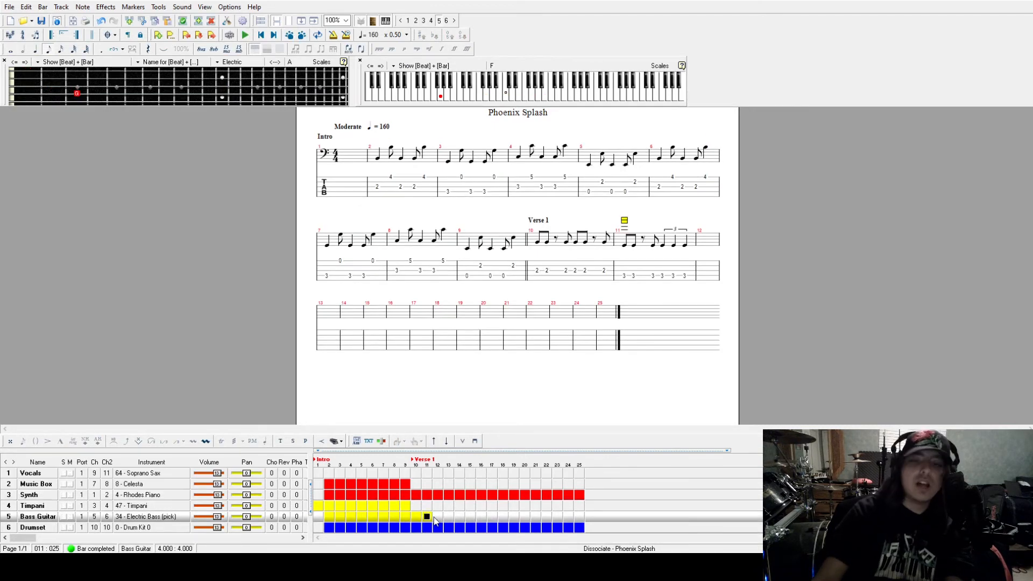
left_click(706, 279)
left_click(706, 279)
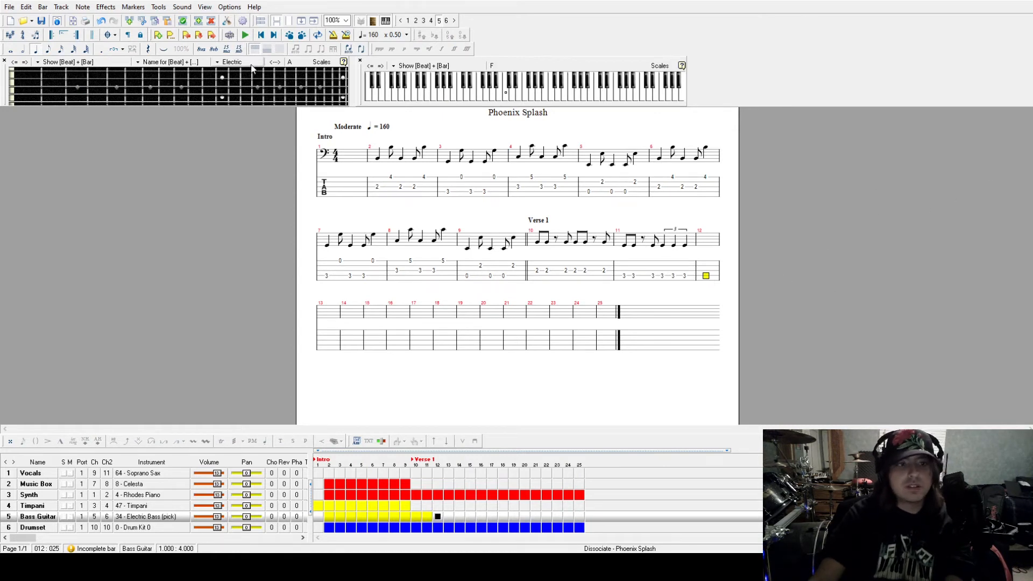
left_click(459, 98)
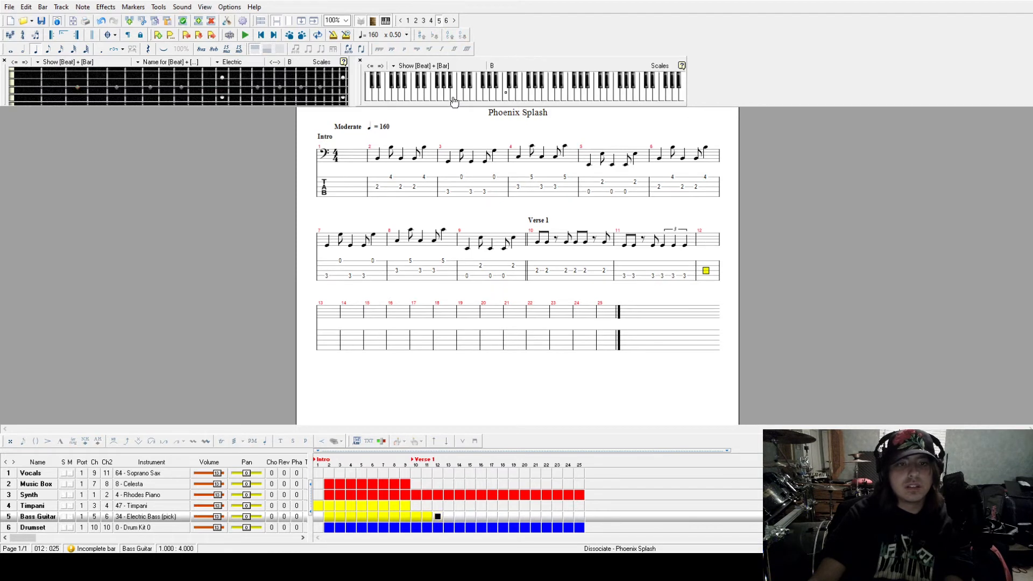
left_click(461, 97)
left_click(414, 98)
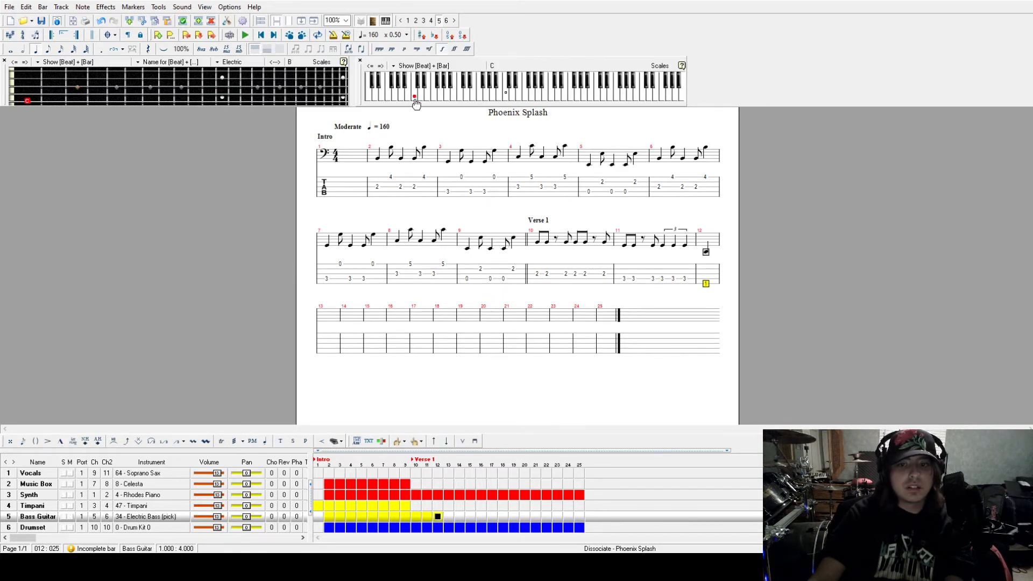
left_click(48, 50)
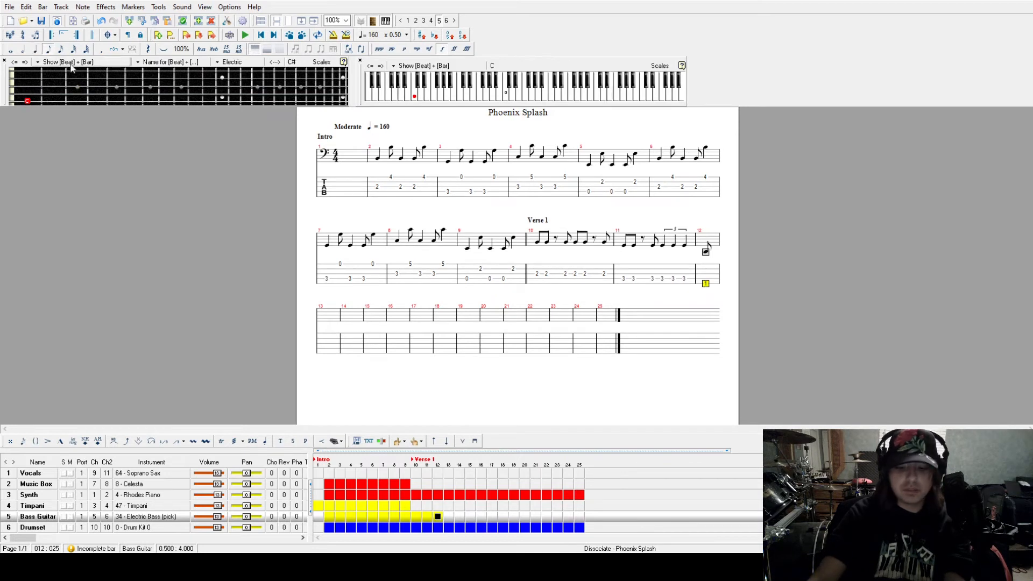
left_click(415, 98)
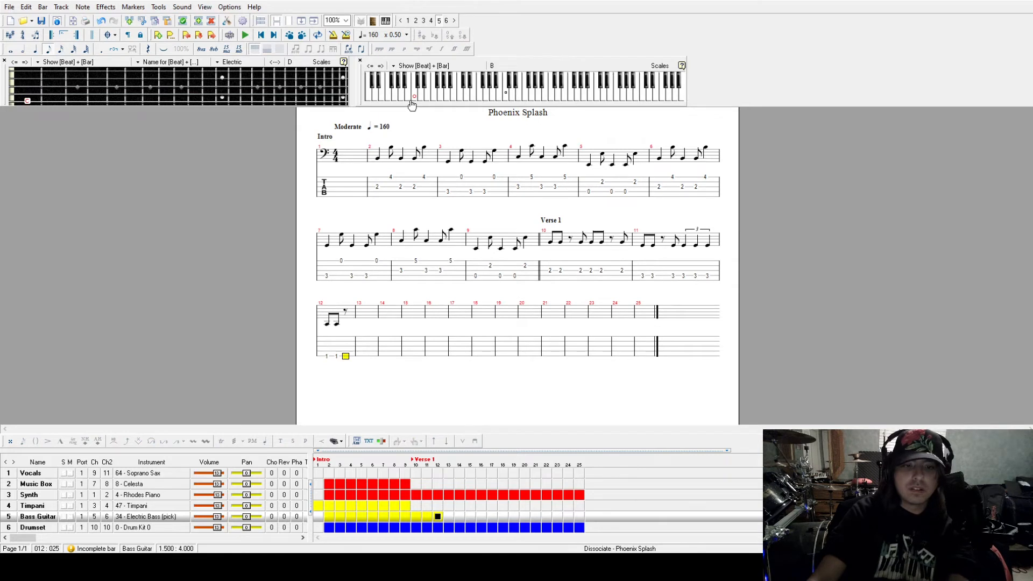
key("Right")
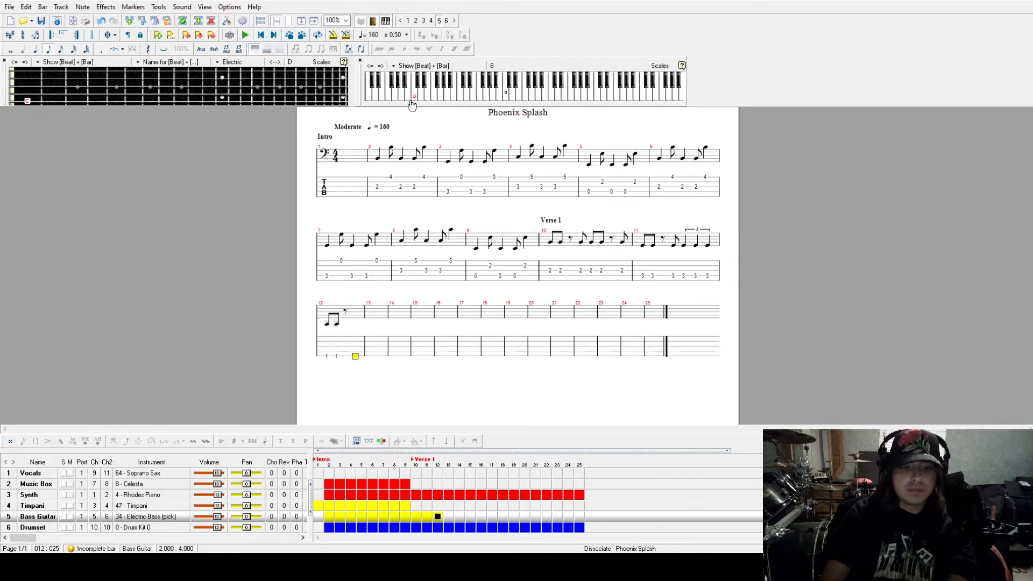
left_click(412, 104)
left_click(411, 104)
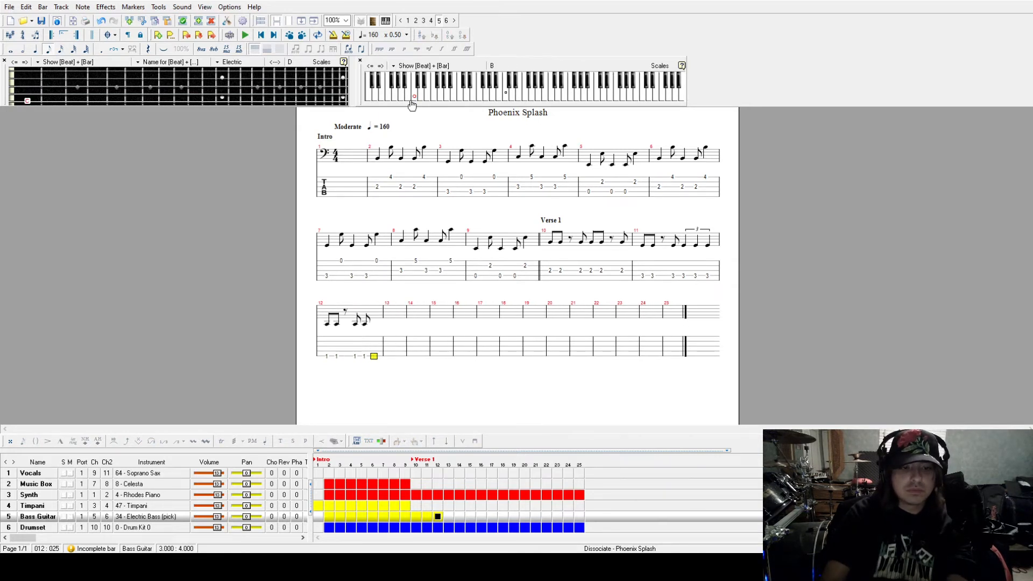
left_click(411, 104)
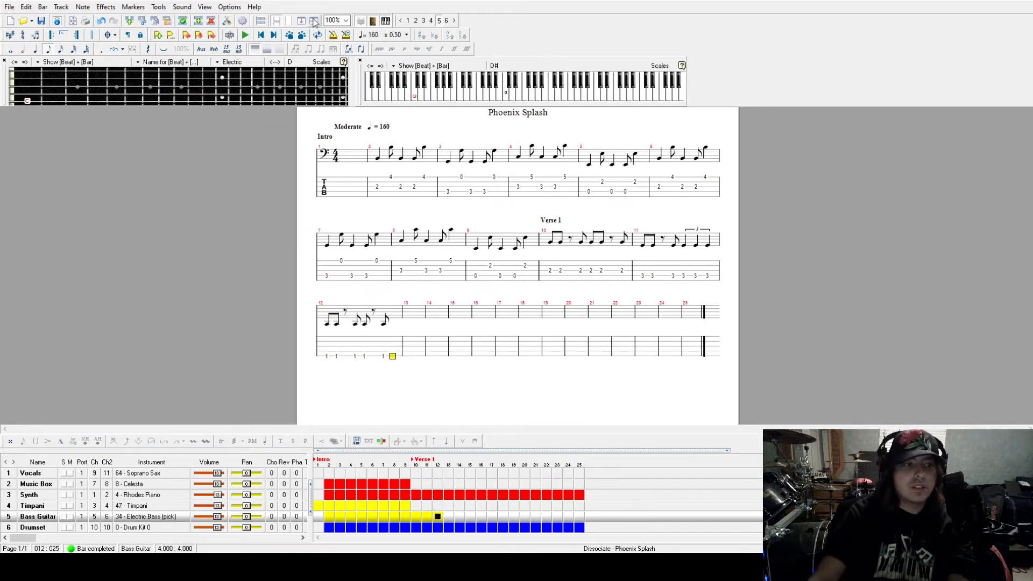
Step: Try an E at the end of Bass Guitar bar 12 and play the bar
left_click(428, 97)
left_click(428, 97)
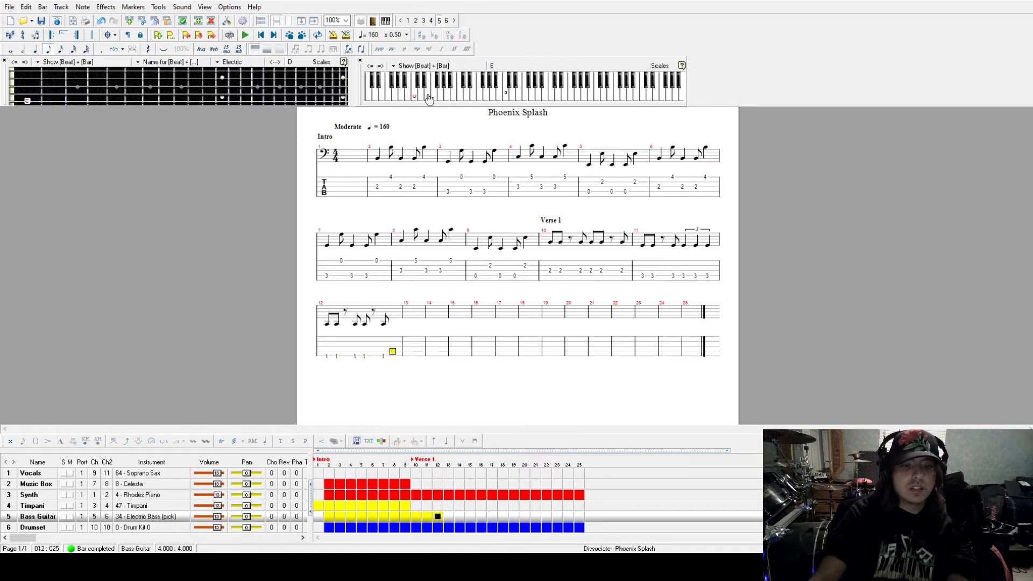
key("space")
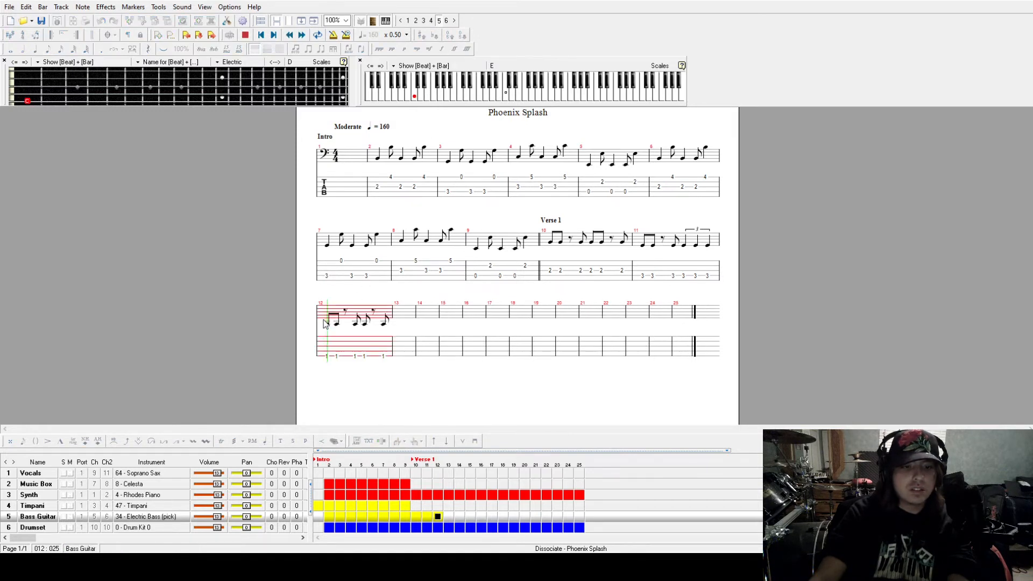
key("space")
Step: Replace the second rest in Bass Guitar bar 12 with a fret-1 eighth note and insert an eighth rest before the last note
left_click(375, 316)
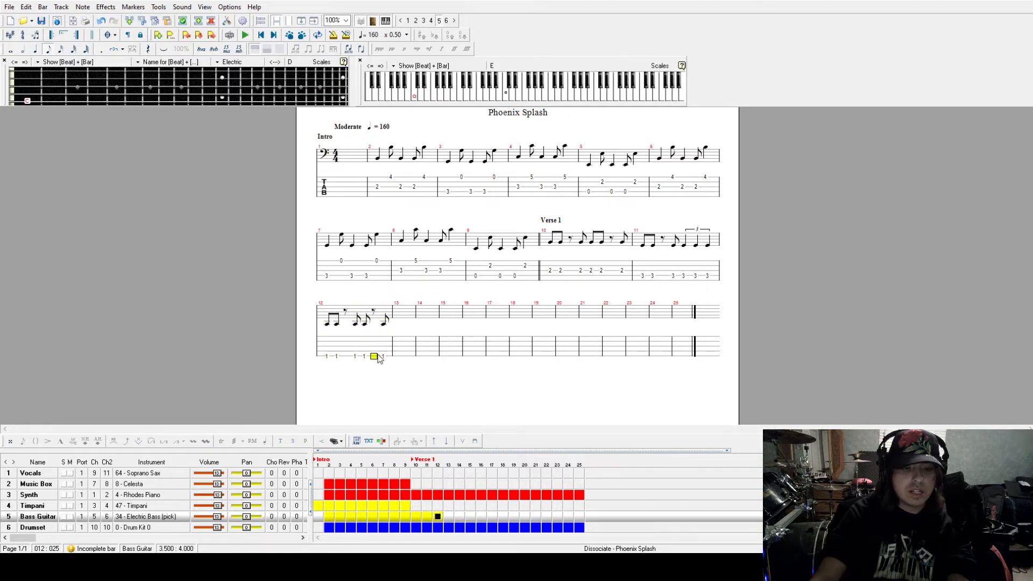
key("1")
left_click(381, 324)
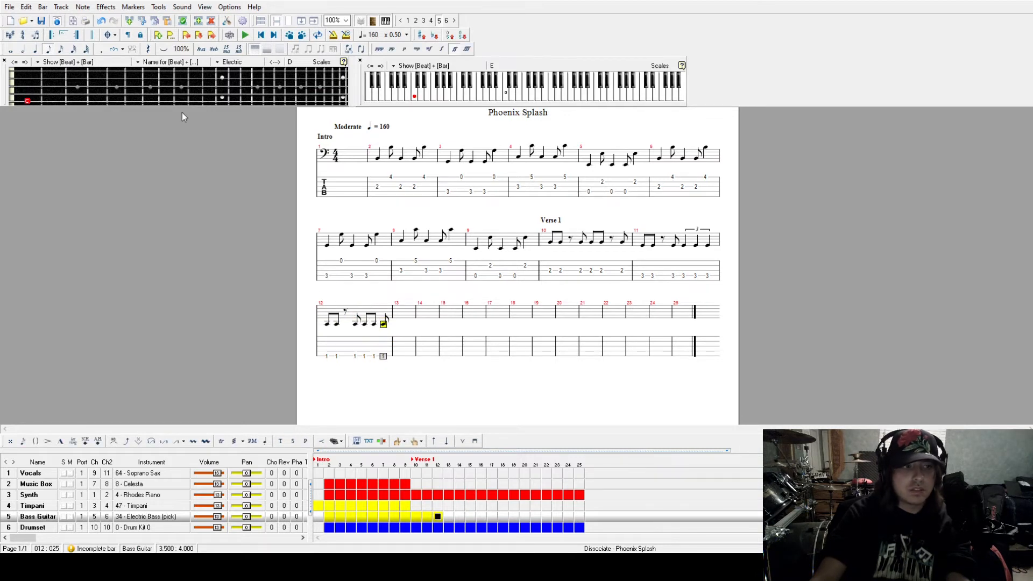
key("Insert")
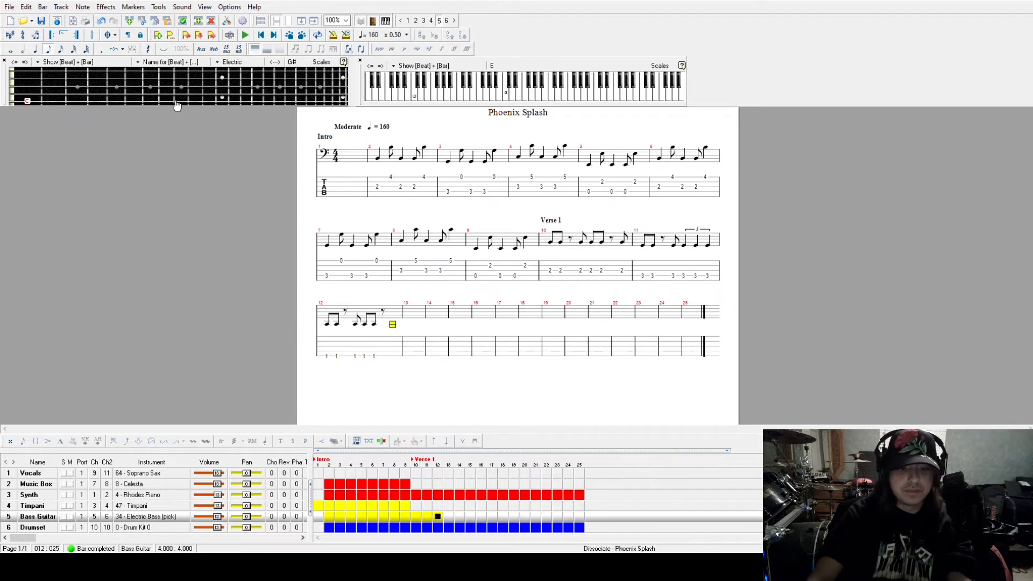
Step: Play Bass Guitar bar 12 and save the song
key("space")
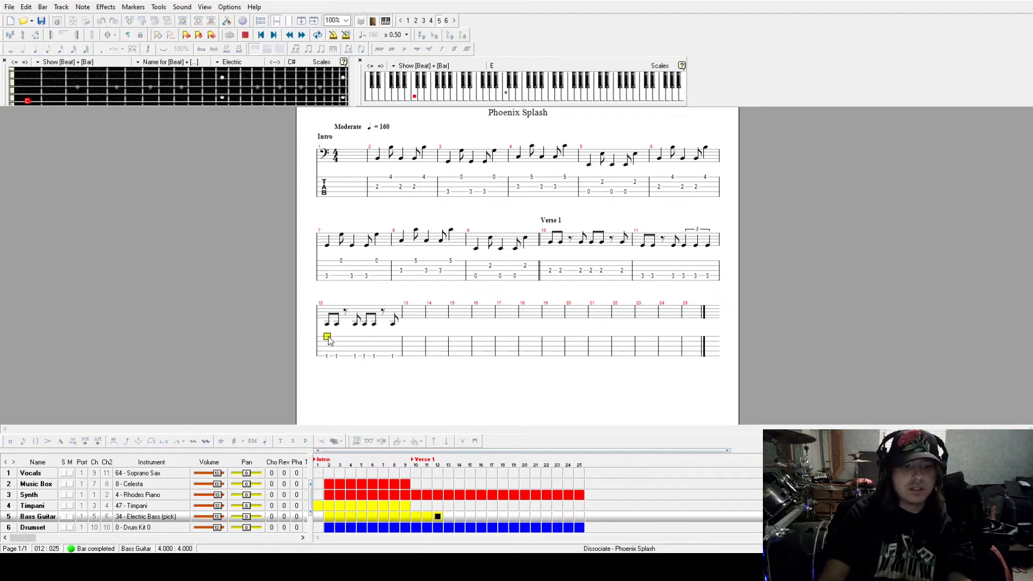
key("space")
left_click(420, 362)
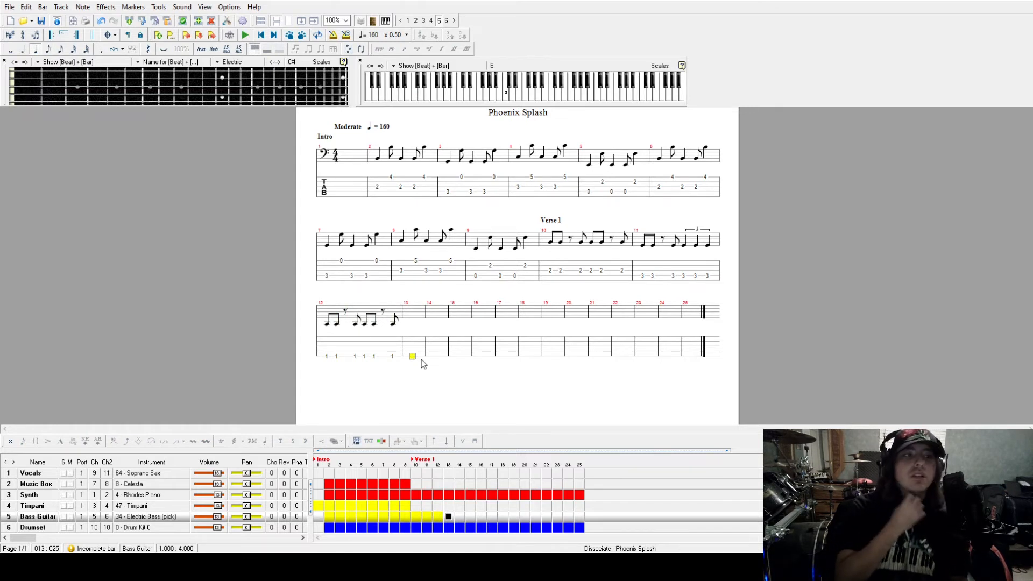
left_click(41, 20)
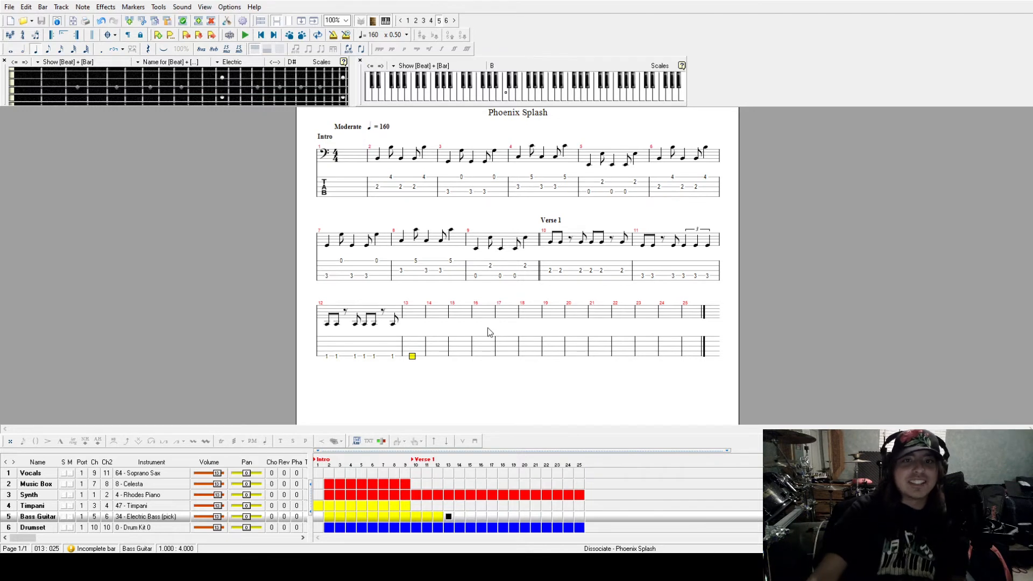
left_click(416, 347)
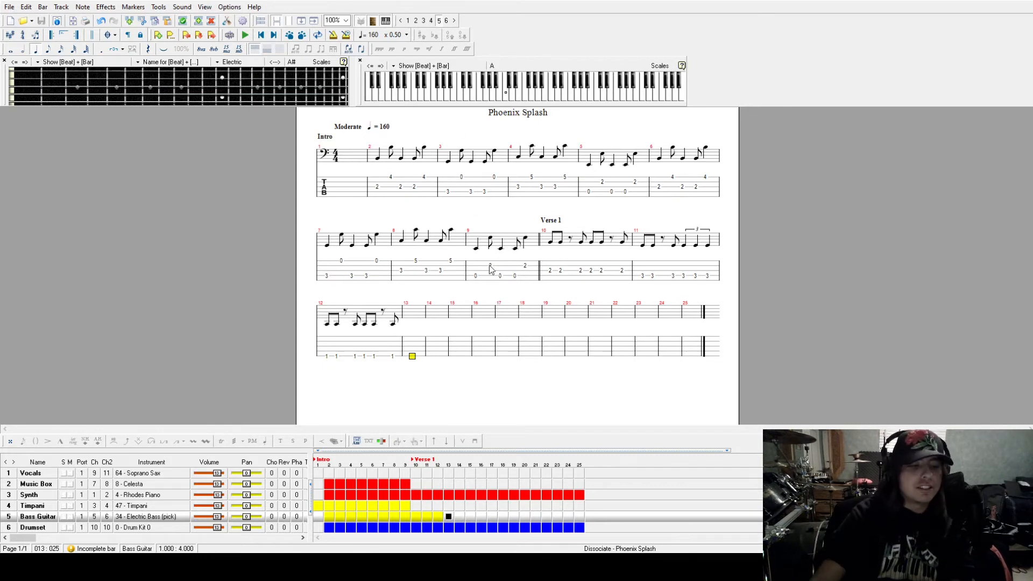
Step: Replay Bass Guitar bar 12 and try a G as the first note of bar 13
left_click(326, 357)
key("space")
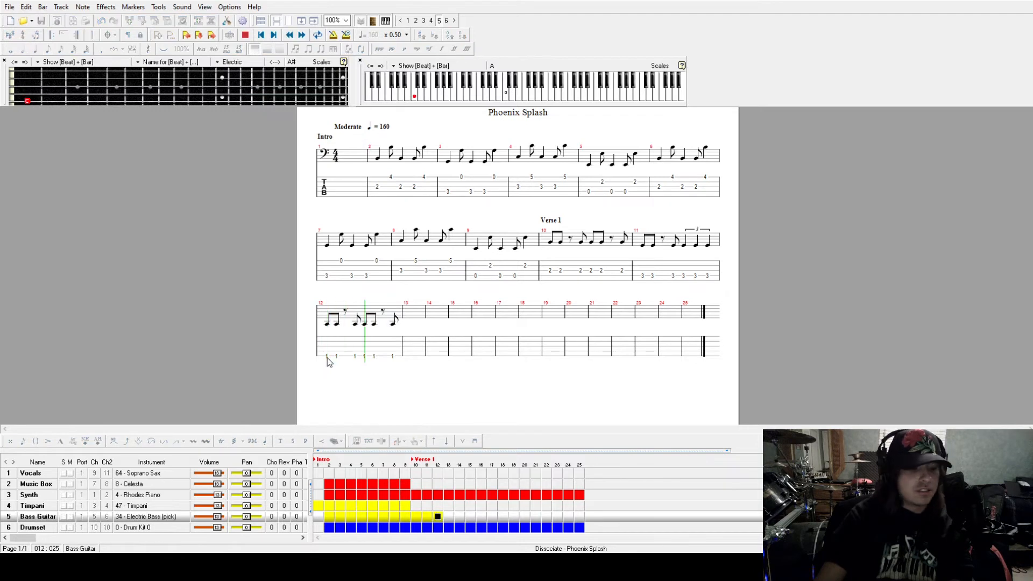
key("space")
left_click(402, 357)
left_click(441, 99)
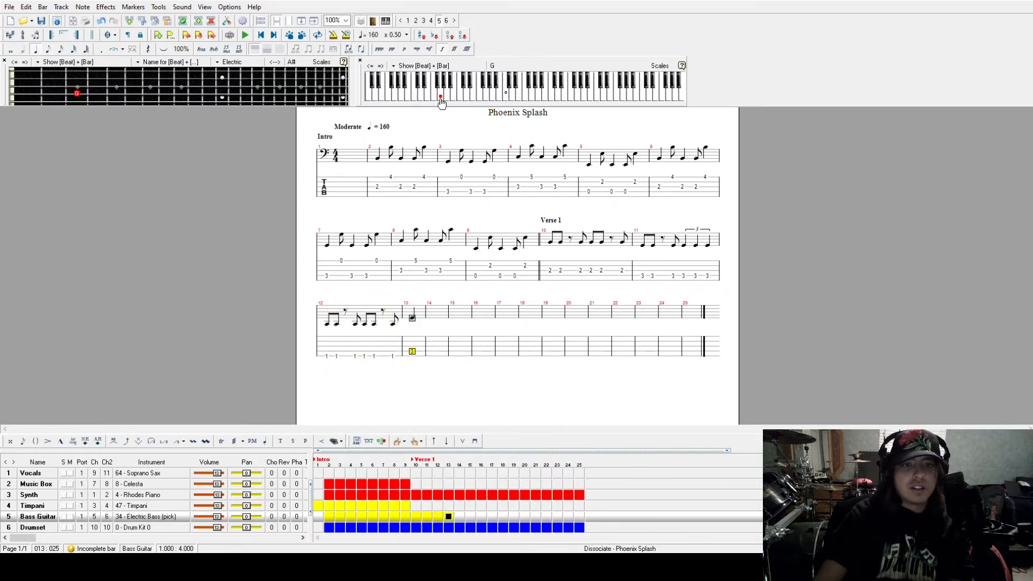
left_click(441, 101)
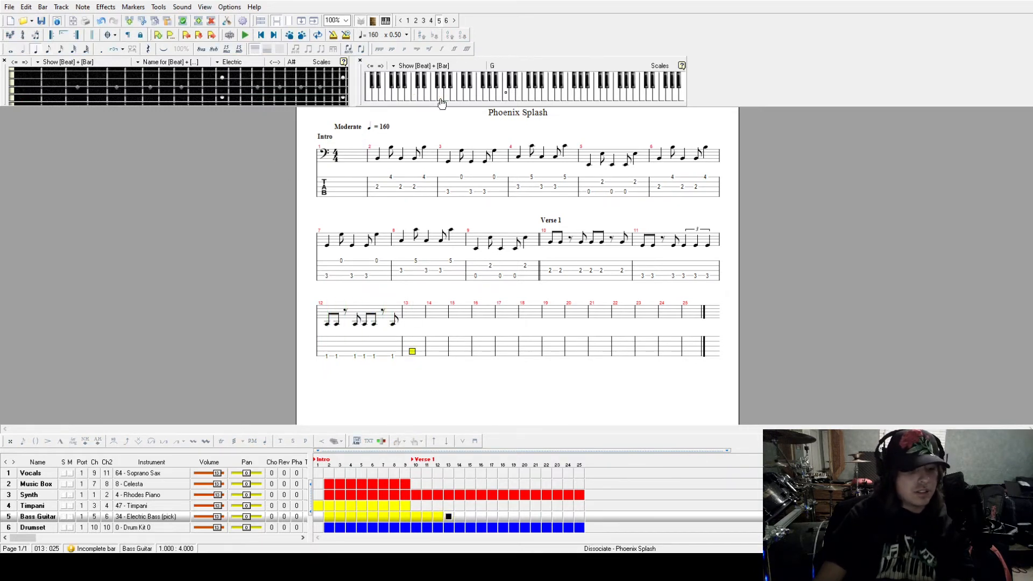
Step: Enter open-string eighth notes on the fourth string in Bass Guitar bar 13: two notes, a rest, and four more notes
left_click(428, 98)
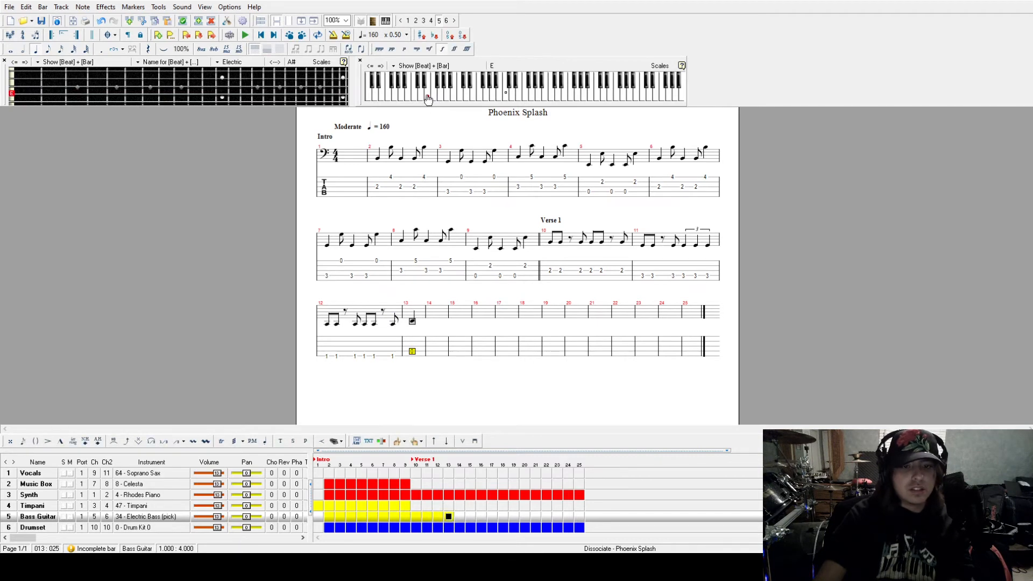
left_click(48, 49)
key("Right")
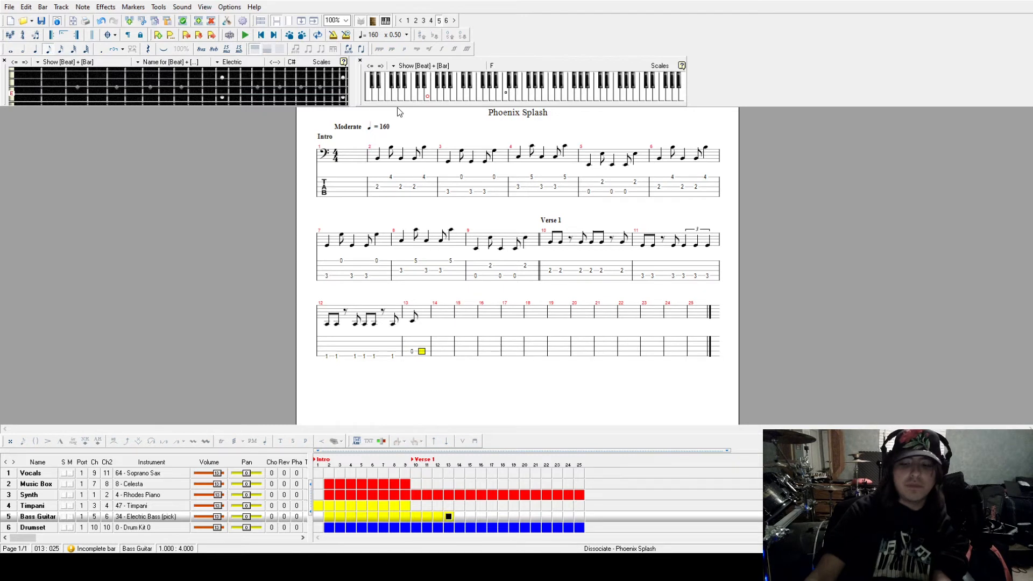
key("0")
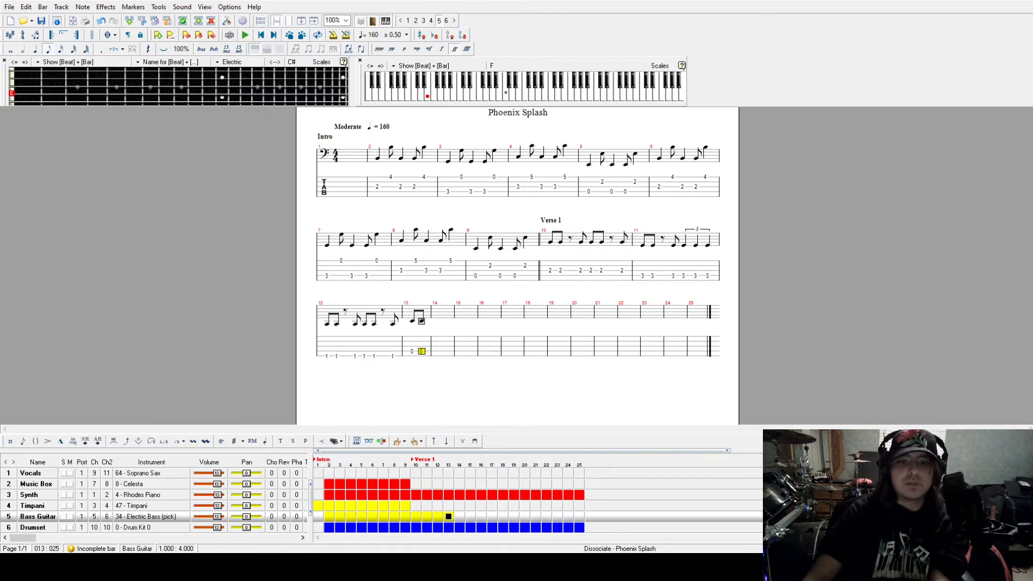
key("Right")
key("0")
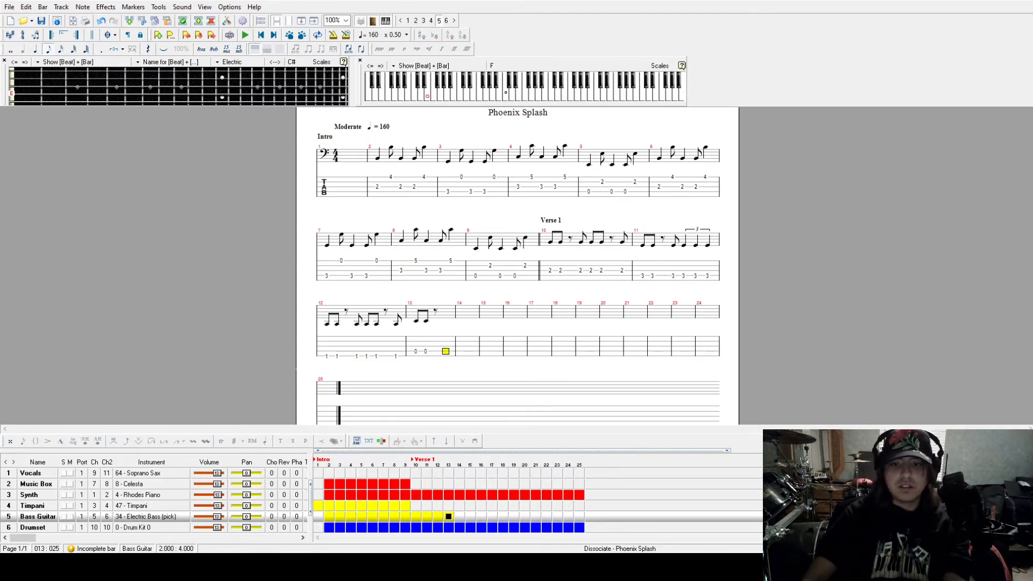
key("Right")
key("0")
key("Right")
key("0")
key("Right")
key("0")
Step: Lengthen the last three notes of Bass Guitar bar 13 to quarter notes
key("Left")
key("Left")
left_click(36, 49)
key("Right")
left_click(36, 49)
key("Right")
left_click(36, 49)
Step: Turn the last three quarter notes of Bass Guitar bar 13 into a triplet
key("Left")
key("Left")
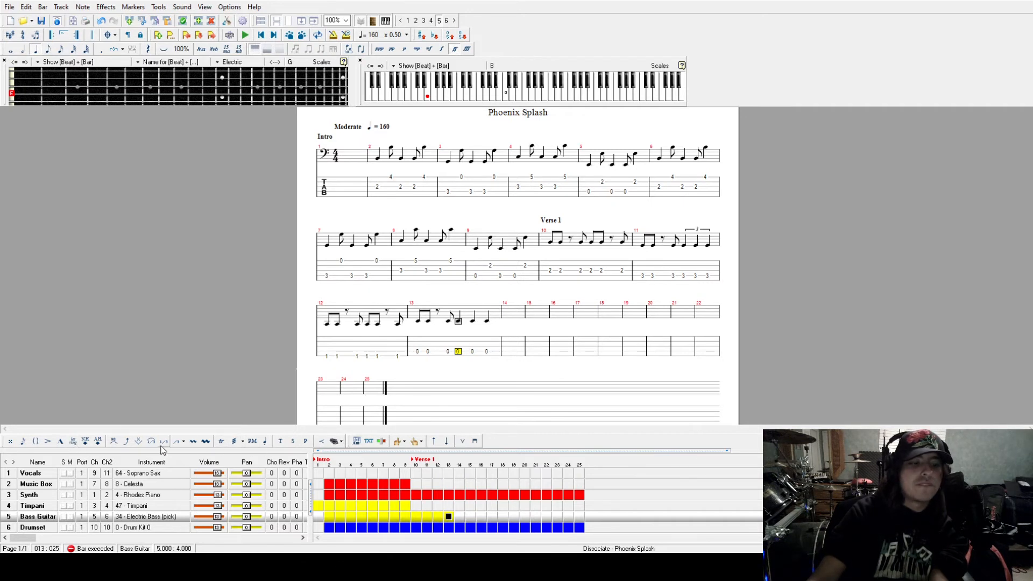
left_click(114, 50)
left_click(114, 50)
left_click(113, 50)
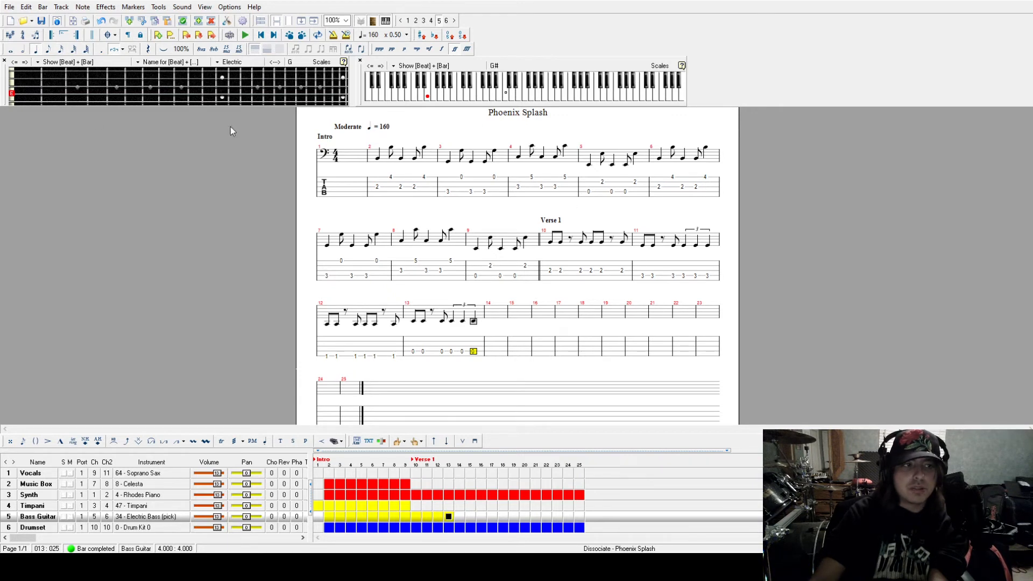
Step: Fill the empty first bar of the Bass Guitar track with a whole rest
left_click(356, 162)
left_click(13, 51)
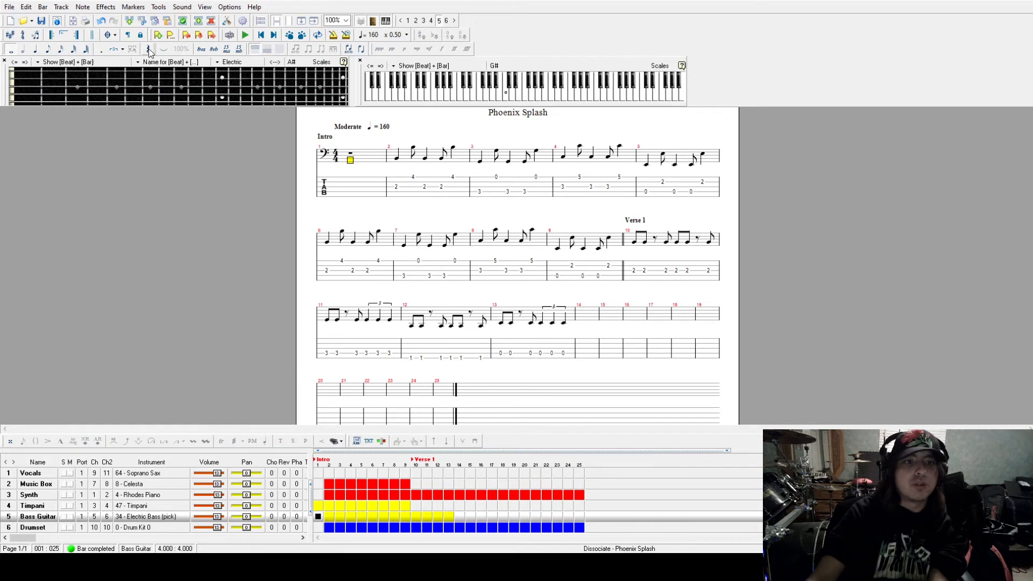
left_click(413, 188)
left_click(397, 188)
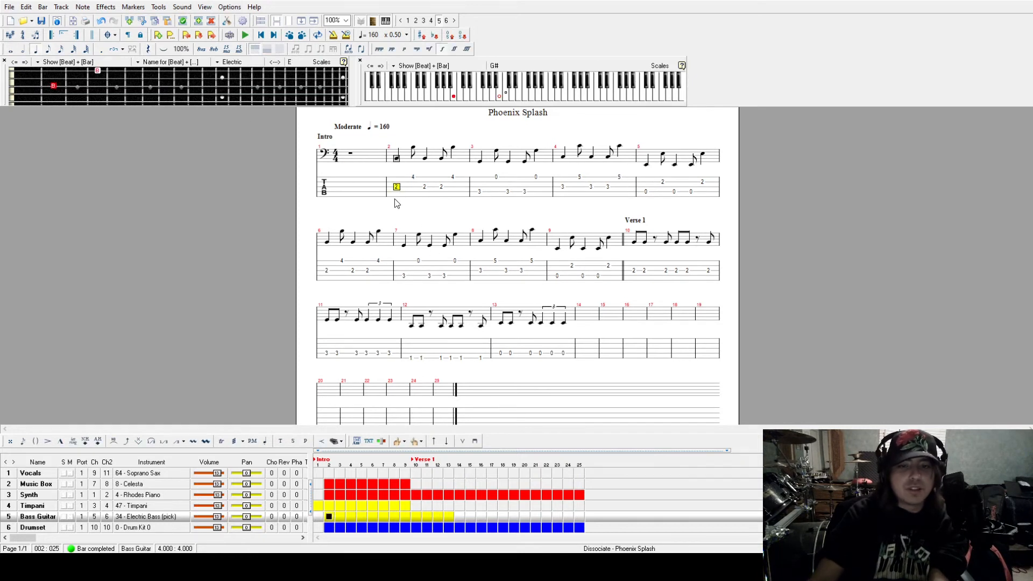
Step: Try a vibrato on the last note of Bass Guitar bar 13 and remove it
left_click(542, 337)
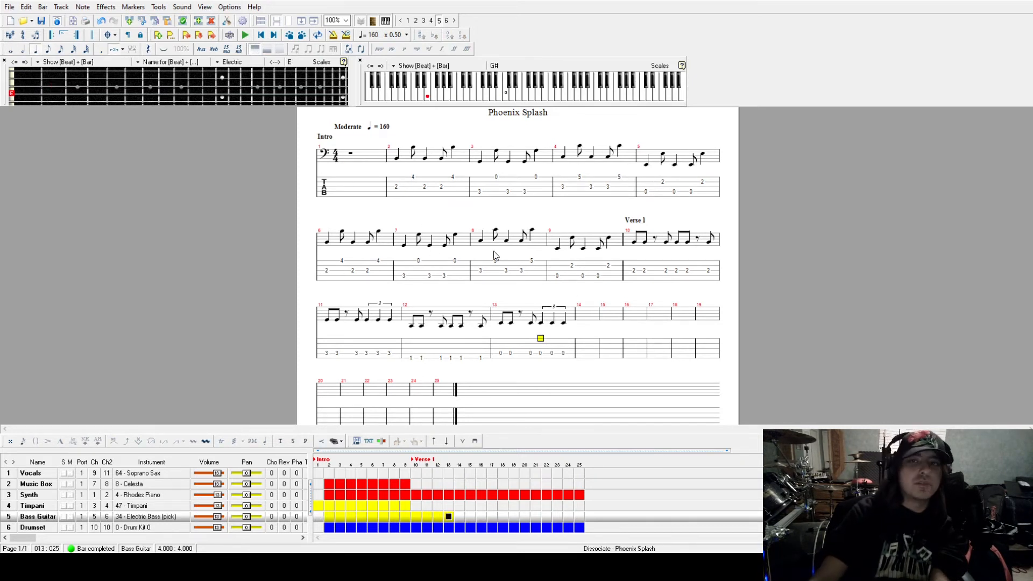
left_click(553, 336)
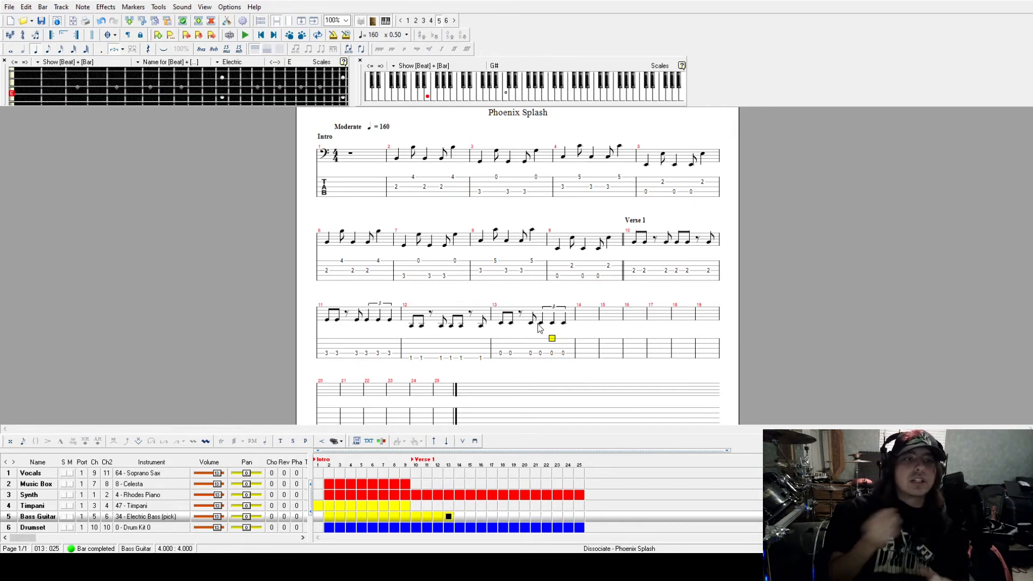
left_click(563, 353)
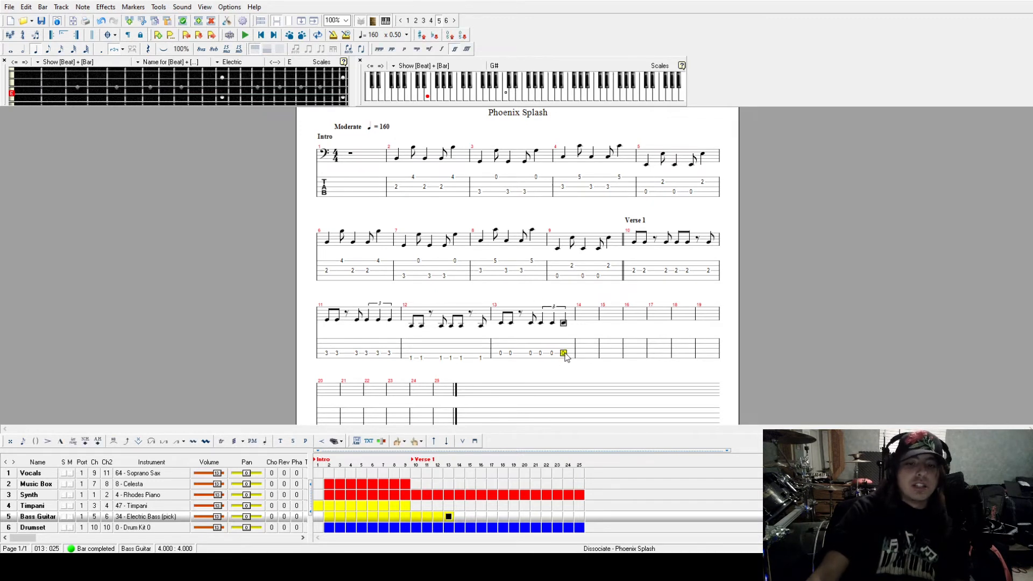
left_click(208, 441)
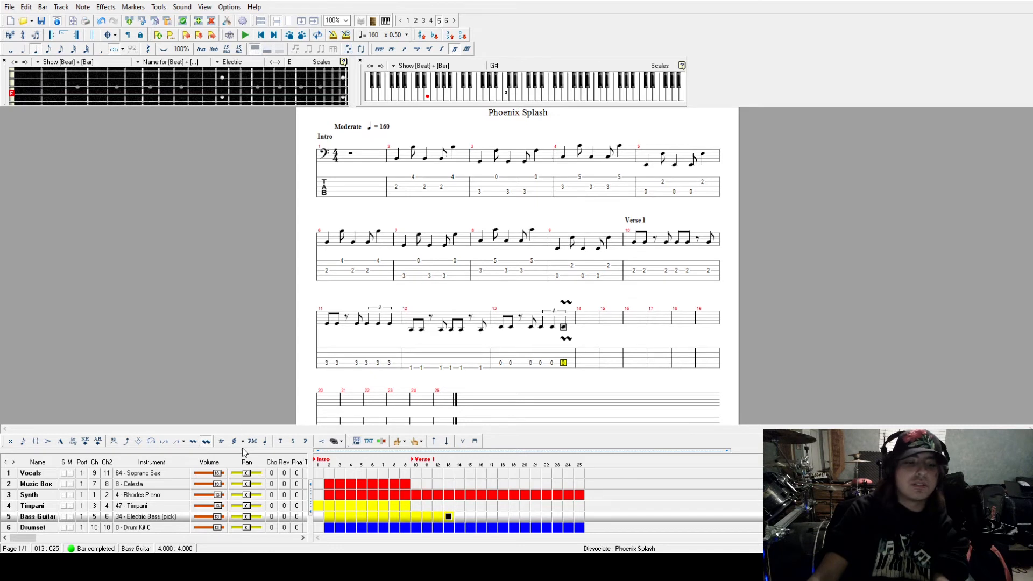
left_click(209, 442)
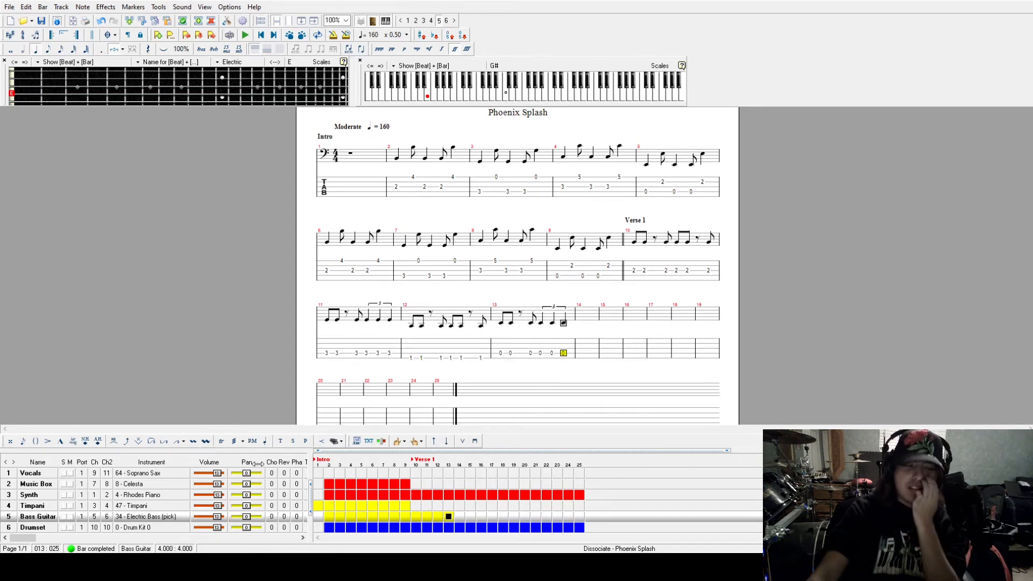
left_click(499, 339)
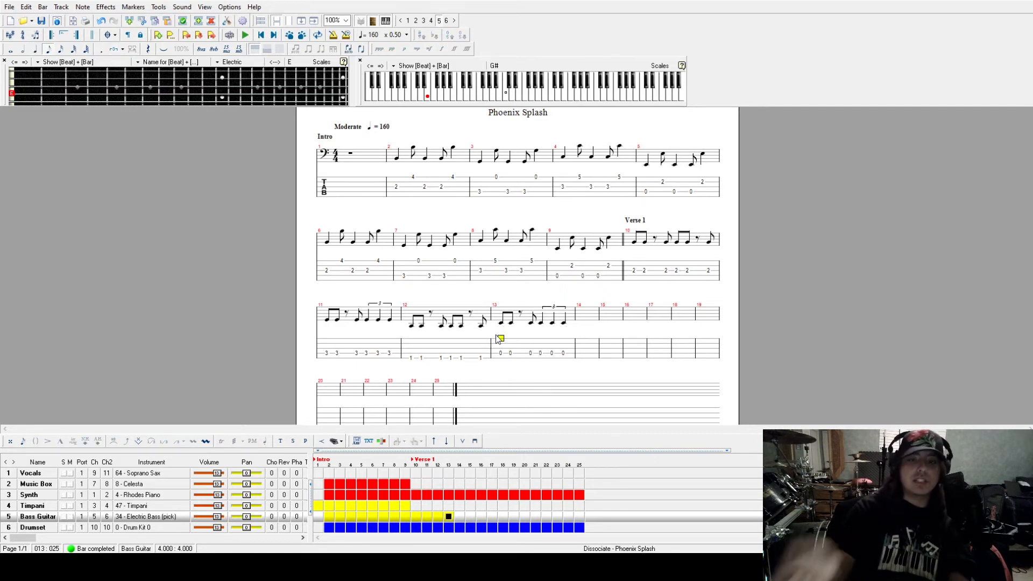
left_click(511, 349)
left_click(538, 353)
left_click(568, 356)
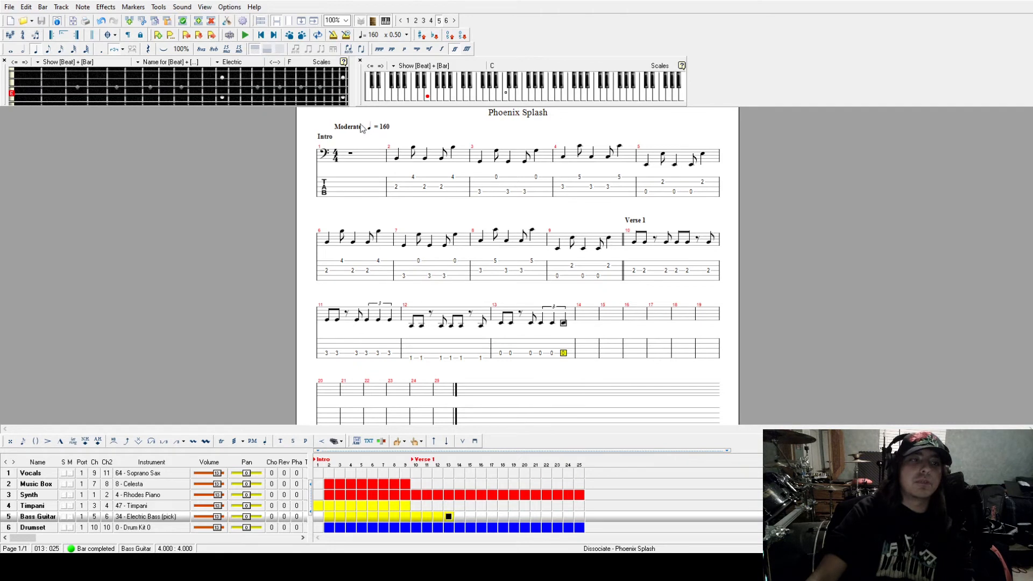
left_click(589, 338)
left_click(510, 337)
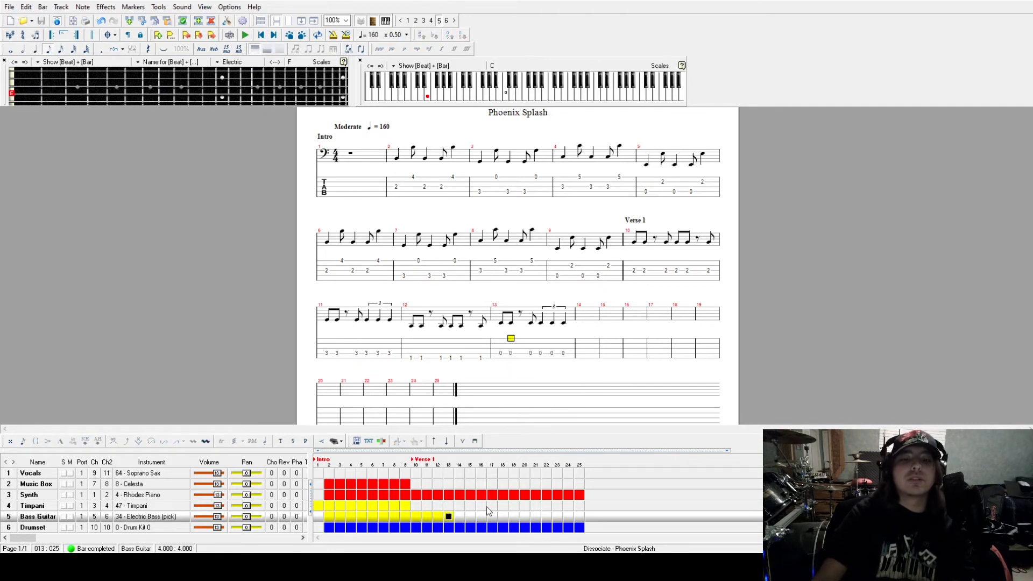
left_click(501, 325)
Step: Play the Bass Guitar line from the start of Verse 1 at bar 10, and replay bar 13 by itself
left_click(633, 245)
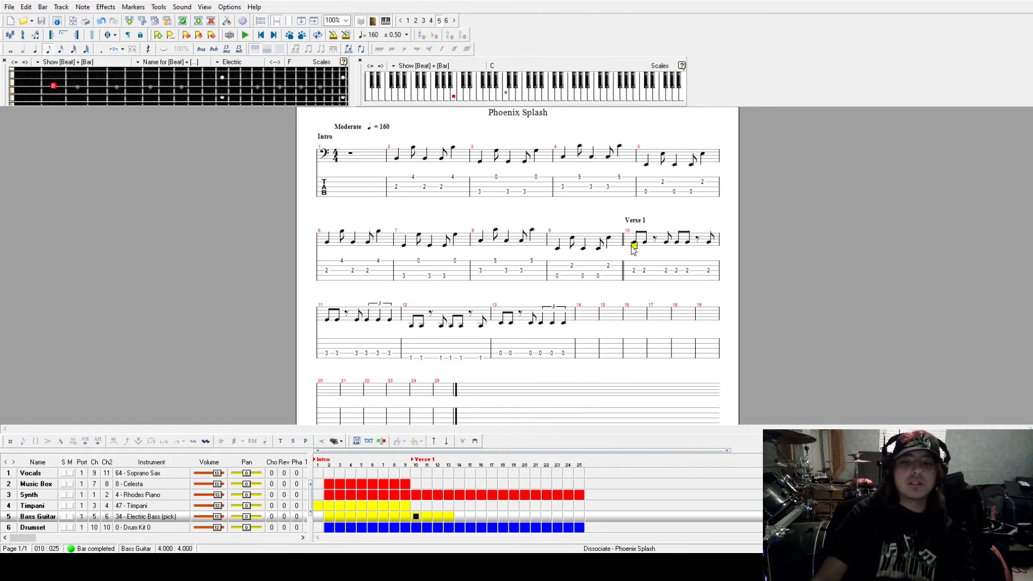
key("space")
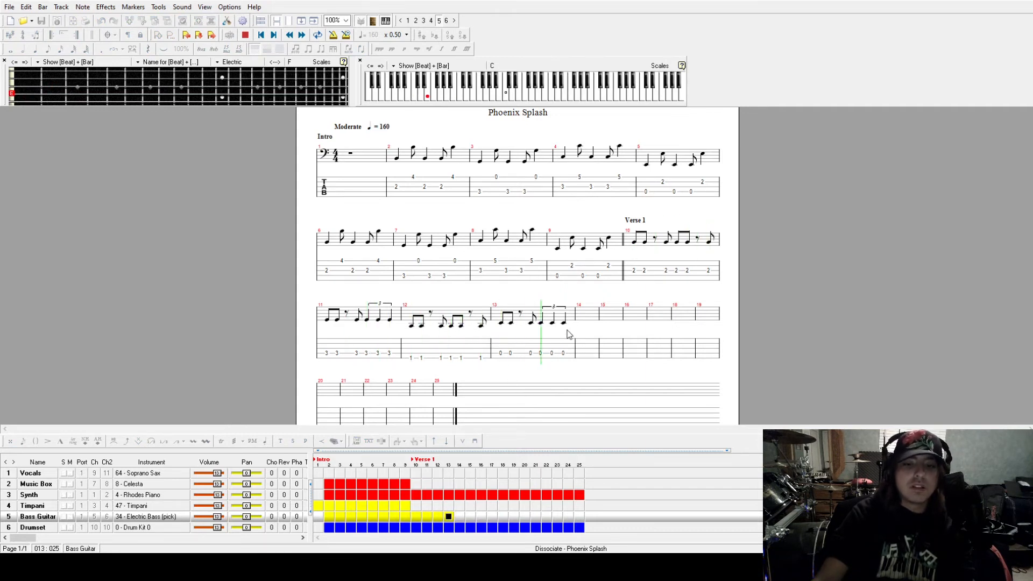
key("space")
left_click(495, 355)
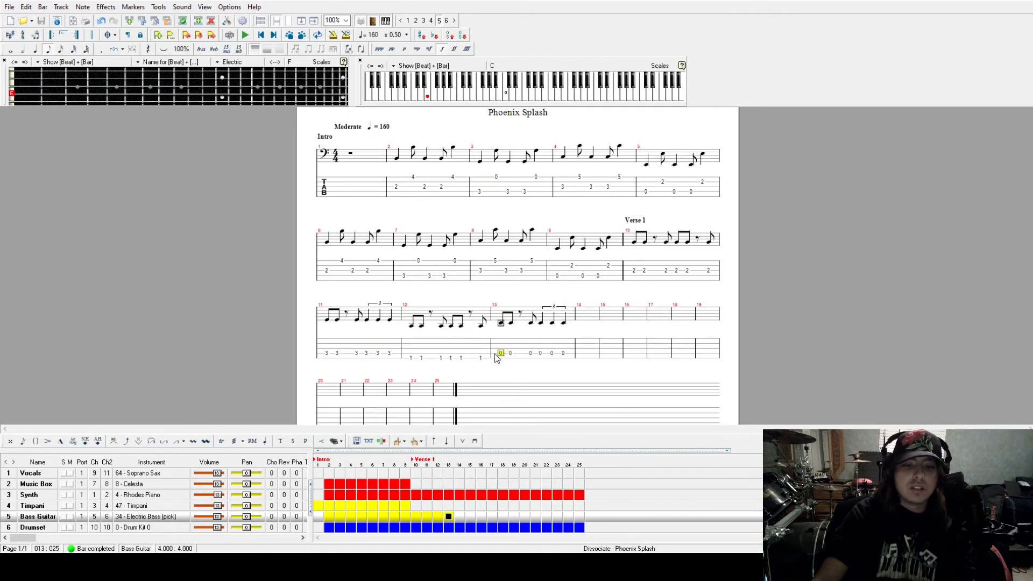
key("space")
key("space")
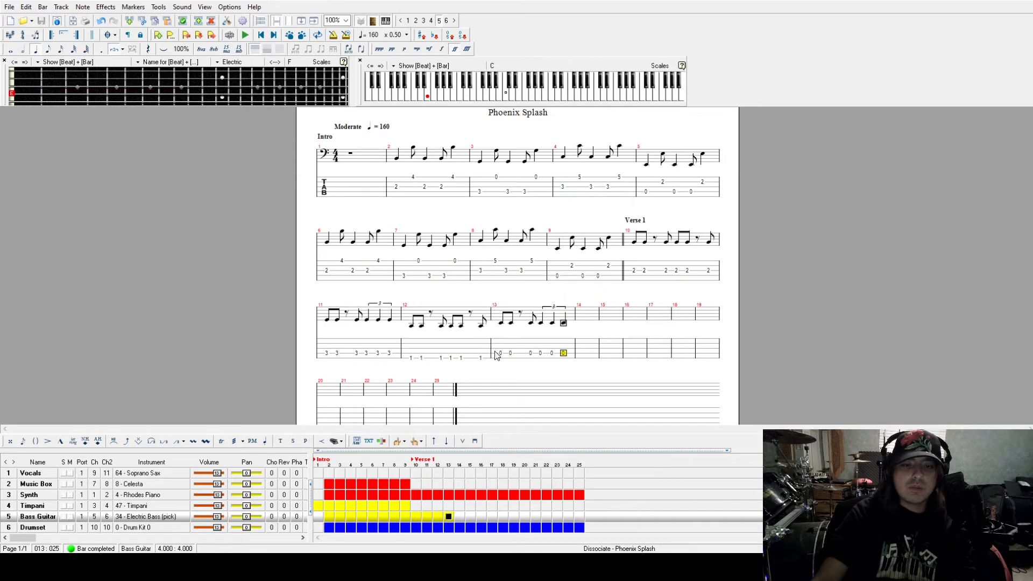
left_click(393, 328)
left_click(635, 251)
key("space")
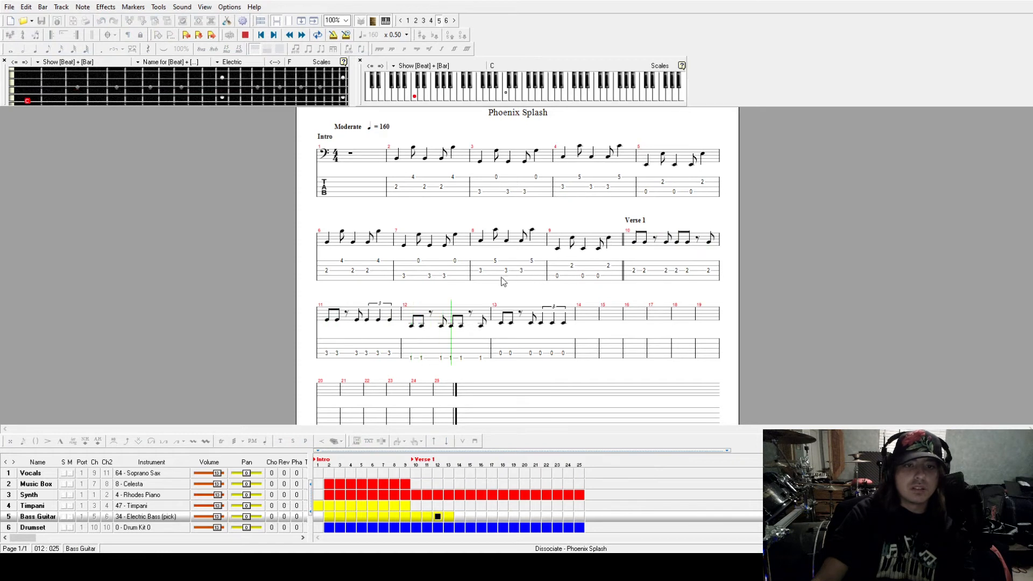
key("space")
Step: Copy Bass Guitar bars 10 and 11 into bars 14 and 15 and play them back
left_click(635, 247)
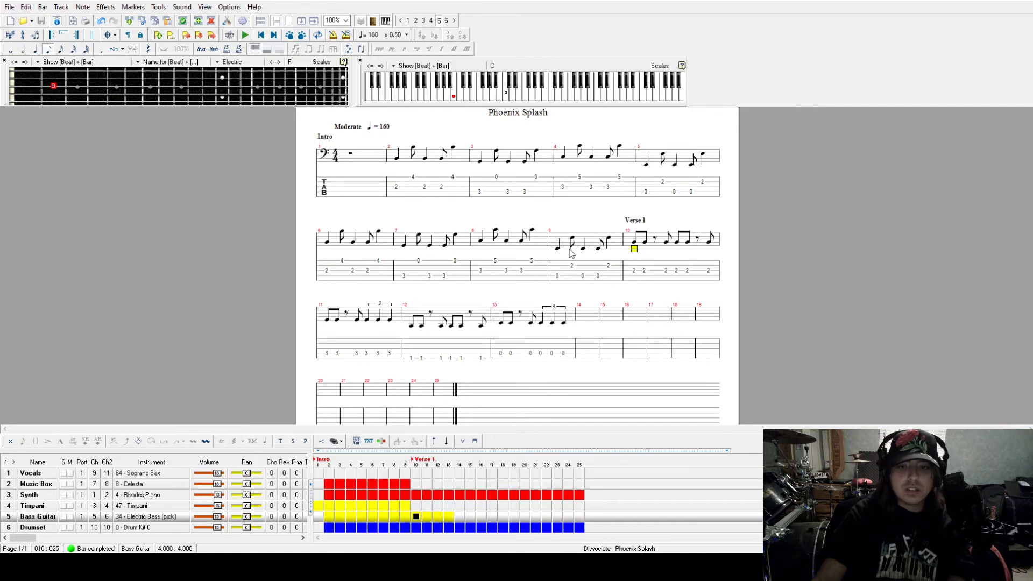
left_click(585, 318)
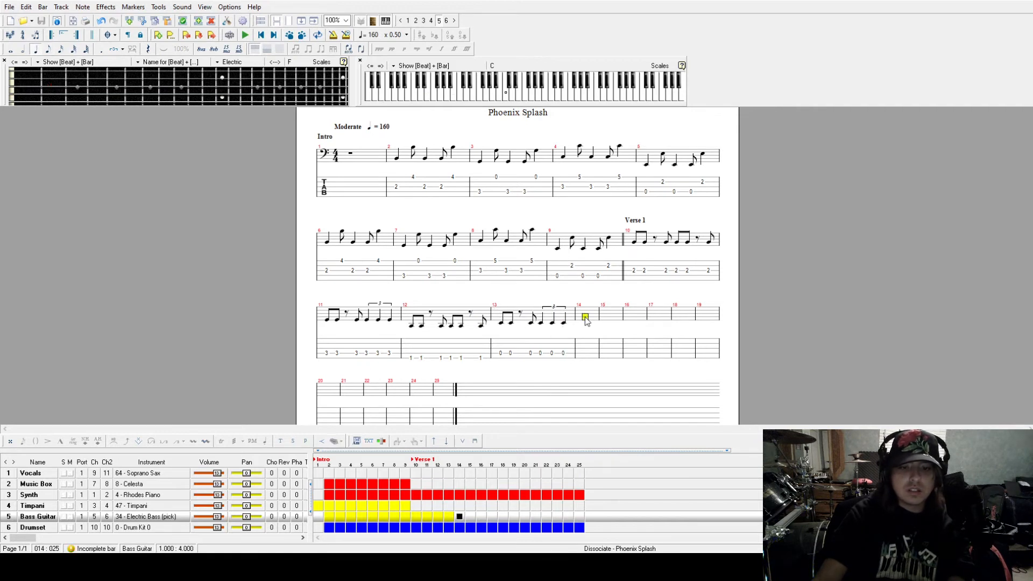
key("ctrl+v")
key("space")
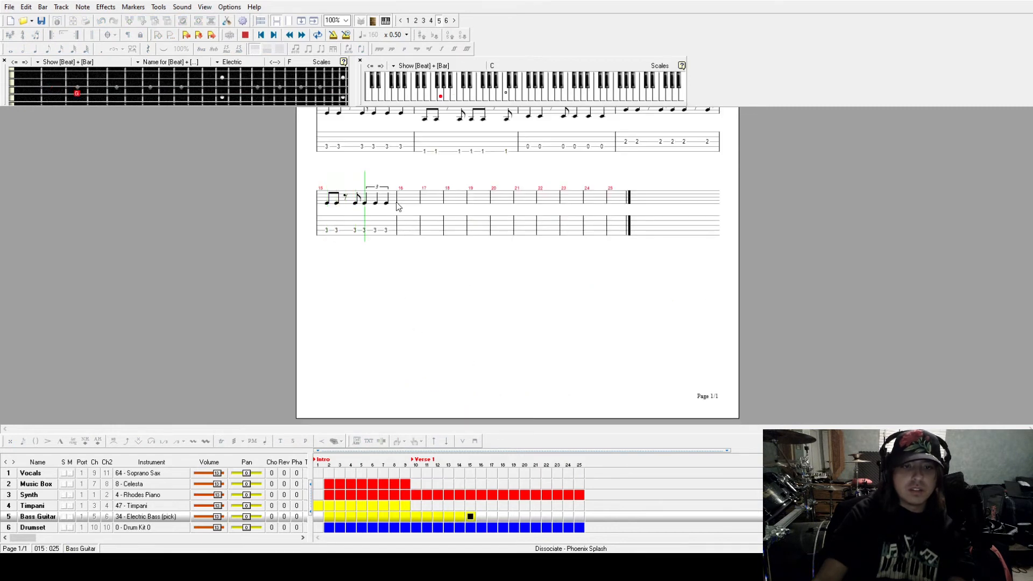
Step: Fill Bass Guitar bar 16 with eight open-string eighth notes on the fourth string
left_click(403, 202)
left_click(48, 49)
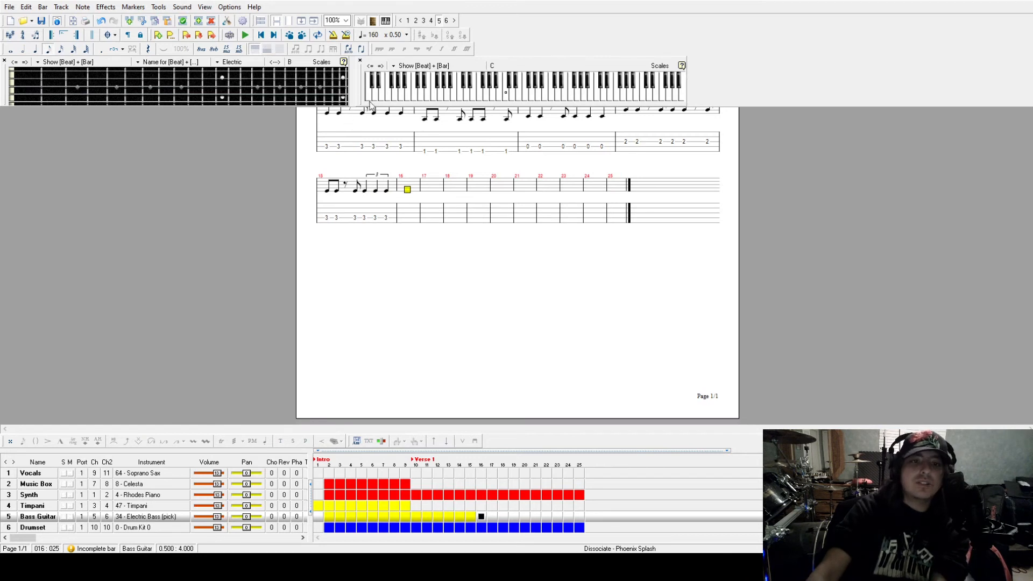
left_click(473, 98)
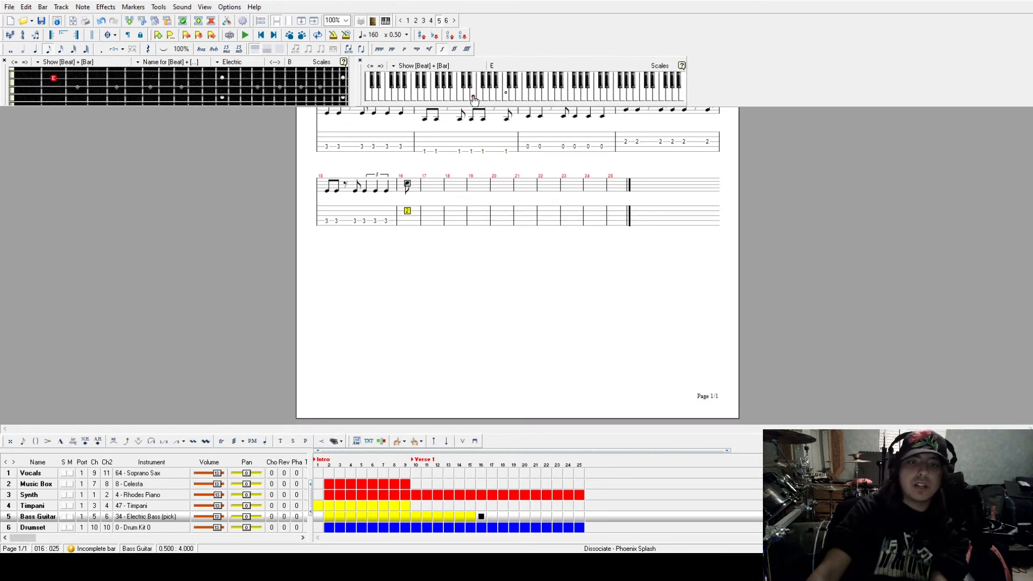
left_click(473, 98)
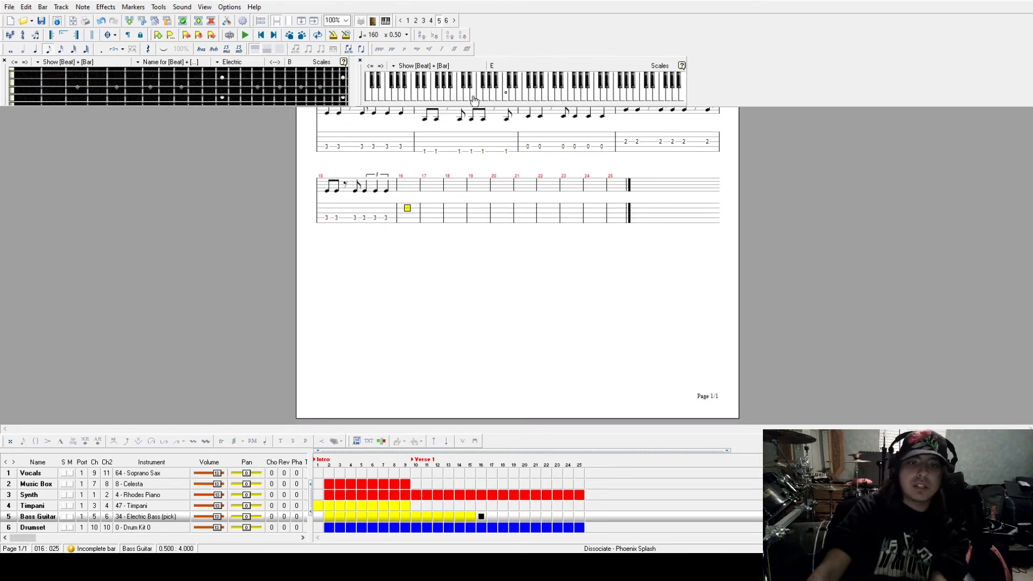
left_click(426, 99)
left_click(428, 99)
left_click(428, 99)
left_click(428, 98)
left_click(428, 99)
left_click(428, 98)
left_click(428, 98)
left_click(428, 98)
left_click(428, 99)
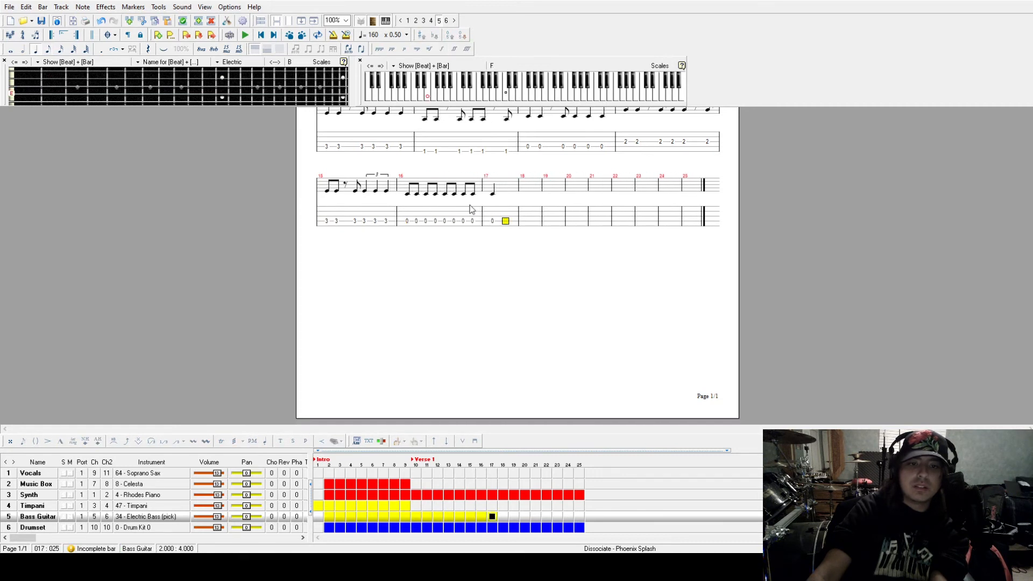
Step: Play back Bass Guitar bar 16, and play bar 15 from its first note
left_click(404, 218)
key("space")
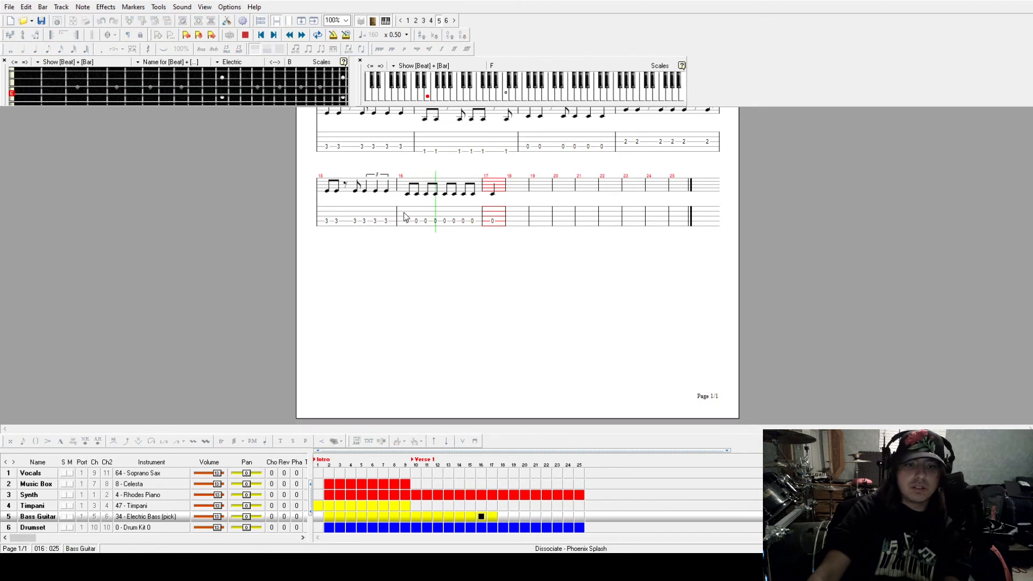
key("space")
left_click(326, 210)
key("space")
key("space")
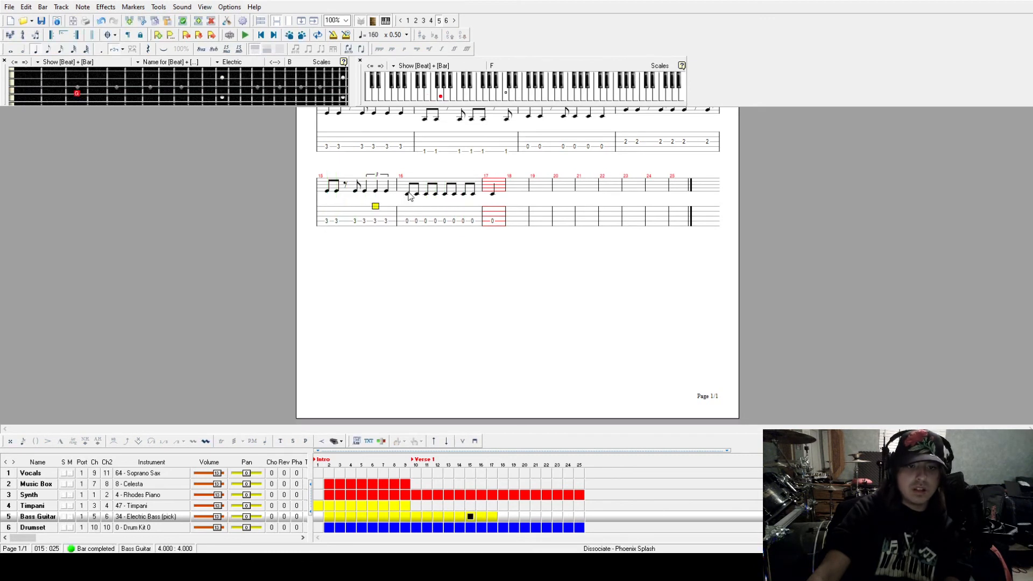
Step: Move the eight eighth notes of Bass Guitar bar 16 into bar 17
left_click_drag(399, 199, 477, 201)
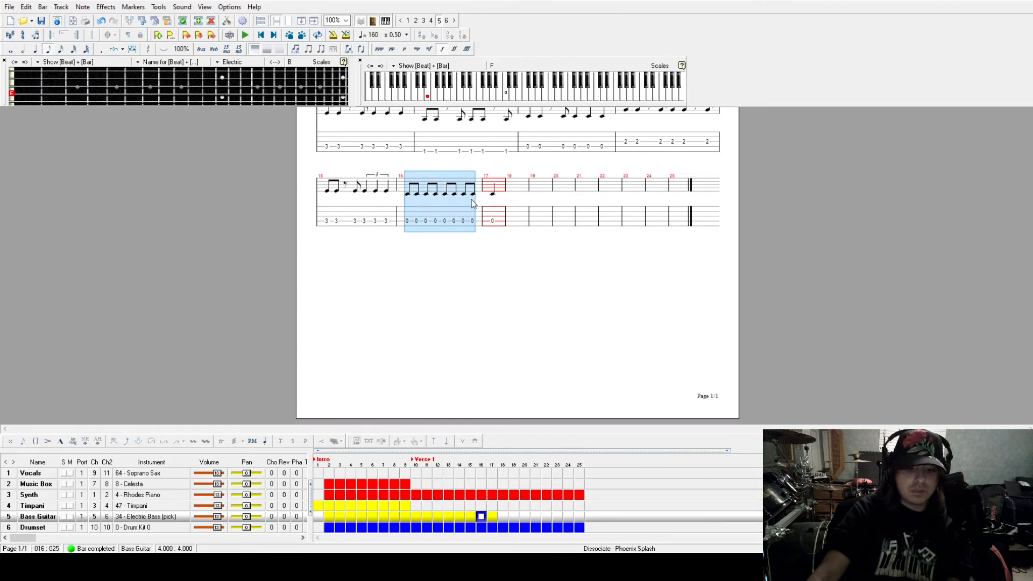
key("Delete")
left_click(431, 208)
key("ctrl+v")
Step: Copy the triplet-ending phrase of Bass Guitar bar 13 into the emptied bar 16
scroll(484, 280, "up", 1)
left_click(529, 157)
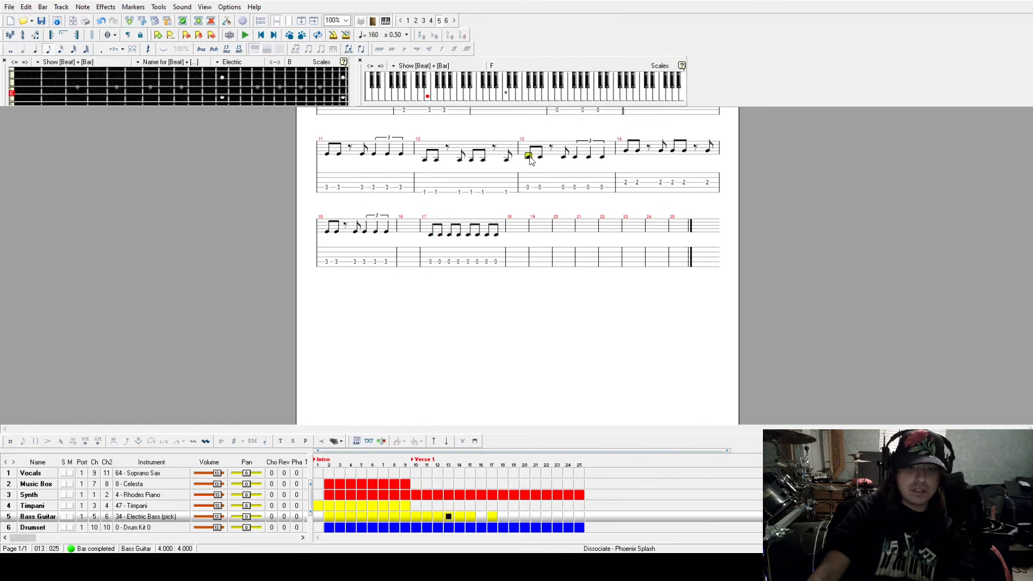
left_click(408, 229)
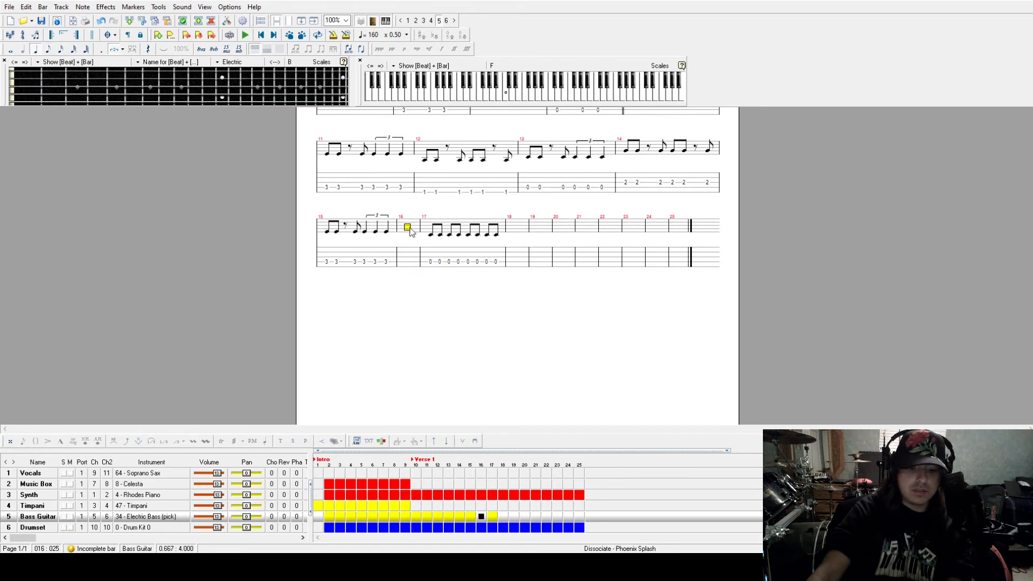
key("ctrl+v")
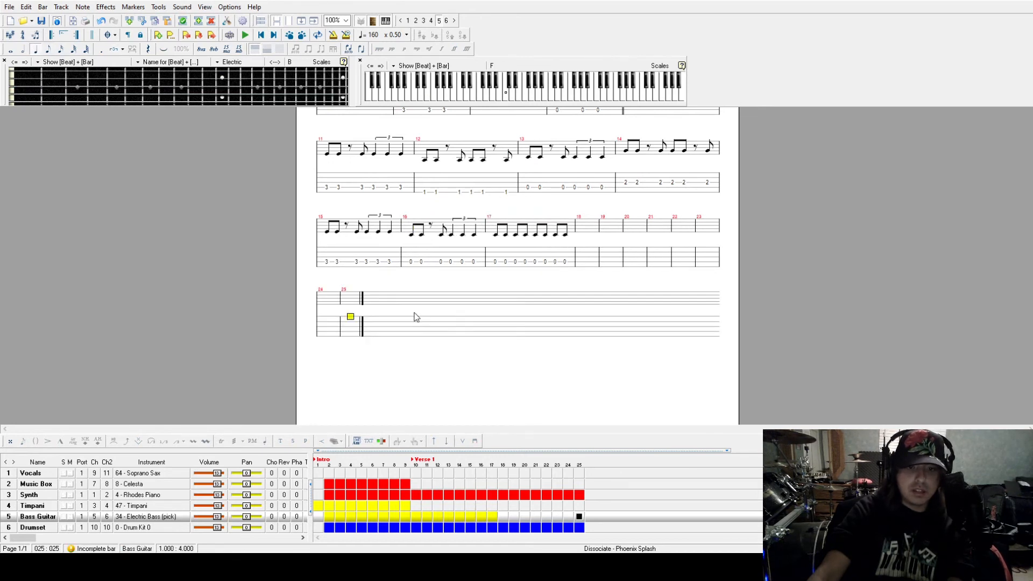
Step: Look over the Bass Guitar score from the Intro through bar 17
left_click(442, 229)
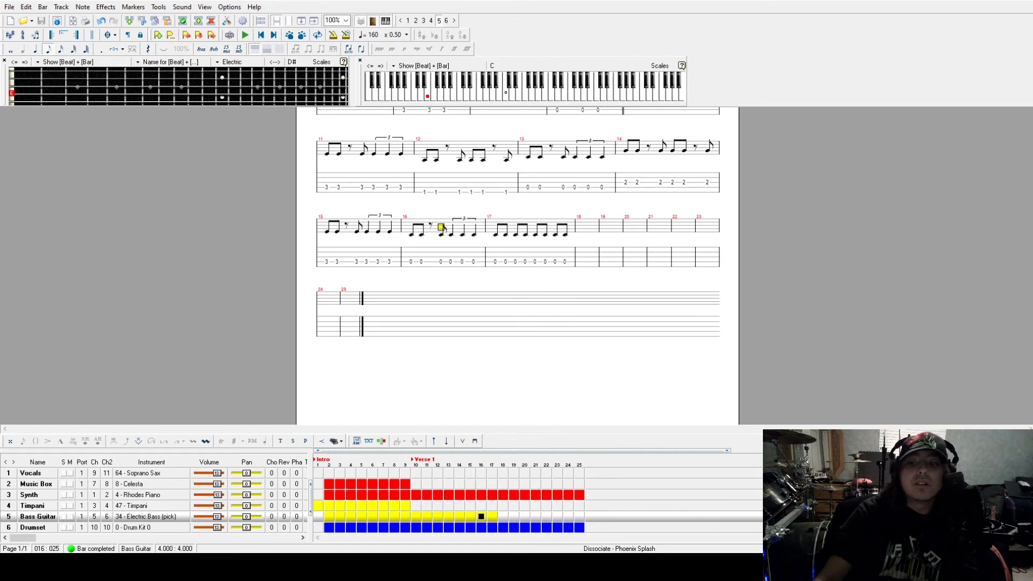
left_click(357, 232)
left_click(327, 233)
scroll(418, 305, "up", 5)
scroll(409, 332, "down", 5)
scroll(409, 332, "up", 5)
scroll(410, 332, "down", 4)
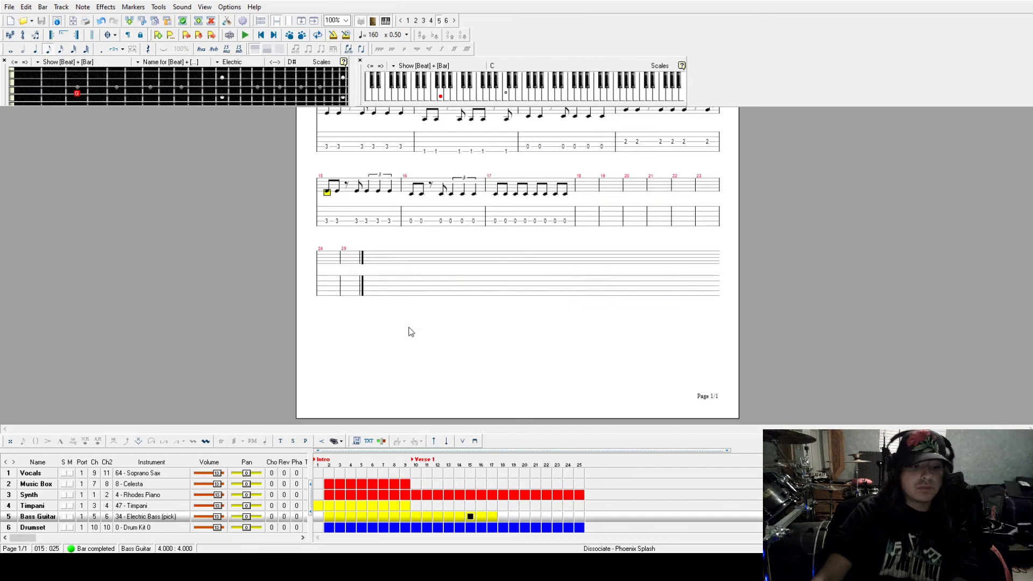
scroll(410, 331, "up", 1)
scroll(411, 331, "down", 1)
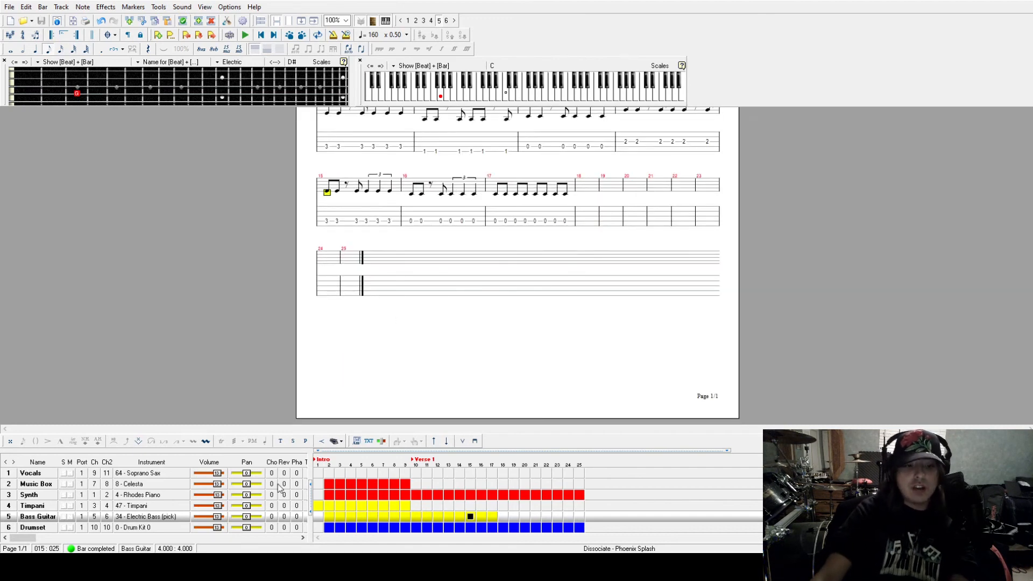
Step: Play the Bass Guitar line from bar 16, and replay it from bar 14
left_click(407, 209)
key("space")
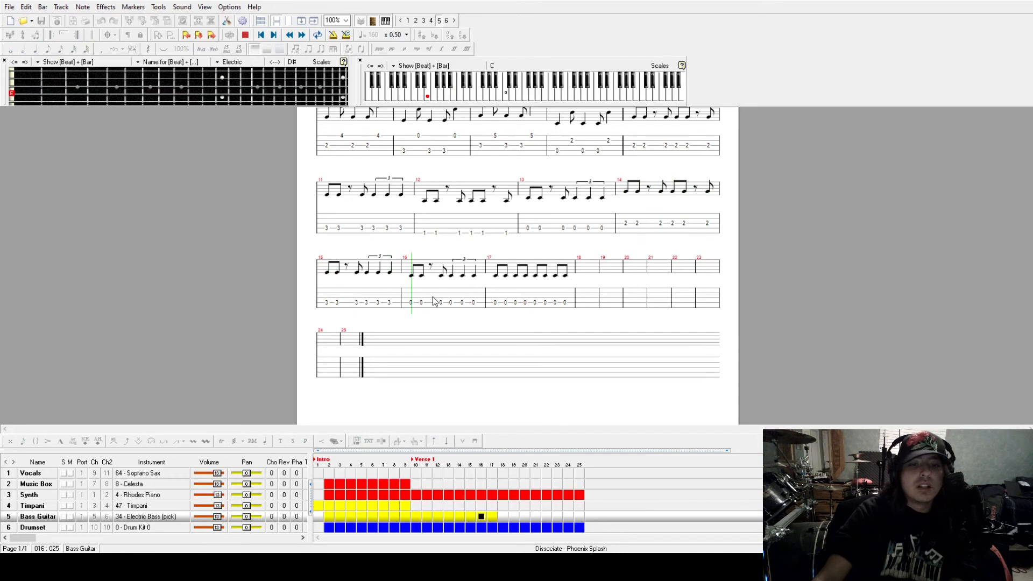
key("space")
left_click(619, 222)
key("space")
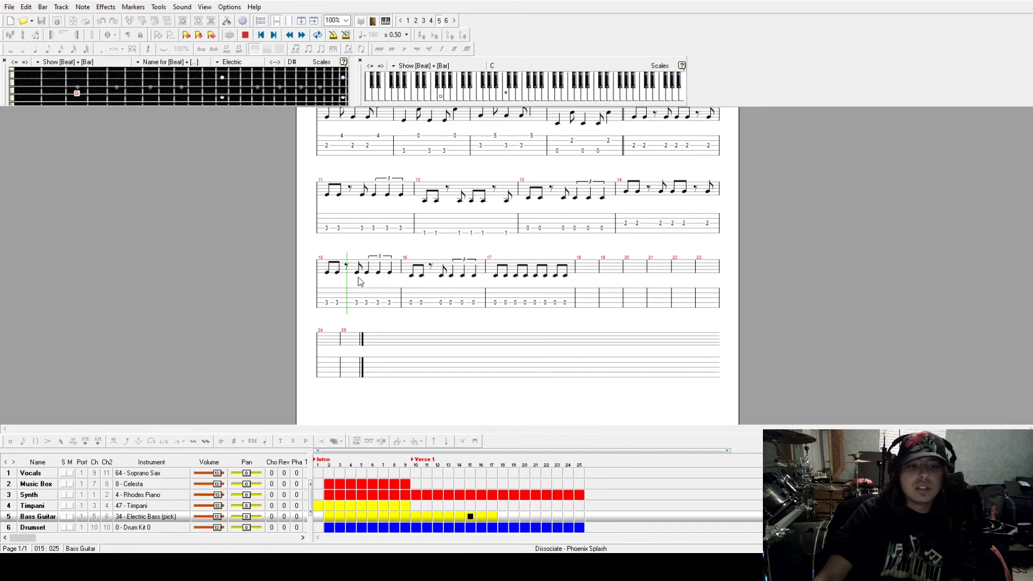
left_click(416, 287)
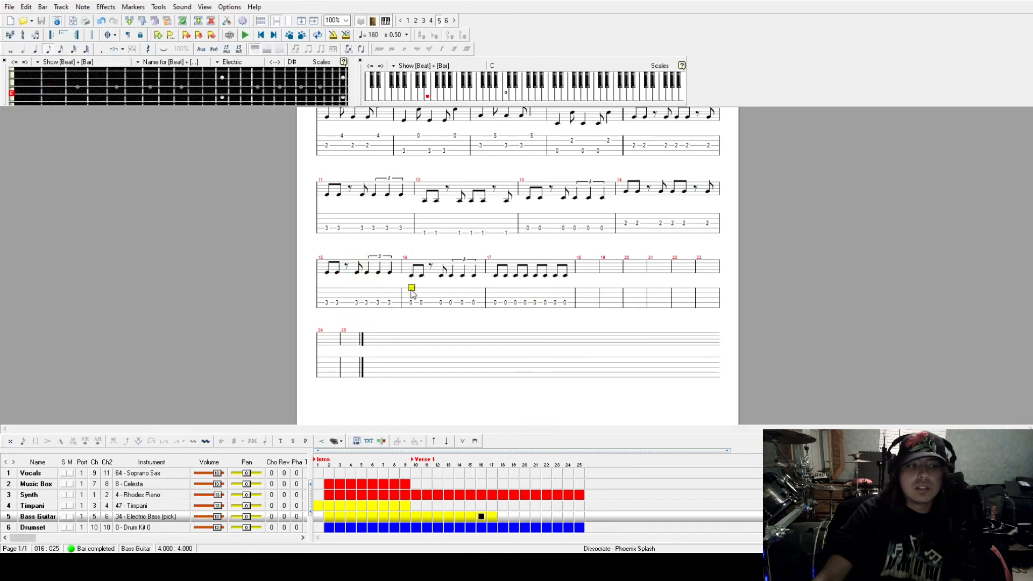
Step: Copy the phrase of Bass Guitar bar 12 over the contents of bar 16 and play the result
left_click_drag(419, 211, 516, 218)
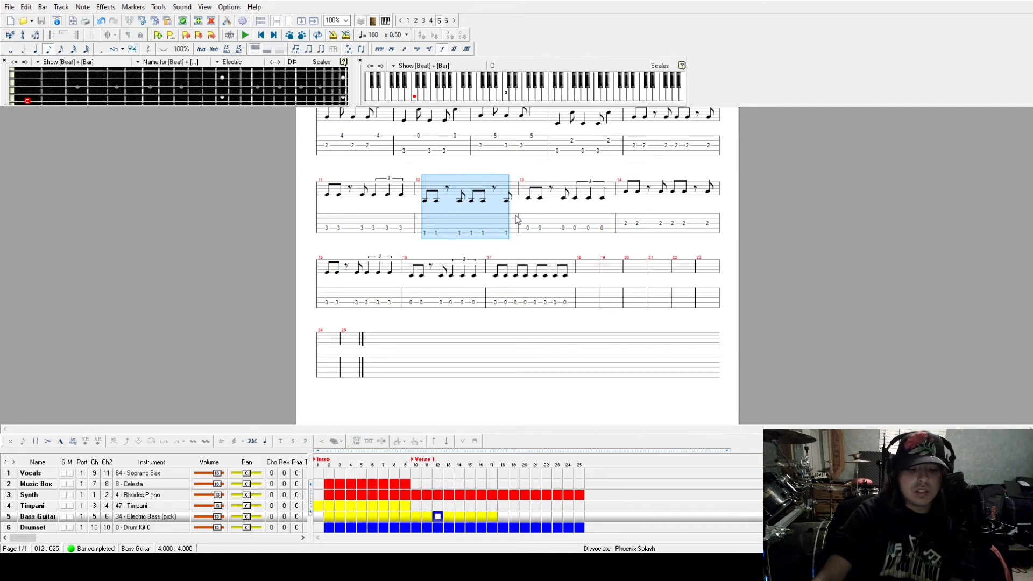
left_click_drag(415, 277, 478, 287)
key("ctrl+v")
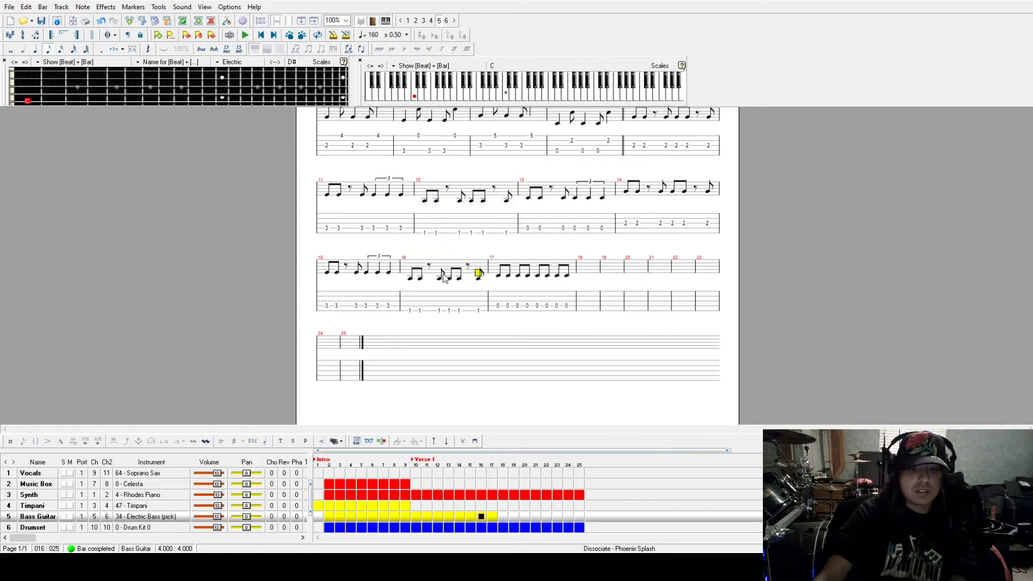
key("space")
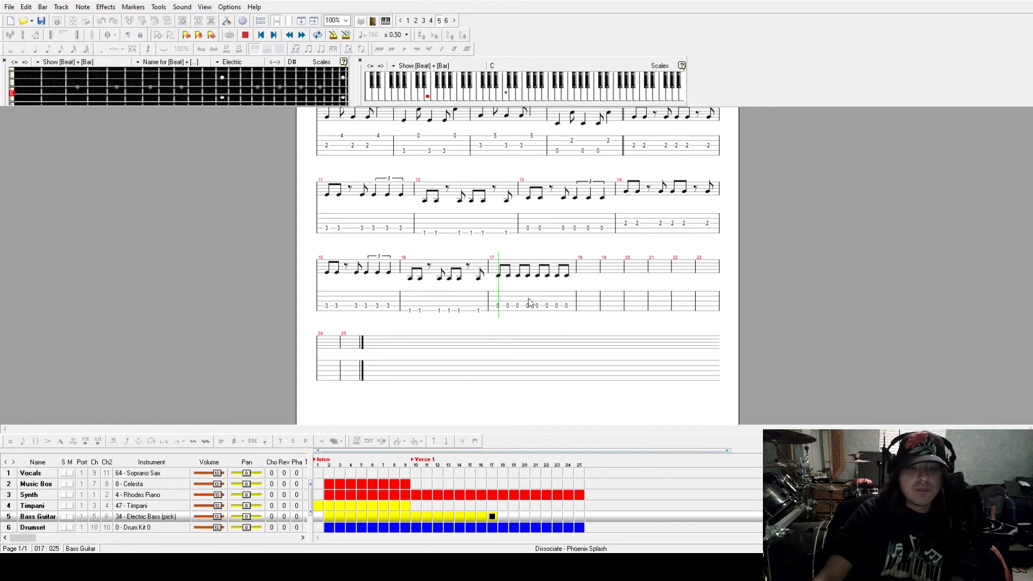
key("space")
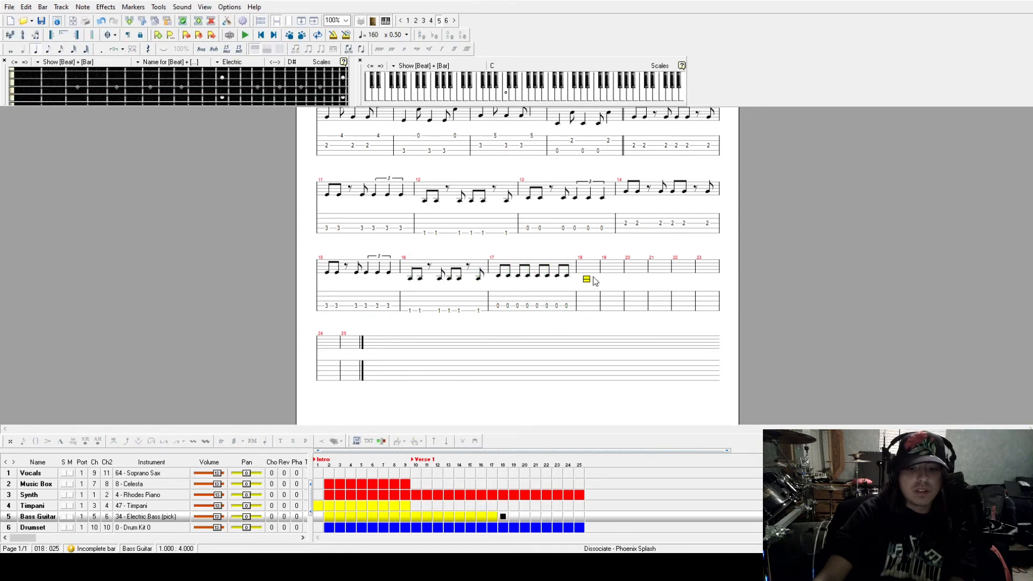
Step: Copy Bass Guitar bars 10 through 17 into bars 18 through 25 and play from bar 18
left_click(419, 515)
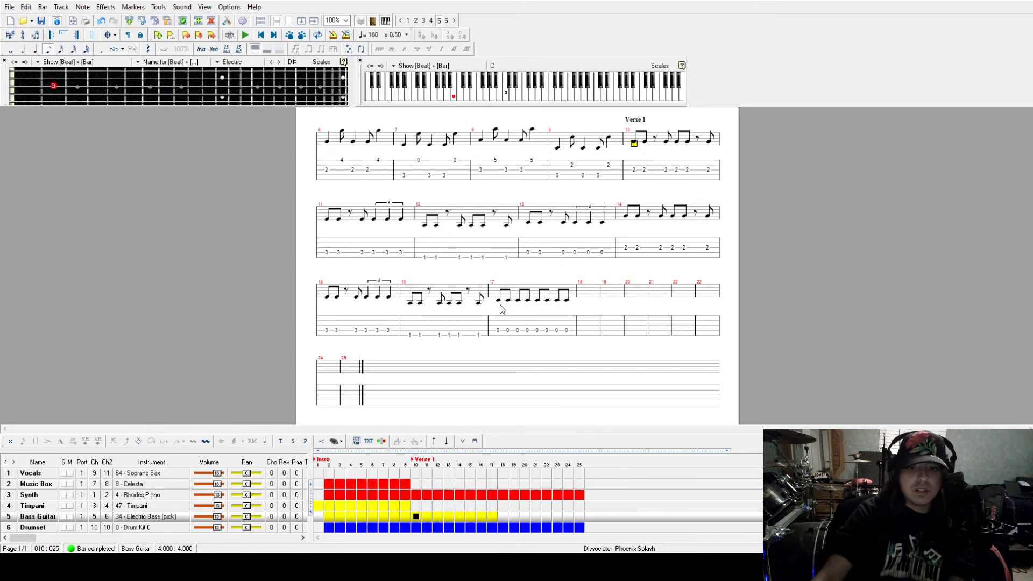
left_click(506, 517)
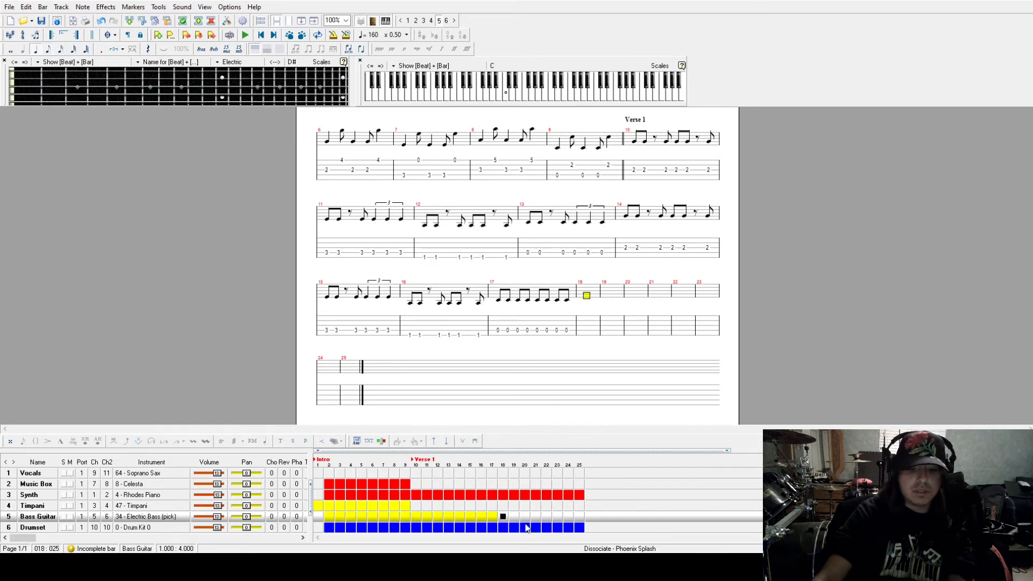
key("ctrl+v")
key("space")
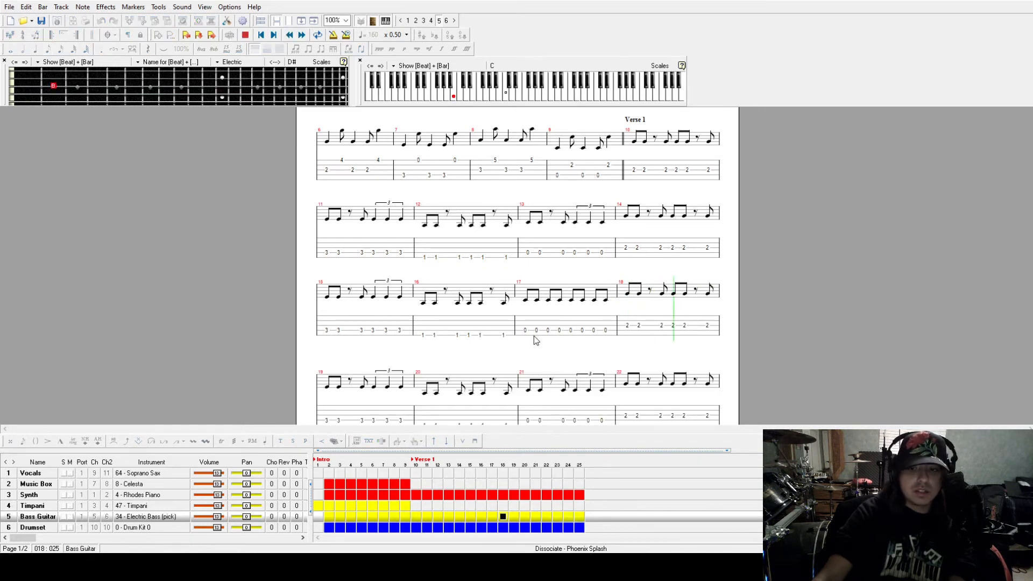
key("space")
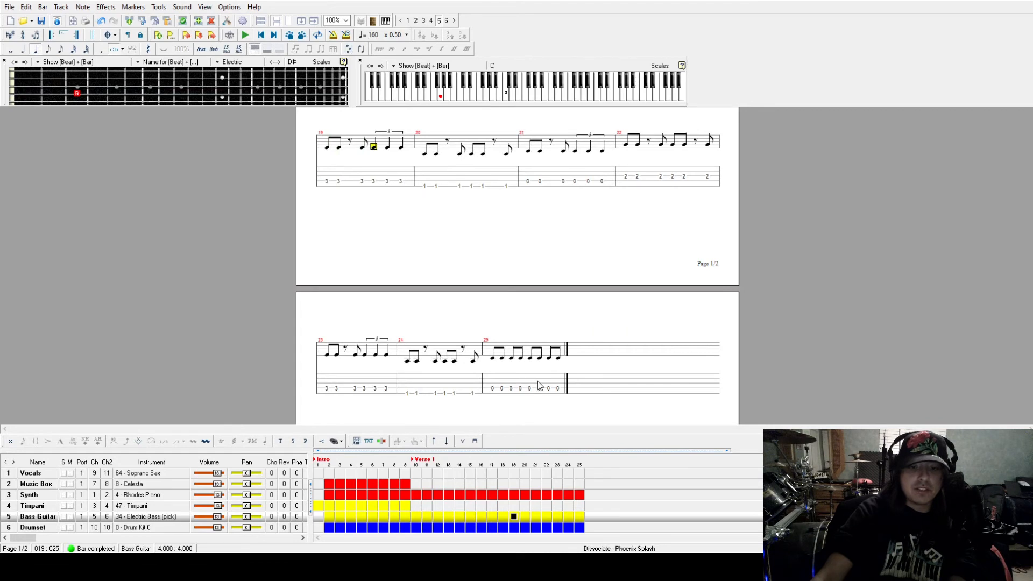
Step: Play the Timpani part briefly from bar 9, return to bar 1 and save the song
left_click(406, 505)
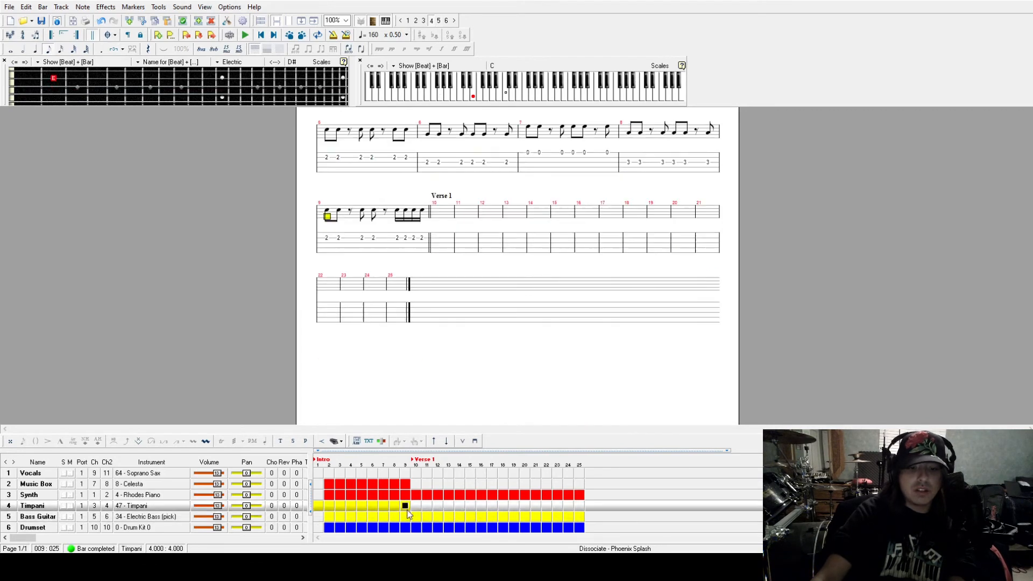
key("space")
key("space")
left_click(320, 508)
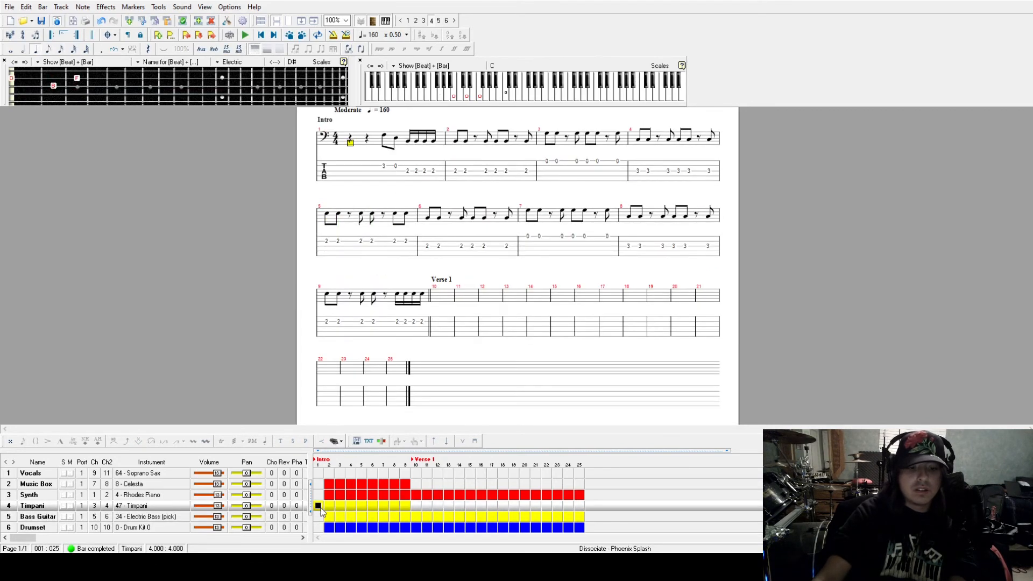
left_click(41, 20)
Step: Play the song from bar 2 while viewing the Synth, Music Box and Timpani parts, then replay the Timpani's transition into Verse 1
left_click(416, 506)
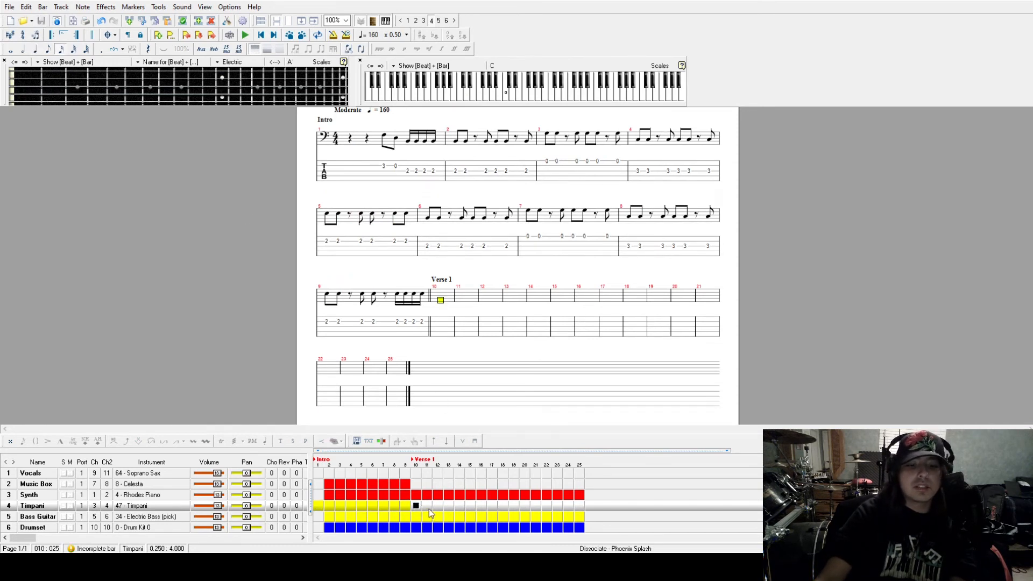
left_click(392, 506)
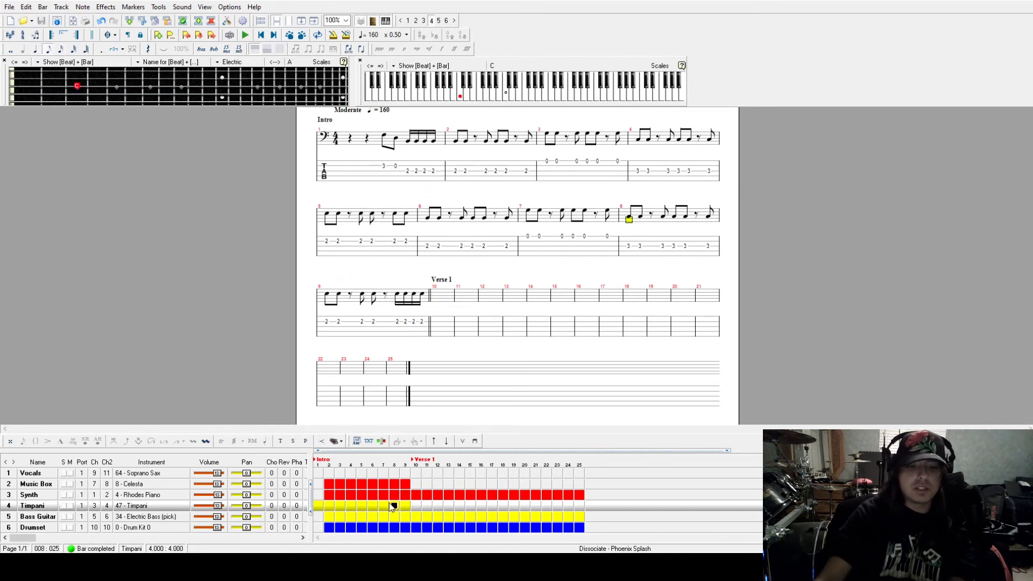
left_click(329, 509)
key("space")
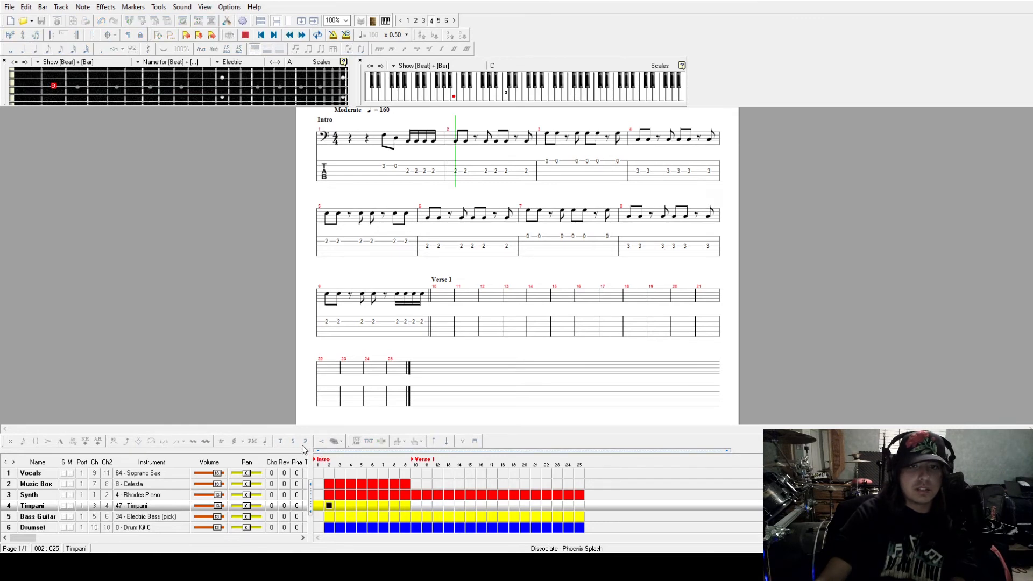
left_click(28, 484)
left_click(32, 496)
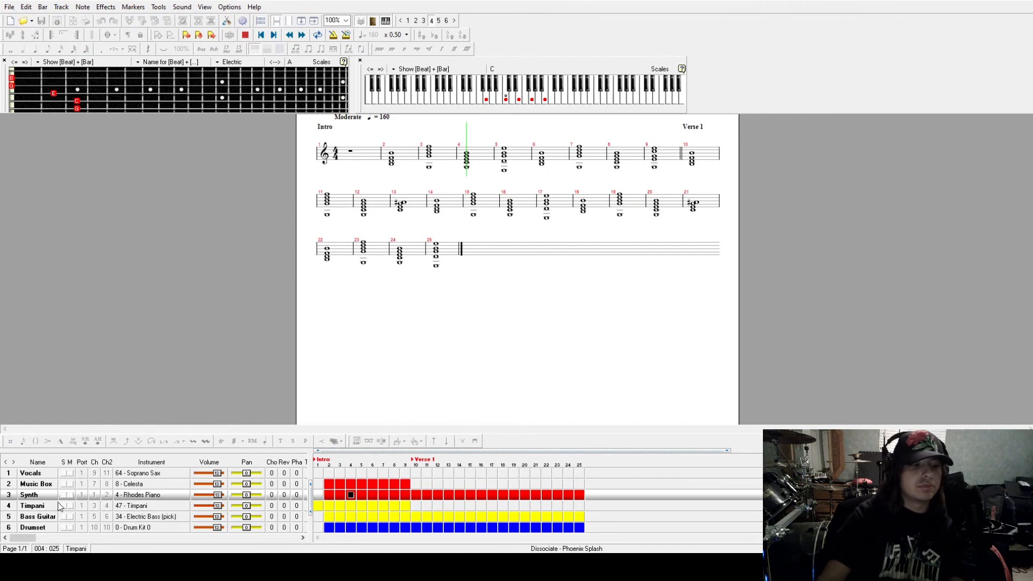
left_click(41, 501)
left_click(42, 495)
left_click(43, 486)
left_click(46, 495)
left_click(48, 505)
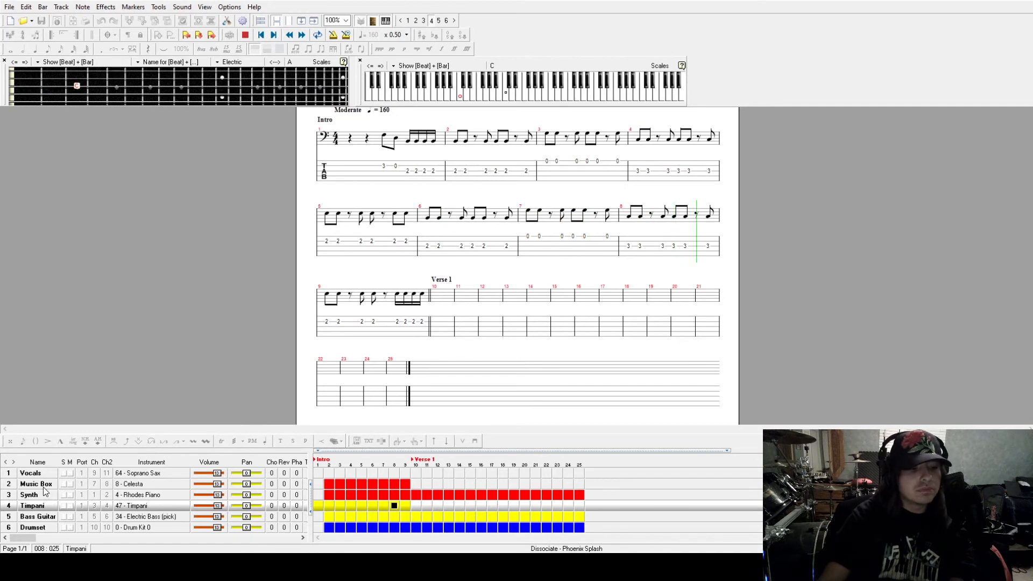
left_click(45, 495)
left_click(45, 485)
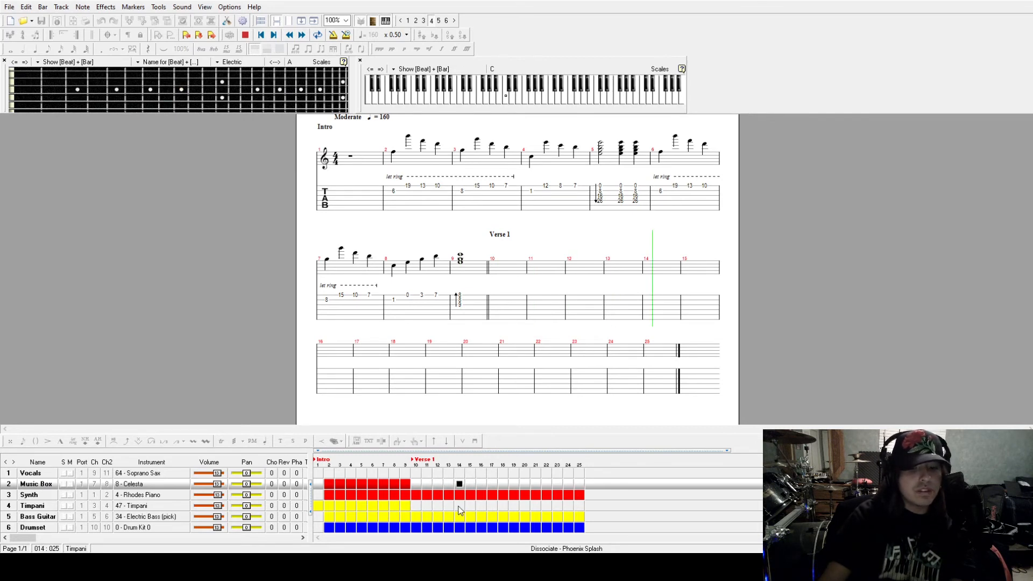
left_click(410, 507)
left_click(408, 508)
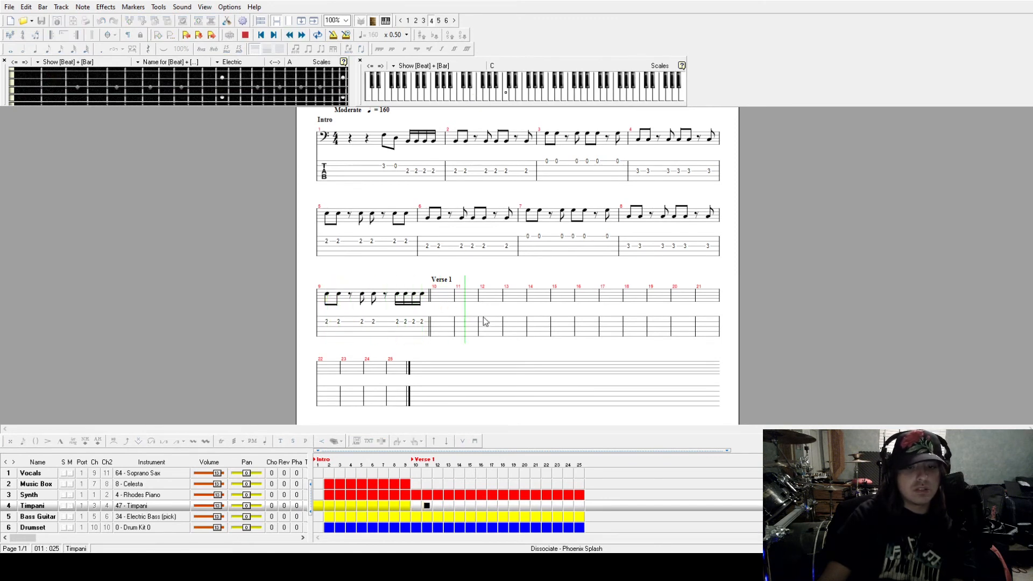
key("space")
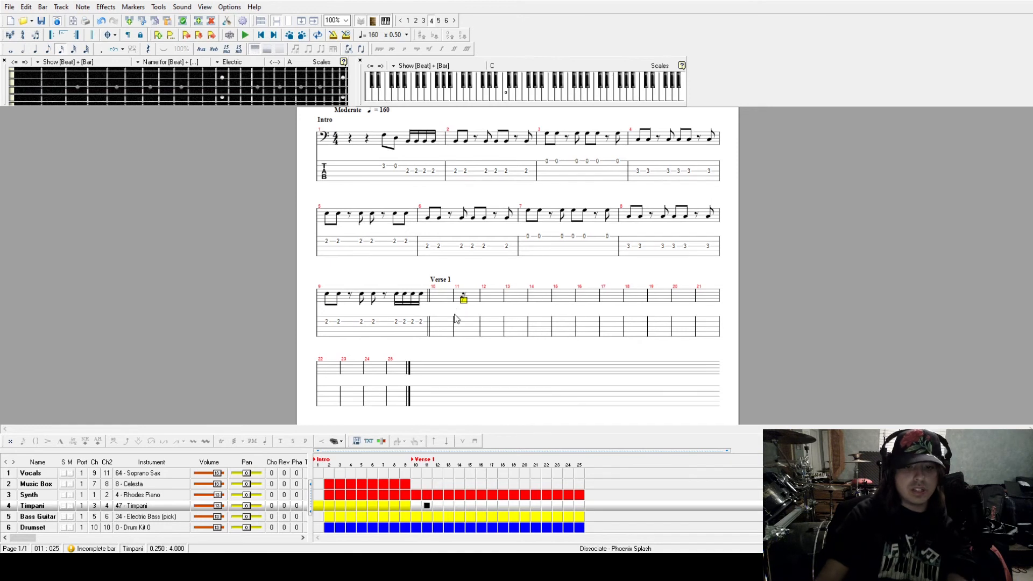
Step: Enter three quarter rests at the start of Timpani bar 11 and check the Synth chord in the same bar
left_click(36, 49)
key("Right")
key("Right")
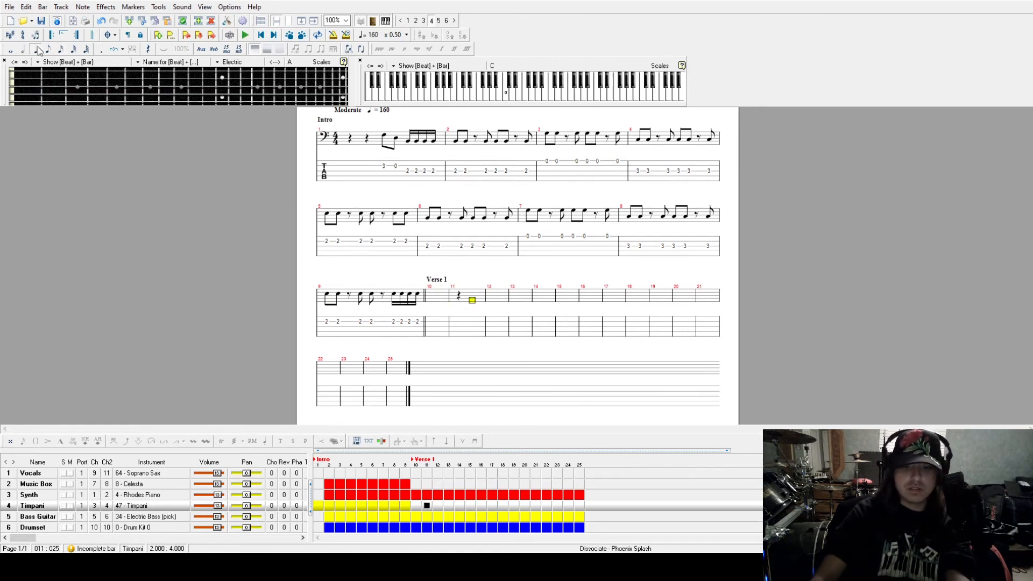
key("Right")
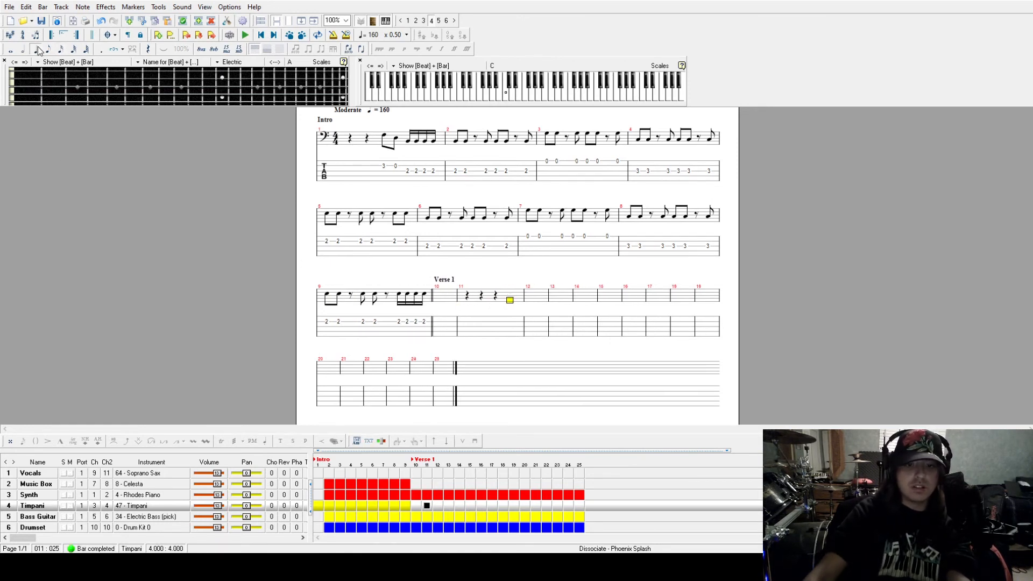
left_click(428, 494)
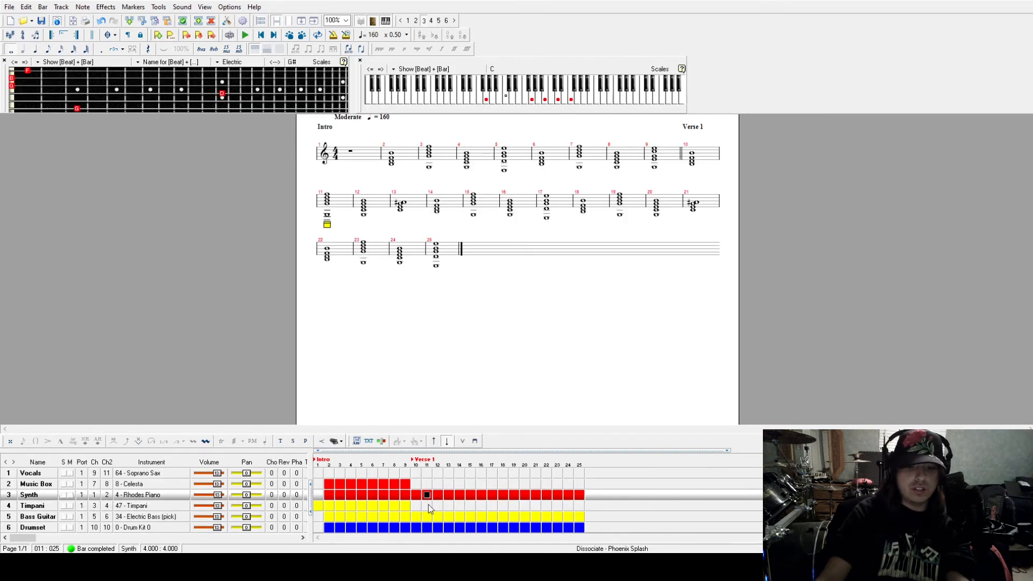
left_click(428, 505)
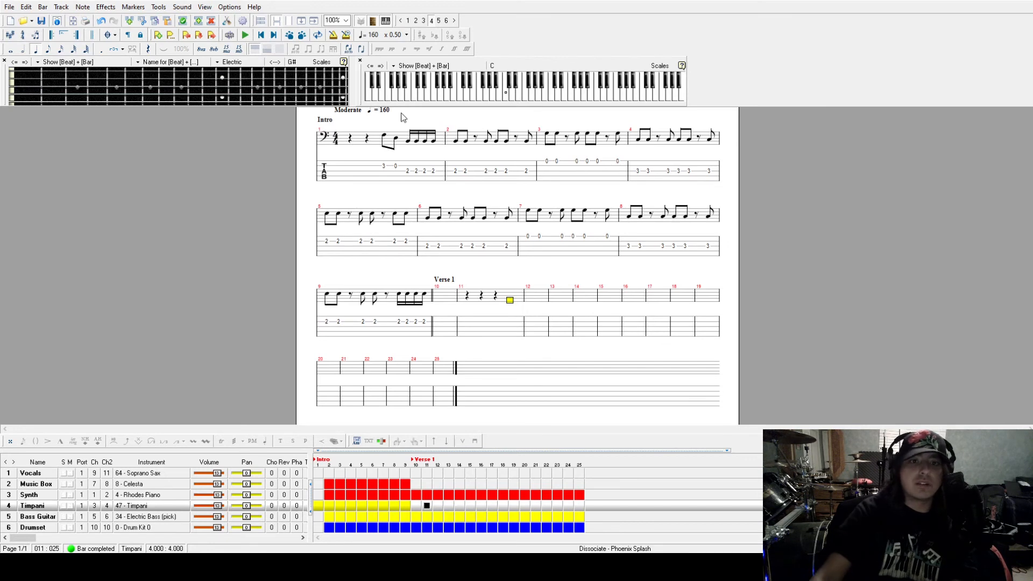
Step: Try pitches for beat four of Timpani bar 11 and fill it with four sixteenth-note Gs at fret 0
left_click(446, 99)
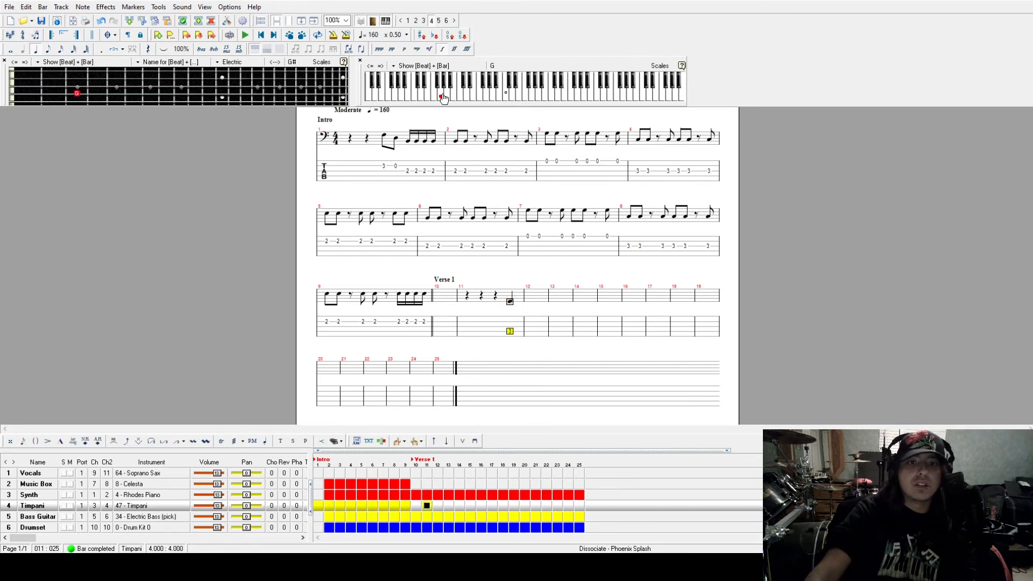
left_click(471, 100)
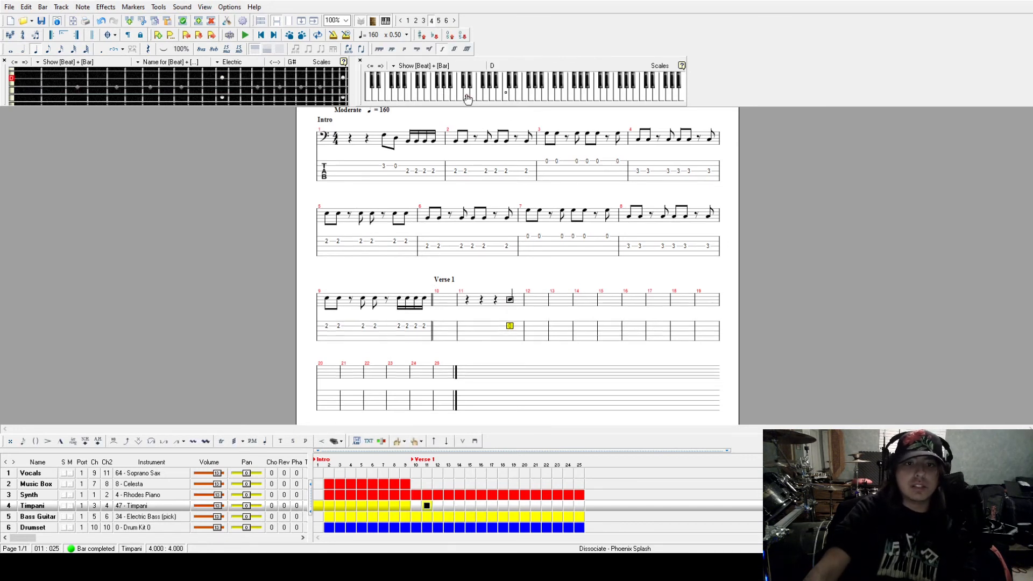
left_click(488, 101)
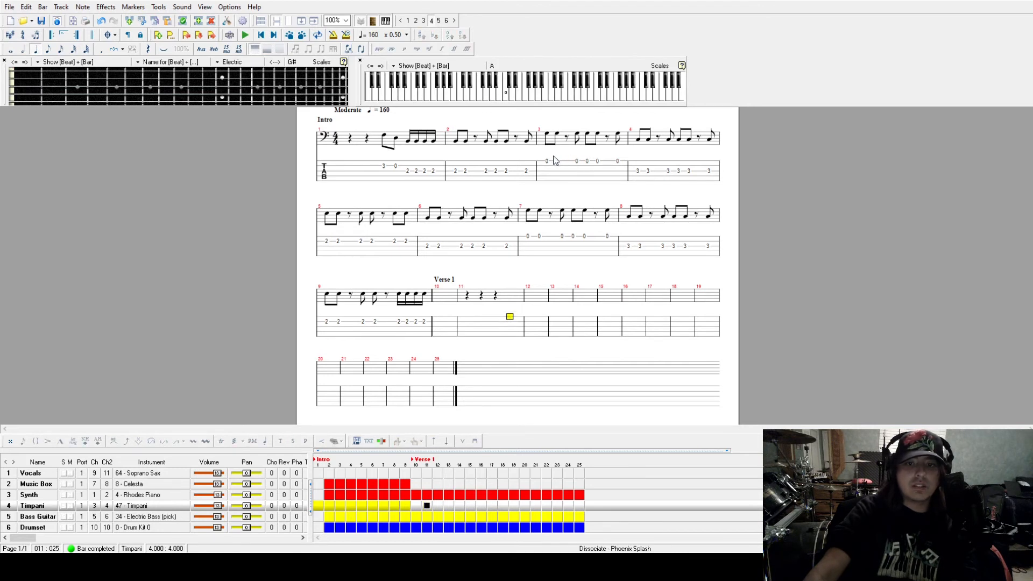
left_click(488, 101)
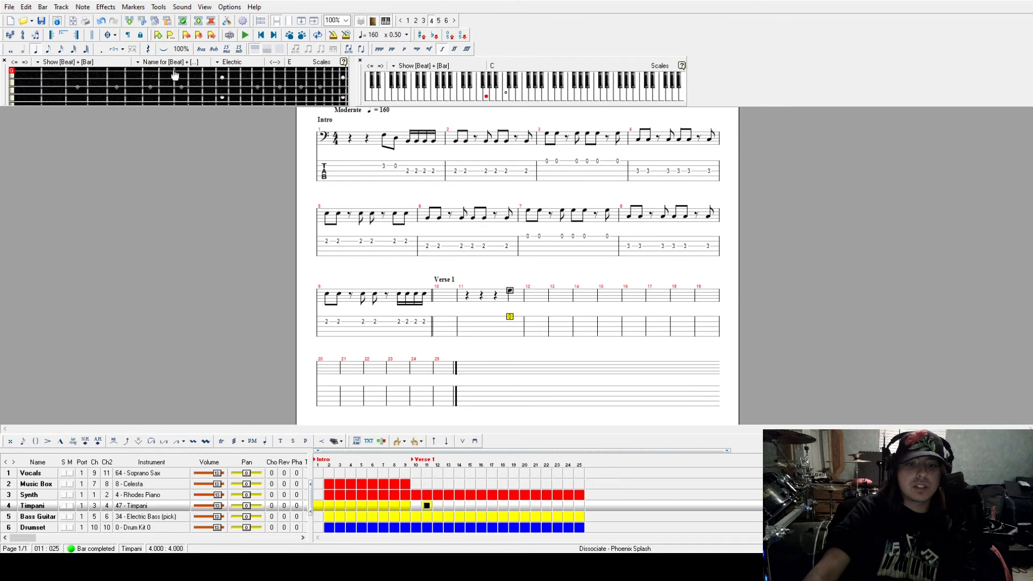
left_click(61, 50)
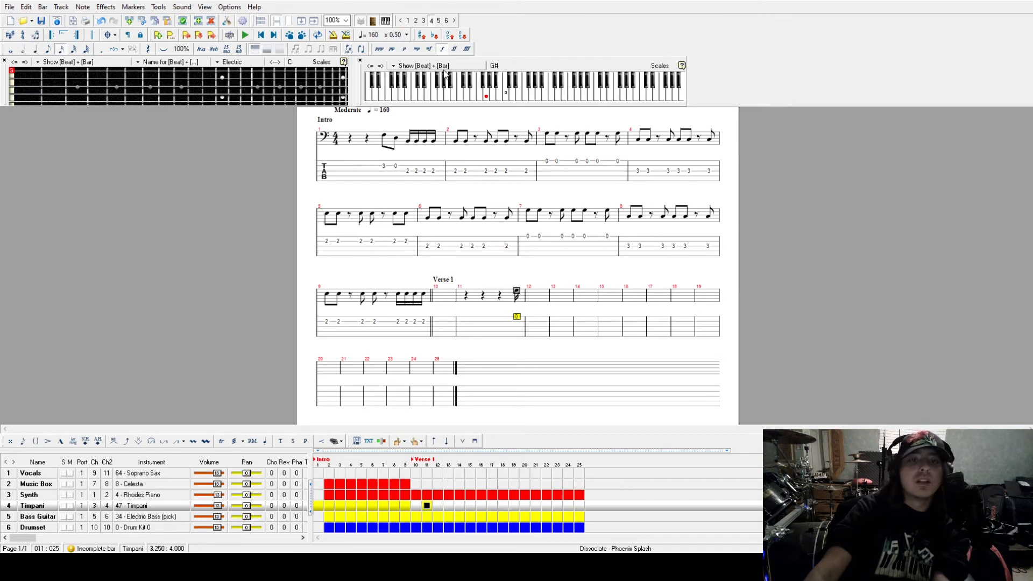
left_click(488, 102)
left_click(486, 101)
Step: Set rising dynamics across the four sixteenth notes of Timpani bar 11 and play the bar
left_click(515, 316)
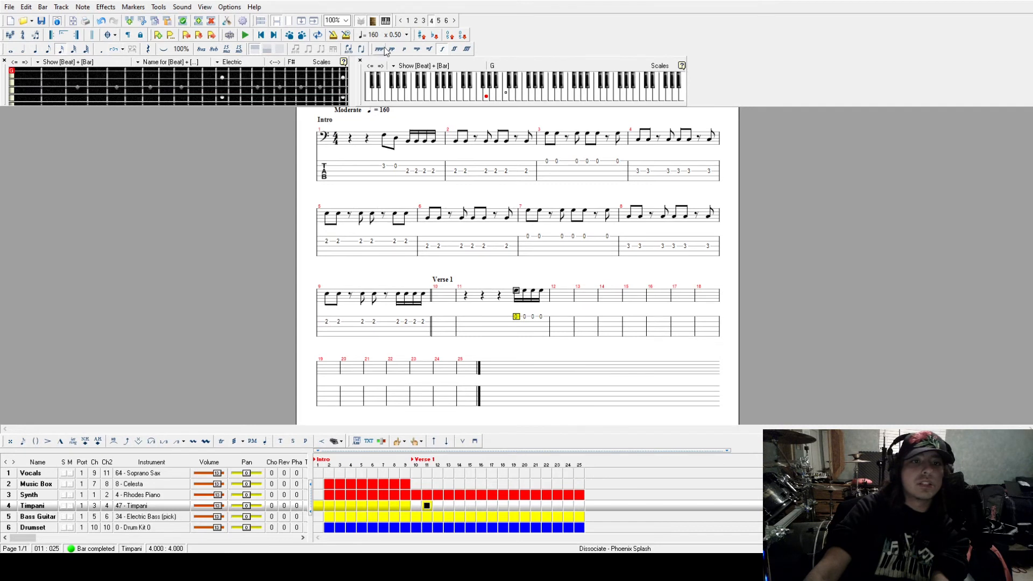
key("Right")
key("Right")
key("Right")
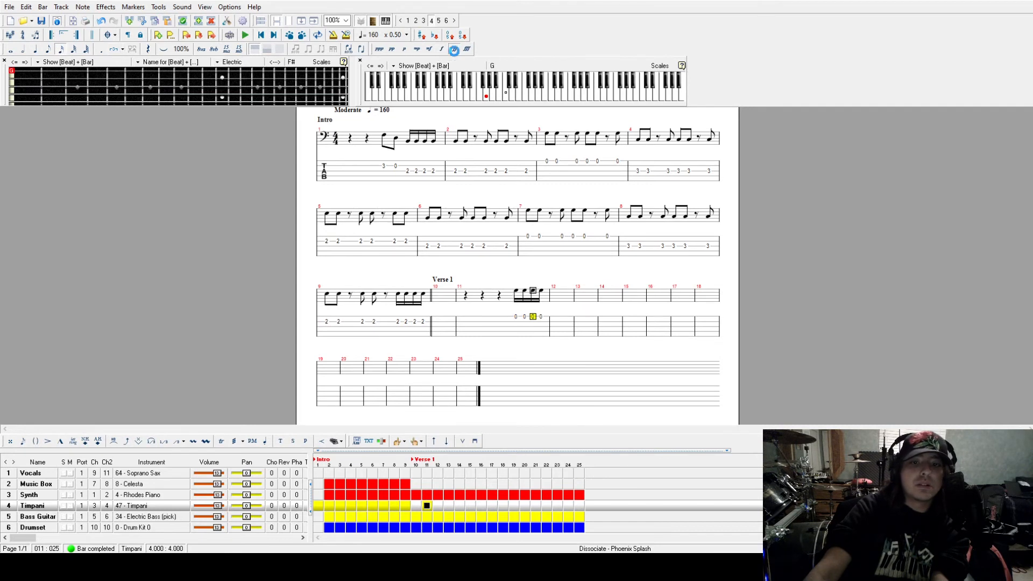
key("space")
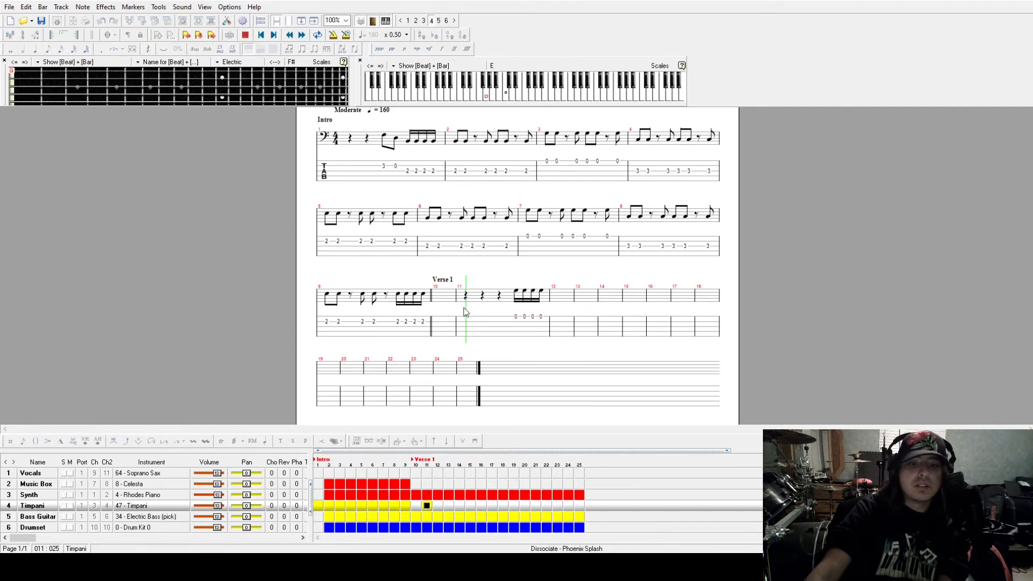
key("space")
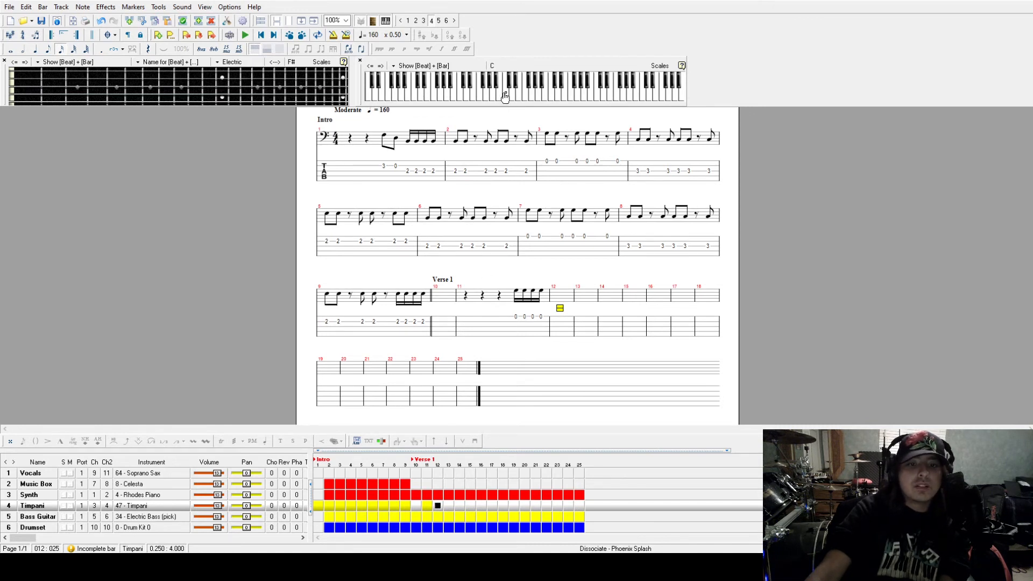
Step: Enter a whole-note C at fret 3 with fff dynamics in Timpani bar 12 and play from bar 11
left_click(461, 97)
left_click(35, 49)
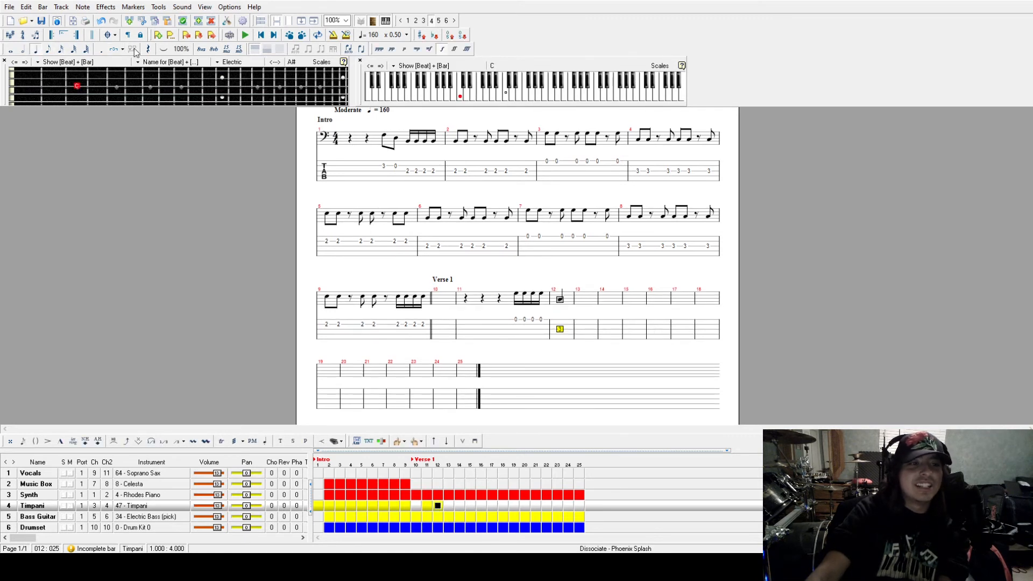
left_click(15, 51)
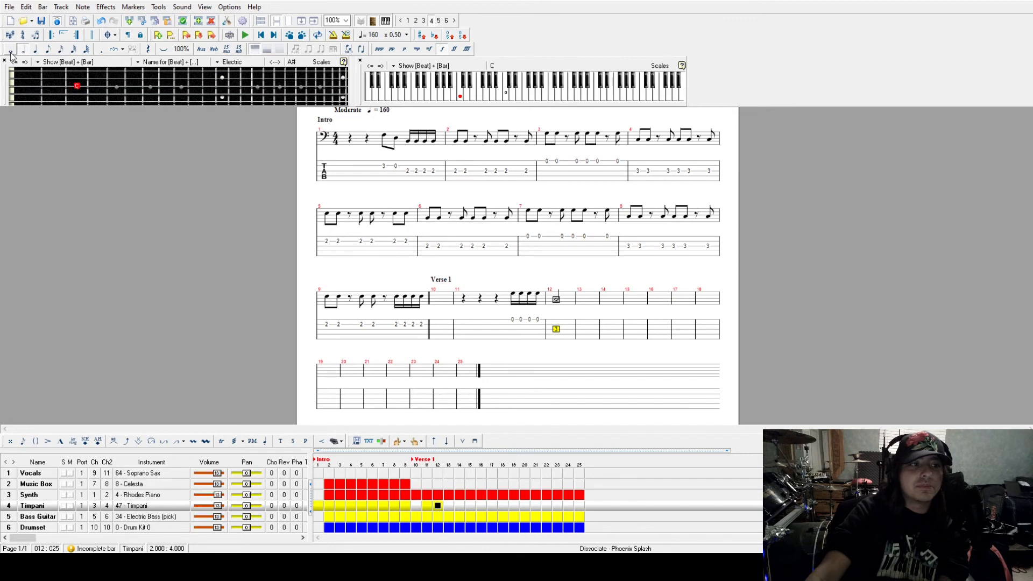
left_click(467, 50)
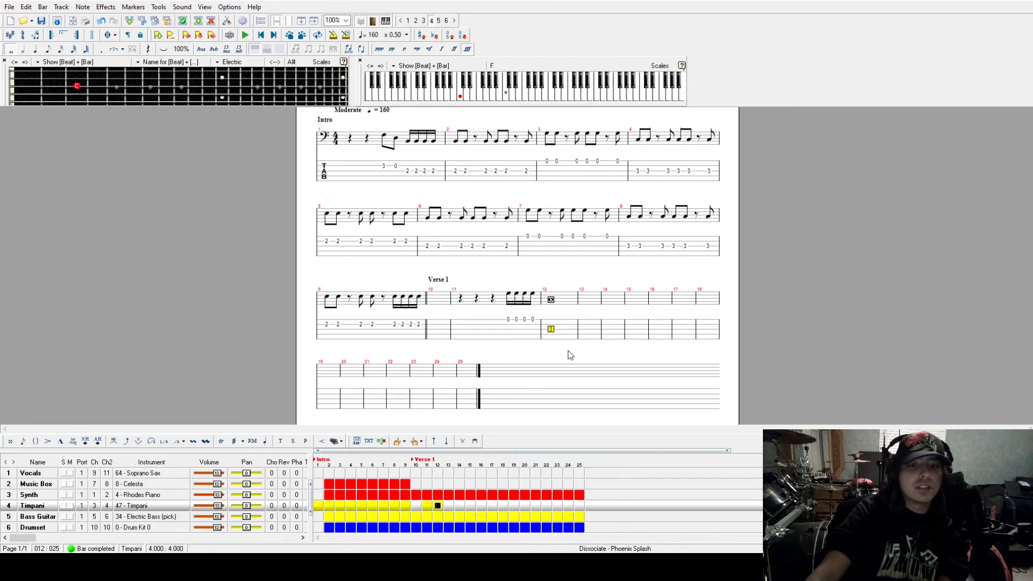
left_click(467, 310)
key("space")
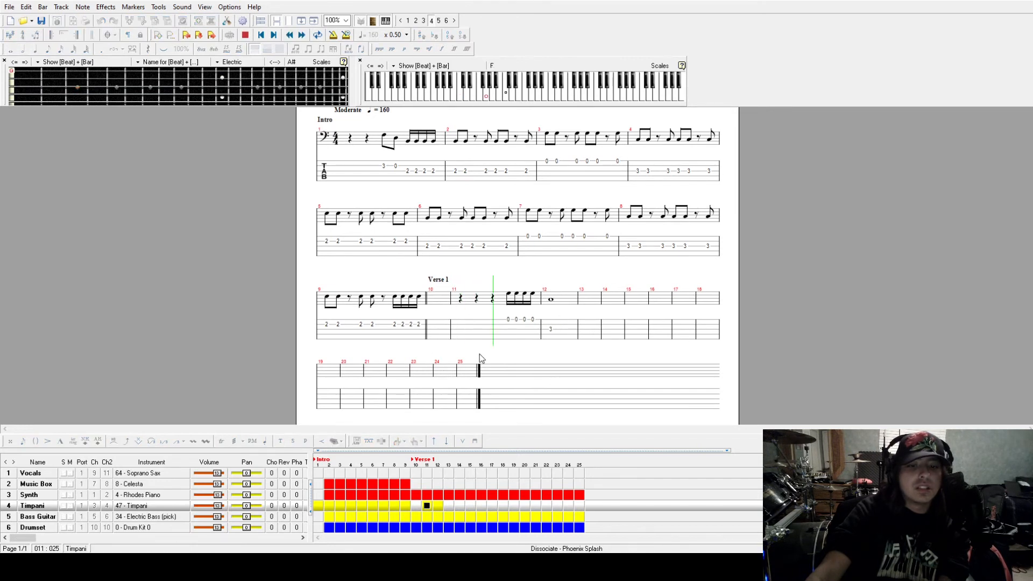
Step: Play back the Timpani part from bars 10 and 11 through bar 12
left_click(434, 317)
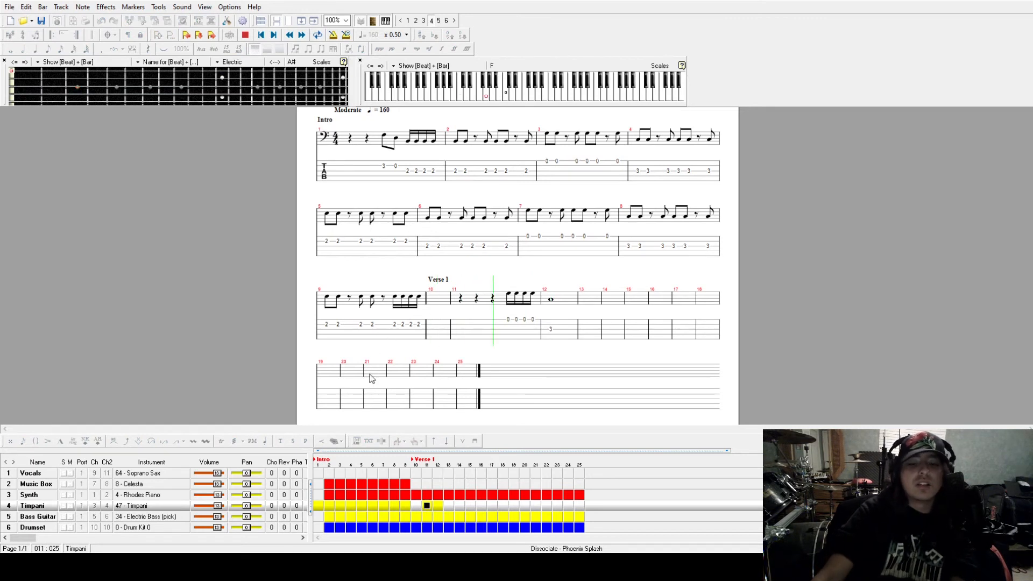
key("space")
left_click(427, 506)
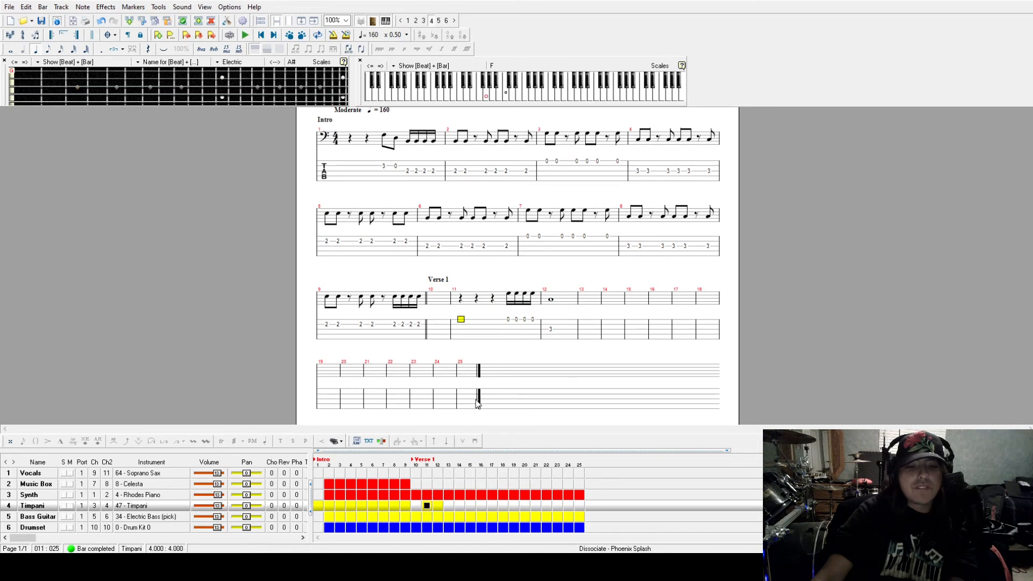
left_click(448, 310)
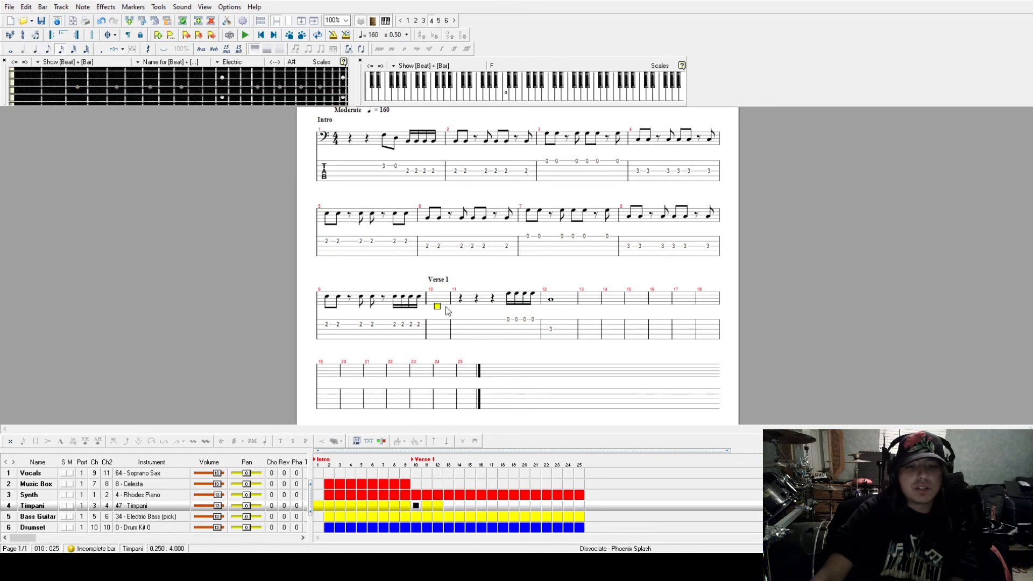
left_click(396, 162)
key("space")
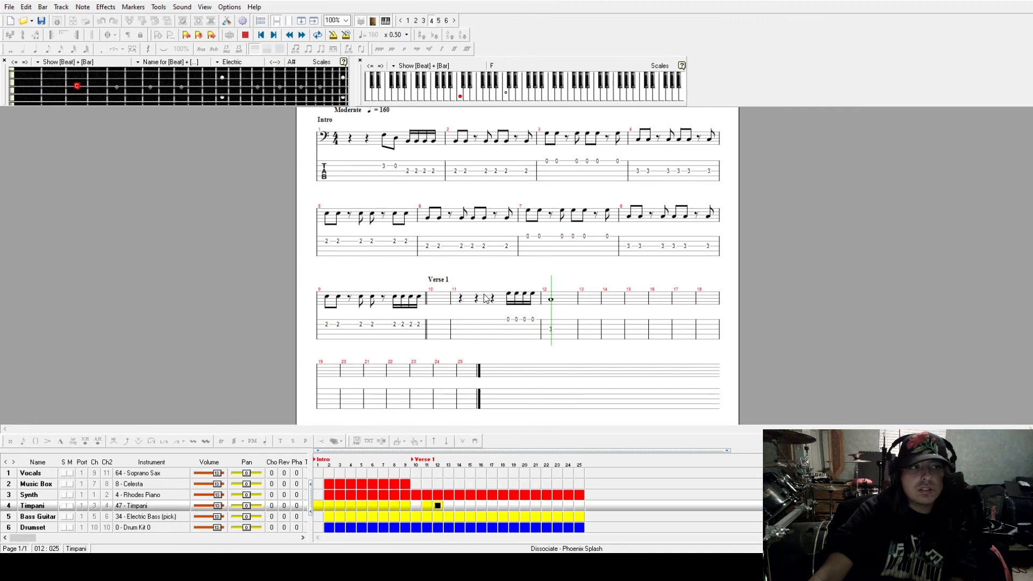
key("space")
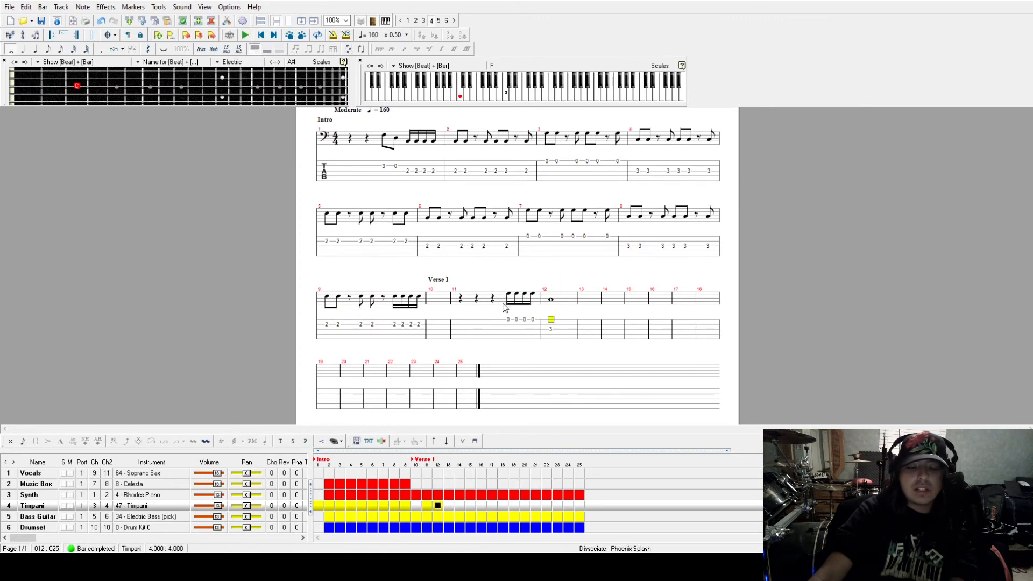
Step: Set the sixteenth notes of Timpani bar 11 and the whole note in bar 12 to mf and play the passage
left_click_drag(498, 317, 557, 304)
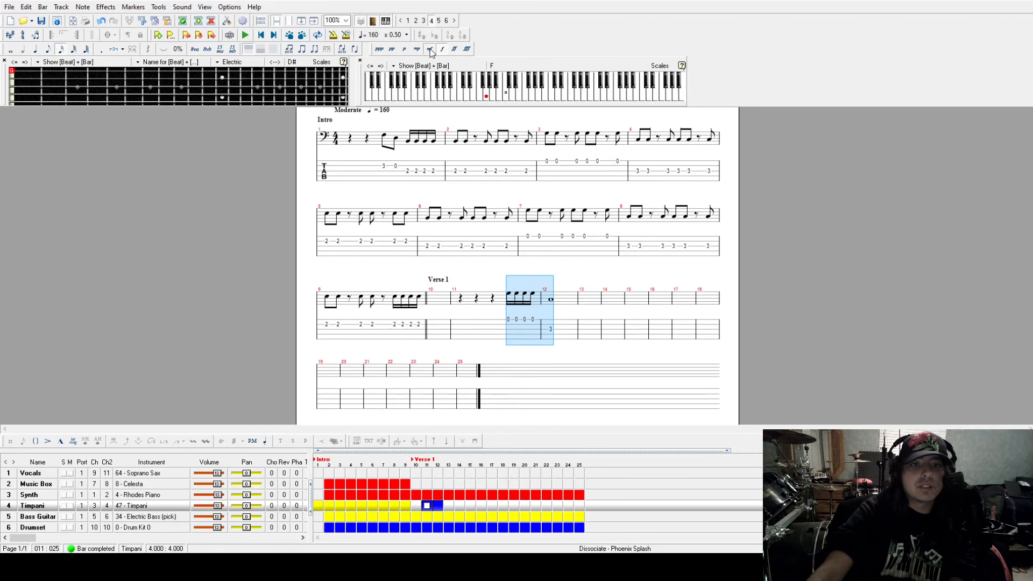
left_click(461, 310)
key("space")
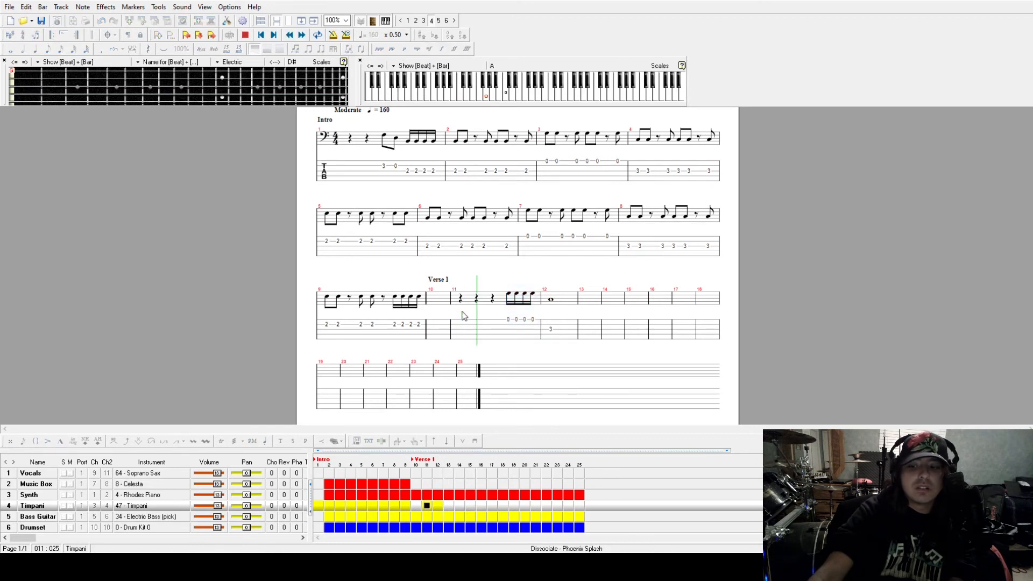
key("space")
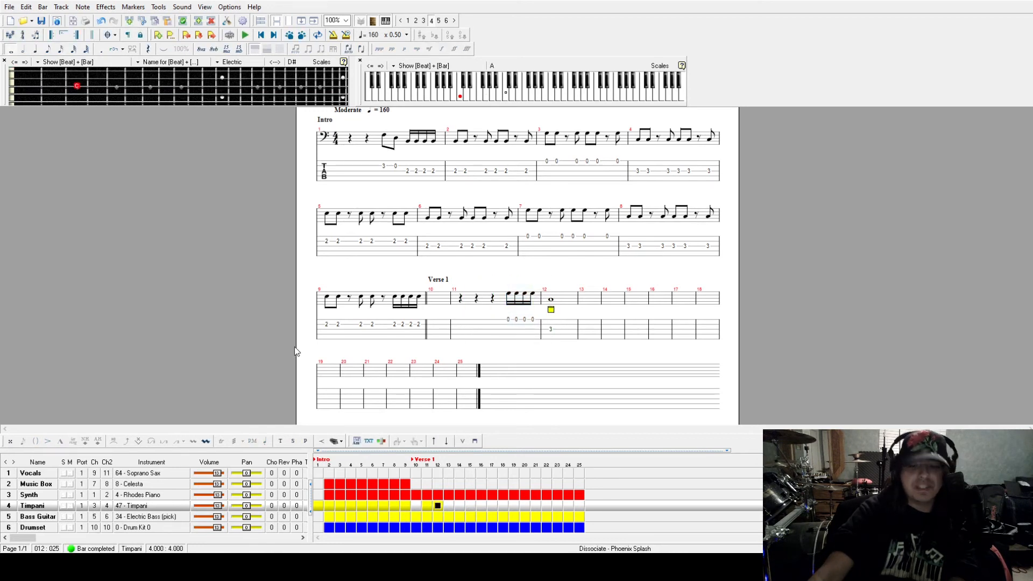
Step: Fill Timpani bar 10 with a whole rest, and check and play the notes in bars 11 and 12
left_click(430, 303)
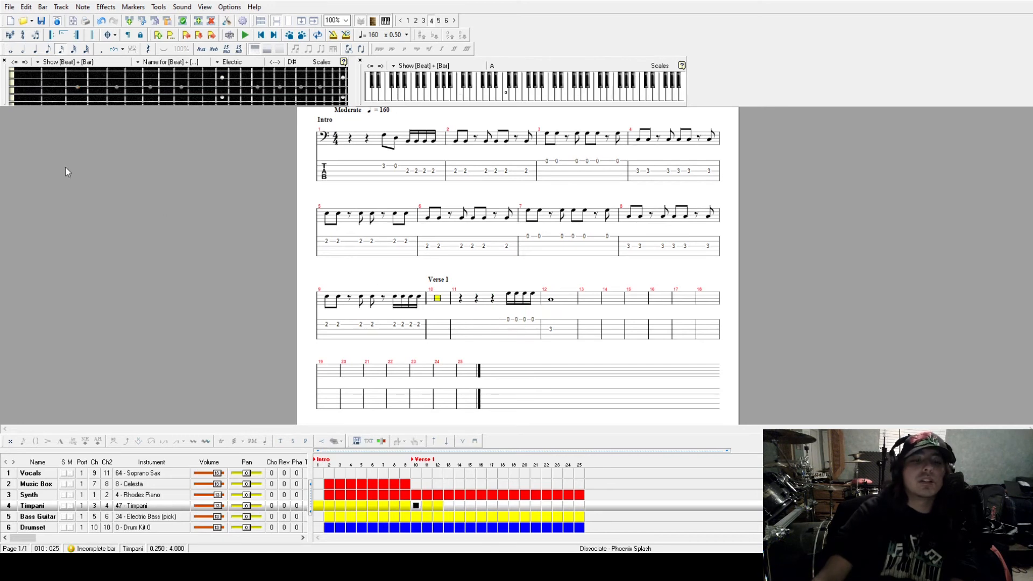
left_click(10, 49)
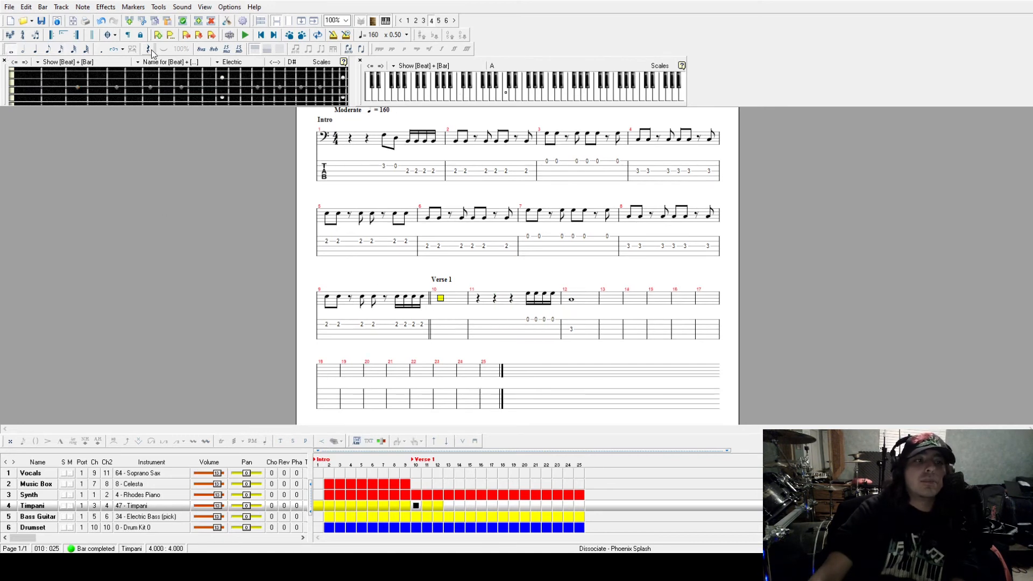
left_click(532, 330)
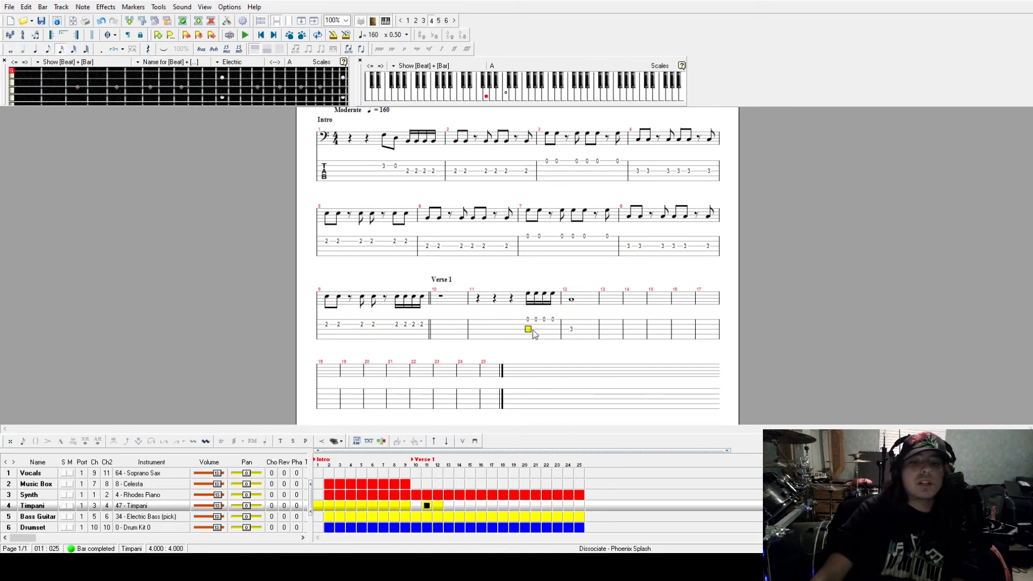
left_click(578, 334)
left_click(572, 330)
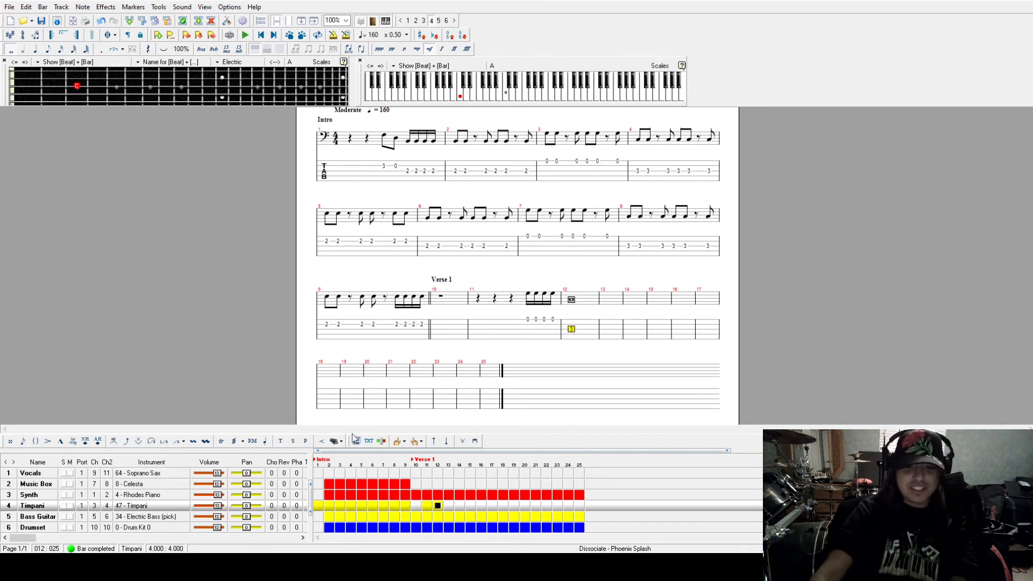
left_click(528, 321)
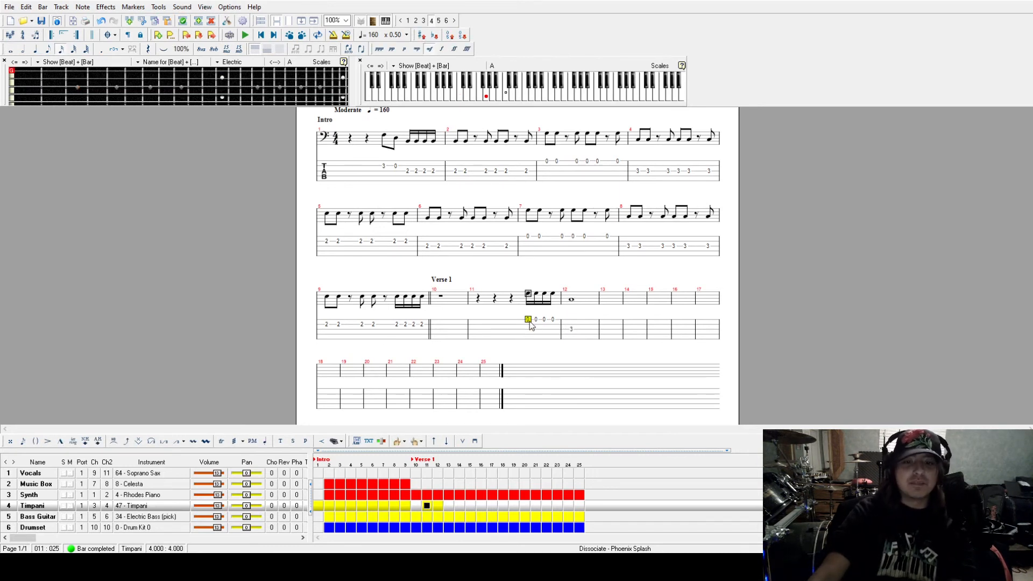
left_click(571, 329)
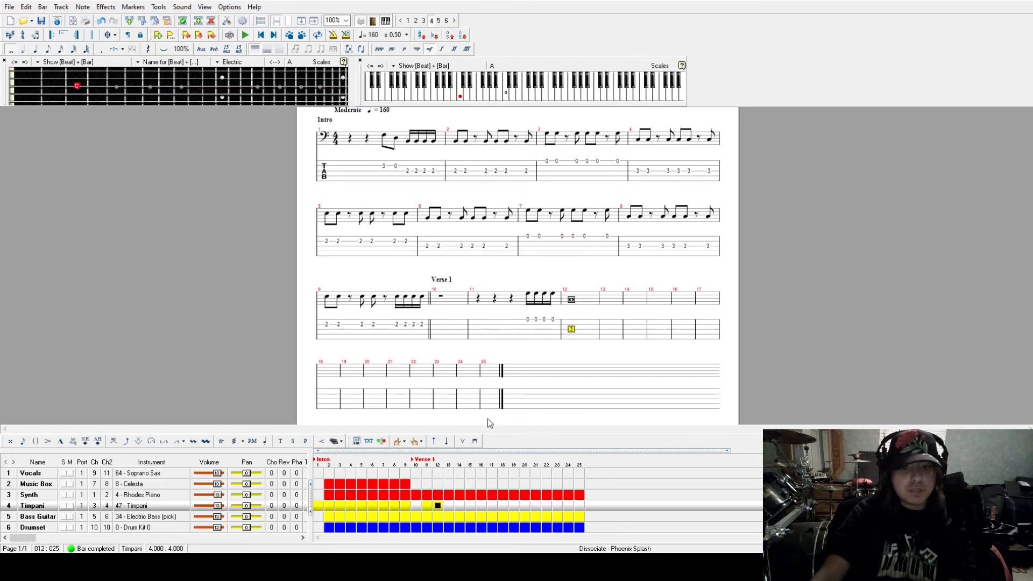
left_click(429, 507)
key("space")
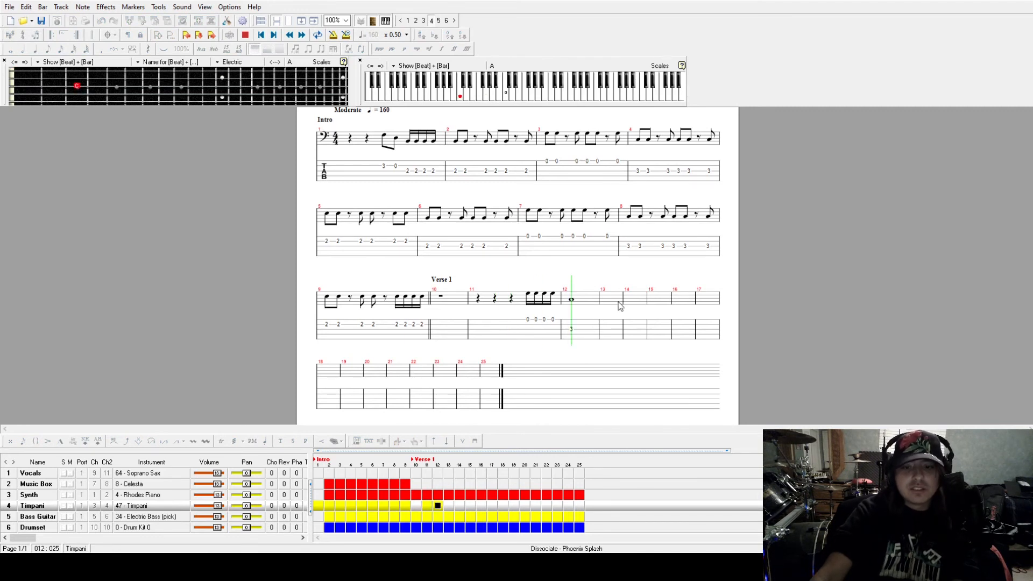
key("space")
Step: Enter two quarter rests at the start of Timpani bar 13 and review the Timpani figure in Intro bar 1
key("r")
left_click(35, 49)
key("r")
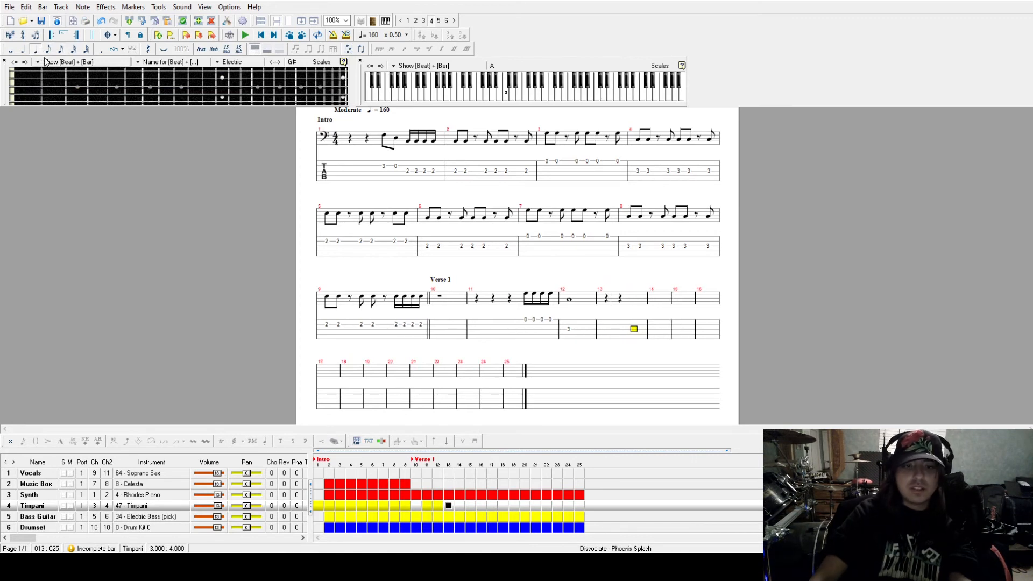
left_click(389, 147)
key("space")
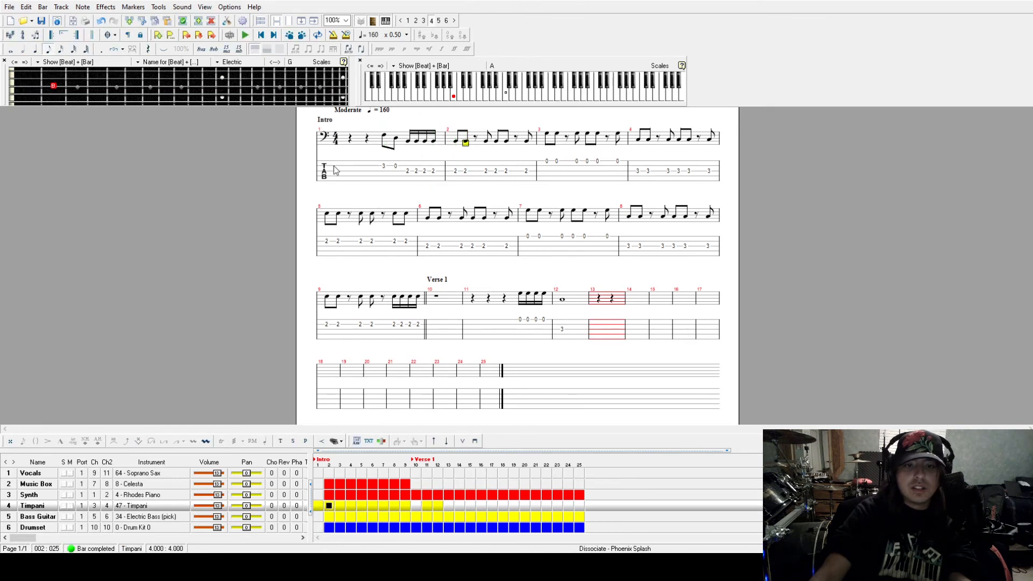
left_click_drag(394, 146, 436, 155)
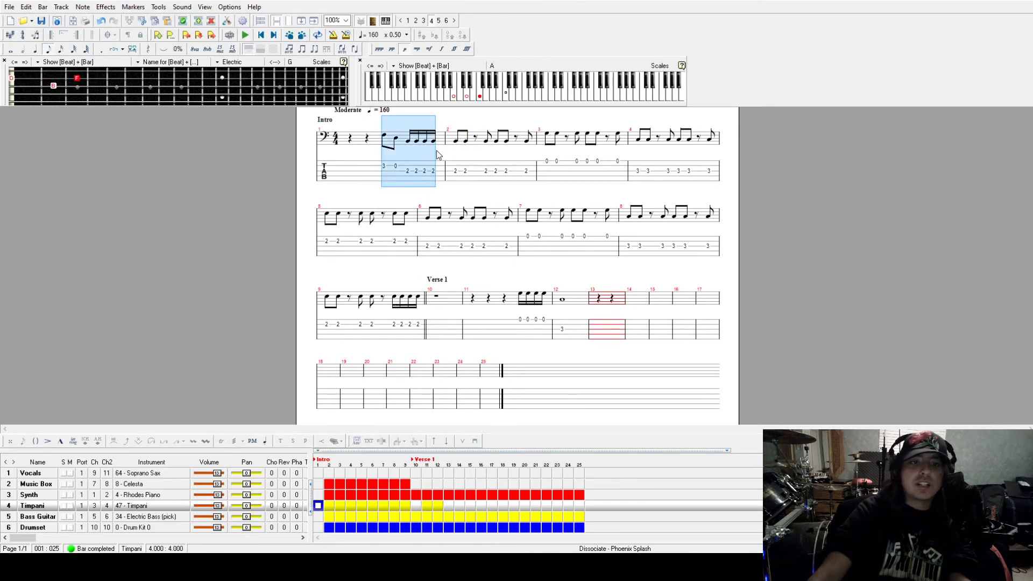
Step: Fill beat three of Timpani bar 13 with an eighth-note G at fret 0 and an eighth-note C at fret 3
left_click(612, 301)
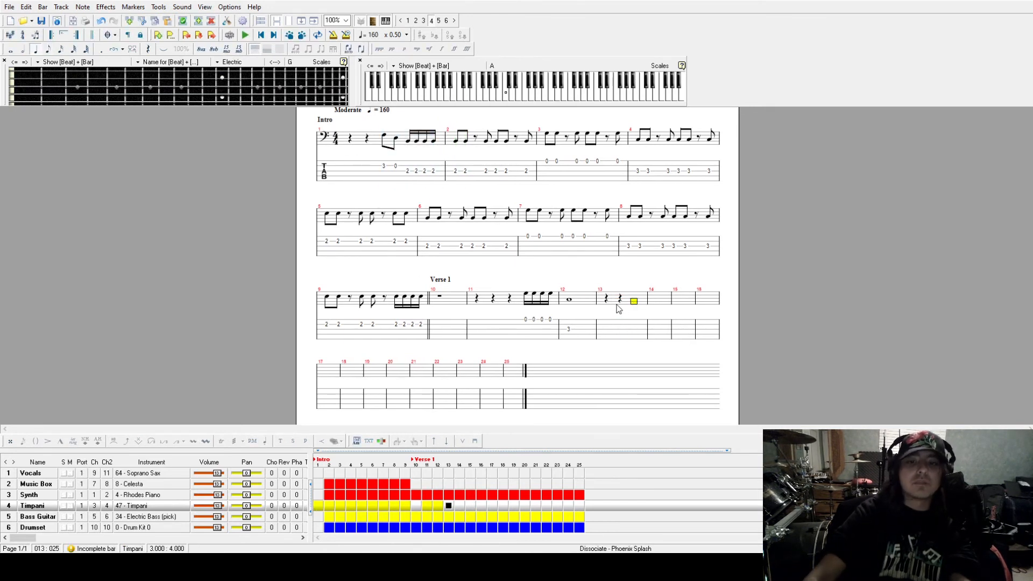
left_click(604, 309)
key("space")
key("space")
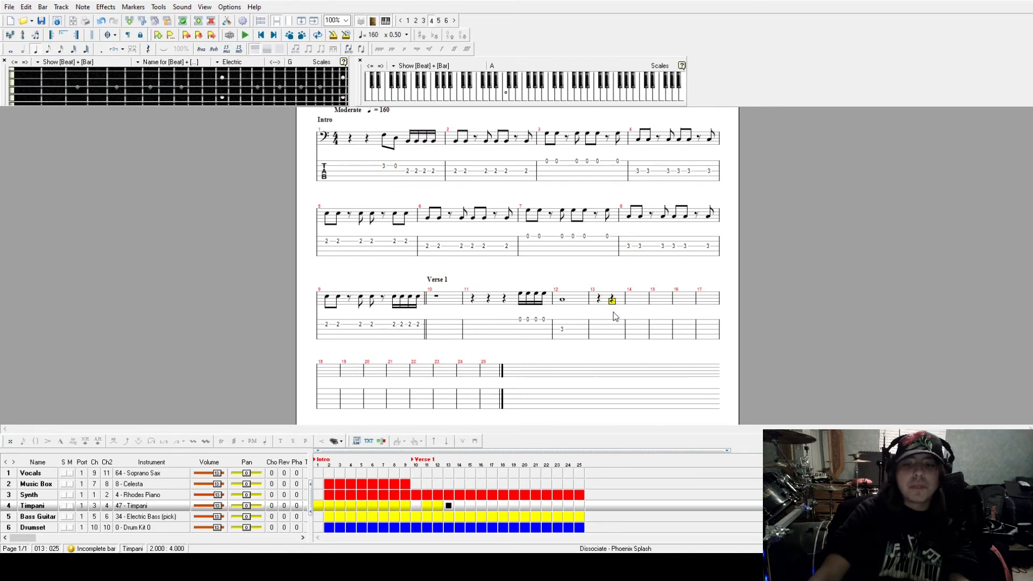
key("Right")
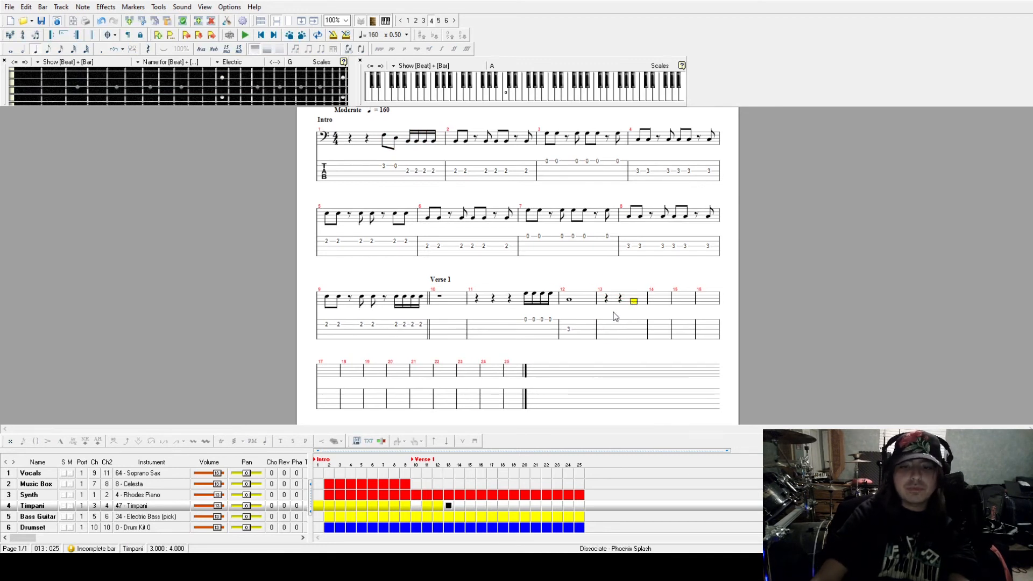
left_click(461, 101)
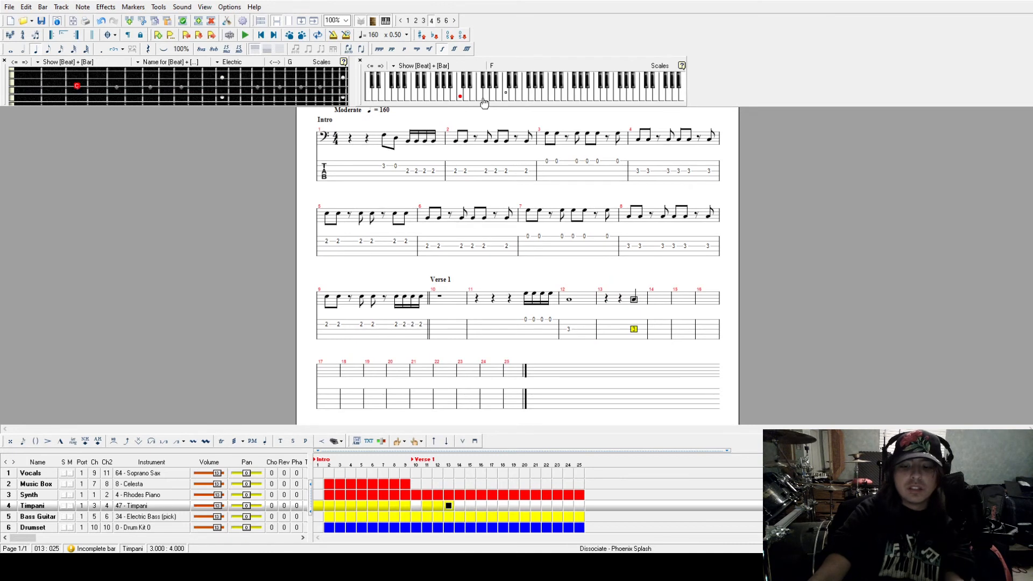
left_click(48, 49)
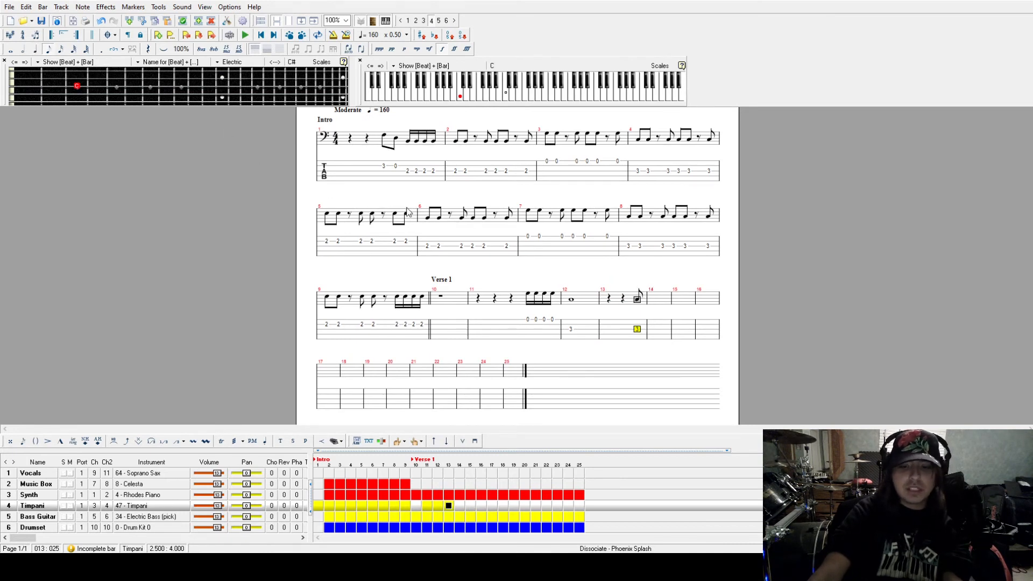
left_click(461, 101)
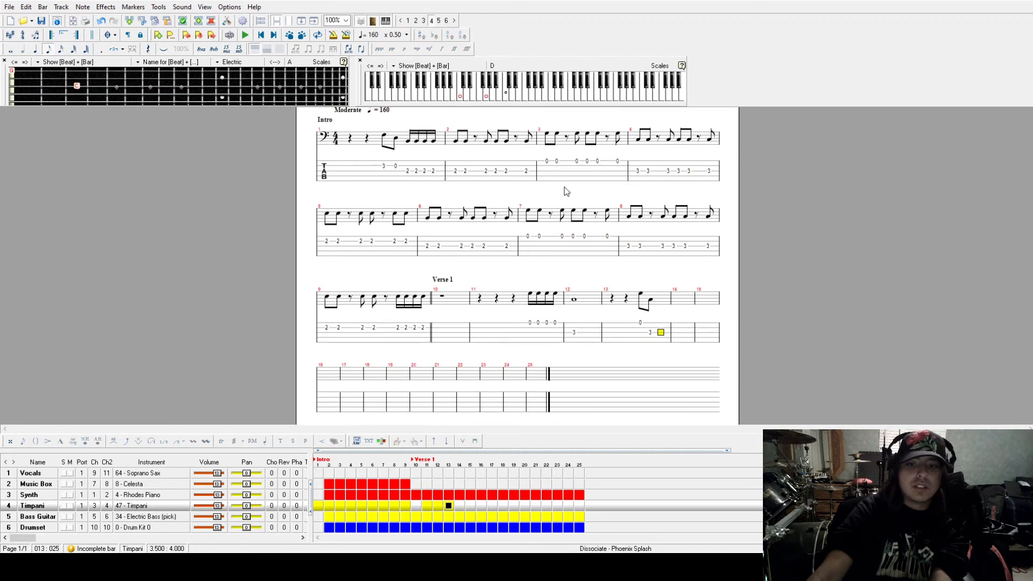
Step: Repeat the eighth-note G and C pair on beat four of Timpani bar 13 and play the bar
left_click(617, 315)
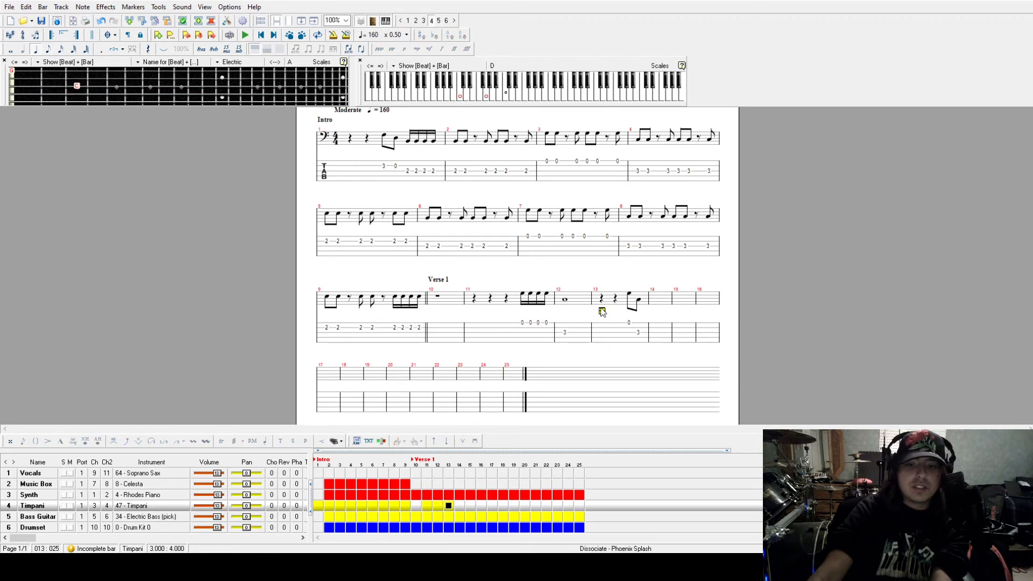
left_click(625, 305)
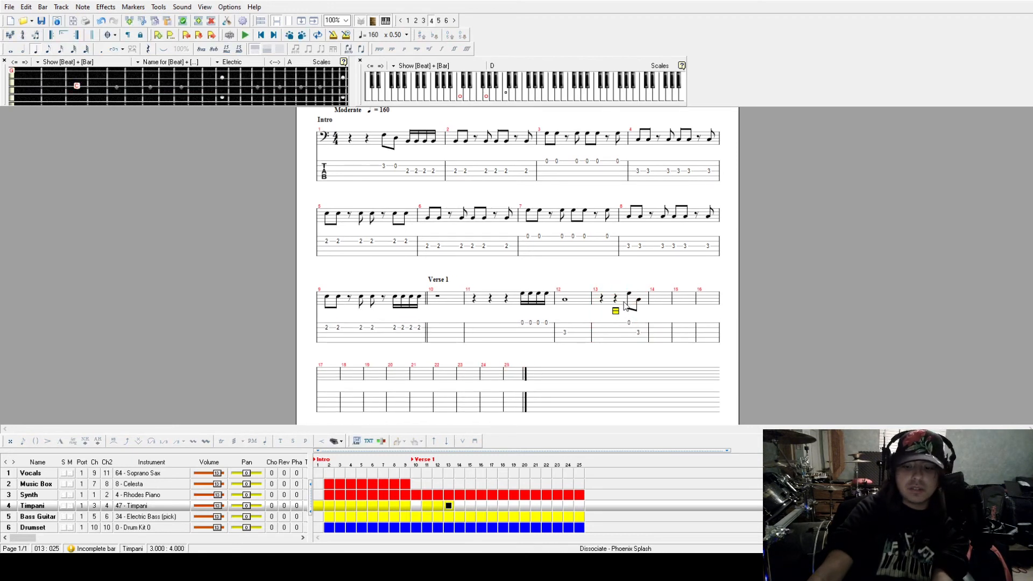
left_click(461, 100)
key("space")
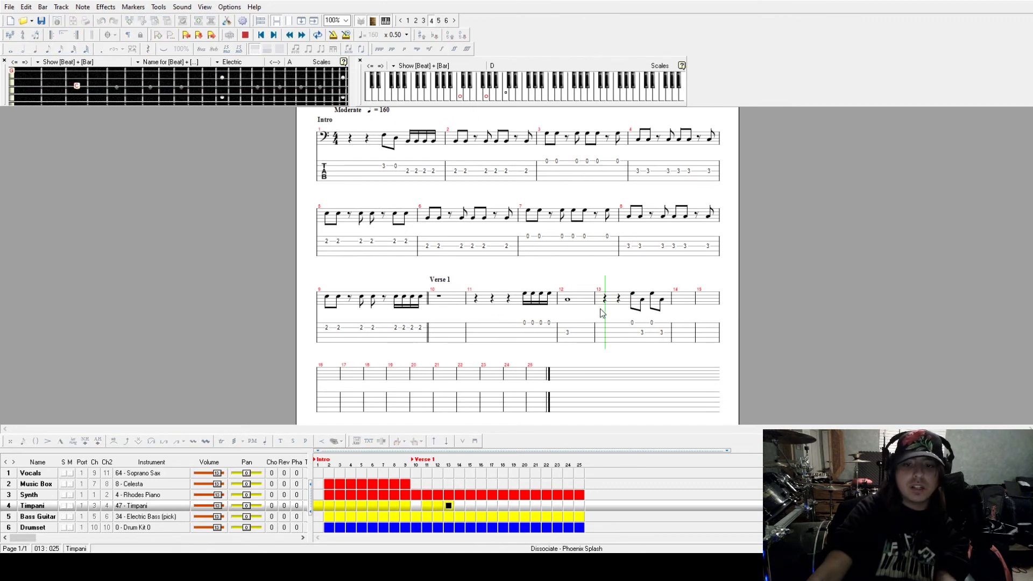
key("space")
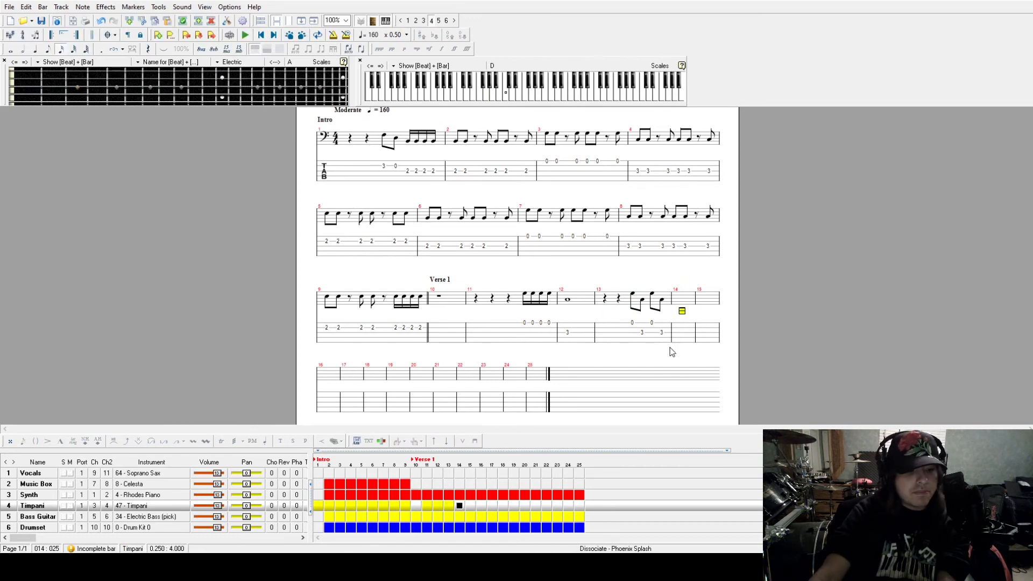
Step: Try an E for Timpani bar 14, replace it with a whole-note B at fret 4 and play from bar 13
left_click(473, 96)
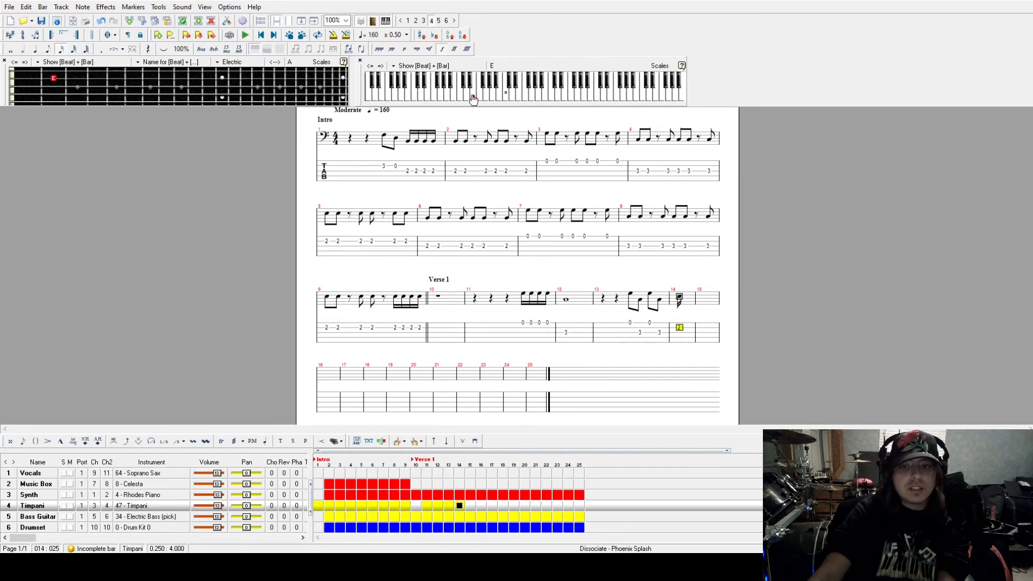
left_click(473, 97)
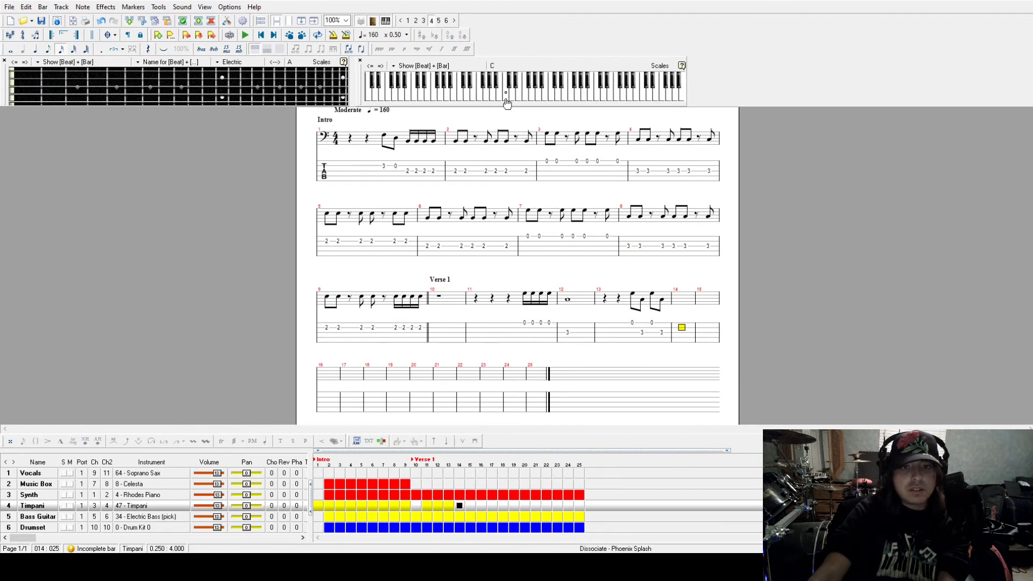
left_click(500, 98)
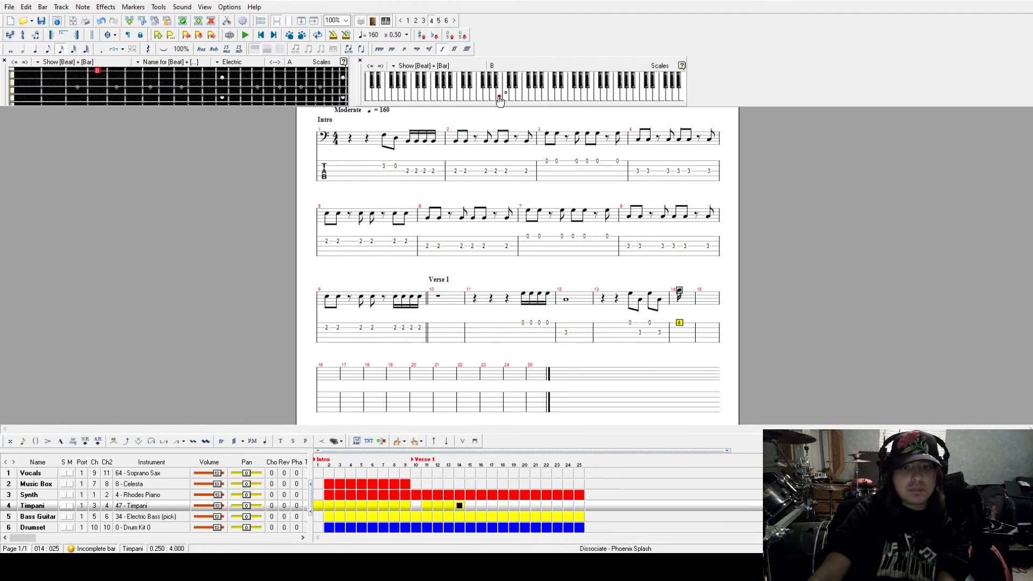
left_click(11, 49)
key("space")
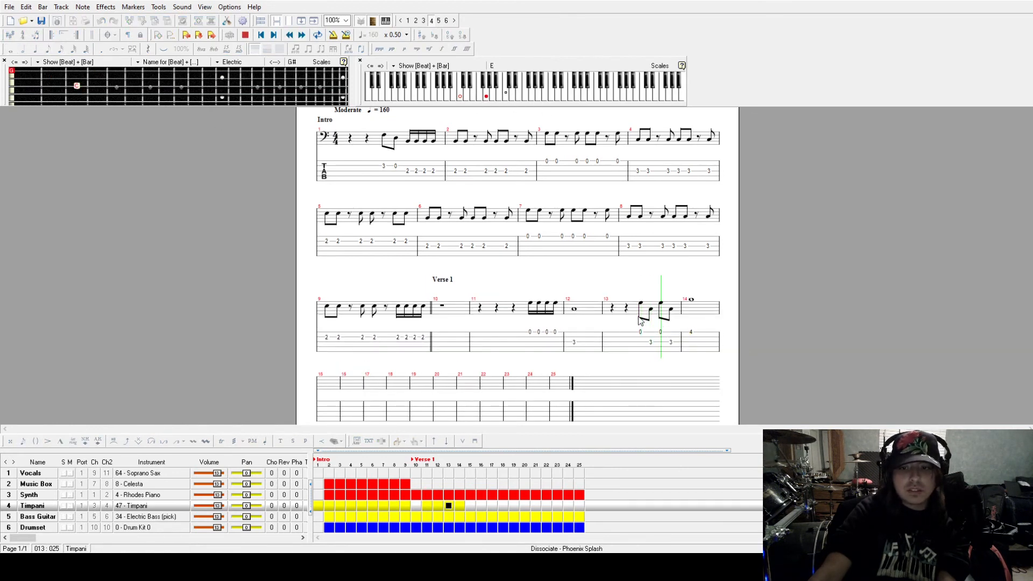
key("space")
Step: Adjust the dynamics across the four eighth notes of Timpani bar 13 so they rise toward bar 14
left_click(640, 332)
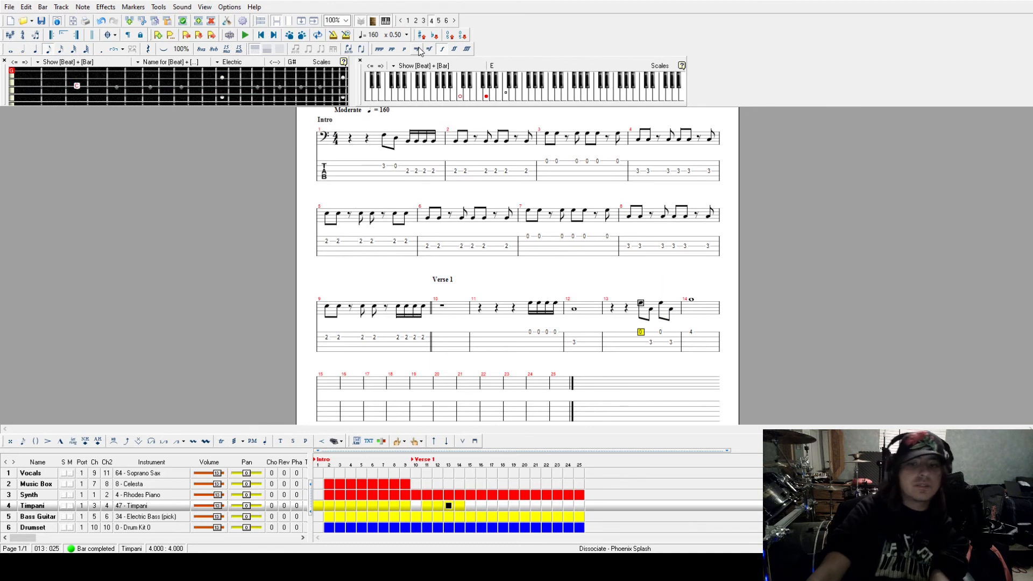
key("Right")
key("Down")
key("Right")
key("Right")
key("Up")
key("Left")
key("Right")
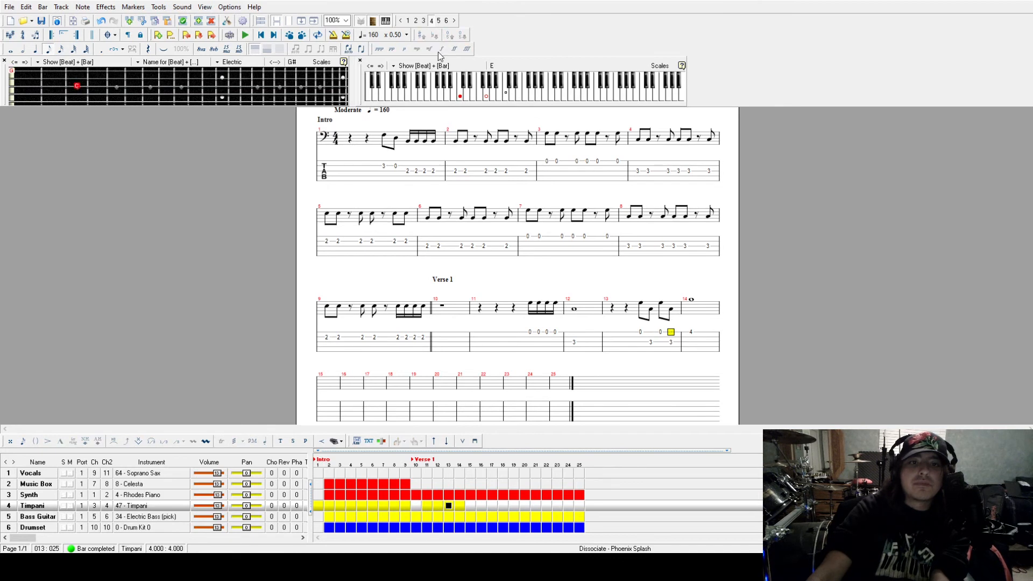
key("Right")
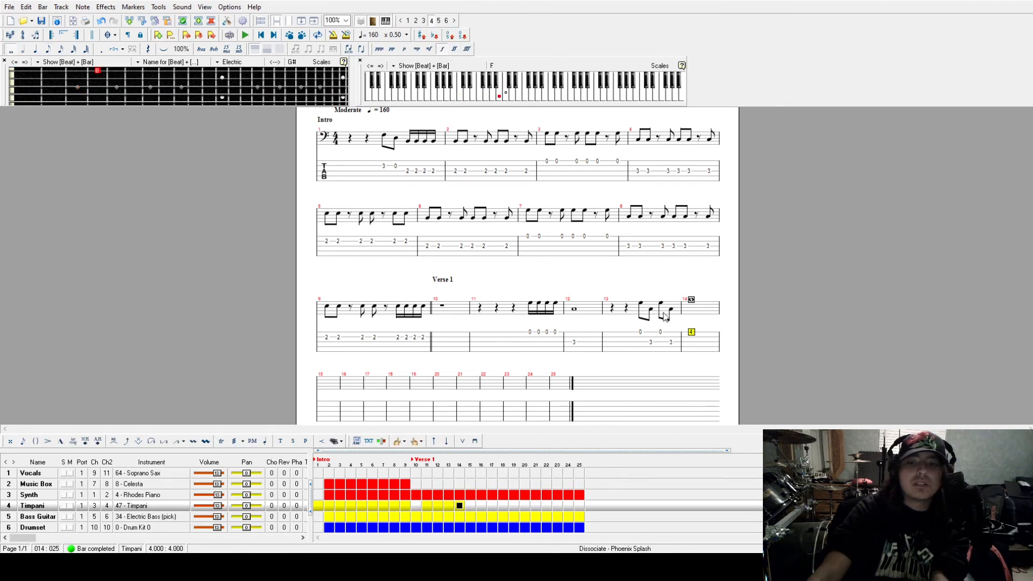
Step: Play the Timpani part from bar 13, fill bar 15 with a whole rest and play on from there
left_click(458, 313)
key("space")
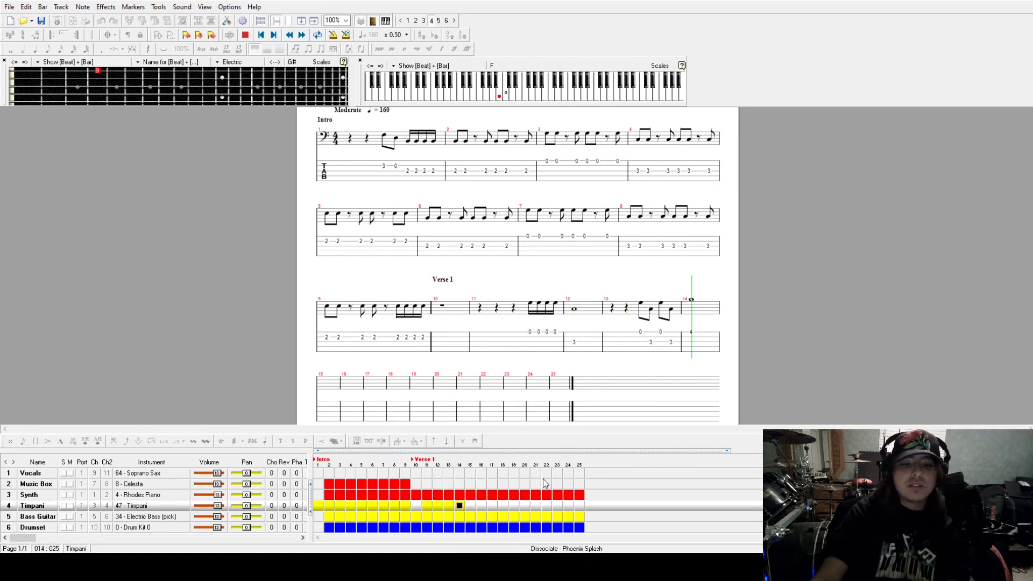
key("space")
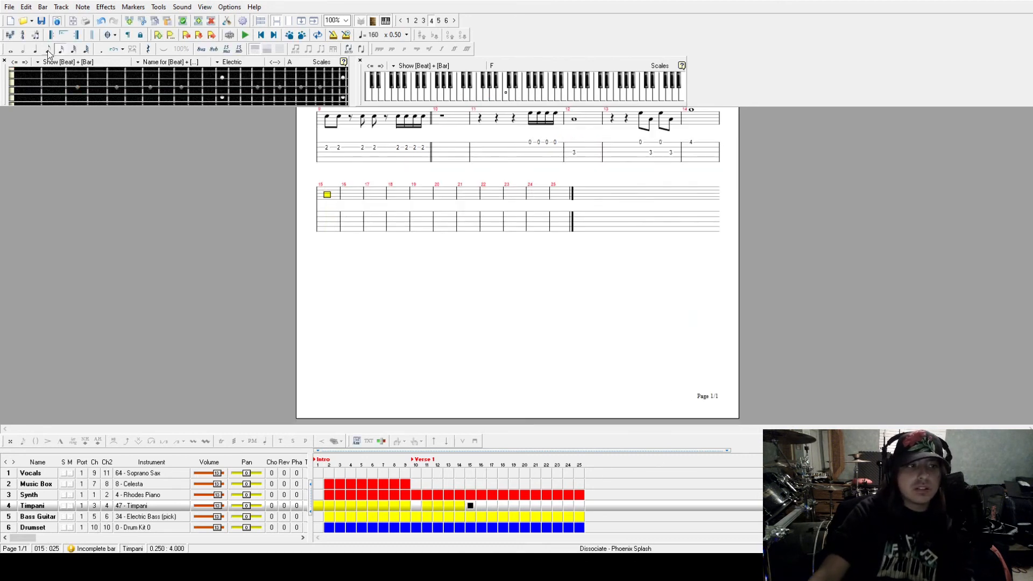
key("KP_Subtract")
key("KP_Subtract")
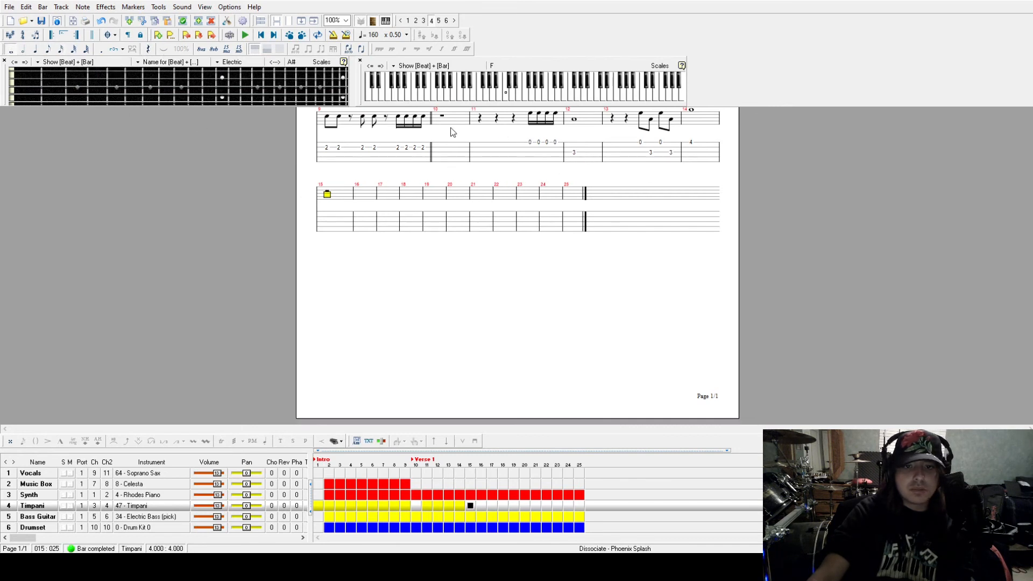
key("space")
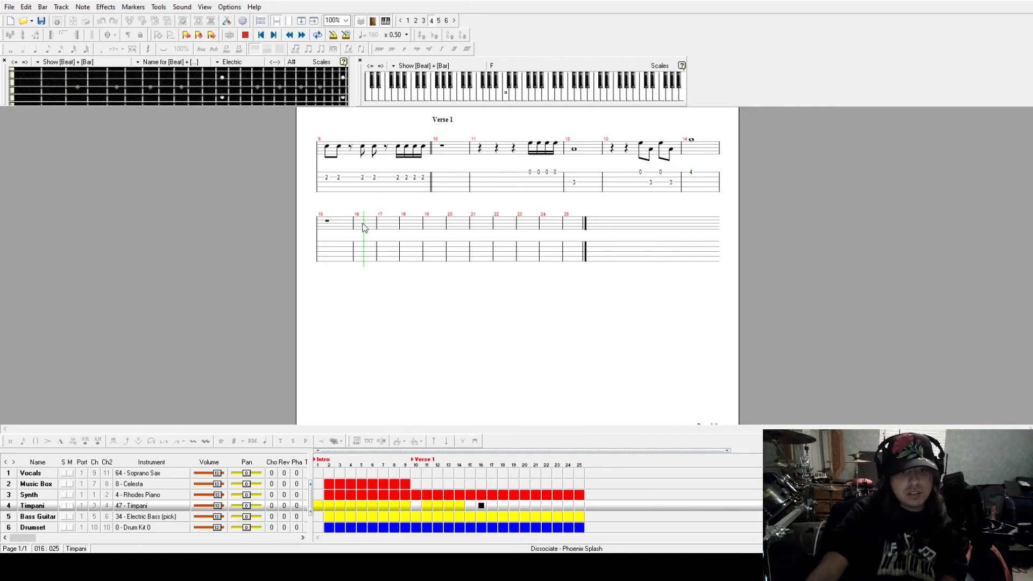
Step: Check the Synth chord in bar 17, then try quarter notes E, G and B at frets 2, 0 and 4 in Timpani bar 17
left_click(386, 232)
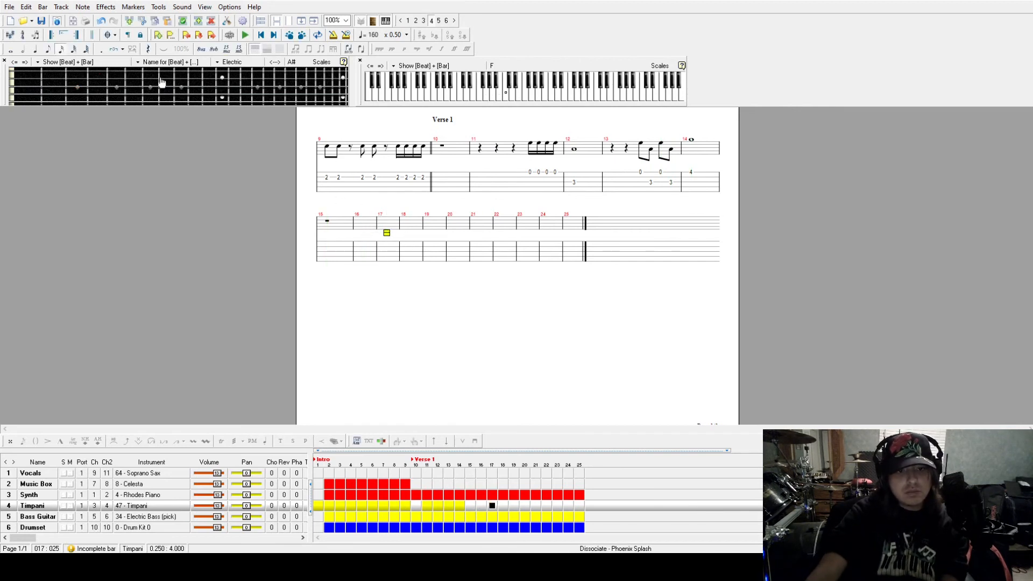
left_click(36, 50)
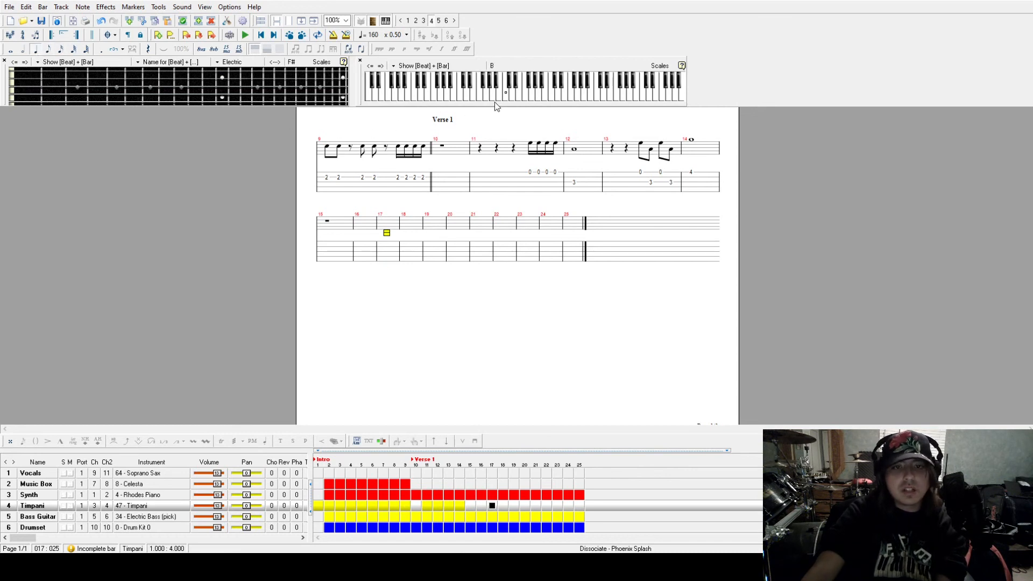
left_click(492, 496)
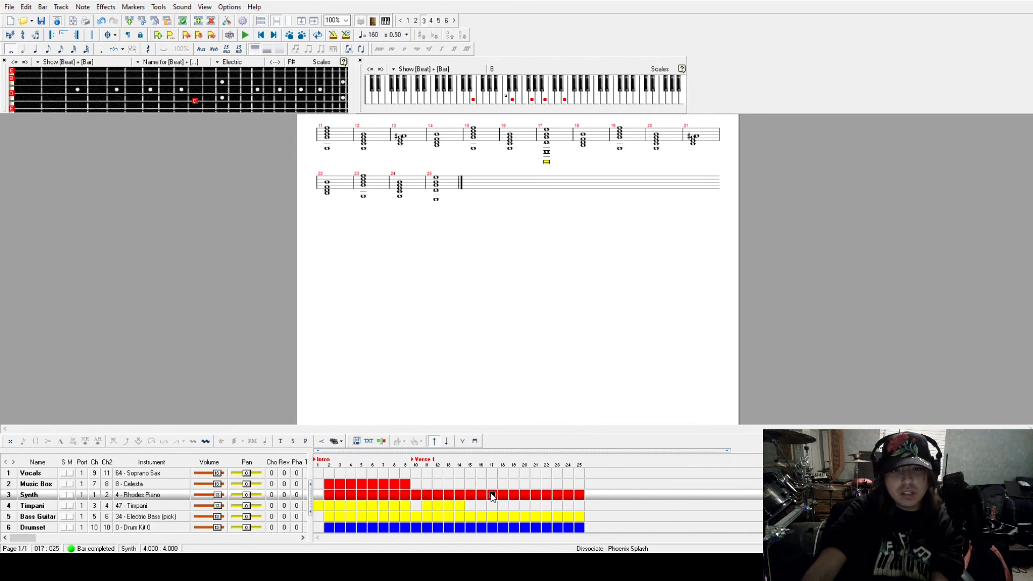
left_click(492, 506)
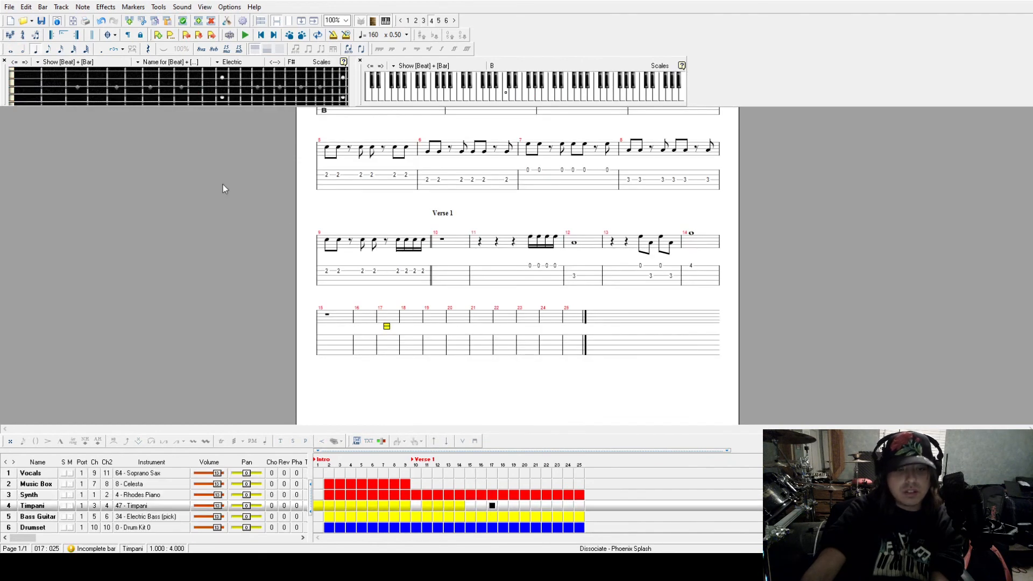
left_click(518, 98)
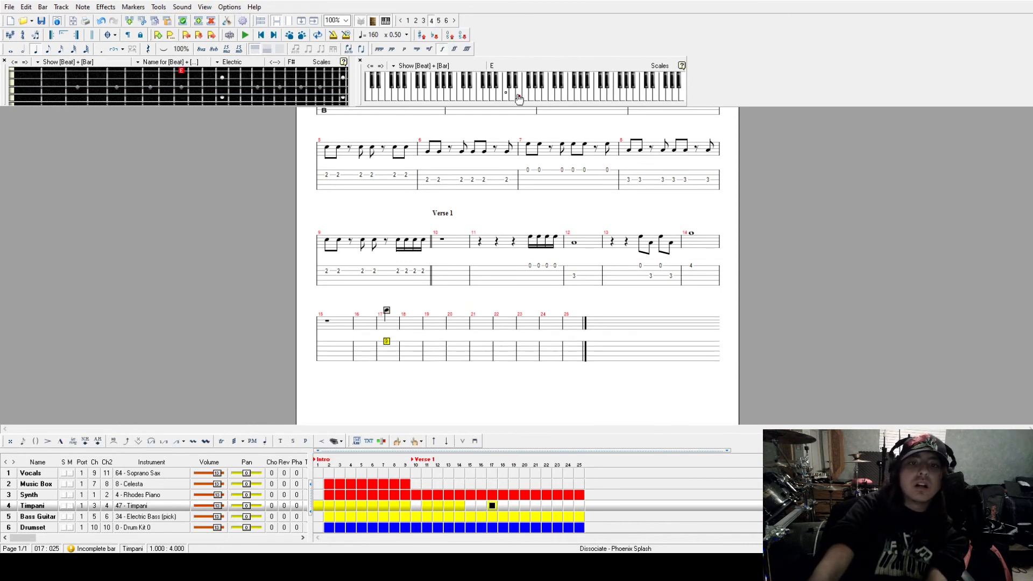
left_click(474, 99)
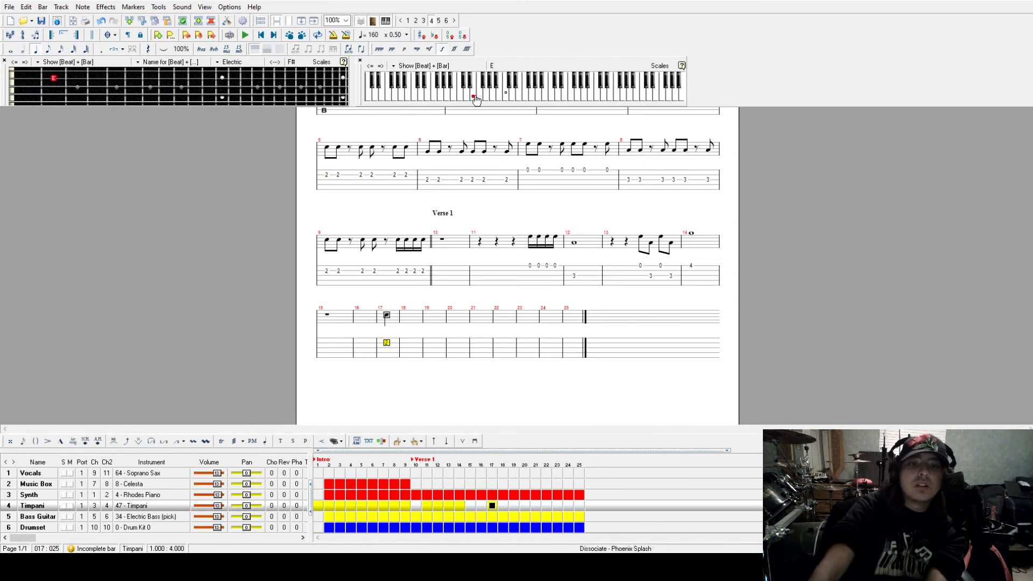
key("Right")
left_click(486, 99)
key("Right")
left_click(499, 99)
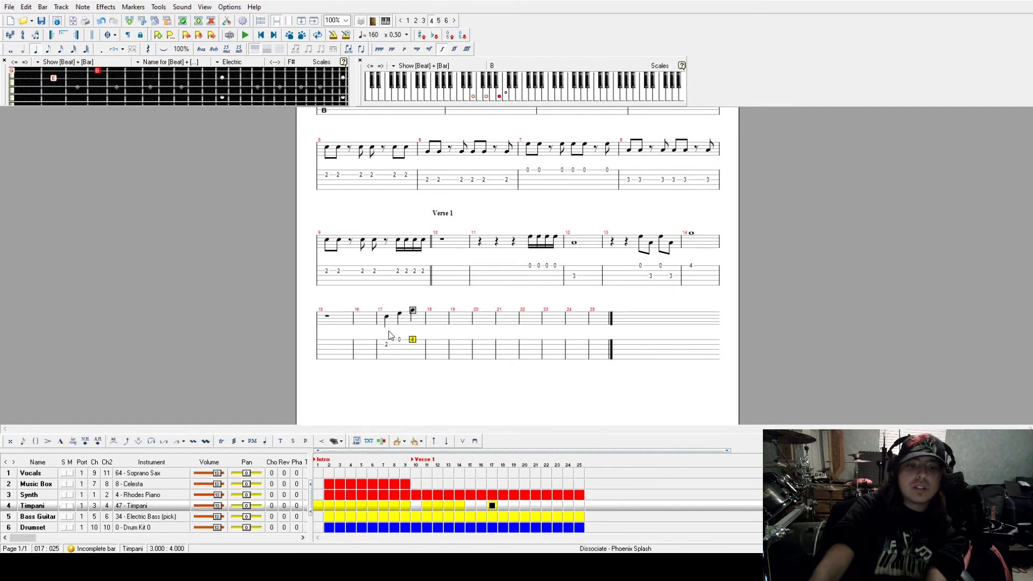
Step: Play the three trial quarter notes, delete them from Timpani bar 17 and listen to the passage without them
key("space")
key("space")
key("space")
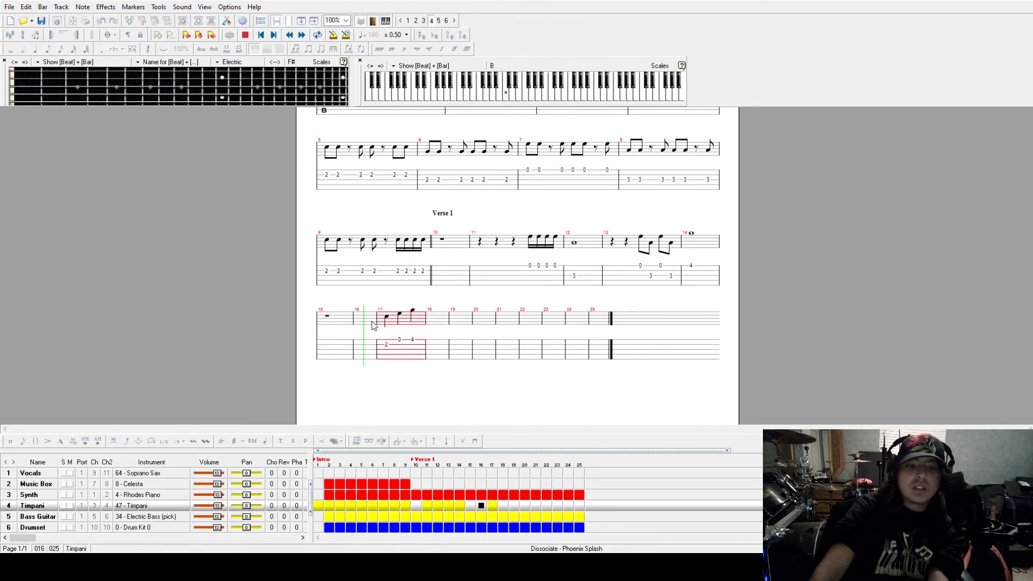
key("space")
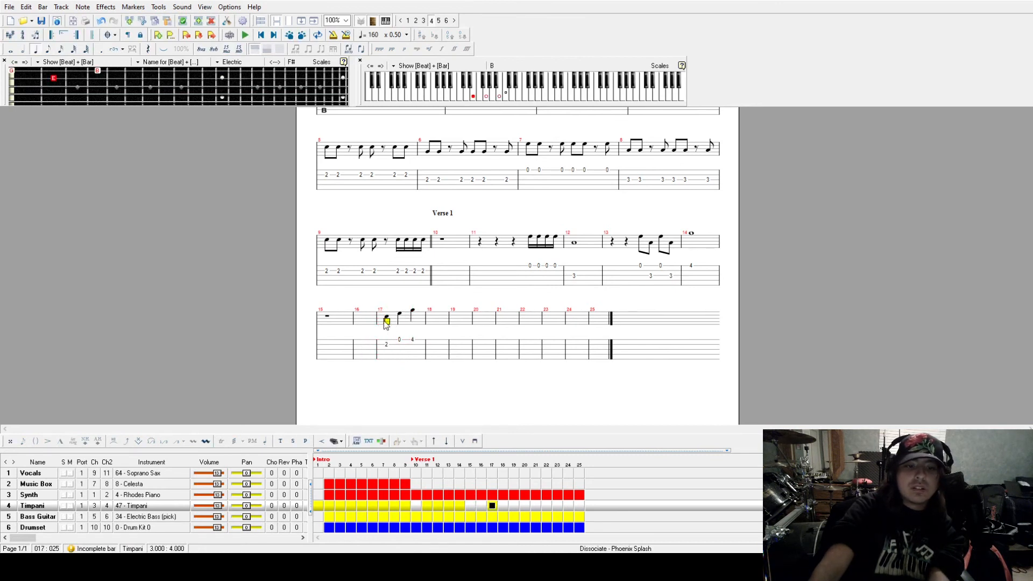
key("Delete")
key("Delete")
key("Delete")
left_click(361, 338)
key("space")
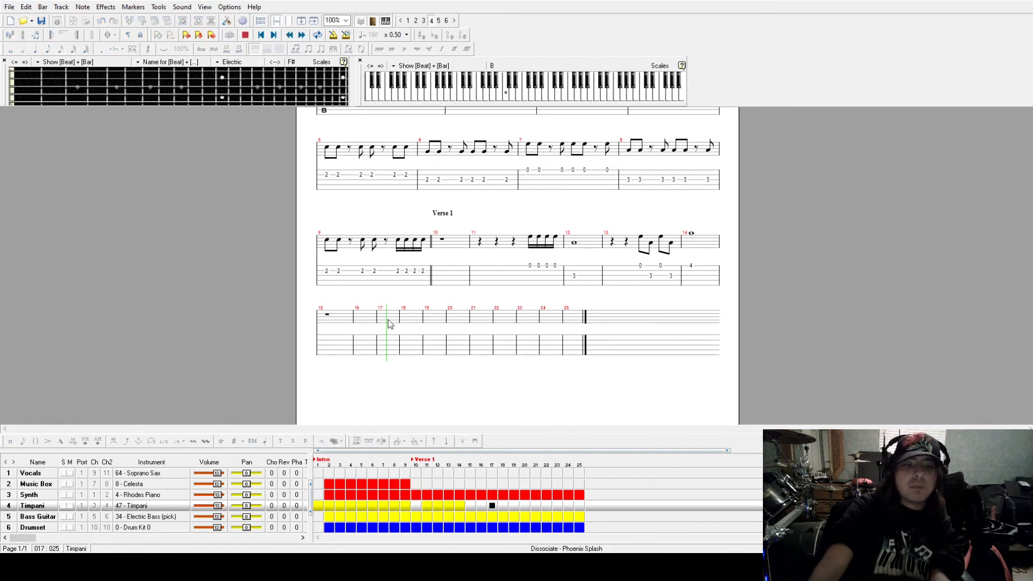
key("space")
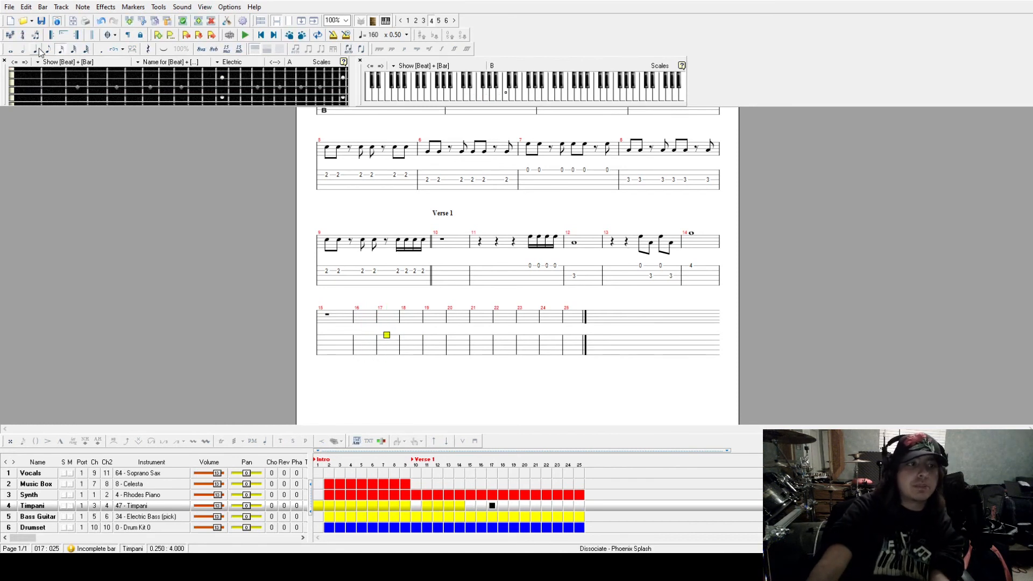
Step: Open Timpani bar 17 with an eighth rest, an eighth-note E at fret 2 and an eighth-note B at fret 4, and play it
left_click(474, 97)
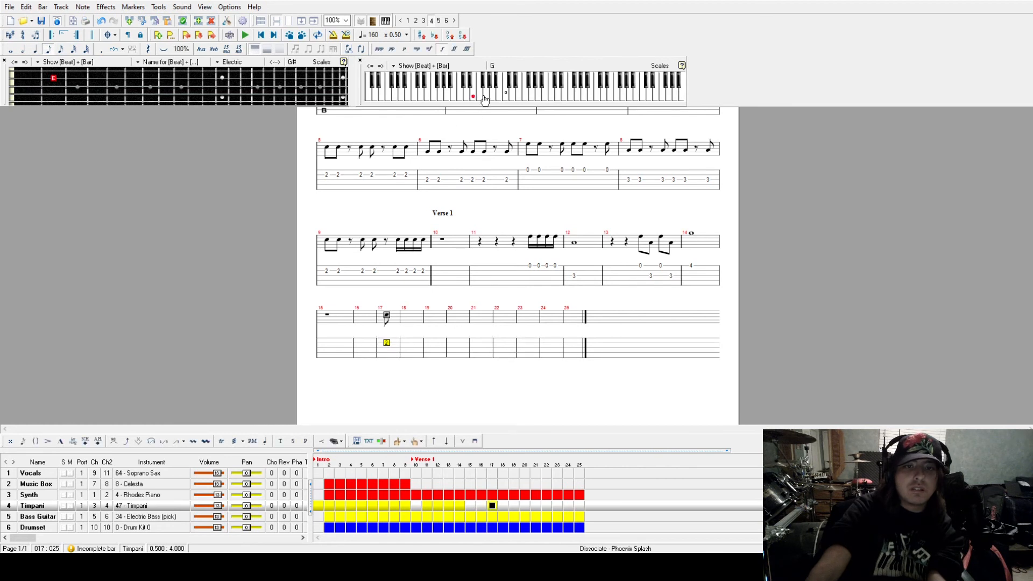
left_click(486, 98)
left_click(499, 98)
left_click(388, 323)
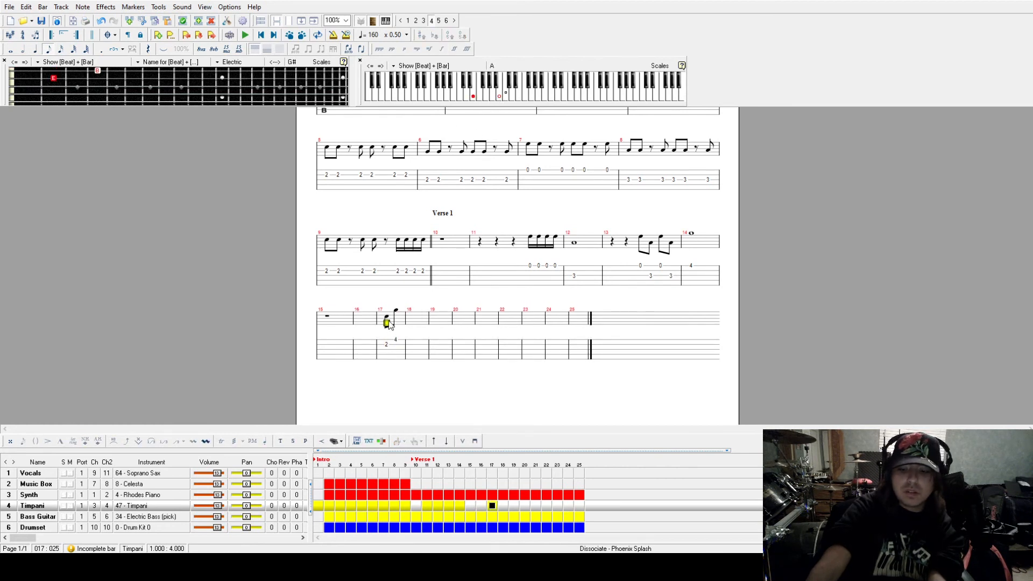
key("Insert")
key("space")
key("space")
Step: Lengthen the B at fret 4 in Timpani bar 17 to a quarter note and play the bar
key("Right")
key("Left")
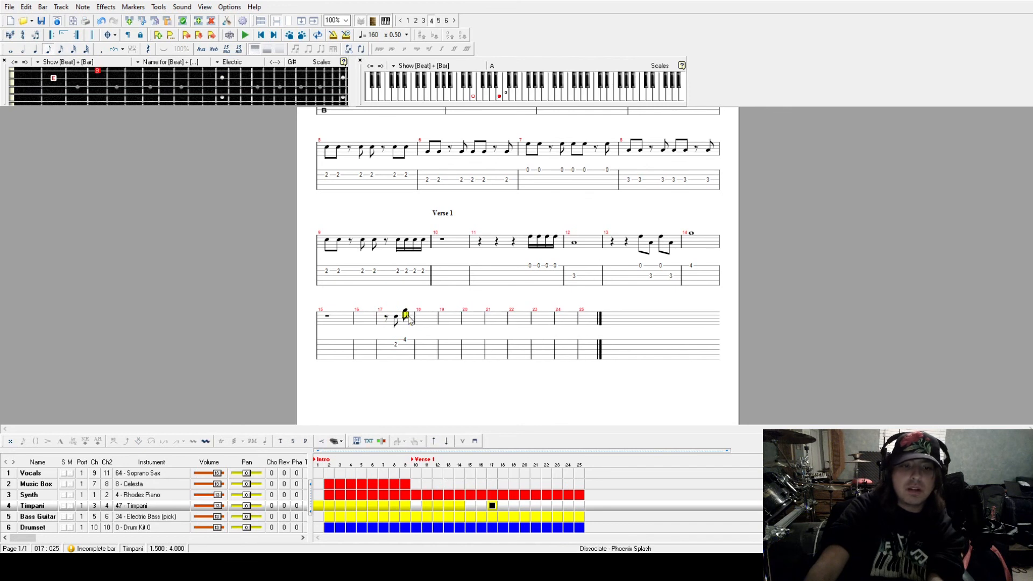
left_click(34, 51)
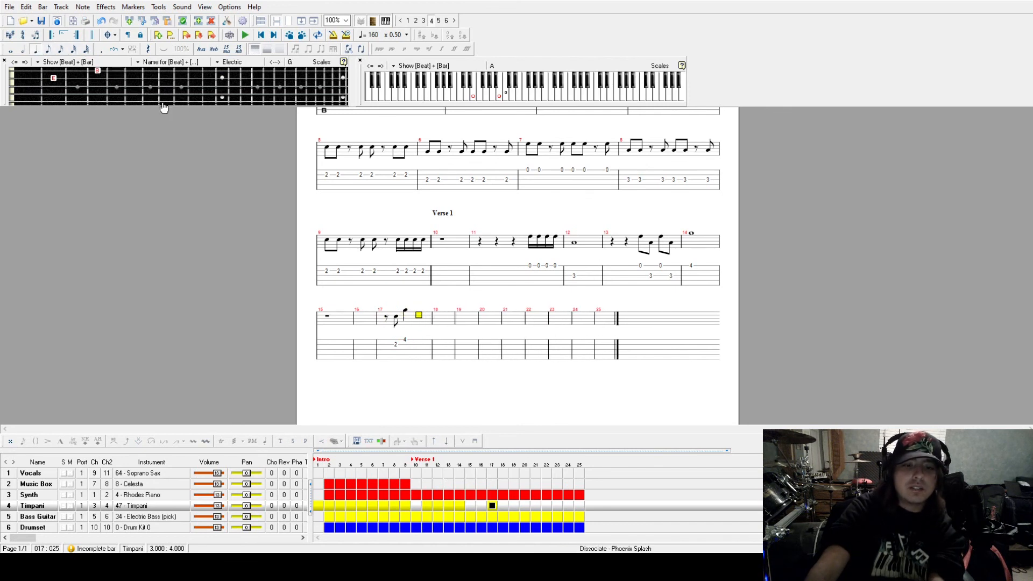
left_click(396, 328)
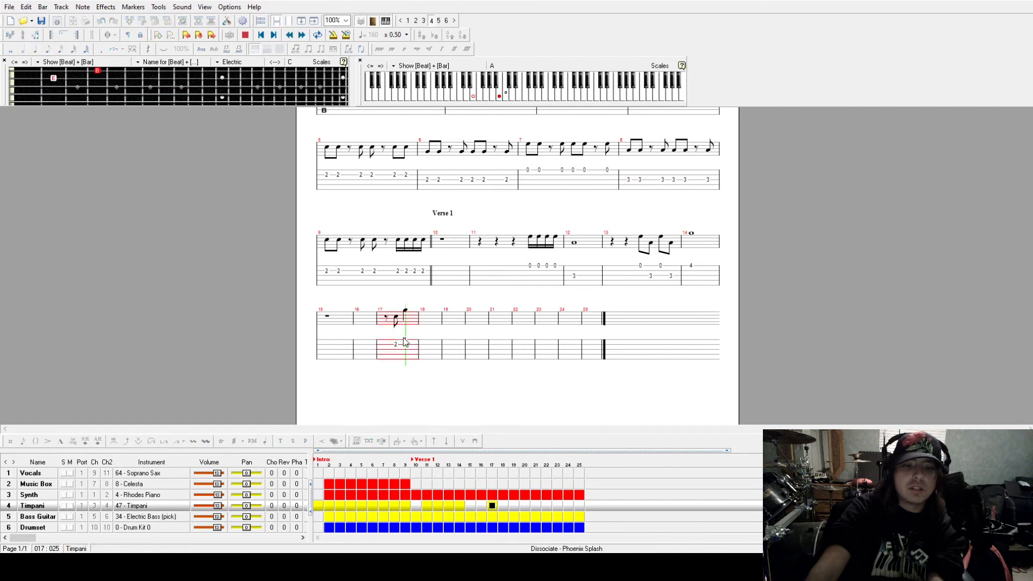
Step: Copy the eighth-note E and quarter-note B pair, paste it right after itself in Timpani bar 17 and play the bar
left_click_drag(405, 342, 410, 346)
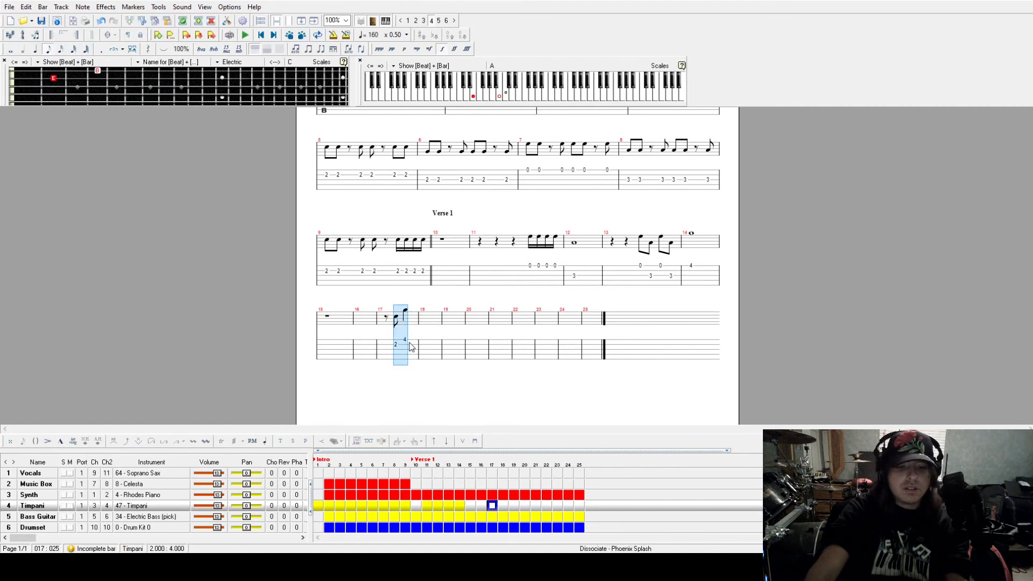
key("ctrl+c")
key("Right")
key("ctrl+v")
key("Right")
key("space")
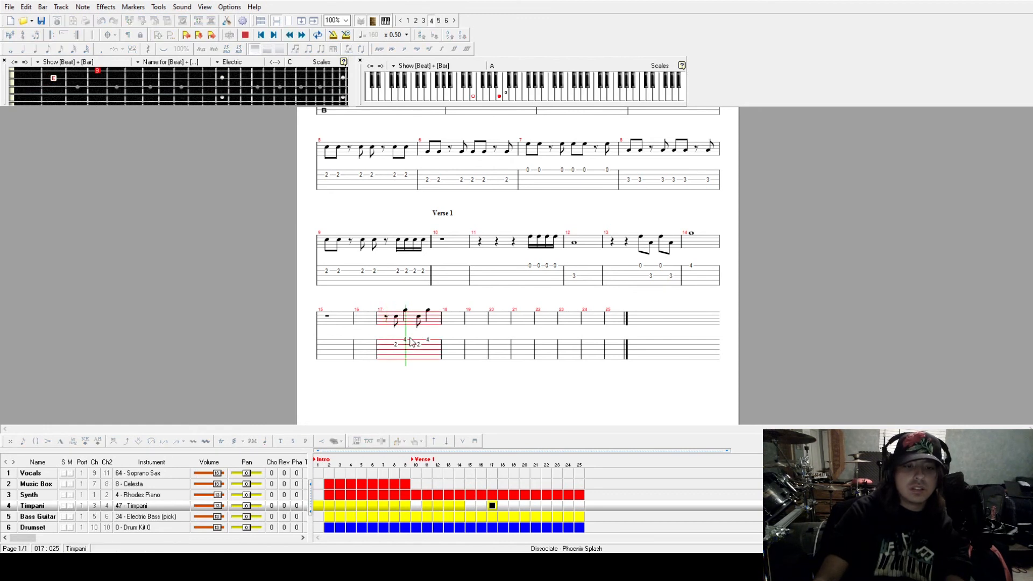
Step: Complete Timpani bar 17 with a final eighth-note E at fret 2 and play the bar
key("Right")
left_click(474, 99)
key("minus")
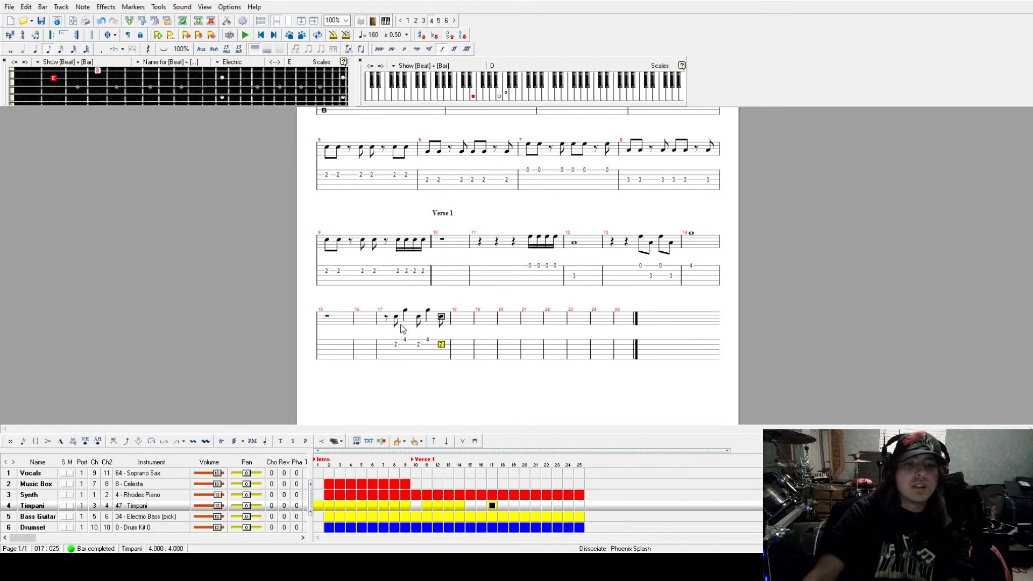
key("space")
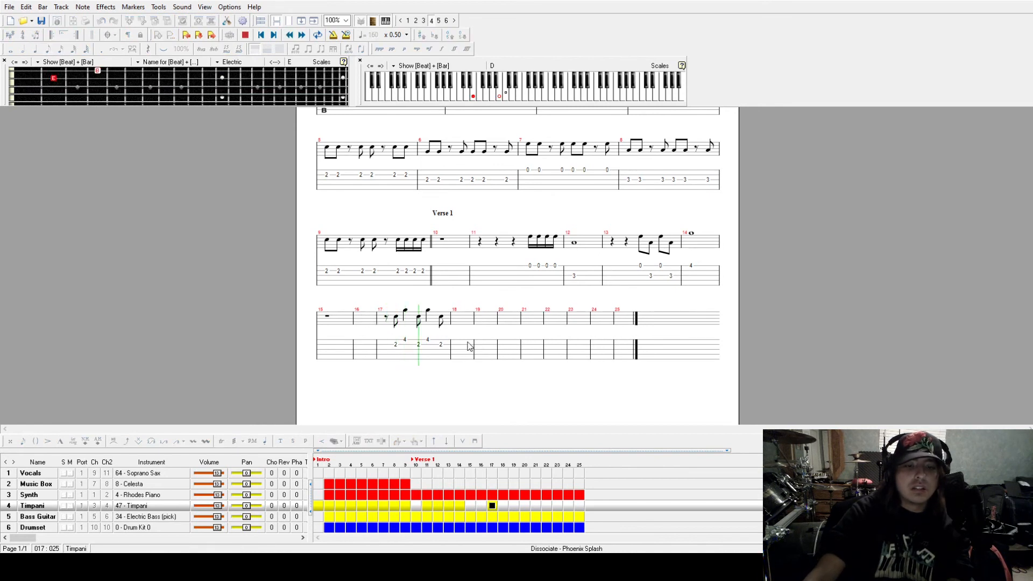
key("space")
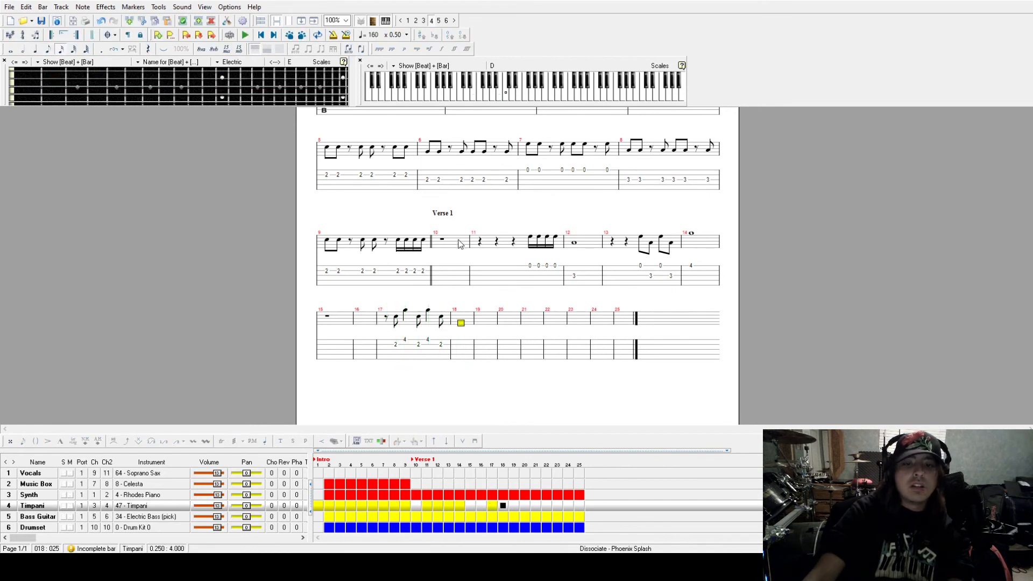
Step: Listen to Verse 1 from bar 10, comparing the Timpani figure in bar 13 with the empty bars after bar 17
left_click(418, 507)
key("space")
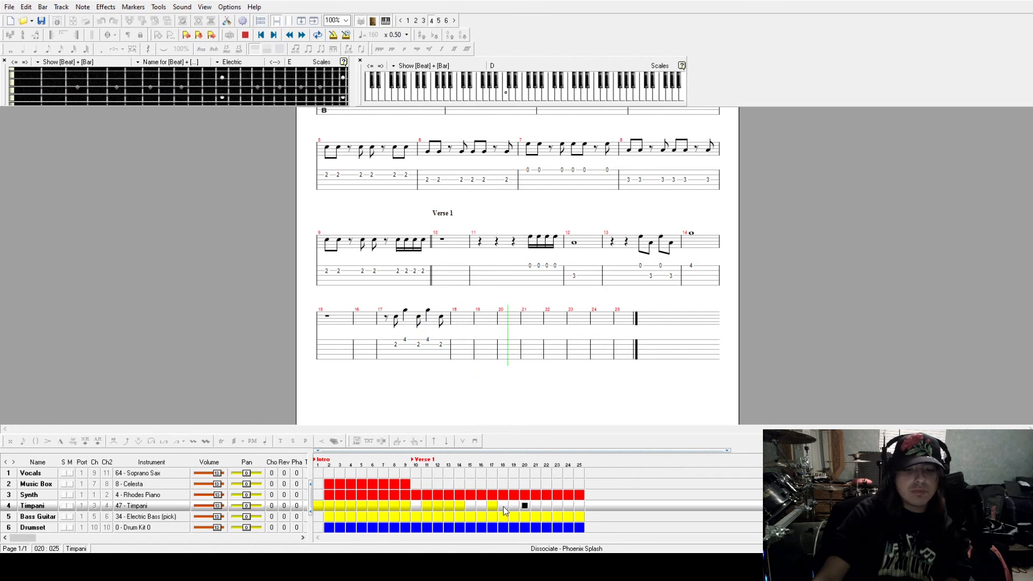
key("space")
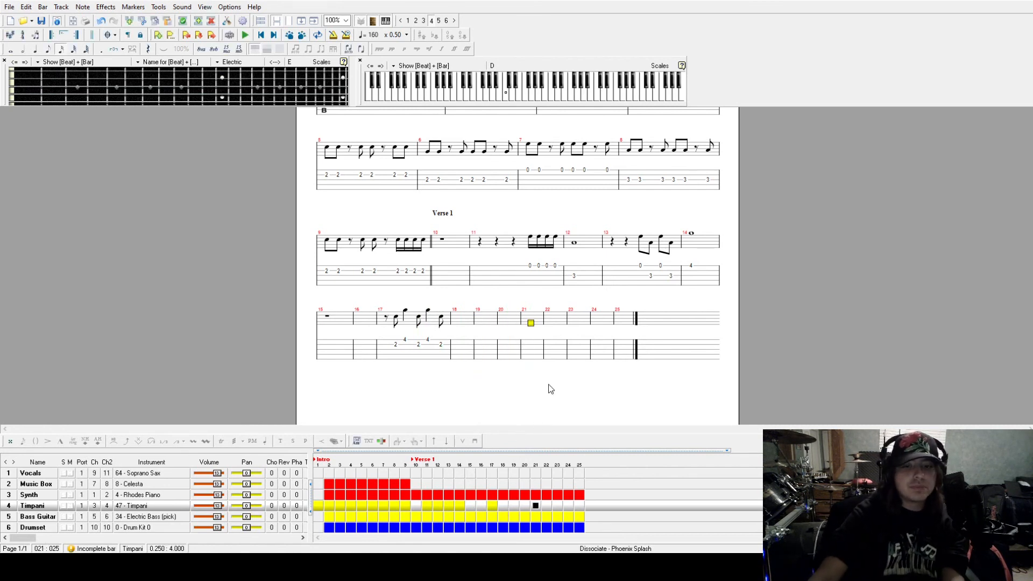
left_click(646, 252)
key("space")
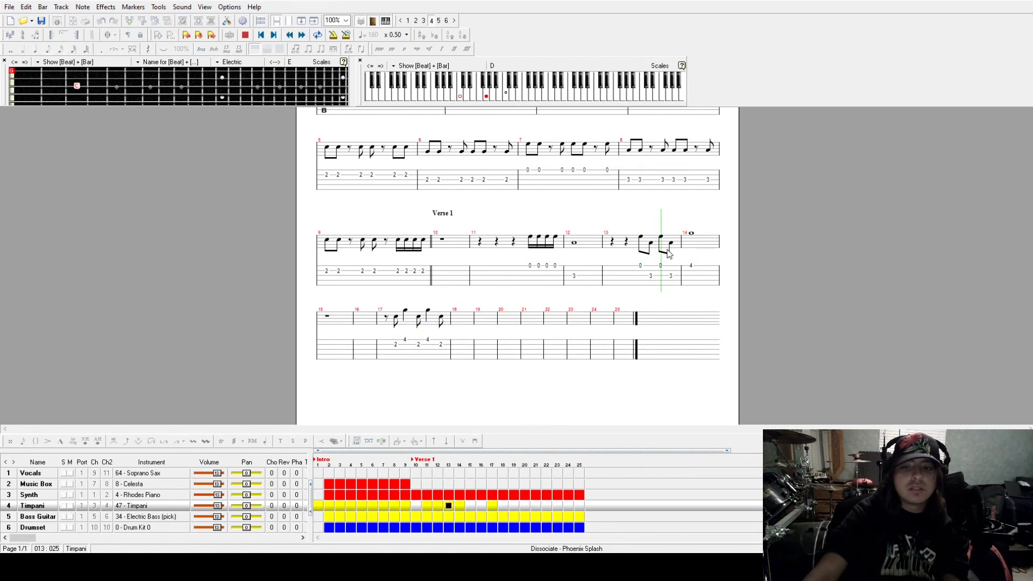
key("space")
left_click_drag(515, 248, 575, 251)
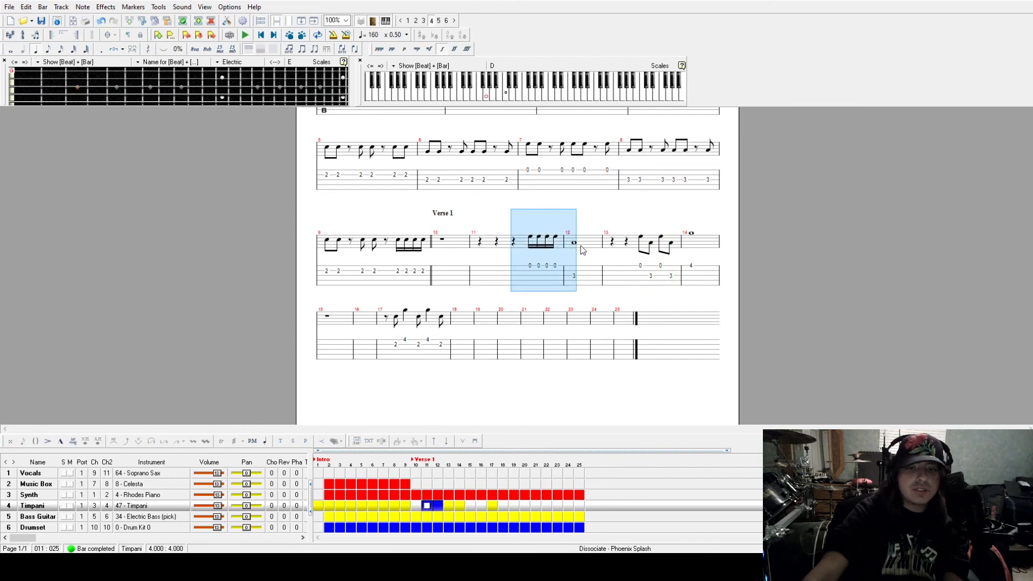
left_click(627, 246)
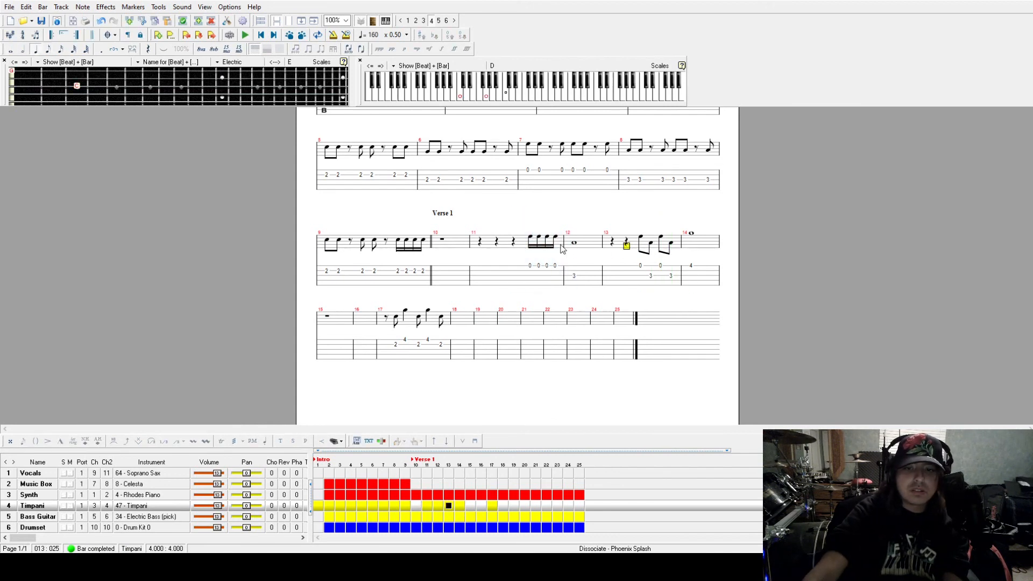
left_click(475, 323)
key("space")
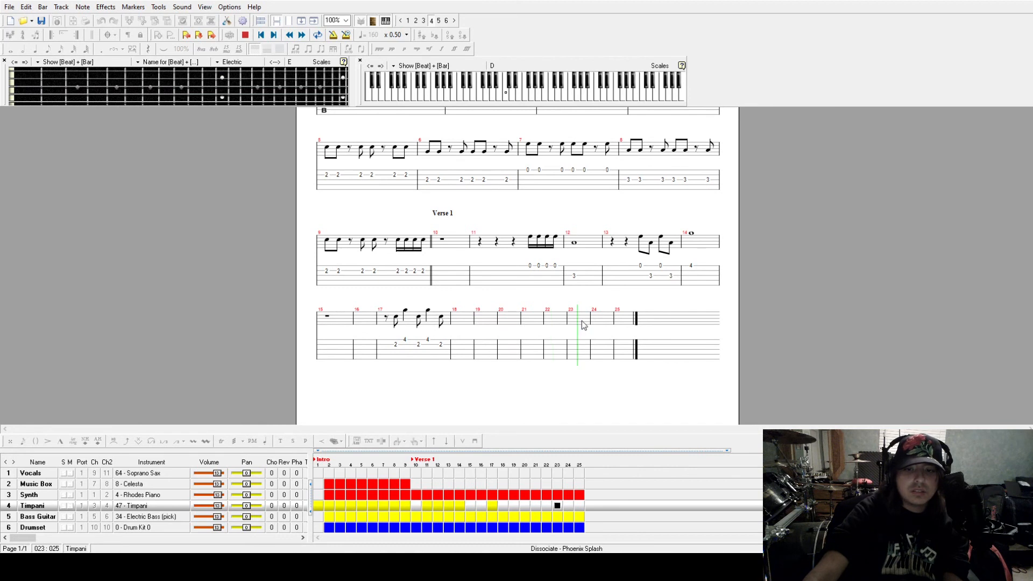
left_click(527, 320)
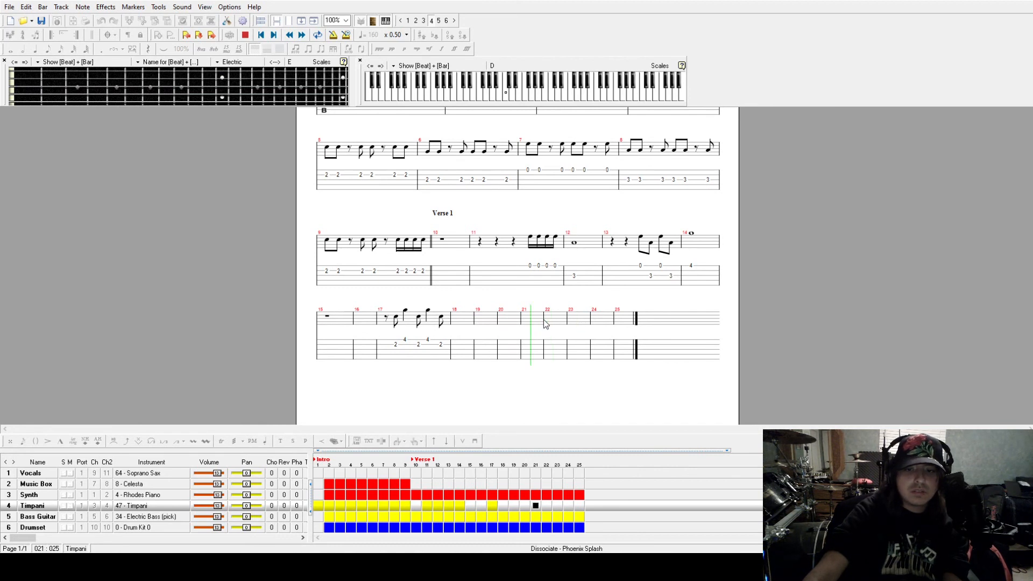
Step: Copy Timpani bars 13 and 14 into bars 21 and 22 and play the result
left_click(680, 244)
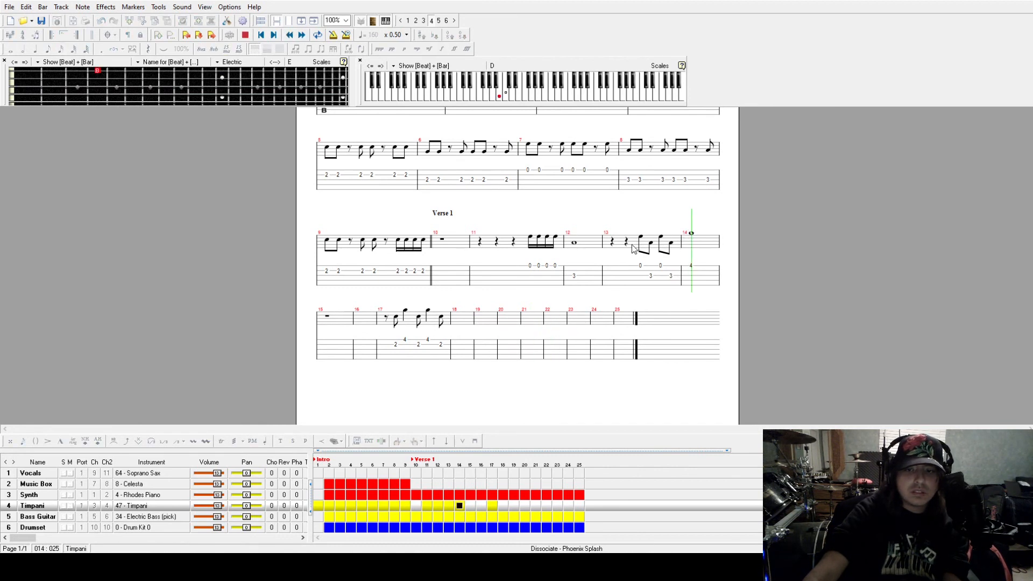
left_click(539, 318)
key("space")
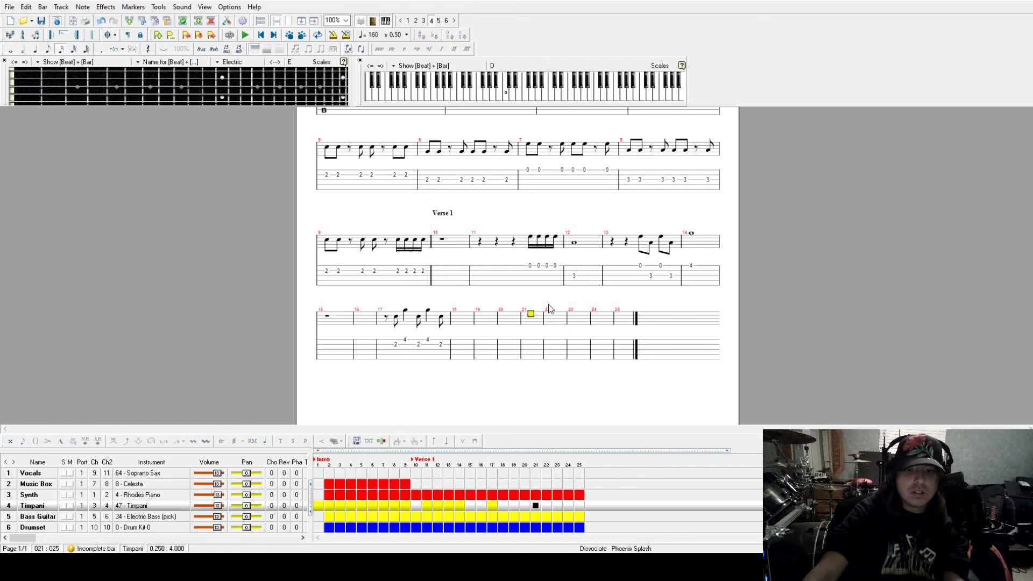
key("ctrl+v")
key("space")
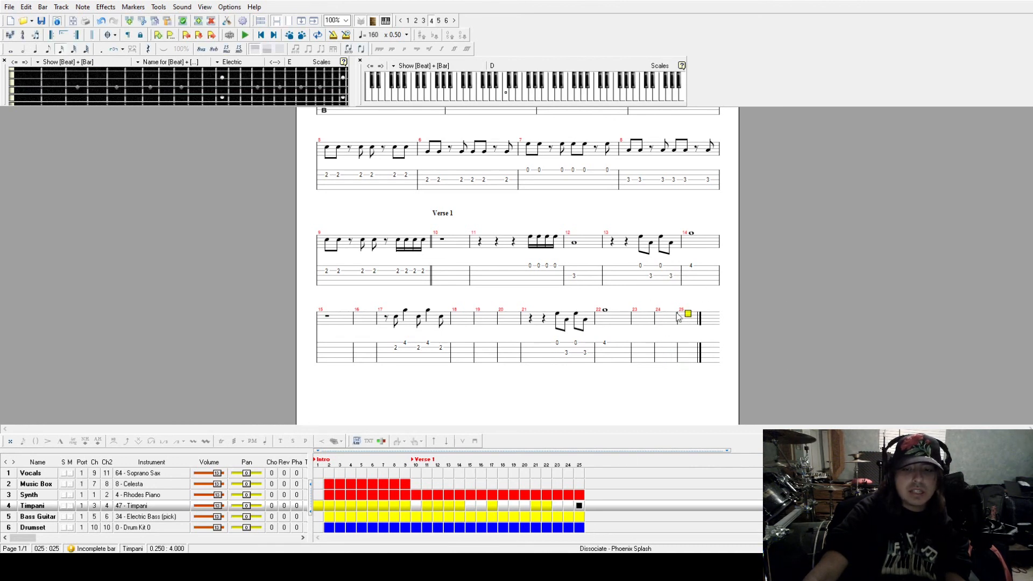
Step: Examine Verse 1 in the Timpani, Vocals and Music Box tracks for bars that still need notes
left_click_drag(671, 317, 697, 323)
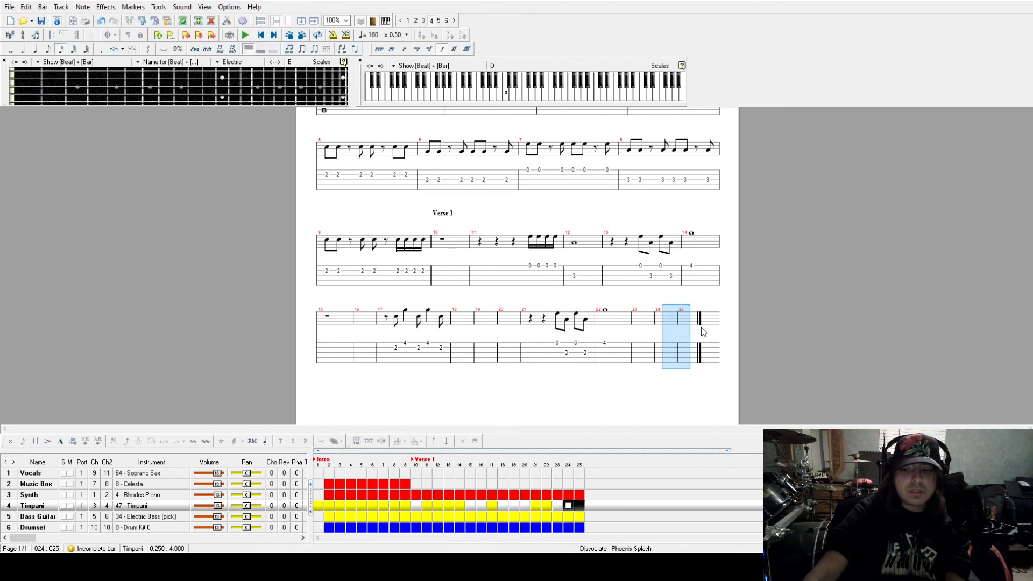
left_click(478, 242)
left_click(512, 286)
left_click(426, 485)
left_click(450, 486)
left_click(558, 474)
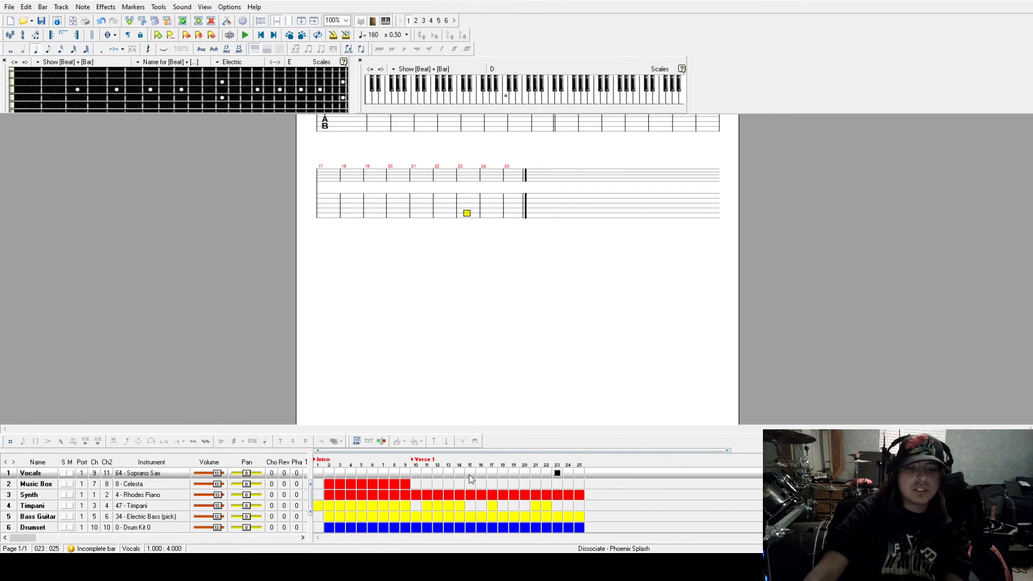
left_click(427, 484)
left_click(416, 484)
left_click(546, 505)
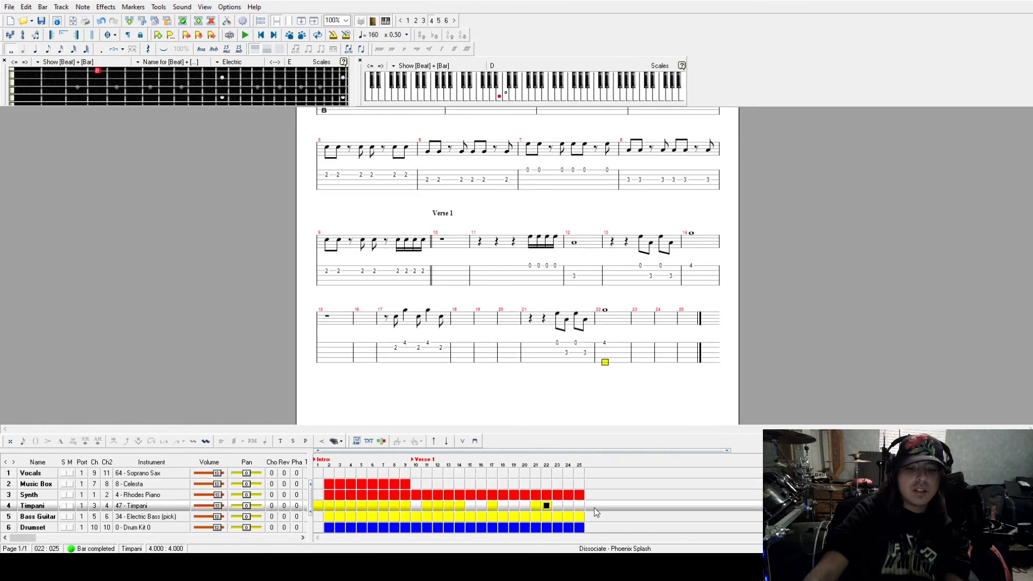
left_click(579, 516)
left_click(416, 473)
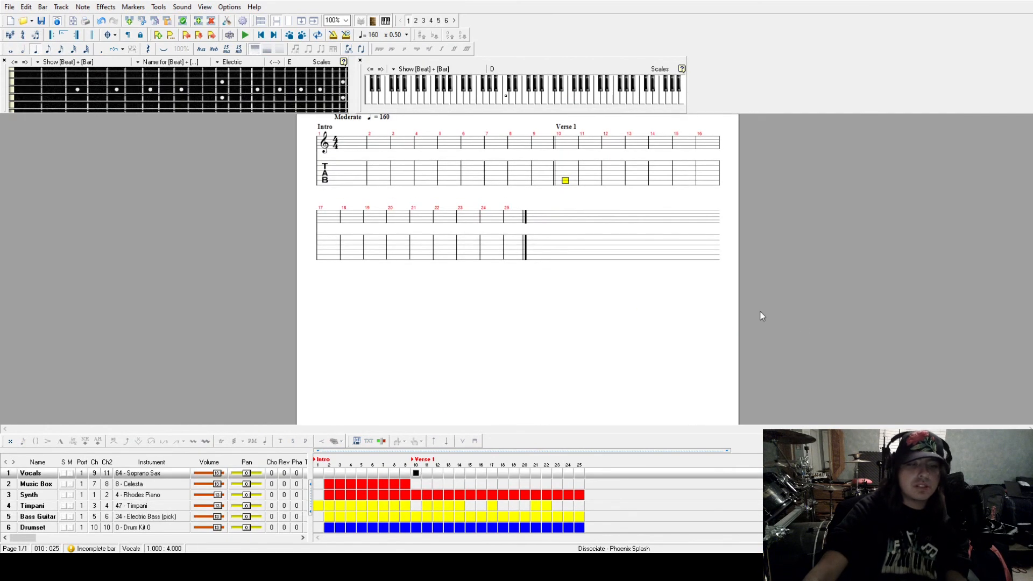
scroll(463, 326, "up", 3)
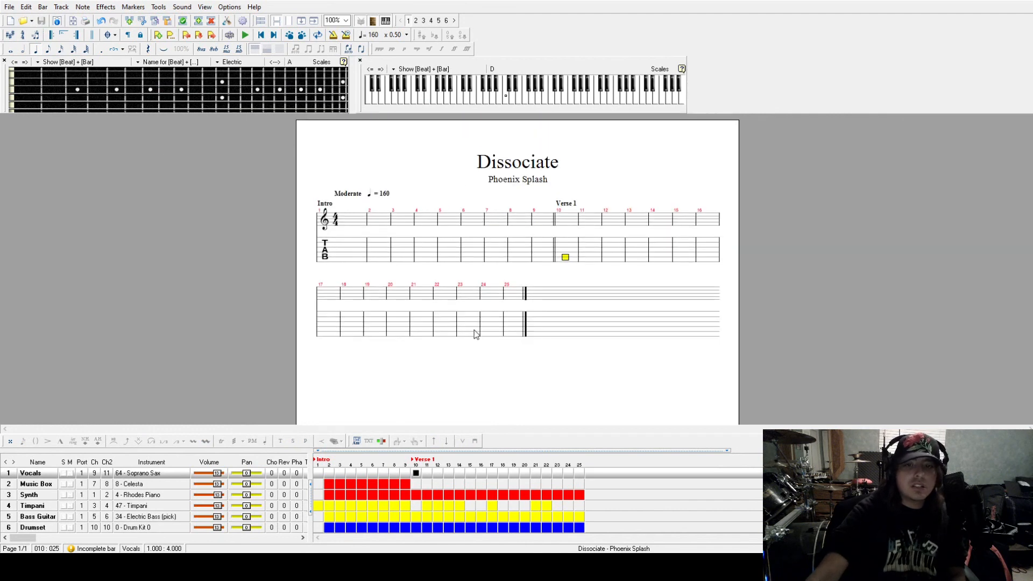
left_click(34, 486)
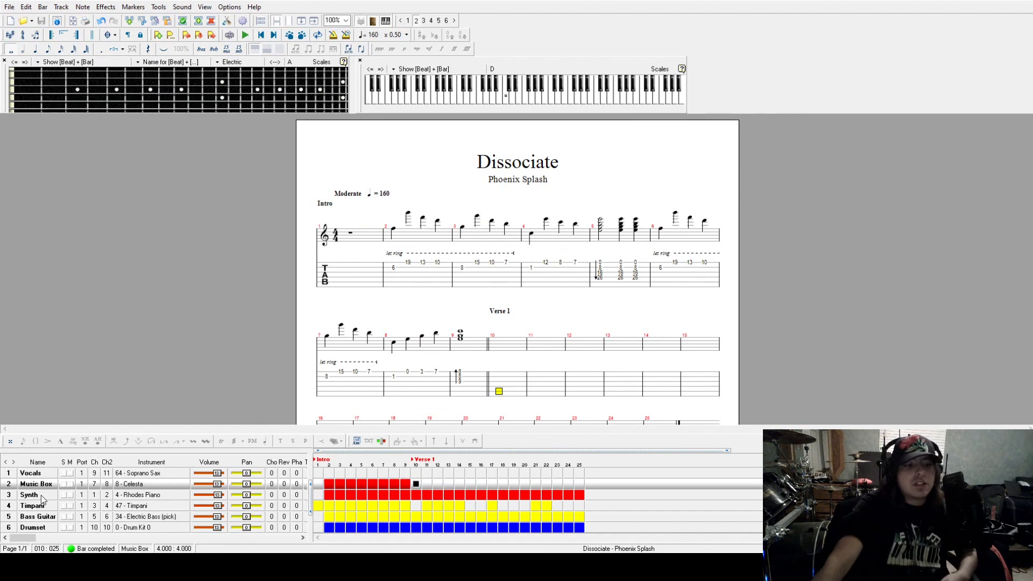
left_click(41, 497)
left_click(47, 487)
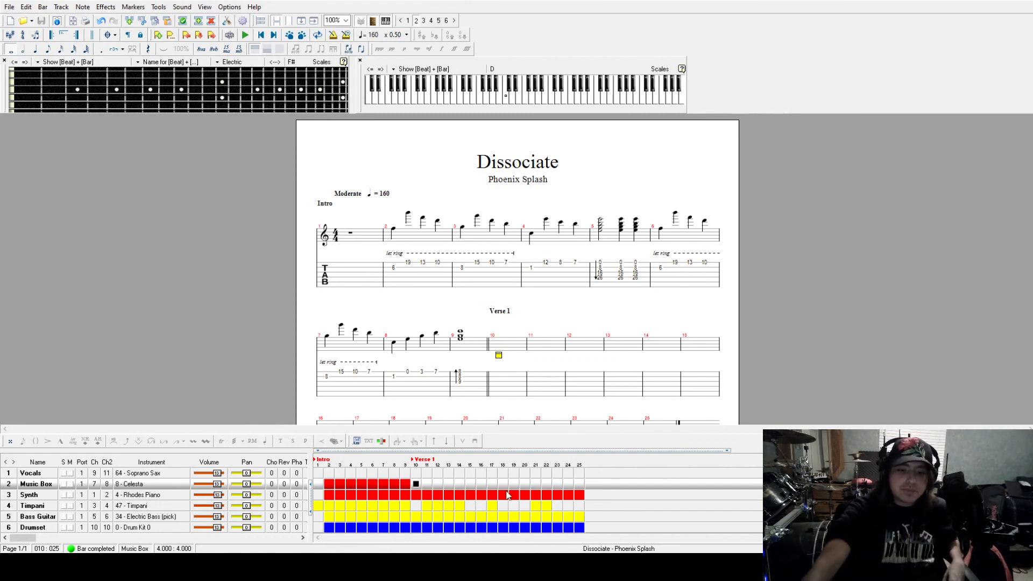
Step: Compare the Verse 1 bars of the Synth, Timpani, Bass Guitar, Drumset and Vocals tracks with the Music Box intro at bar 2
left_click(451, 494)
left_click(430, 506)
left_click(449, 517)
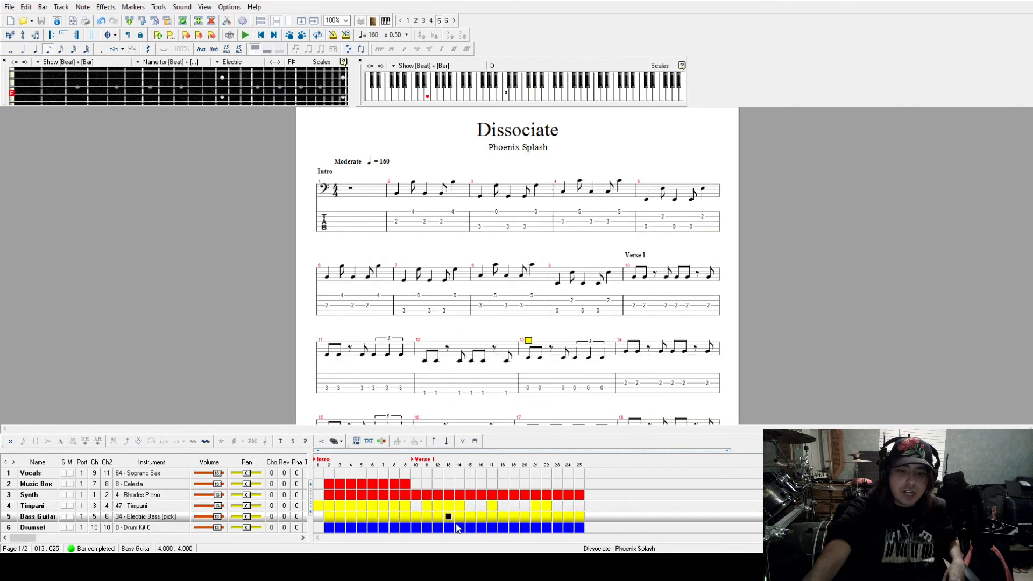
left_click(472, 528)
left_click(513, 527)
left_click(513, 517)
left_click(436, 505)
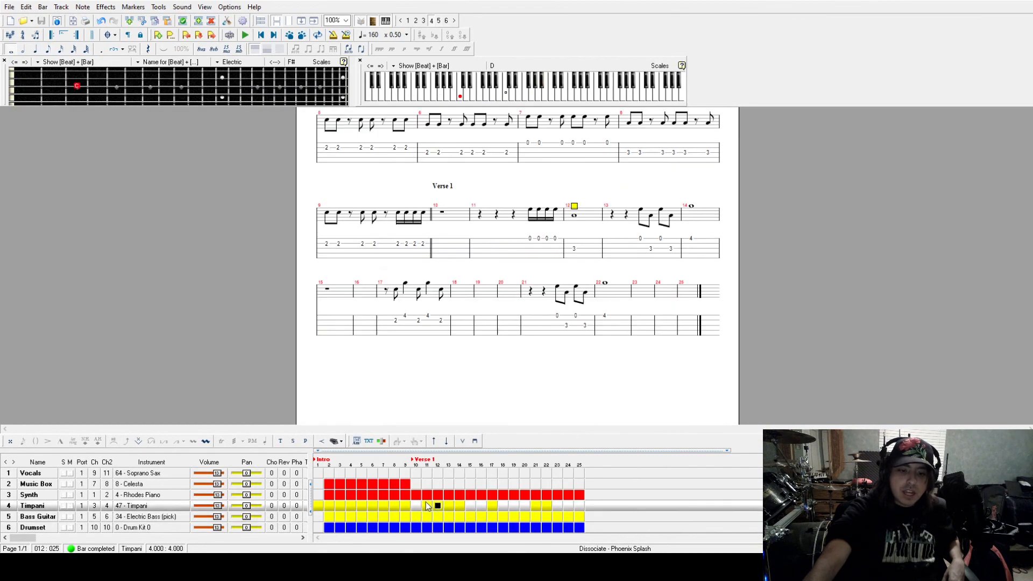
left_click(426, 473)
left_click(416, 473)
left_click(350, 473)
left_click(322, 473)
left_click(328, 484)
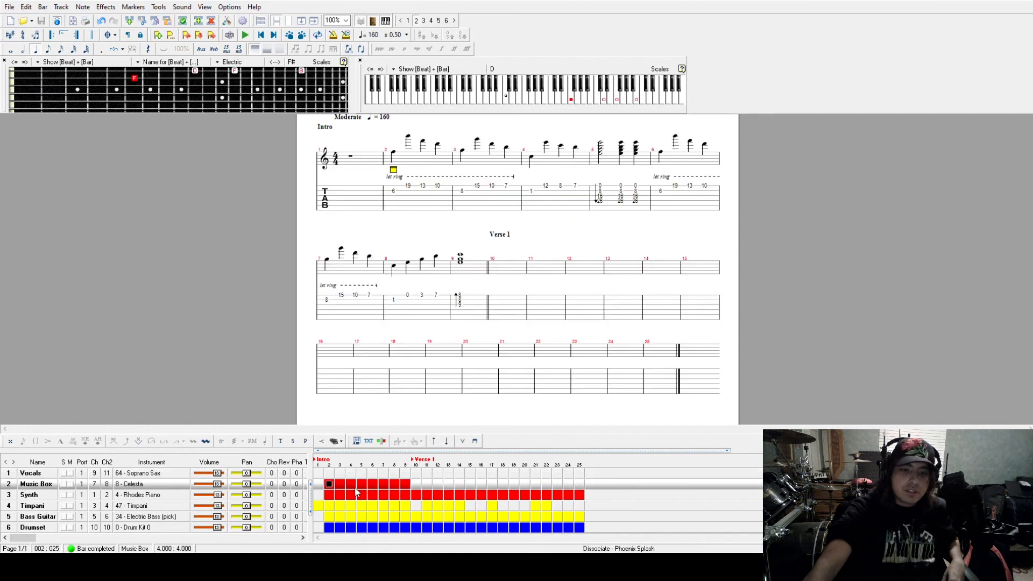